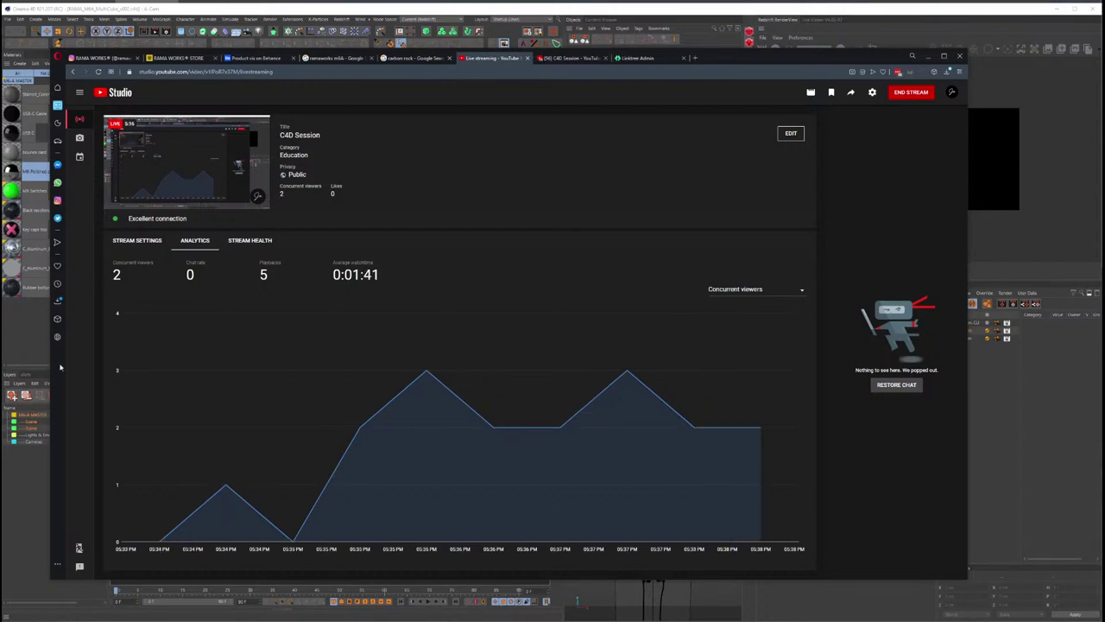
# Step: Minimize the YouTube Studio live-stream analytics window to reveal the Cinema 4D scene
pyautogui.click(928, 55)
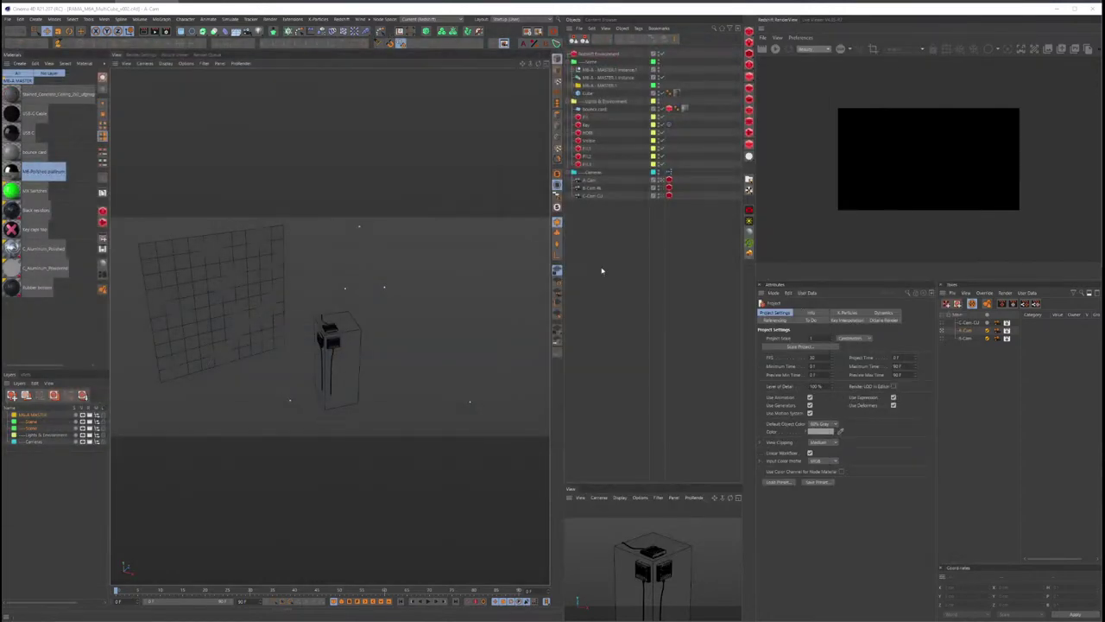
# Step: Move MA-A - MASTER to the top of the Object Manager and delete every other object
pyautogui.click(592, 54)
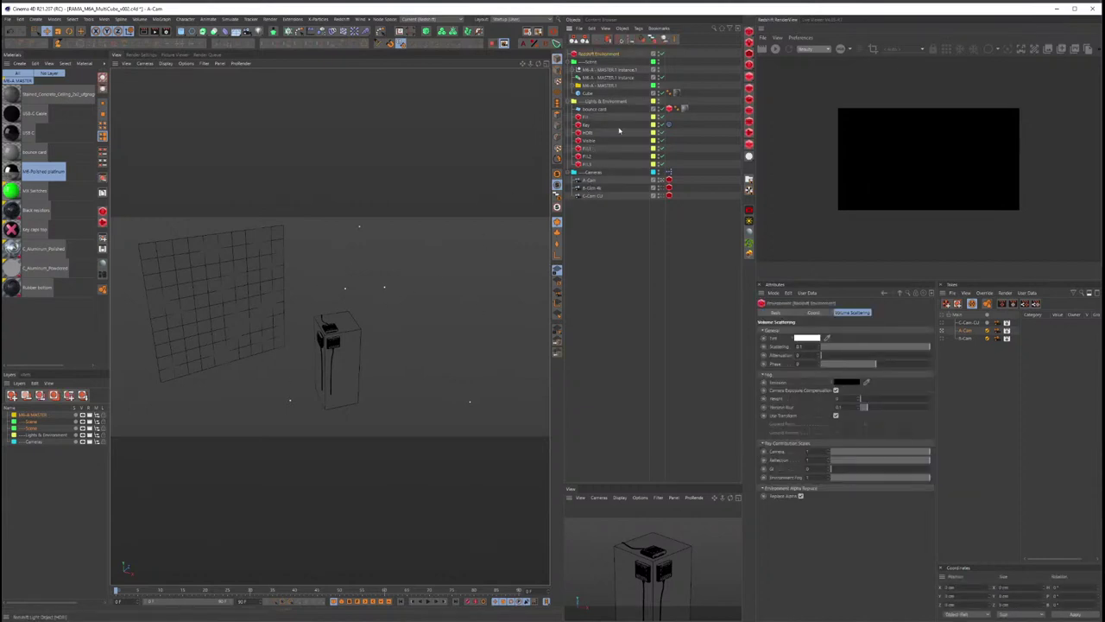
pyautogui.click(589, 85)
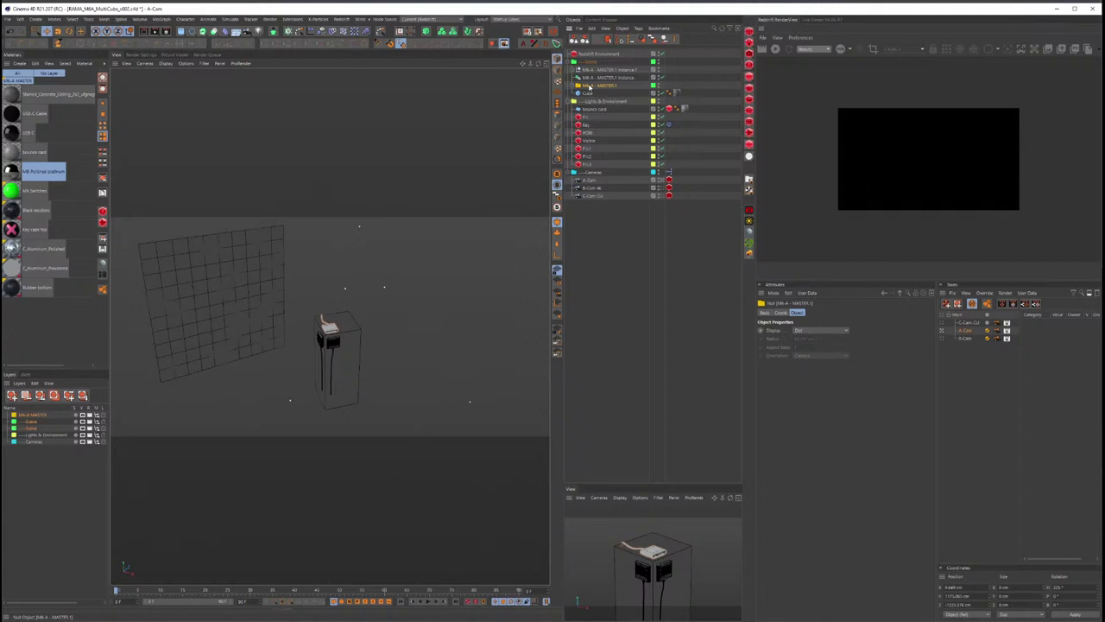
pyautogui.moveTo(590, 85); pyautogui.dragTo(596, 53)
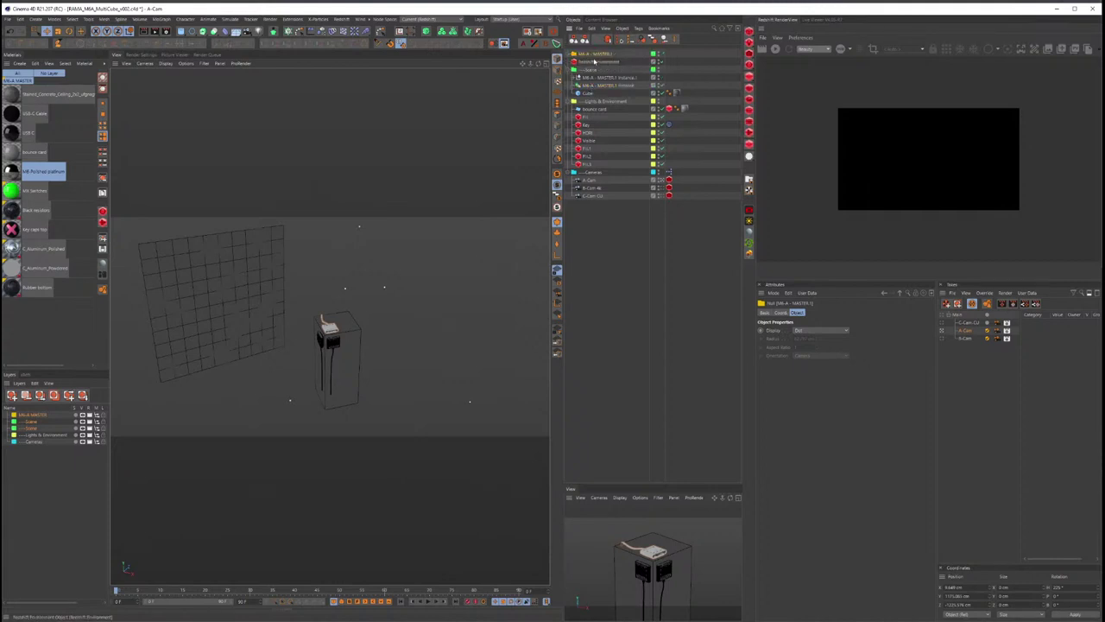
pyautogui.click(596, 62)
pyautogui.click(590, 185)
pyautogui.hotkey('ctrl', 'a')
pyautogui.press('Delete')
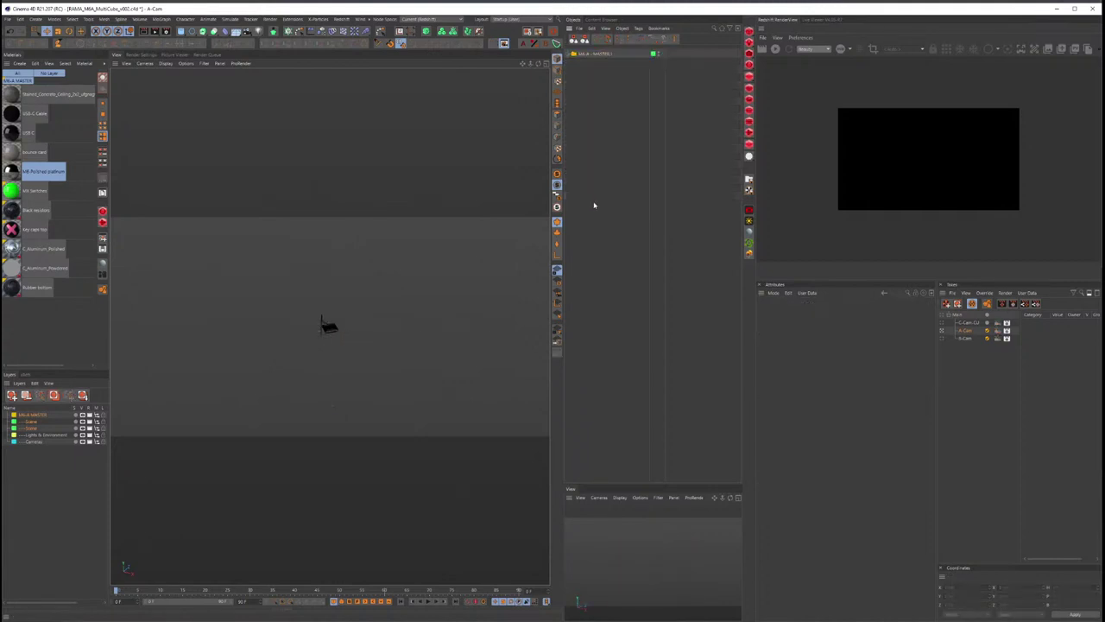
# Step: Remove unused materials from the Material Manager
pyautogui.click(103, 157)
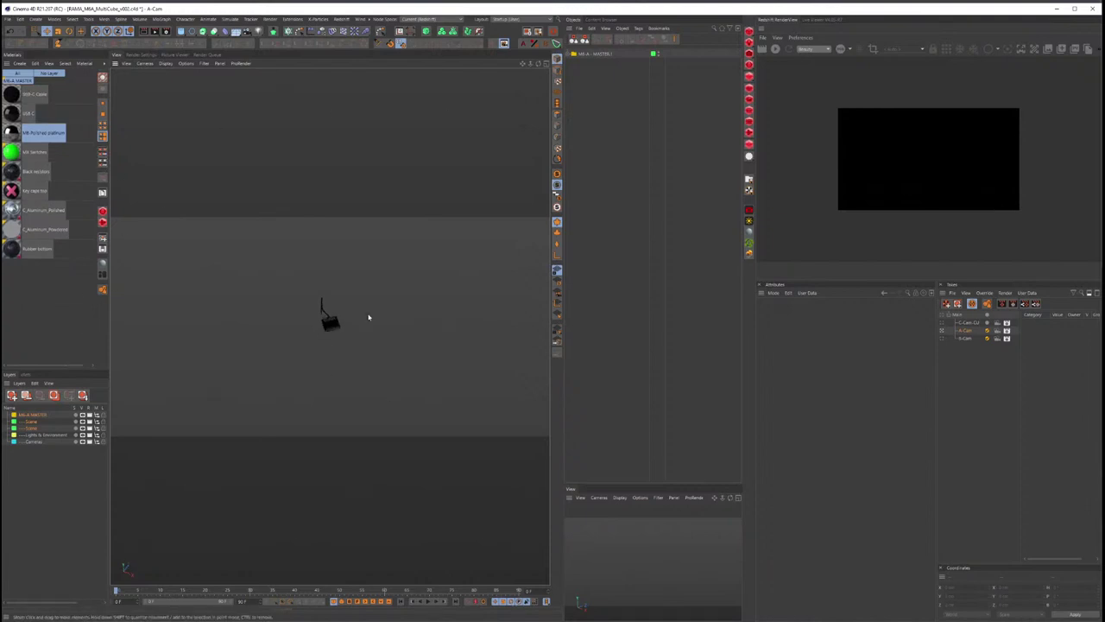
pyautogui.scroll(10, 371, 313)
pyautogui.scroll(-5, 370, 313)
pyautogui.moveTo(370, 312)
pyautogui.keyDown('alt'); pyautogui.mouseDown()
pyautogui.moveTo(331, 333)
pyautogui.moveTo(346, 323)
pyautogui.mouseUp(); pyautogui.keyUp('alt')
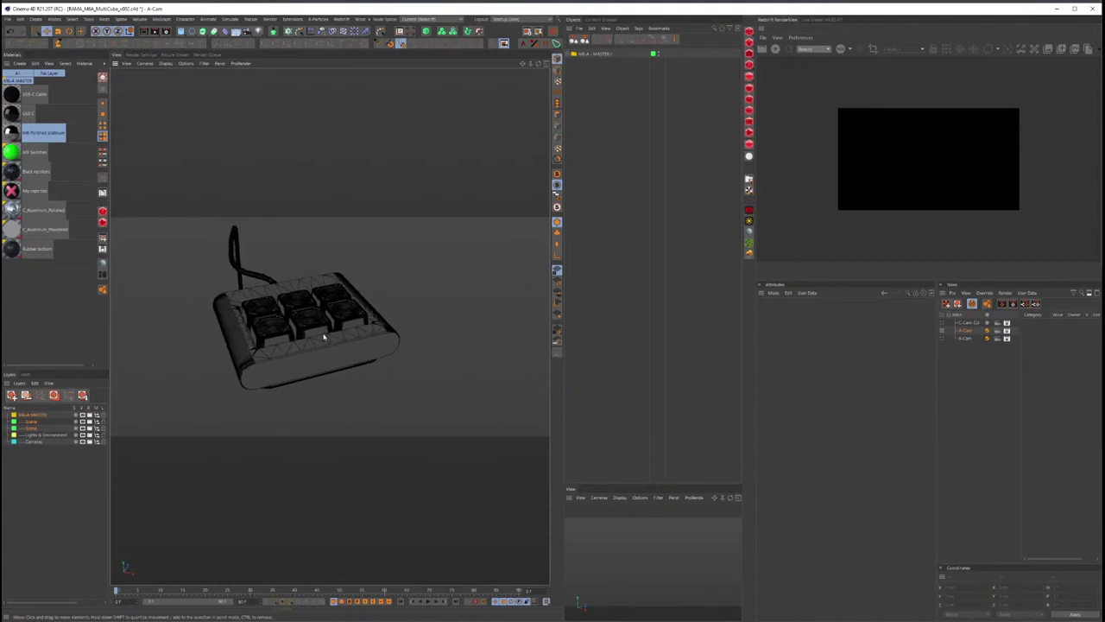
# Step: Expand the keypad group and delete its cable
pyautogui.click(573, 54)
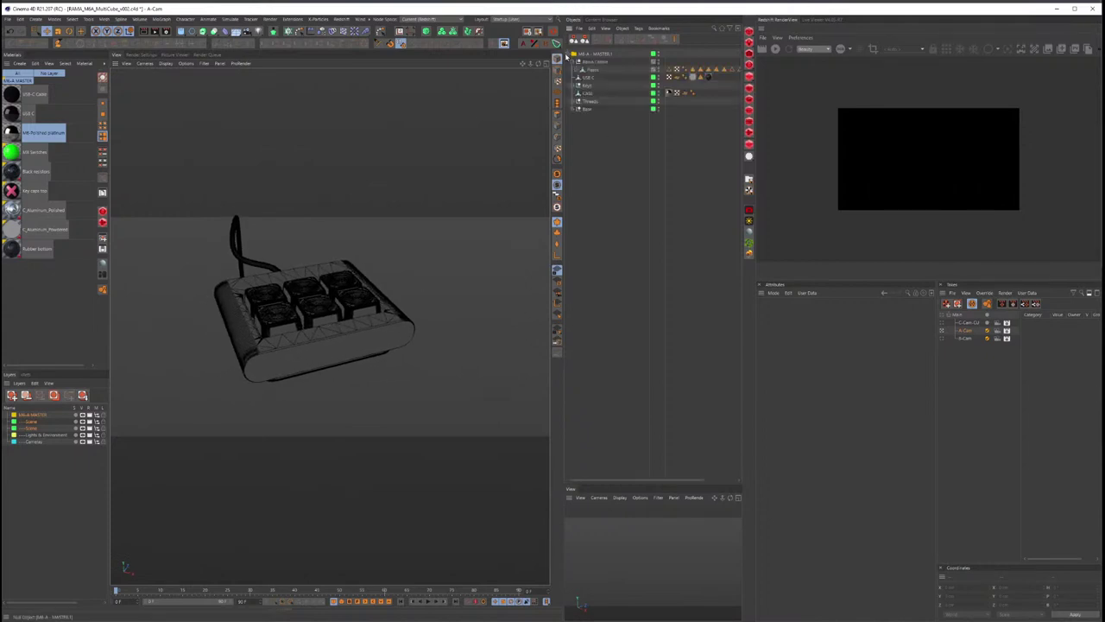
pyautogui.click(587, 64)
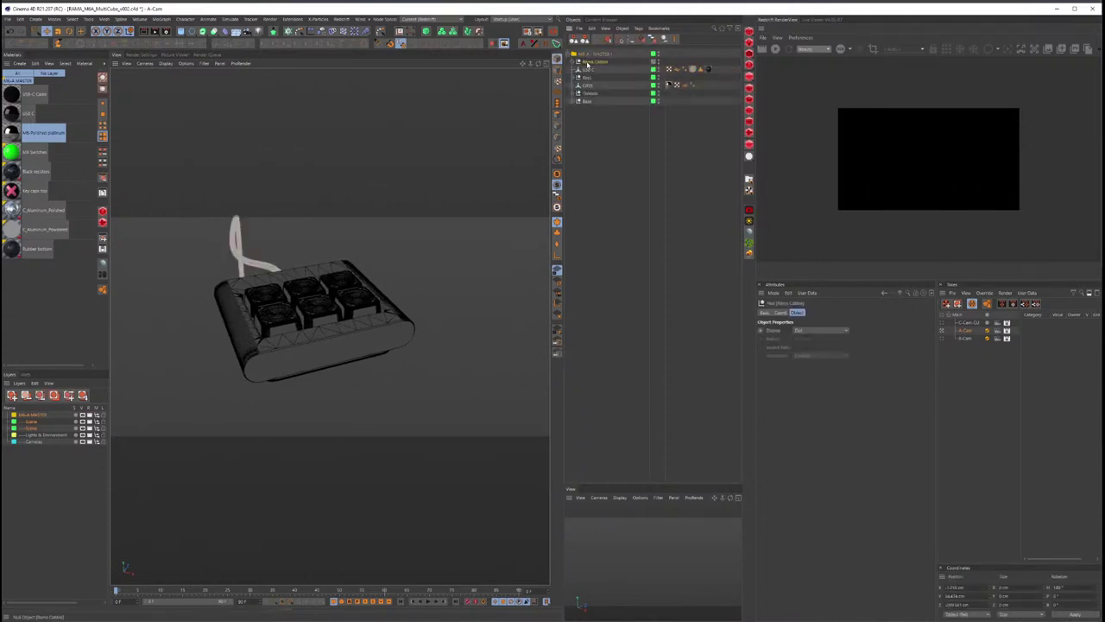
pyautogui.press('Delete')
# Step: Widen the 3D viewport and pull the view back from the keypad
pyautogui.moveTo(346, 332)
pyautogui.keyDown('alt'); pyautogui.mouseDown()
pyautogui.moveTo(326, 371)
pyautogui.moveTo(341, 325)
pyautogui.moveTo(320, 326)
pyautogui.mouseUp(); pyautogui.keyUp('alt')
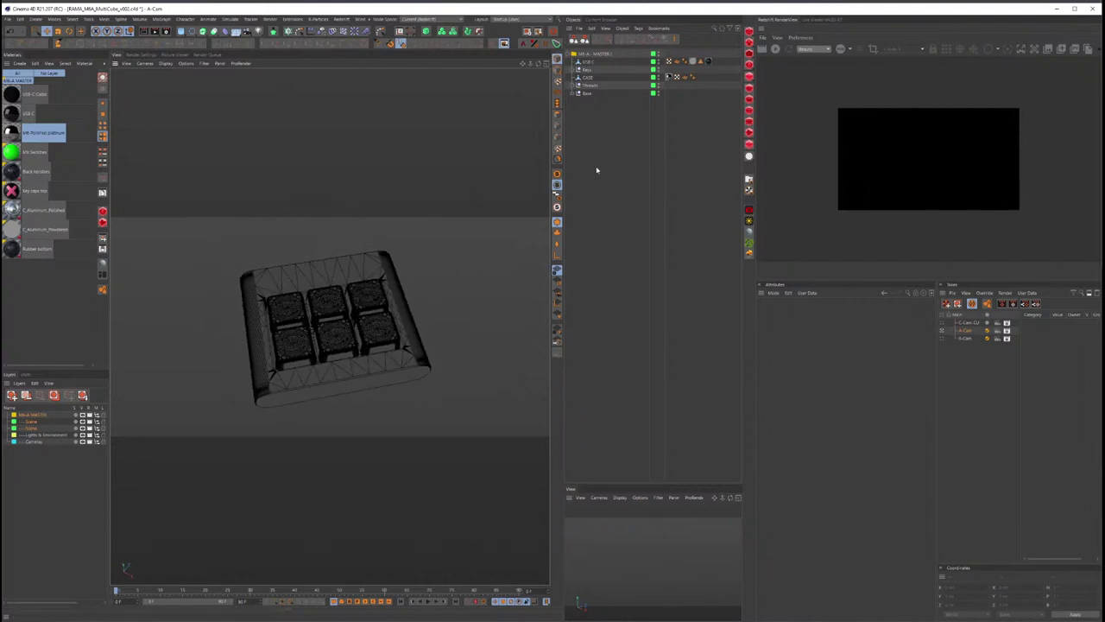
pyautogui.moveTo(565, 172); pyautogui.dragTo(802, 170)
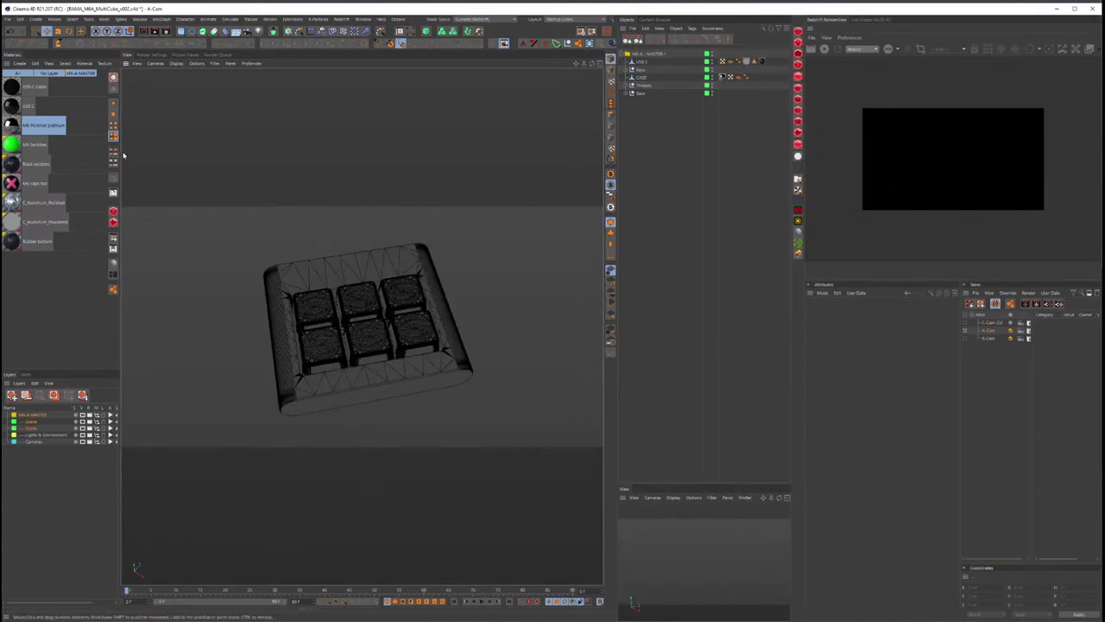
pyautogui.scroll(-3, 265, 197)
pyautogui.keyDown('alt'); pyautogui.moveTo(265, 197); pyautogui.dragTo(346, 257); pyautogui.keyUp('alt')
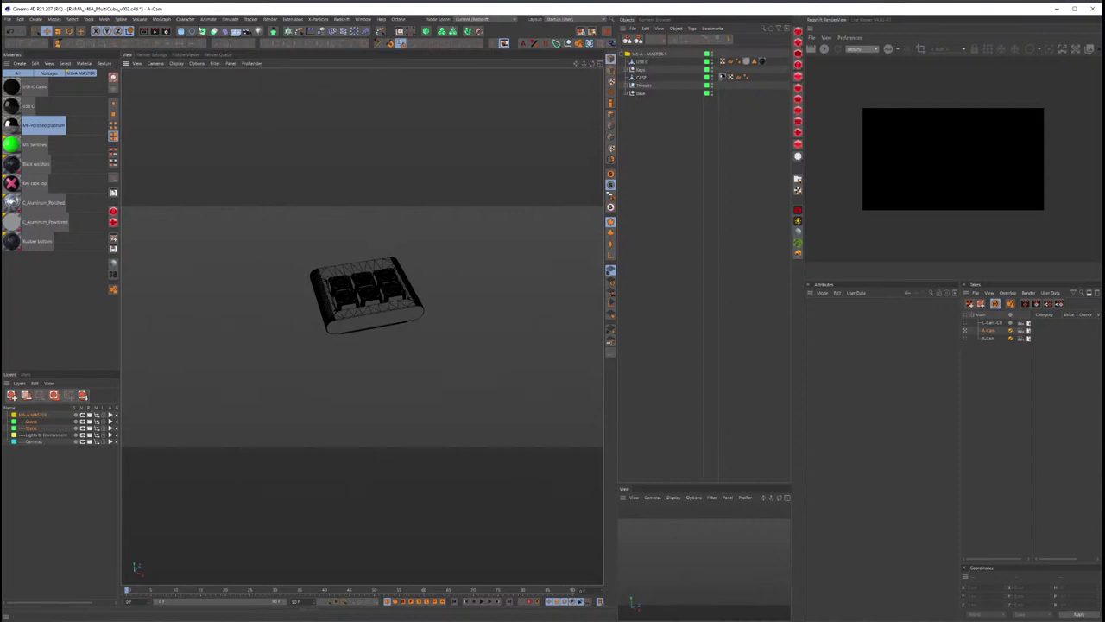
# Step: Add a Plane primitive under the keypad
pyautogui.click(181, 32)
pyautogui.click(246, 61)
pyautogui.keyDown('alt'); pyautogui.moveTo(380, 285); pyautogui.dragTo(424, 287); pyautogui.keyUp('alt')
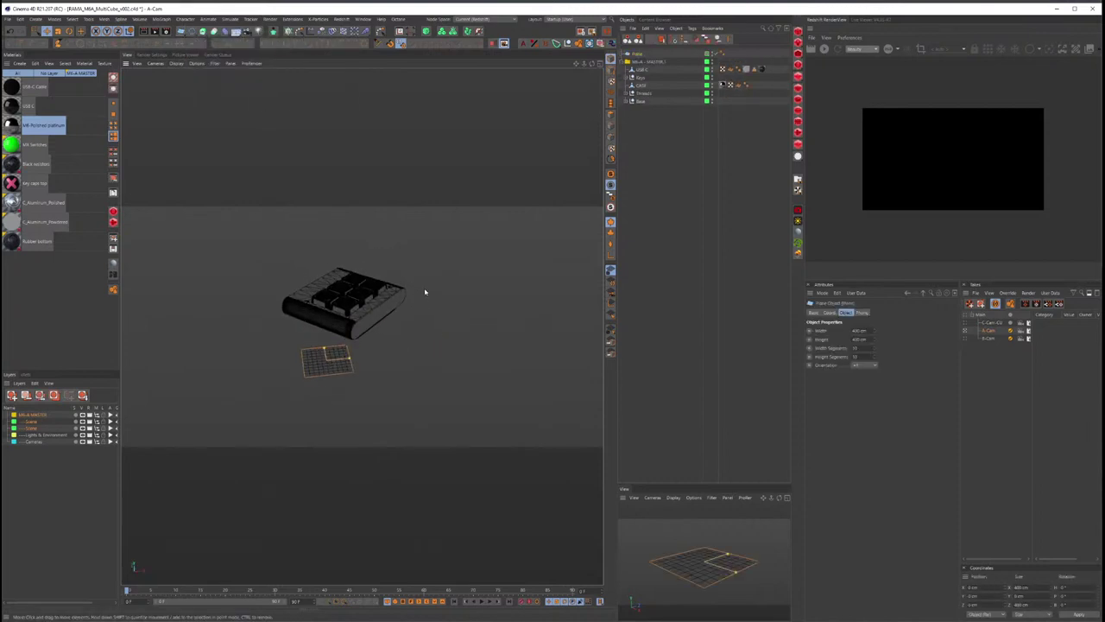
pyautogui.click(673, 41)
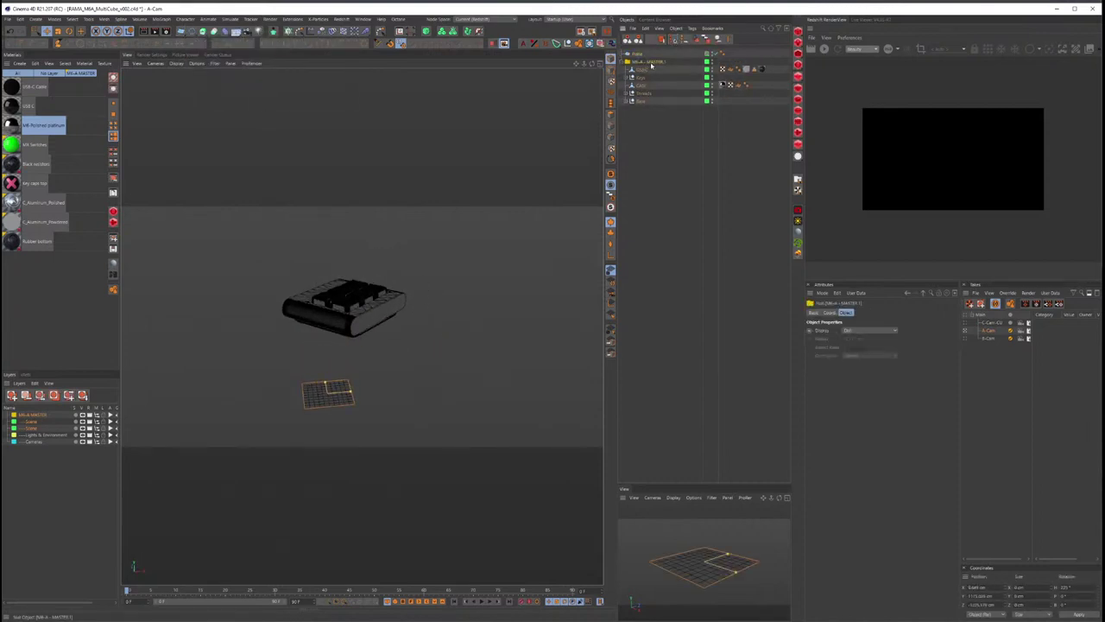
pyautogui.click(395, 388)
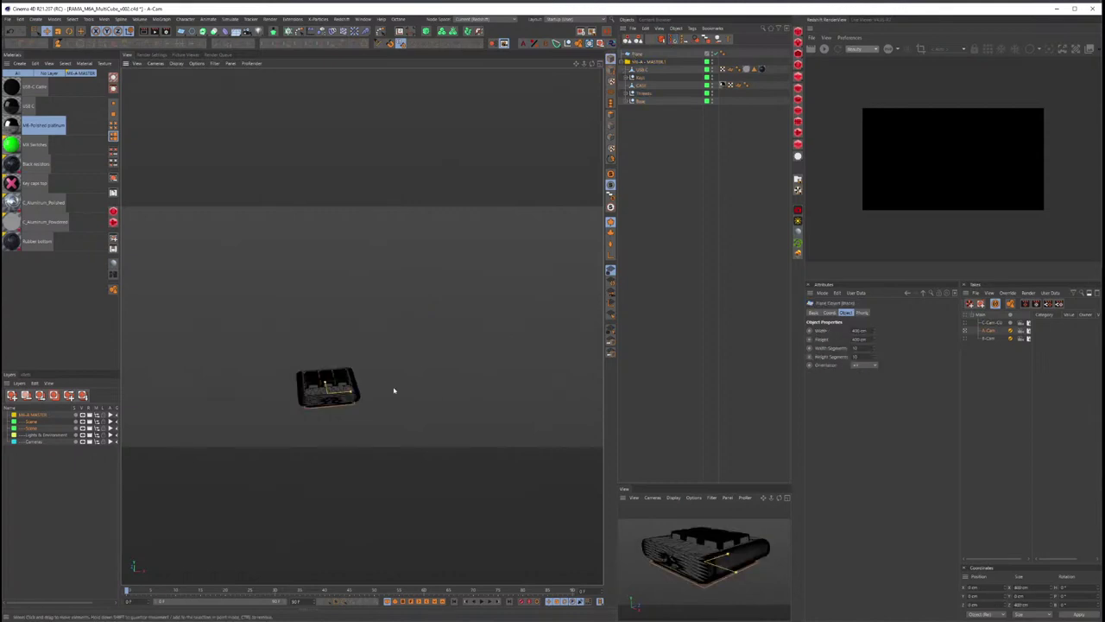
pyautogui.moveTo(395, 388)
pyautogui.keyDown('alt'); pyautogui.mouseDown()
pyautogui.moveTo(340, 363)
pyautogui.moveTo(359, 423)
pyautogui.mouseUp(); pyautogui.keyUp('alt')
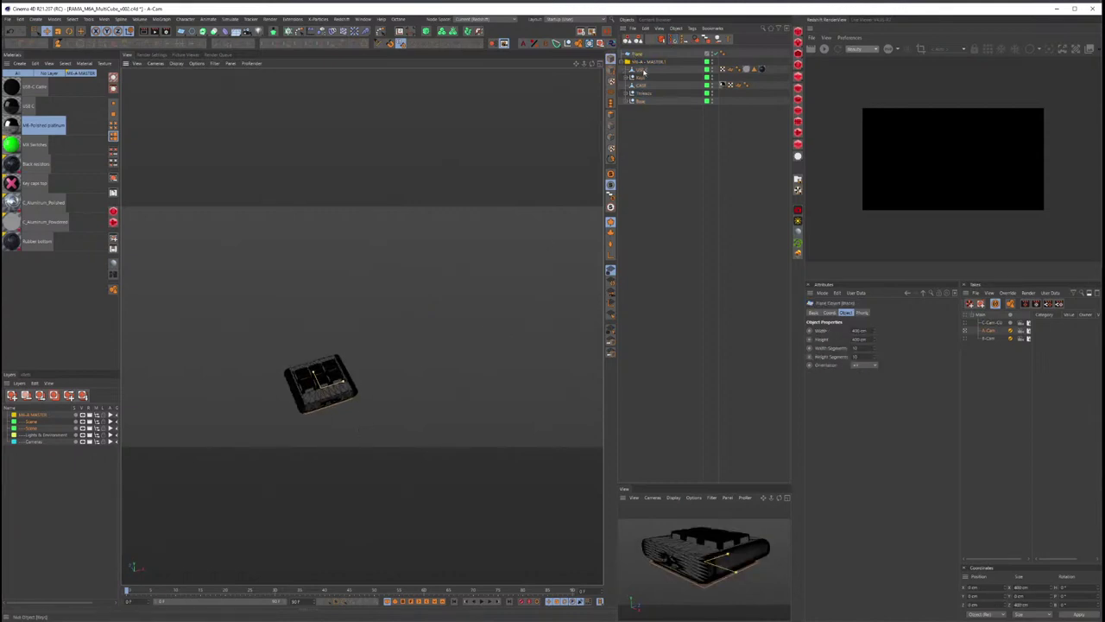
# Step: Scale the keypad group down and move it to the centre of the plane
pyautogui.click(321, 386)
pyautogui.press('t')
pyautogui.moveTo(430, 306); pyautogui.dragTo(255, 432)
pyautogui.press('e')
pyautogui.moveTo(320, 390); pyautogui.dragTo(370, 346)
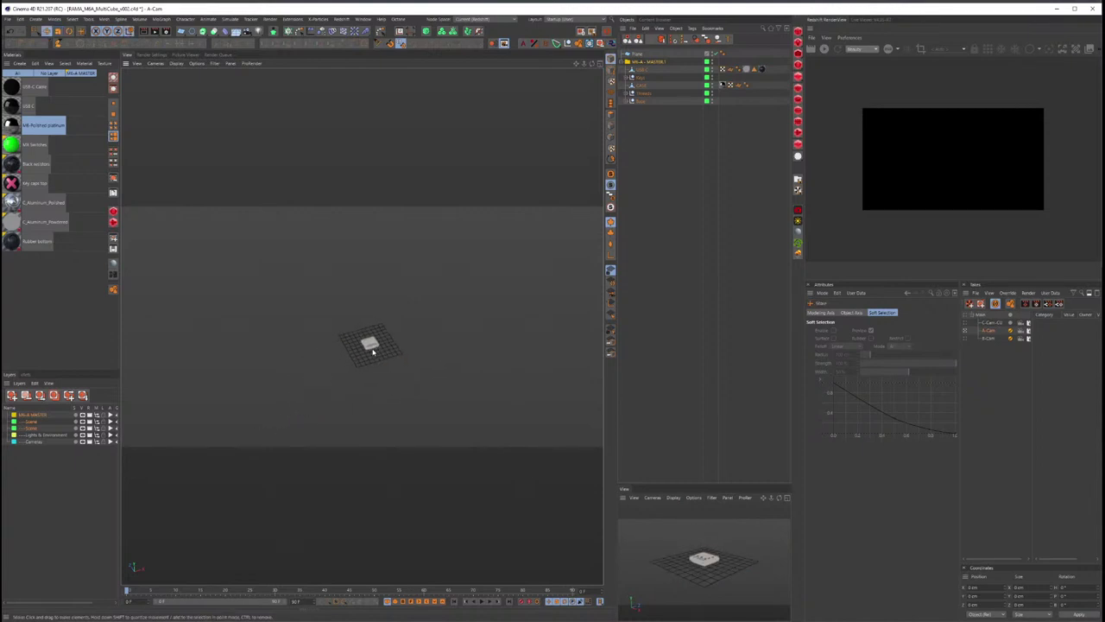
pyautogui.click(380, 342)
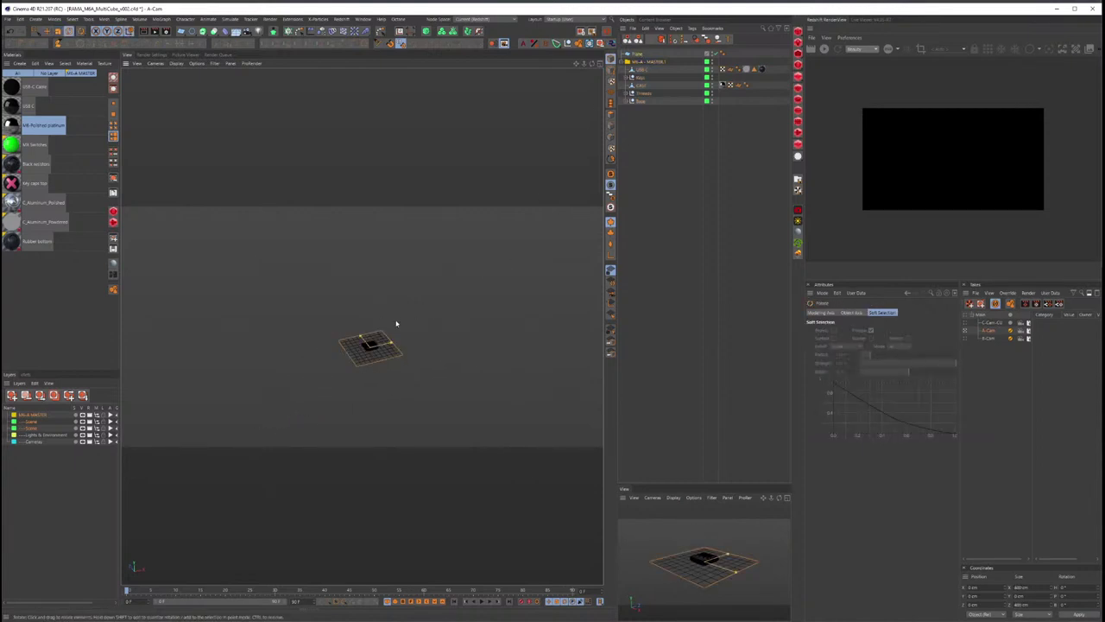
pyautogui.click(383, 360)
pyautogui.hotkey('ctrl', 'z')
pyautogui.press('space')
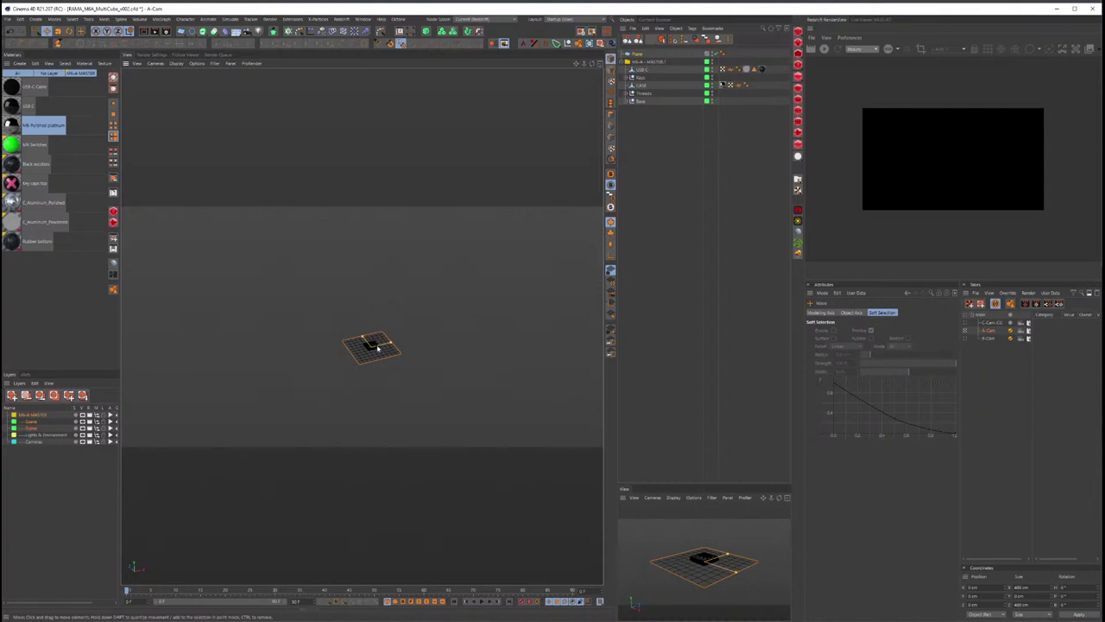
pyautogui.click(377, 348)
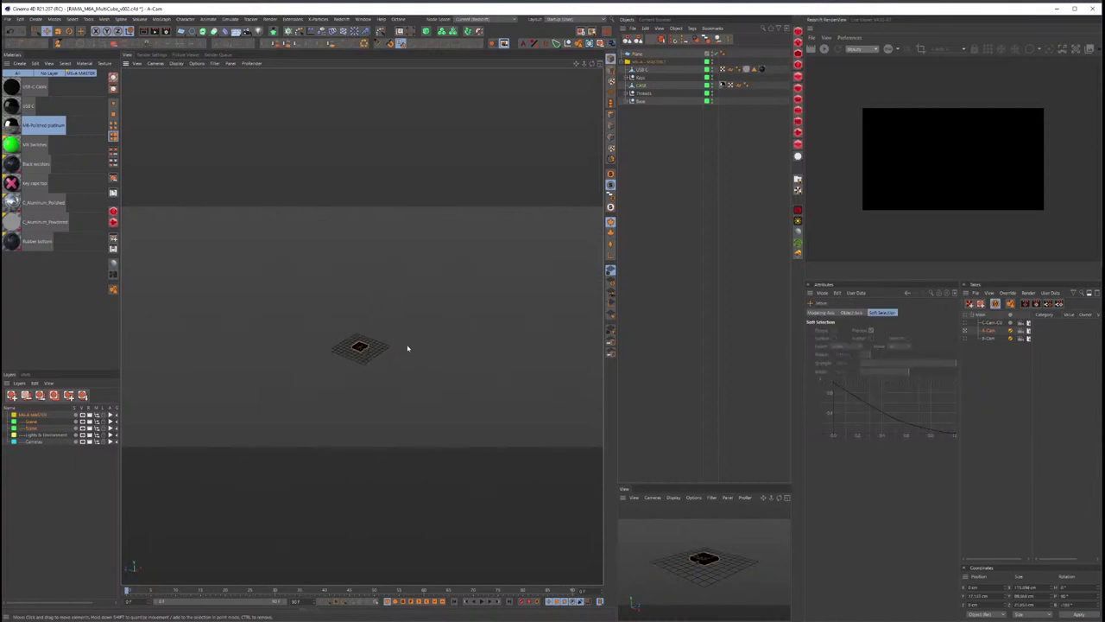
# Step: Rotate the plane 90° on X so it stands upright behind the keypad
pyautogui.click(361, 347)
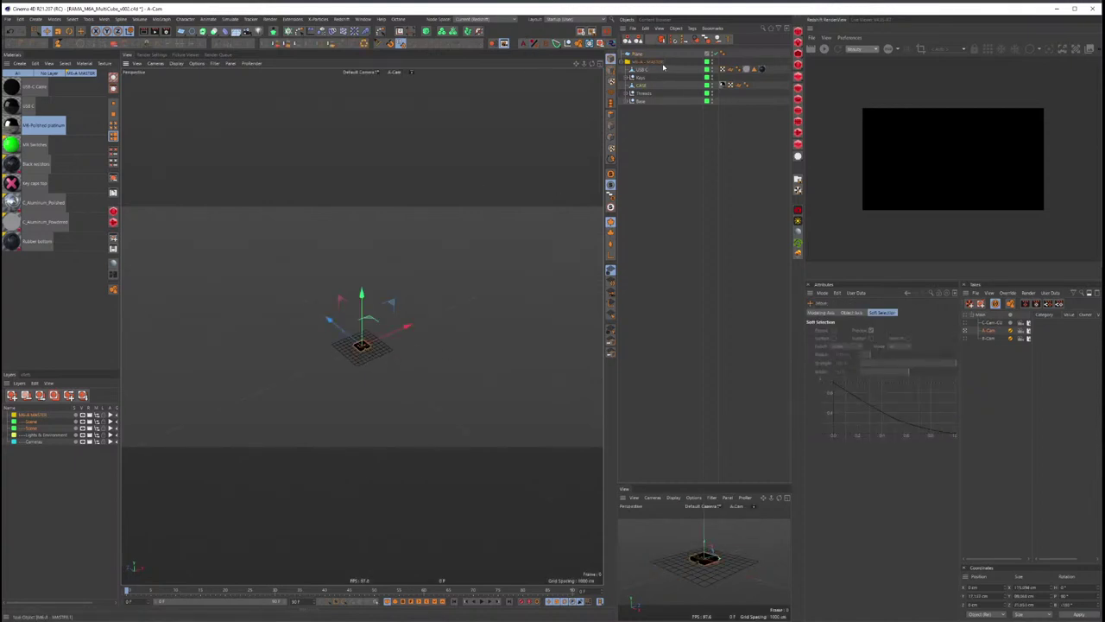
pyautogui.press('r')
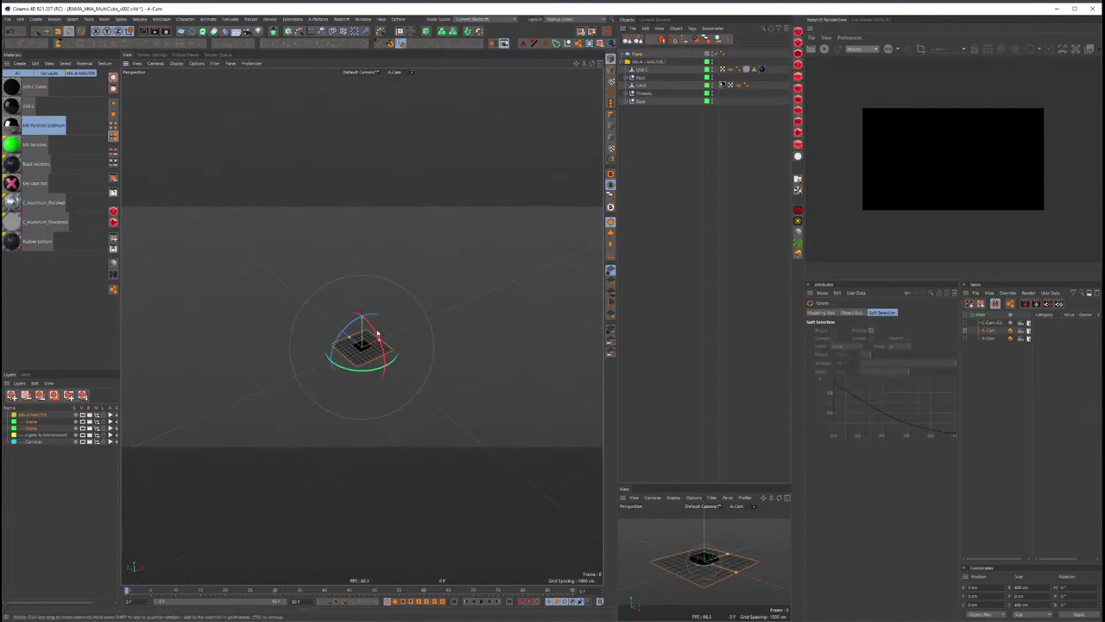
pyautogui.moveTo(377, 333); pyautogui.dragTo(391, 396)
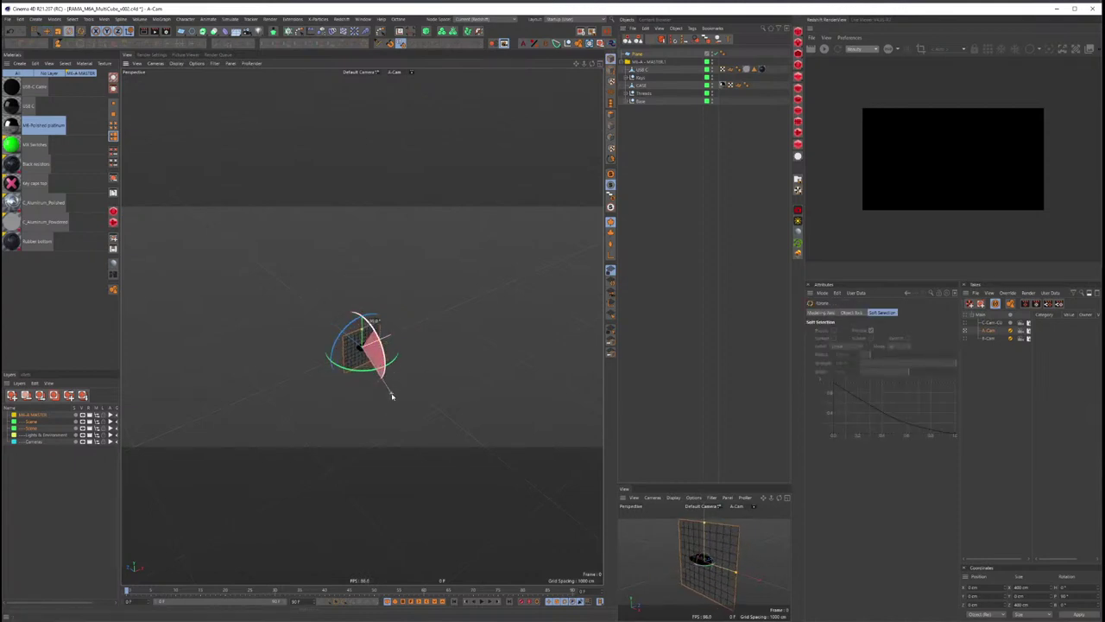
pyautogui.press('e')
pyautogui.hotkey('ctrl', 'z')
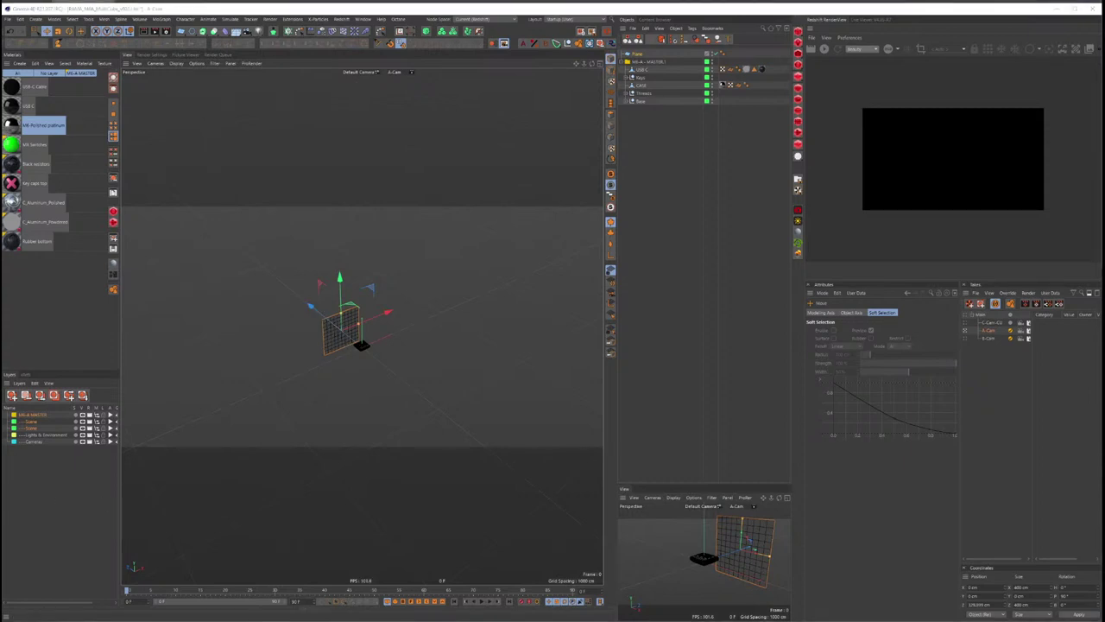
pyautogui.press('capslock')
pyautogui.click(295, 372)
pyautogui.click(356, 344)
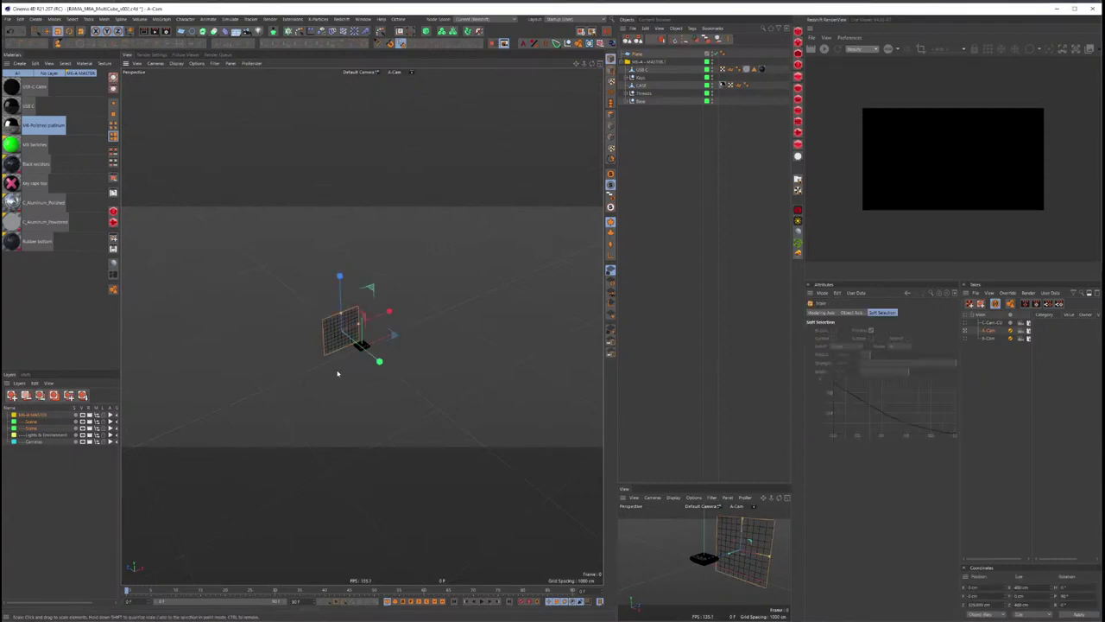
pyautogui.keyDown('alt'); pyautogui.moveTo(357, 356); pyautogui.dragTo(345, 326); pyautogui.keyUp('alt')
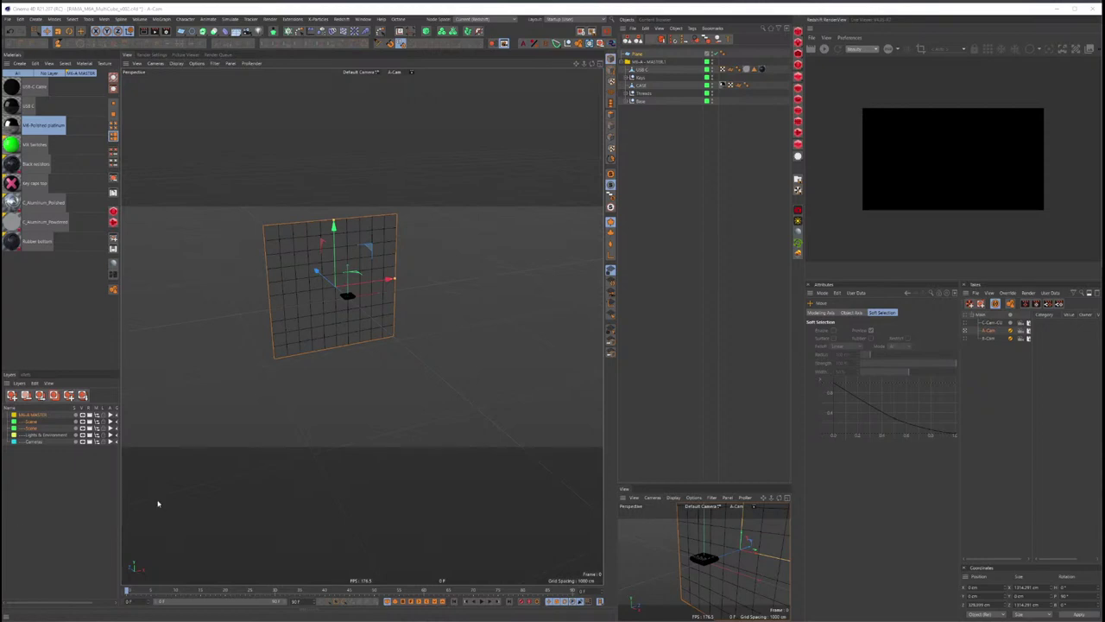
# Step: Scale the plane up into a large backdrop and add a new camera
pyautogui.click(420, 353)
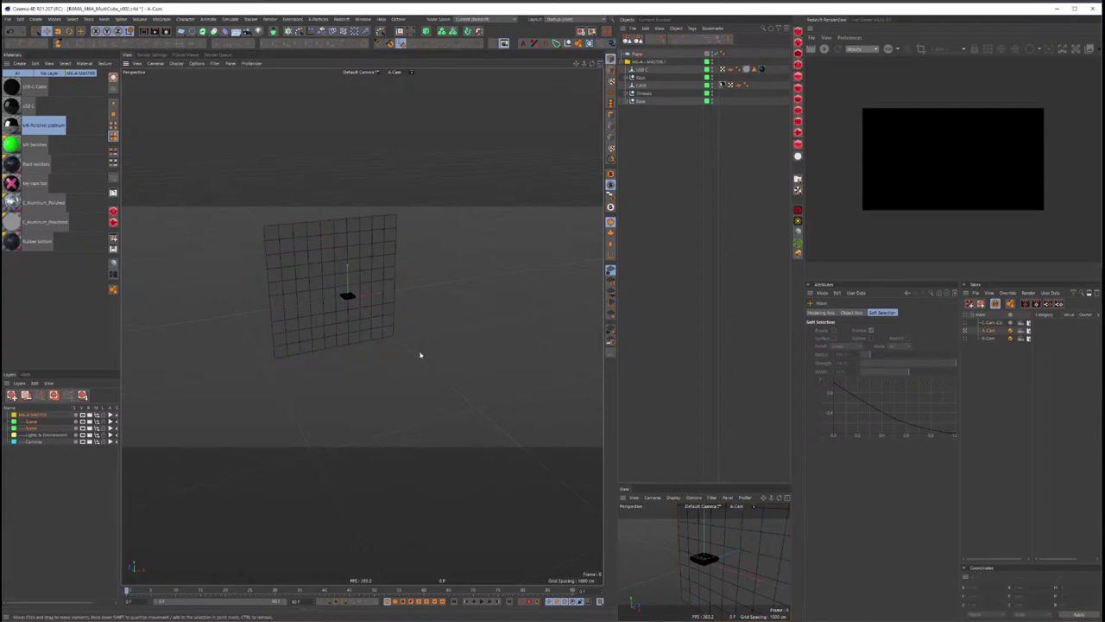
pyautogui.click(271, 318)
pyautogui.press('t')
pyautogui.moveTo(313, 383)
pyautogui.mouseDown()
pyautogui.moveTo(432, 356)
pyautogui.moveTo(357, 353)
pyautogui.moveTo(348, 119)
pyautogui.mouseUp()
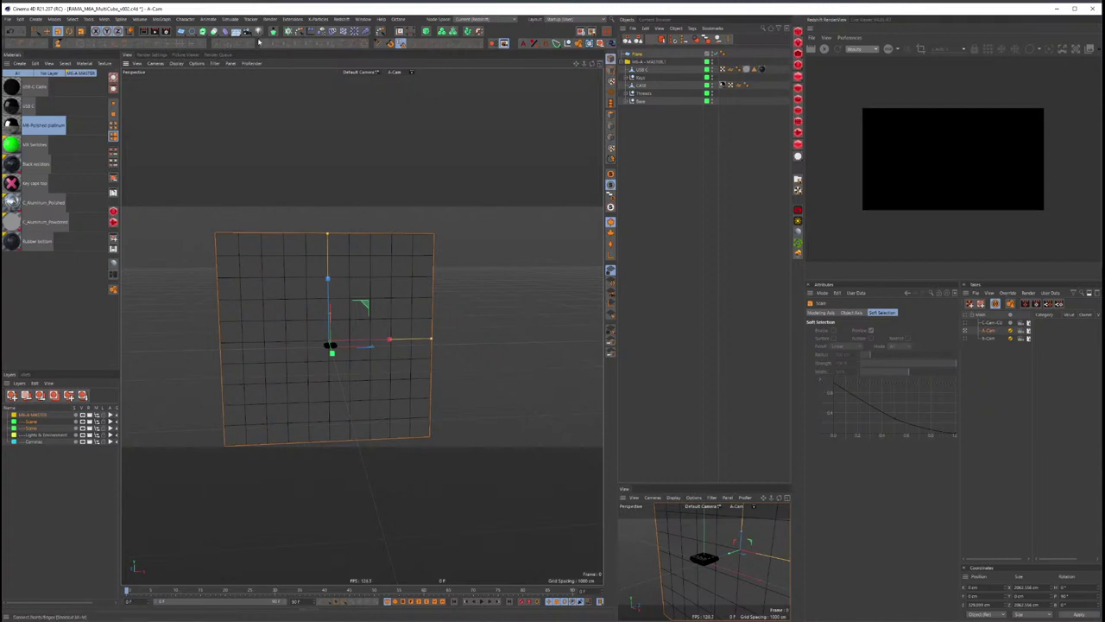
pyautogui.click(247, 32)
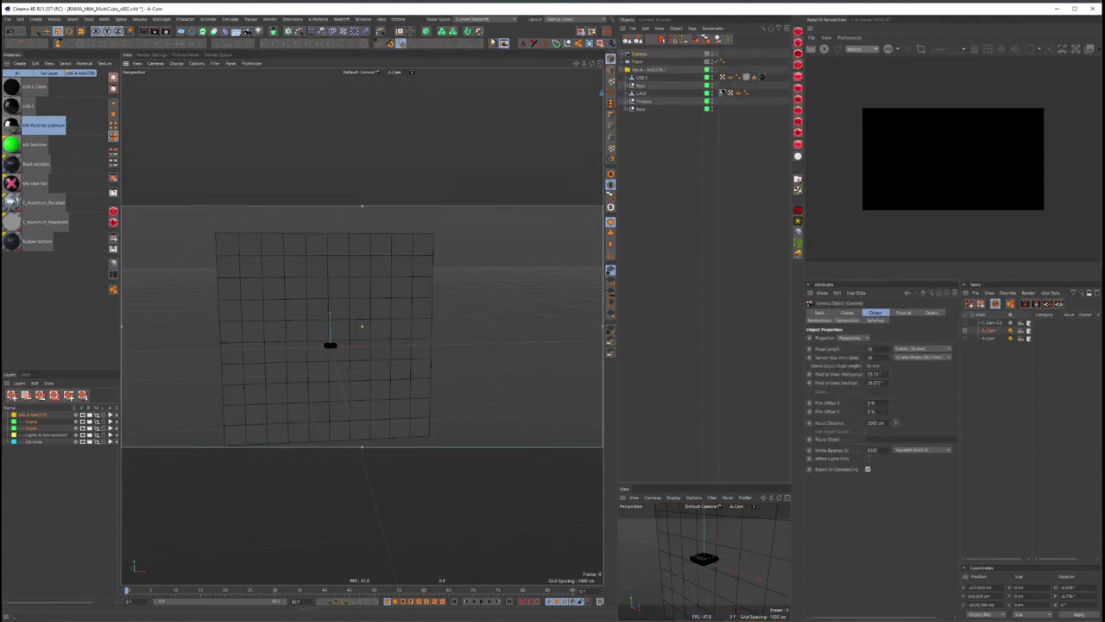
# Step: Look through the new camera and reset its P.X position to 0
pyautogui.click(494, 43)
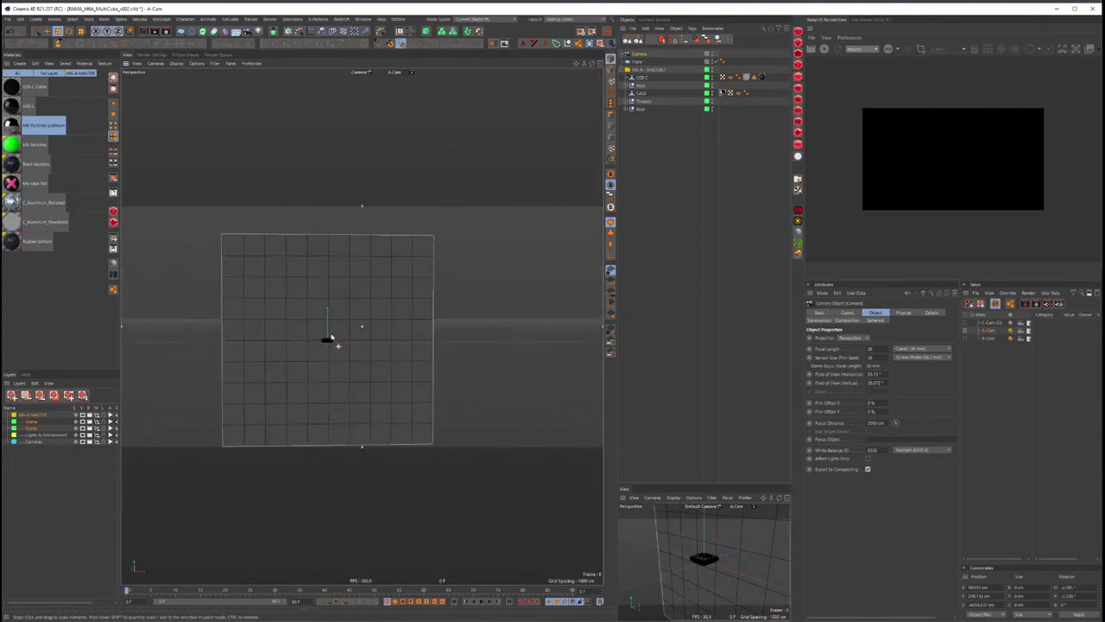
pyautogui.scroll(5, 331, 338)
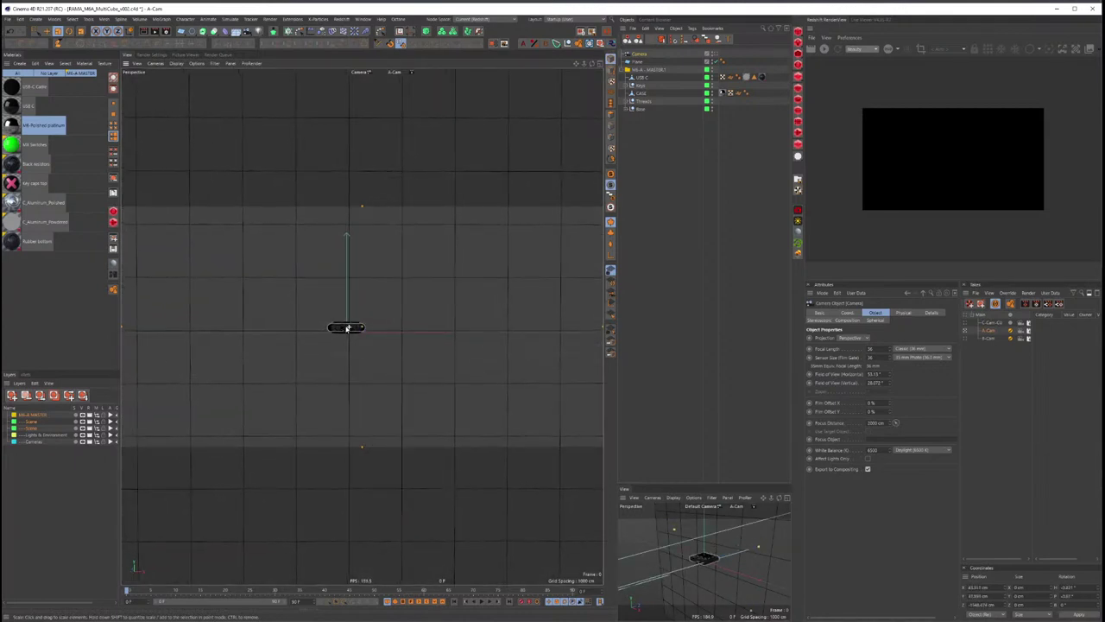
pyautogui.keyDown('alt'); pyautogui.moveTo(346, 327); pyautogui.dragTo(366, 323); pyautogui.keyUp('alt')
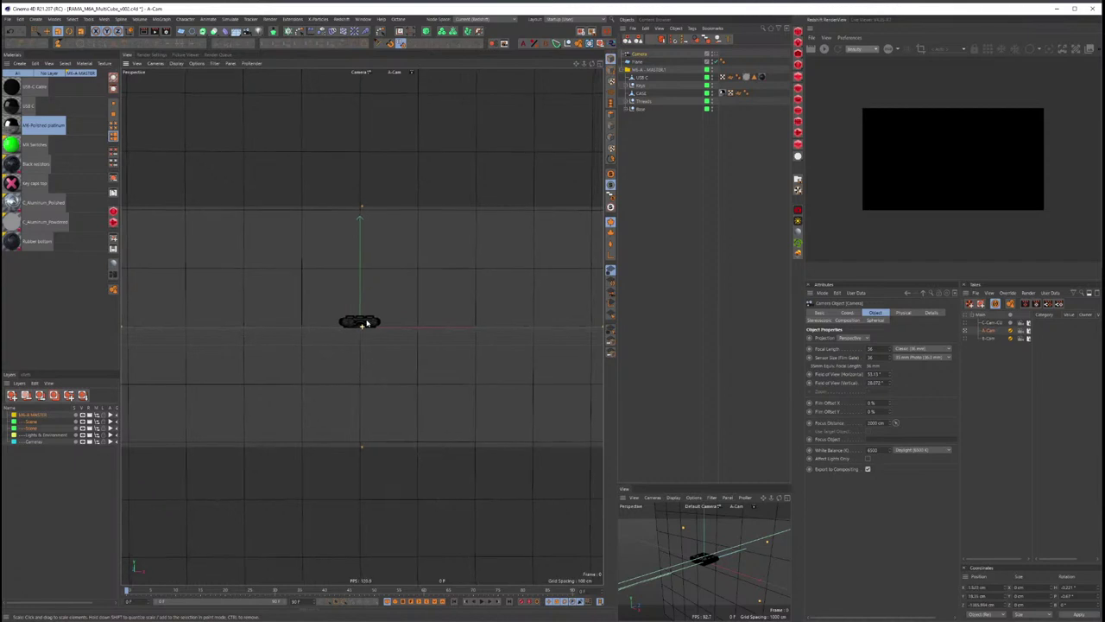
pyautogui.click(849, 313)
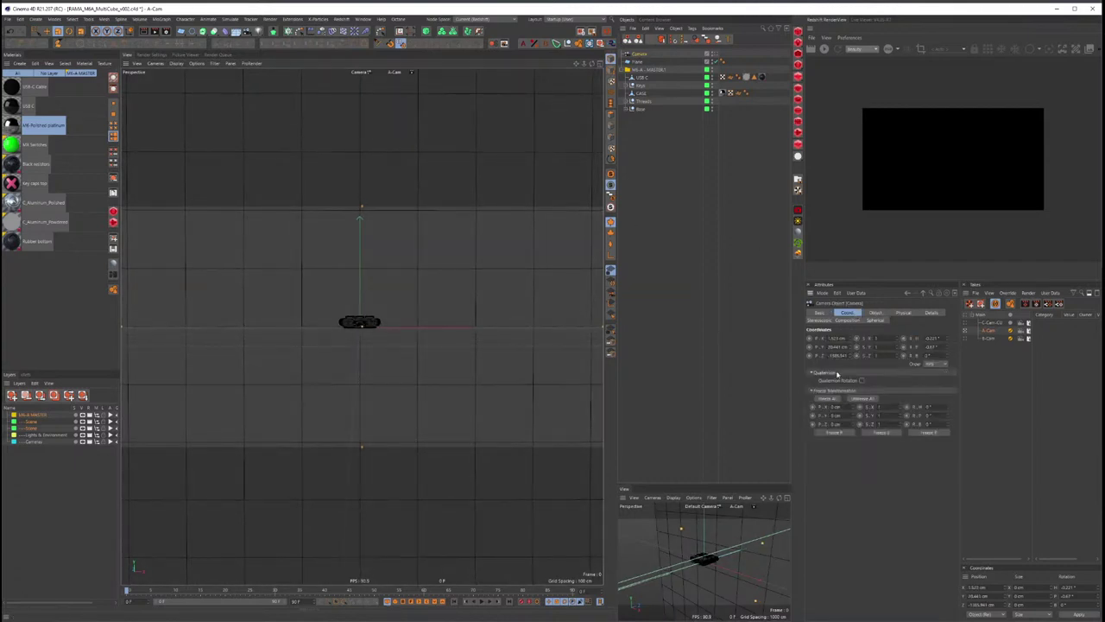
pyautogui.rightClick(851, 338)
pyautogui.scroll(5, 363, 334)
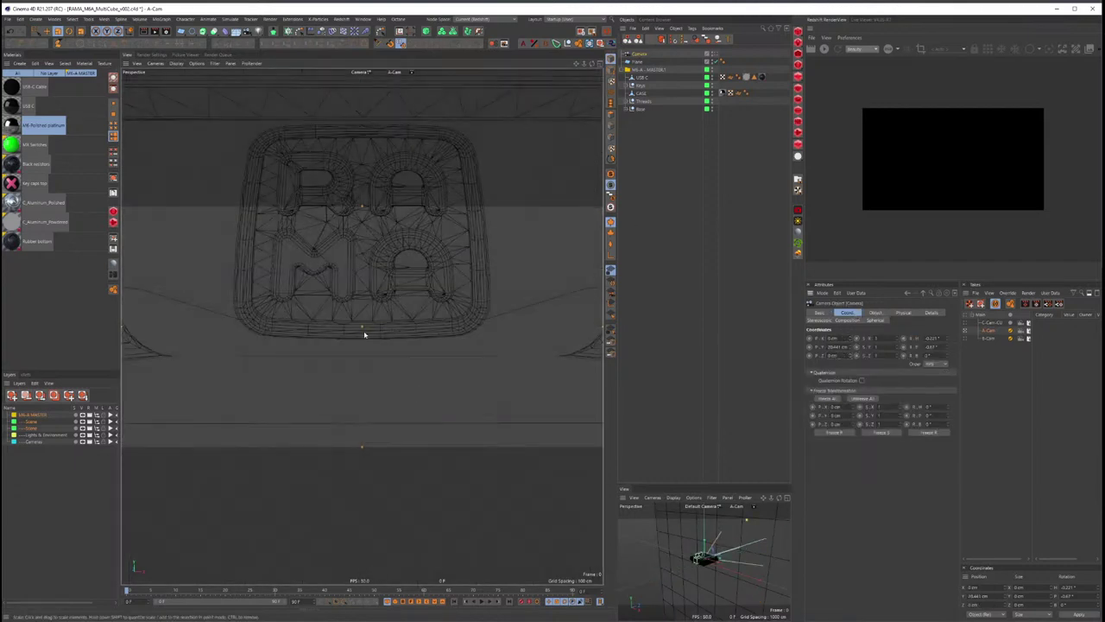
pyautogui.keyDown('alt'); pyautogui.moveTo(363, 333); pyautogui.dragTo(377, 314); pyautogui.keyUp('alt')
pyautogui.scroll(-5, 386, 298)
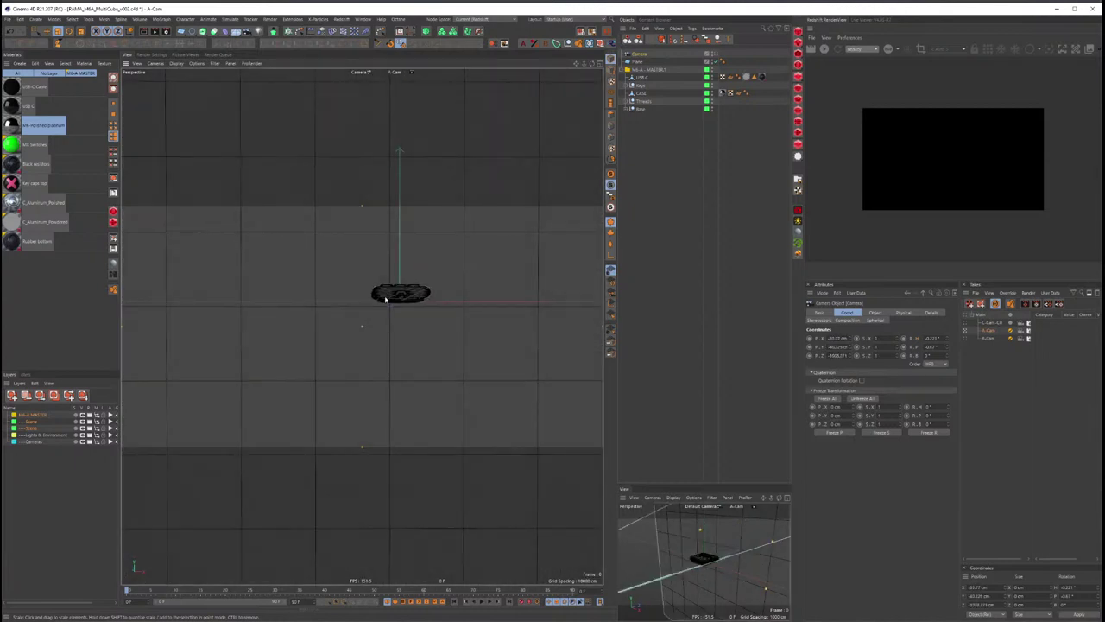
pyautogui.keyDown('alt'); pyautogui.moveTo(386, 299); pyautogui.dragTo(338, 320, button='middle'); pyautogui.keyUp('alt')
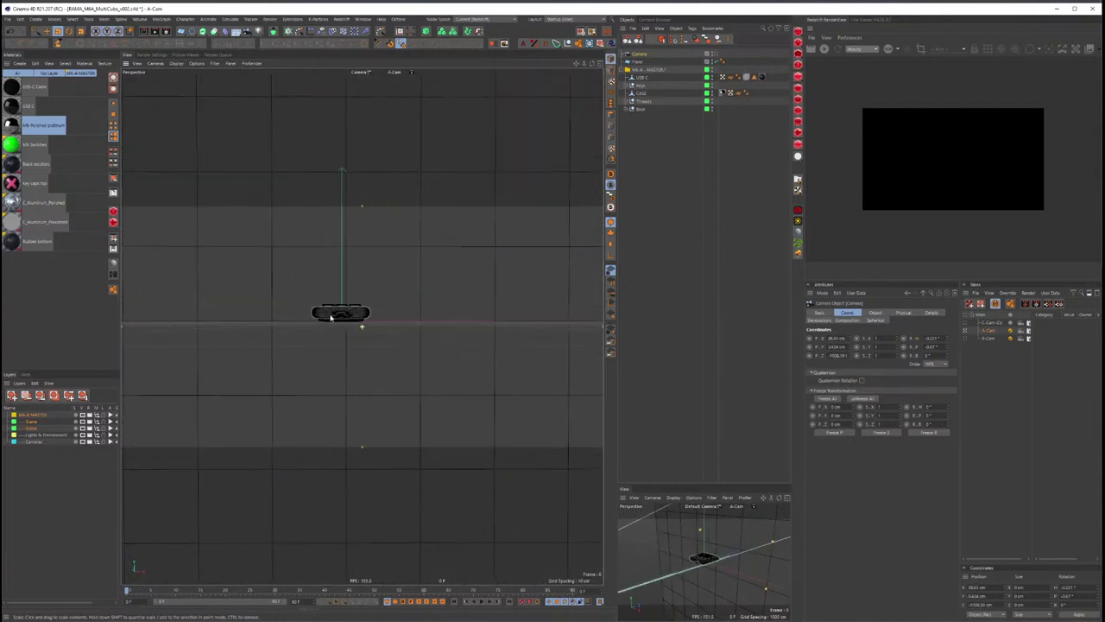
# Step: Set the camera's focal length to 80 mm and recentre the keypad in view
pyautogui.click(875, 313)
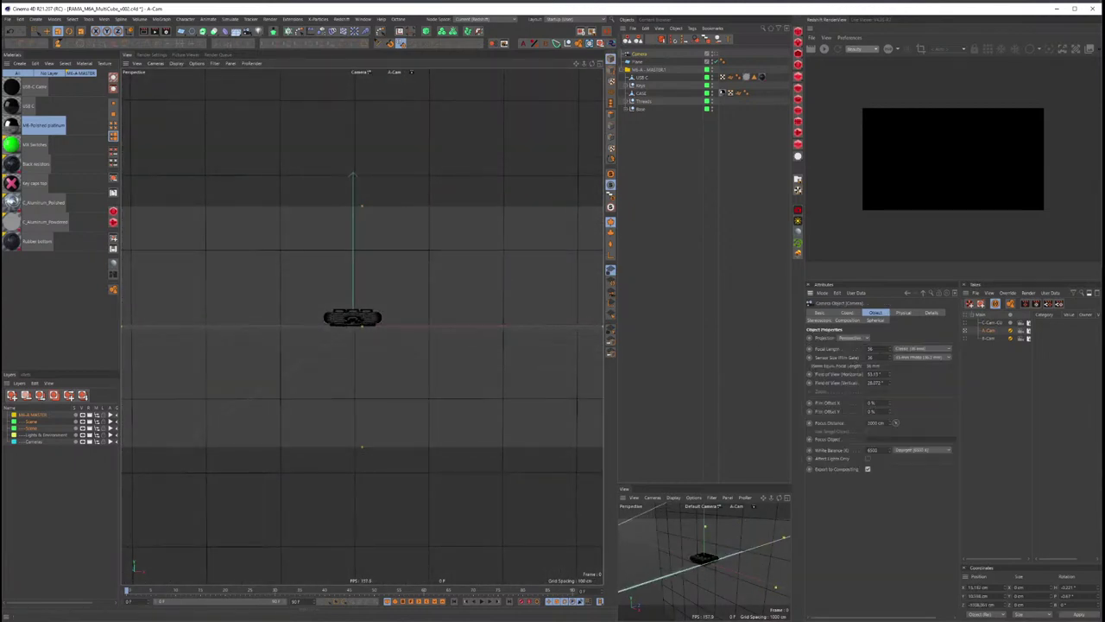
pyautogui.write('80')
pyautogui.press('Return')
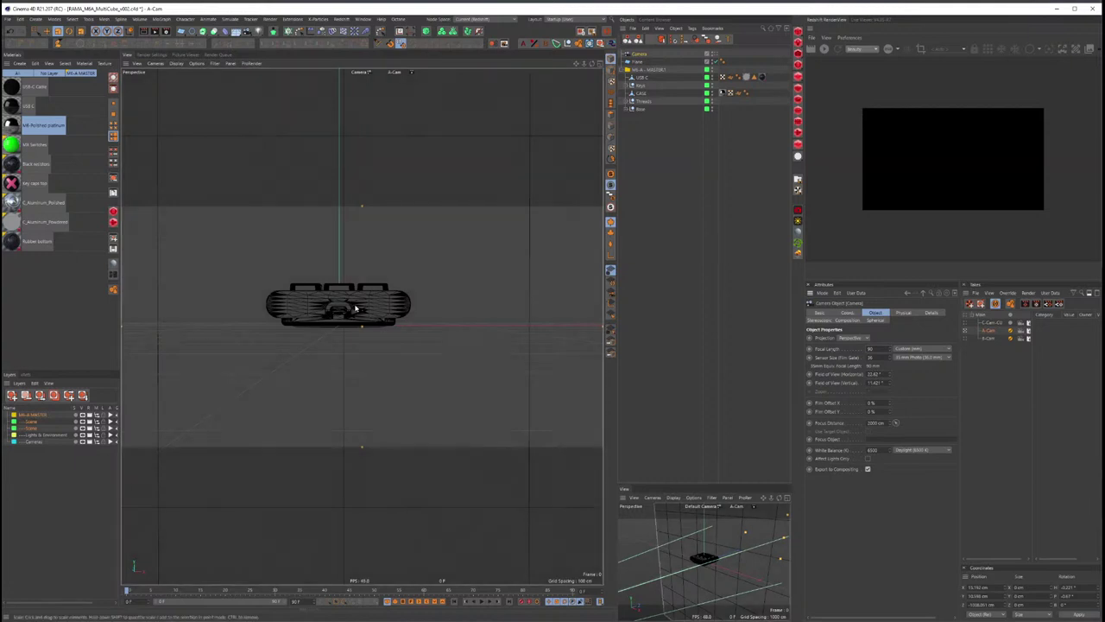
pyautogui.scroll(-3, 291, 324)
pyautogui.keyDown('alt'); pyautogui.moveTo(343, 318); pyautogui.dragTo(363, 331, button='middle'); pyautogui.keyUp('alt')
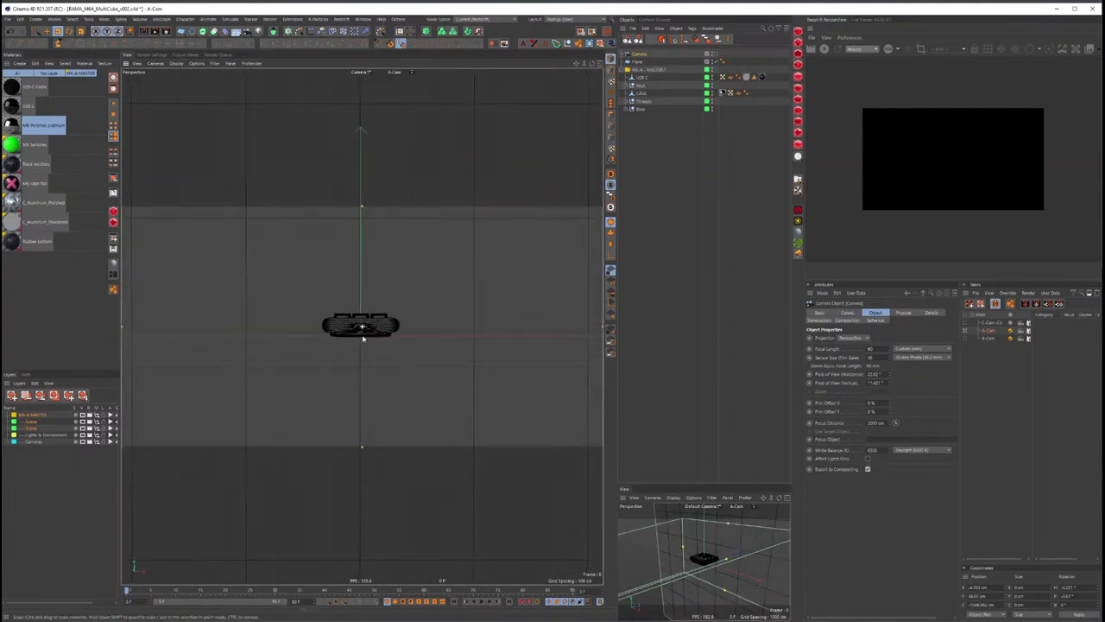
pyautogui.moveTo(359, 338)
pyautogui.keyDown('alt'); pyautogui.mouseDown()
pyautogui.moveTo(305, 344)
pyautogui.moveTo(360, 336)
pyautogui.mouseUp(); pyautogui.keyUp('alt')
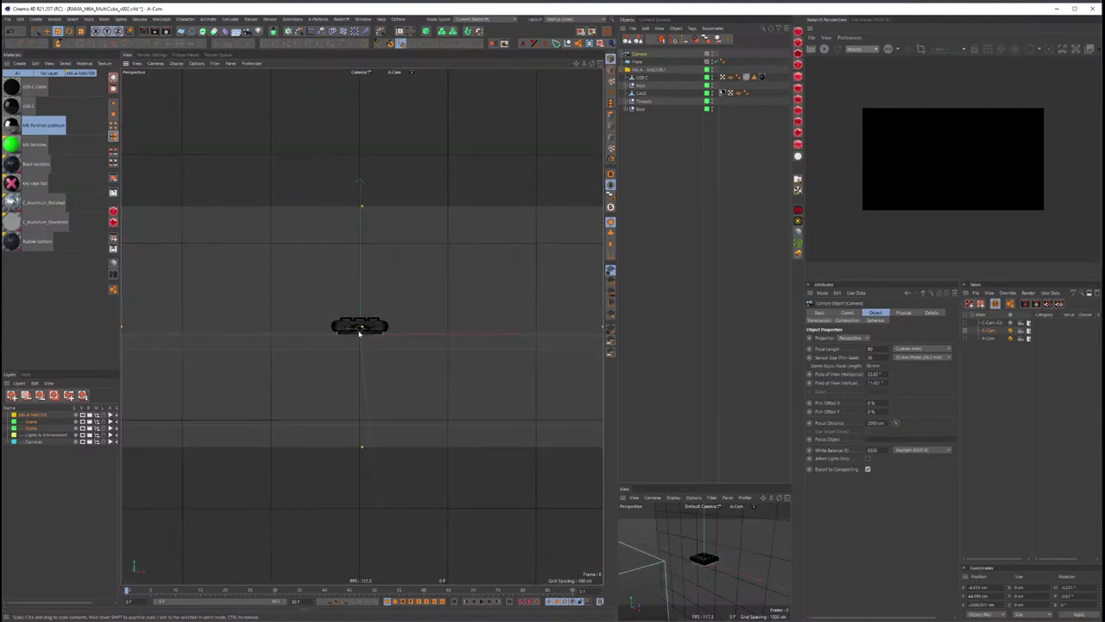
pyautogui.click(361, 331)
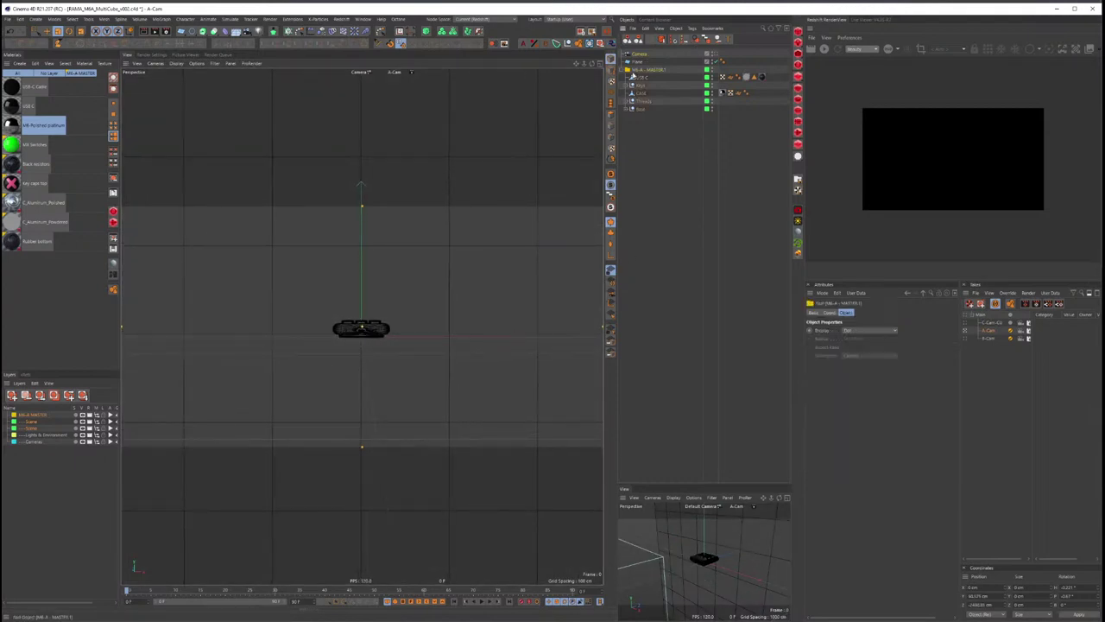
pyautogui.click(628, 70)
# Step: In Quixel Bridge, browse to Purchased > 3D Assets > Rock
pyautogui.hotkey('alt', 'Tab')
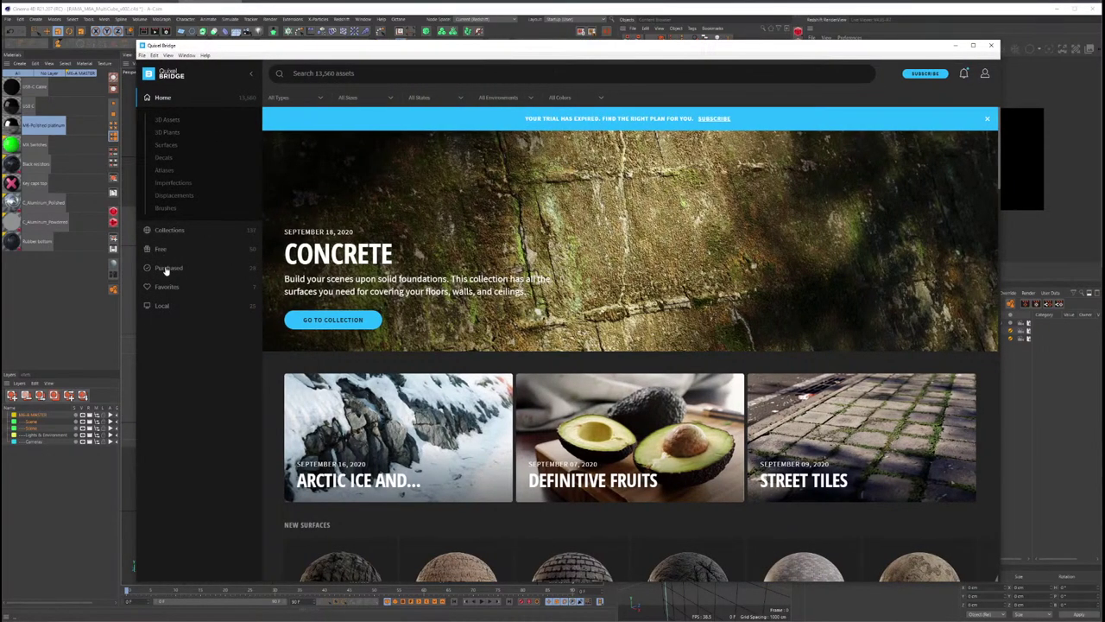
pyautogui.click(172, 267)
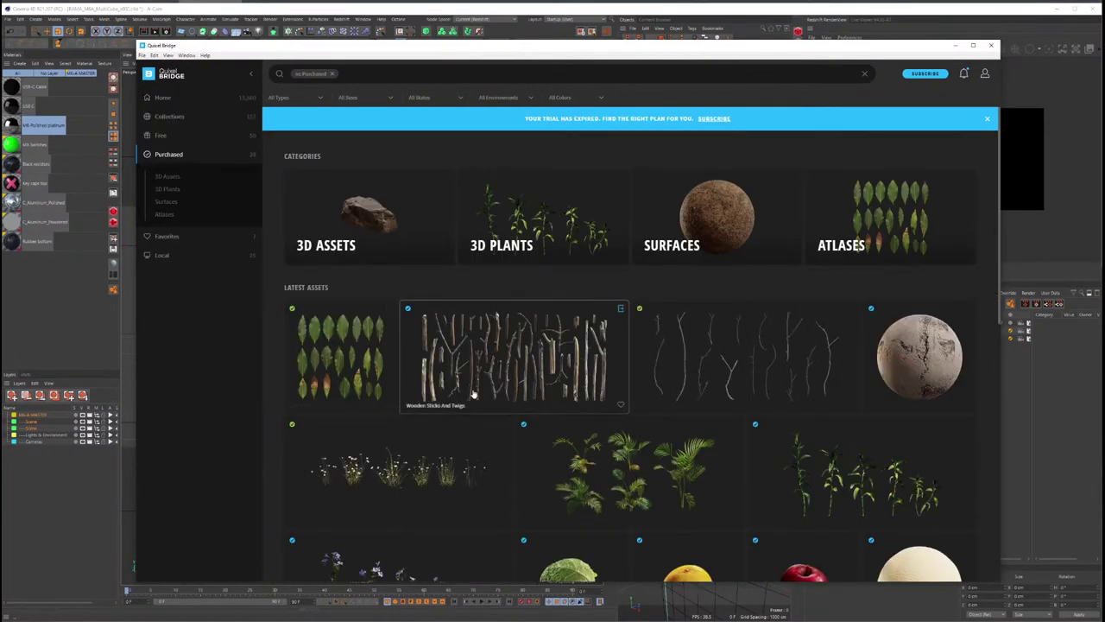
pyautogui.click(391, 229)
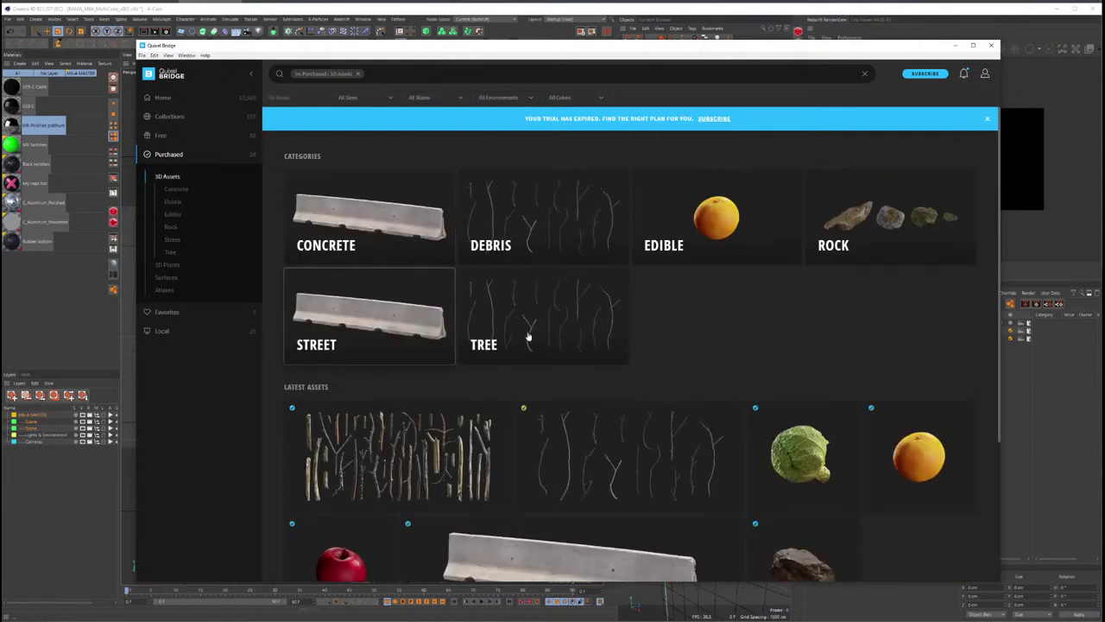
pyautogui.click(876, 207)
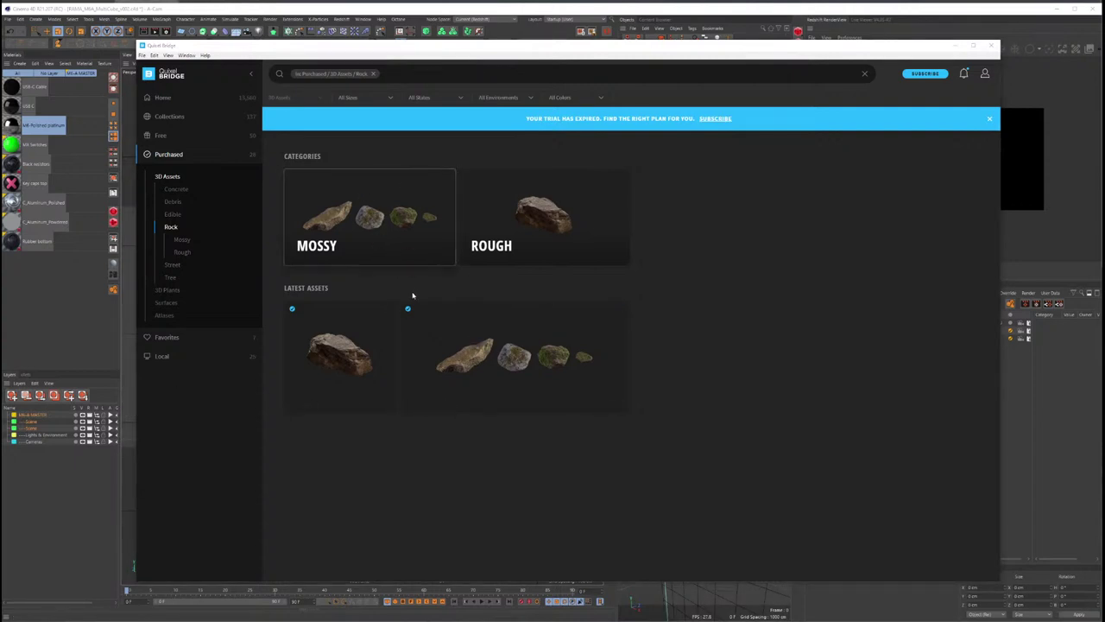
pyautogui.moveTo(340, 356)
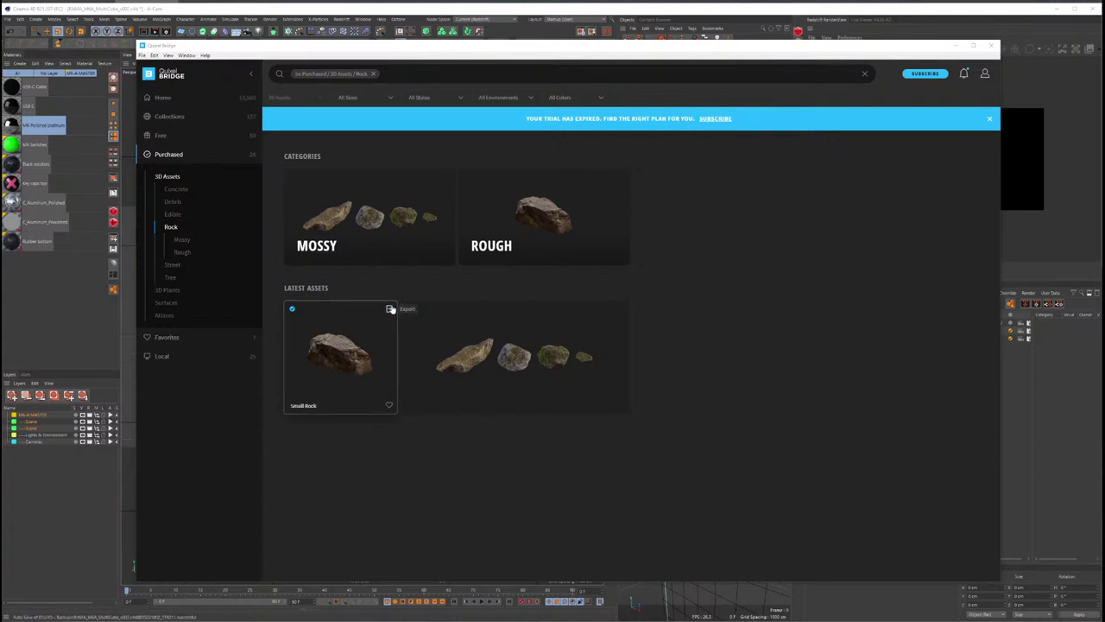
# Step: Export Small Rock and Mossy Stones Pack to Cinema 4D, then close Bridge
pyautogui.click(389, 308)
pyautogui.click(518, 354)
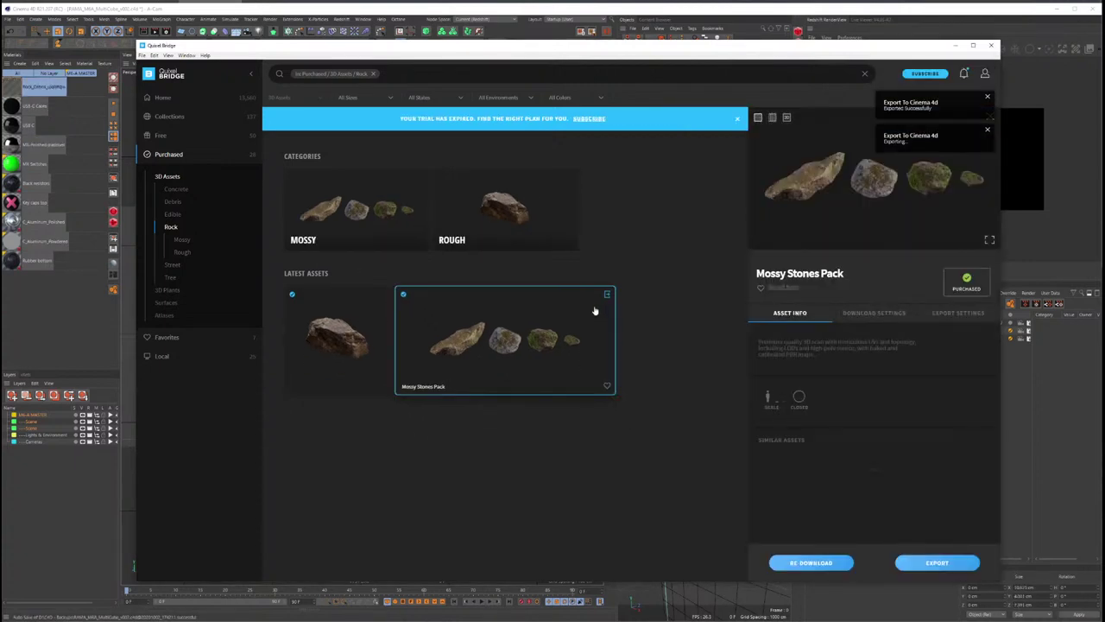
pyautogui.click(609, 294)
pyautogui.click(954, 45)
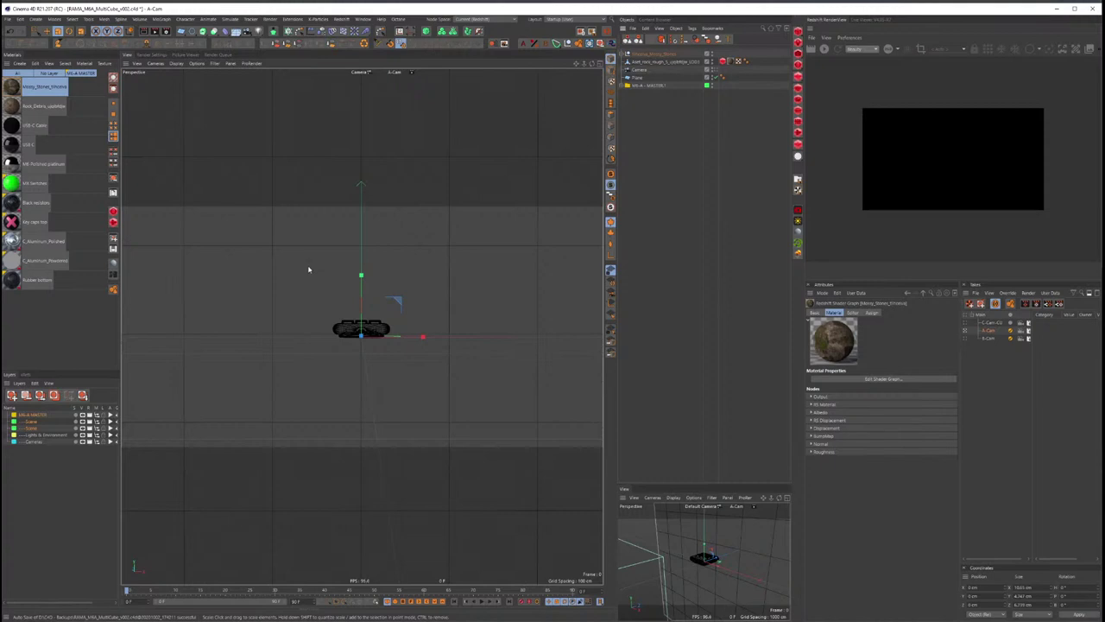
# Step: Switch the viewport to Default Camera, orbit around the keypad, and save the project
pyautogui.click(373, 373)
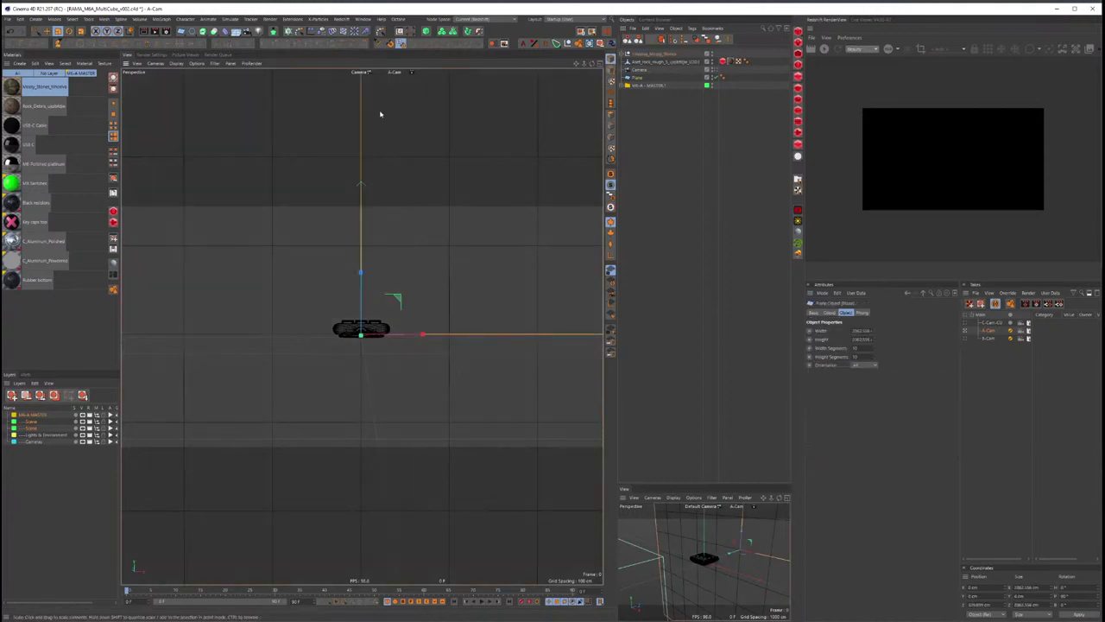
pyautogui.click(367, 72)
pyautogui.click(377, 80)
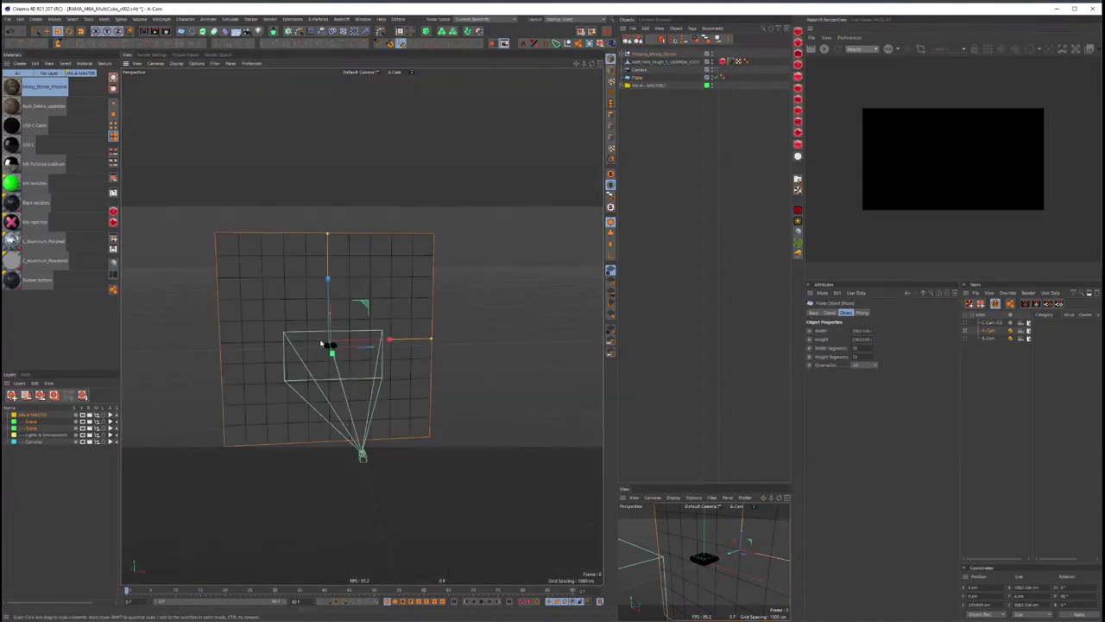
pyautogui.keyDown('alt'); pyautogui.moveTo(322, 344); pyautogui.dragTo(356, 369); pyautogui.keyUp('alt')
pyautogui.scroll(3, 360, 362)
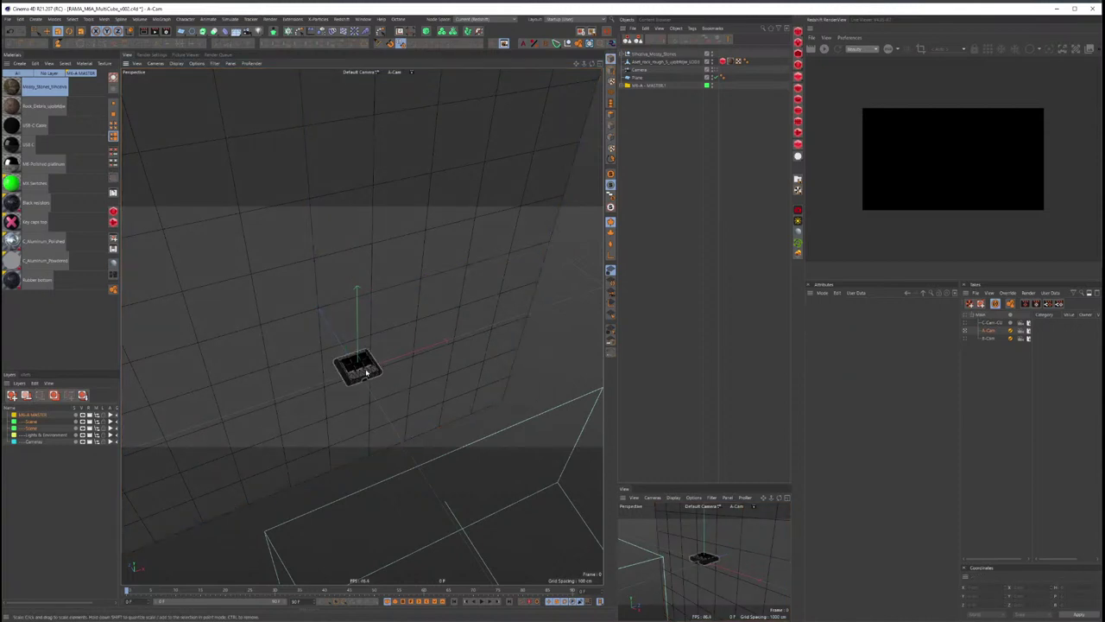
pyautogui.keyDown('alt'); pyautogui.moveTo(406, 346); pyautogui.dragTo(357, 357); pyautogui.keyUp('alt')
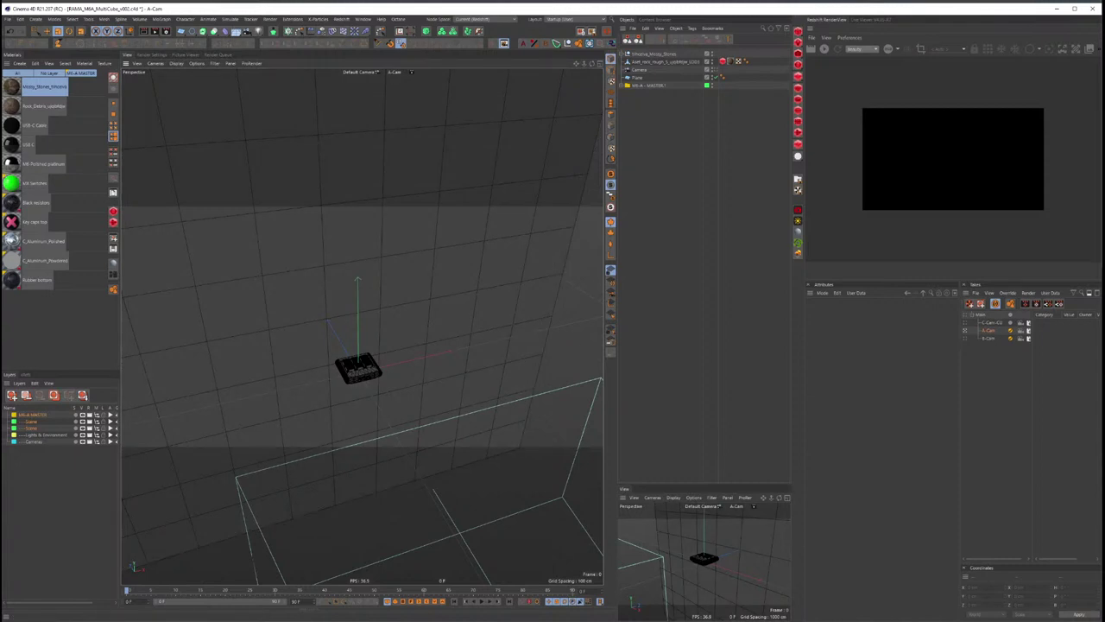
pyautogui.hotkey('ctrl', 's')
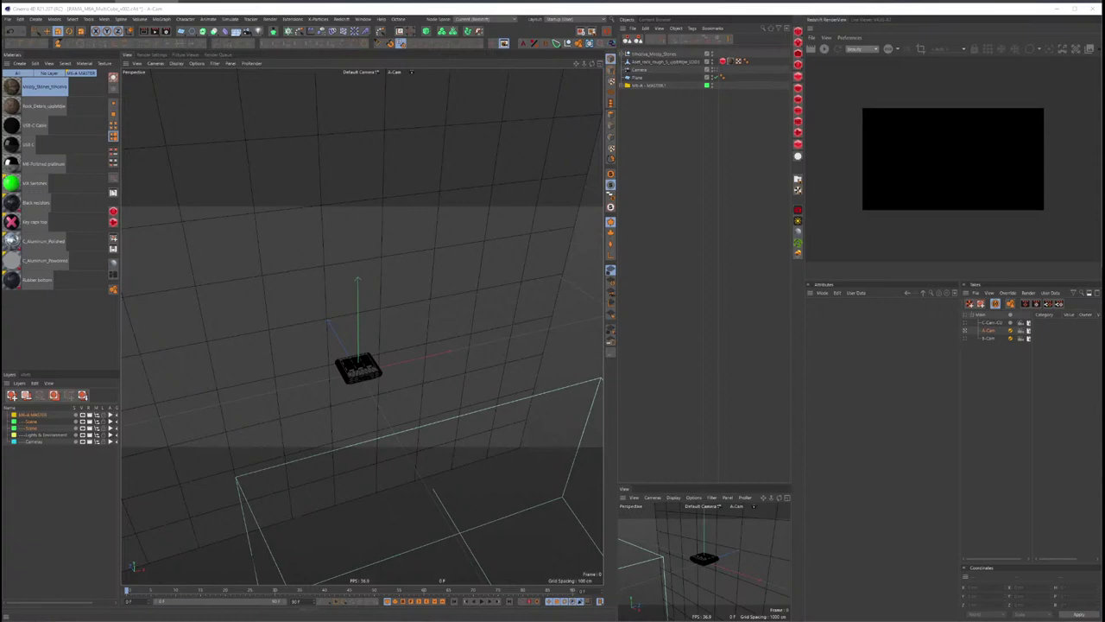
# Step: Open and close the C4D Session watch page, then minimize the browser
pyautogui.hotkey('alt', 'Tab')
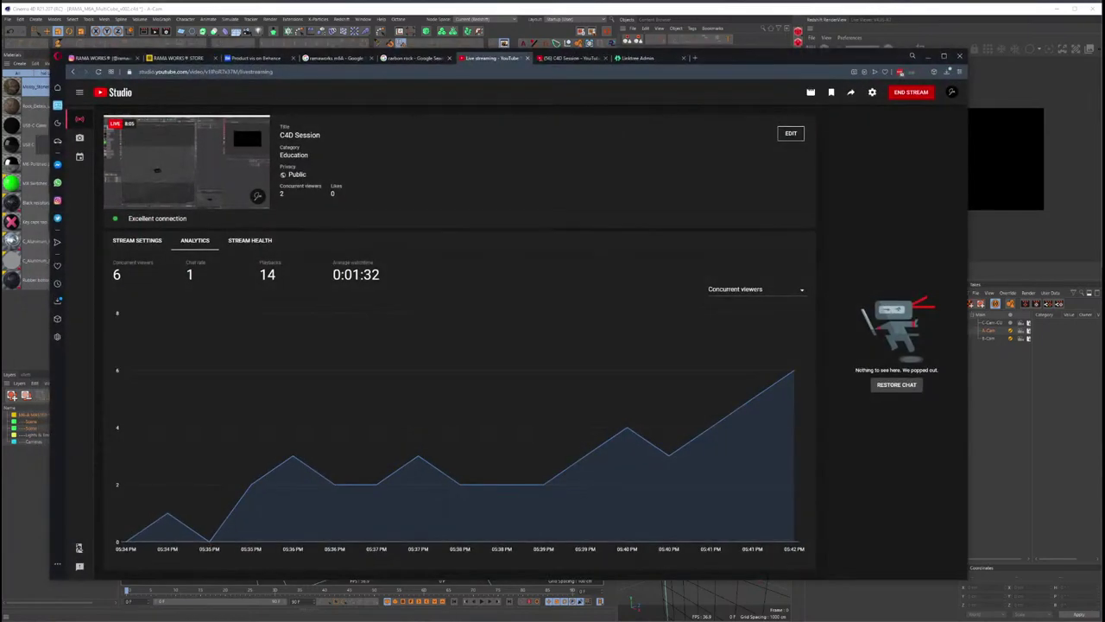
pyautogui.click(570, 58)
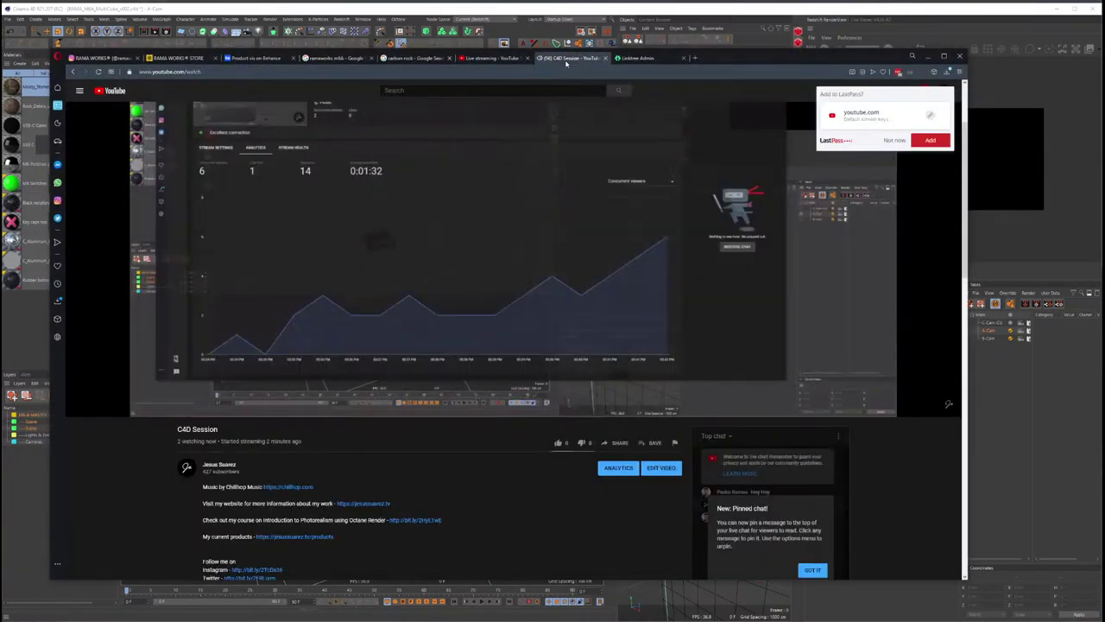
pyautogui.click(605, 58)
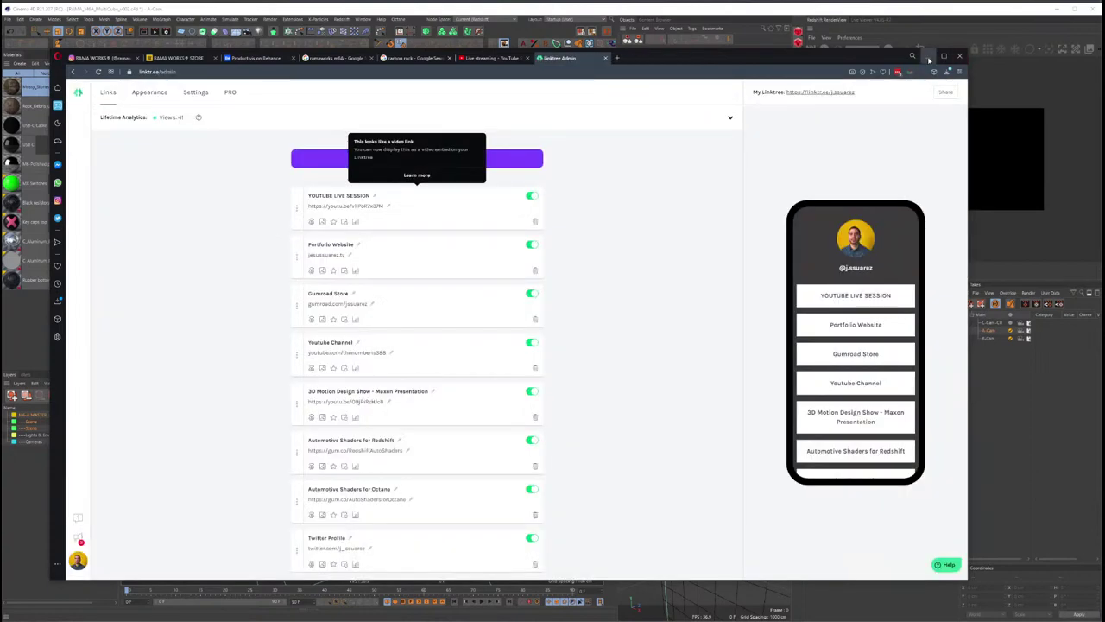
pyautogui.click(929, 57)
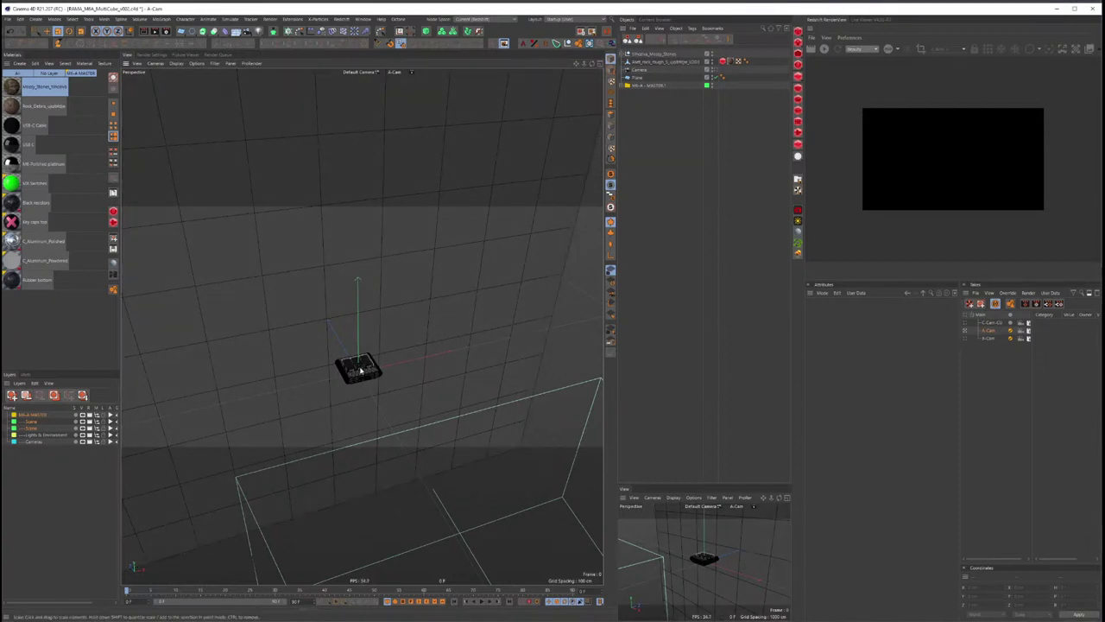
# Step: Widen the viewport slightly and turn off Grid in the Filter menu
pyautogui.keyDown('alt'); pyautogui.moveTo(385, 324); pyautogui.dragTo(363, 367); pyautogui.keyUp('alt')
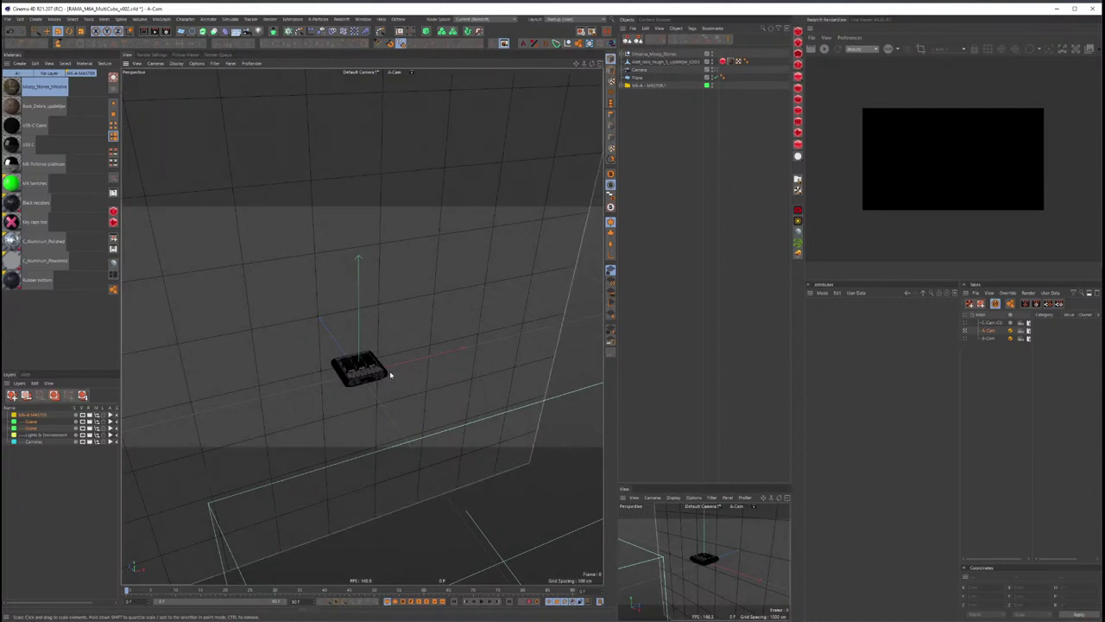
pyautogui.moveTo(616, 256); pyautogui.dragTo(620, 256)
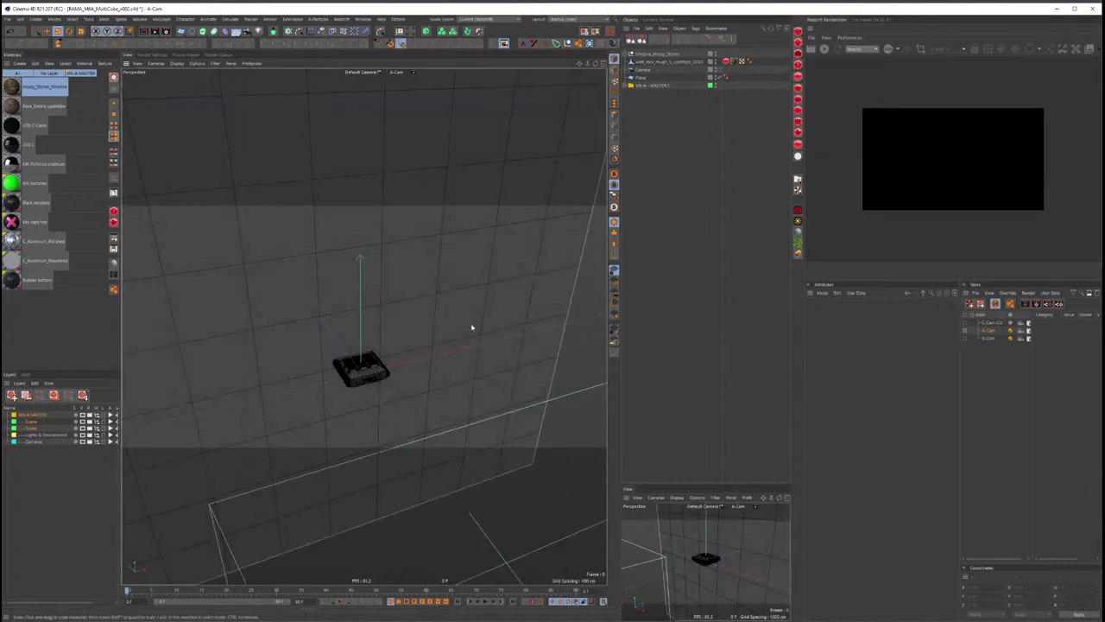
pyautogui.moveTo(382, 356)
pyautogui.keyDown('alt'); pyautogui.mouseDown()
pyautogui.moveTo(365, 370)
pyautogui.moveTo(277, 380)
pyautogui.moveTo(380, 369)
pyautogui.mouseUp(); pyautogui.keyUp('alt')
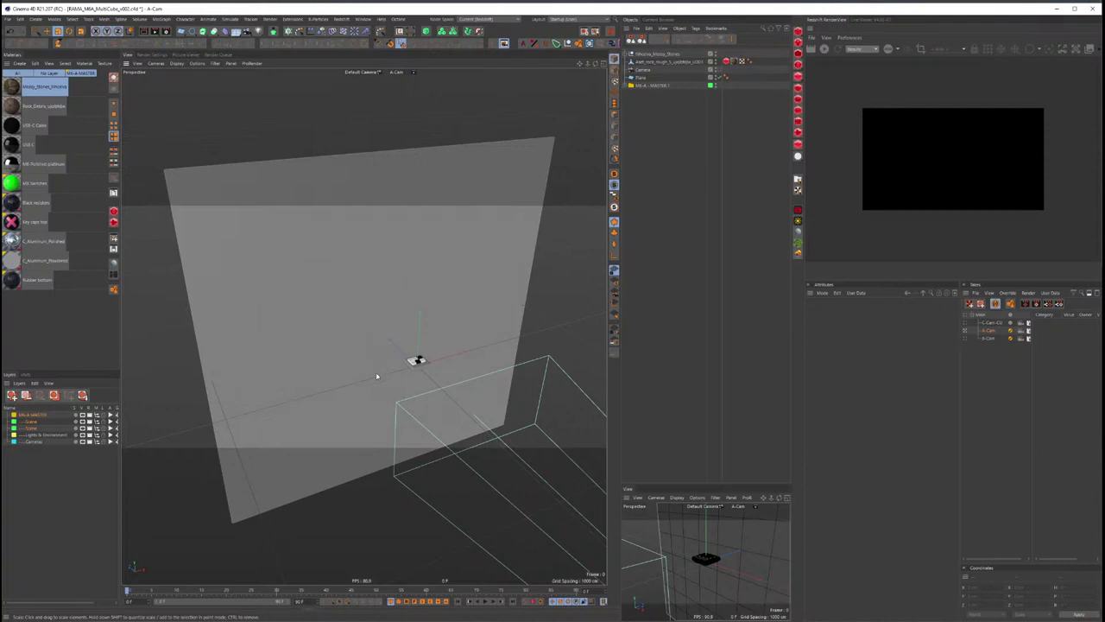
pyautogui.keyDown('alt'); pyautogui.moveTo(394, 371); pyautogui.dragTo(489, 360, button='right'); pyautogui.keyUp('alt')
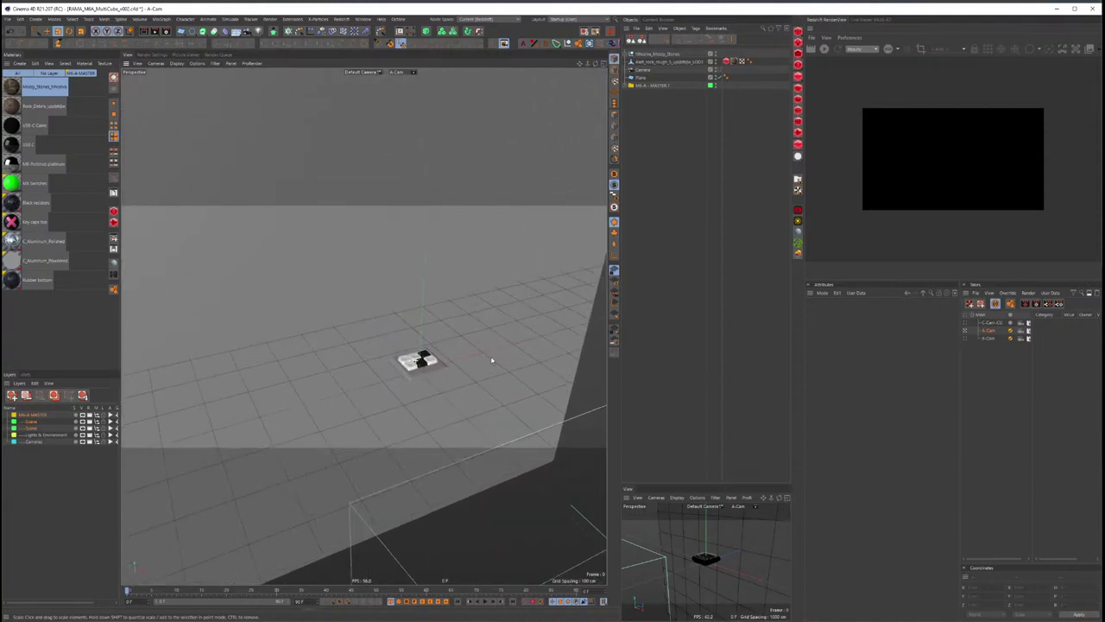
pyautogui.click(215, 63)
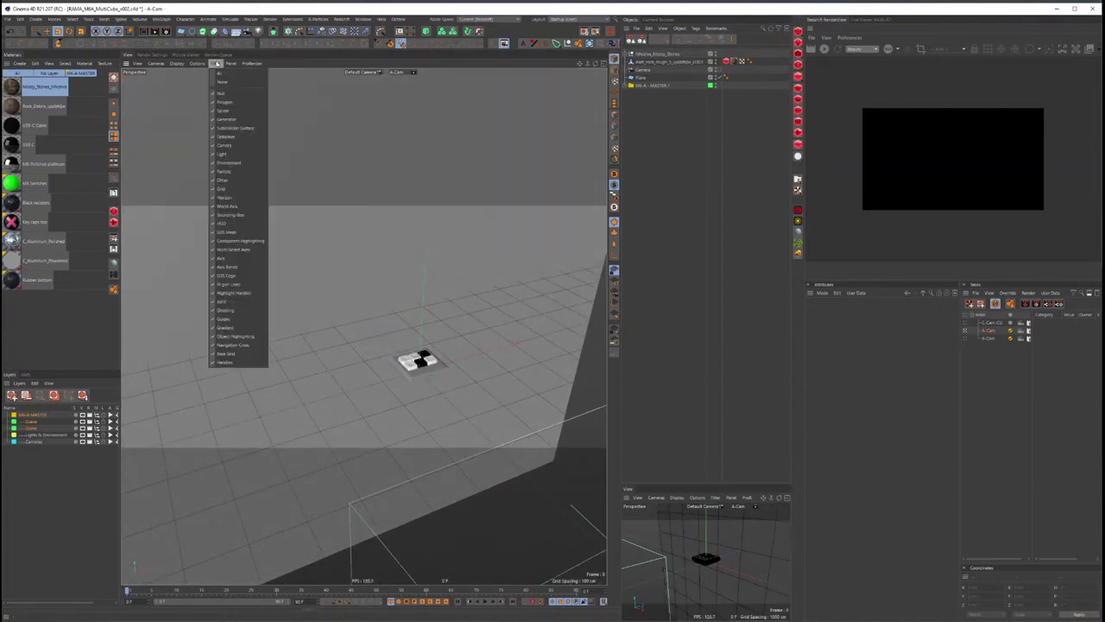
pyautogui.click(231, 188)
# Step: Zoom into a close oblique view of the keypad and save the scene
pyautogui.keyDown('alt'); pyautogui.moveTo(407, 362); pyautogui.dragTo(364, 347); pyautogui.keyUp('alt')
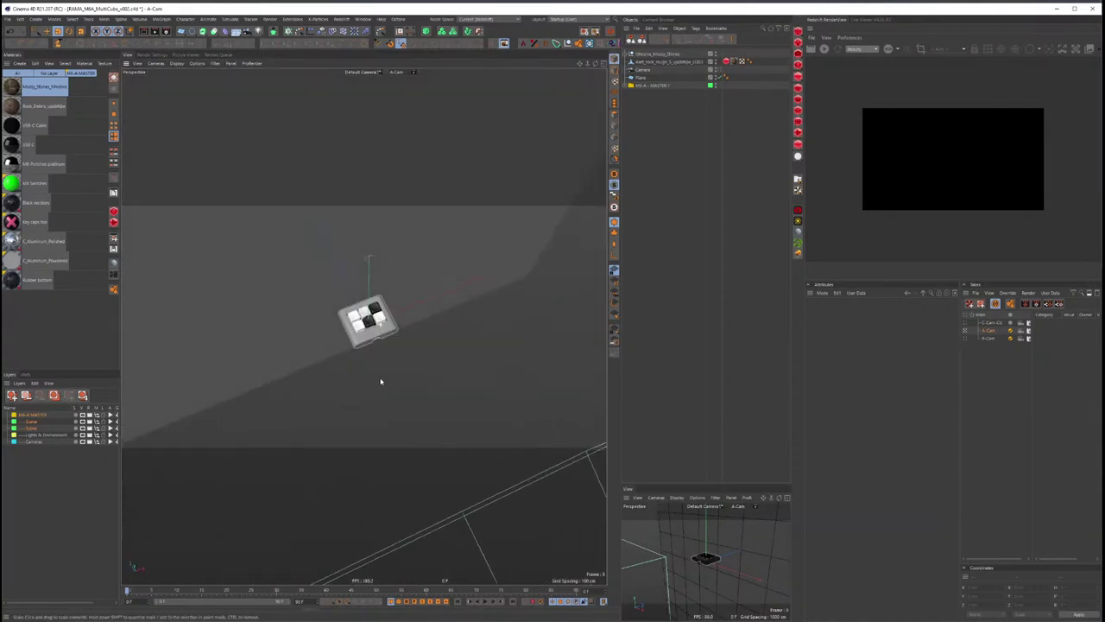
pyautogui.scroll(5, 363, 347)
pyautogui.scroll(3, 380, 342)
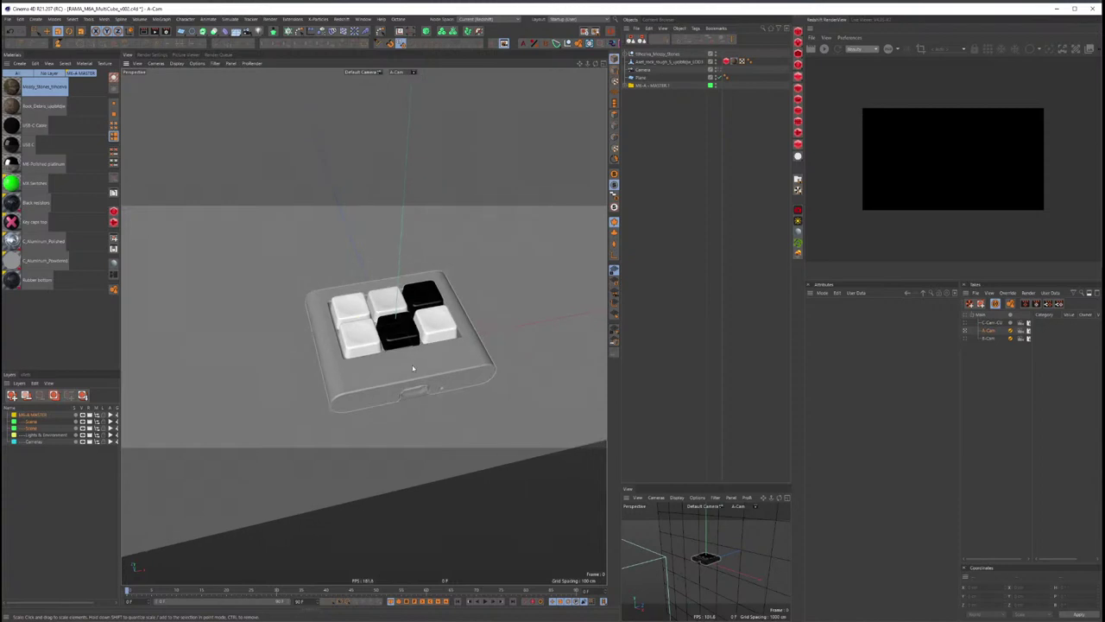
pyautogui.keyDown('alt'); pyautogui.moveTo(392, 335); pyautogui.dragTo(363, 341); pyautogui.keyUp('alt')
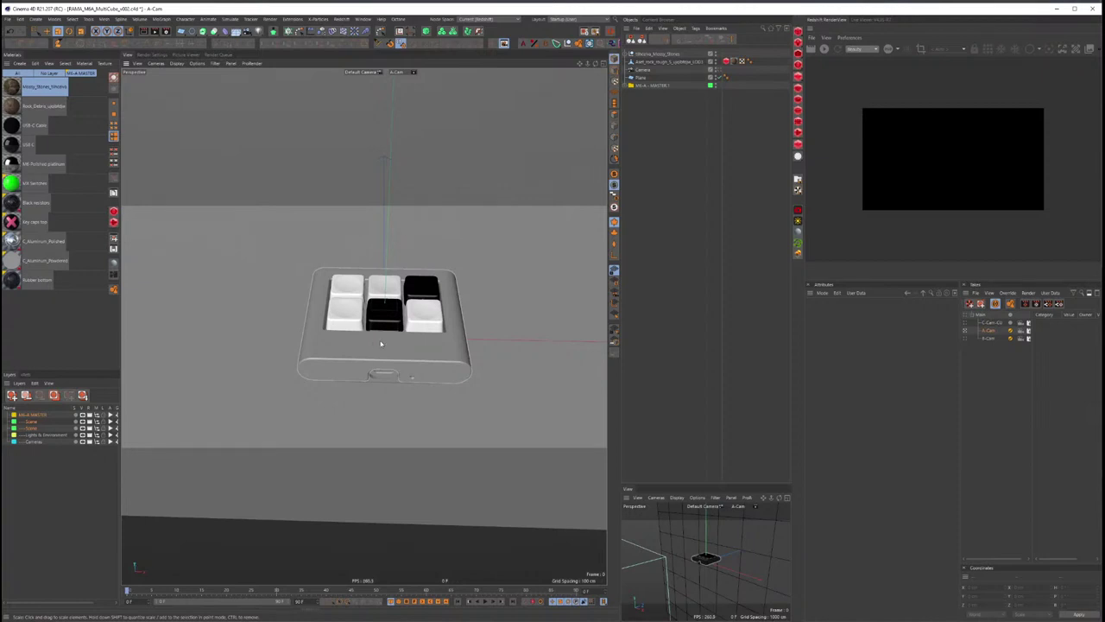
pyautogui.keyDown('alt'); pyautogui.moveTo(381, 344); pyautogui.dragTo(393, 339); pyautogui.keyUp('alt')
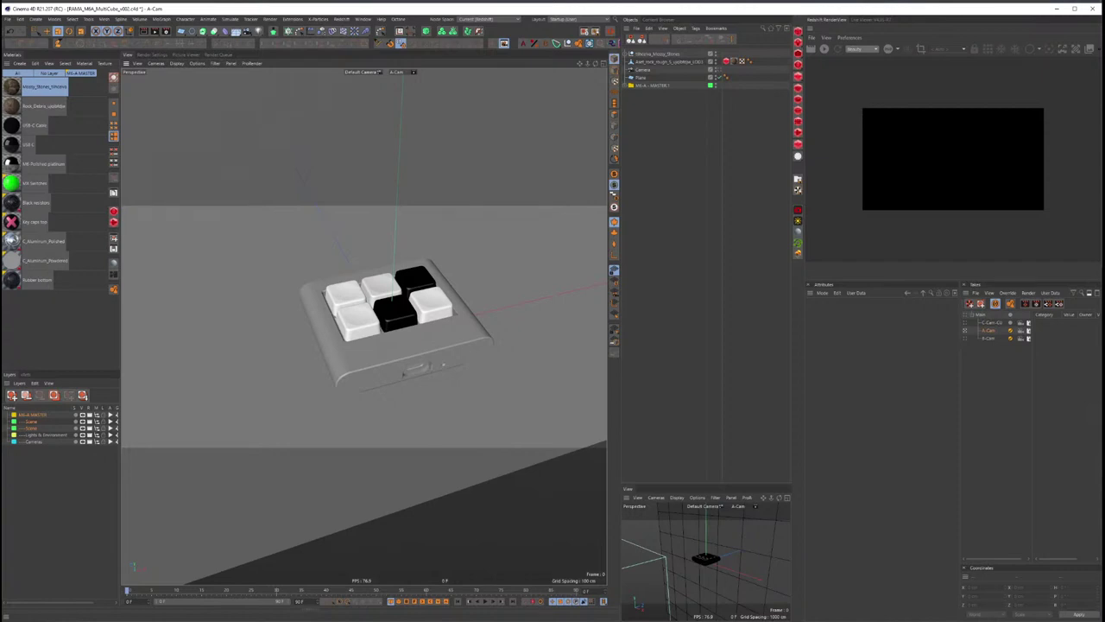
pyautogui.hotkey('ctrl', 's')
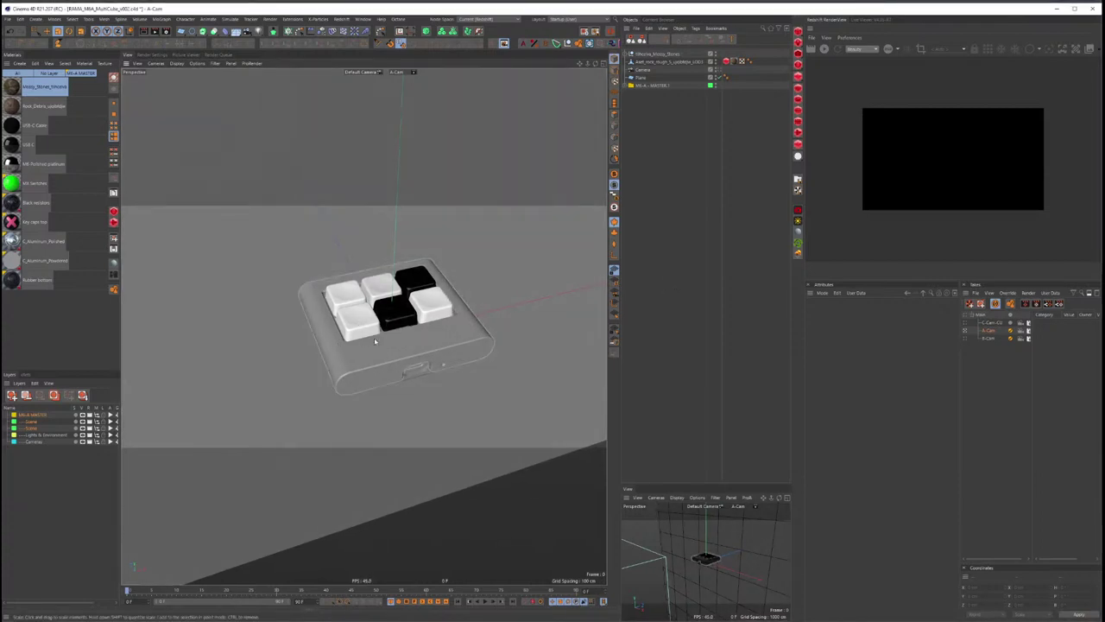
pyautogui.moveTo(336, 342)
pyautogui.keyDown('alt'); pyautogui.mouseDown()
pyautogui.moveTo(368, 337)
pyautogui.moveTo(384, 373)
pyautogui.moveTo(400, 324)
pyautogui.mouseUp(); pyautogui.keyUp('alt')
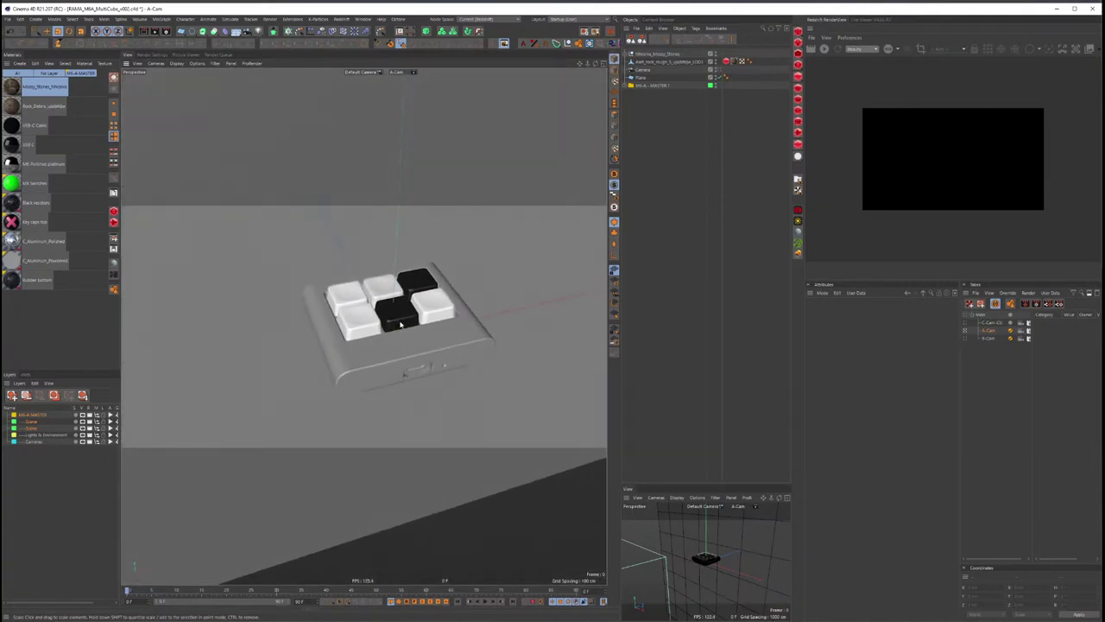
pyautogui.hotkey('alt', 'Tab')
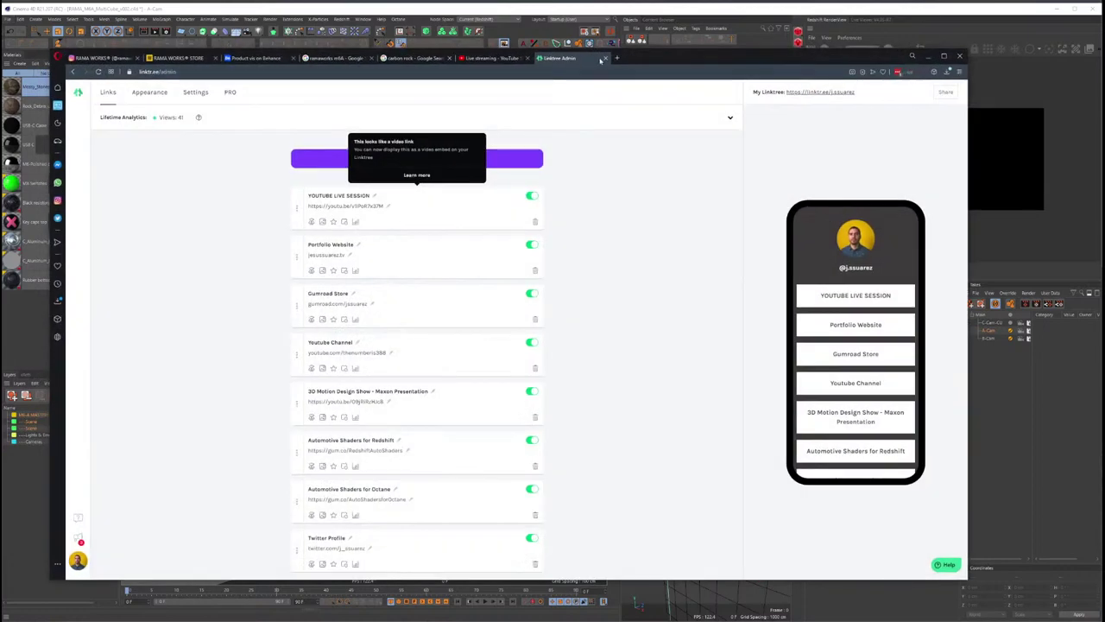
# Step: Browse the RAMA Works Store products up to the WAVE SEQ2 SS keycap, then minimize the browser
pyautogui.click(177, 58)
pyautogui.scroll(5, 368, 410)
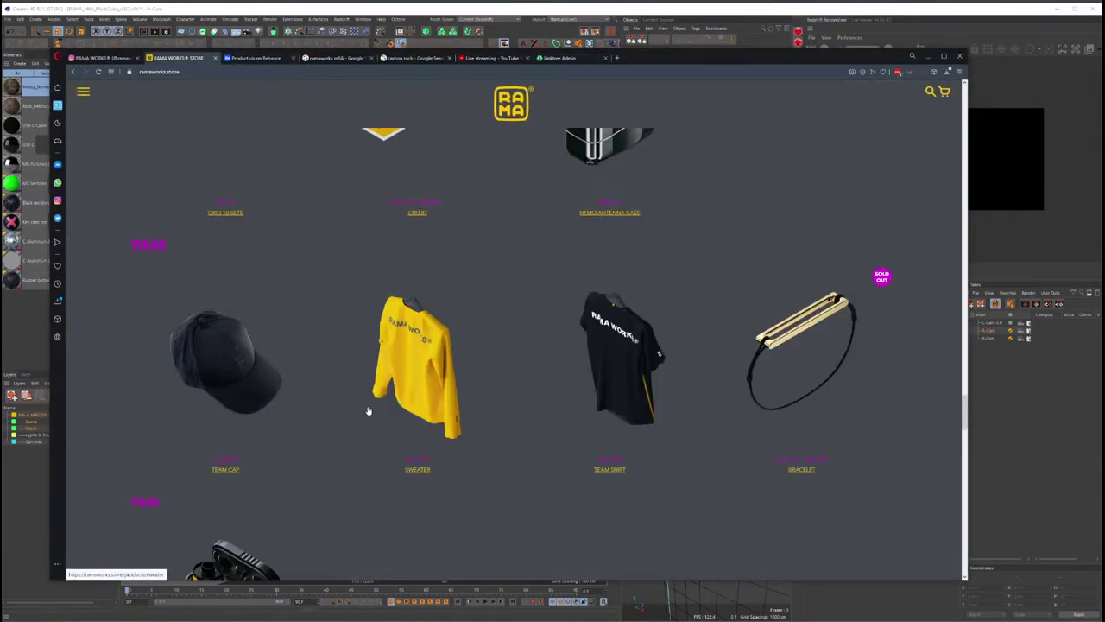
pyautogui.scroll(3, 370, 417)
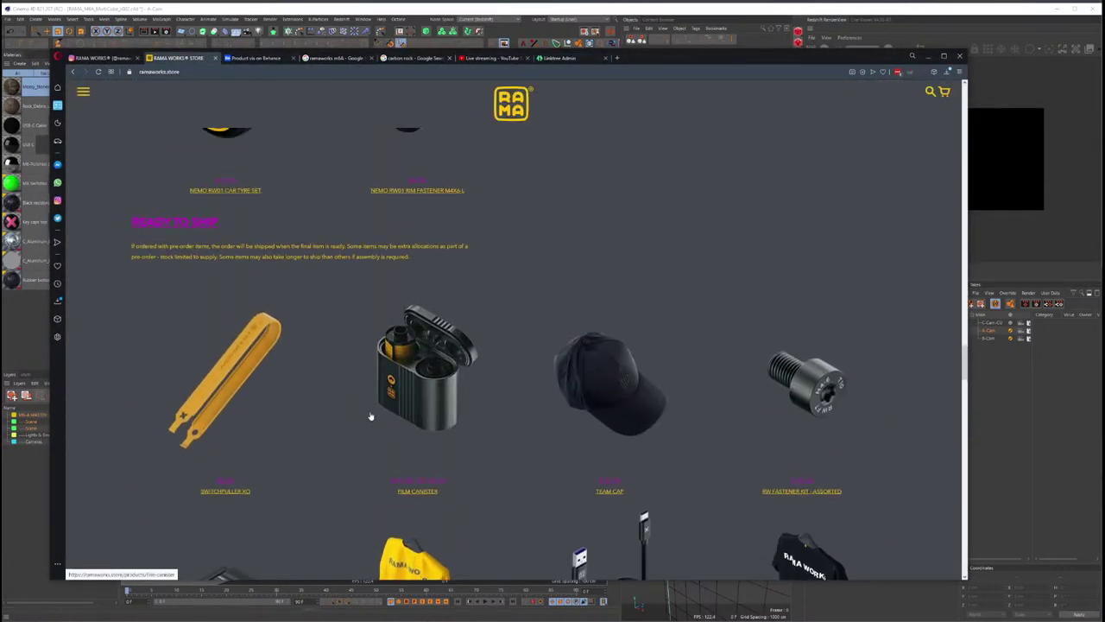
pyautogui.scroll(3, 369, 417)
pyautogui.scroll(2, 370, 417)
pyautogui.scroll(3, 369, 417)
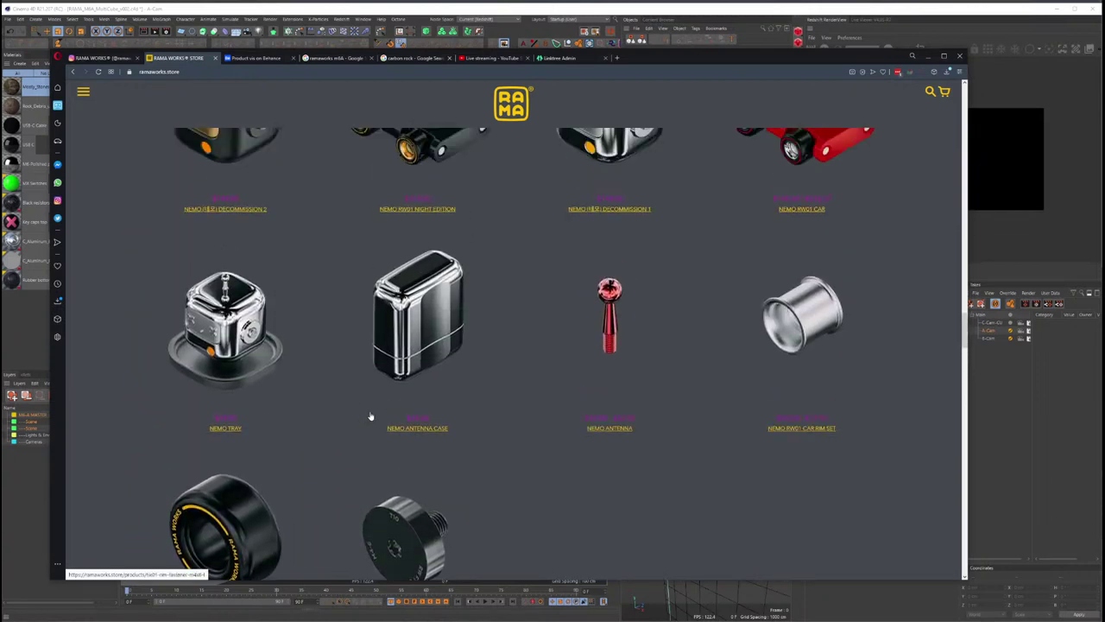
pyautogui.scroll(1, 369, 417)
pyautogui.scroll(2, 370, 417)
pyautogui.scroll(1, 369, 417)
pyautogui.scroll(2, 370, 417)
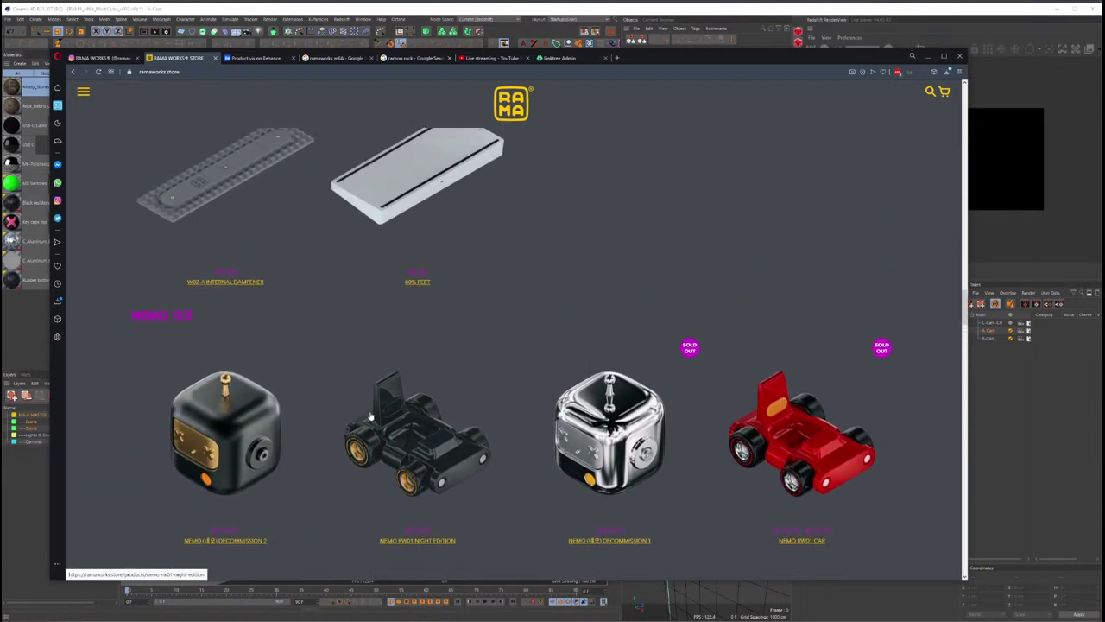
pyautogui.scroll(3, 369, 417)
pyautogui.scroll(3, 369, 417)
pyautogui.scroll(1, 369, 417)
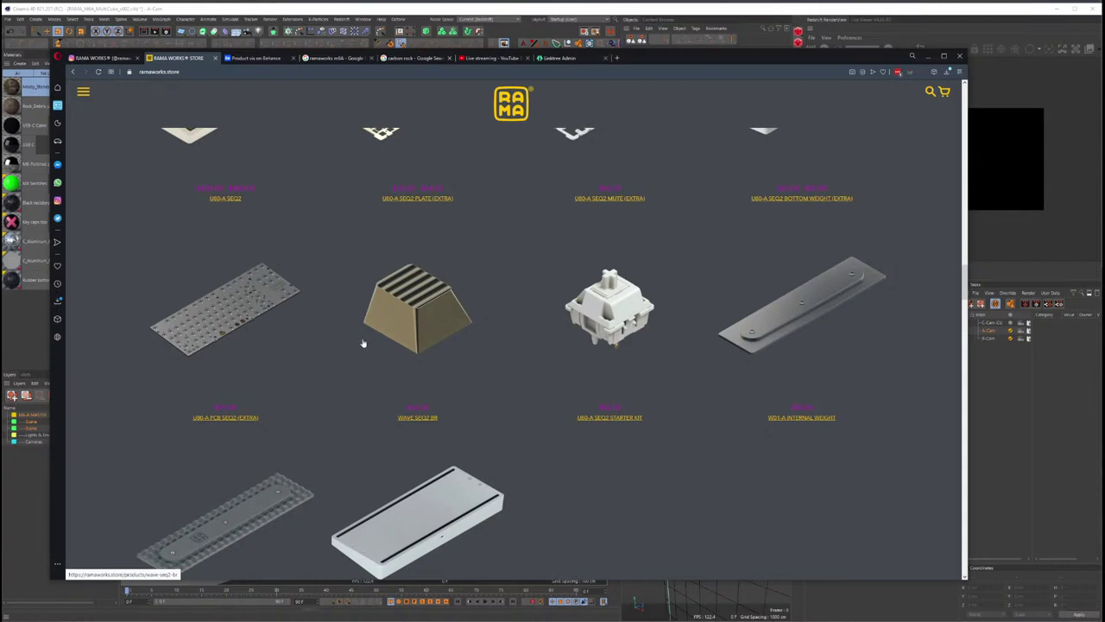
pyautogui.scroll(2, 363, 342)
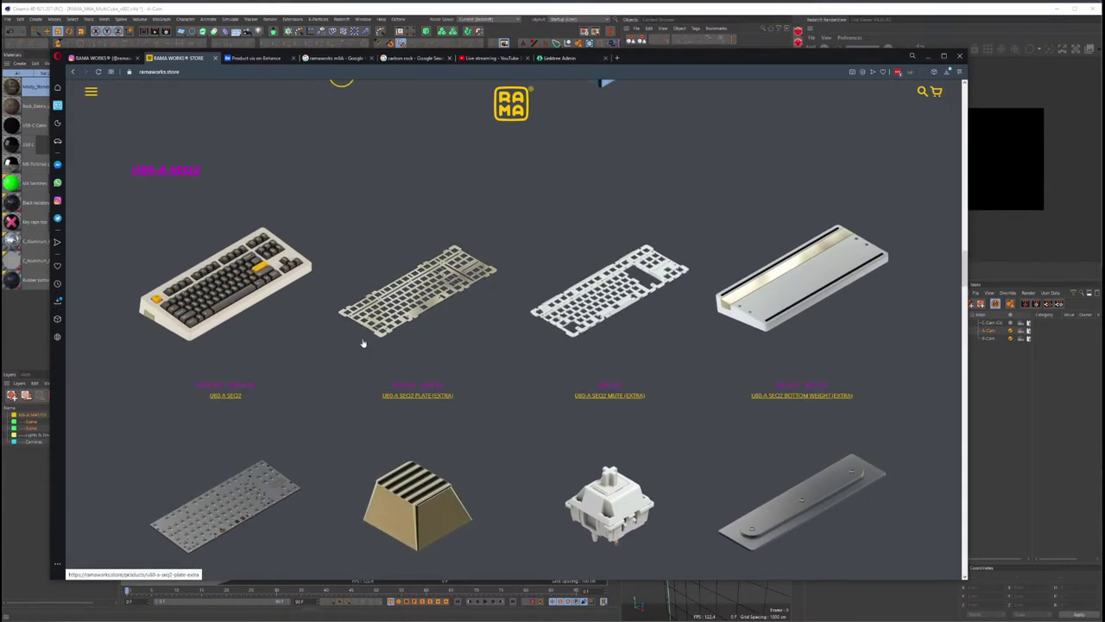
pyautogui.scroll(2, 363, 343)
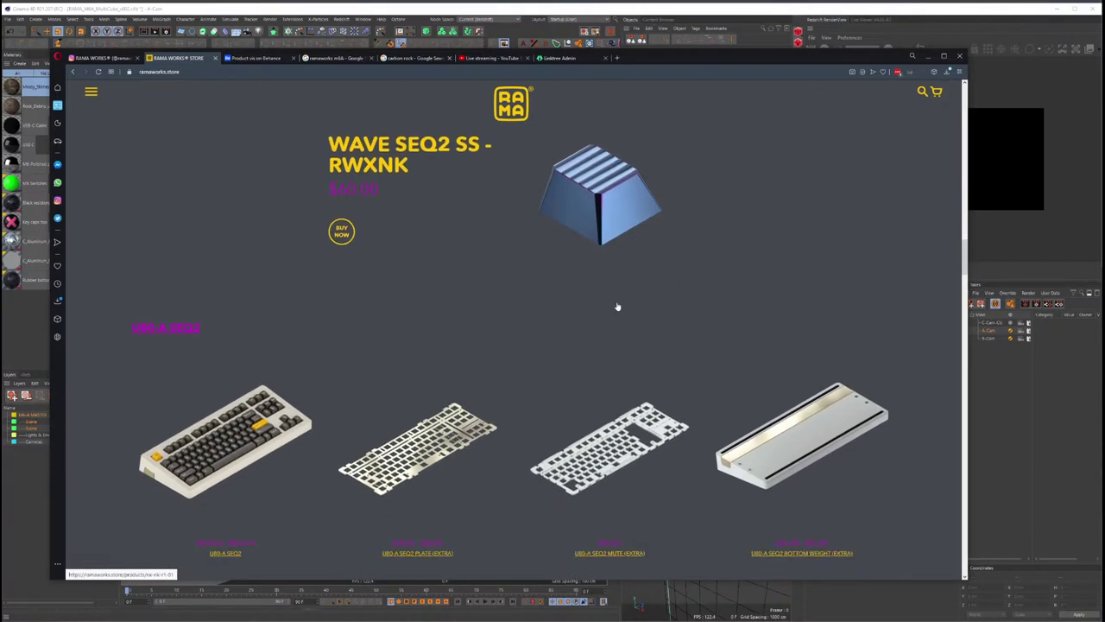
pyautogui.click(928, 56)
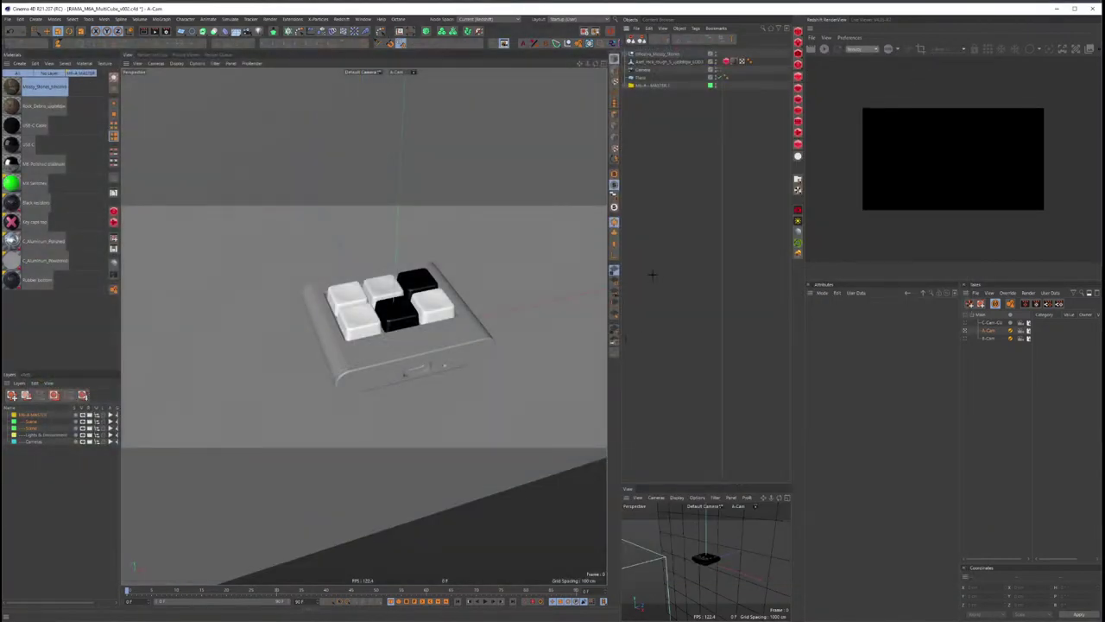
pyautogui.scroll(-5, 360, 256)
# Step: Bring Opera forward, look through the 'carbon rock' Google Images results, then minimize it
pyautogui.hotkey('alt', 'Tab')
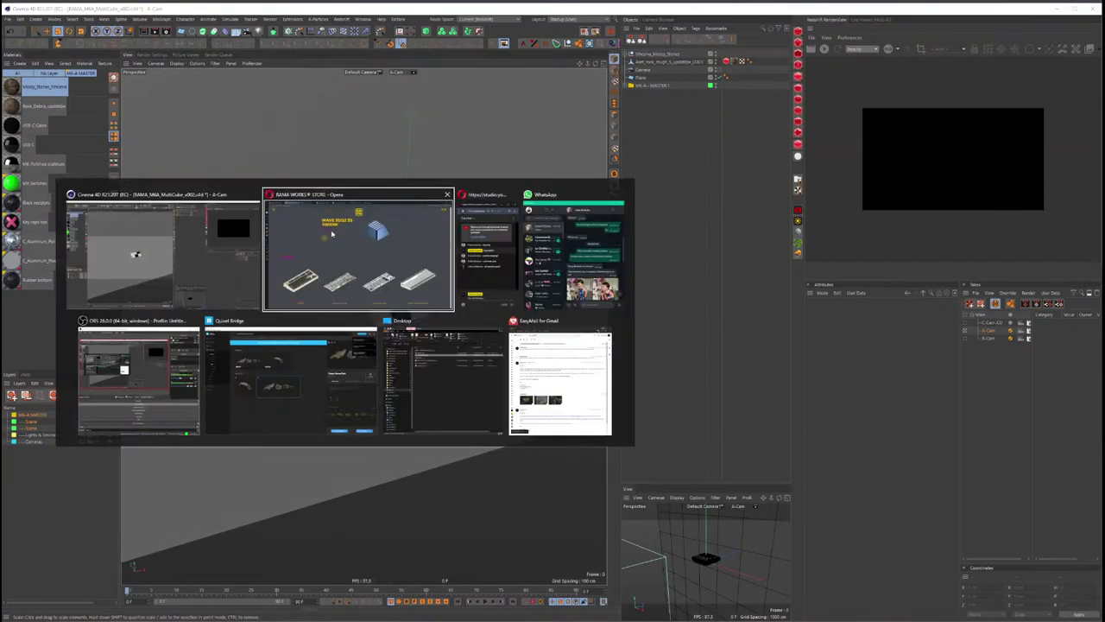
pyautogui.click(331, 234)
pyautogui.click(401, 60)
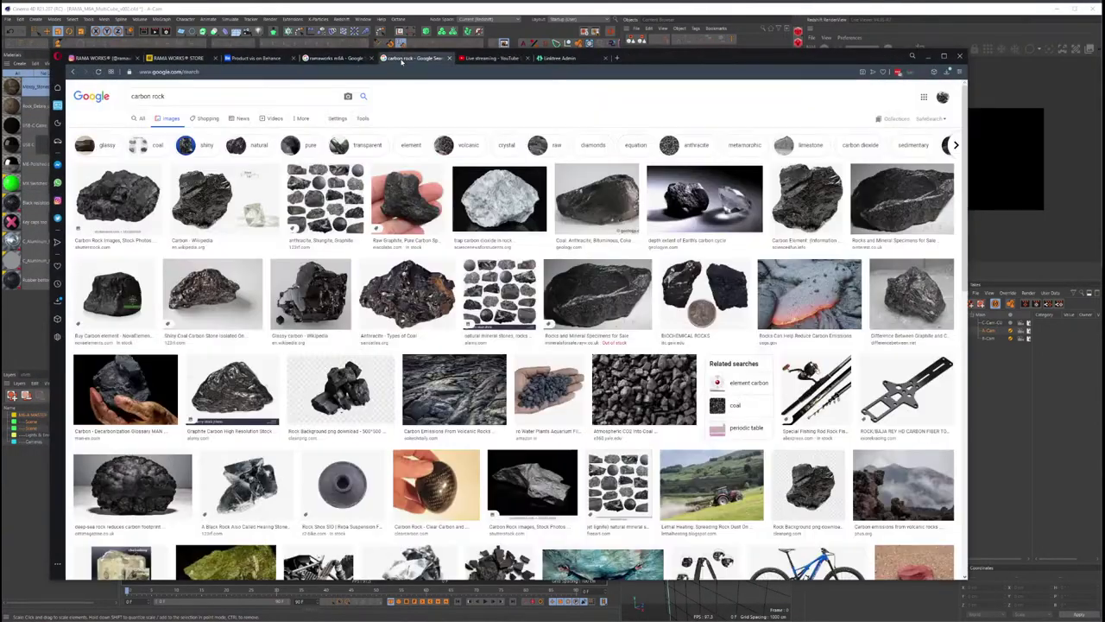
pyautogui.scroll(-1, 361, 426)
pyautogui.scroll(-1, 361, 426)
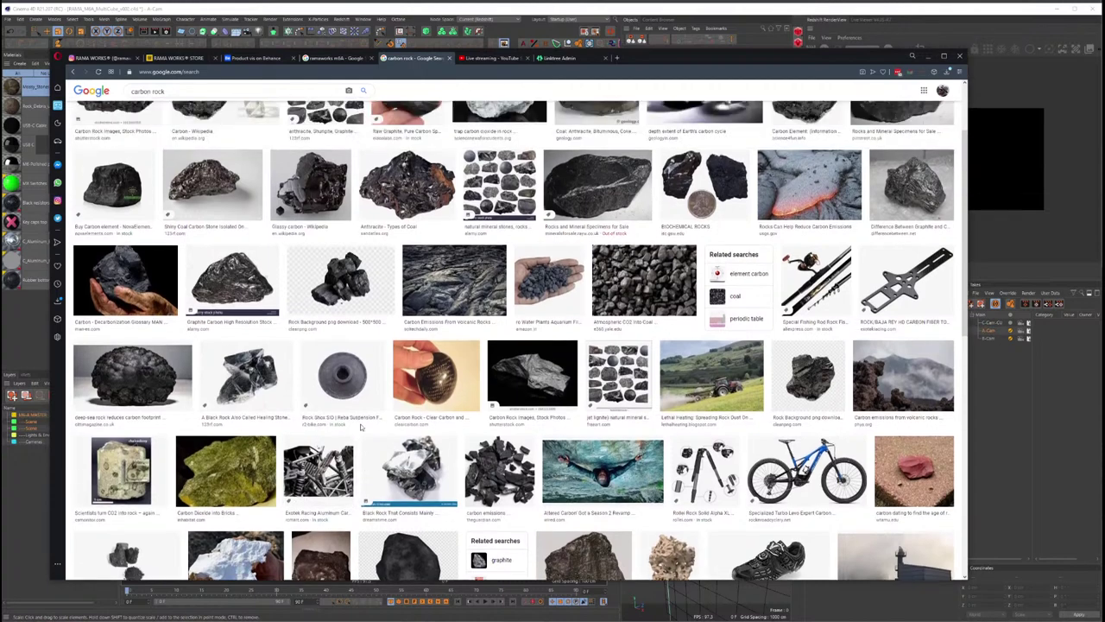
pyautogui.scroll(1, 361, 427)
pyautogui.scroll(1, 416, 392)
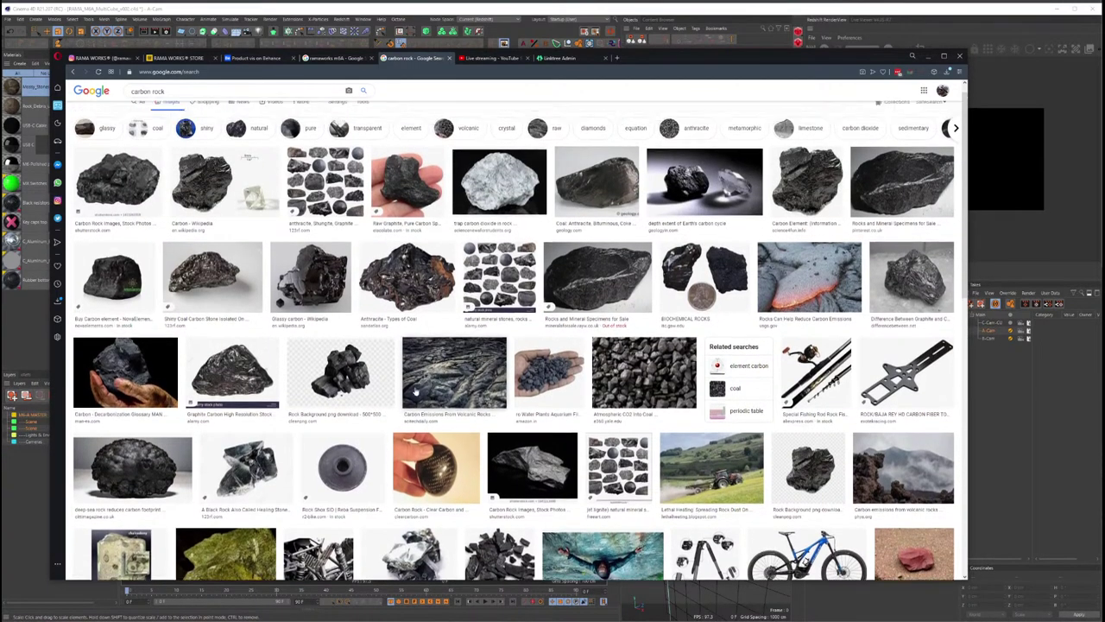
pyautogui.scroll(-1, 415, 391)
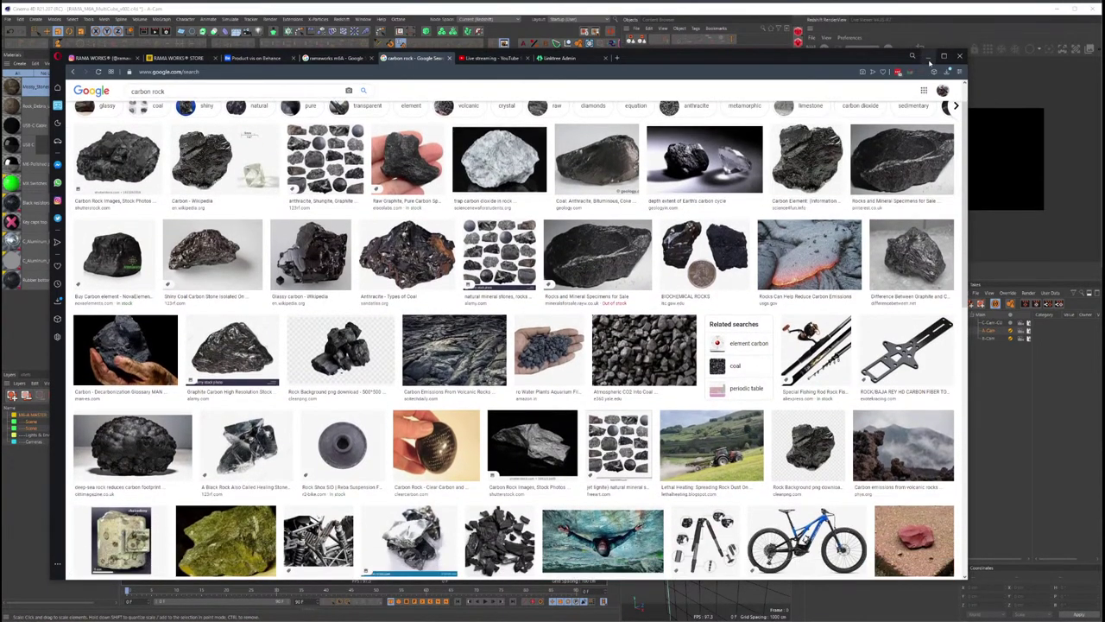
pyautogui.click(928, 57)
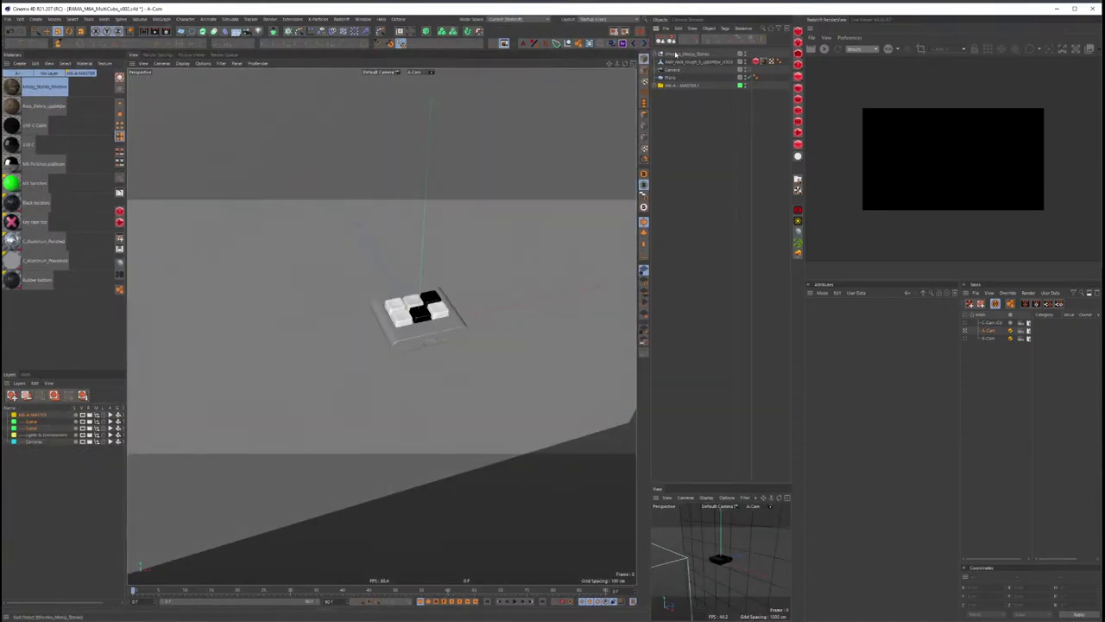
# Step: Enlarge the four Mossy Stones rocks and shift one rock to the right beside the keypad
pyautogui.moveTo(401, 268)
pyautogui.keyDown('alt'); pyautogui.mouseDown()
pyautogui.moveTo(306, 303)
pyautogui.moveTo(383, 323)
pyautogui.moveTo(464, 279)
pyautogui.moveTo(449, 294)
pyautogui.moveTo(437, 277)
pyautogui.moveTo(415, 285)
pyautogui.moveTo(480, 277)
pyautogui.mouseUp(); pyautogui.keyUp('alt')
pyautogui.press('e')
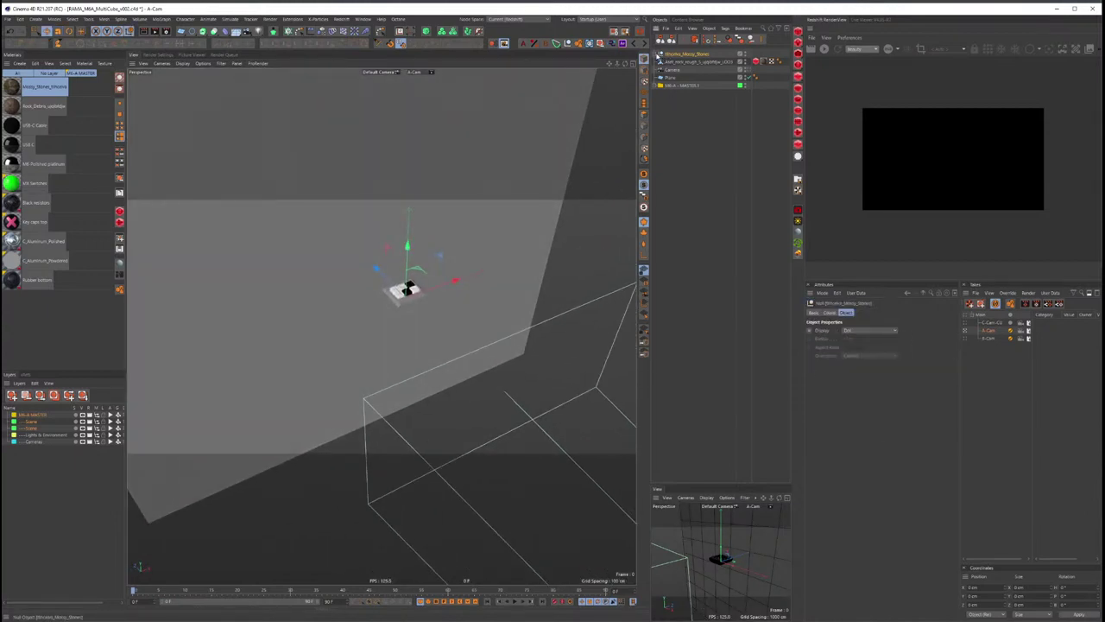
pyautogui.click(660, 54)
pyautogui.click(688, 63)
pyautogui.keyDown('shift'); pyautogui.click(689, 86); pyautogui.keyUp('shift')
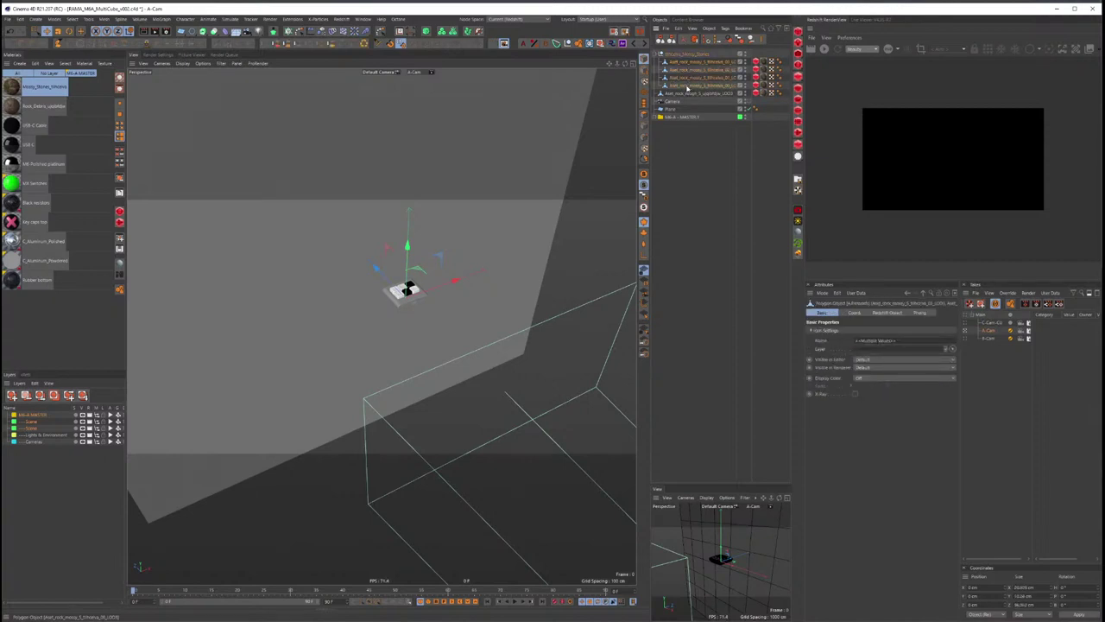
pyautogui.press('t')
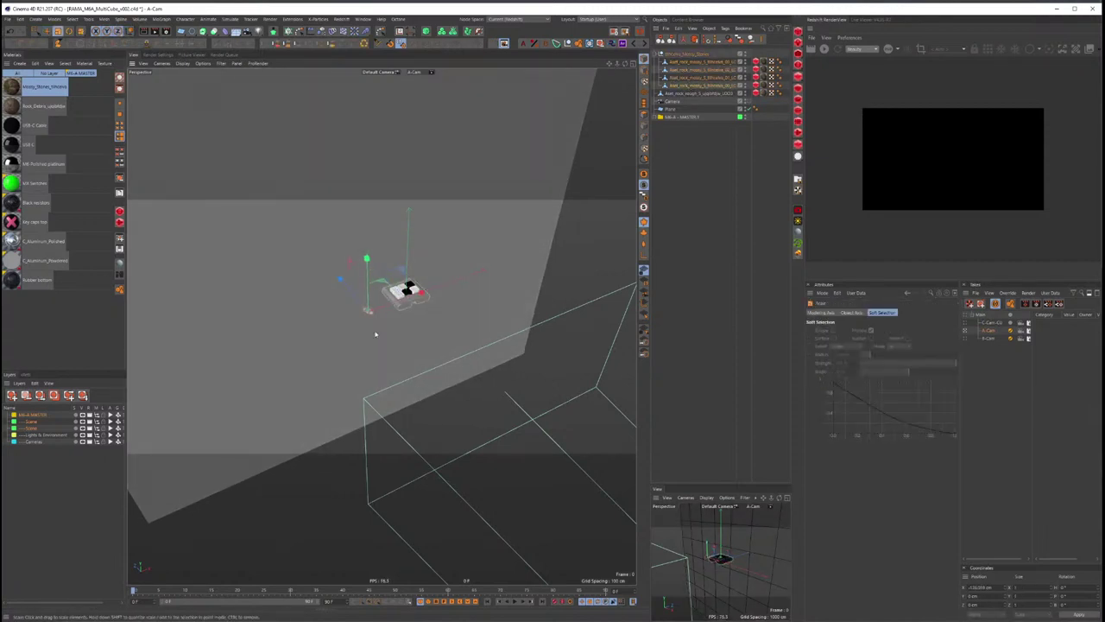
pyautogui.moveTo(406, 293)
pyautogui.mouseDown()
pyautogui.moveTo(526, 320)
pyautogui.moveTo(353, 328)
pyautogui.moveTo(373, 340)
pyautogui.mouseUp()
pyautogui.press('e')
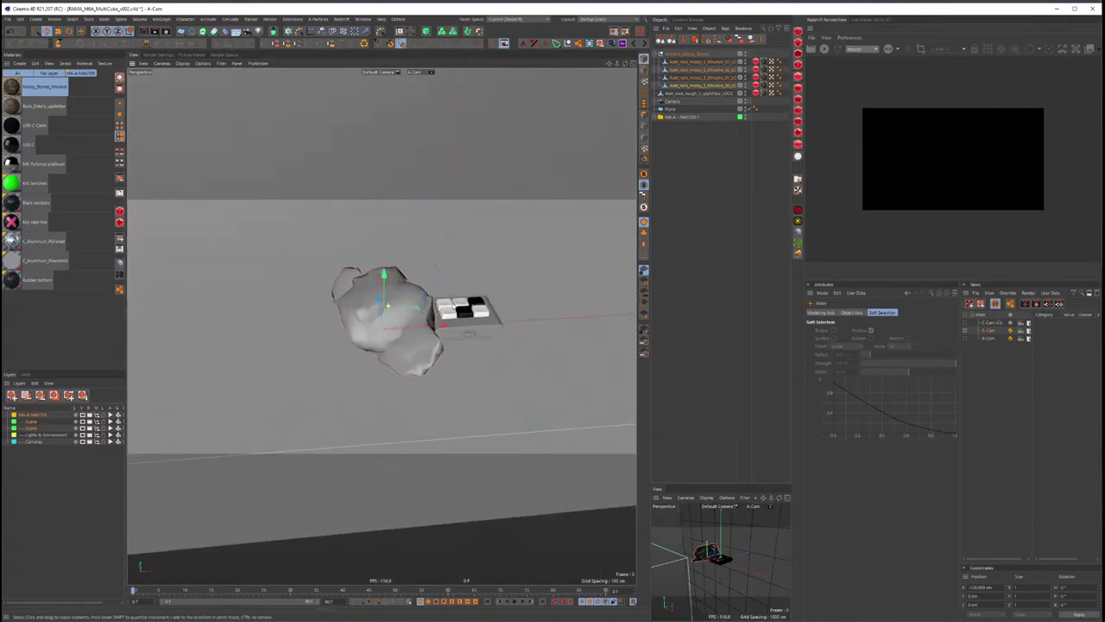
pyautogui.click(373, 339)
pyautogui.scroll(2, 373, 340)
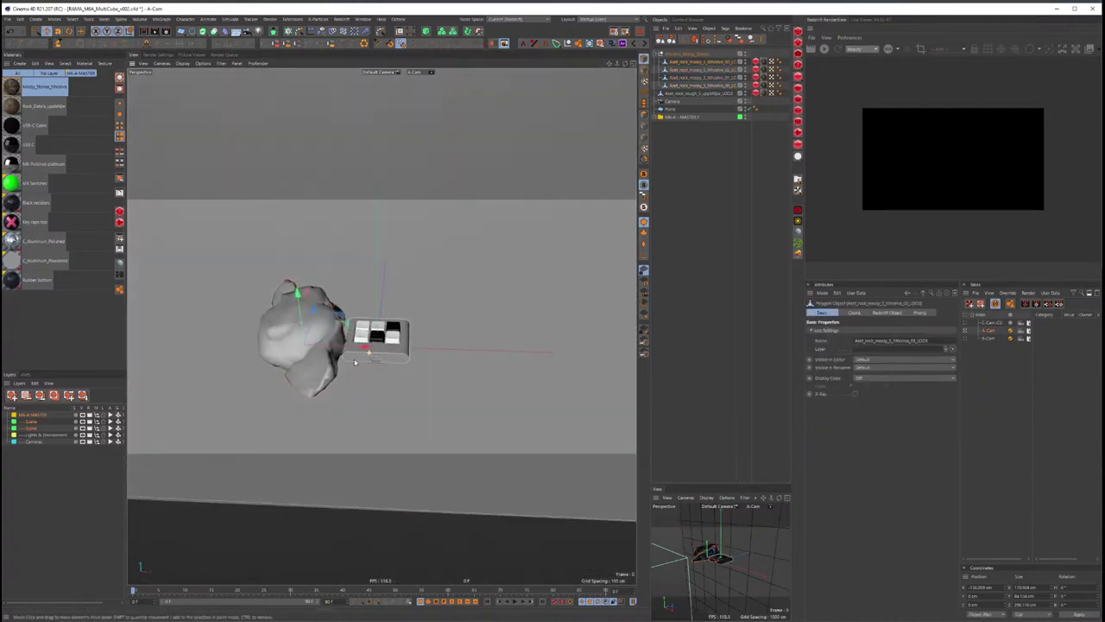
pyautogui.moveTo(354, 348)
pyautogui.mouseDown()
pyautogui.moveTo(502, 350)
pyautogui.moveTo(338, 341)
pyautogui.mouseUp()
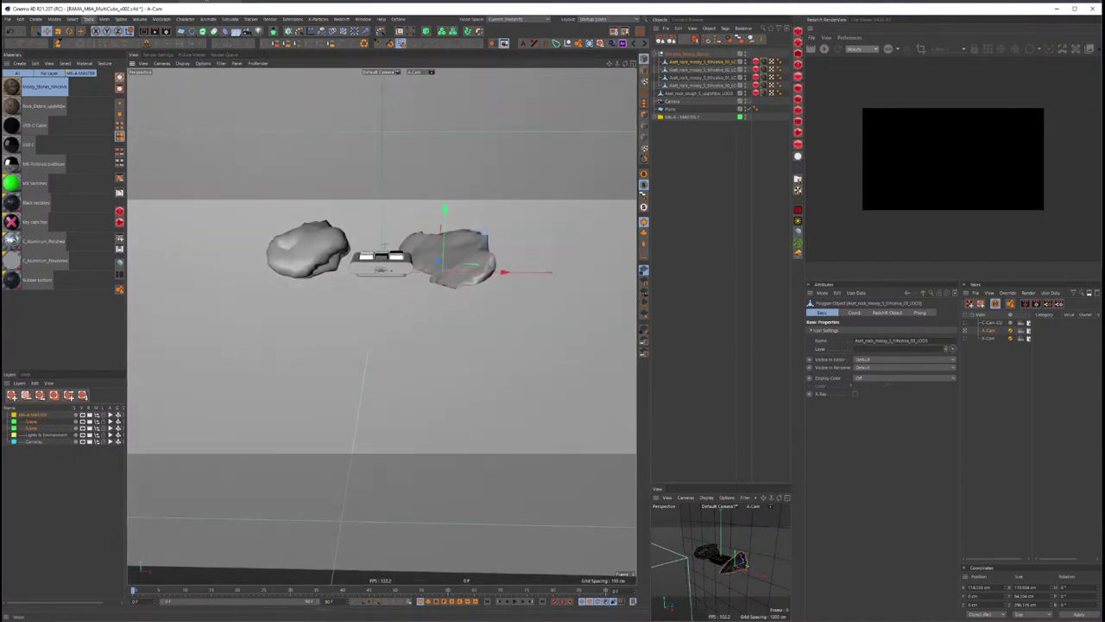
# Step: Delete the Mossy Stones rocks and the Rocky_Stones, USB-C Cable and USB-C materials
pyautogui.click(685, 62)
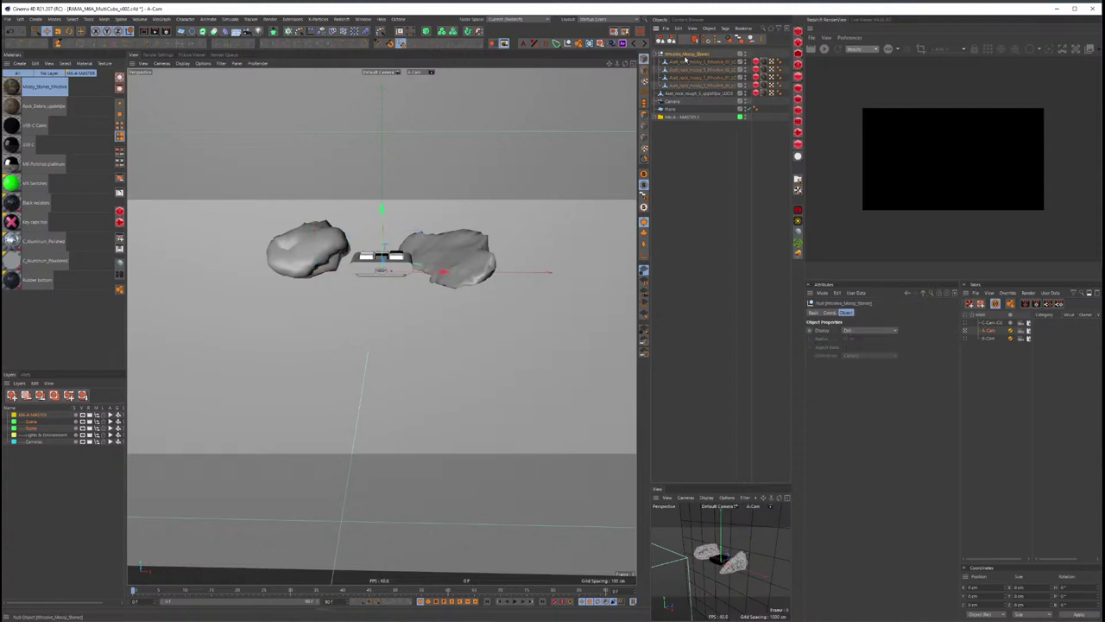
pyautogui.press('Delete')
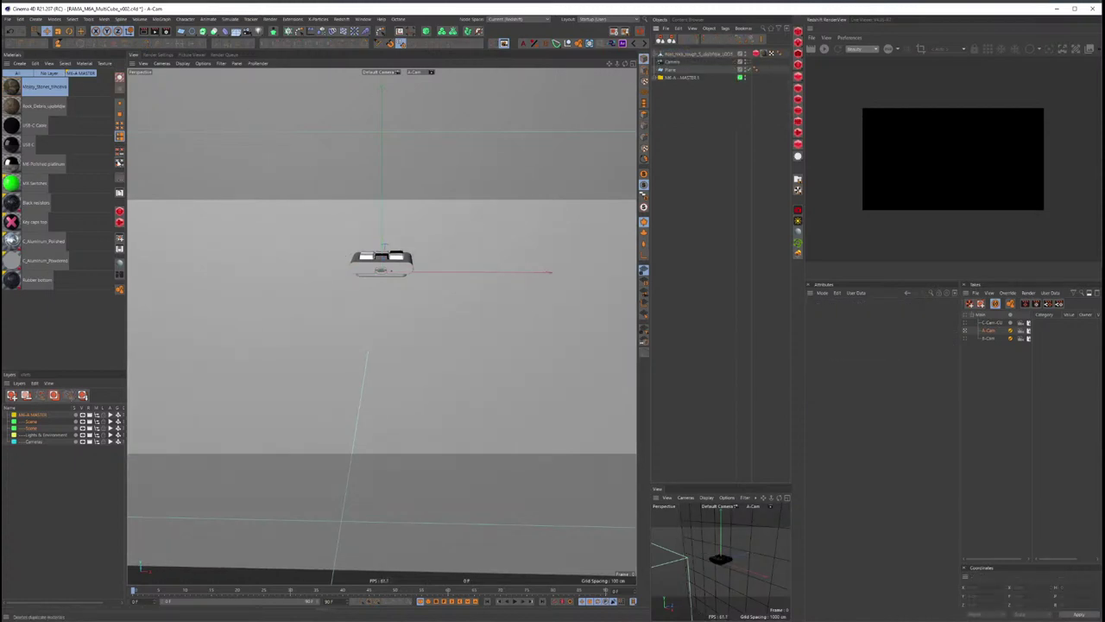
pyautogui.press('Delete')
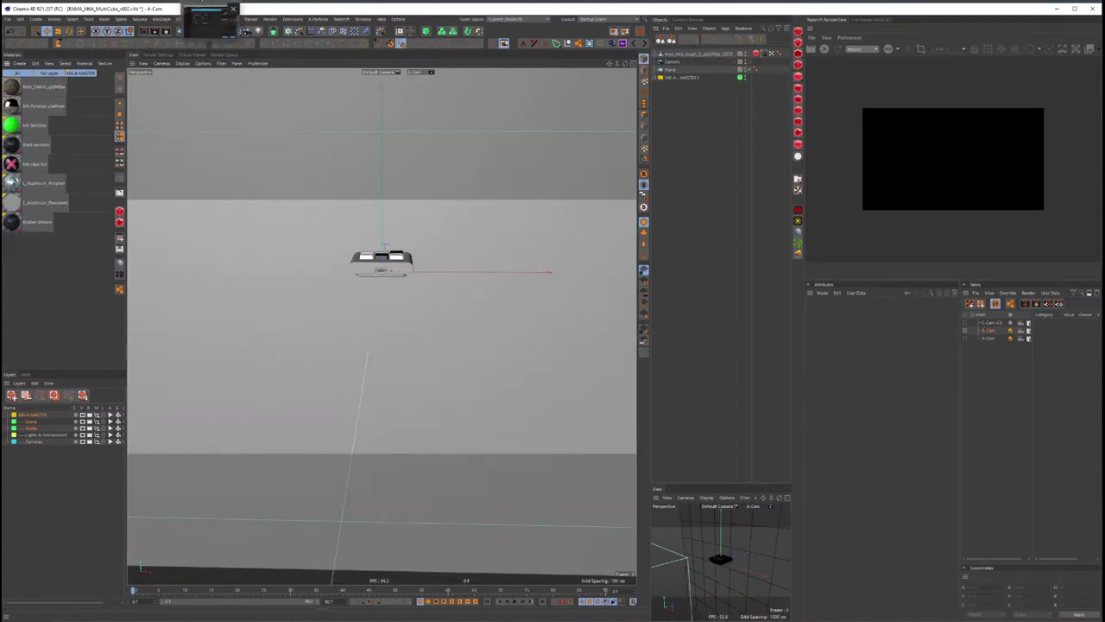
# Step: Delete the rough rock, then export the Mossy Stones Pack from Bridge with LOD 1 instead of LOD 3
pyautogui.click(690, 54)
pyautogui.press('Delete')
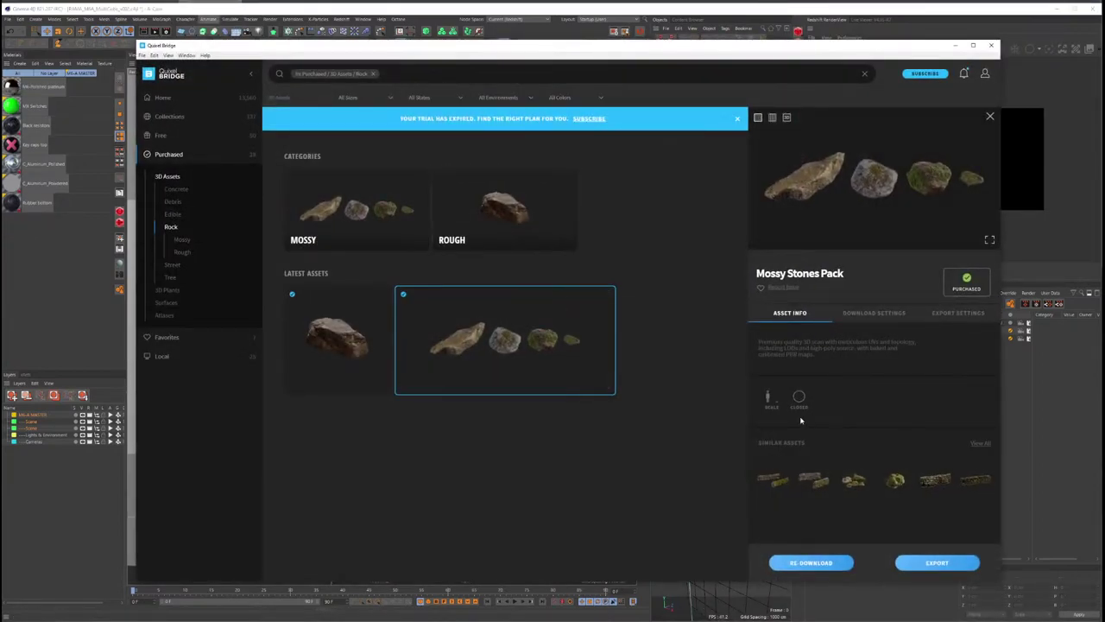
pyautogui.click(874, 313)
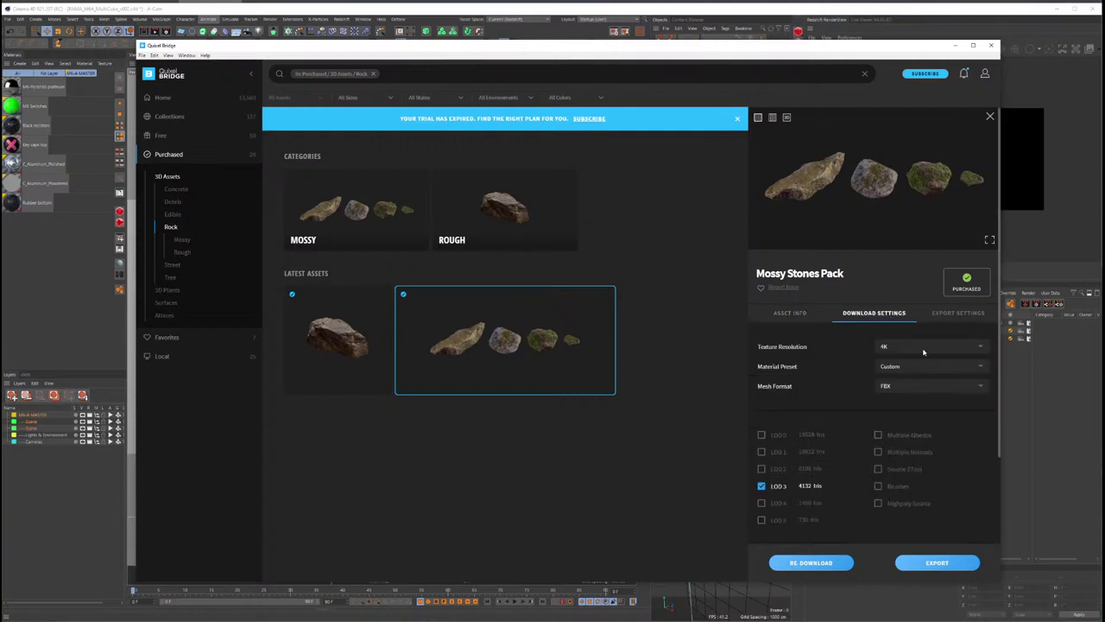
pyautogui.click(947, 316)
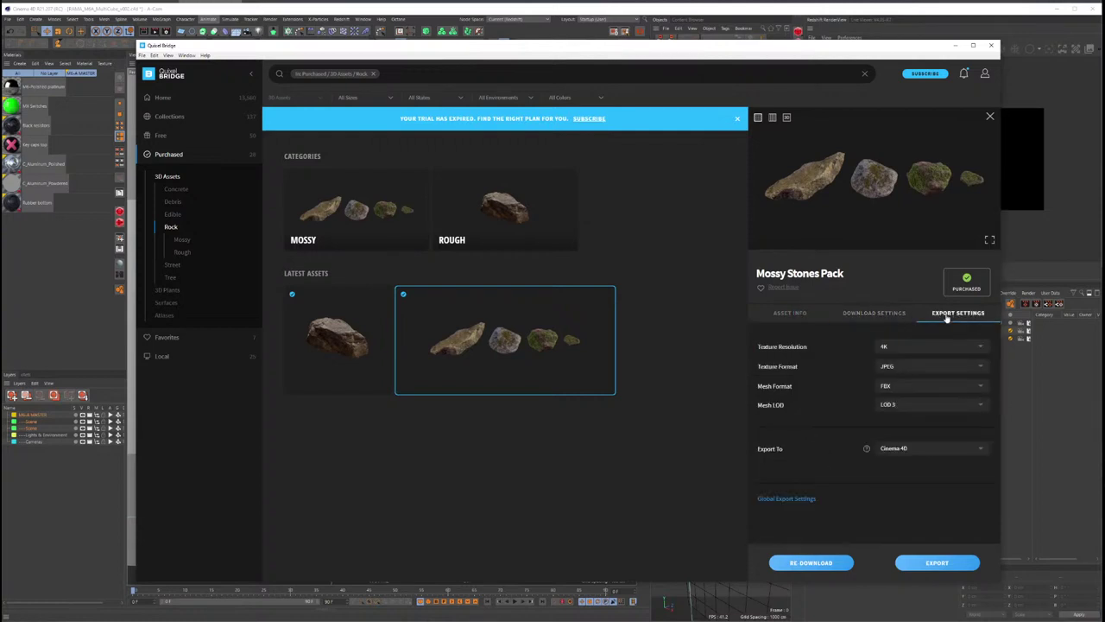
pyautogui.click(880, 315)
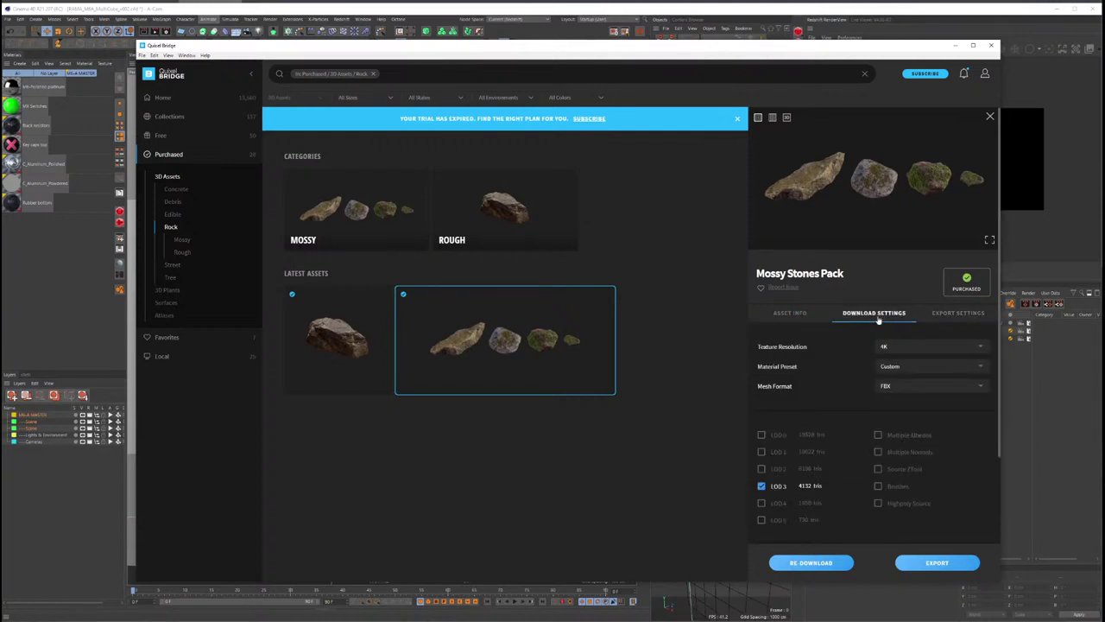
pyautogui.click(762, 451)
pyautogui.click(761, 486)
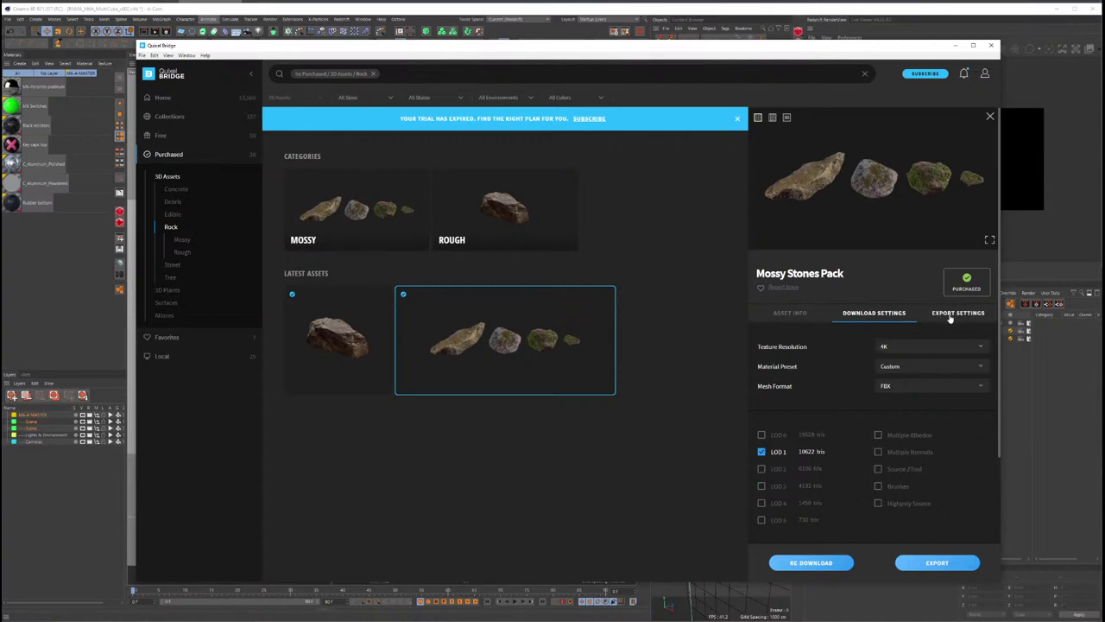
pyautogui.click(937, 565)
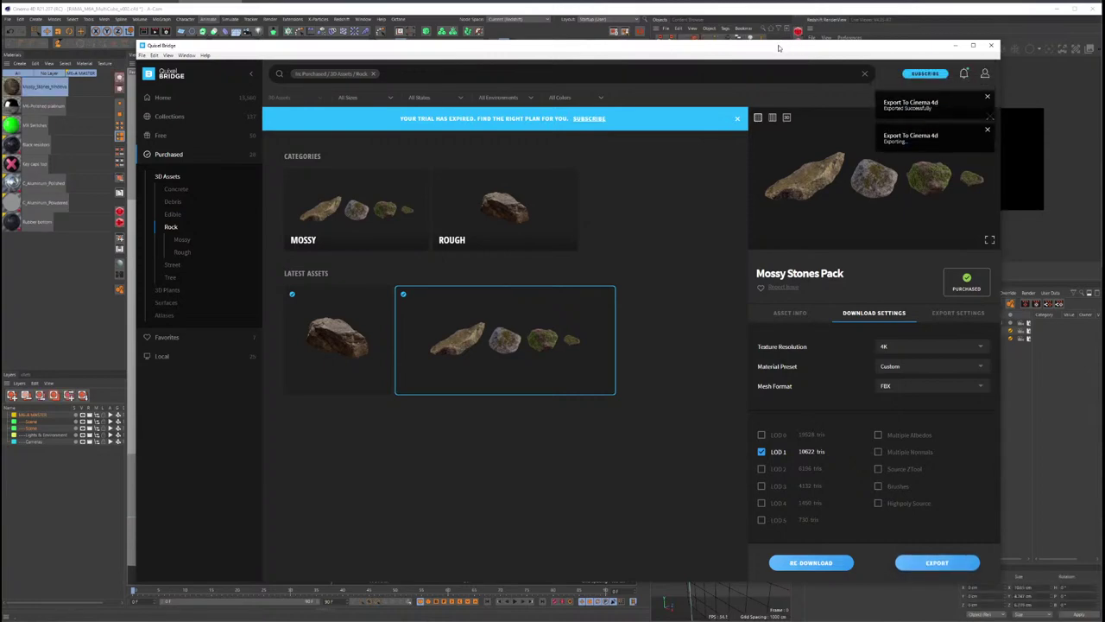
pyautogui.moveTo(777, 50)
pyautogui.mouseDown()
pyautogui.moveTo(803, 245)
pyautogui.moveTo(712, 421)
pyautogui.mouseUp()
# Step: Scale the imported Mossy Stones up until it is far bigger than the keypad
pyautogui.click(475, 304)
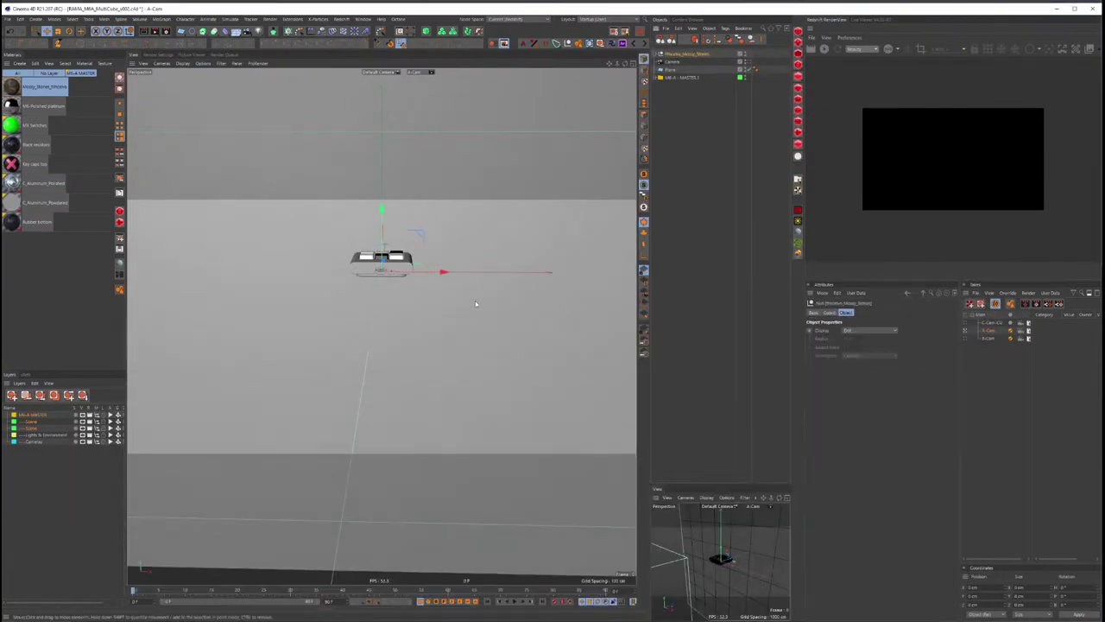
pyautogui.press('t')
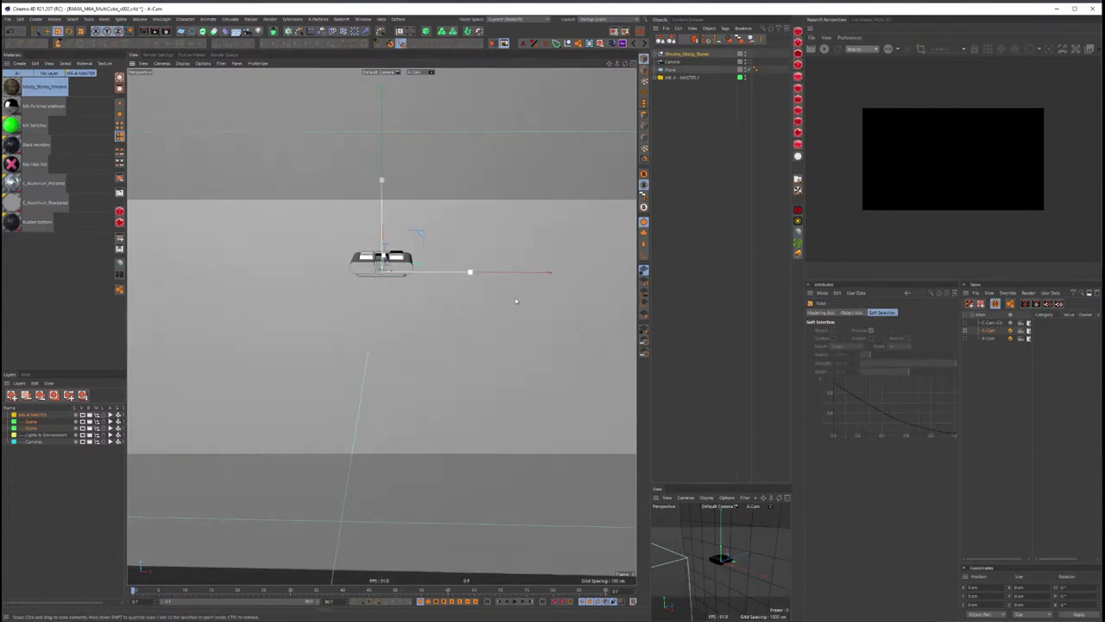
pyautogui.moveTo(180, 395)
pyautogui.mouseDown()
pyautogui.moveTo(543, 334)
pyautogui.moveTo(400, 264)
pyautogui.moveTo(348, 258)
pyautogui.mouseUp()
pyautogui.hotkey('alt', 'Tab')
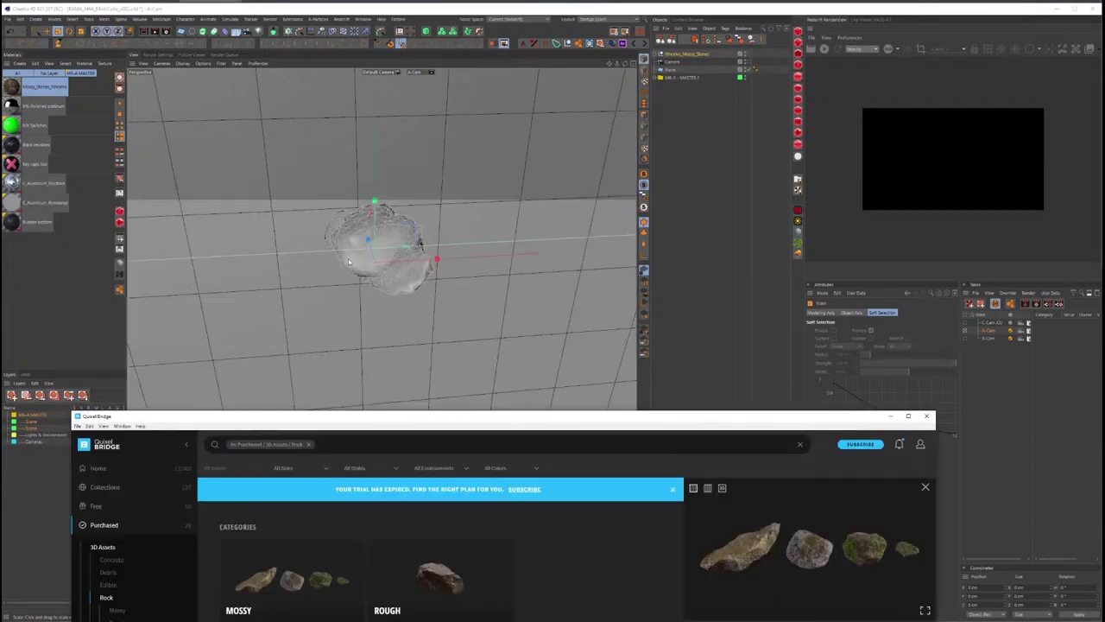
# Step: Re-download the Small Rock with LOD 6, 7 and 8 unticked, keeping only LOD 1
pyautogui.moveTo(432, 419); pyautogui.dragTo(432, 95)
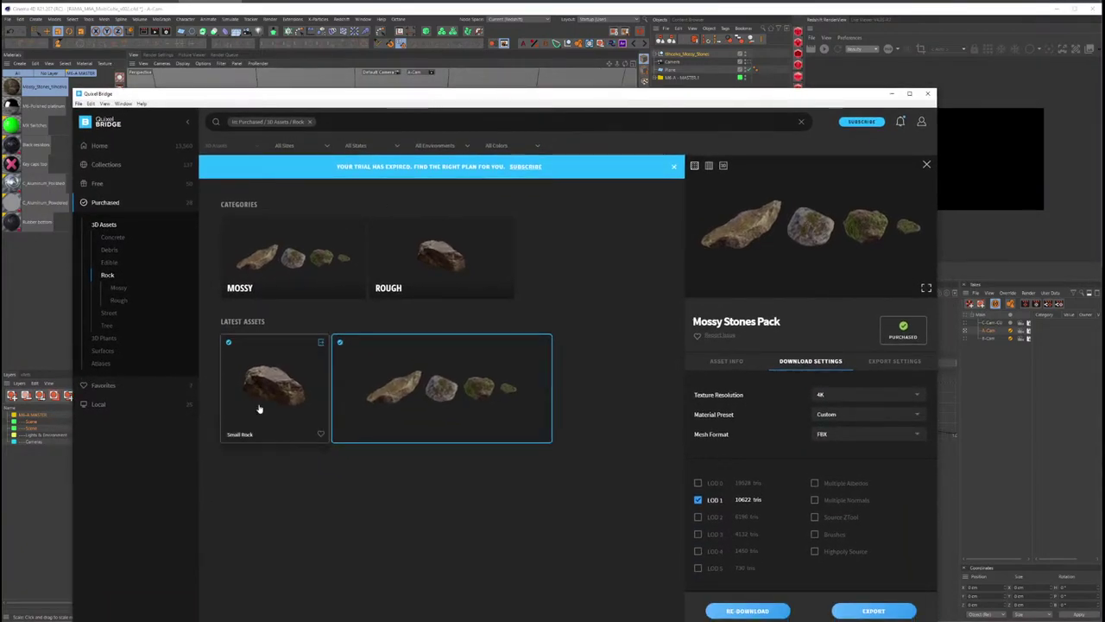
pyautogui.click(259, 409)
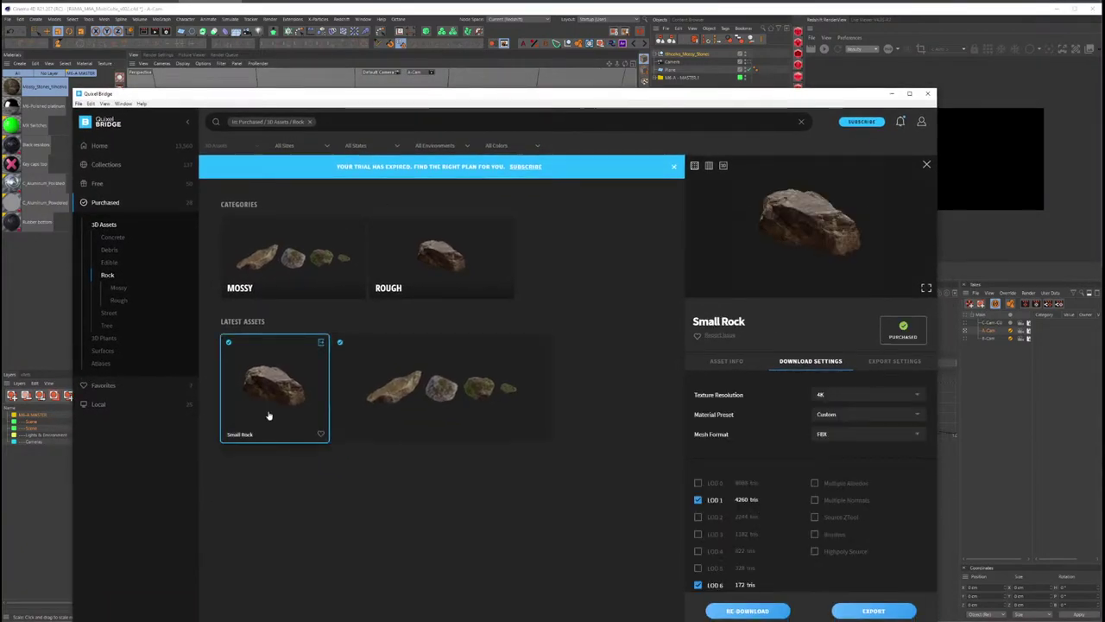
pyautogui.click(699, 586)
pyautogui.scroll(-1, 756, 538)
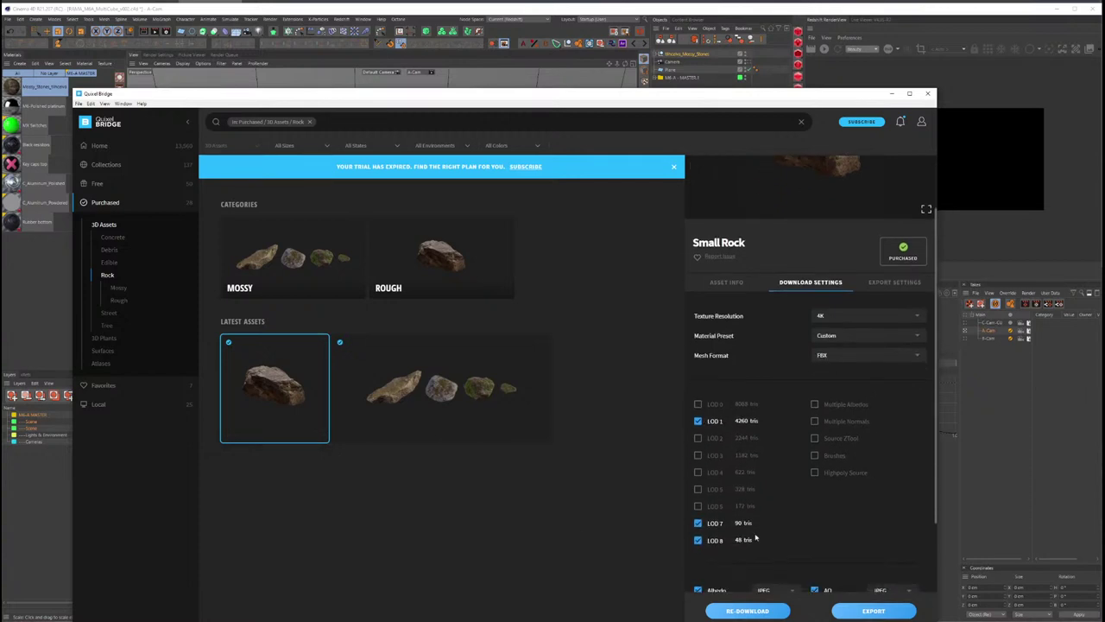
pyautogui.scroll(-1, 699, 524)
pyautogui.scroll(5, 734, 432)
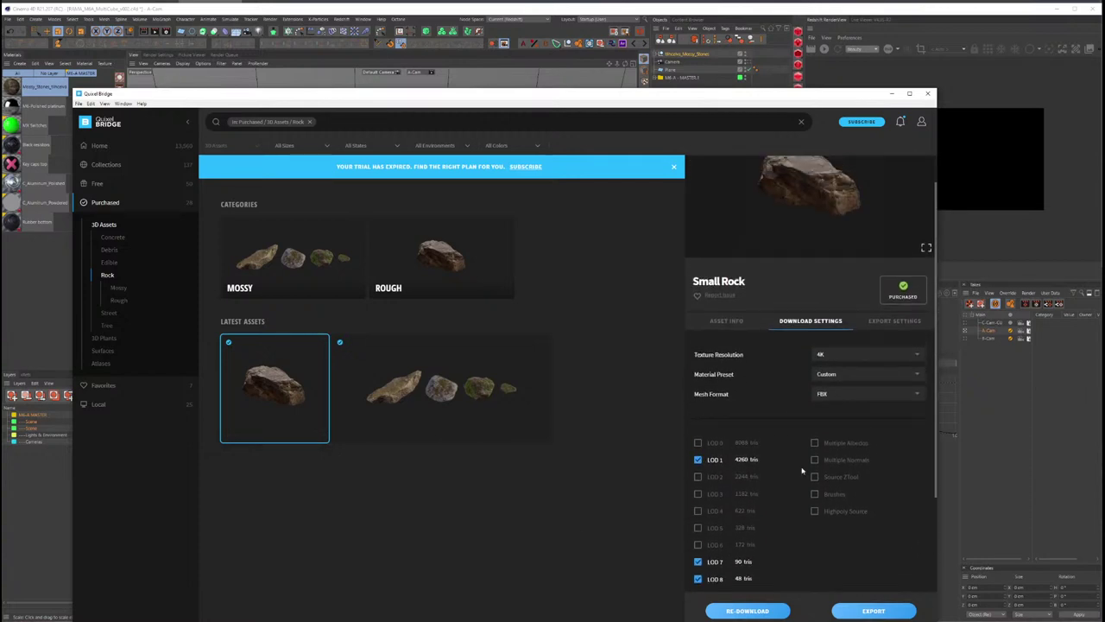
pyautogui.click(896, 323)
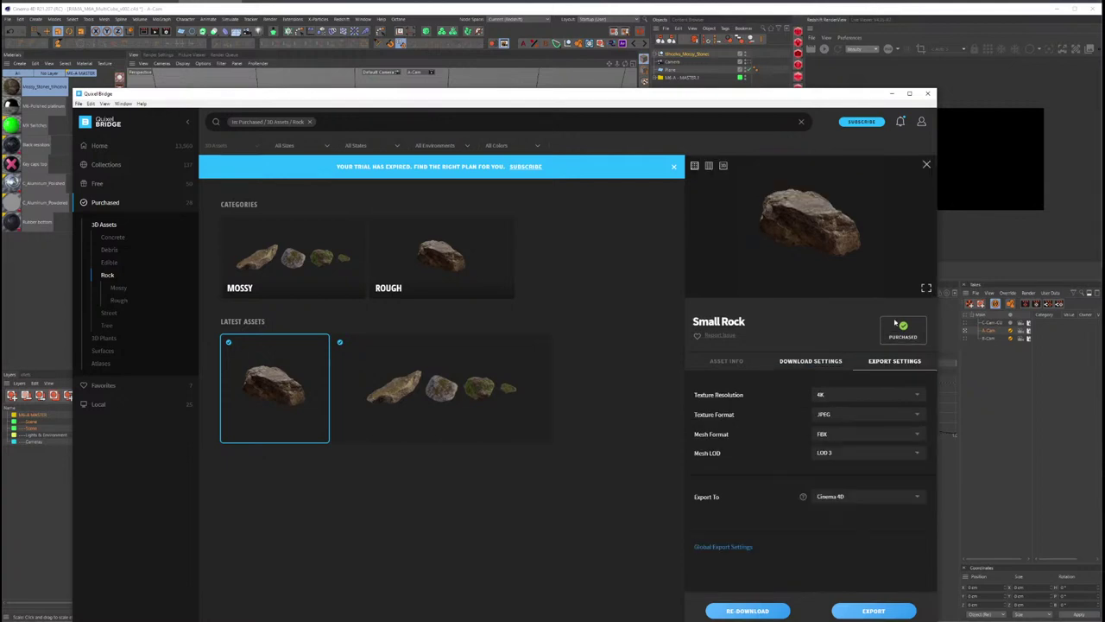
pyautogui.click(853, 456)
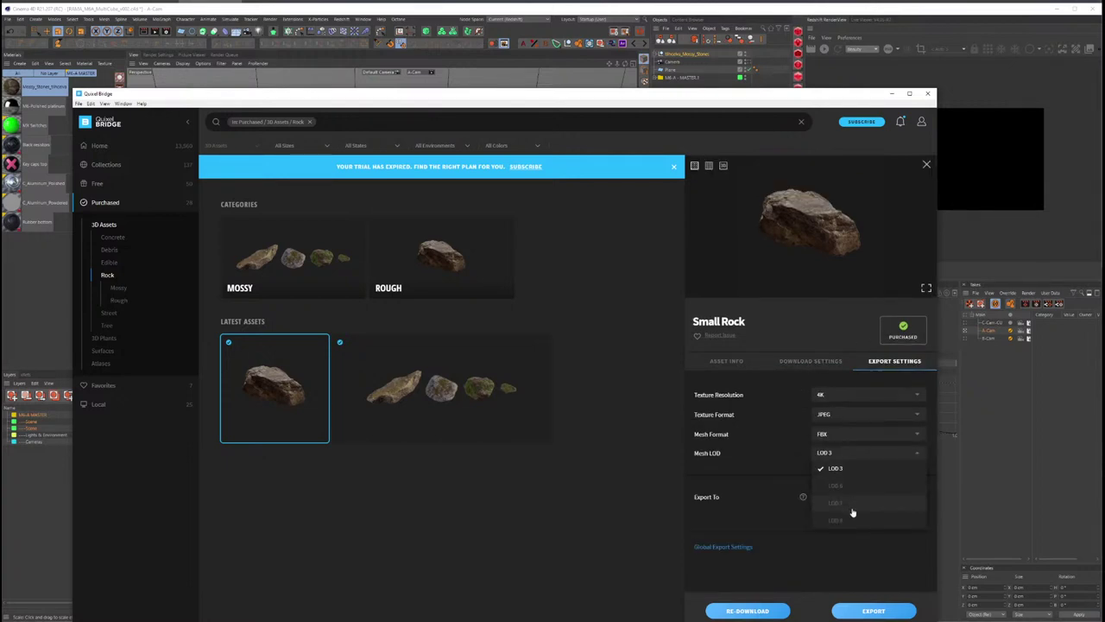
pyautogui.click(810, 361)
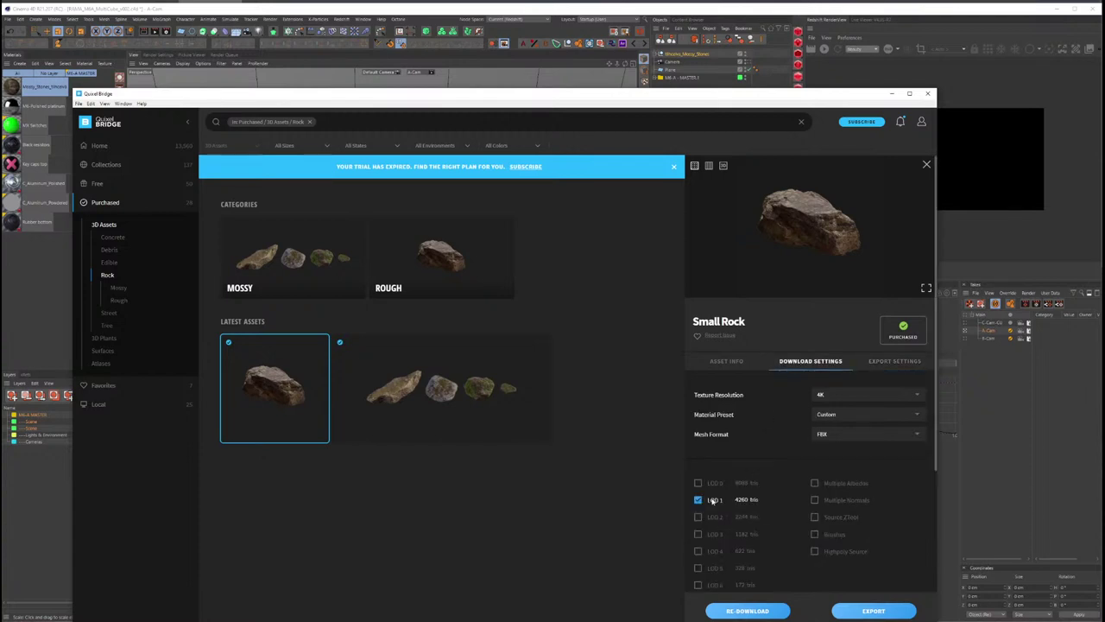
pyautogui.scroll(-5, 717, 484)
pyautogui.click(699, 380)
pyautogui.click(698, 362)
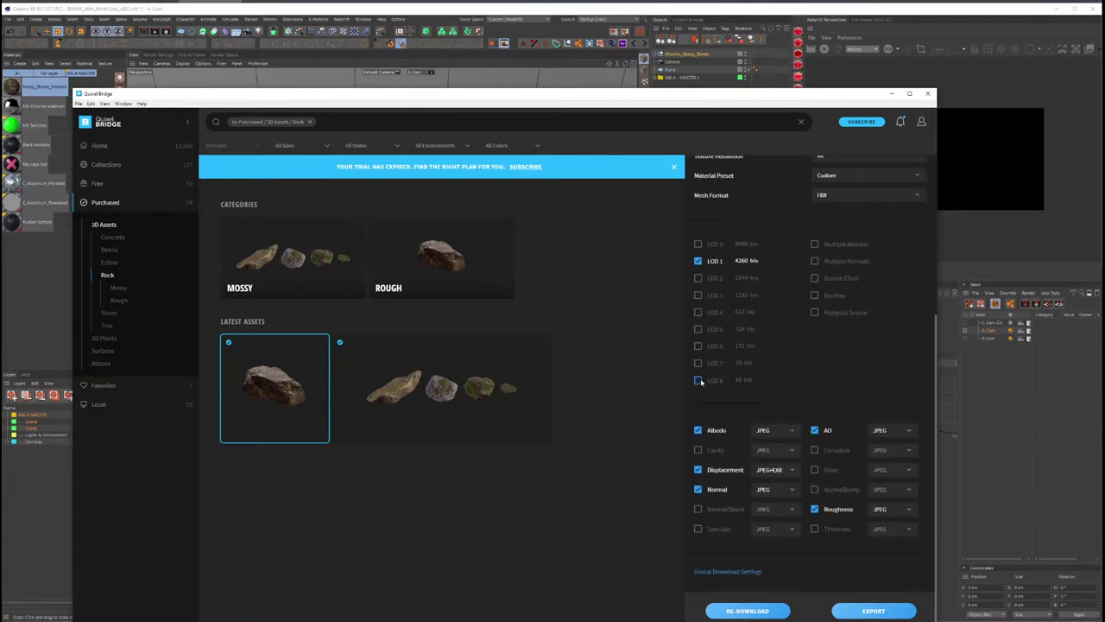
pyautogui.click(748, 611)
# Step: Set the Small Rock's export mesh to LOD 1 and export it to Cinema 4D
pyautogui.scroll(1, 771, 334)
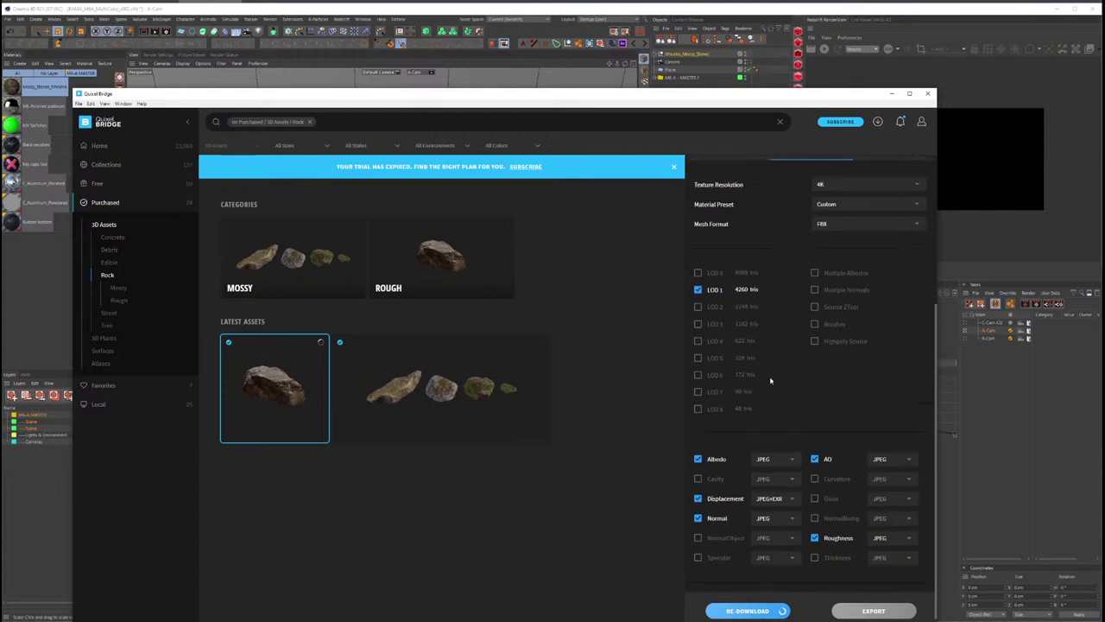
pyautogui.scroll(3, 773, 377)
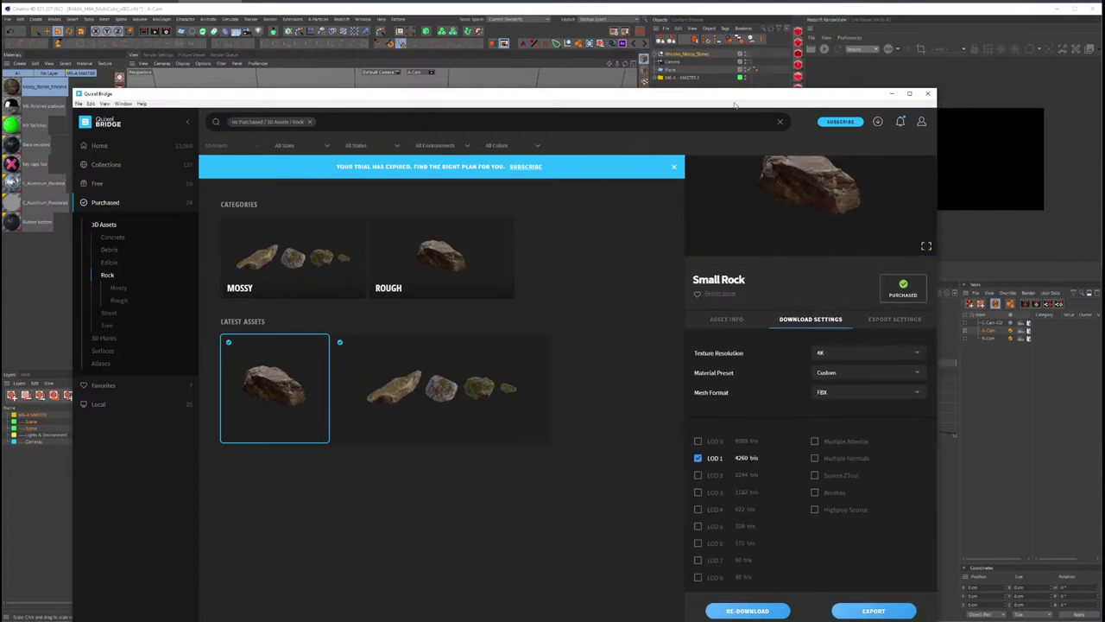
pyautogui.moveTo(735, 97); pyautogui.dragTo(735, 43)
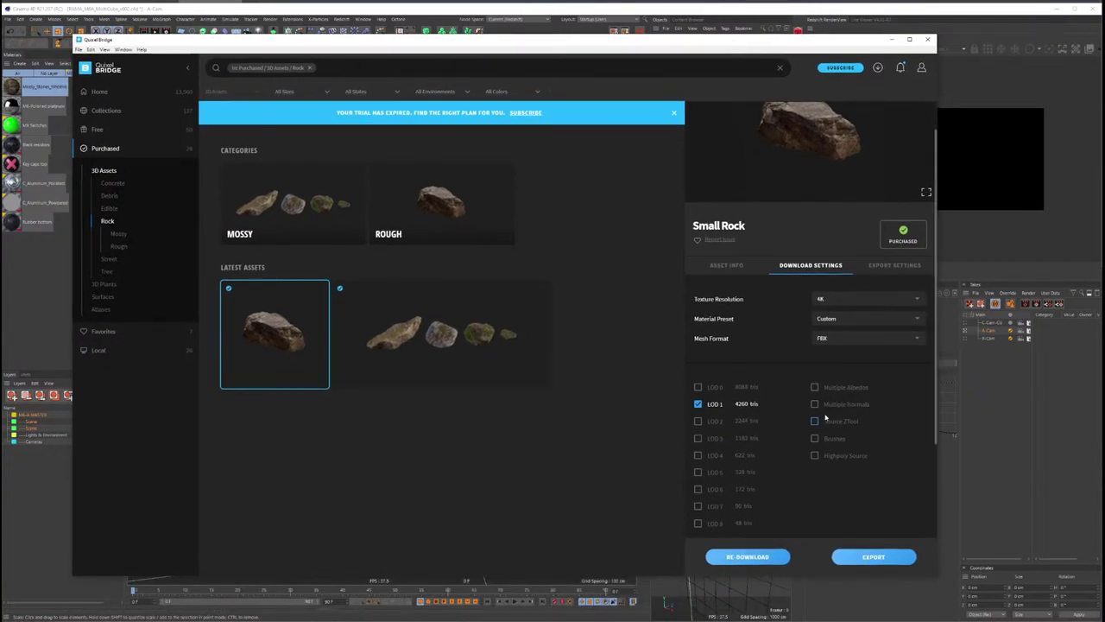
pyautogui.click(880, 270)
pyautogui.click(843, 399)
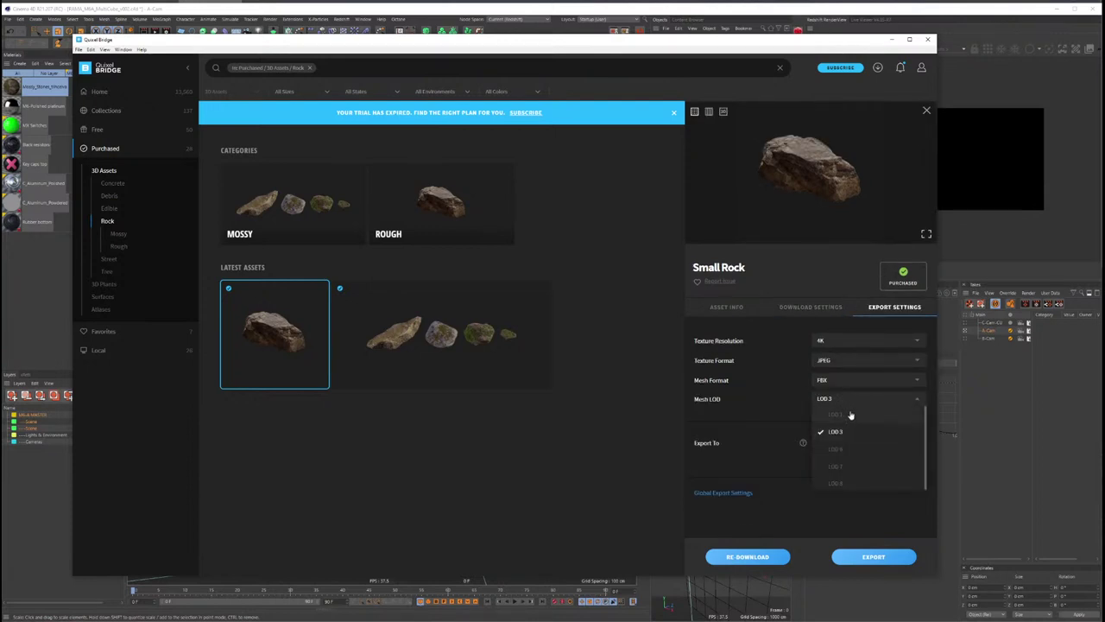
pyautogui.click(851, 416)
pyautogui.click(874, 557)
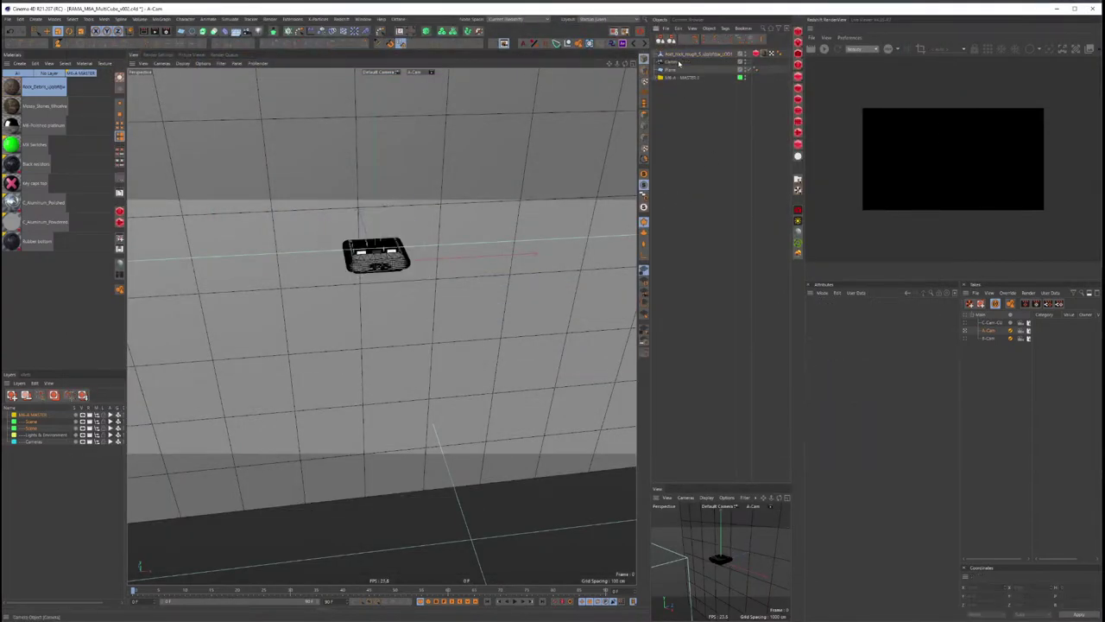
# Step: Scale the Small Rock up beneath the keypad and show it with textured Gouraud shading
pyautogui.press('t')
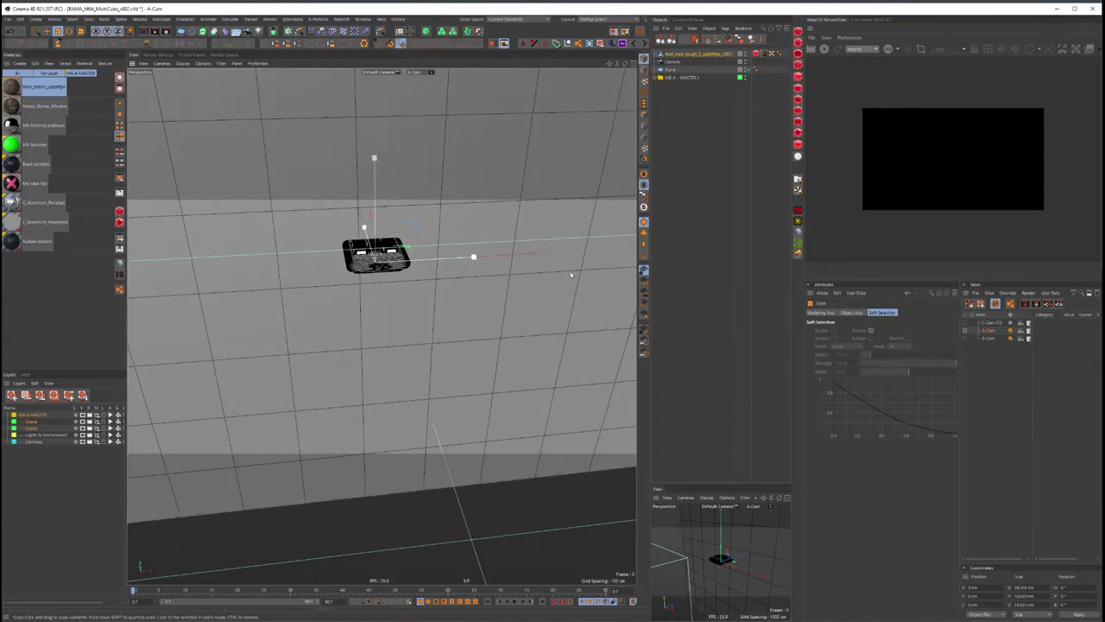
pyautogui.moveTo(570, 259); pyautogui.dragTo(361, 309)
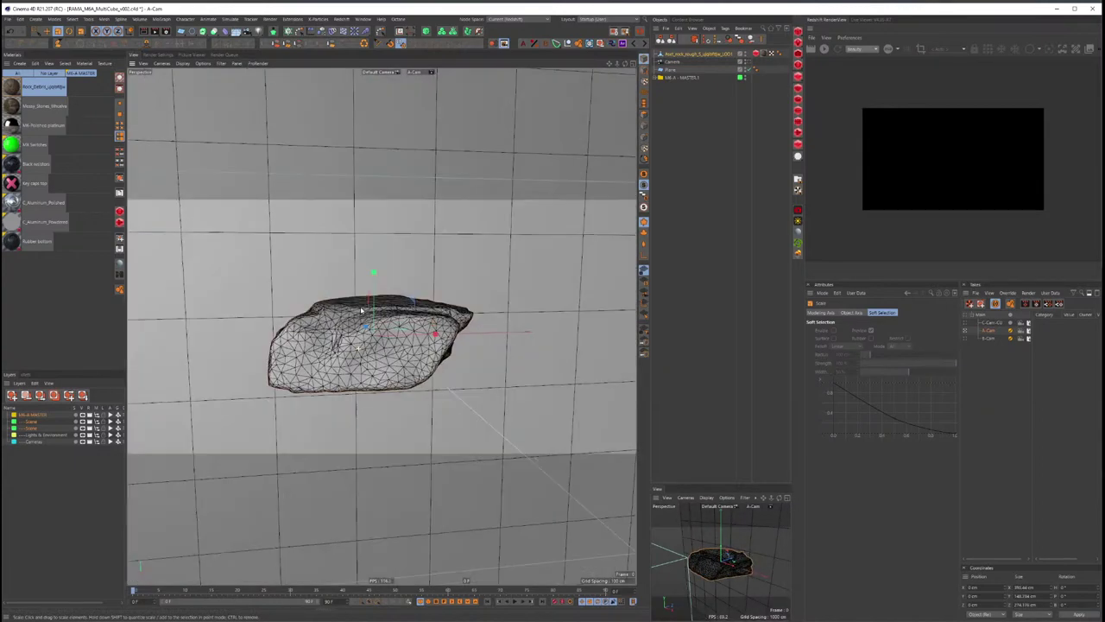
pyautogui.press('n')
pyautogui.press('f')
pyautogui.press('n')
pyautogui.press('a')
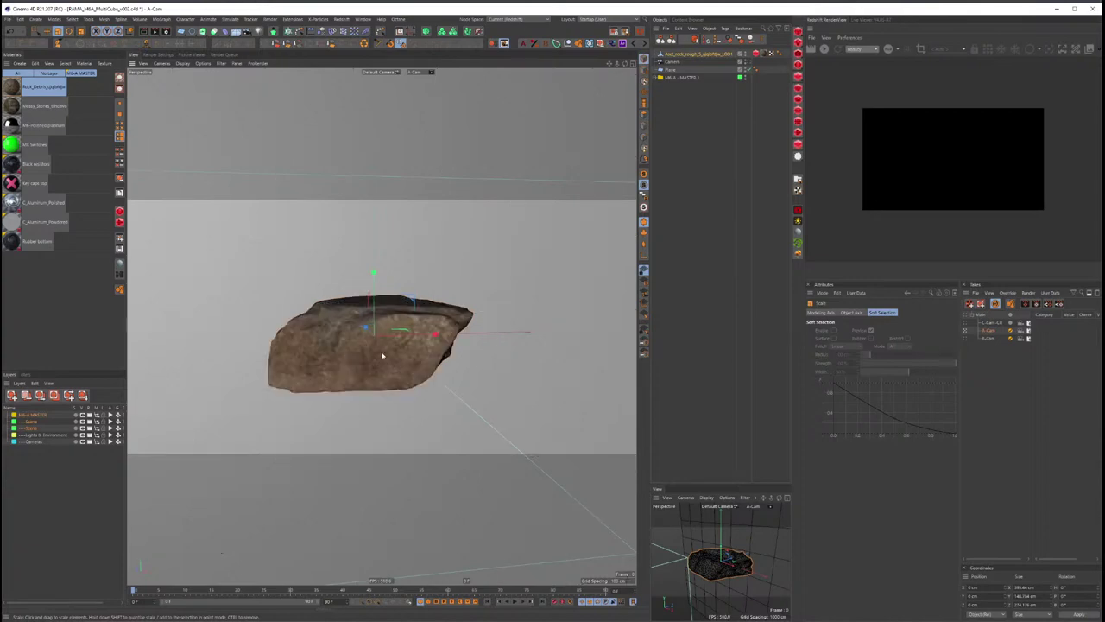
pyautogui.moveTo(365, 309)
pyautogui.keyDown('alt'); pyautogui.mouseDown()
pyautogui.moveTo(386, 343)
pyautogui.moveTo(356, 308)
pyautogui.moveTo(295, 376)
pyautogui.moveTo(342, 302)
pyautogui.mouseUp(); pyautogui.keyUp('alt')
pyautogui.press('r')
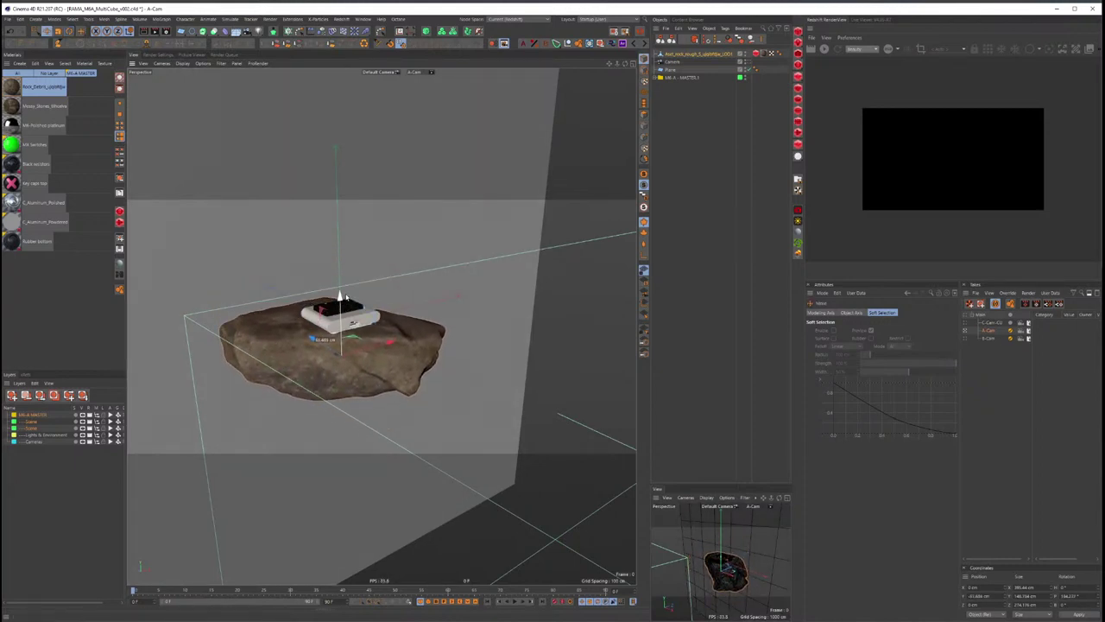
# Step: Turn the rock around its vertical axis and make the enlarged side viewport look through Camera
pyautogui.keyDown('alt'); pyautogui.moveTo(342, 302); pyautogui.dragTo(364, 385); pyautogui.keyUp('alt')
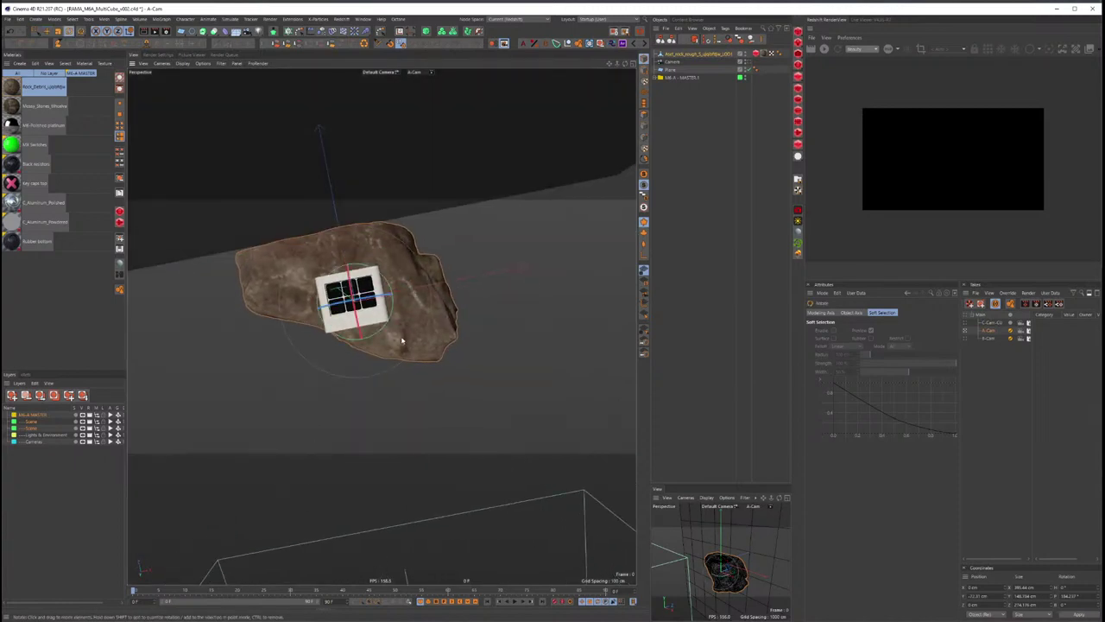
pyautogui.moveTo(367, 321); pyautogui.dragTo(554, 258)
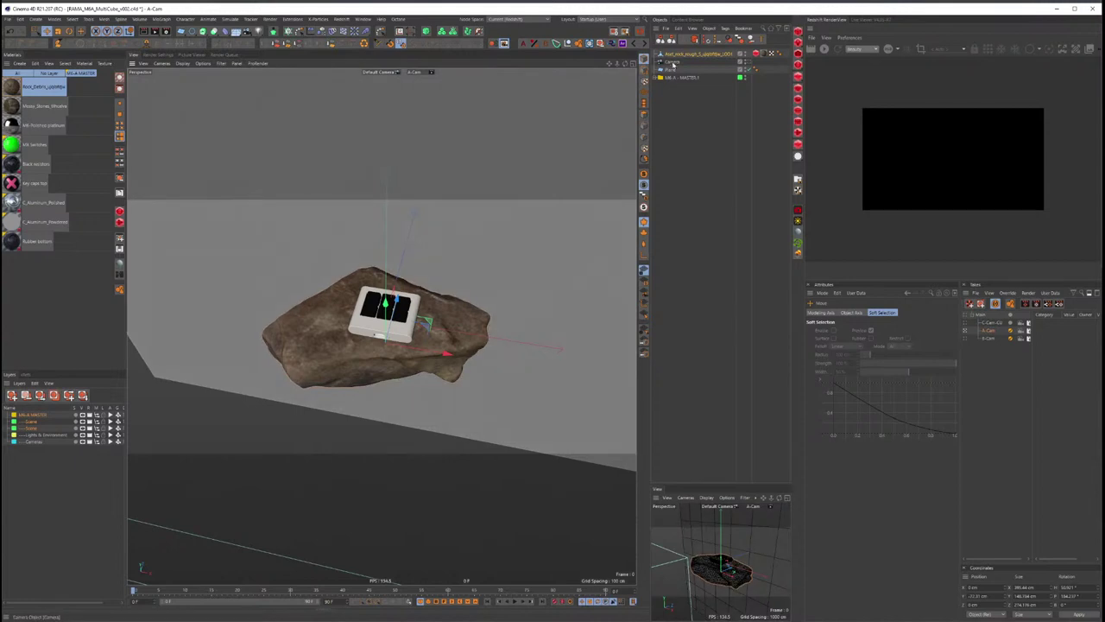
pyautogui.click(687, 54)
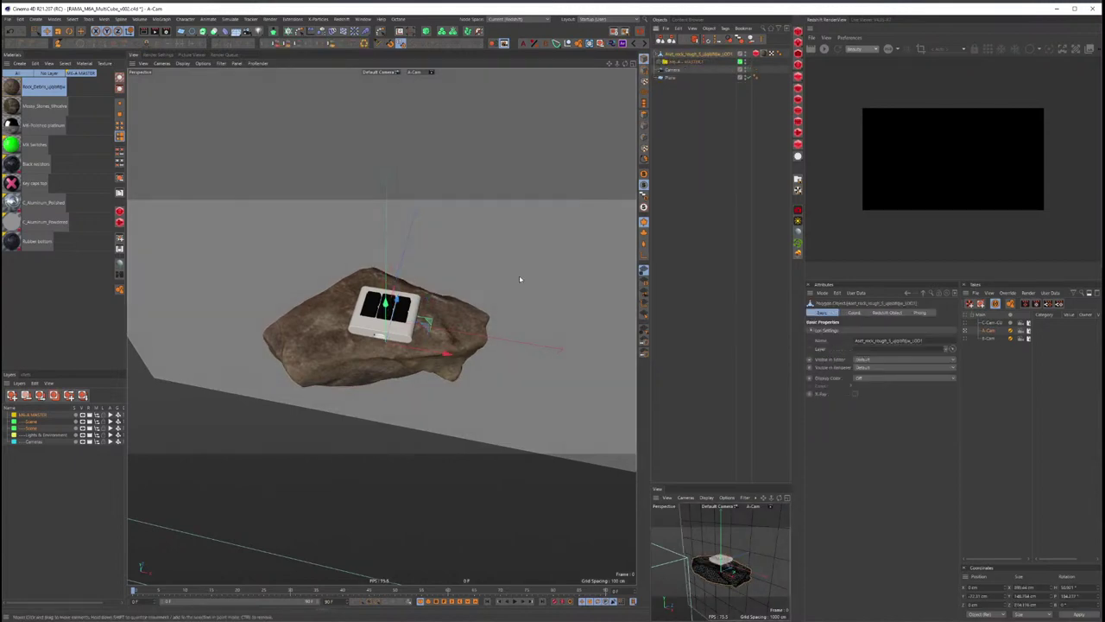
pyautogui.keyDown('alt'); pyautogui.moveTo(521, 279); pyautogui.dragTo(395, 296); pyautogui.keyUp('alt')
pyautogui.click(395, 296)
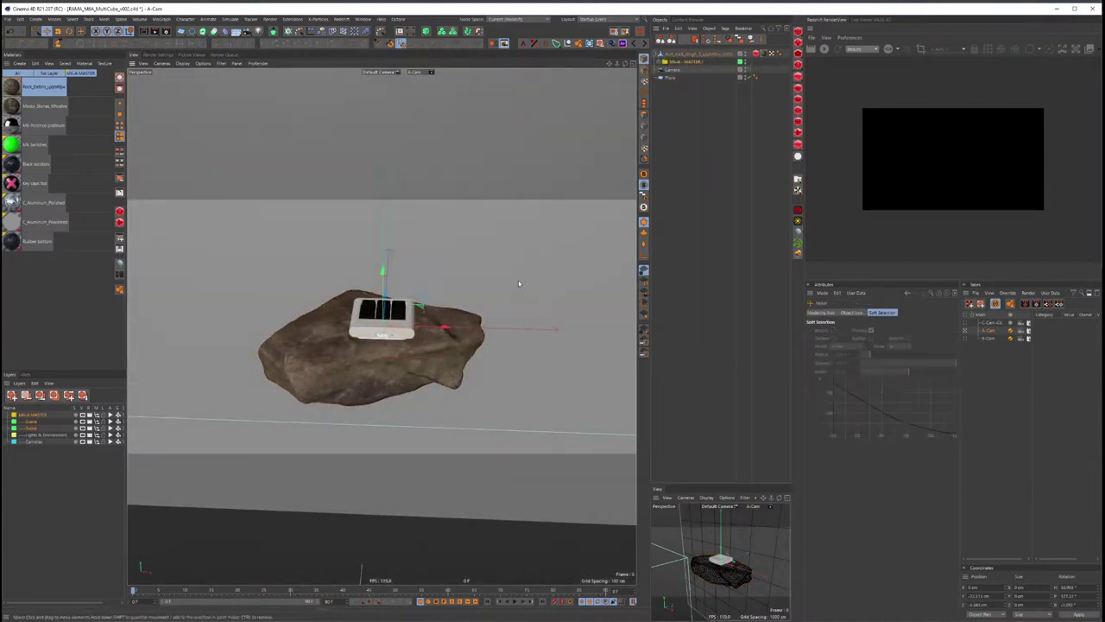
pyautogui.keyDown('alt'); pyautogui.moveTo(395, 296); pyautogui.dragTo(434, 329, button='right'); pyautogui.keyUp('alt')
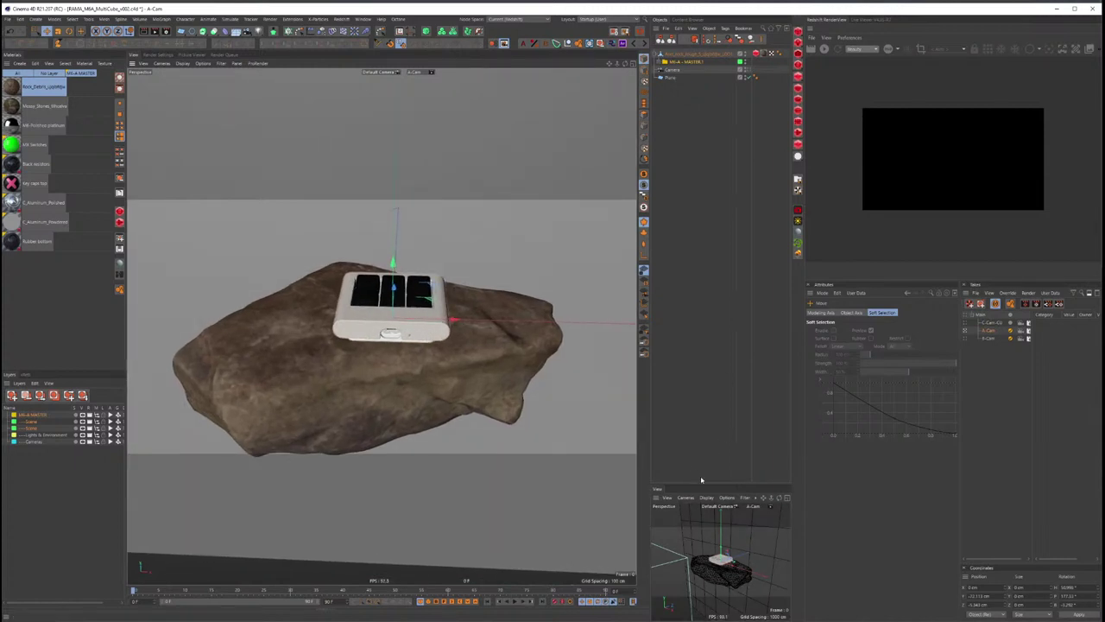
pyautogui.moveTo(700, 483); pyautogui.dragTo(699, 401)
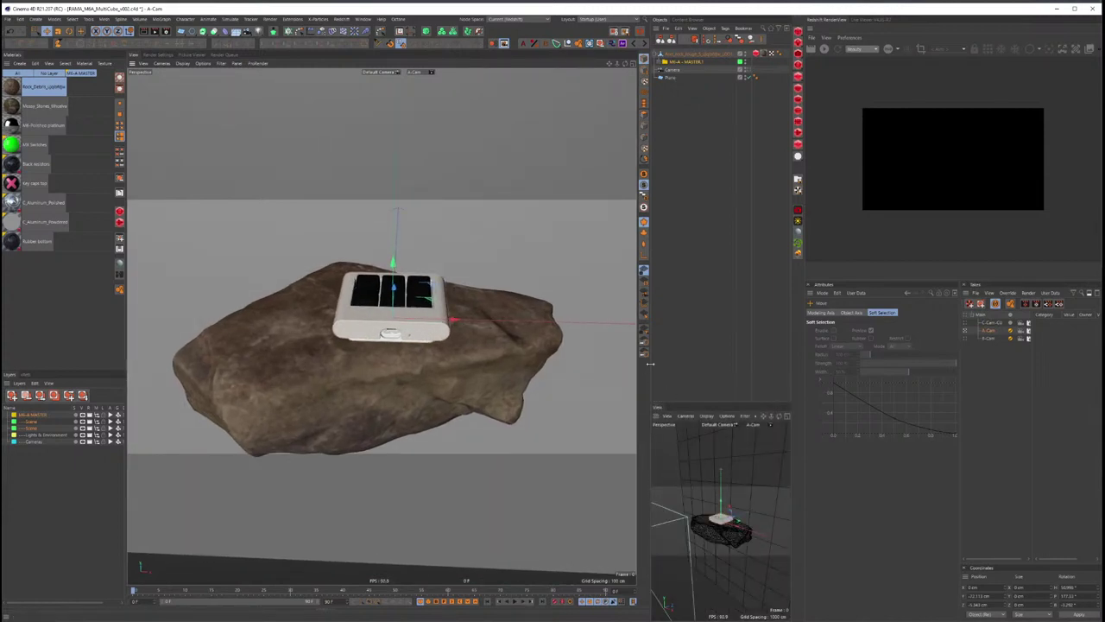
pyautogui.moveTo(650, 363); pyautogui.dragTo(584, 364)
pyautogui.click(696, 425)
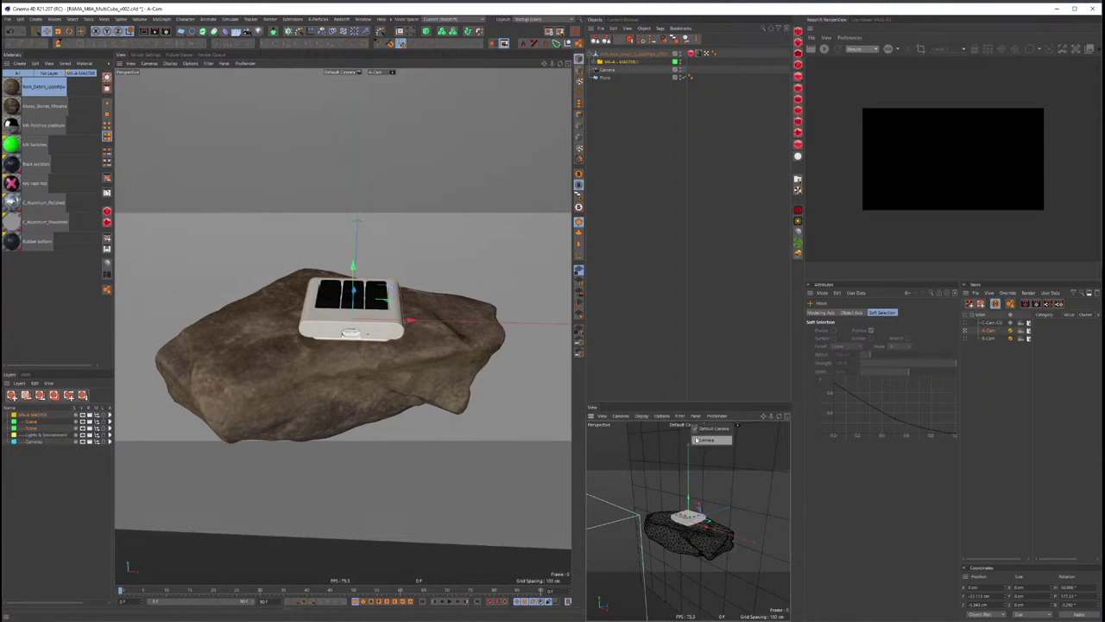
pyautogui.click(697, 440)
# Step: Re-angle the rock and keypad, then slide the MB-A MASTER keypad up and left on the rock
pyautogui.press('r')
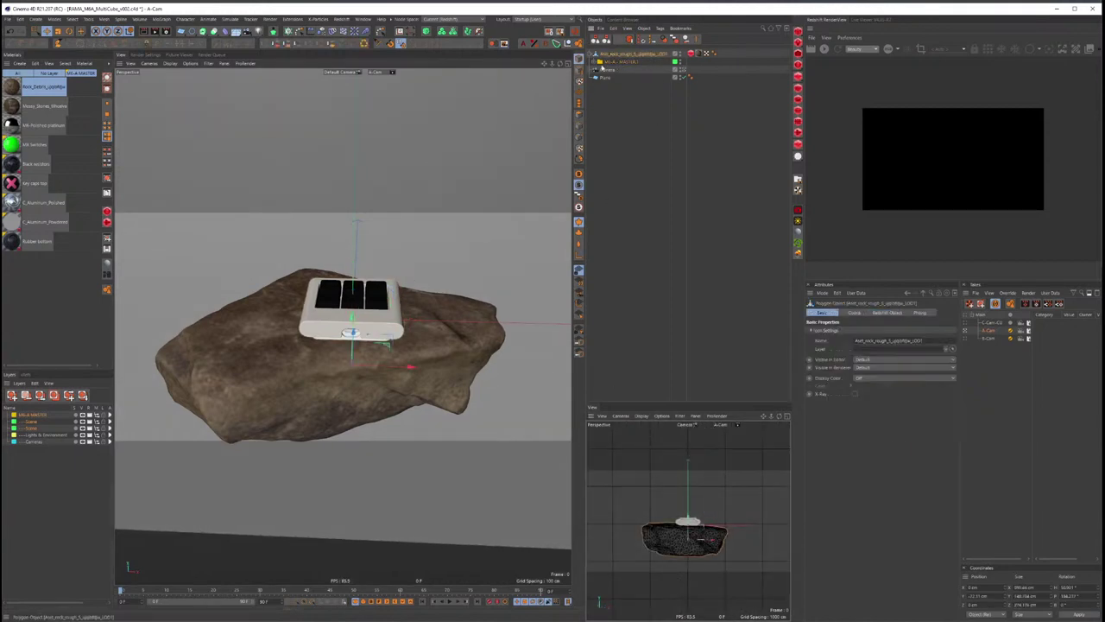
pyautogui.moveTo(368, 369)
pyautogui.keyDown('alt'); pyautogui.mouseDown()
pyautogui.moveTo(368, 302)
pyautogui.moveTo(366, 351)
pyautogui.mouseUp(); pyautogui.keyUp('alt')
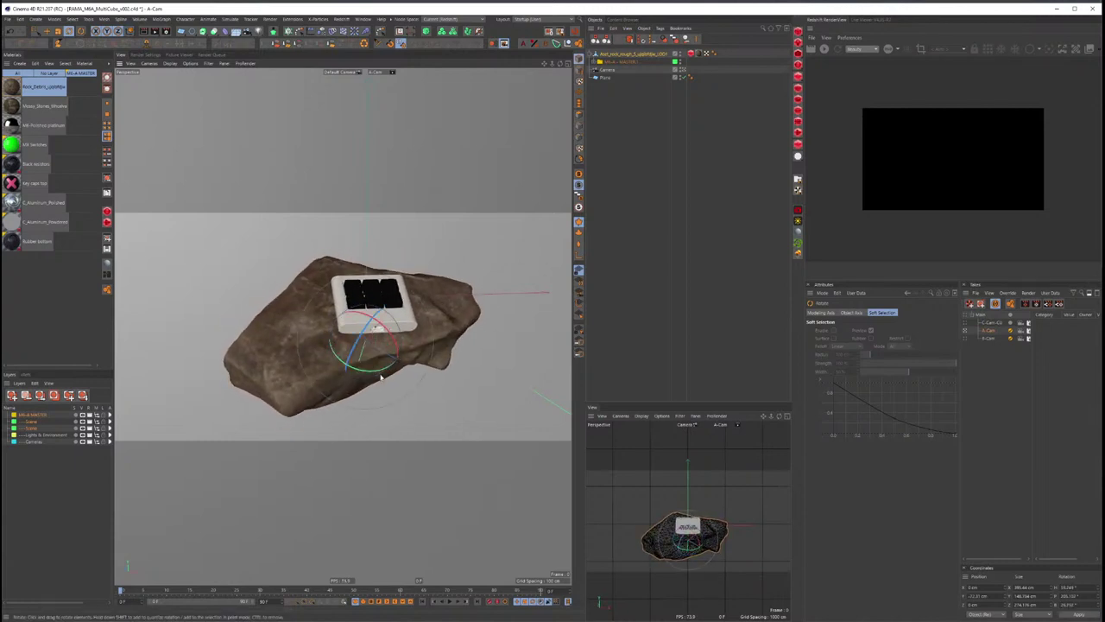
pyautogui.moveTo(380, 376); pyautogui.dragTo(367, 369)
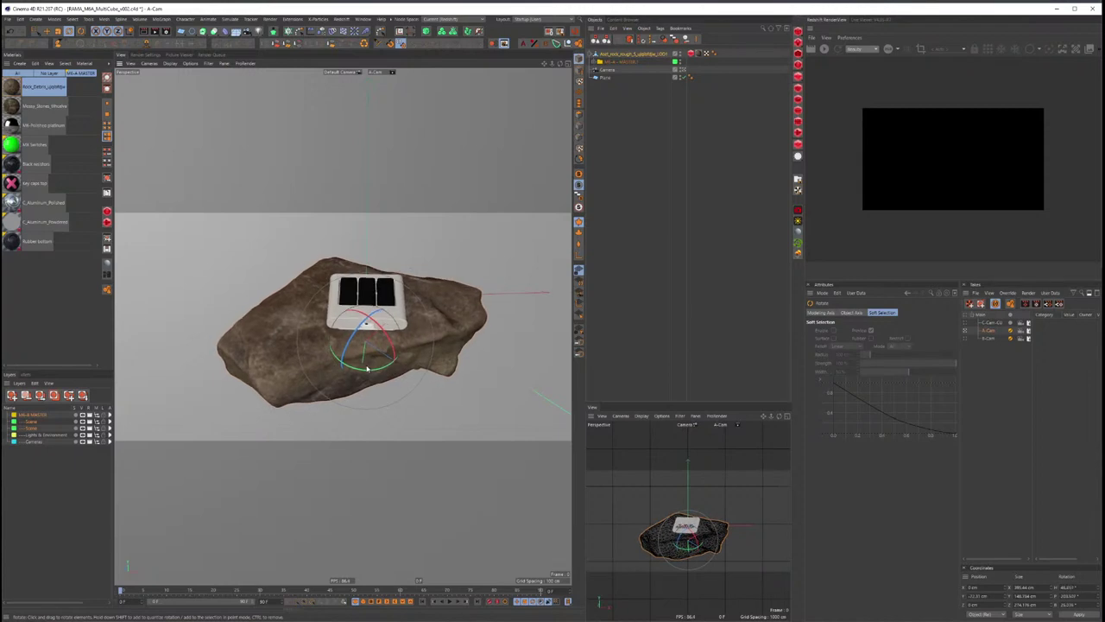
pyautogui.click(385, 334)
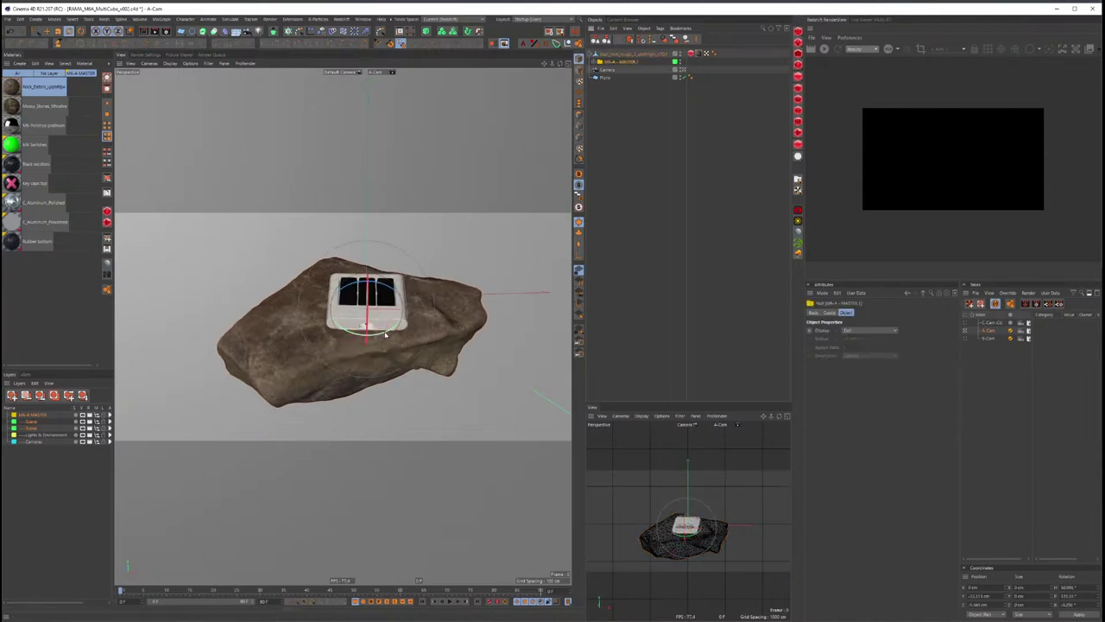
pyautogui.moveTo(385, 334); pyautogui.dragTo(356, 342)
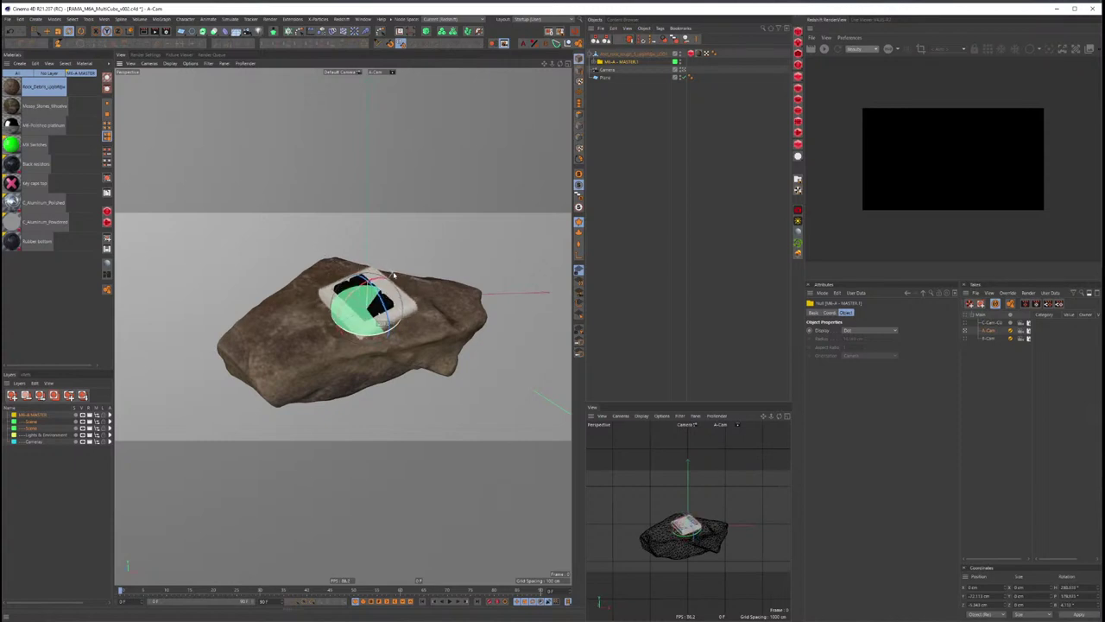
pyautogui.press('e')
pyautogui.hotkey('ctrl', 'z')
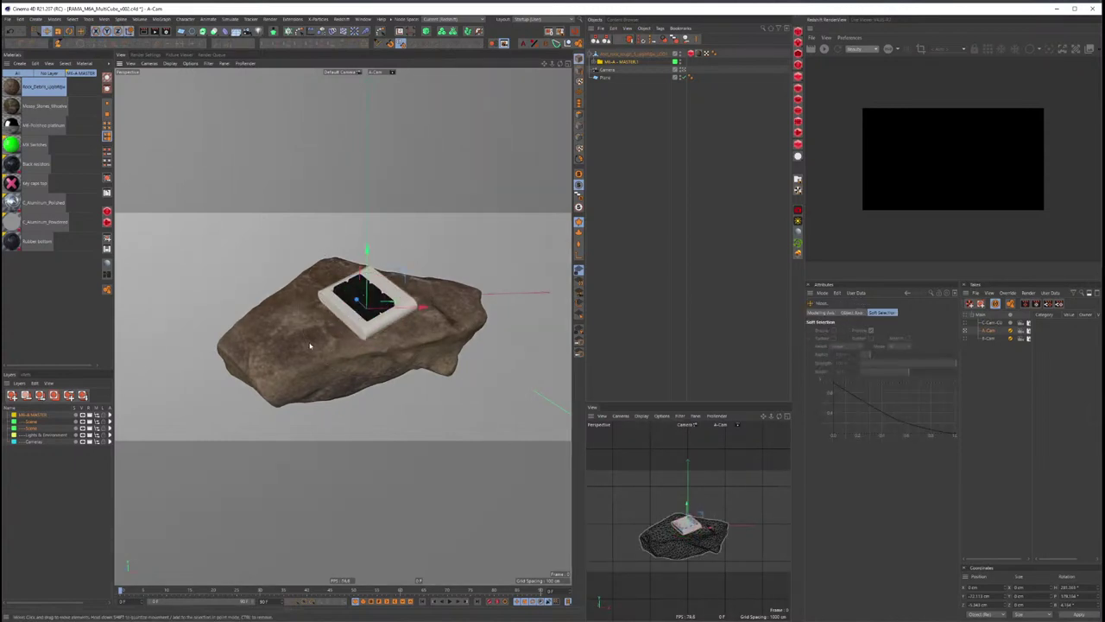
pyautogui.moveTo(332, 332); pyautogui.dragTo(315, 278)
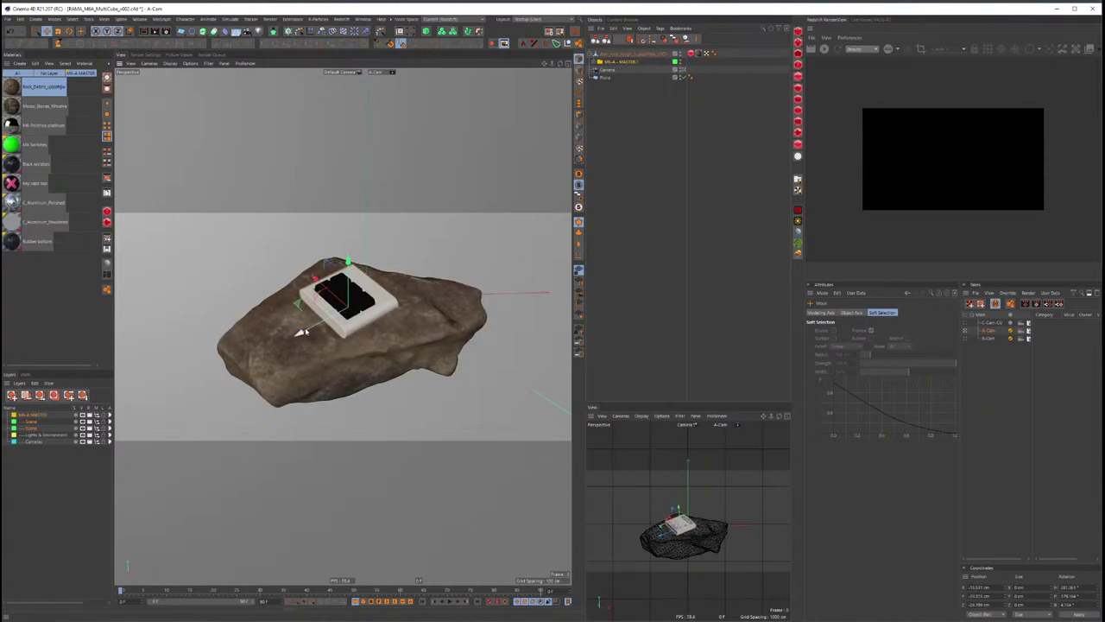
pyautogui.moveTo(315, 278)
pyautogui.mouseDown()
pyautogui.moveTo(373, 325)
pyautogui.moveTo(345, 311)
pyautogui.moveTo(316, 329)
pyautogui.moveTo(363, 319)
pyautogui.mouseUp()
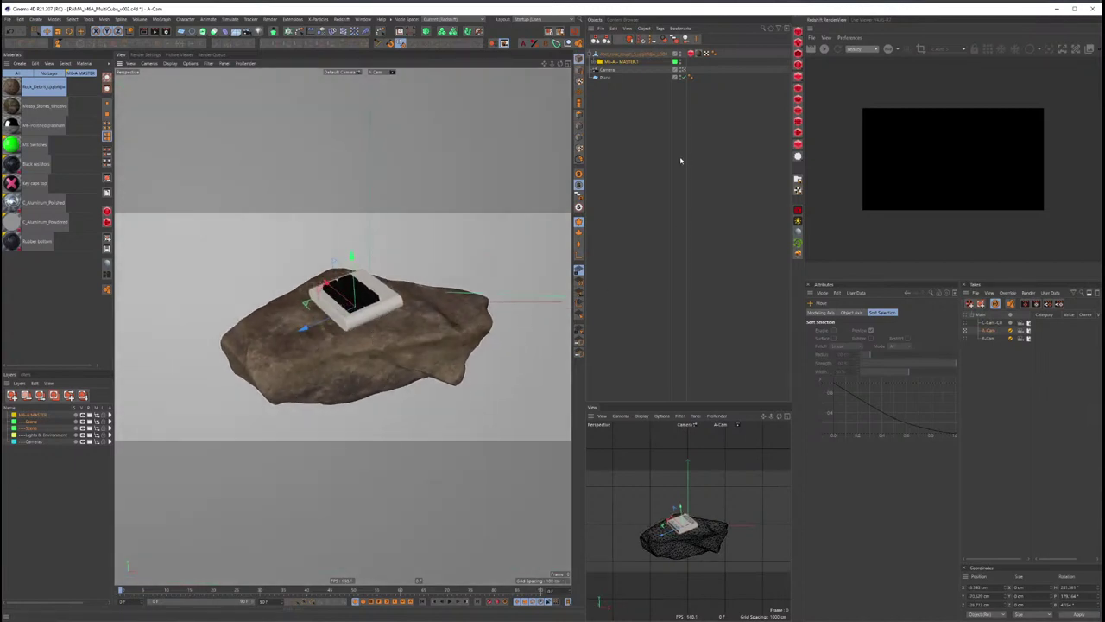
# Step: Add an RS Area Light, switch to the Main take and use the side view as Render View
pyautogui.click(798, 41)
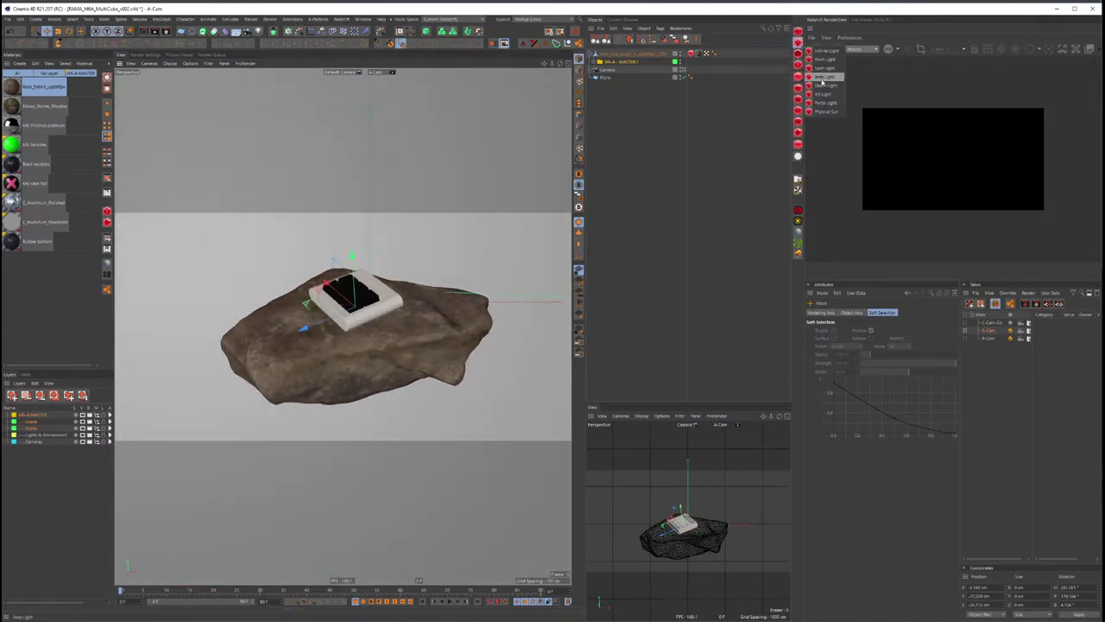
pyautogui.click(822, 77)
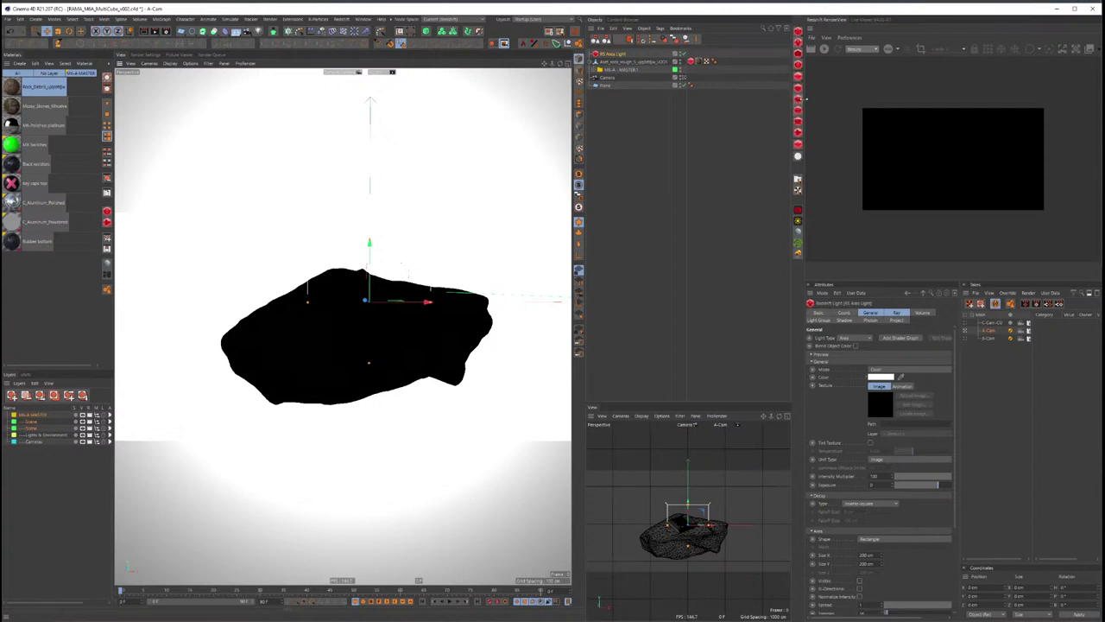
pyautogui.moveTo(803, 99); pyautogui.dragTo(766, 99)
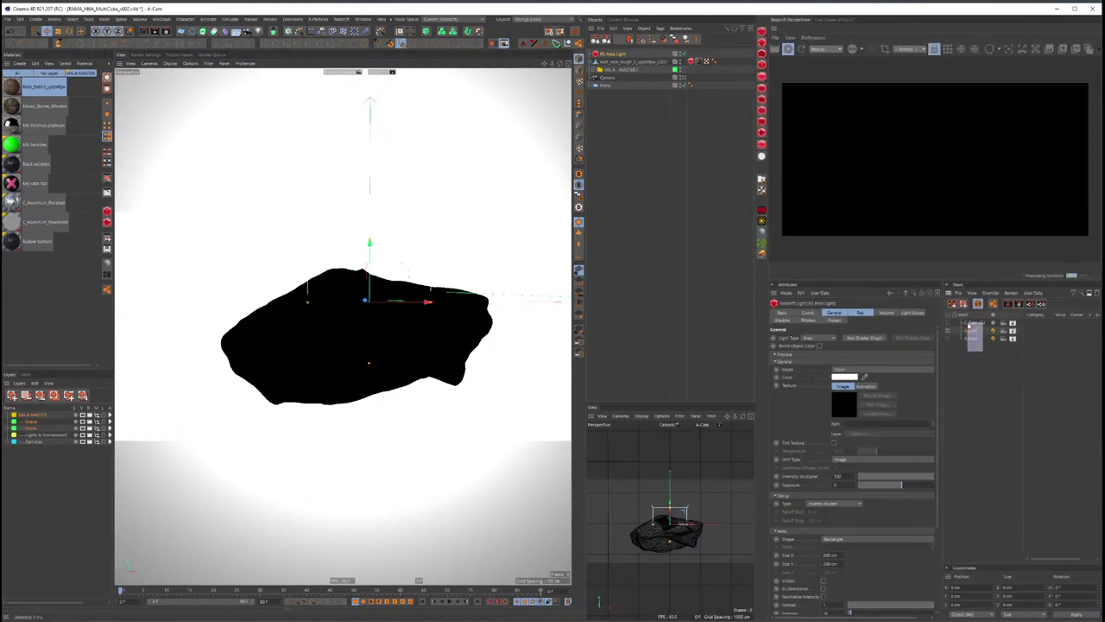
pyautogui.click(968, 323)
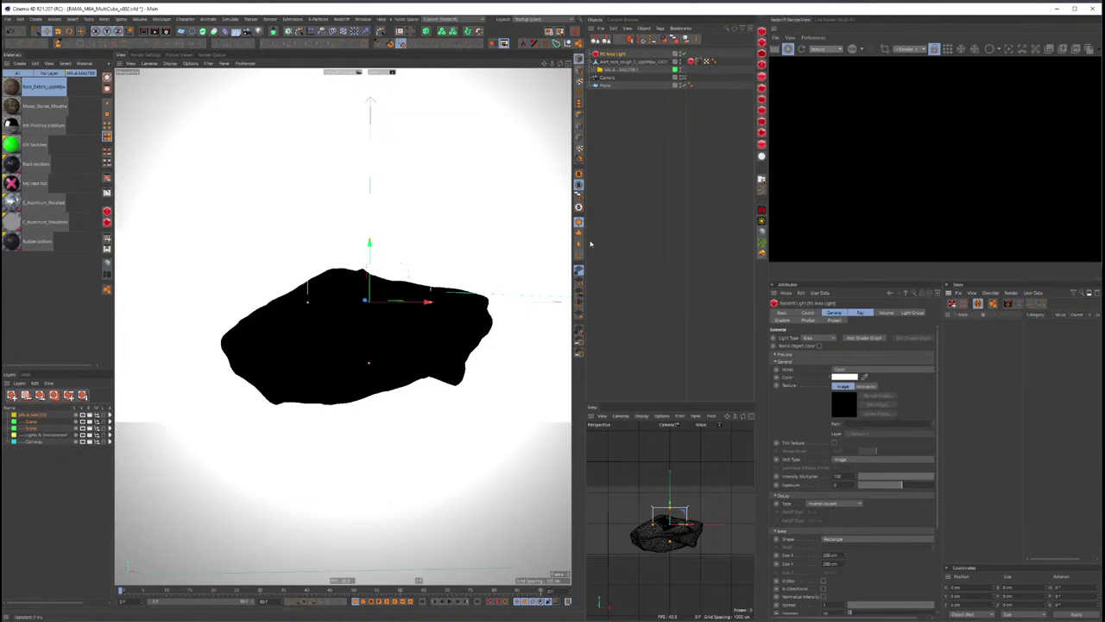
pyautogui.click(635, 420)
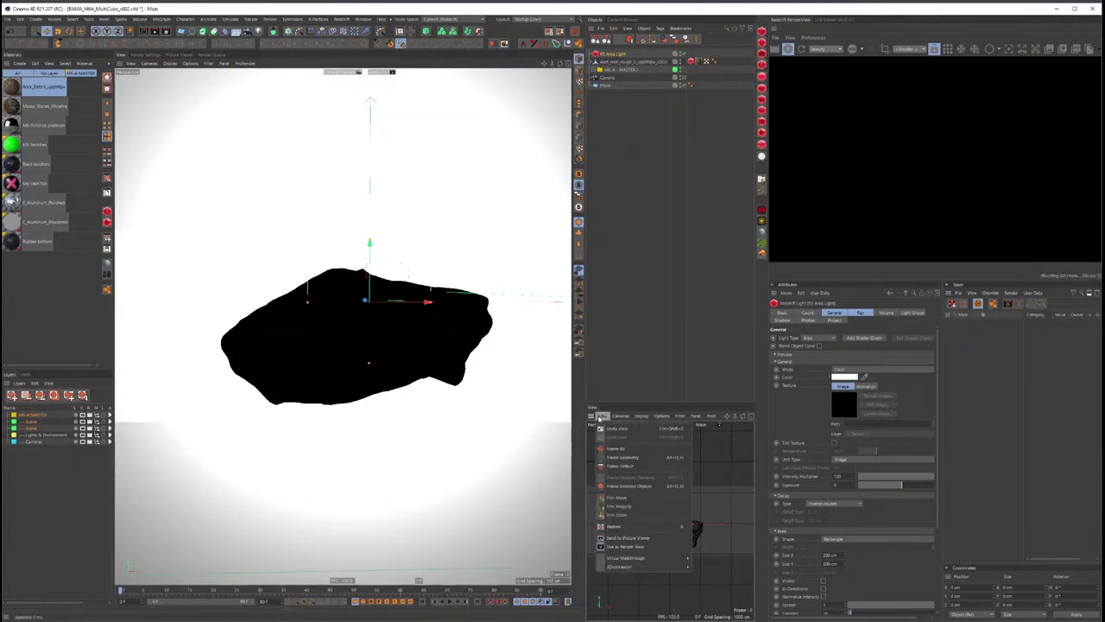
pyautogui.click(644, 537)
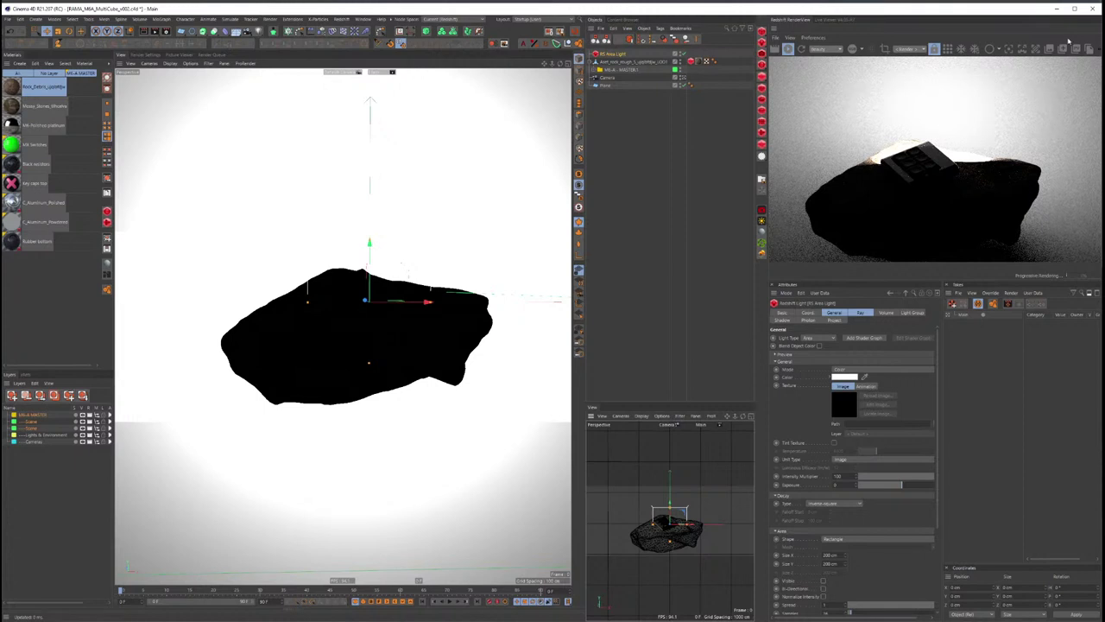
pyautogui.moveTo(769, 95); pyautogui.dragTo(714, 95)
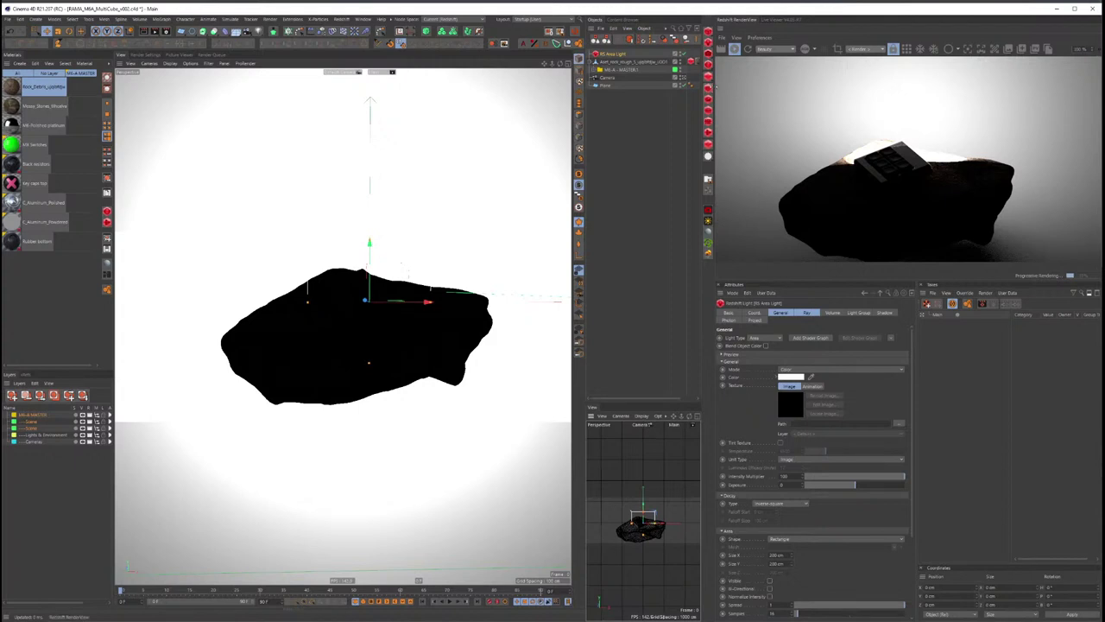
pyautogui.moveTo(716, 84); pyautogui.dragTo(577, 84)
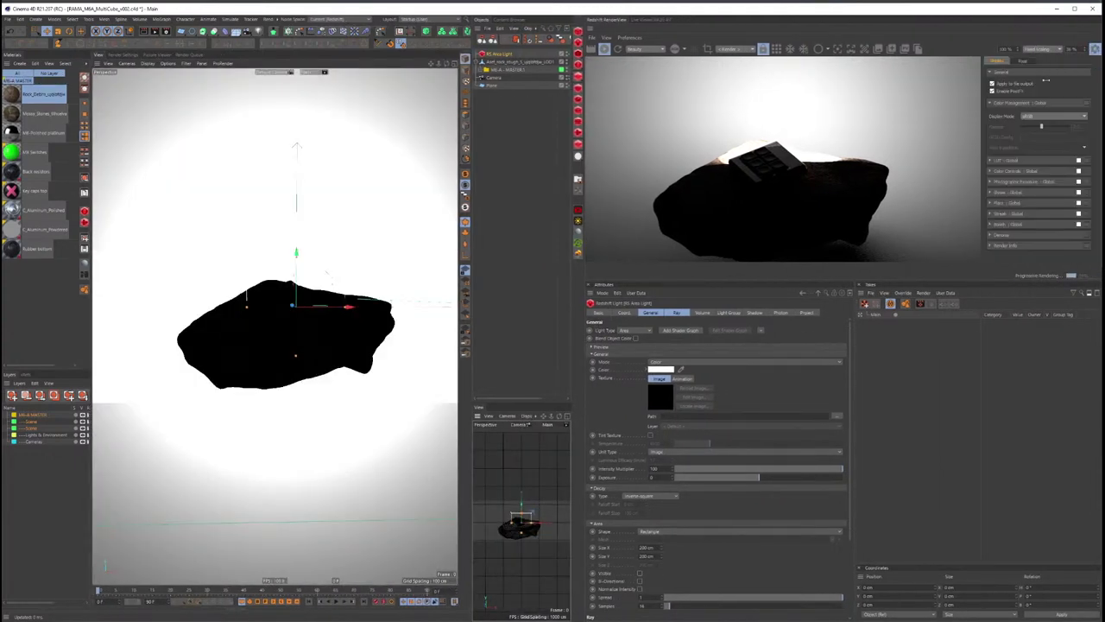
# Step: Change the RenderView scaling, check the 1920 × 1080 Render Settings, and select the area light
pyautogui.click(1054, 50)
pyautogui.click(1043, 62)
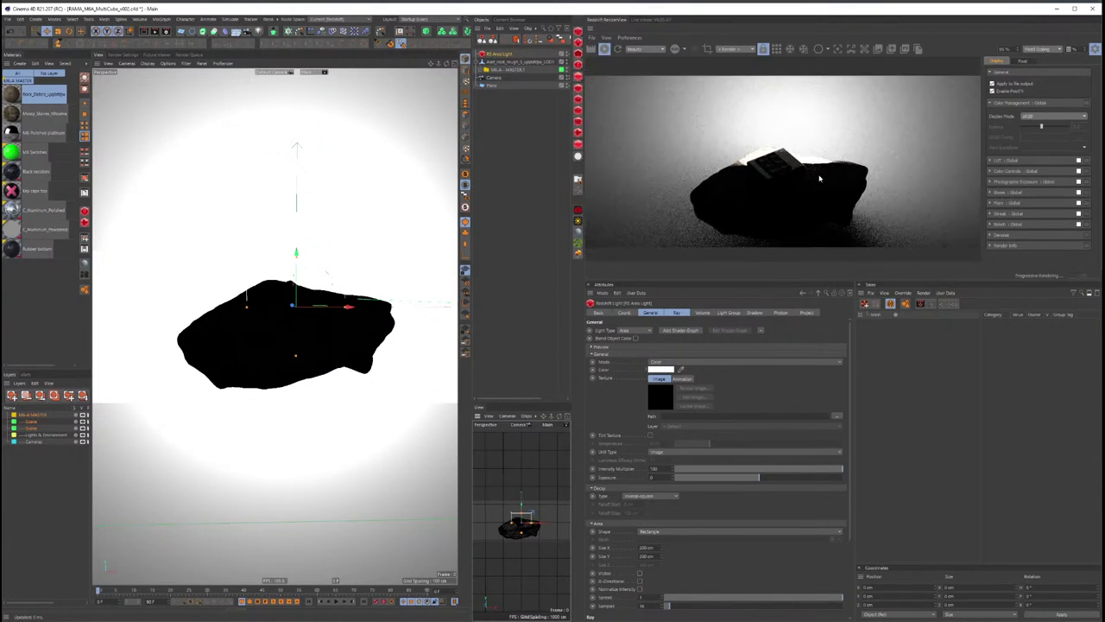
pyautogui.scroll(-2, 820, 179)
pyautogui.scroll(-1, 820, 179)
pyautogui.moveTo(584, 152)
pyautogui.mouseDown()
pyautogui.moveTo(700, 152)
pyautogui.moveTo(646, 152)
pyautogui.mouseUp()
pyautogui.click(120, 55)
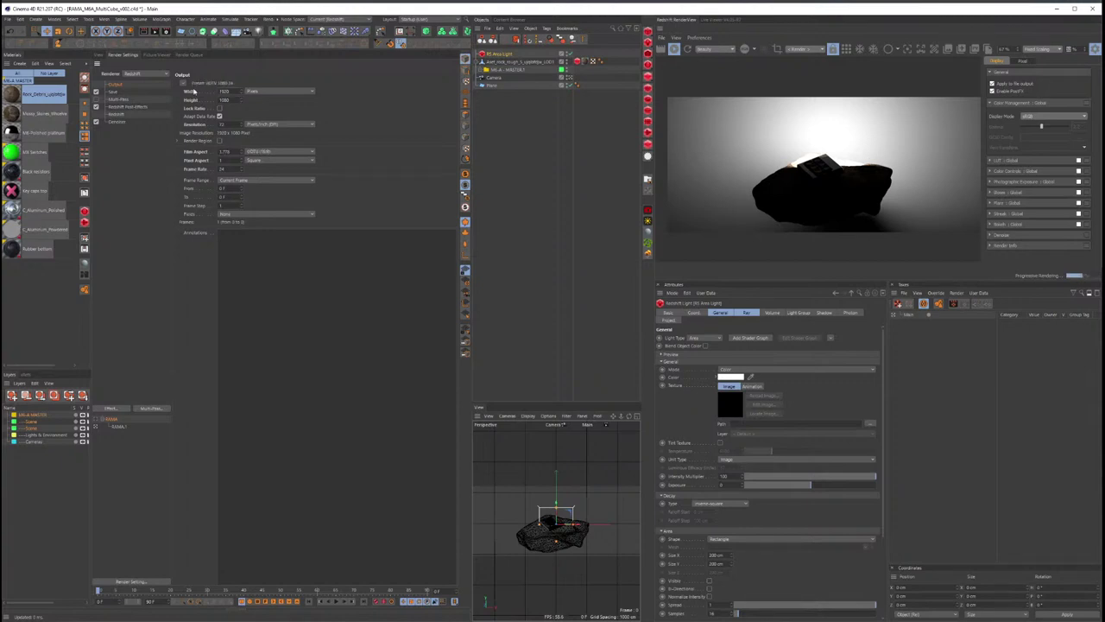
pyautogui.click(97, 62)
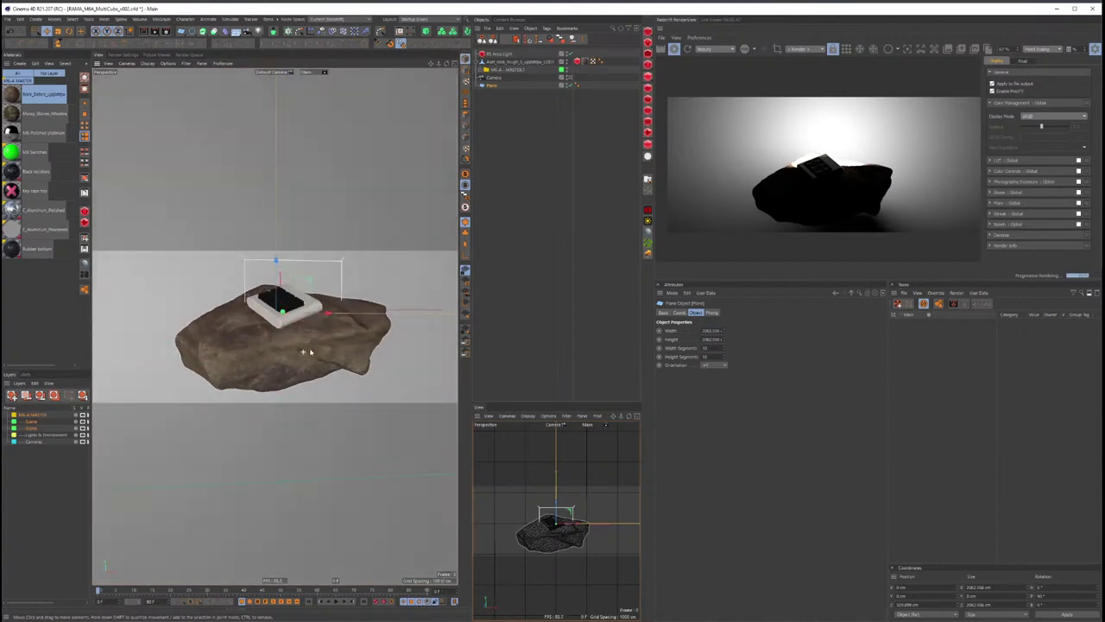
pyautogui.scroll(-3, 315, 350)
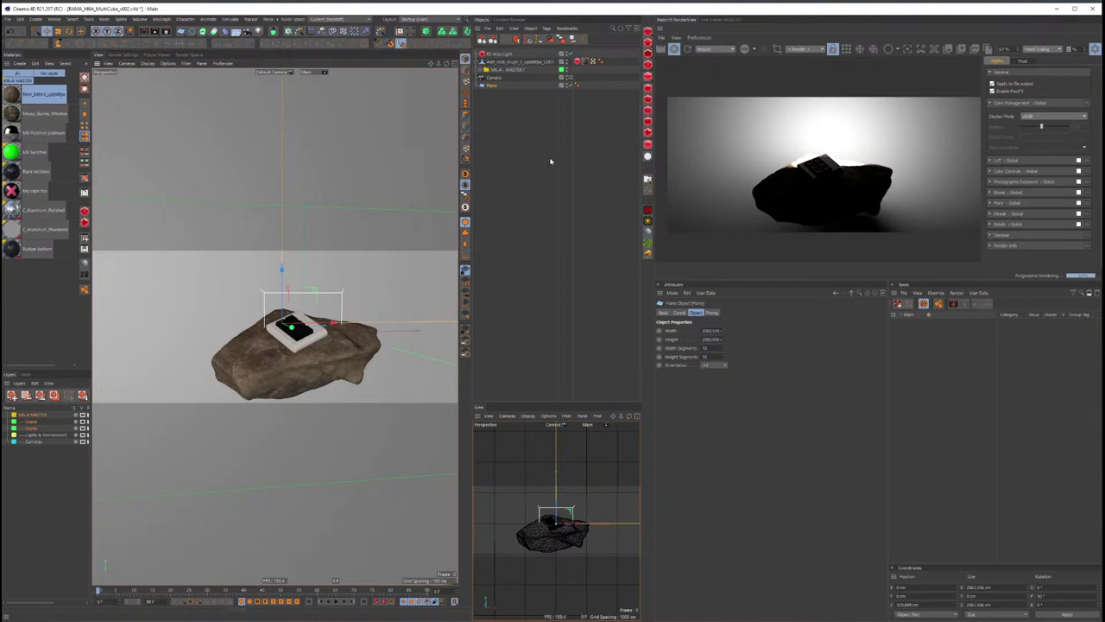
pyautogui.click(496, 55)
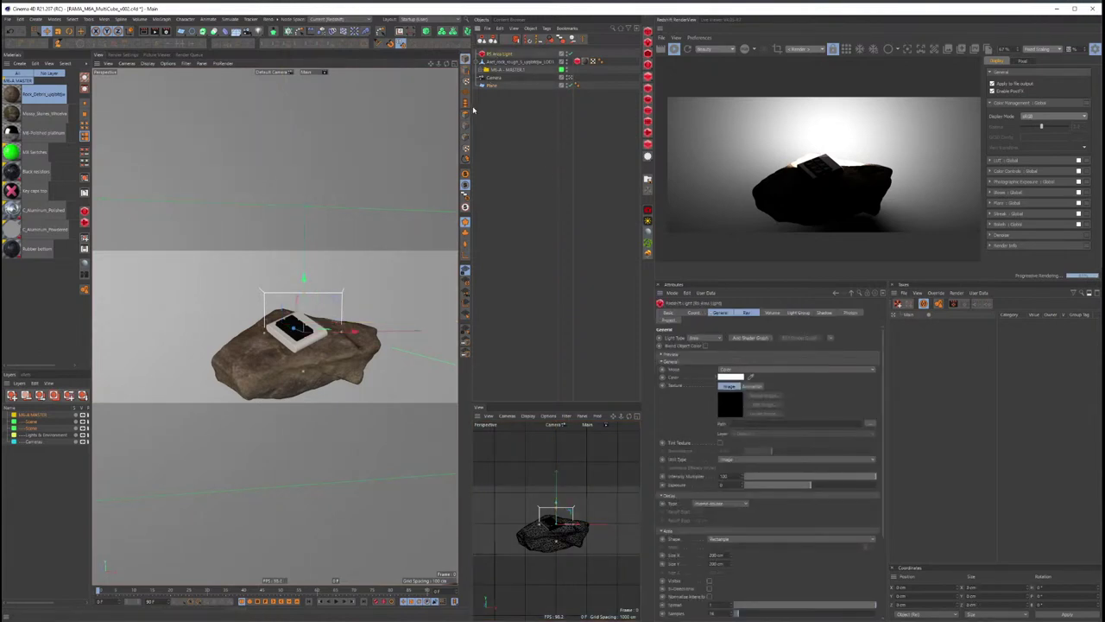
pyautogui.moveTo(473, 109); pyautogui.dragTo(573, 109)
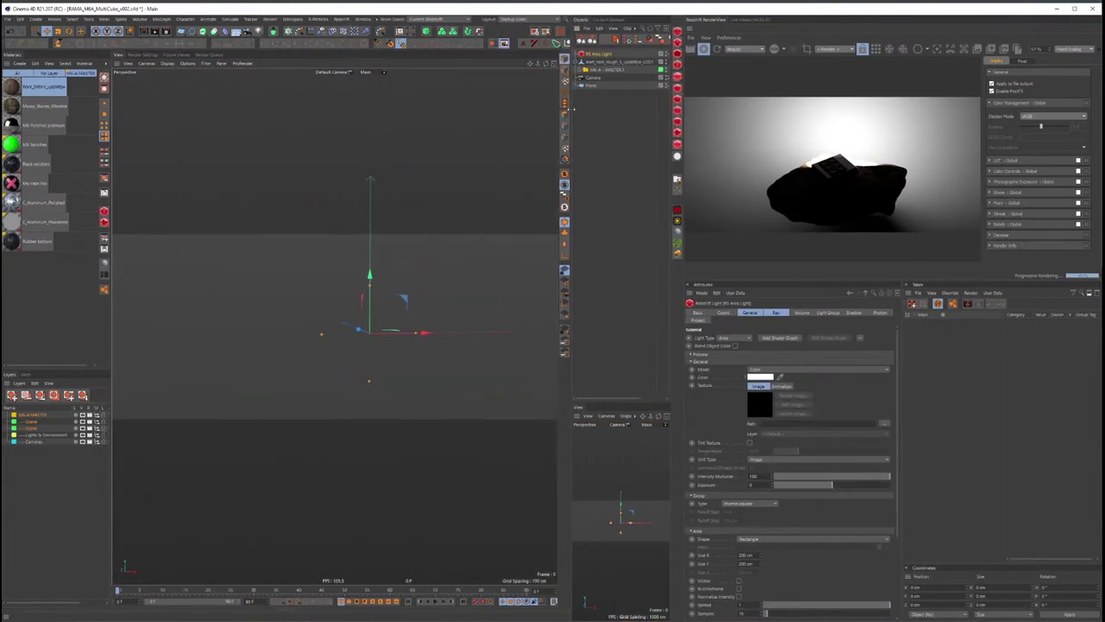
# Step: Aim the RS Area Light at the rock's front while looking through it, then return to Default Camera
pyautogui.scroll(-5, 349, 297)
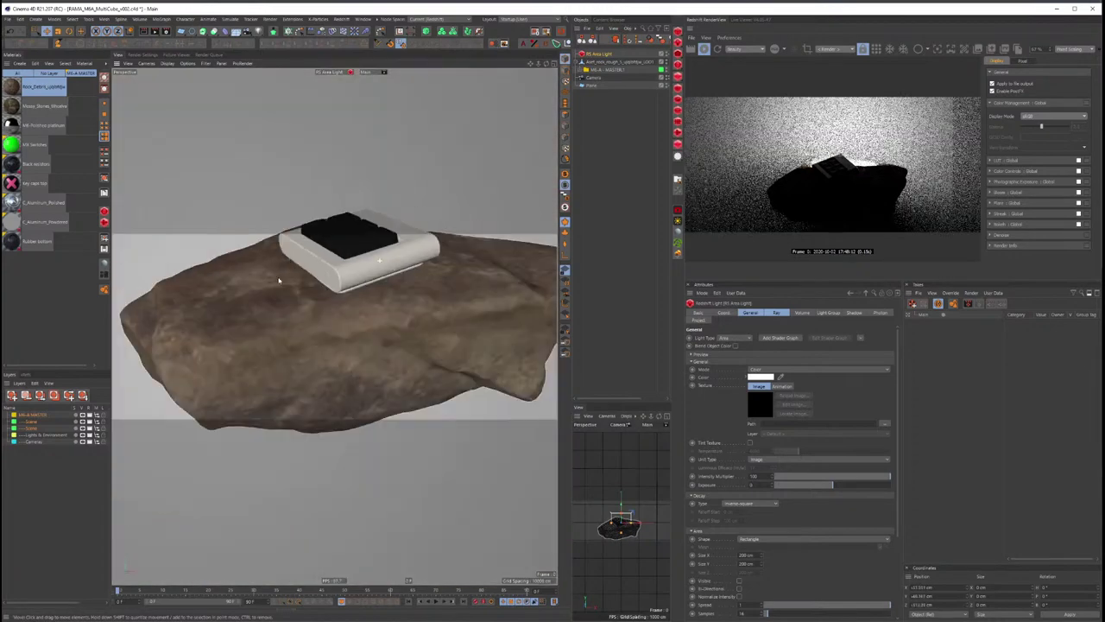
pyautogui.moveTo(279, 279)
pyautogui.keyDown('alt'); pyautogui.mouseDown()
pyautogui.moveTo(357, 272)
pyautogui.moveTo(374, 339)
pyautogui.moveTo(358, 340)
pyautogui.moveTo(350, 320)
pyautogui.mouseUp(); pyautogui.keyUp('alt')
pyautogui.scroll(-5, 357, 272)
pyautogui.scroll(-3, 373, 338)
pyautogui.scroll(2, 353, 327)
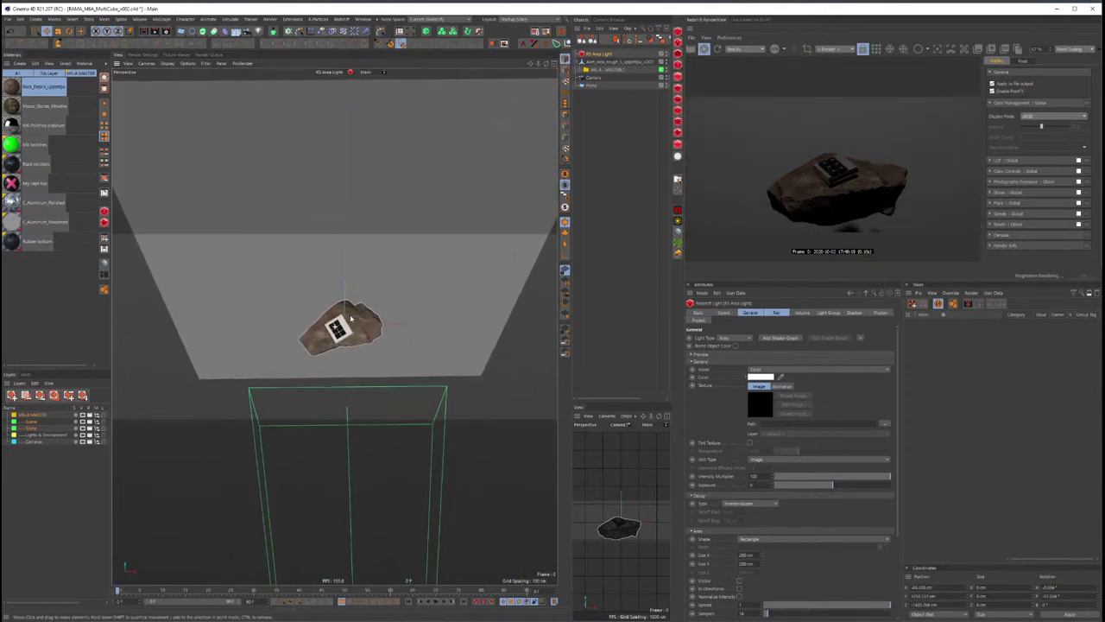
pyautogui.click(144, 56)
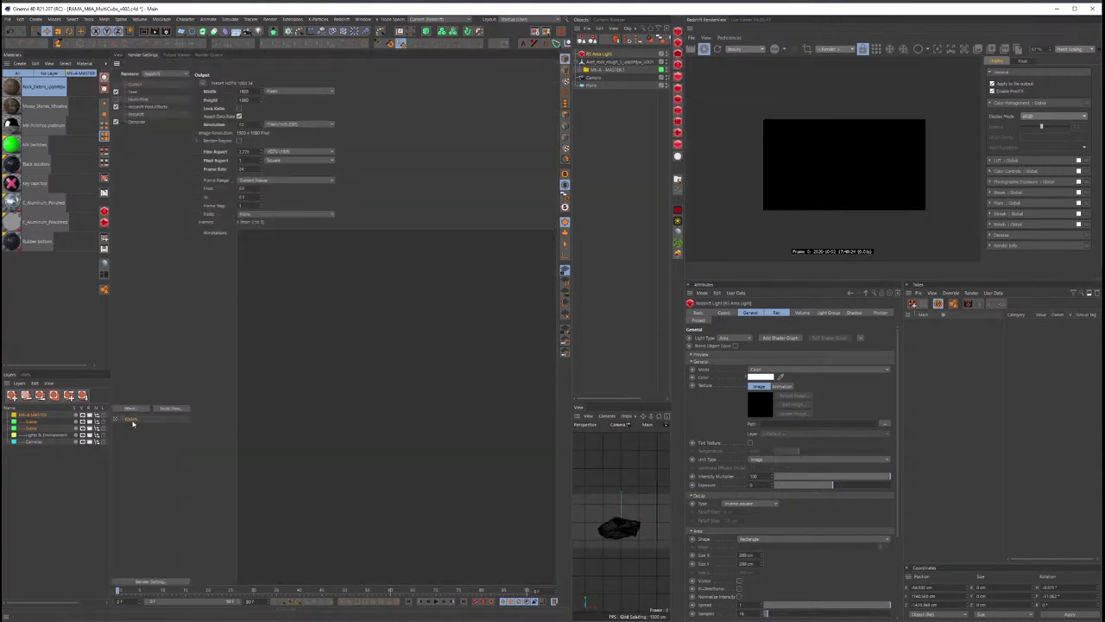
pyautogui.click(121, 55)
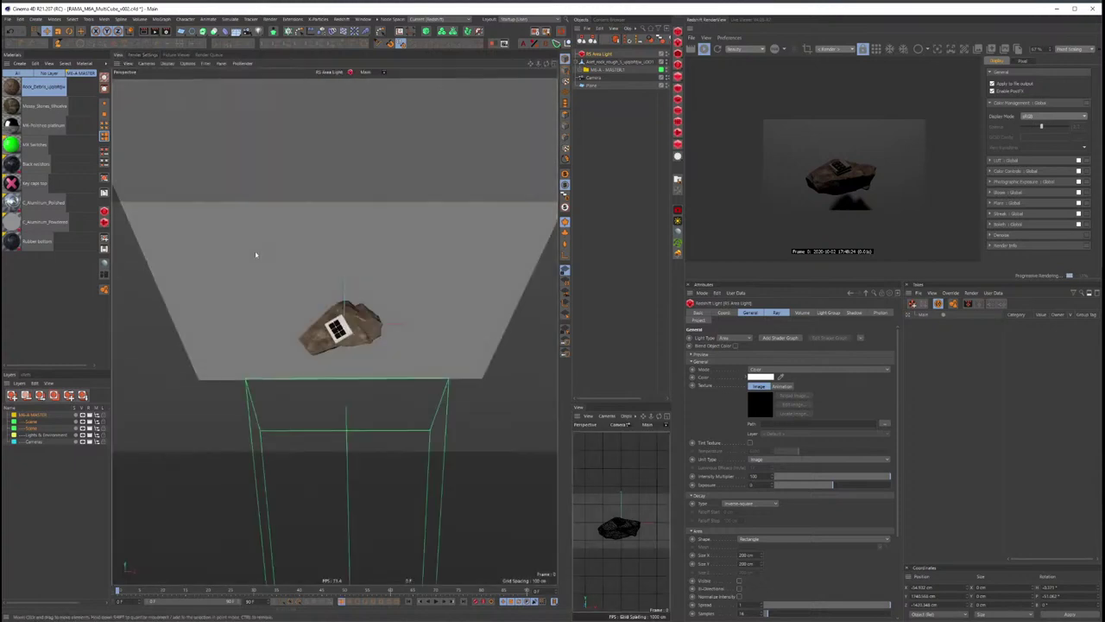
pyautogui.scroll(2, 331, 292)
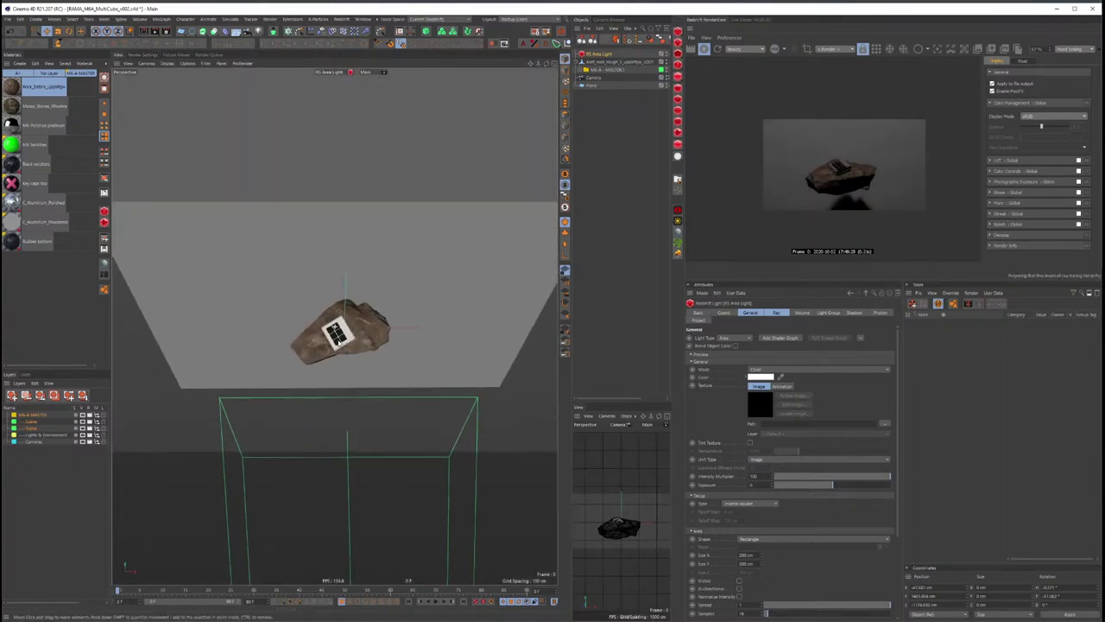
pyautogui.keyDown('alt'); pyautogui.moveTo(332, 291); pyautogui.dragTo(339, 102); pyautogui.keyUp('alt')
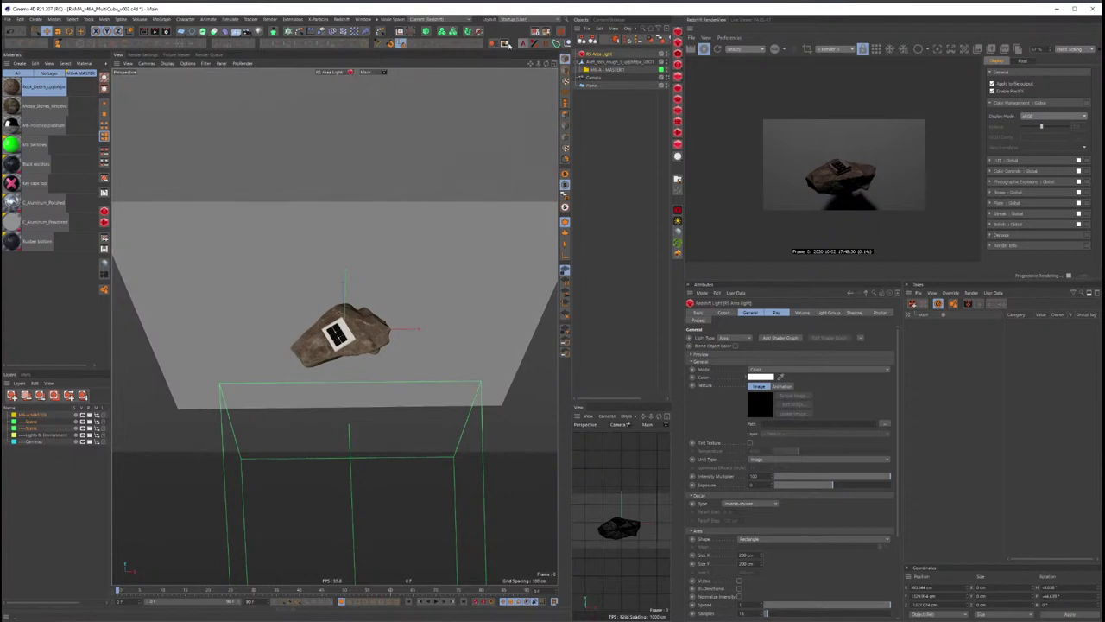
pyautogui.click(349, 71)
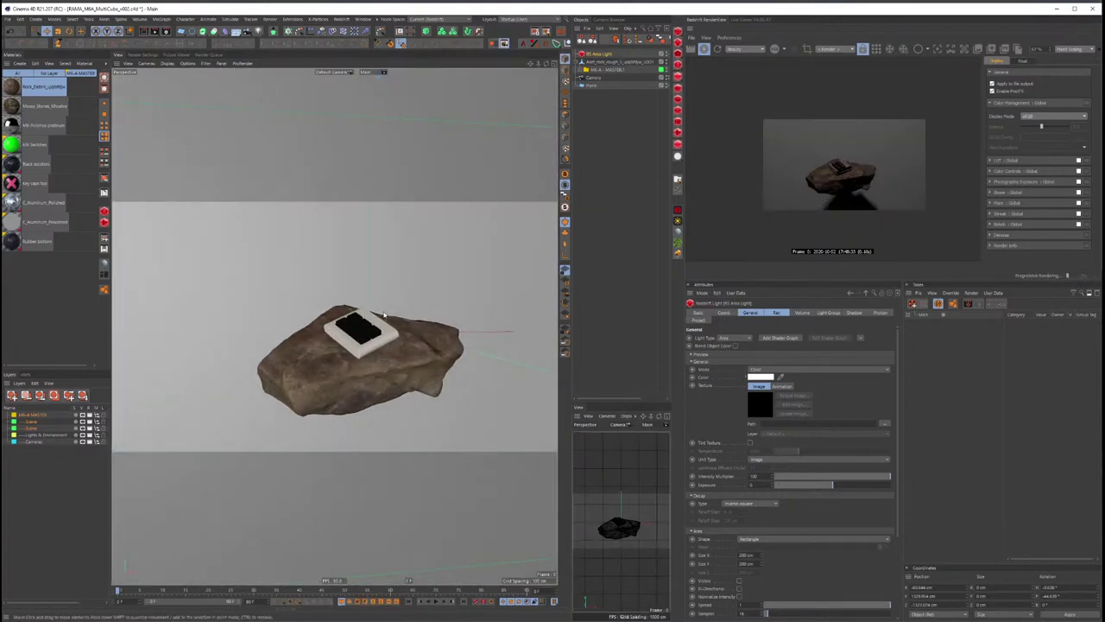
# Step: Move the area light above the rock, tilt it down, then bring Quixel Bridge forward
pyautogui.keyDown('alt'); pyautogui.moveTo(384, 315); pyautogui.dragTo(350, 361); pyautogui.keyUp('alt')
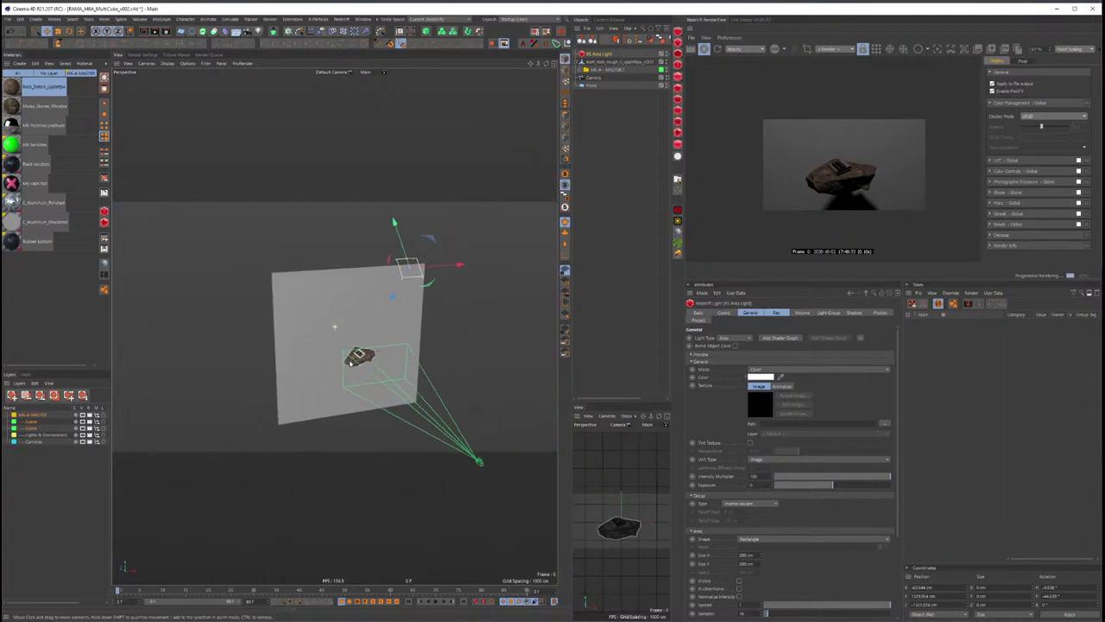
pyautogui.press('e')
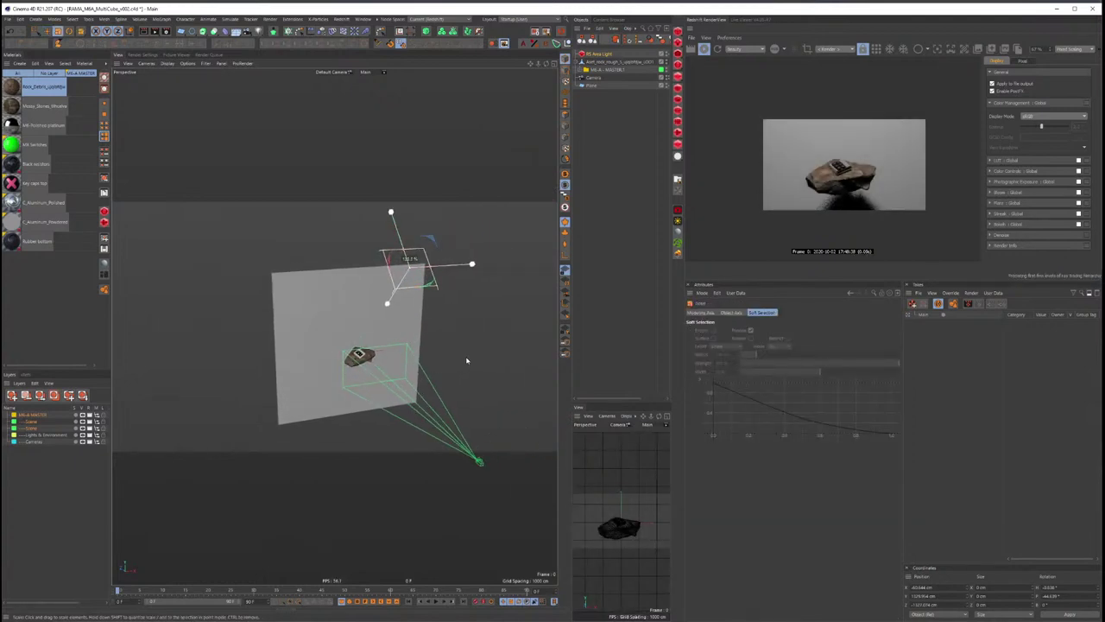
pyautogui.moveTo(448, 349)
pyautogui.keyDown('alt'); pyautogui.mouseDown()
pyautogui.moveTo(486, 278)
pyautogui.moveTo(390, 286)
pyautogui.mouseUp(); pyautogui.keyUp('alt')
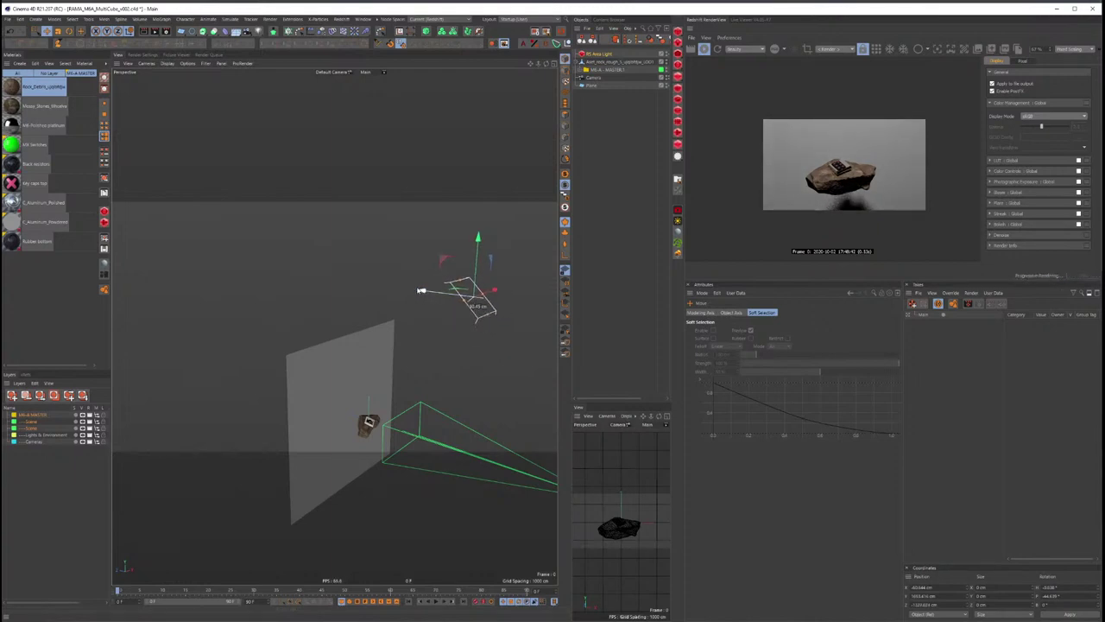
pyautogui.press('r')
pyautogui.moveTo(471, 285); pyautogui.dragTo(445, 259)
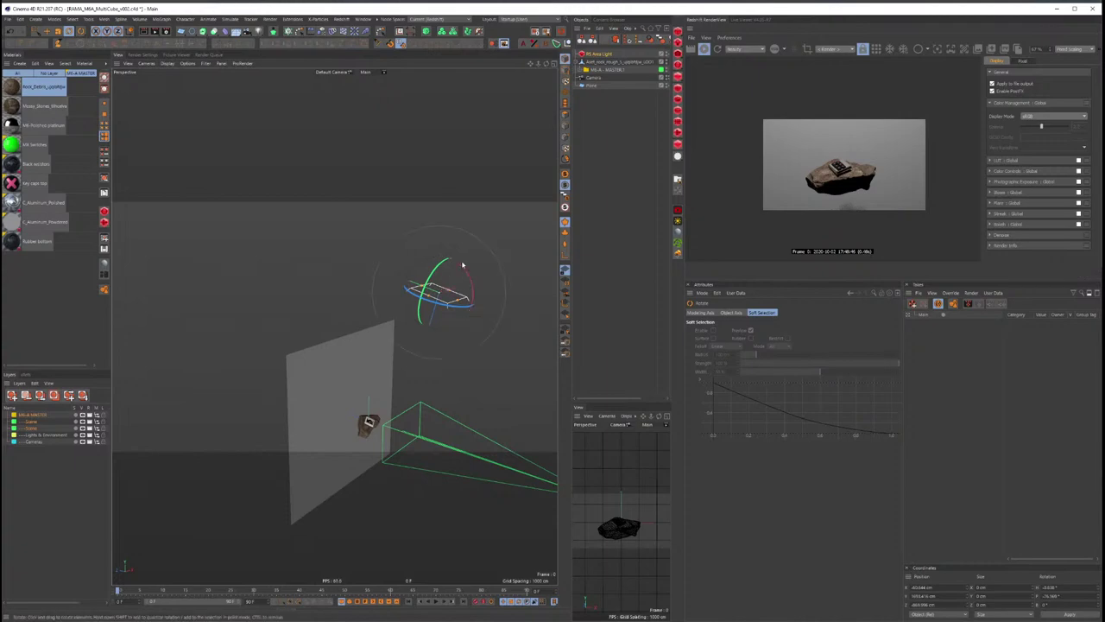
pyautogui.press('e')
pyautogui.keyDown('alt'); pyautogui.moveTo(388, 401); pyautogui.dragTo(364, 301); pyautogui.keyUp('alt')
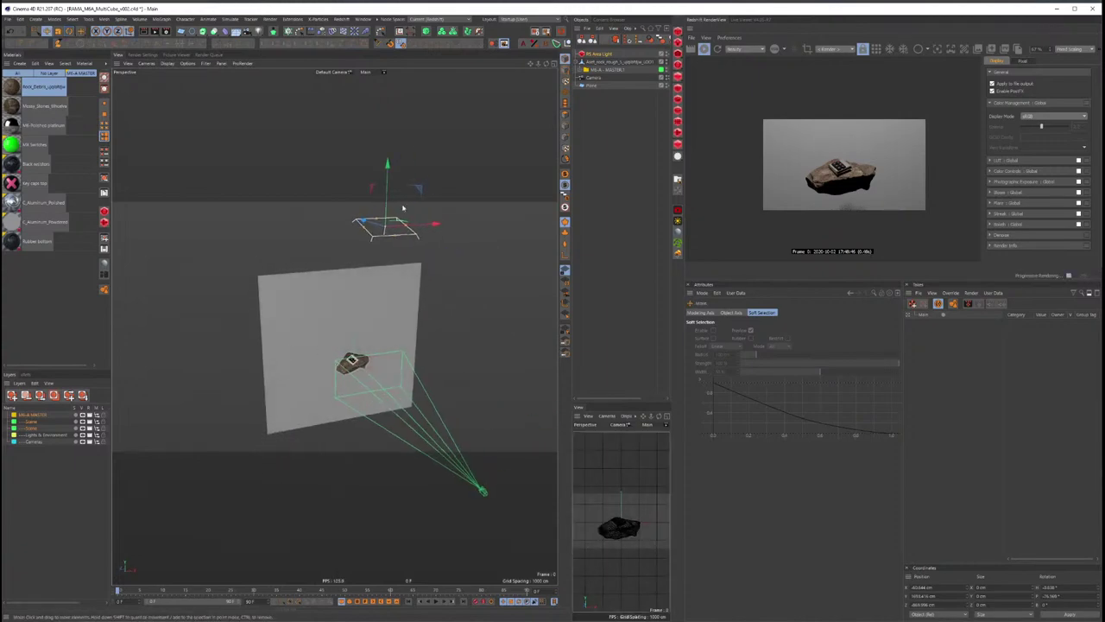
pyautogui.hotkey('alt', 'Tab')
pyautogui.click(377, 290)
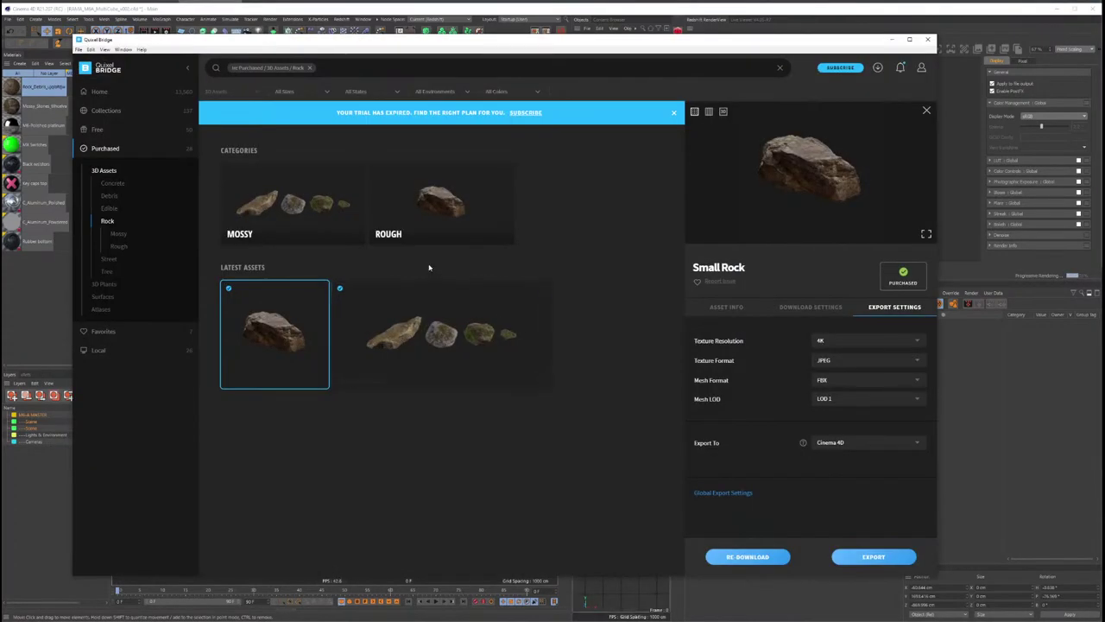
# Step: Re-download the Mossy Stones Pack from its download settings
pyautogui.click(456, 359)
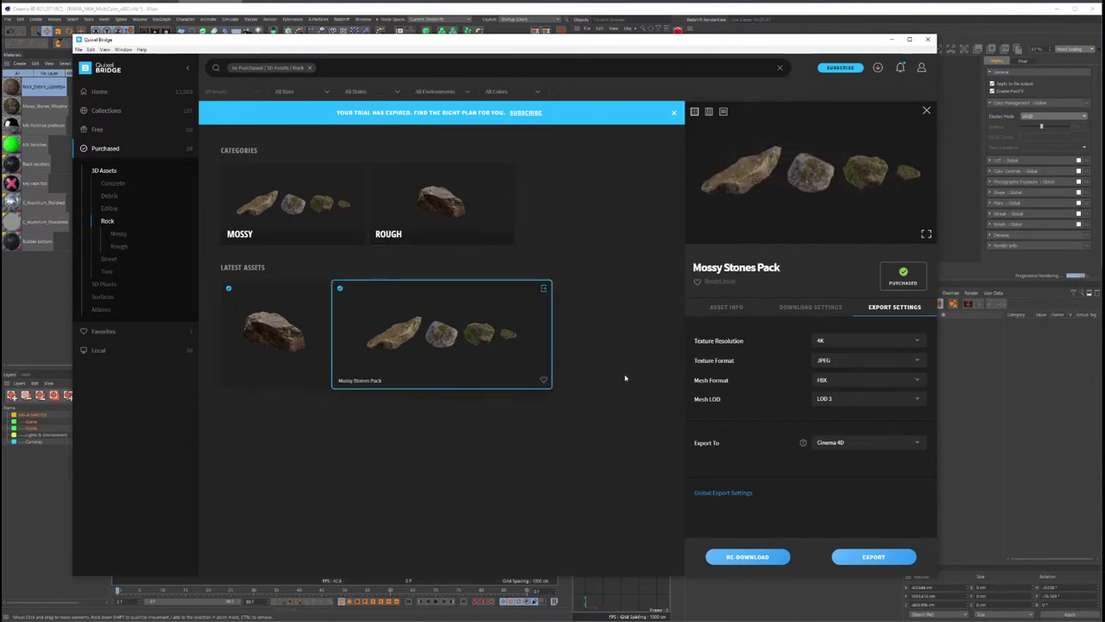
pyautogui.click(854, 402)
pyautogui.click(810, 307)
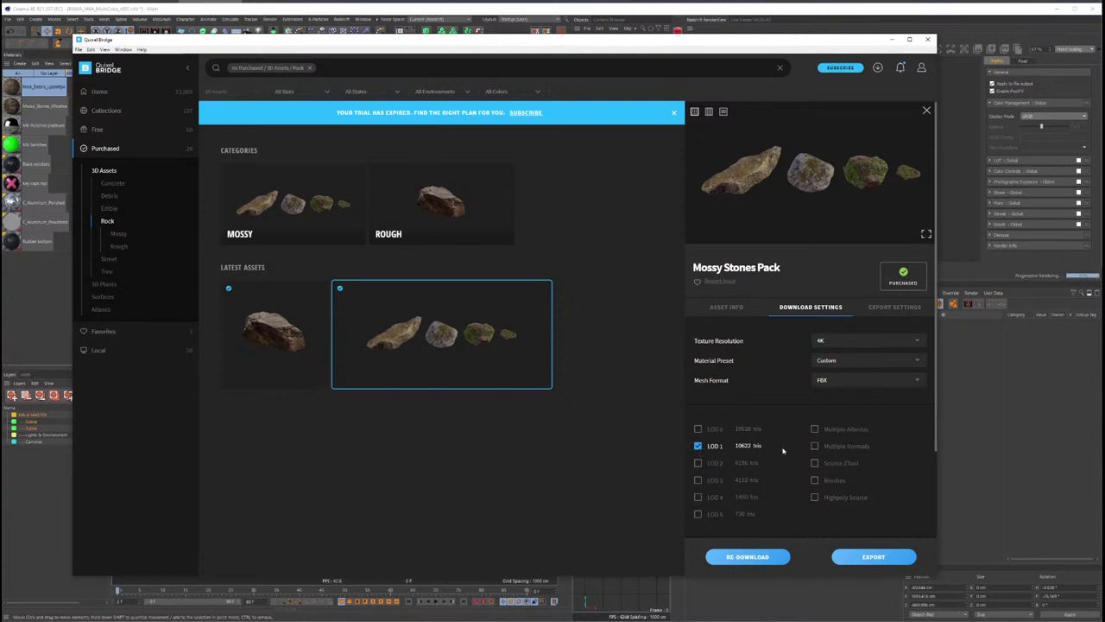
pyautogui.scroll(-3, 783, 450)
pyautogui.scroll(-1, 765, 501)
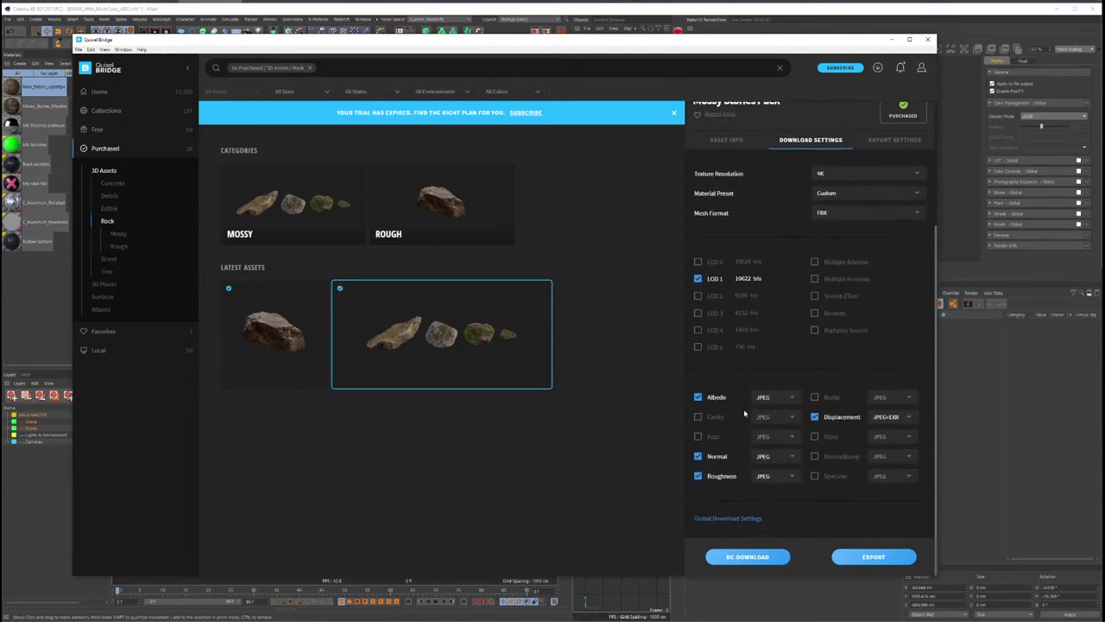
pyautogui.click(757, 558)
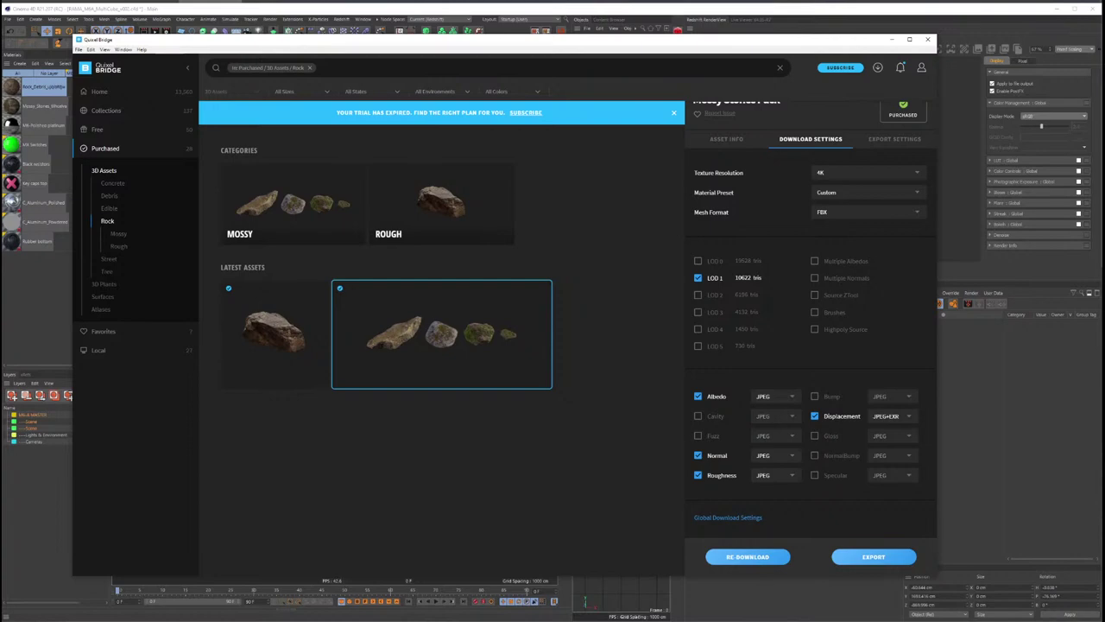
# Step: Check the YouTube Studio live stream in the browser, then return to Quixel Bridge
pyautogui.hotkey('alt', 'Tab')
pyautogui.click(502, 59)
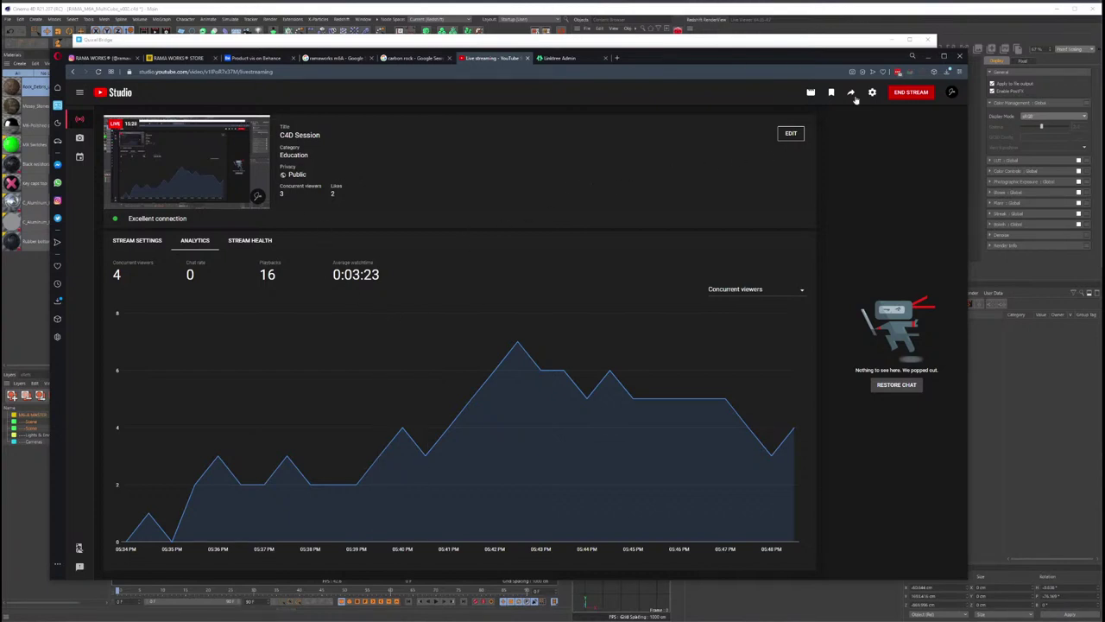
pyautogui.click(927, 57)
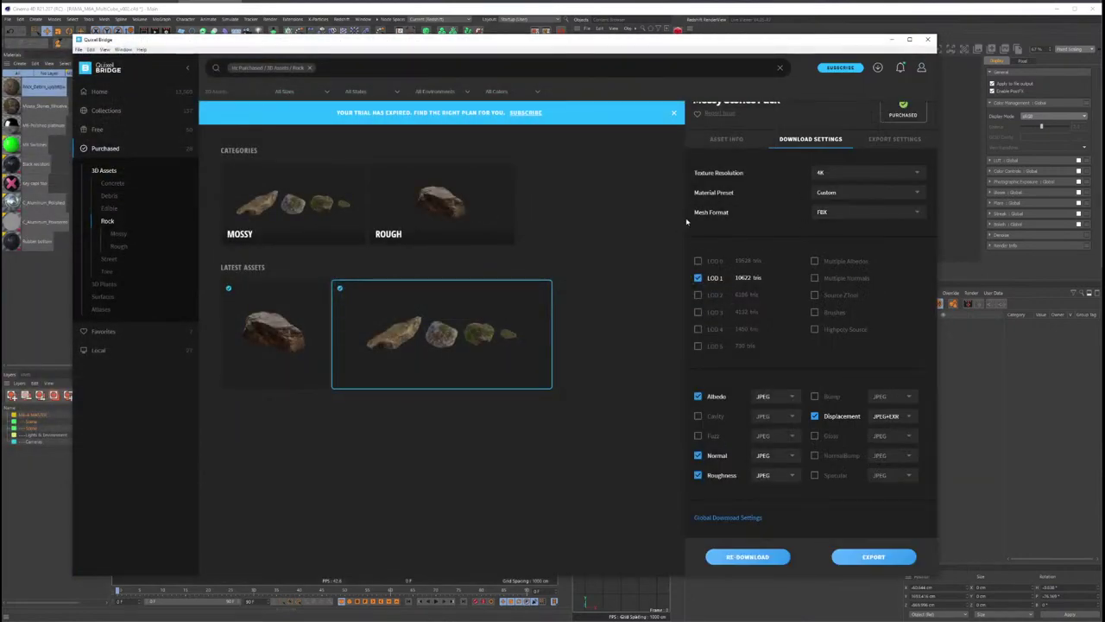
# Step: Export the Mossy Stones Pack to Cinema 4D at mesh LOD 1, then minimise Bridge
pyautogui.click(895, 138)
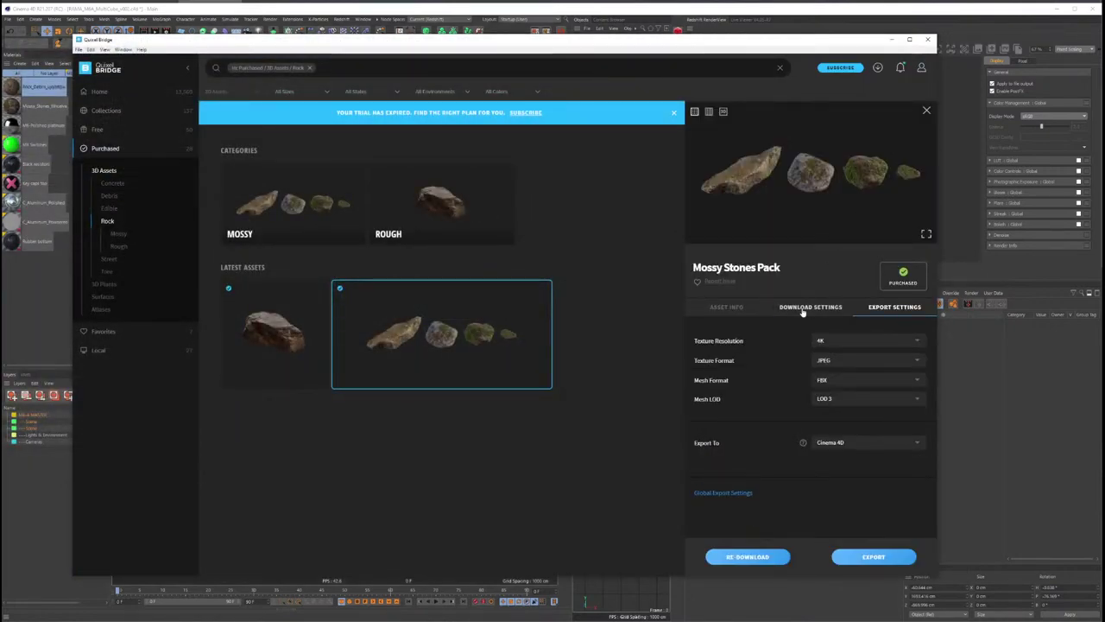
pyautogui.click(836, 401)
pyautogui.click(837, 420)
pyautogui.click(876, 557)
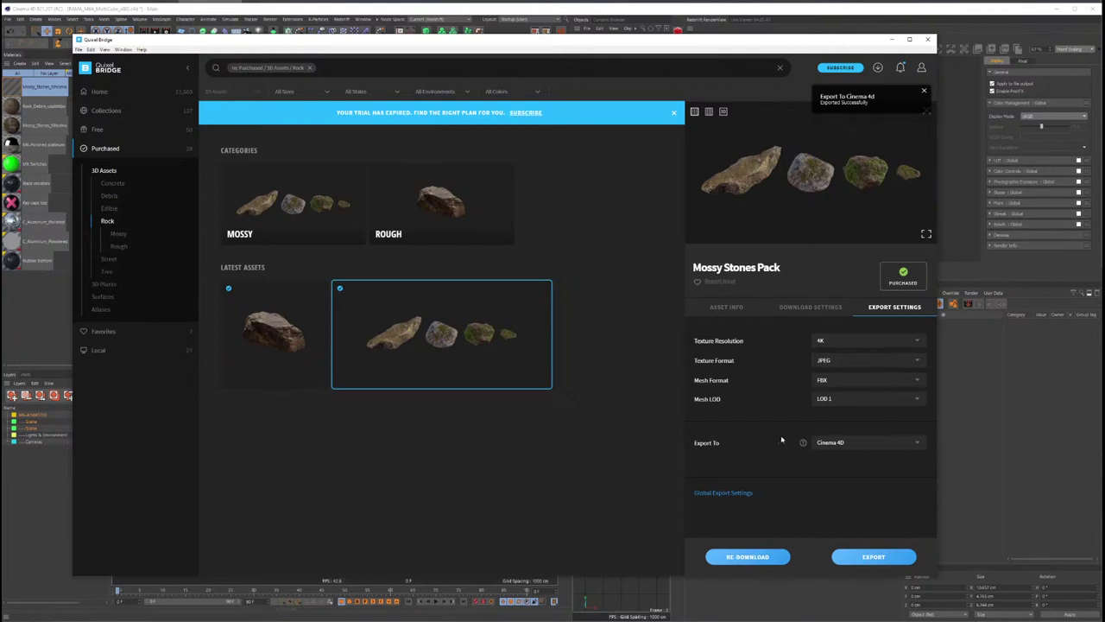
pyautogui.click(895, 42)
# Step: Widen the Object Manager and small camera view, orbit the main view, and select Camera
pyautogui.moveTo(670, 208); pyautogui.dragTo(694, 207)
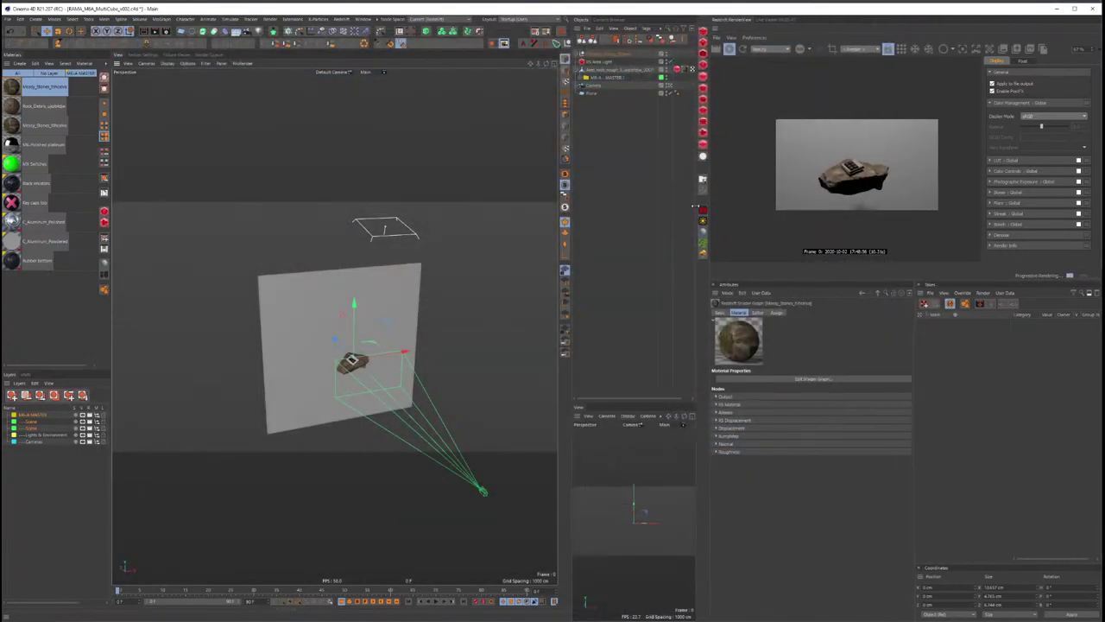
pyautogui.moveTo(575, 179); pyautogui.dragTo(559, 180)
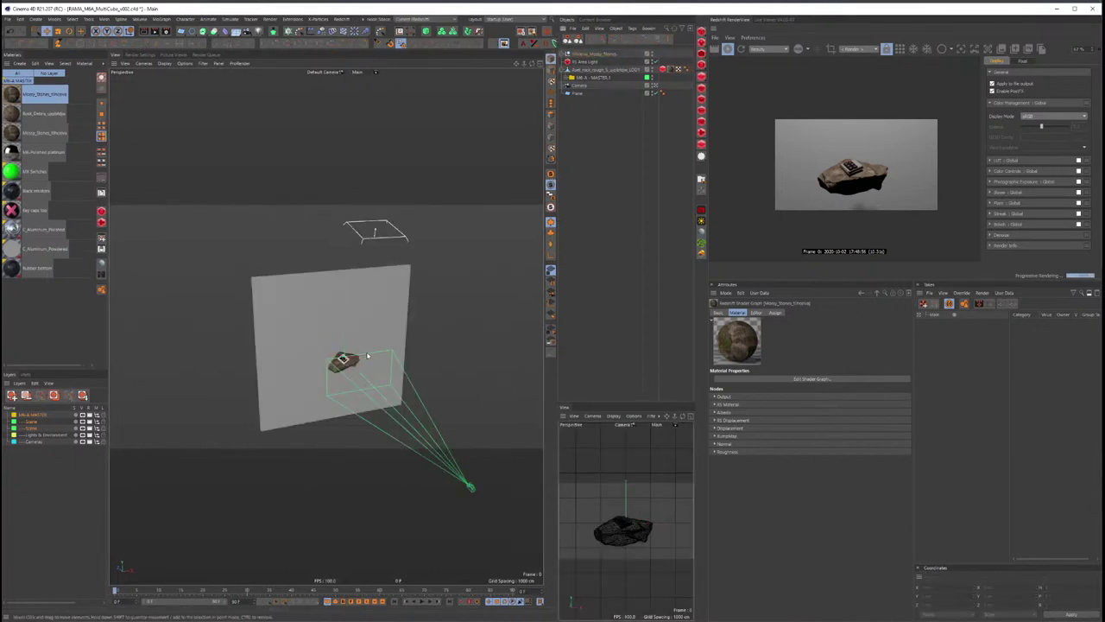
pyautogui.keyDown('alt'); pyautogui.moveTo(370, 360); pyautogui.dragTo(322, 356); pyautogui.keyUp('alt')
pyautogui.scroll(3, 321, 356)
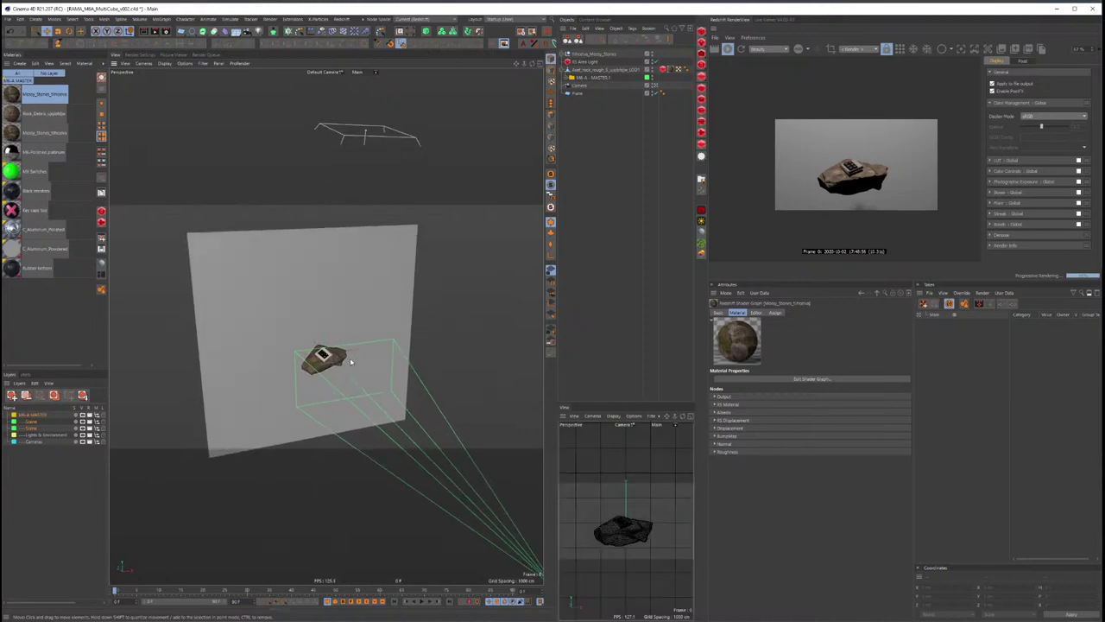
pyautogui.click(578, 86)
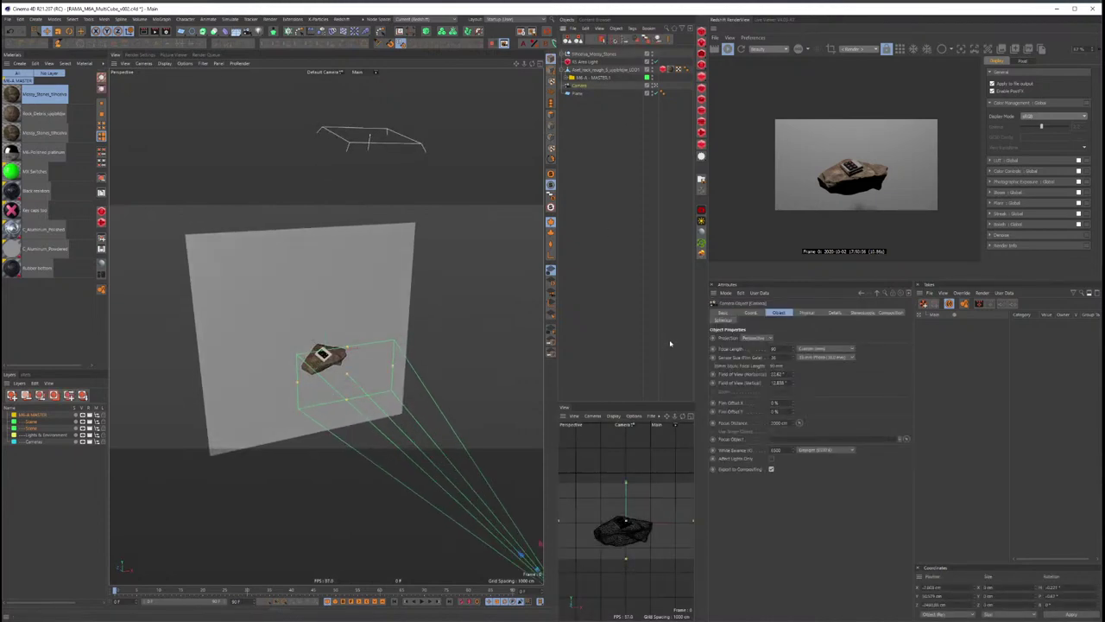
pyautogui.moveTo(694, 403); pyautogui.dragTo(701, 402)
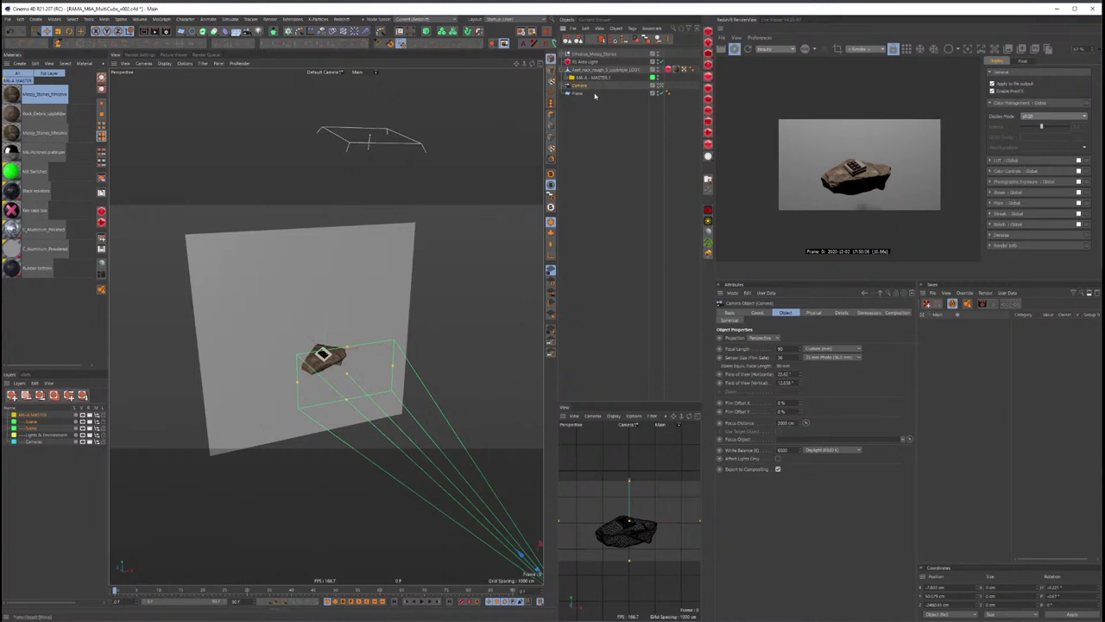
# Step: Frame the rock, try moving a piece of it, then undo the move
pyautogui.click(337, 355)
pyautogui.press('o')
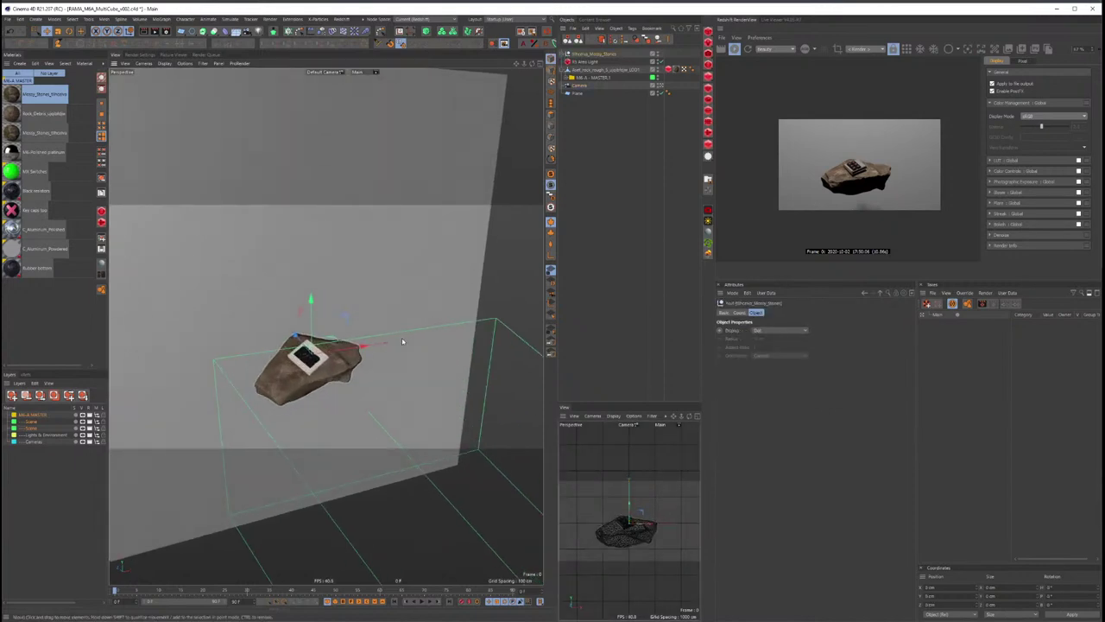
pyautogui.press('t')
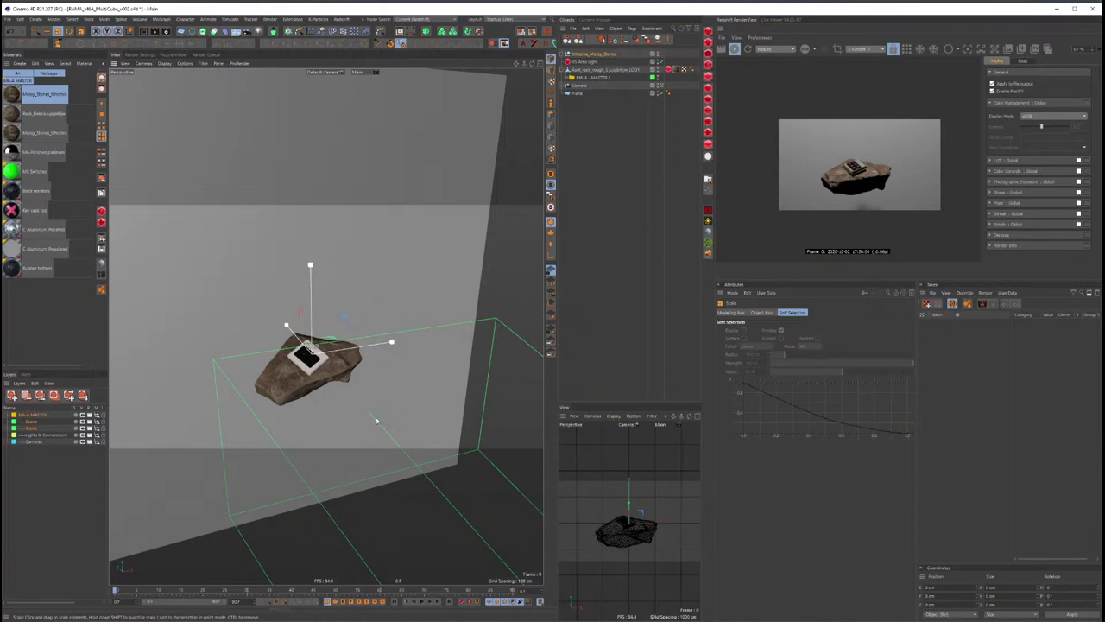
pyautogui.press('e')
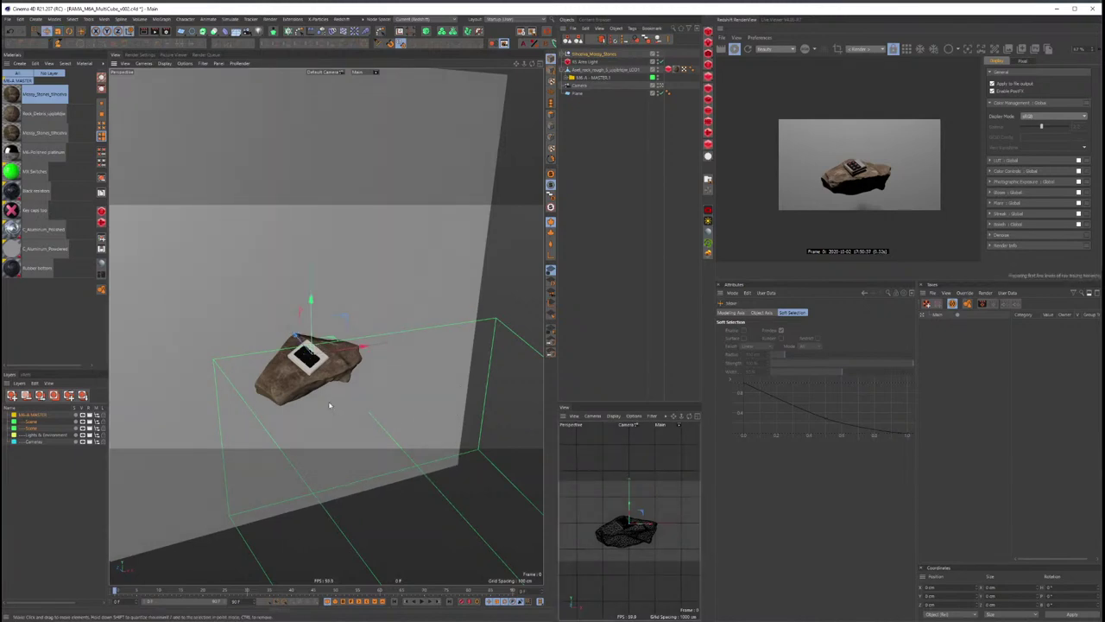
pyautogui.moveTo(329, 405)
pyautogui.mouseDown()
pyautogui.moveTo(329, 377)
pyautogui.moveTo(438, 351)
pyautogui.mouseUp()
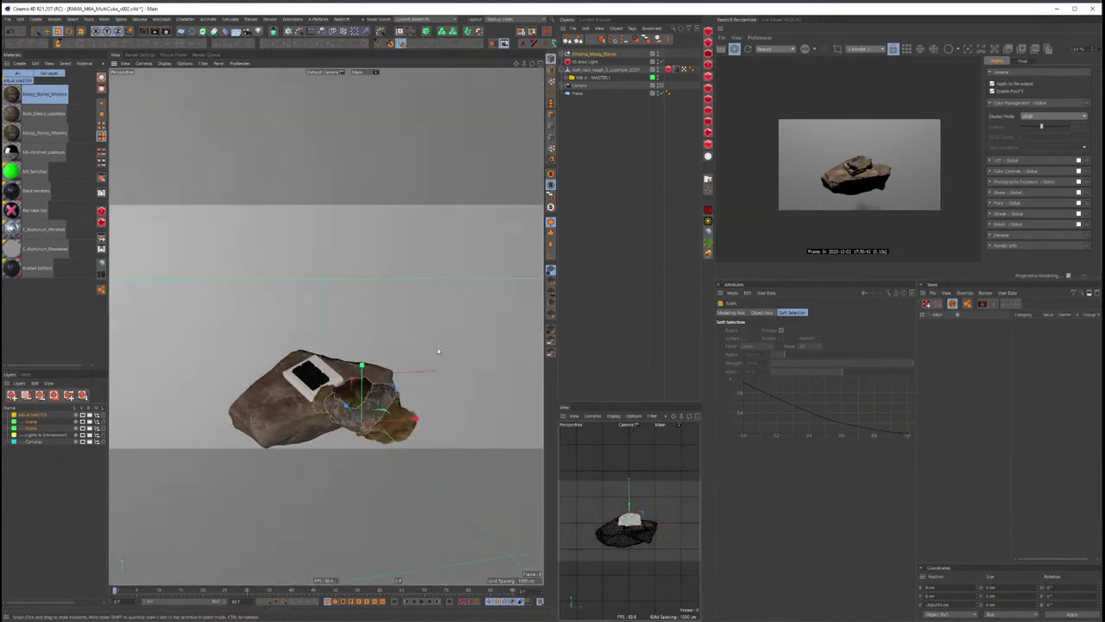
pyautogui.hotkey('ctrl', 'z')
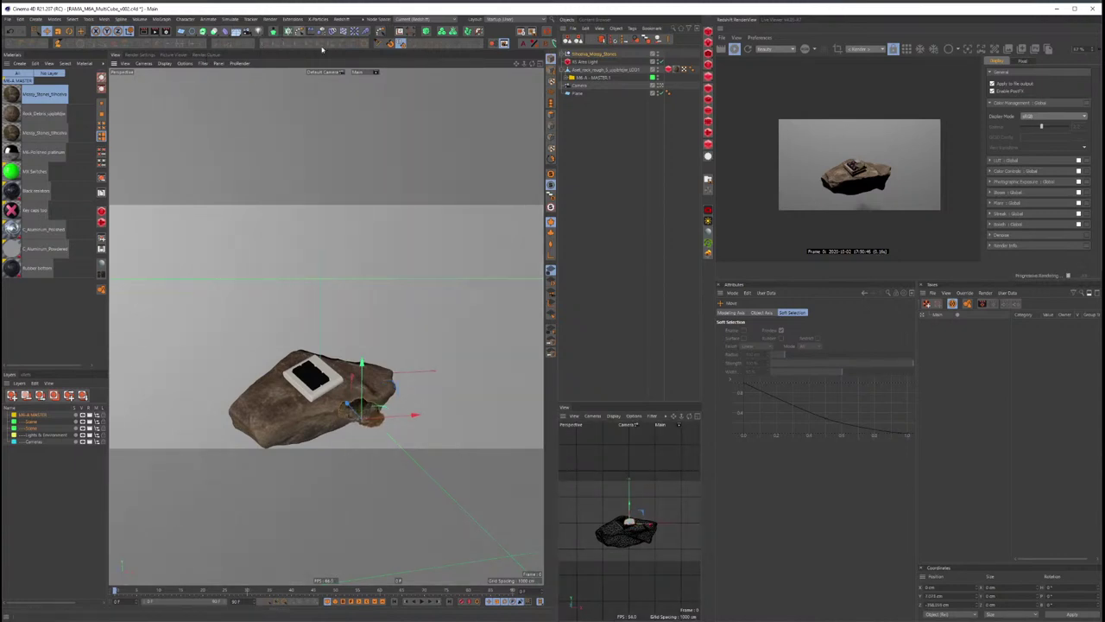
# Step: Place the Rhoma_Mossy_Stones group under a new Cloner and look over its Mode options
pyautogui.click(566, 55)
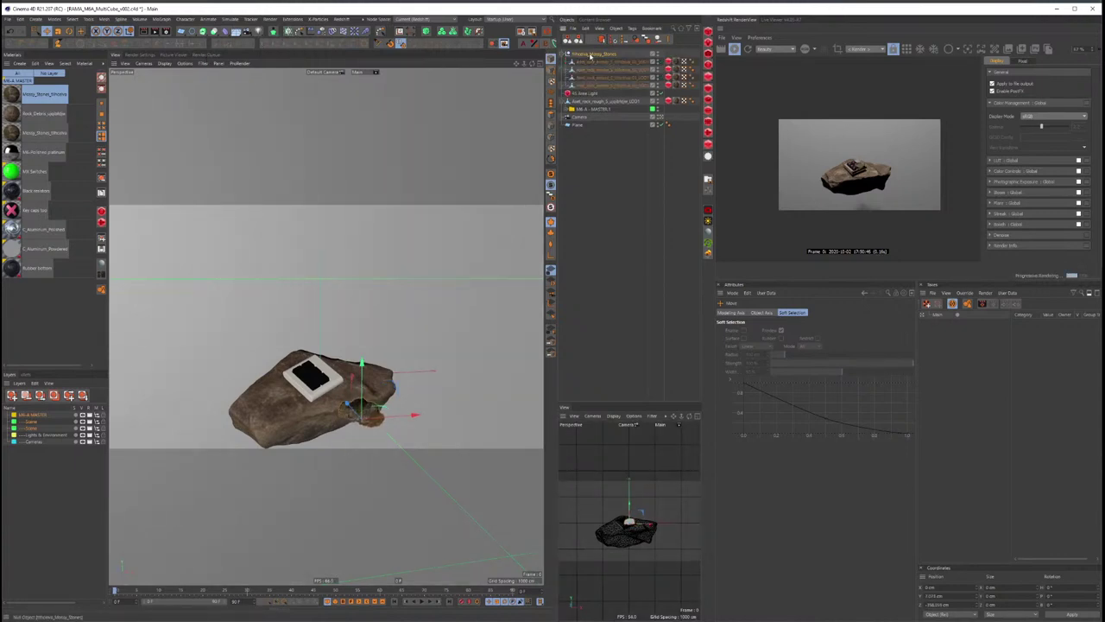
pyautogui.keyDown('alt'); pyautogui.click(293, 32); pyautogui.keyUp('alt')
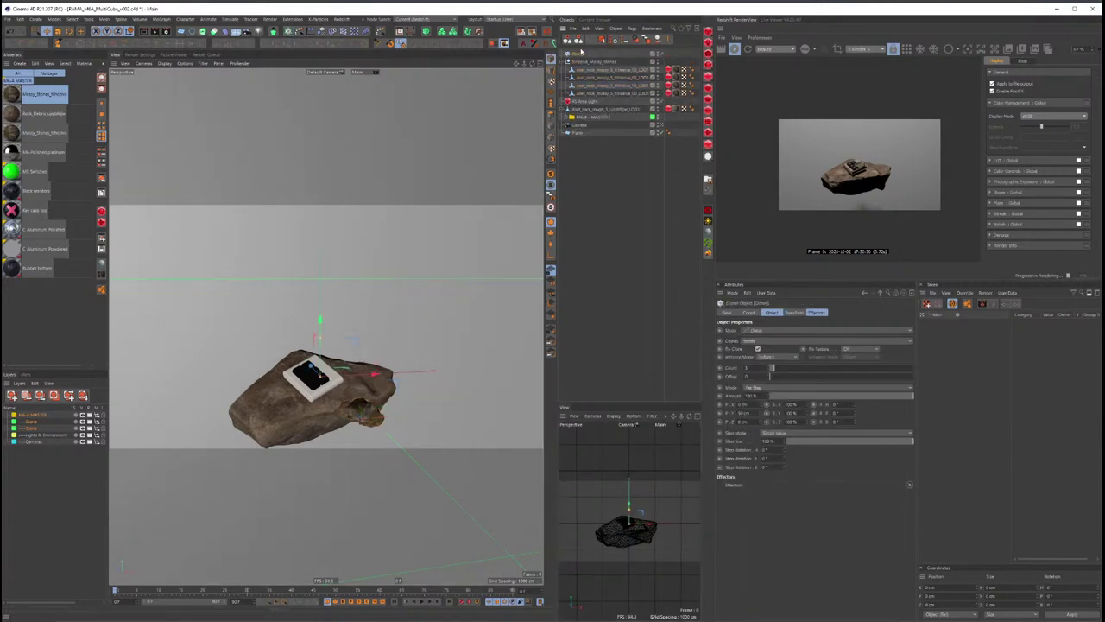
pyautogui.moveTo(585, 69)
pyautogui.mouseDown()
pyautogui.moveTo(588, 93)
pyautogui.moveTo(578, 62)
pyautogui.mouseUp()
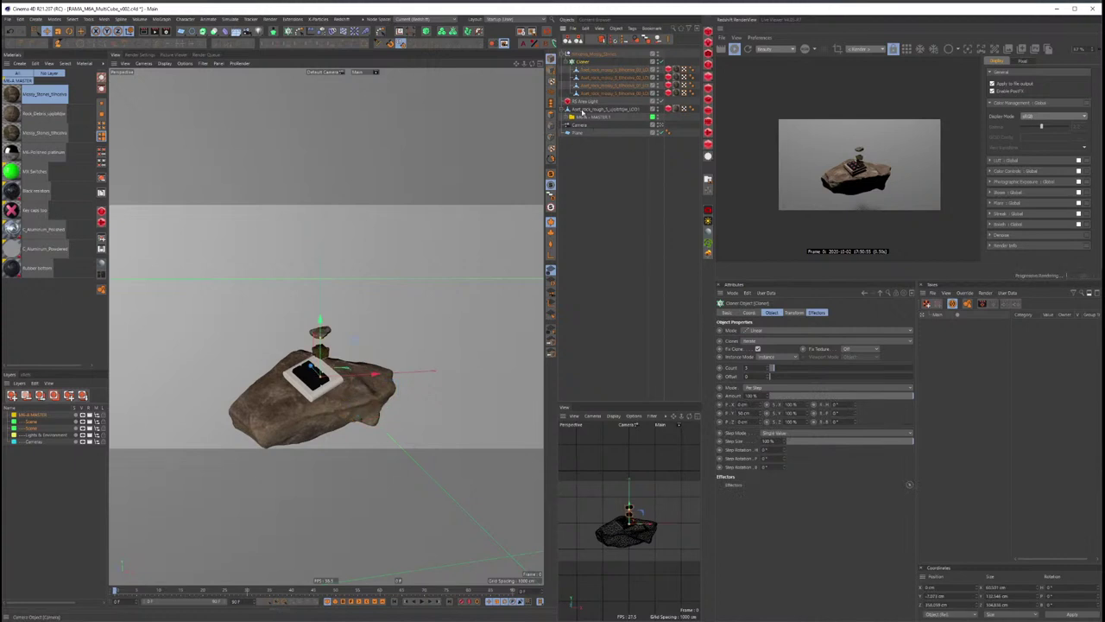
pyautogui.click(777, 331)
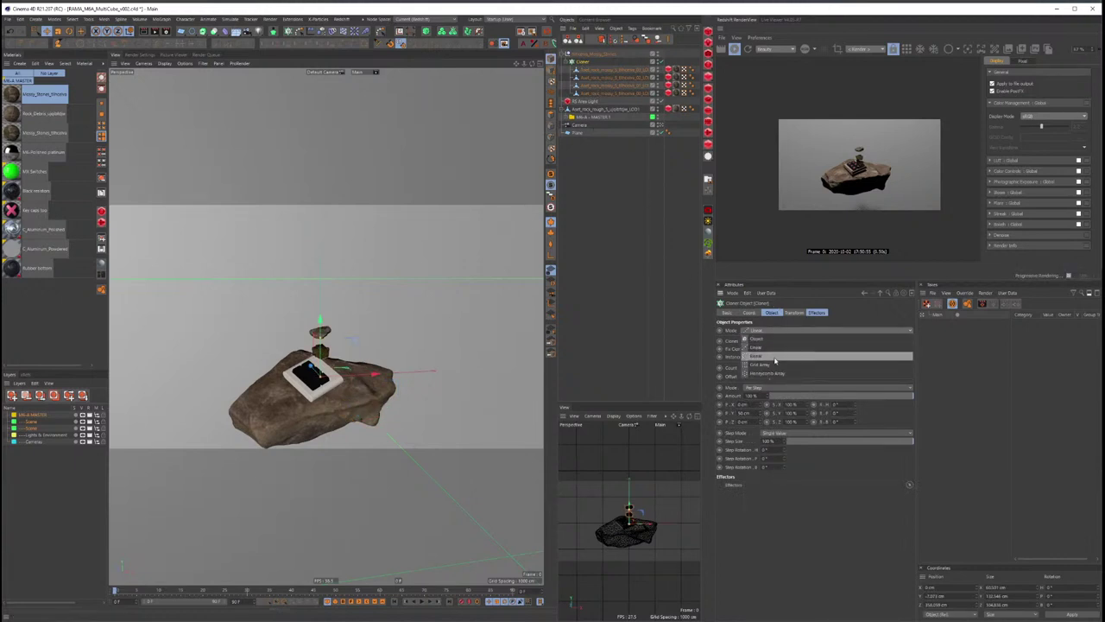
pyautogui.click(774, 356)
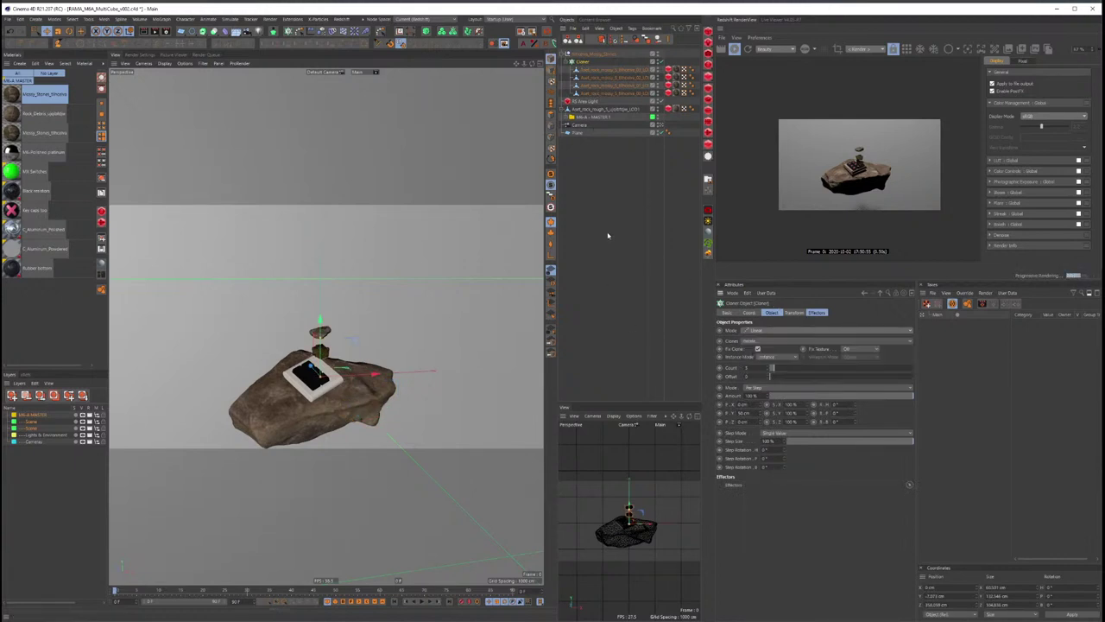
pyautogui.click(605, 234)
pyautogui.moveTo(182, 32); pyautogui.dragTo(206, 80)
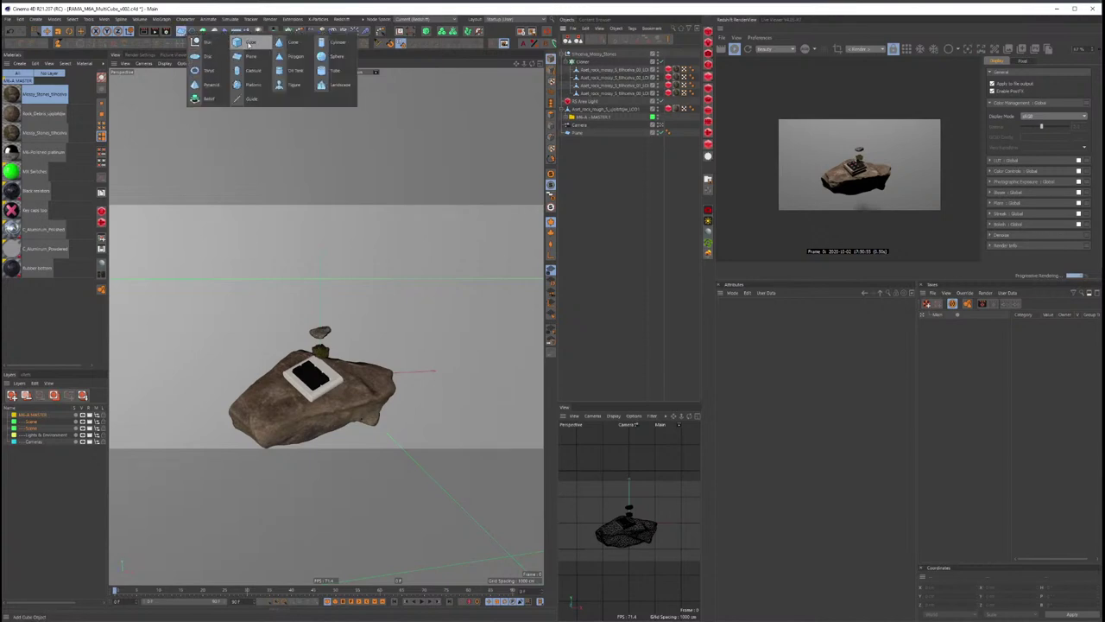
# Step: Add a Cube, scale it up to enclose the scene, and hide it
pyautogui.click(242, 41)
pyautogui.press('t')
pyautogui.moveTo(314, 337)
pyautogui.mouseDown()
pyautogui.moveTo(336, 384)
pyautogui.moveTo(321, 375)
pyautogui.moveTo(444, 288)
pyautogui.mouseUp()
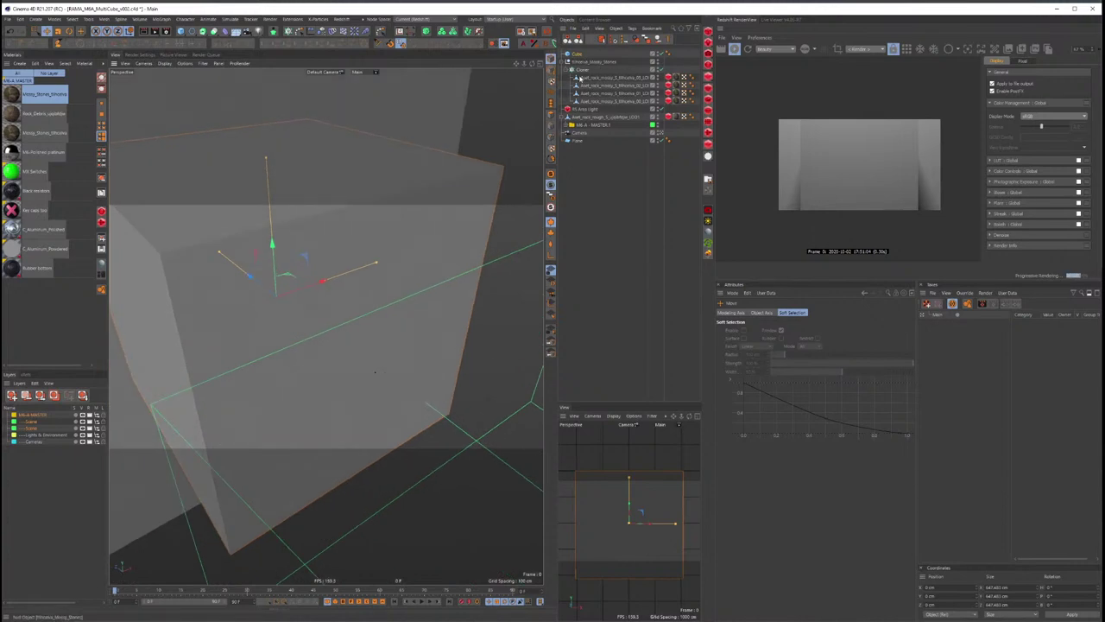
pyautogui.click(583, 69)
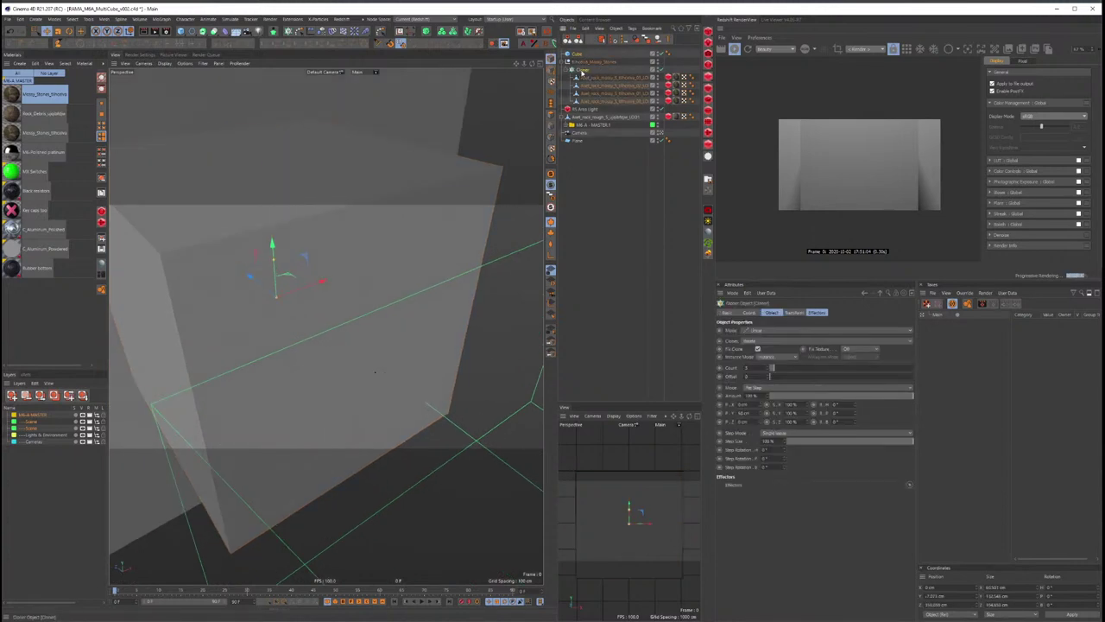
pyautogui.click(657, 56)
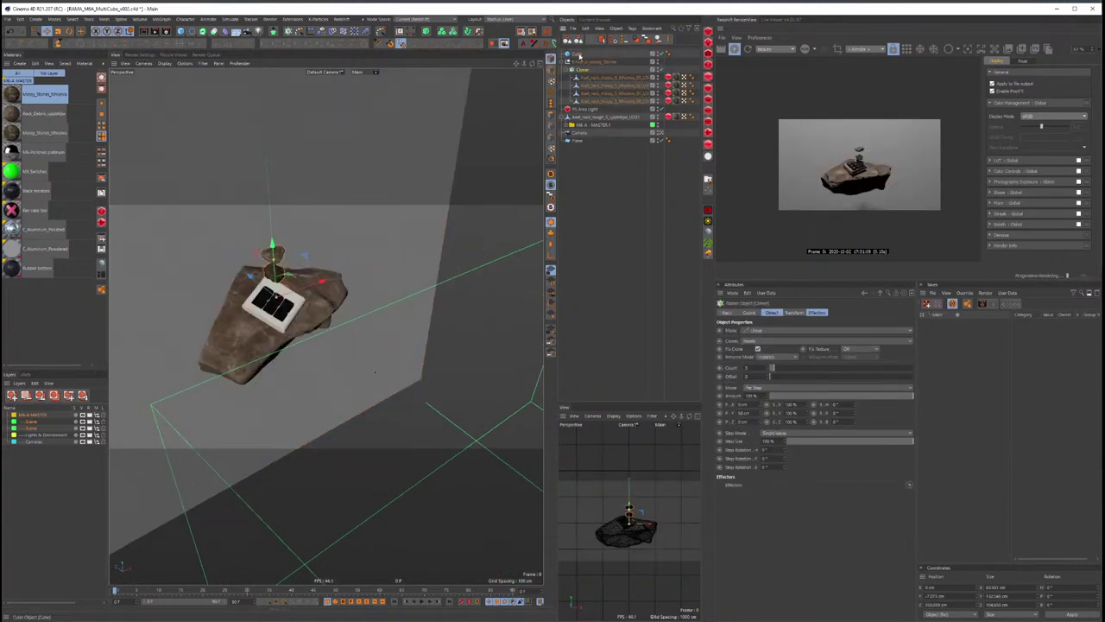
# Step: Set the stone Cloner to Object mode on the cube, then add a Sphere
pyautogui.click(755, 331)
pyautogui.click(755, 322)
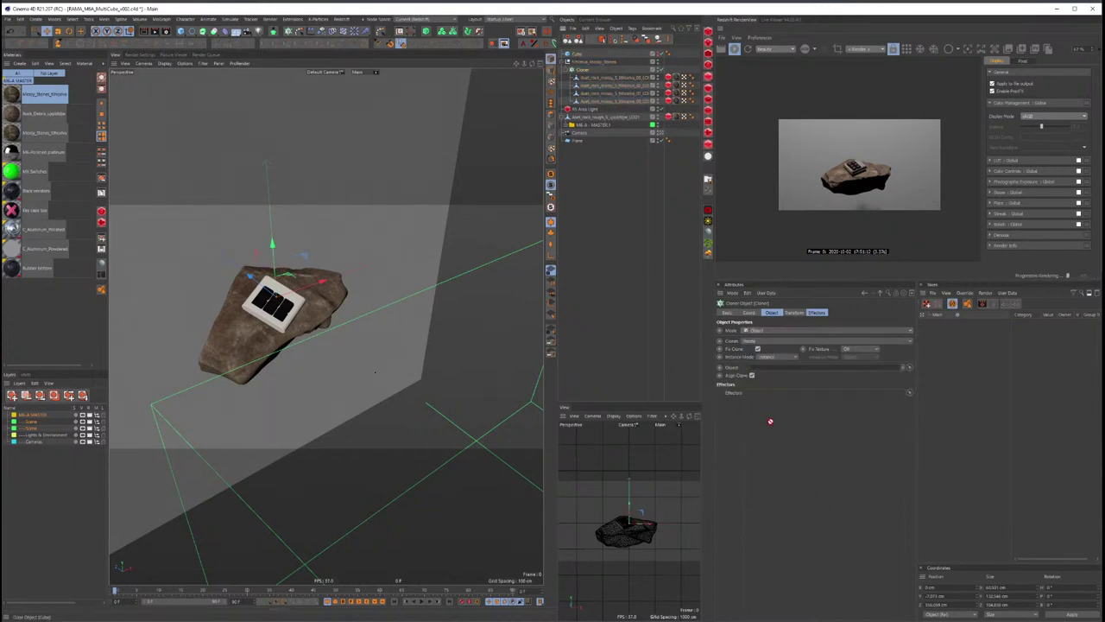
pyautogui.click(773, 313)
pyautogui.scroll(3, 245, 290)
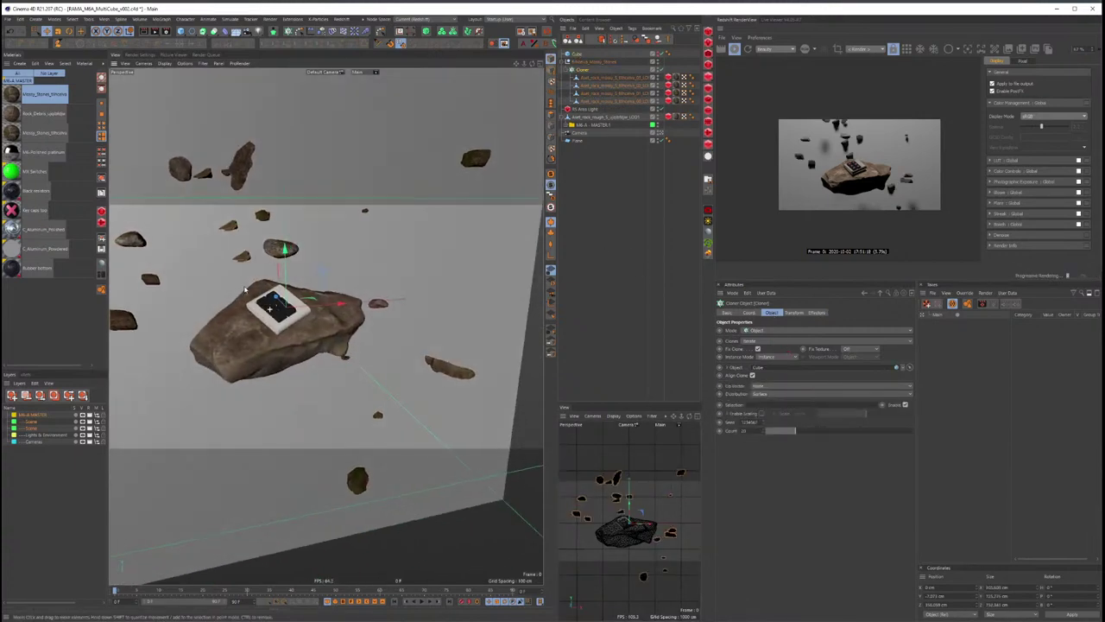
pyautogui.scroll(-3, 245, 290)
pyautogui.moveTo(245, 290)
pyautogui.keyDown('alt'); pyautogui.mouseDown()
pyautogui.moveTo(297, 345)
pyautogui.moveTo(259, 336)
pyautogui.mouseUp(); pyautogui.keyUp('alt')
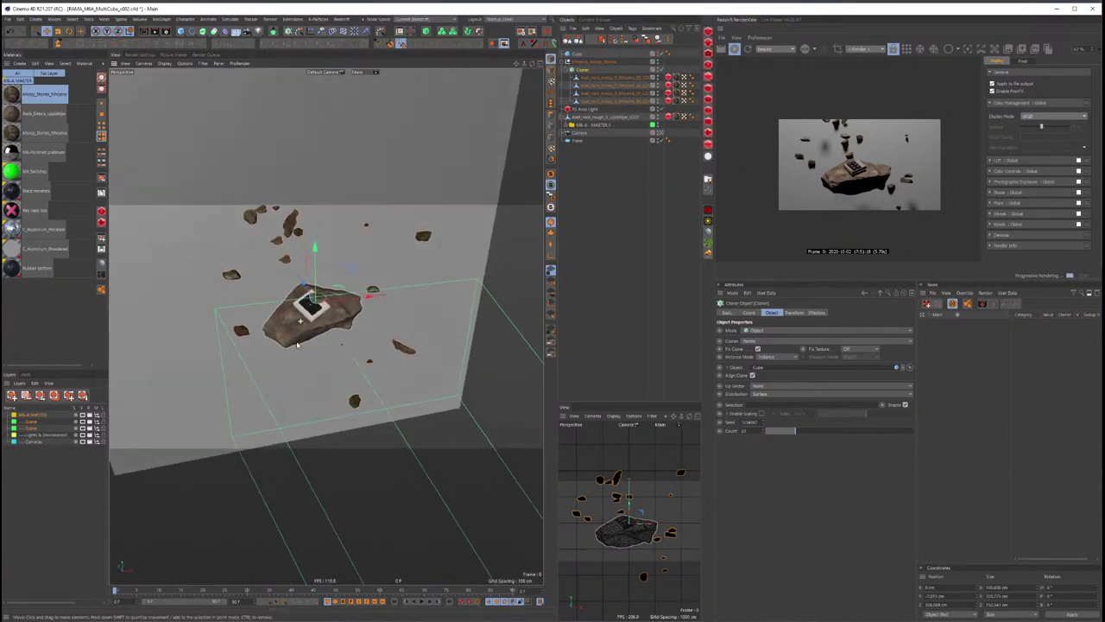
pyautogui.click(181, 31)
pyautogui.click(330, 81)
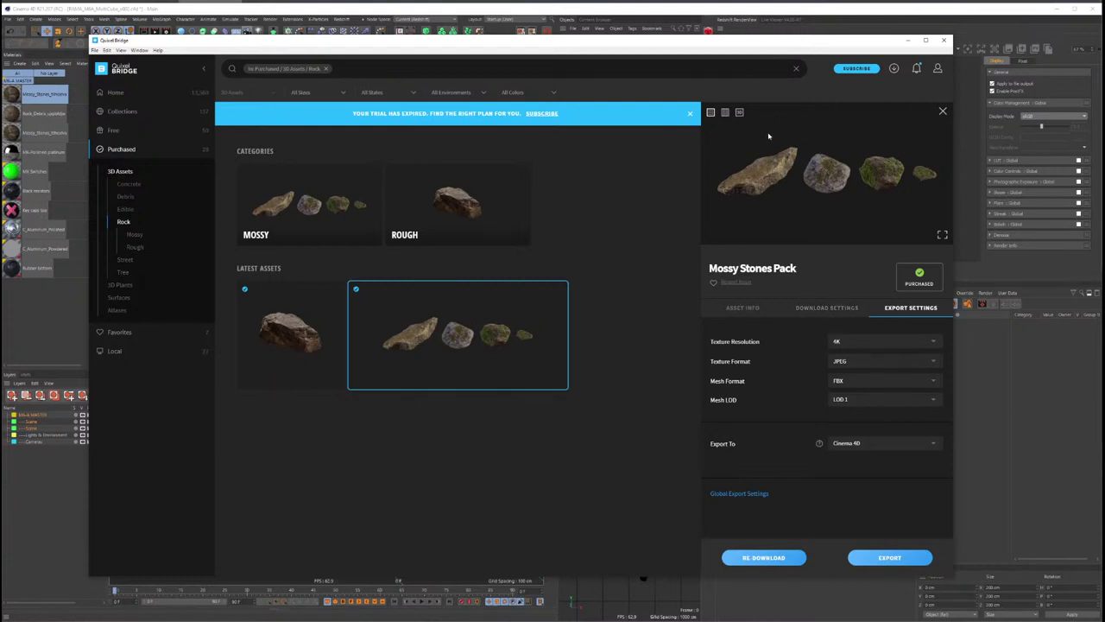
# Step: Check the Mossy Stones Pack Export Settings tab, then minimise Quixel Bridge
pyautogui.click(917, 558)
pyautogui.click(911, 42)
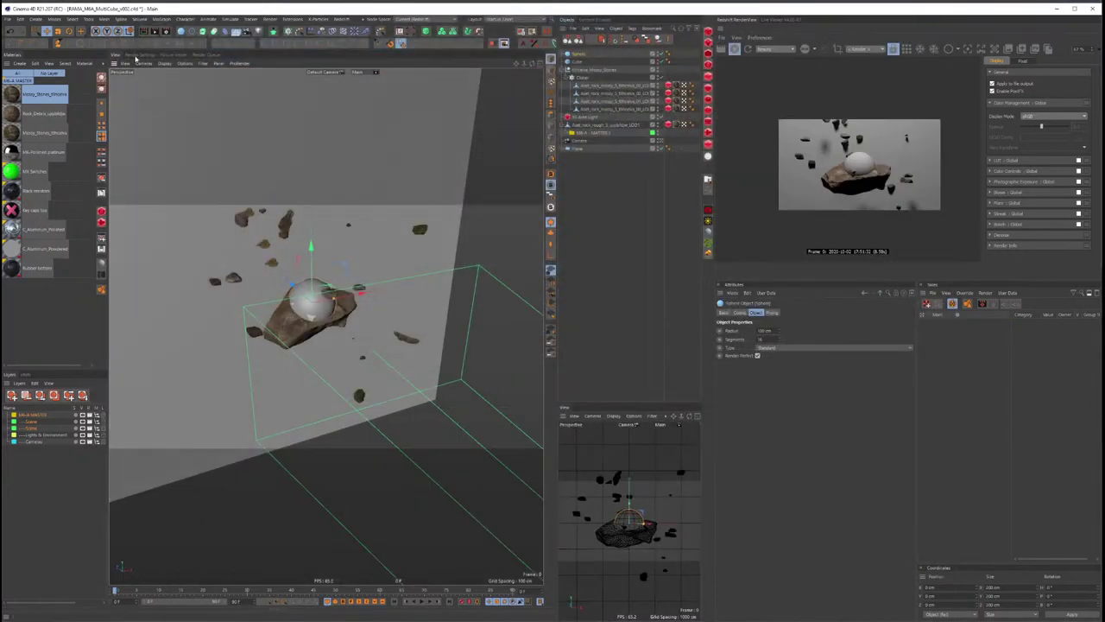
# Step: Peek at Render Settings, then close the RenderView's settings side panel
pyautogui.click(136, 57)
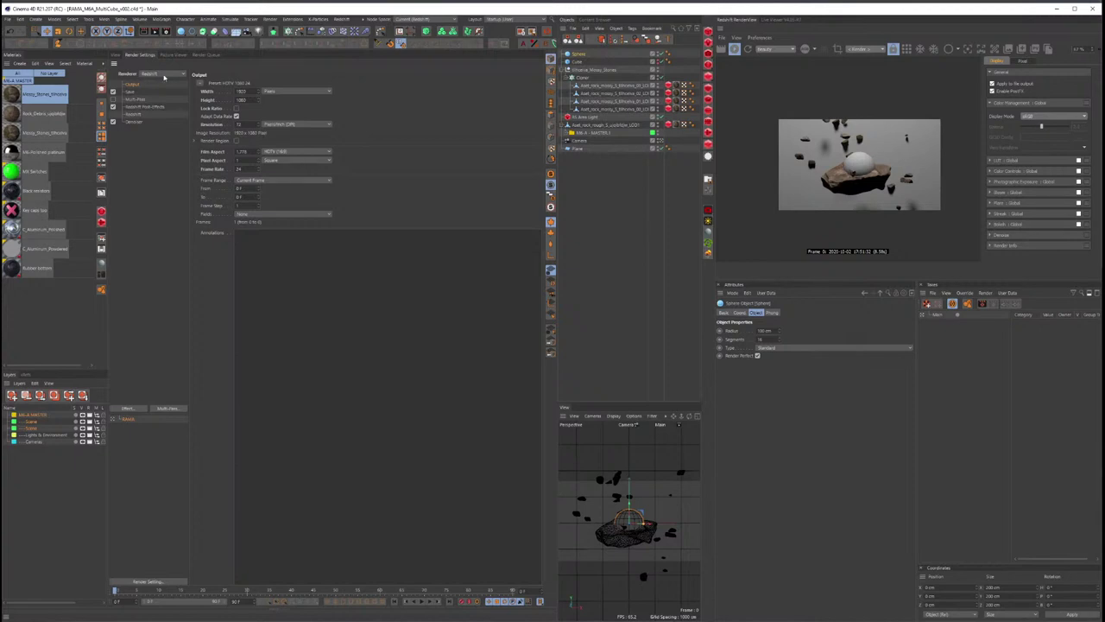
pyautogui.click(118, 57)
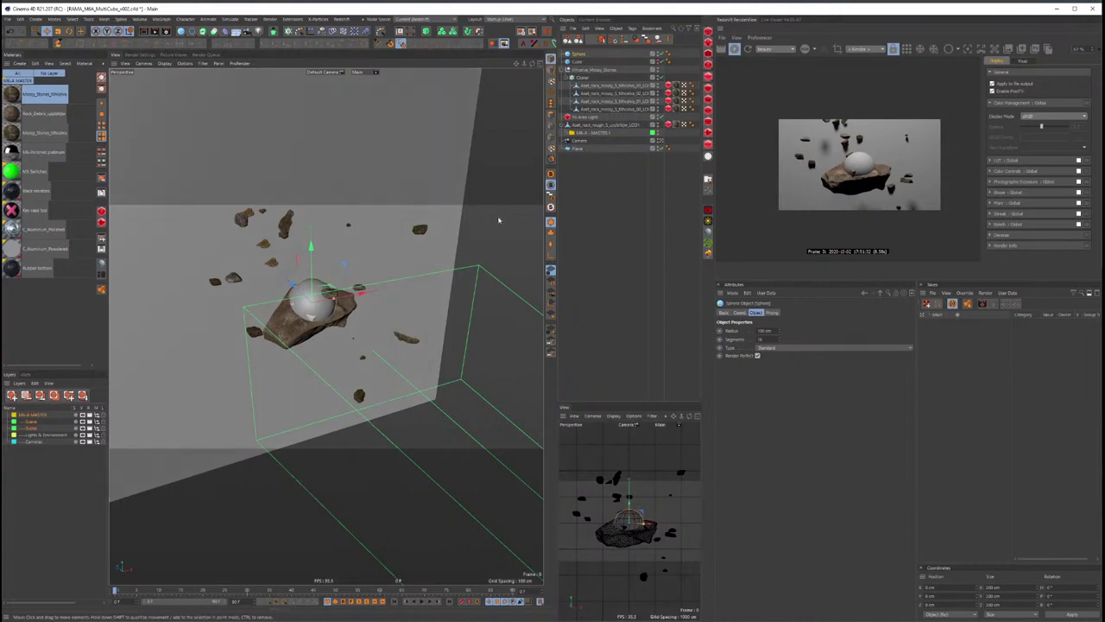
pyautogui.moveTo(710, 148); pyautogui.dragTo(760, 149)
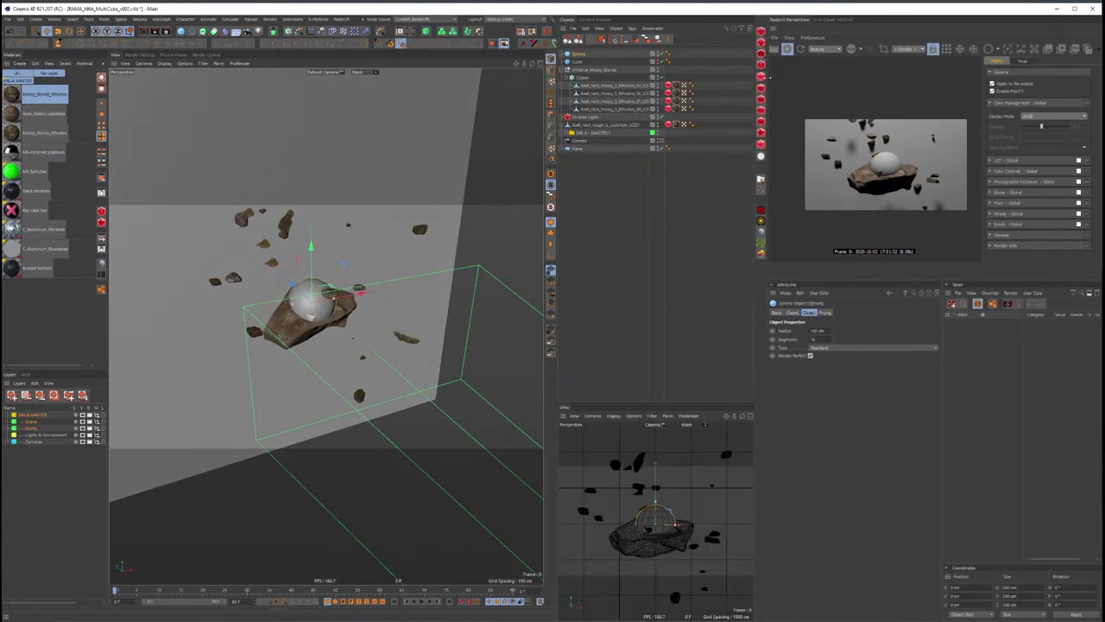
pyautogui.moveTo(765, 76); pyautogui.dragTo(652, 77)
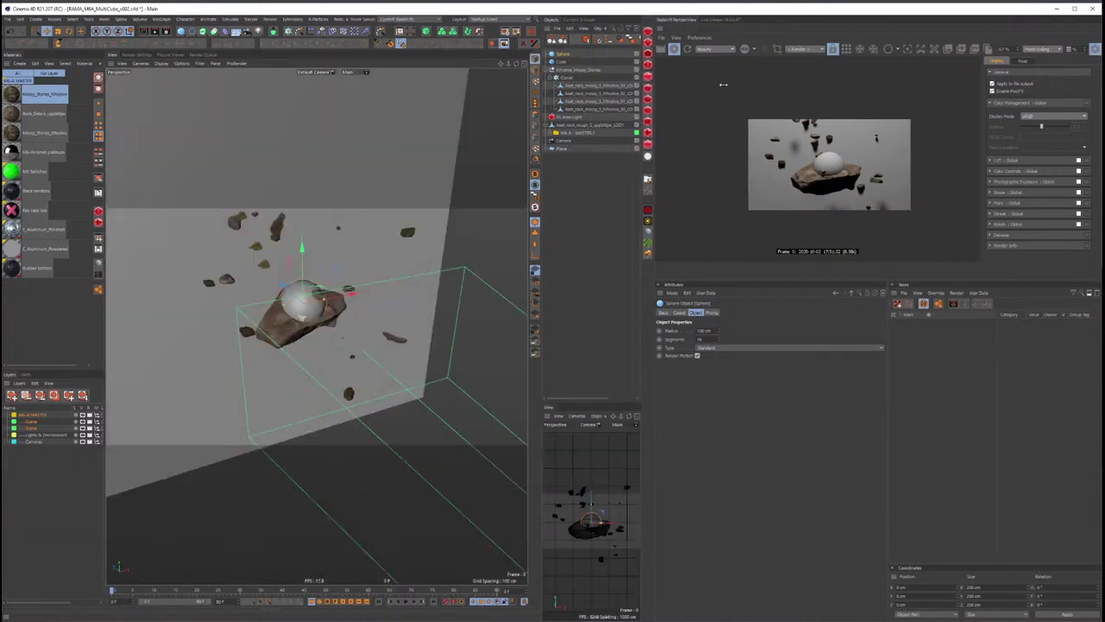
pyautogui.click(1094, 48)
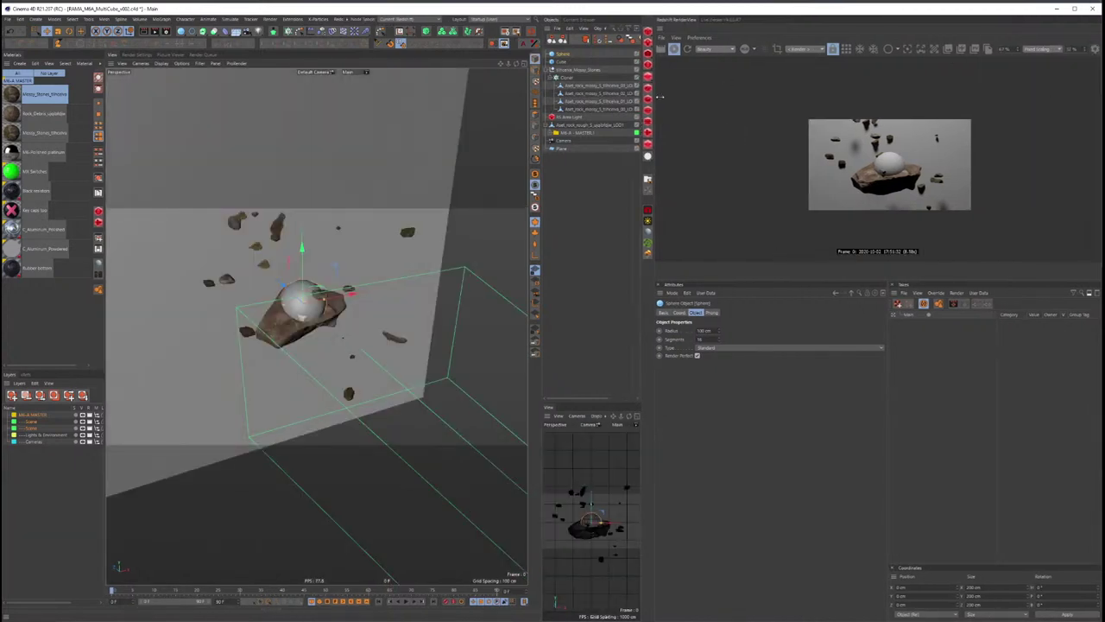
# Step: Widen the Object Manager, its name column and the 3D viewport, then deselect the sphere
pyautogui.moveTo(656, 97); pyautogui.dragTo(768, 98)
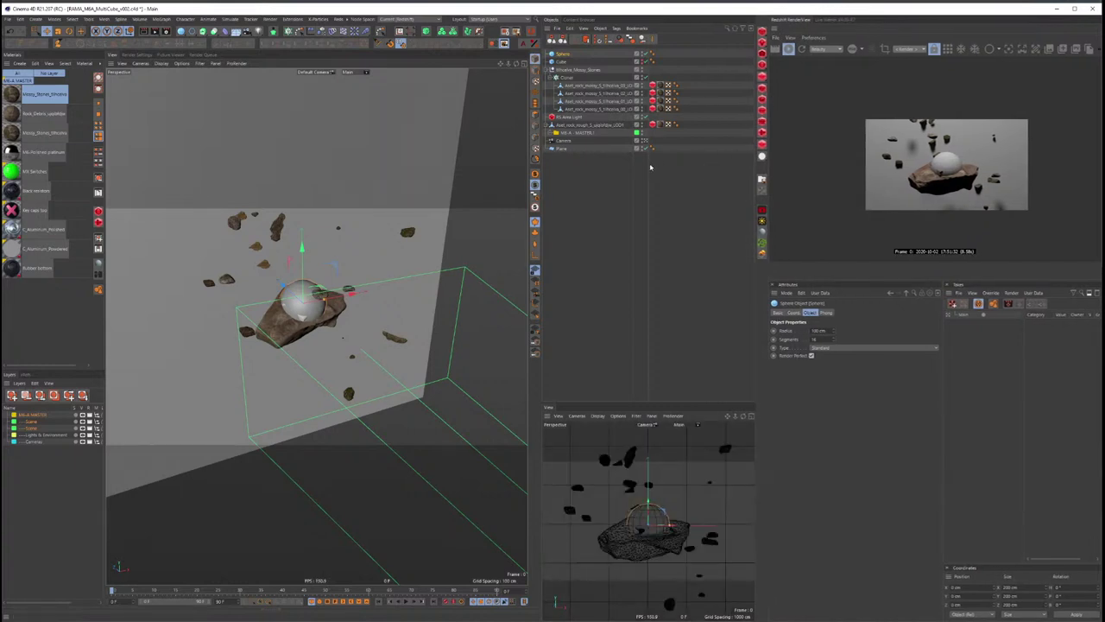
pyautogui.moveTo(650, 166); pyautogui.dragTo(680, 166)
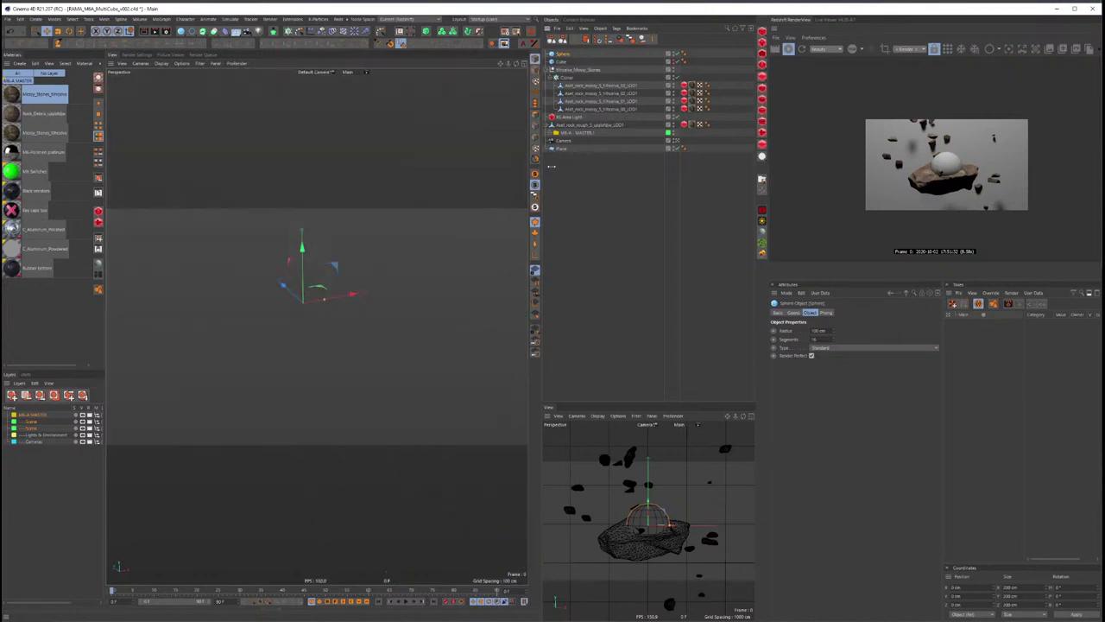
pyautogui.moveTo(533, 171); pyautogui.dragTo(577, 168)
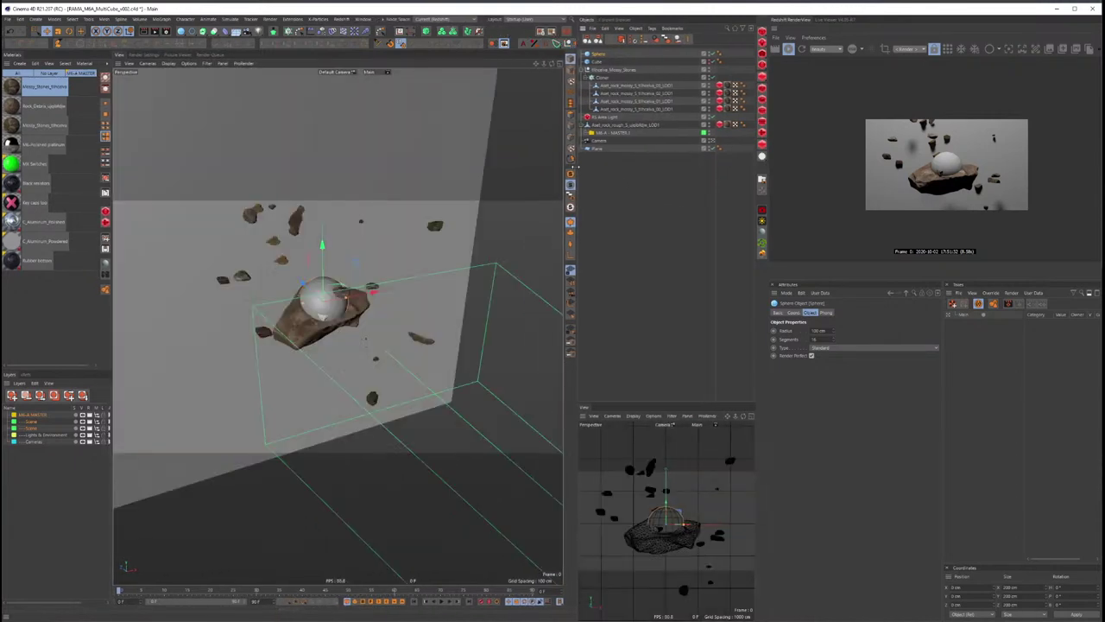
pyautogui.click(609, 173)
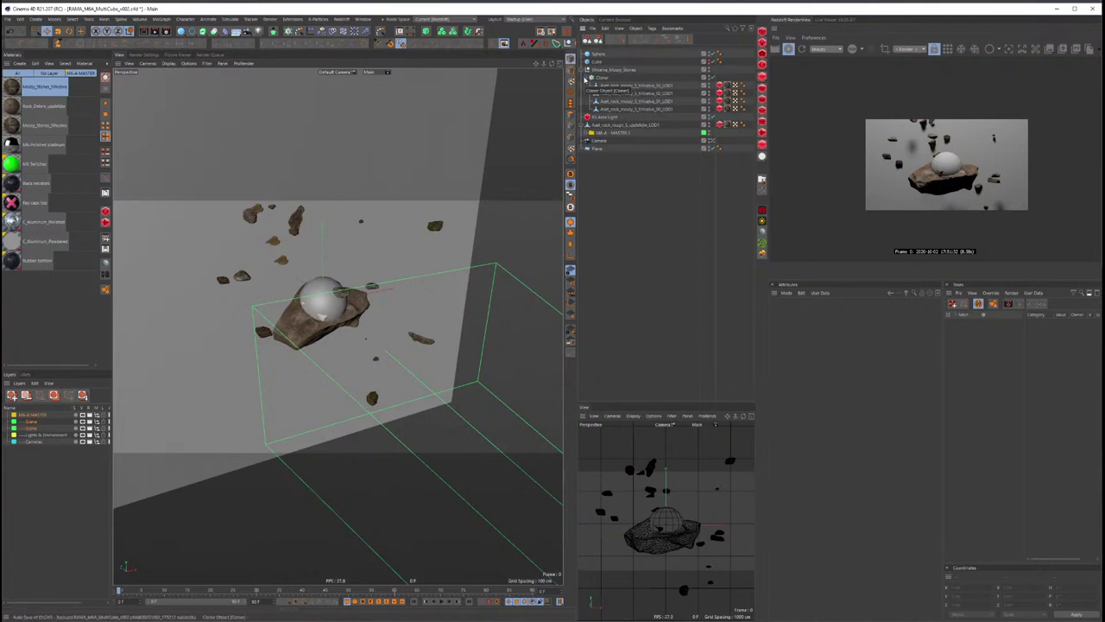
# Step: Scale the hidden cube from about 547 to 772.447 cm per side
pyautogui.keyDown('alt'); pyautogui.moveTo(518, 216); pyautogui.dragTo(481, 209); pyautogui.keyUp('alt')
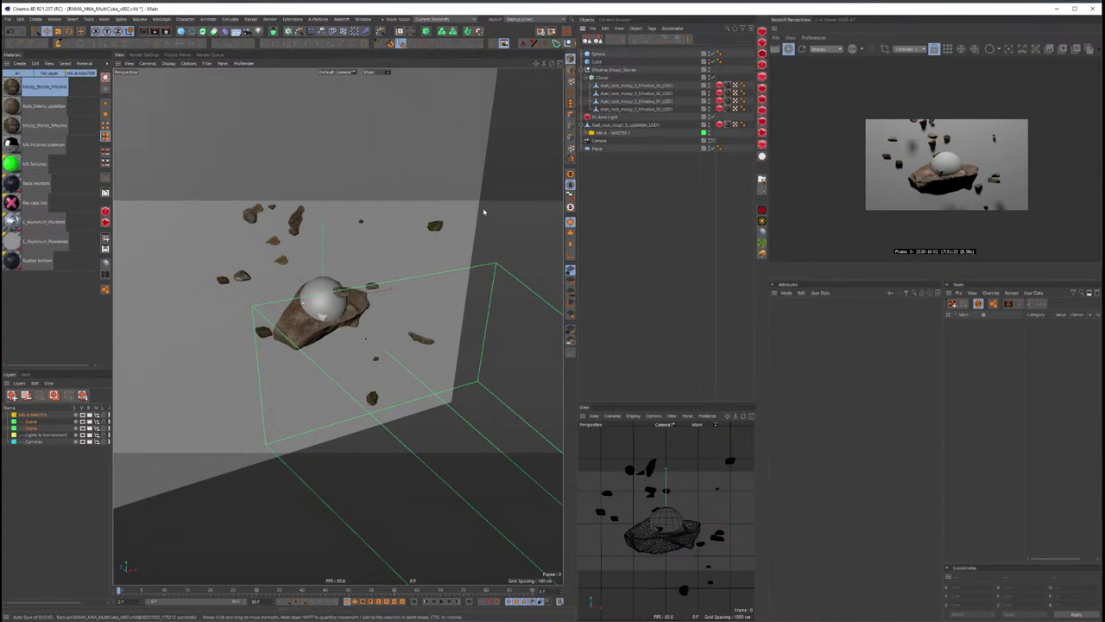
pyautogui.moveTo(432, 266)
pyautogui.keyDown('alt'); pyautogui.mouseDown()
pyautogui.moveTo(371, 286)
pyautogui.moveTo(404, 357)
pyautogui.mouseUp(); pyautogui.keyUp('alt')
pyautogui.click(381, 300)
pyautogui.press('t')
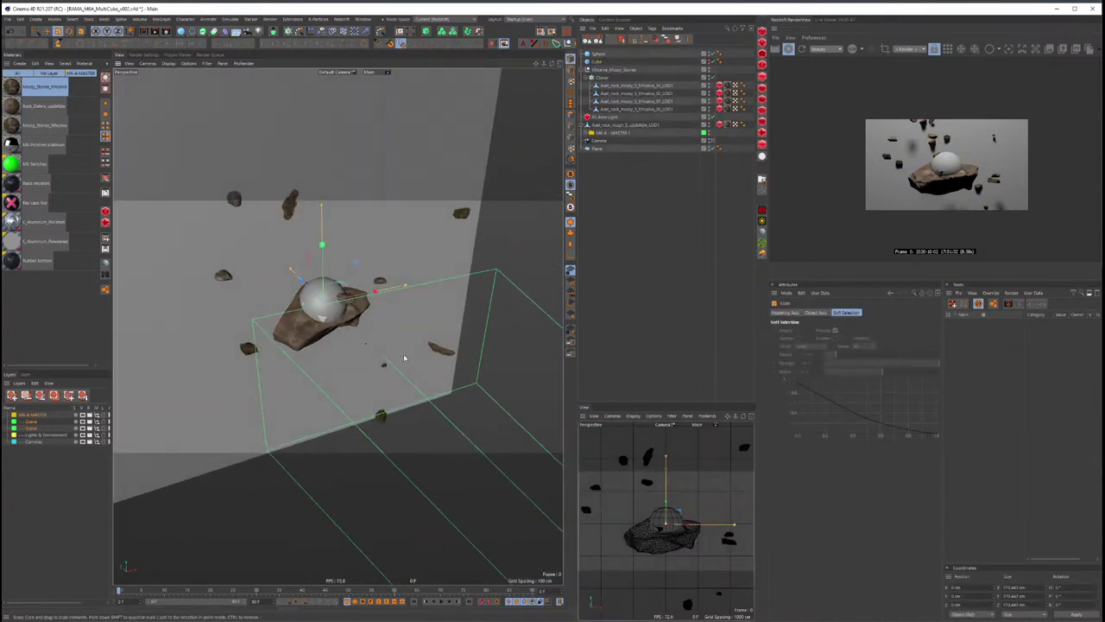
pyautogui.moveTo(595, 62)
pyautogui.mouseDown()
pyautogui.moveTo(604, 81)
pyautogui.moveTo(602, 54)
pyautogui.mouseUp()
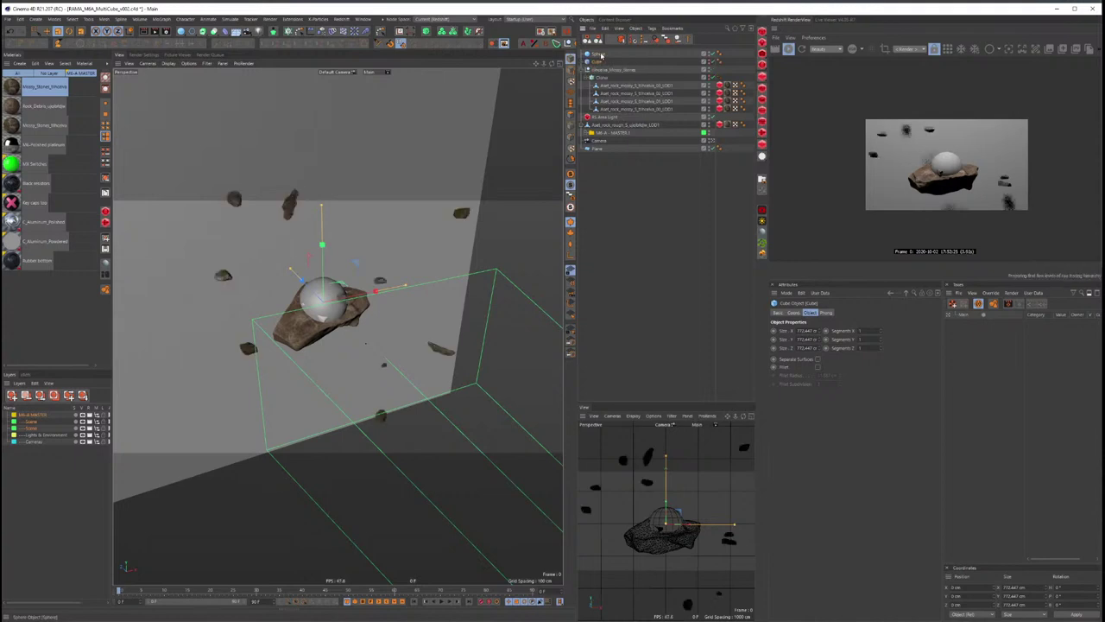
# Step: Put the Sphere inside the stone Cloner and shrink it to small balls
pyautogui.moveTo(602, 63); pyautogui.dragTo(622, 83)
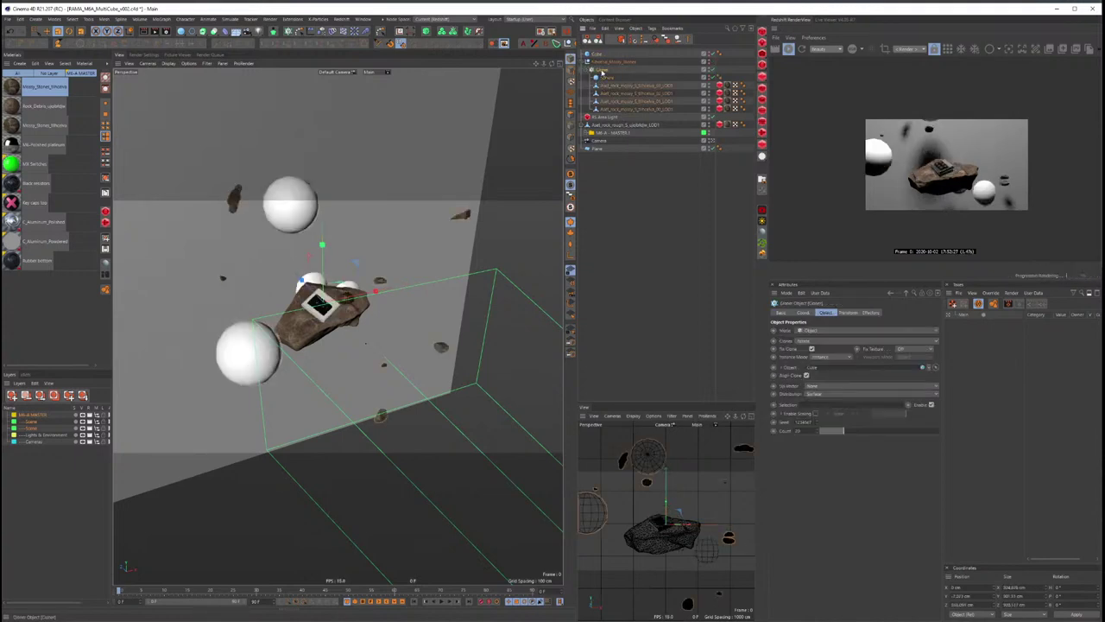
pyautogui.click(604, 78)
pyautogui.moveTo(432, 216); pyautogui.dragTo(377, 264)
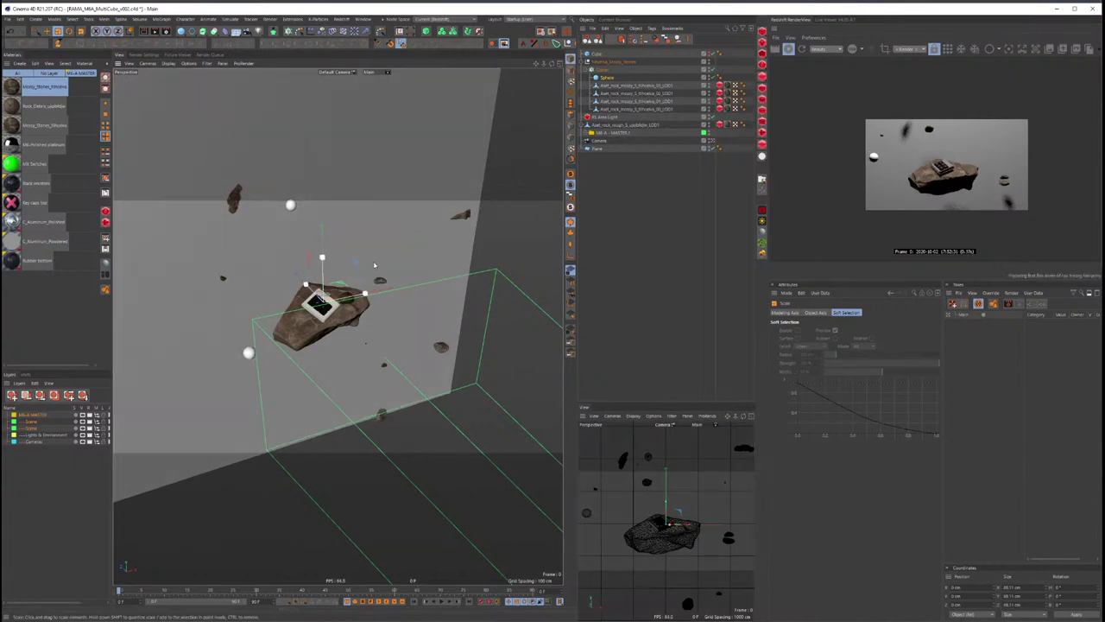
pyautogui.press('e')
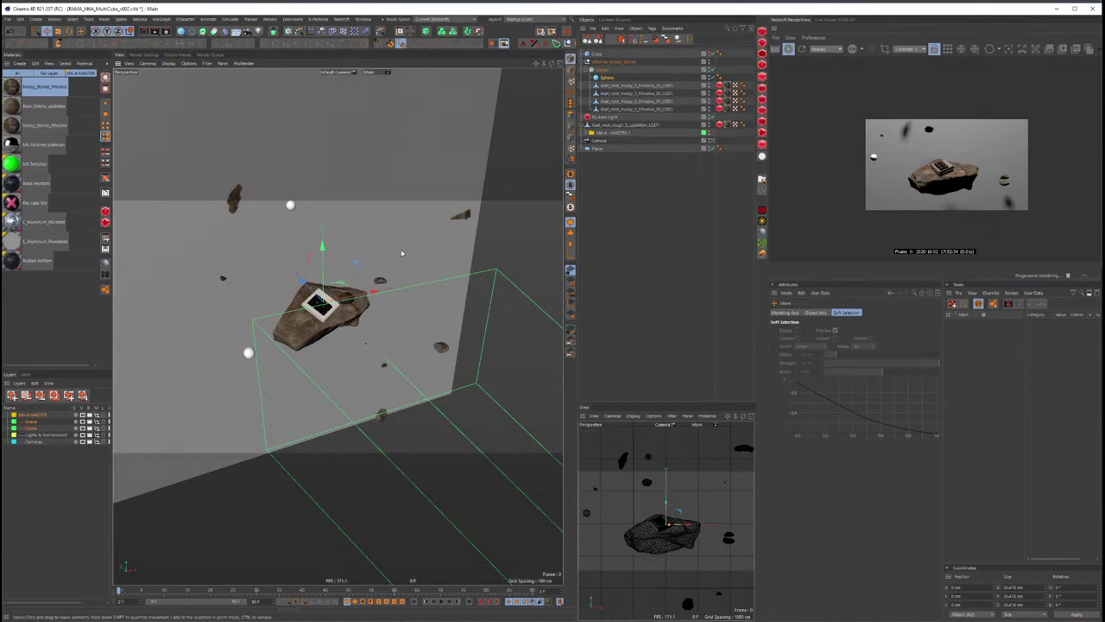
pyautogui.moveTo(368, 271)
pyautogui.keyDown('alt'); pyautogui.mouseDown()
pyautogui.moveTo(376, 324)
pyautogui.moveTo(388, 328)
pyautogui.mouseUp(); pyautogui.keyUp('alt')
# Step: Raise the Cloner's clone count from 20 to 40
pyautogui.click(472, 339)
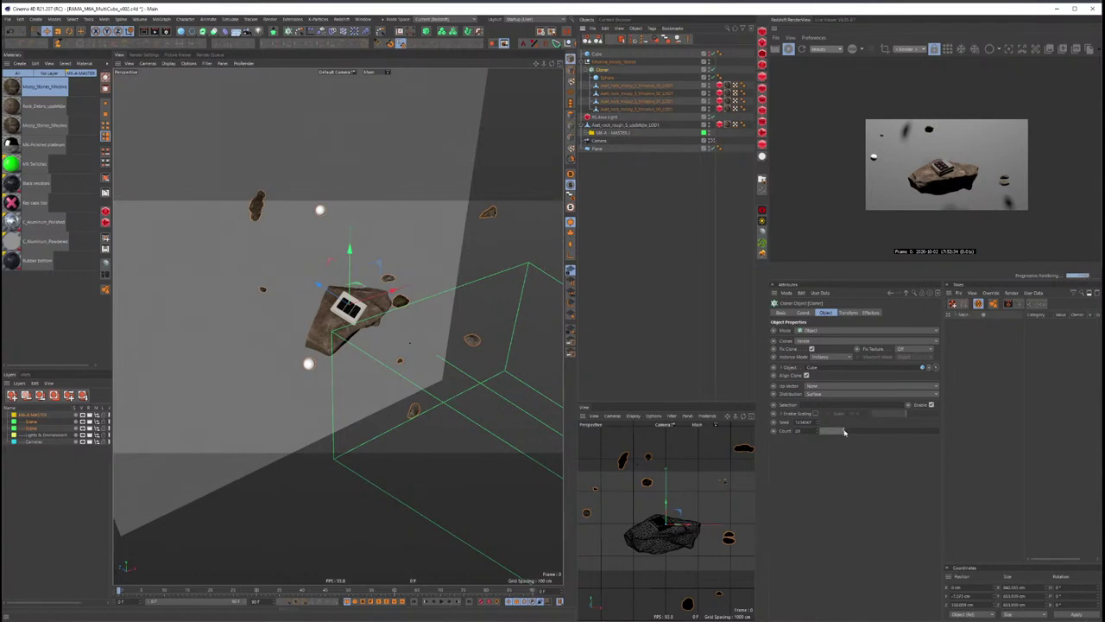
pyautogui.moveTo(845, 434); pyautogui.dragTo(868, 435)
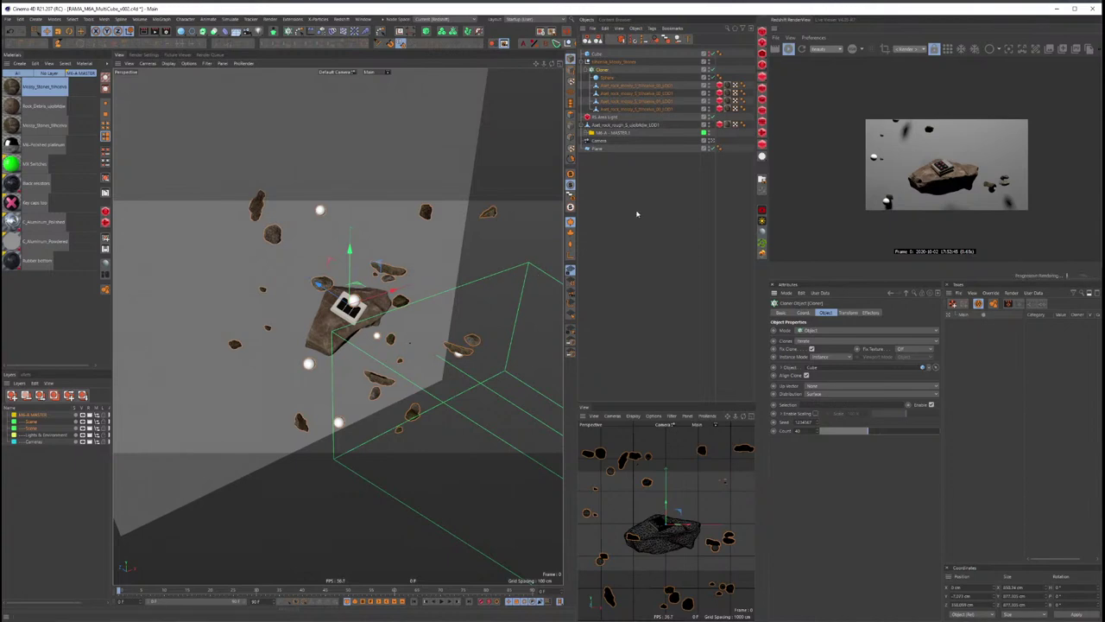
pyautogui.click(635, 208)
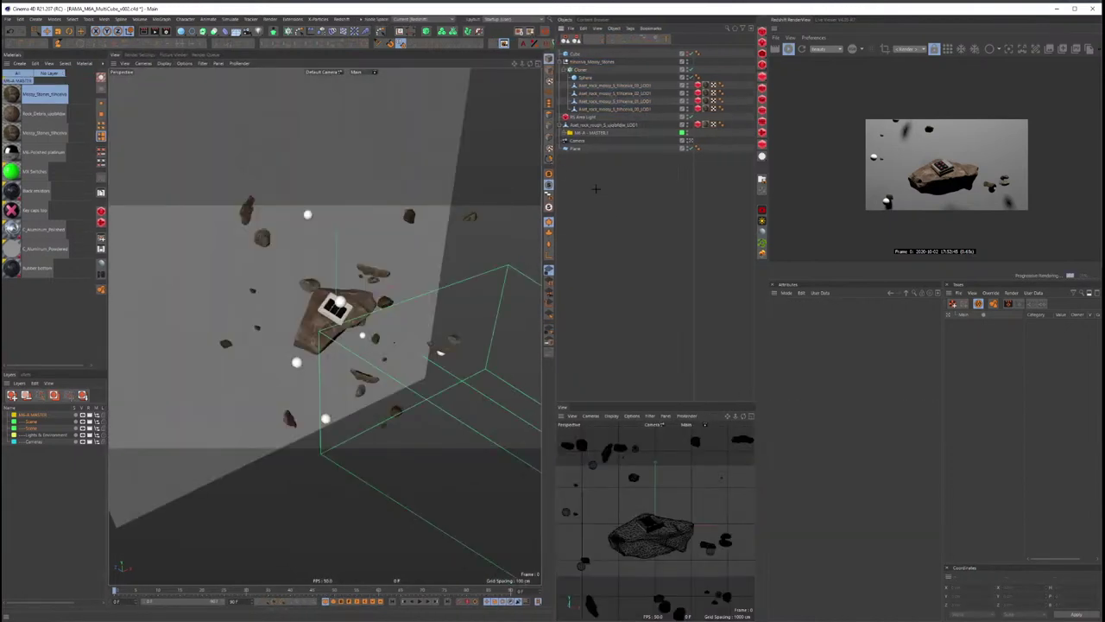
# Step: Add a Field Force with the rock as its field, and resize the panels
pyautogui.rightClick(596, 188)
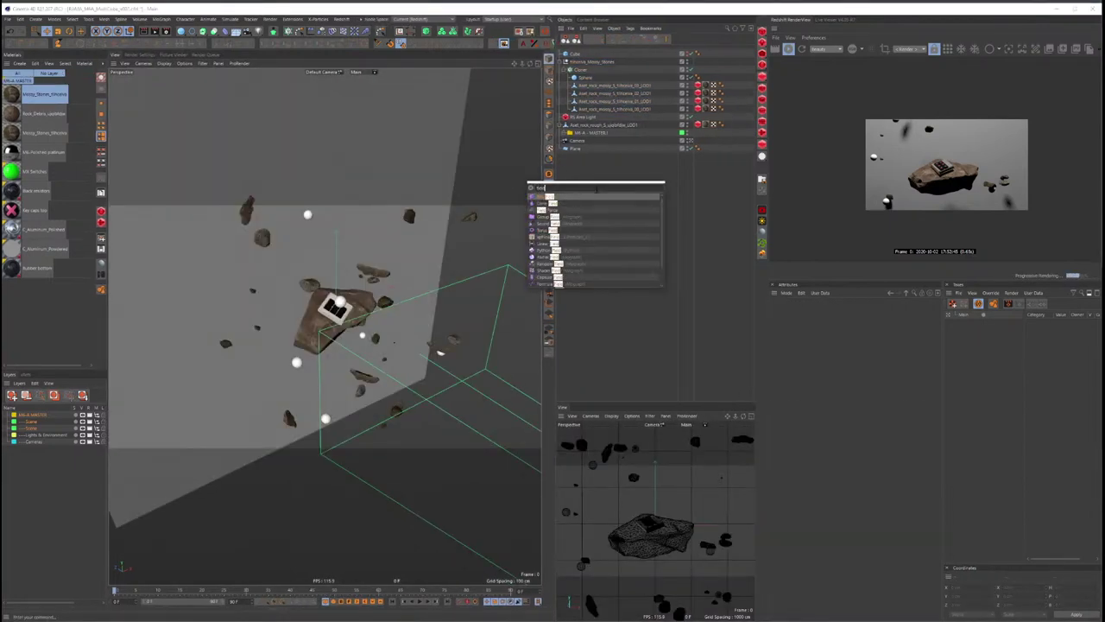
pyautogui.press('Return')
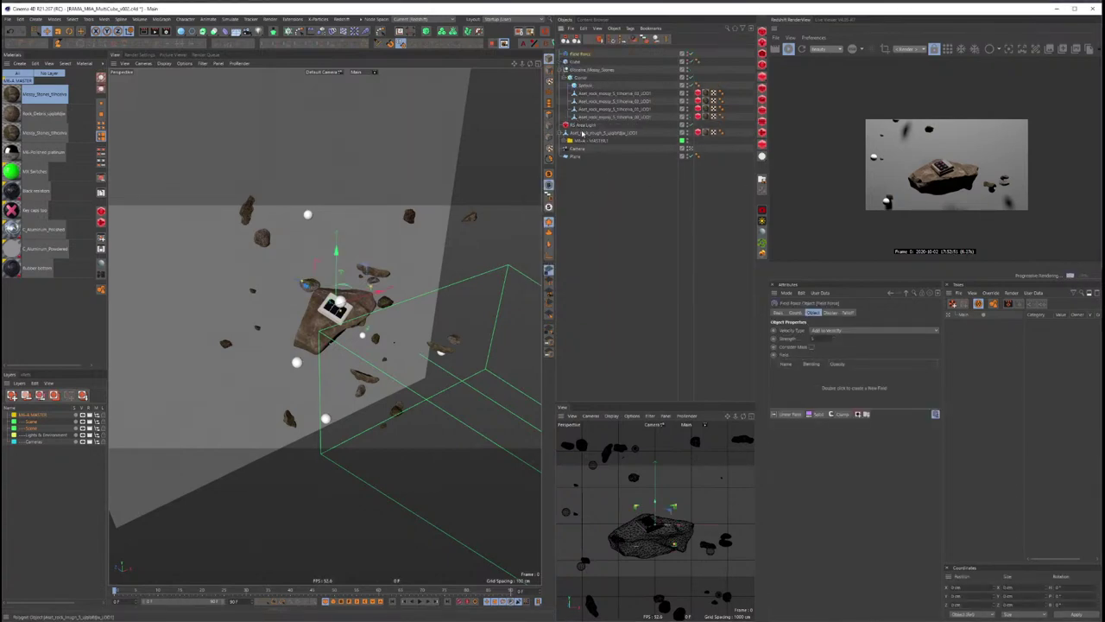
pyautogui.moveTo(584, 136); pyautogui.dragTo(821, 384)
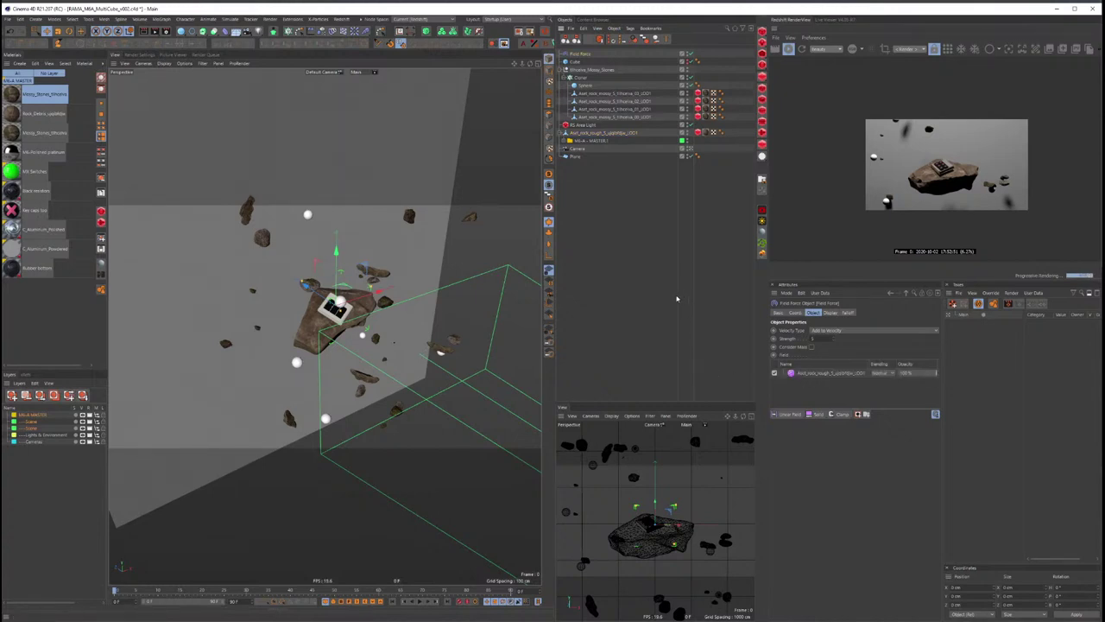
pyautogui.moveTo(690, 301); pyautogui.dragTo(695, 302)
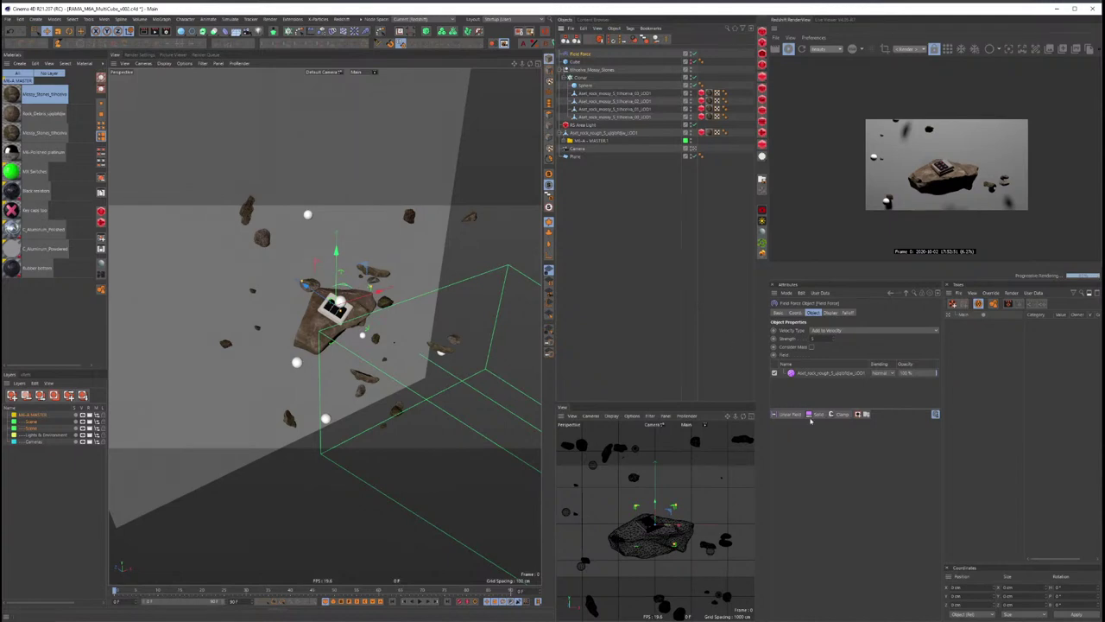
pyautogui.moveTo(811, 420); pyautogui.dragTo(954, 382)
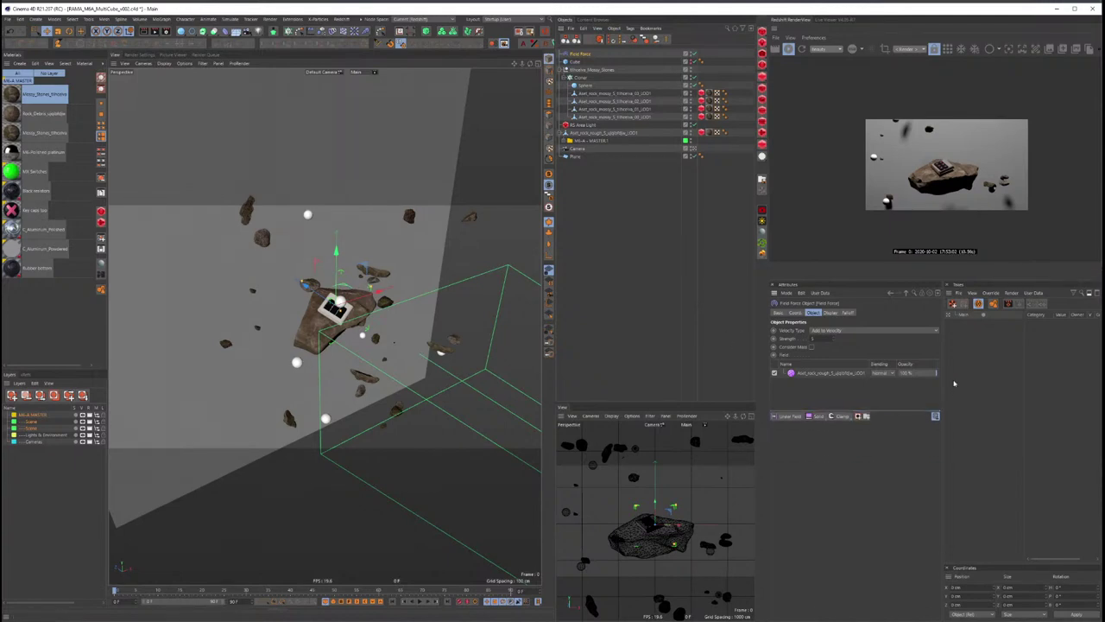
pyautogui.moveTo(942, 356); pyautogui.dragTo(953, 354)
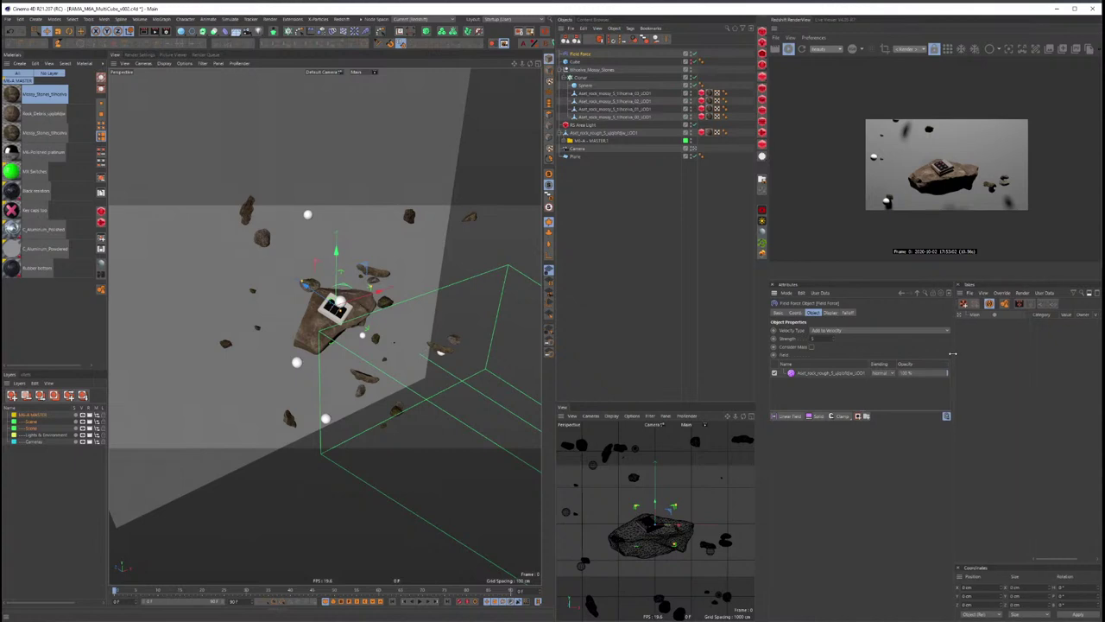
# Step: Set the force's Velocity Type to Set Absolute Velocity with Strength 100
pyautogui.click(830, 333)
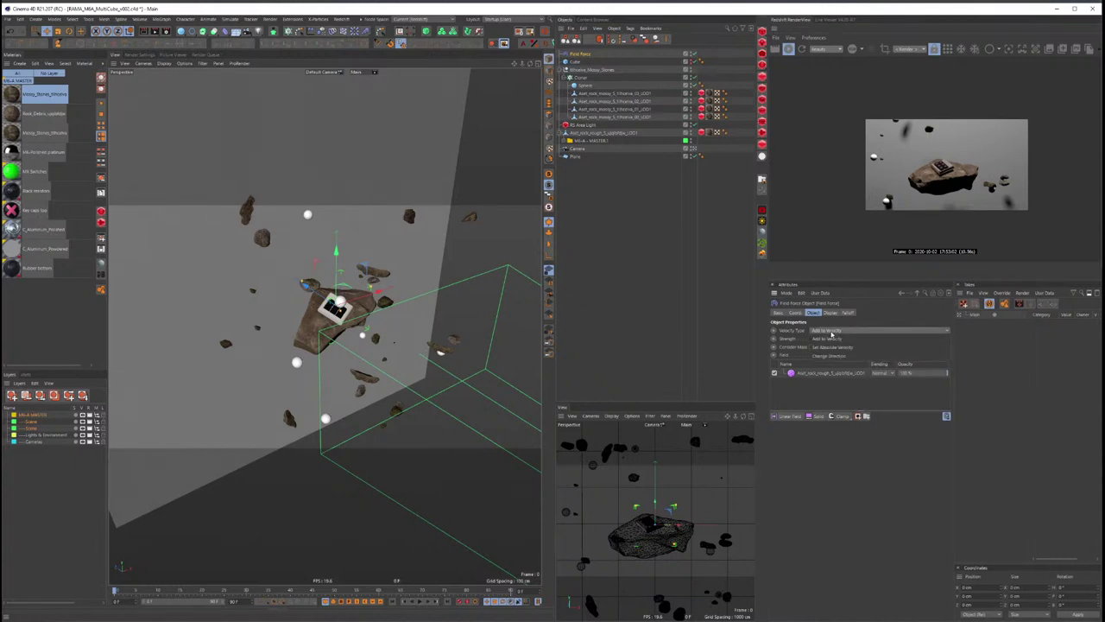
pyautogui.click(881, 347)
pyautogui.click(825, 373)
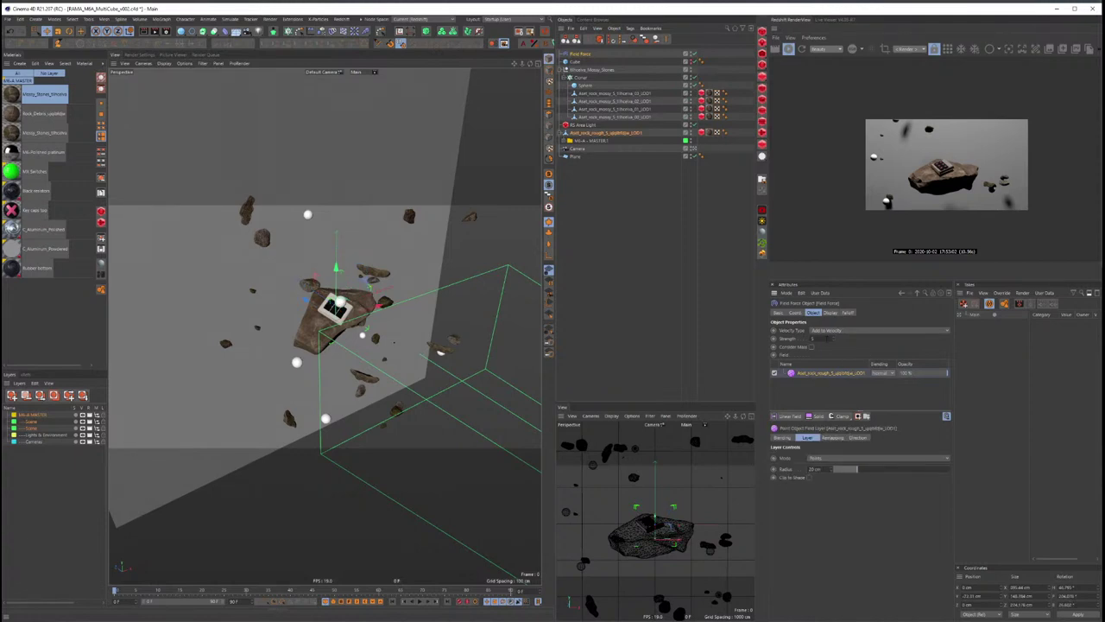
pyautogui.click(814, 338)
pyautogui.click(864, 330)
pyautogui.click(850, 349)
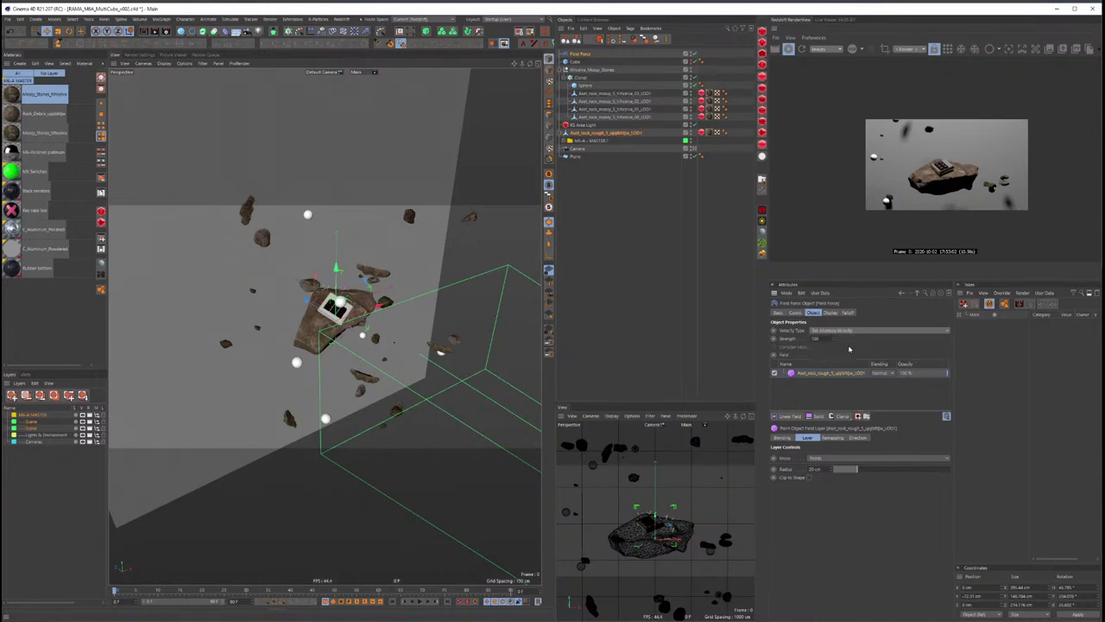
pyautogui.click(831, 313)
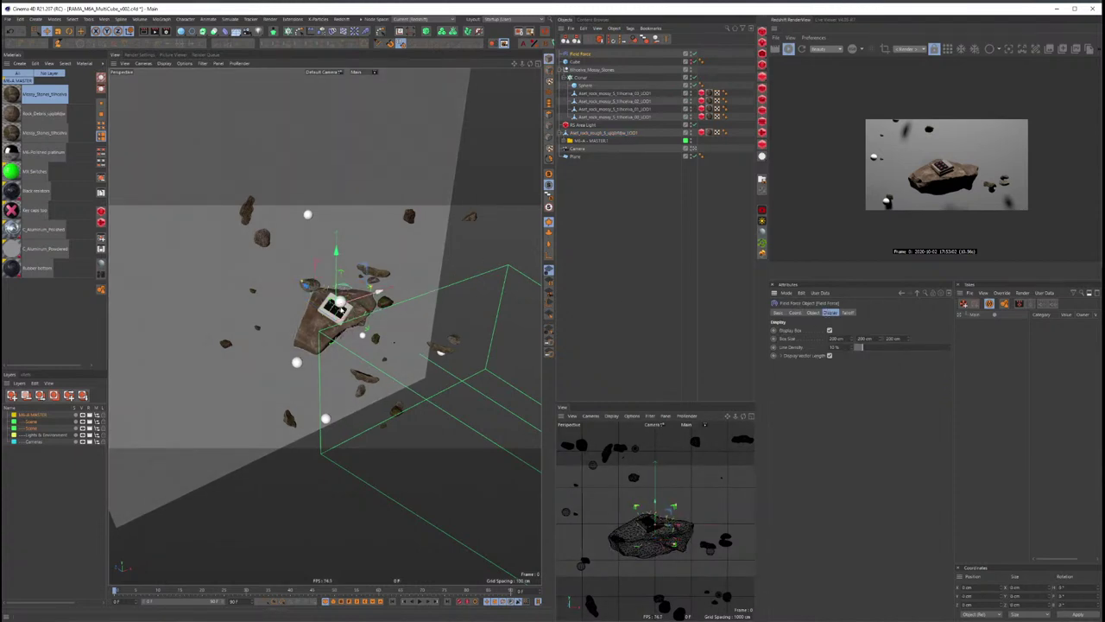
# Step: Enlarge the force box along X and set the rock field layer to Surface, radius 100 cm
pyautogui.moveTo(852, 340)
pyautogui.mouseDown()
pyautogui.moveTo(899, 339)
pyautogui.moveTo(856, 348)
pyautogui.mouseUp()
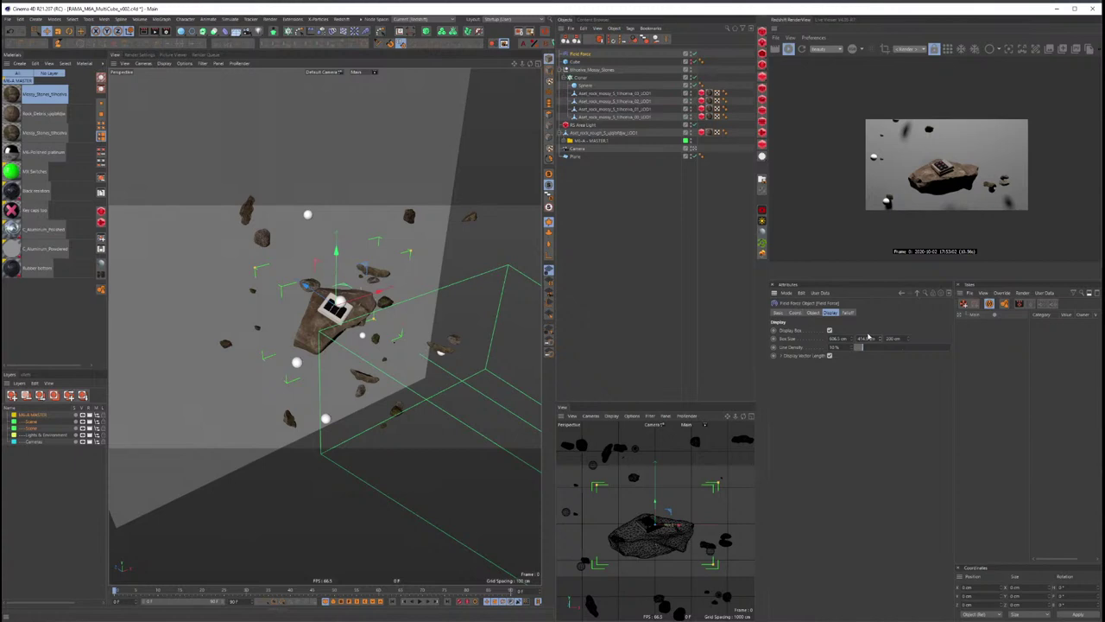
pyautogui.click(818, 313)
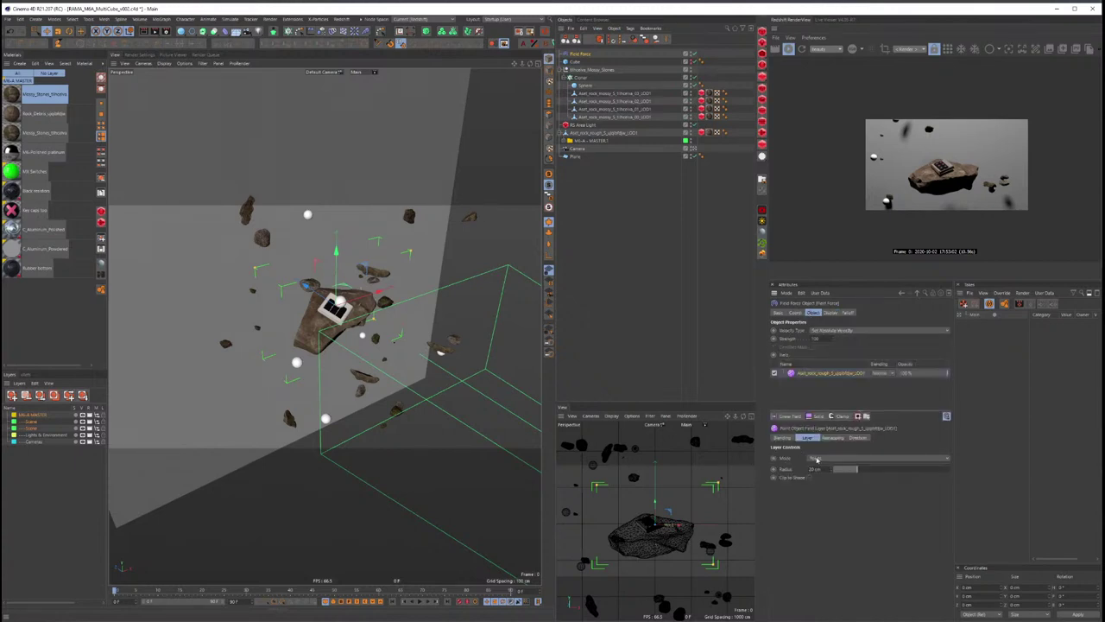
pyautogui.click(817, 459)
pyautogui.click(833, 479)
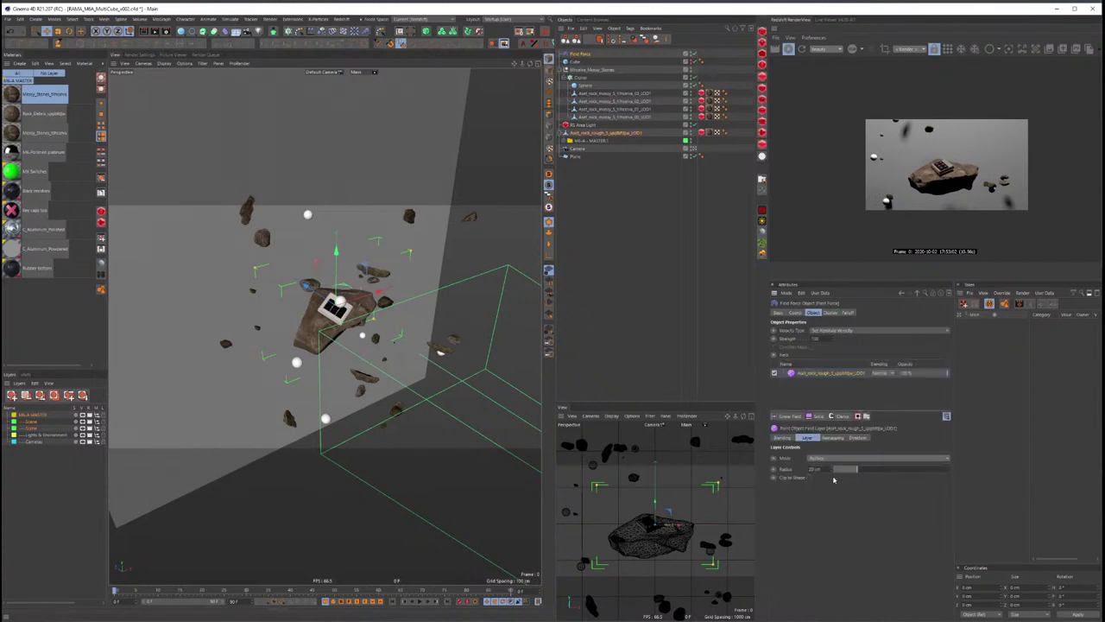
pyautogui.moveTo(846, 469); pyautogui.dragTo(955, 469)
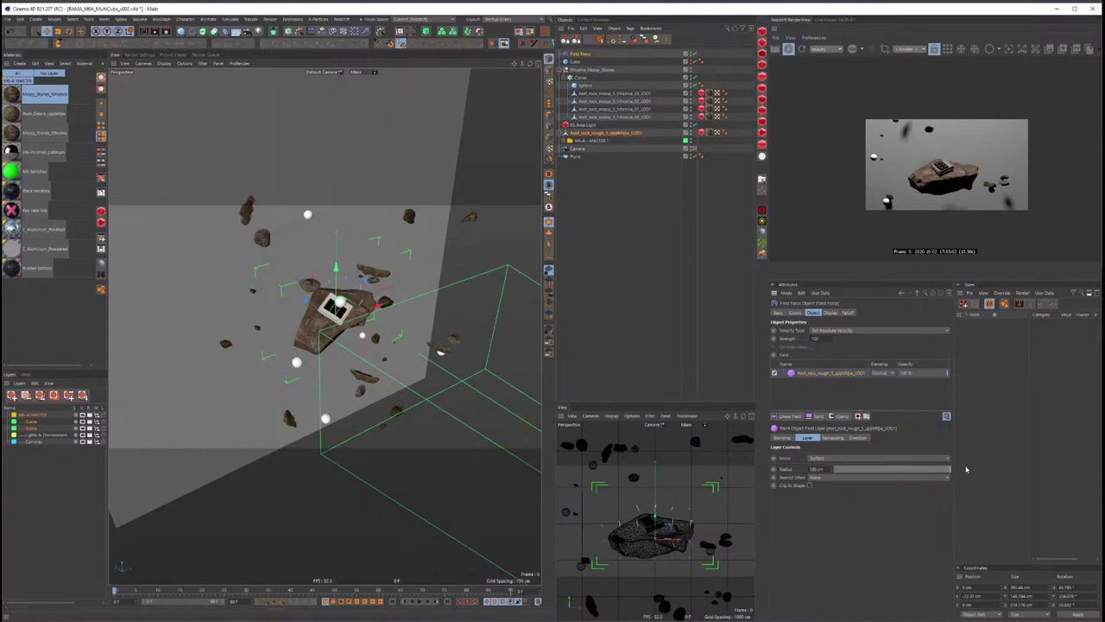
# Step: Raise Line Density to show force vectors, then reduce the field radius around the rock
pyautogui.click(831, 312)
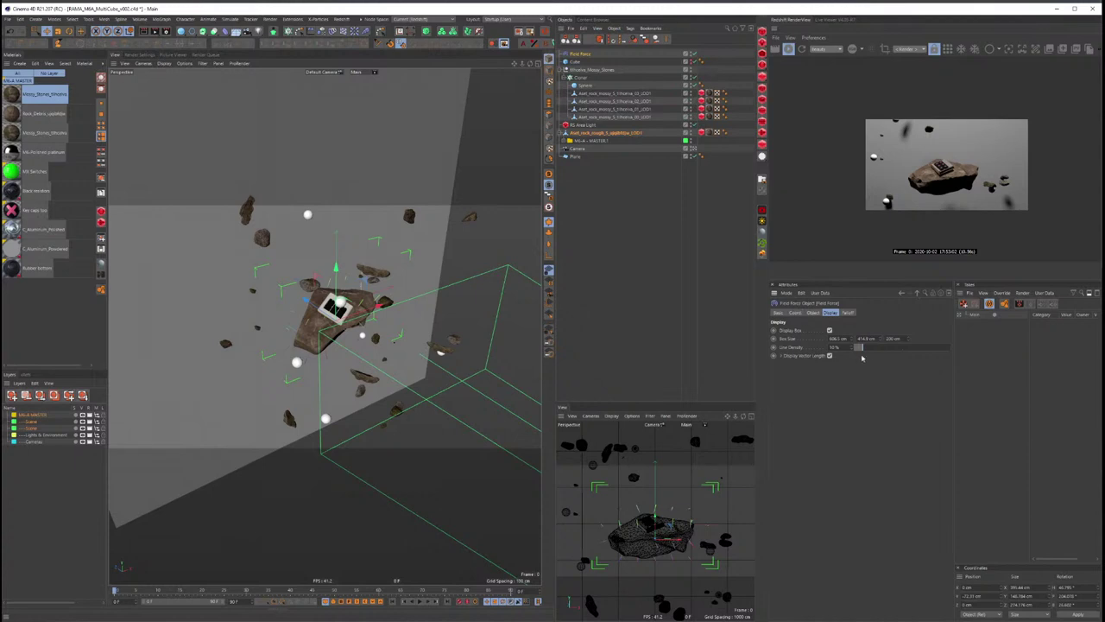
pyautogui.moveTo(858, 347); pyautogui.dragTo(899, 348)
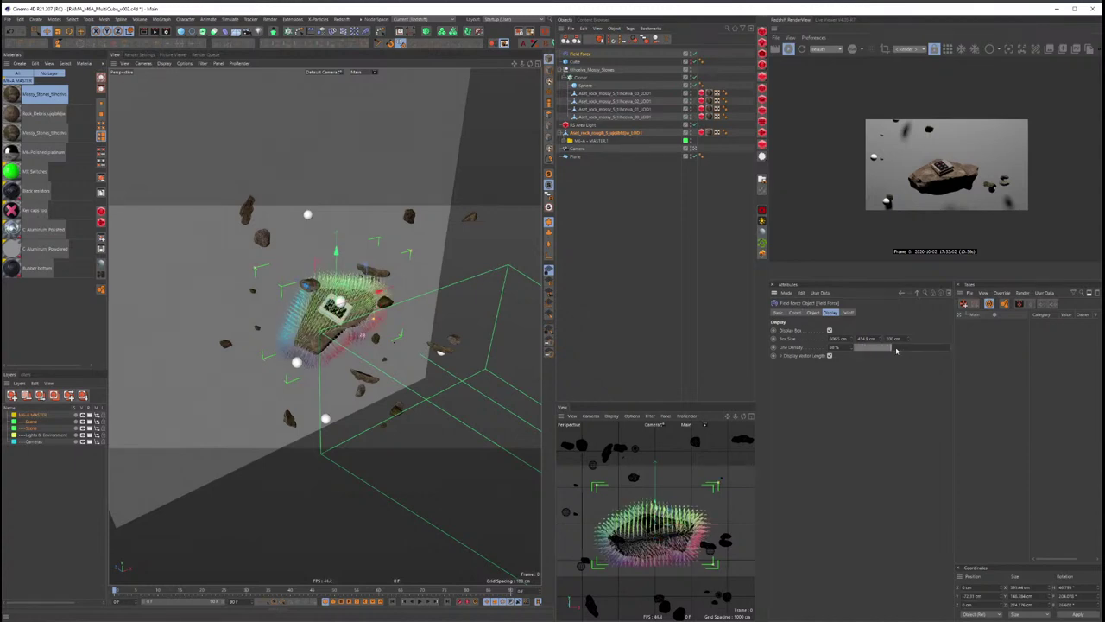
pyautogui.click(812, 312)
pyautogui.moveTo(948, 469); pyautogui.dragTo(858, 471)
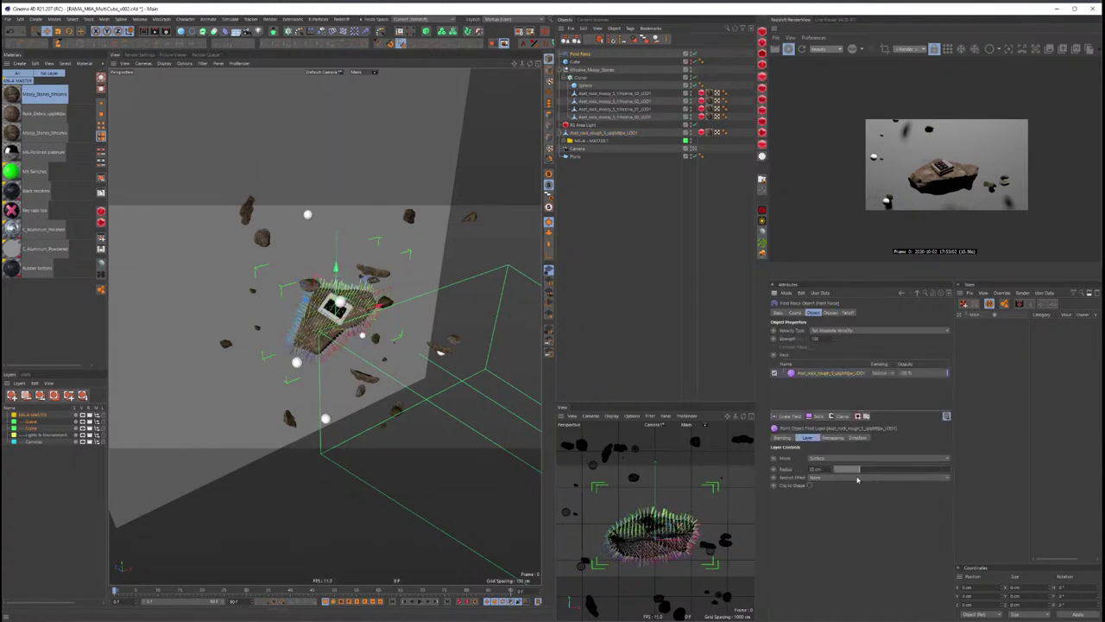
# Step: Add a Rigid Body Dynamics Body tag with automatic collision shape to the mossy stone Cloner
pyautogui.click(612, 178)
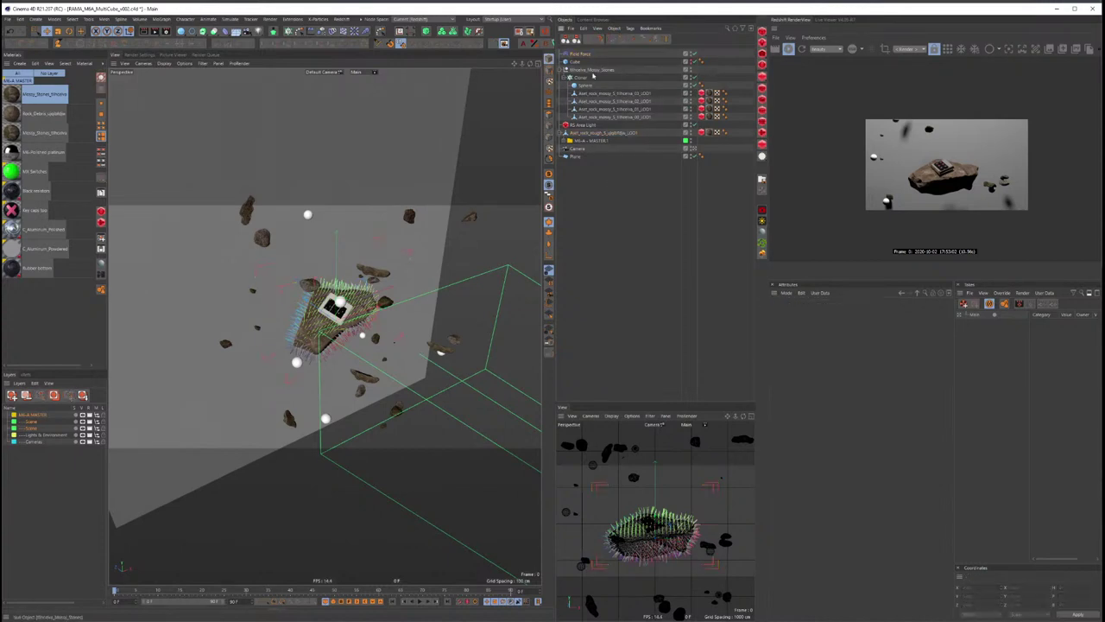
pyautogui.rightClick(593, 76)
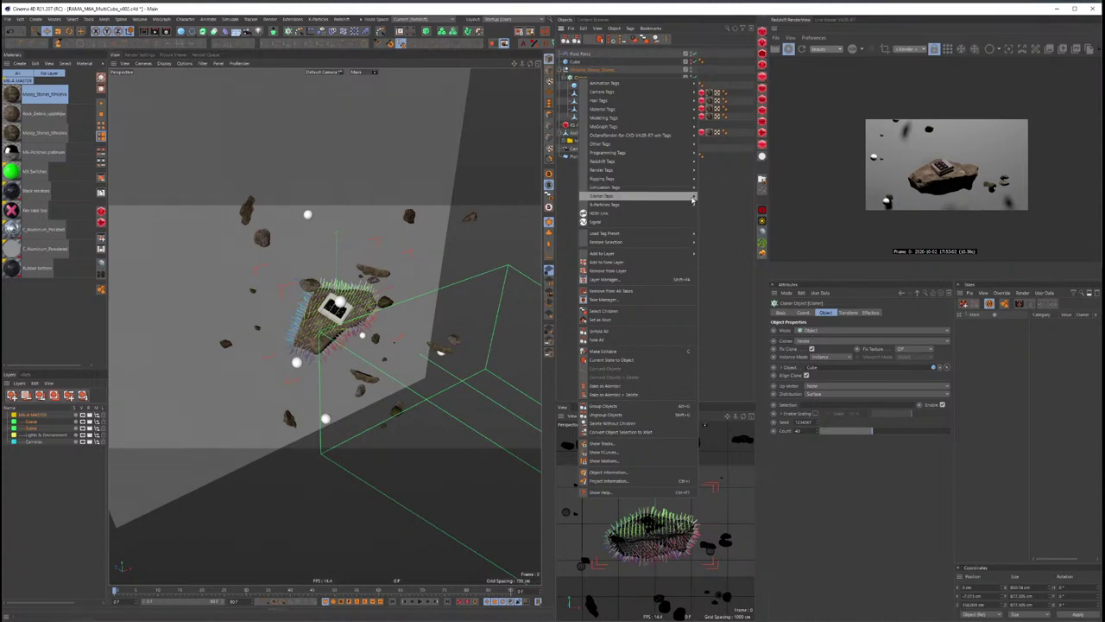
pyautogui.click(725, 190)
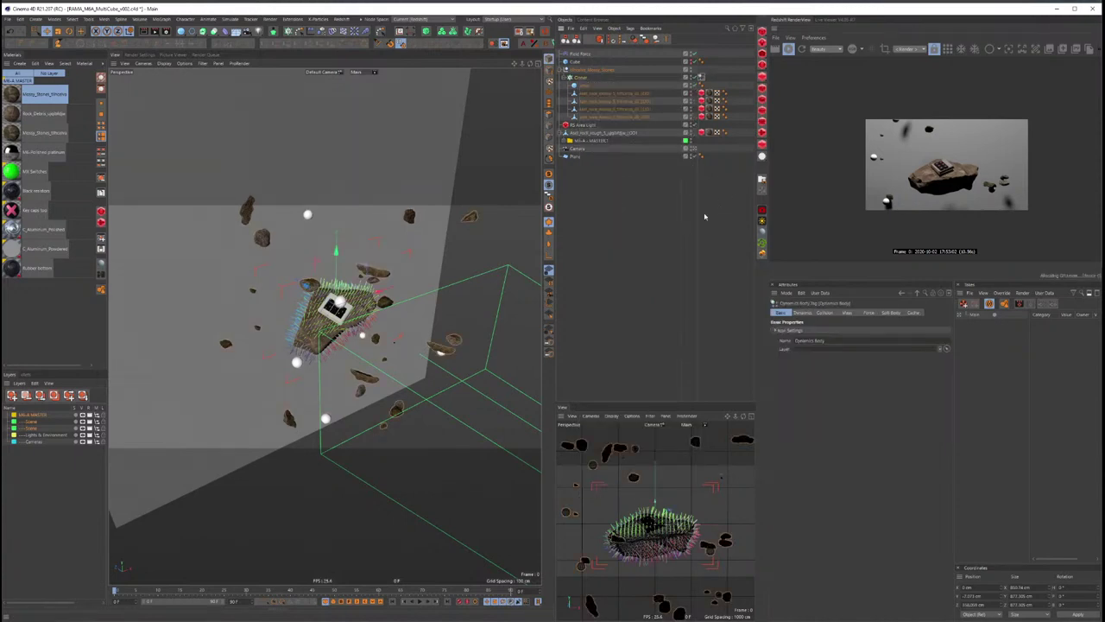
pyautogui.click(805, 313)
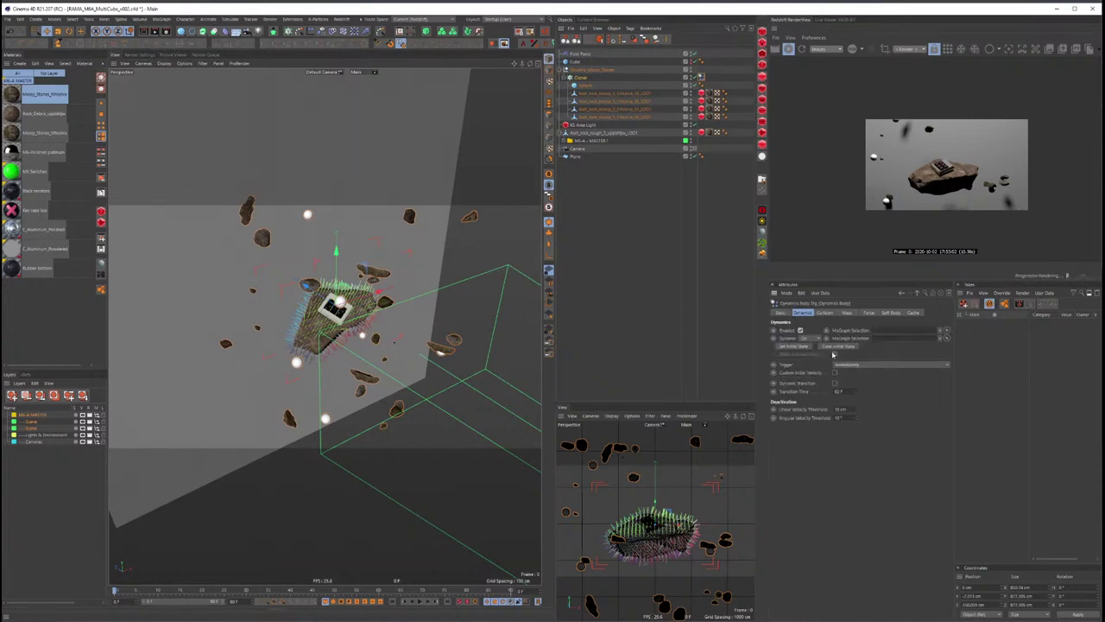
pyautogui.click(833, 314)
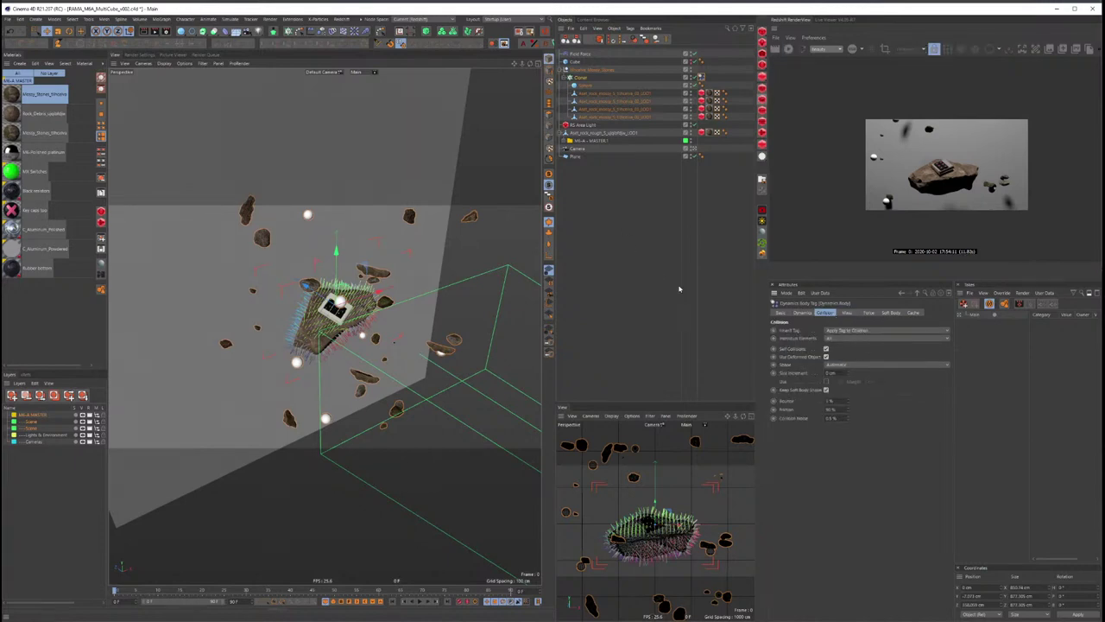
pyautogui.click(612, 247)
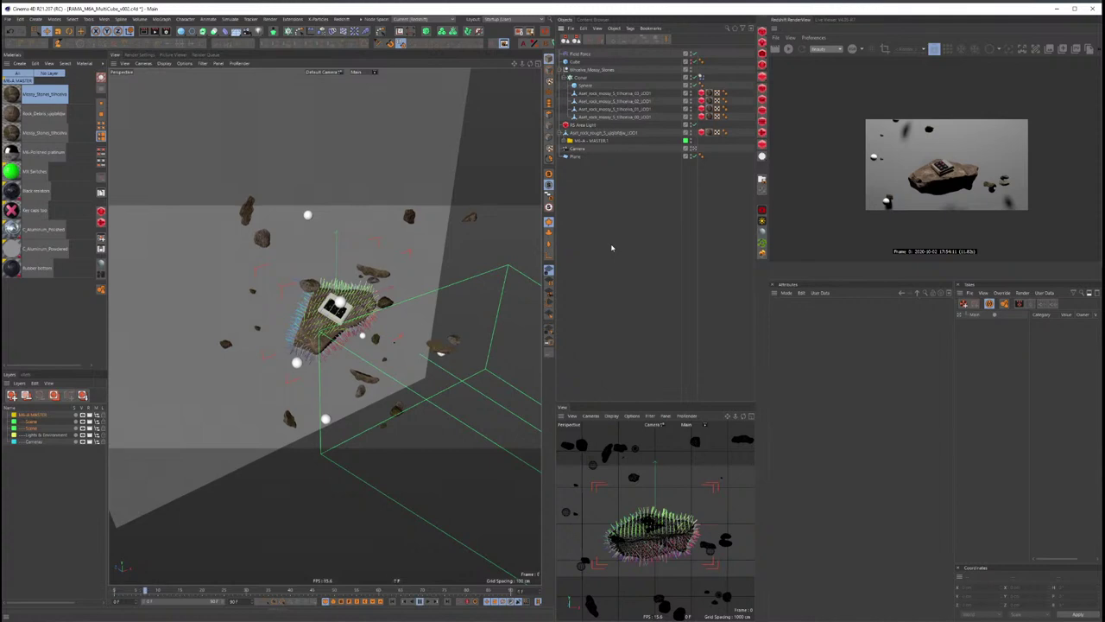
# Step: Show the Project Settings (30 FPS) and save the scene with Ctrl+S
pyautogui.hotkey('ctrl', 'd')
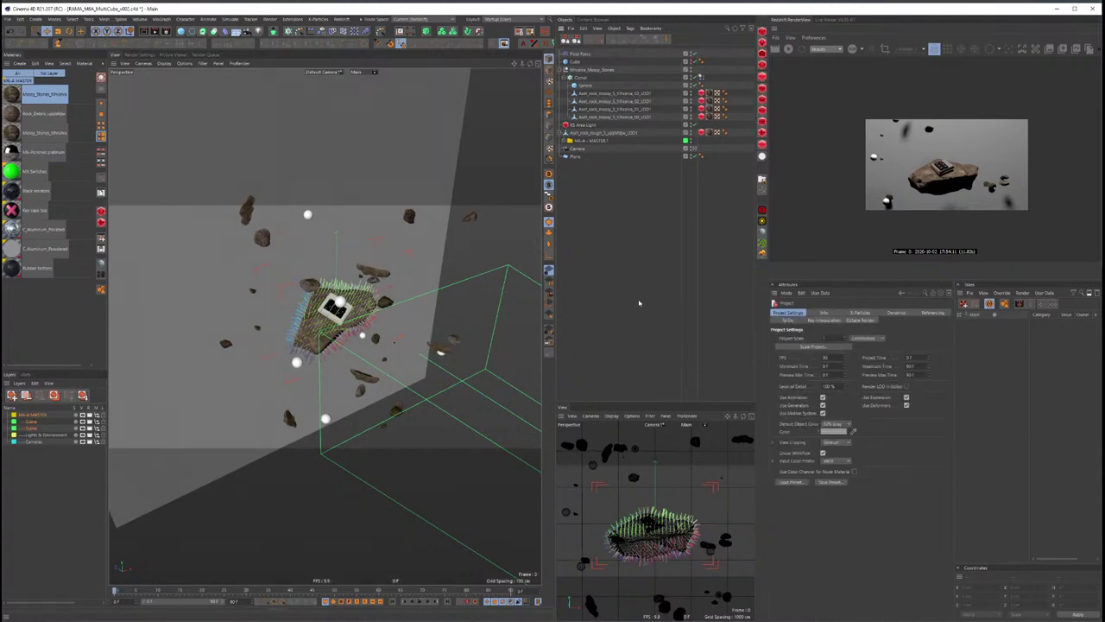
pyautogui.hotkey('ctrl', 's')
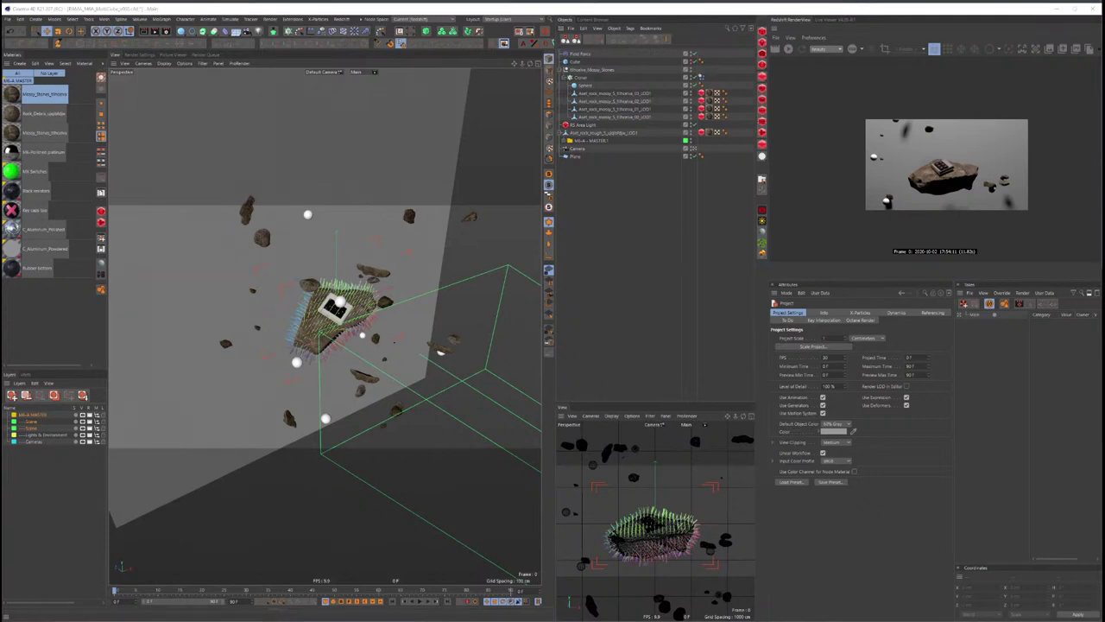
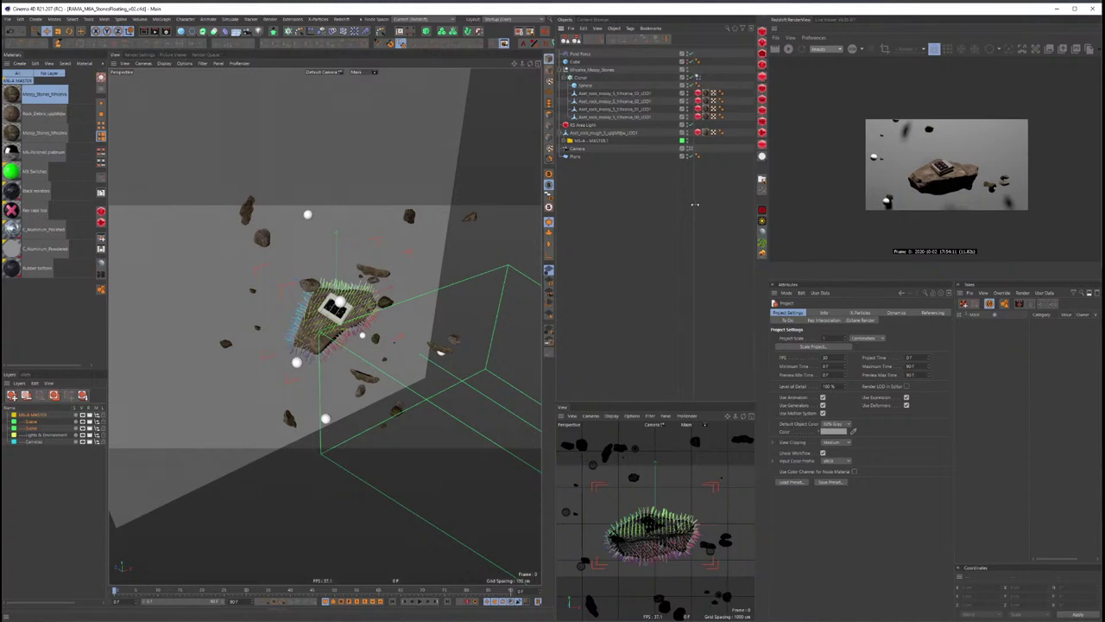
# Step: Set the project's dynamics gravity to 0 cm in Project Settings
pyautogui.moveTo(557, 182); pyautogui.dragTo(584, 191)
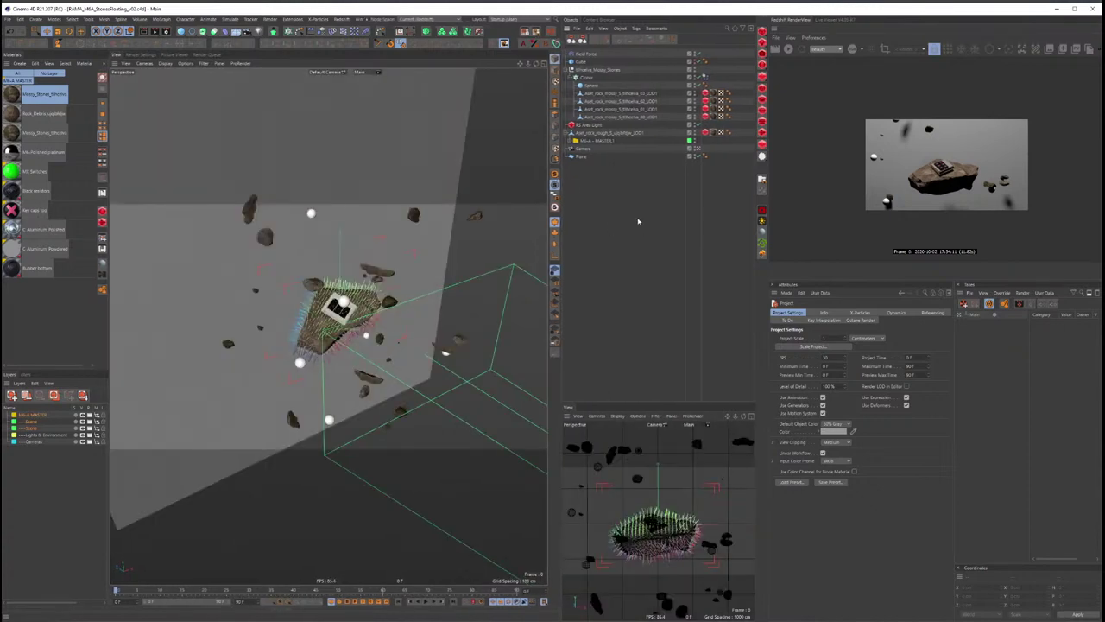
pyautogui.click(589, 55)
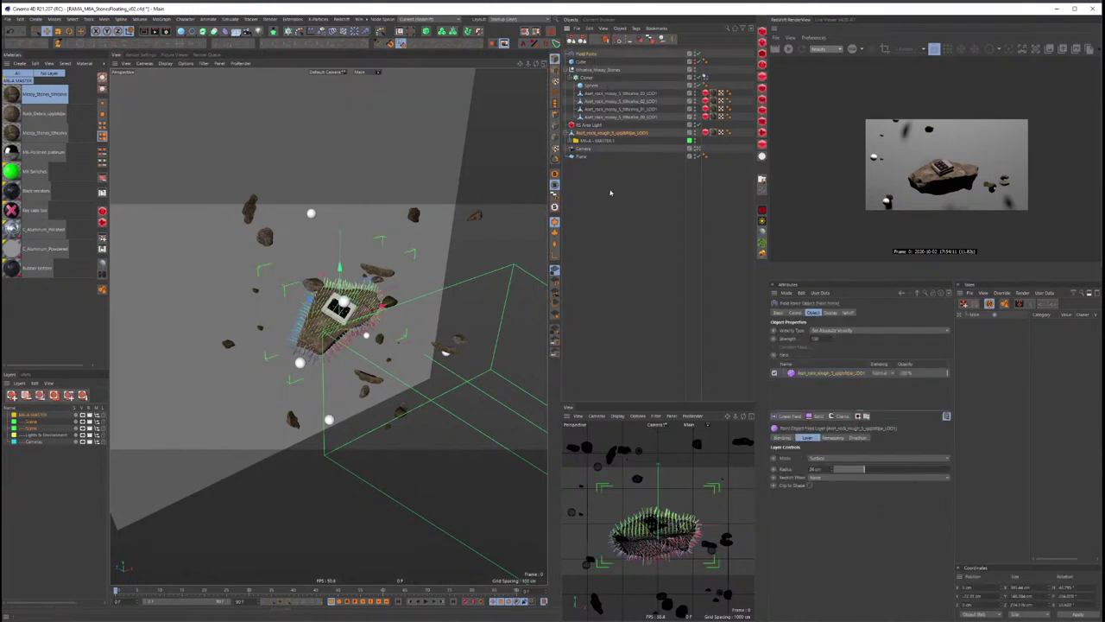
pyautogui.moveTo(774, 296)
pyautogui.mouseDown()
pyautogui.moveTo(760, 297)
pyautogui.moveTo(777, 301)
pyautogui.moveTo(778, 234)
pyautogui.mouseUp()
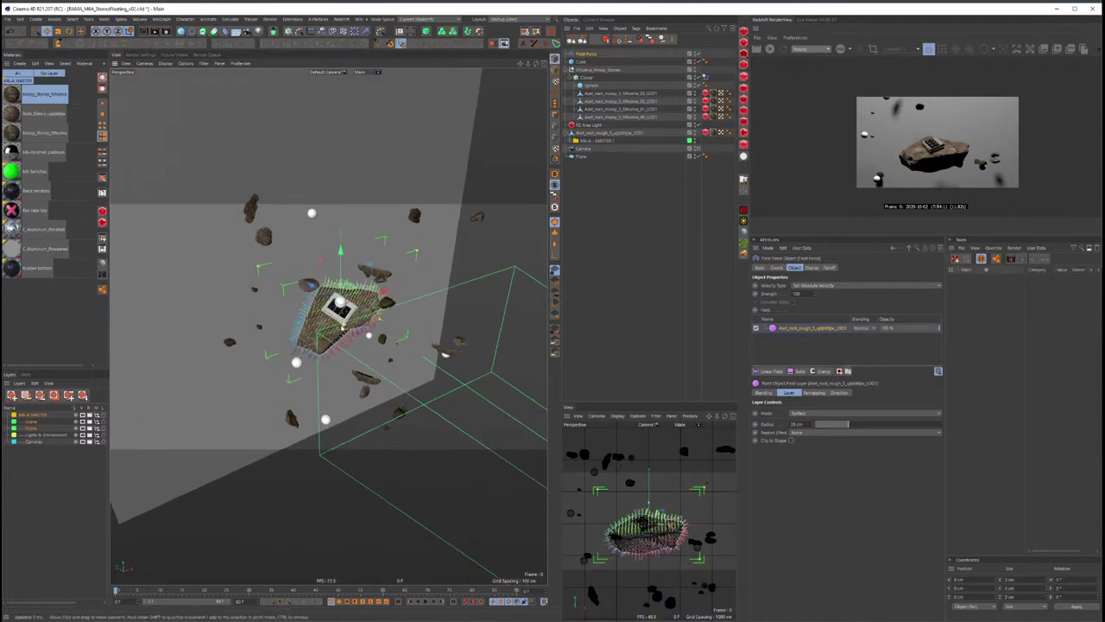
pyautogui.hotkey('ctrl', 'd')
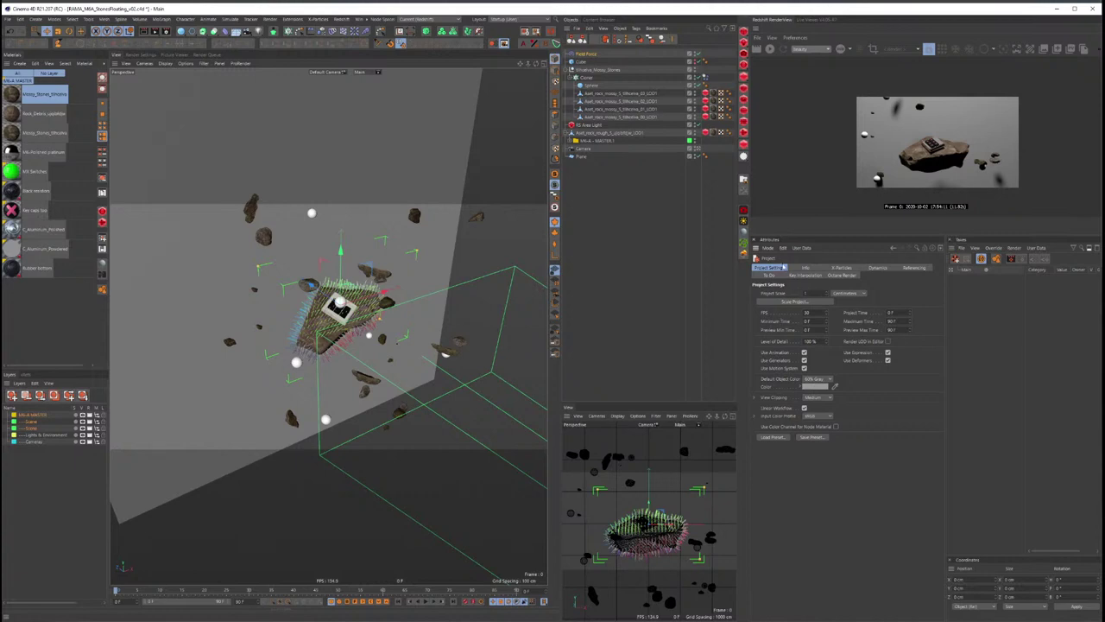
pyautogui.click(876, 268)
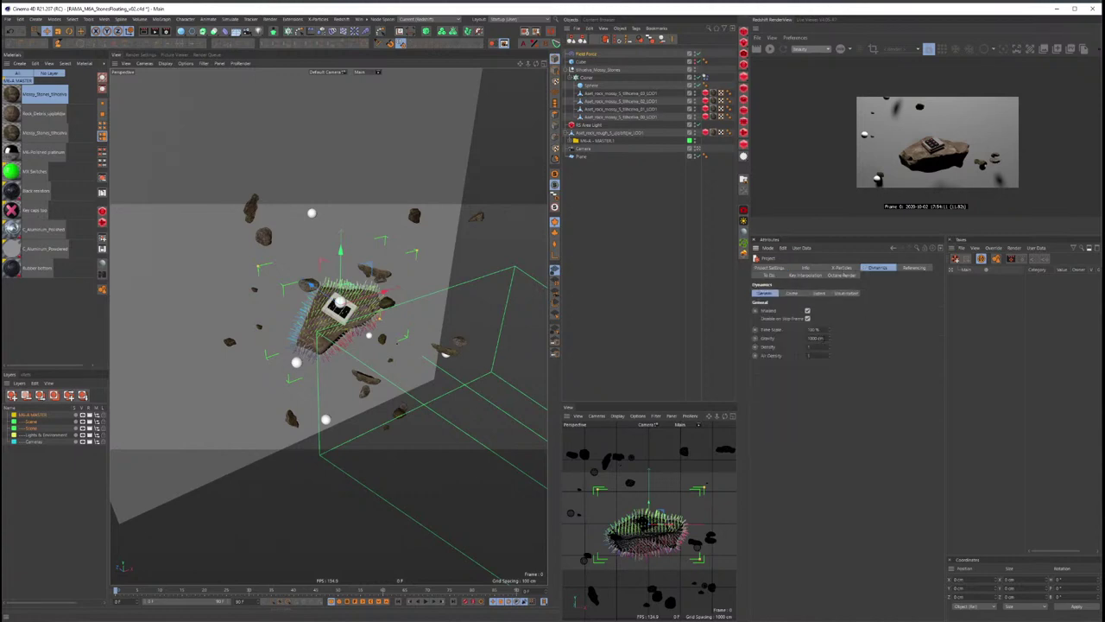
pyautogui.doubleClick(813, 338)
pyautogui.write('0')
pyautogui.press('Return')
# Step: Raise the Field Force's vector display size to 500 cm
pyautogui.click(613, 132)
pyautogui.keyDown('alt'); pyautogui.moveTo(406, 345); pyautogui.dragTo(356, 348); pyautogui.keyUp('alt')
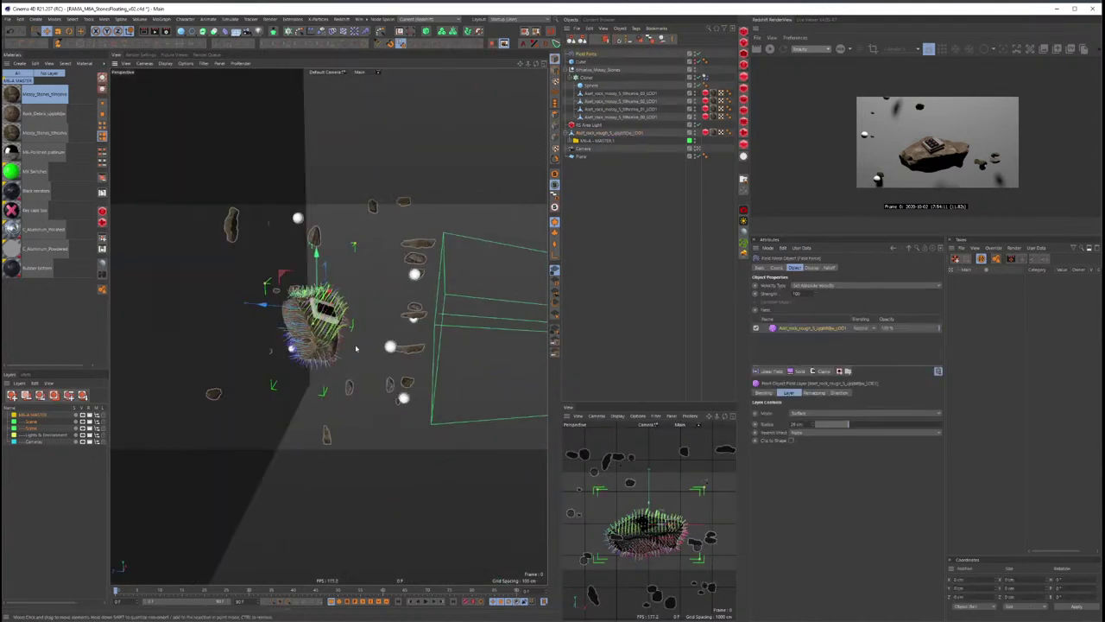
pyautogui.click(805, 268)
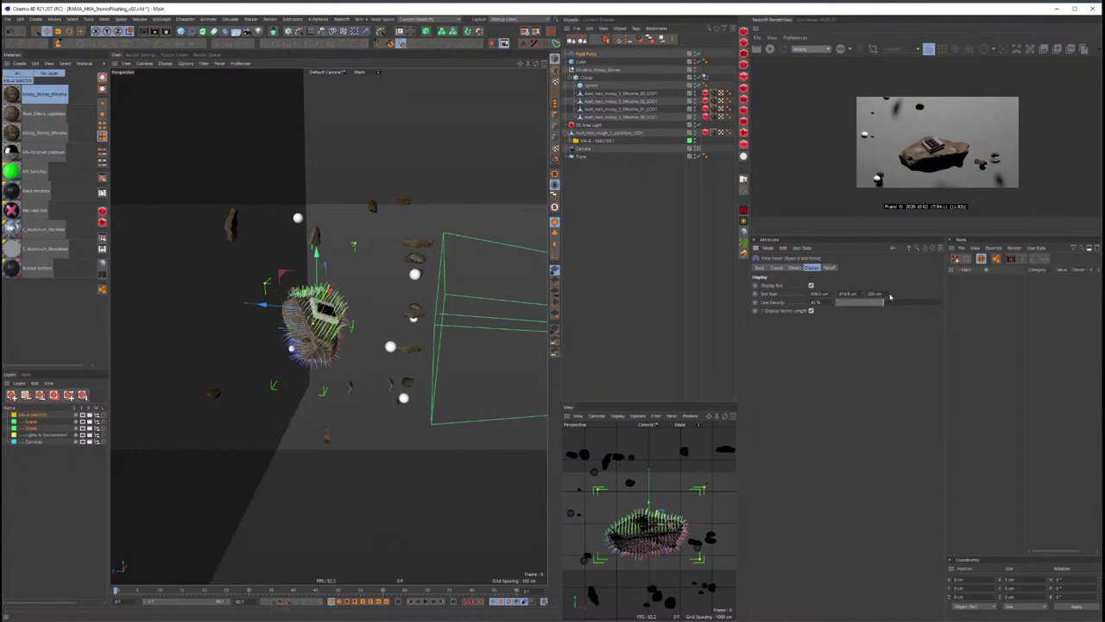
pyautogui.moveTo(891, 296); pyautogui.dragTo(891, 259)
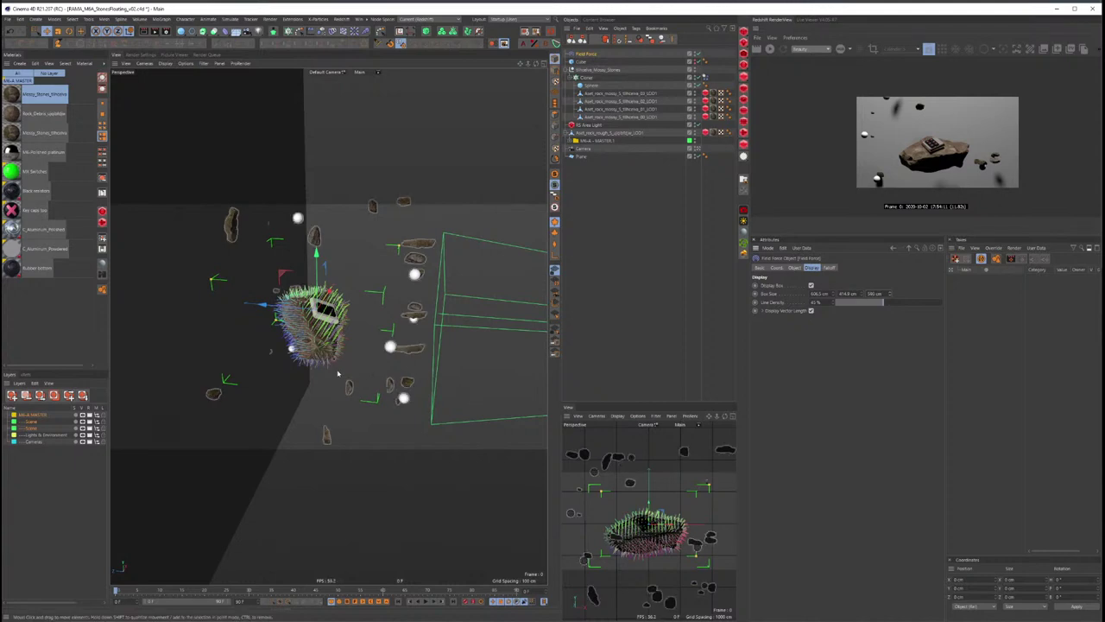
pyautogui.click(592, 264)
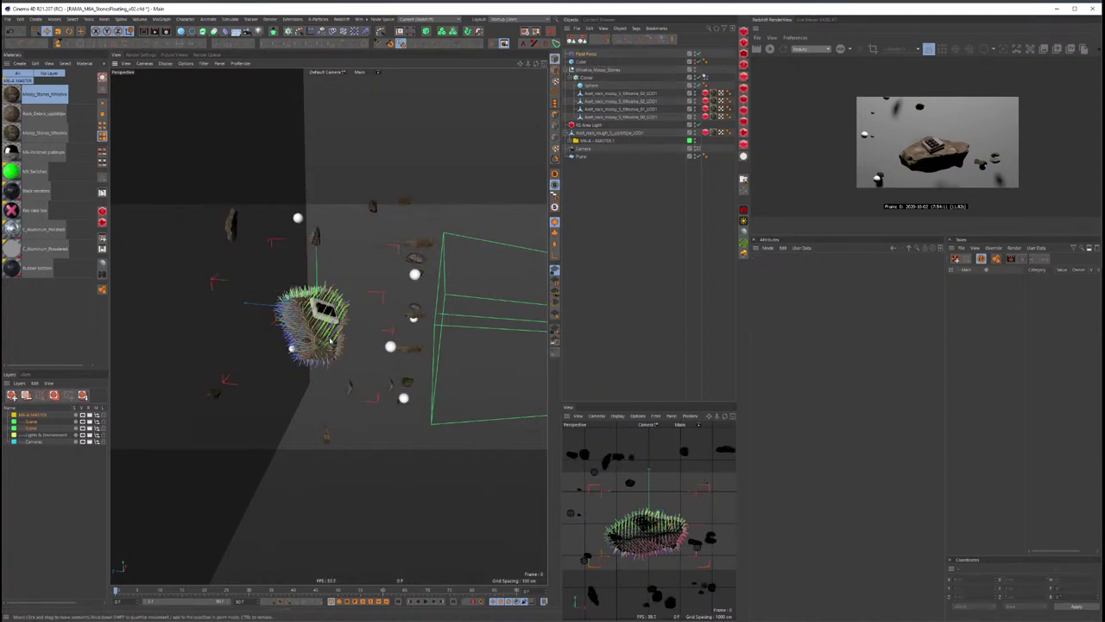
pyautogui.moveTo(285, 328)
pyautogui.keyDown('alt'); pyautogui.mouseDown()
pyautogui.moveTo(335, 331)
pyautogui.moveTo(314, 345)
pyautogui.mouseUp(); pyautogui.keyUp('alt')
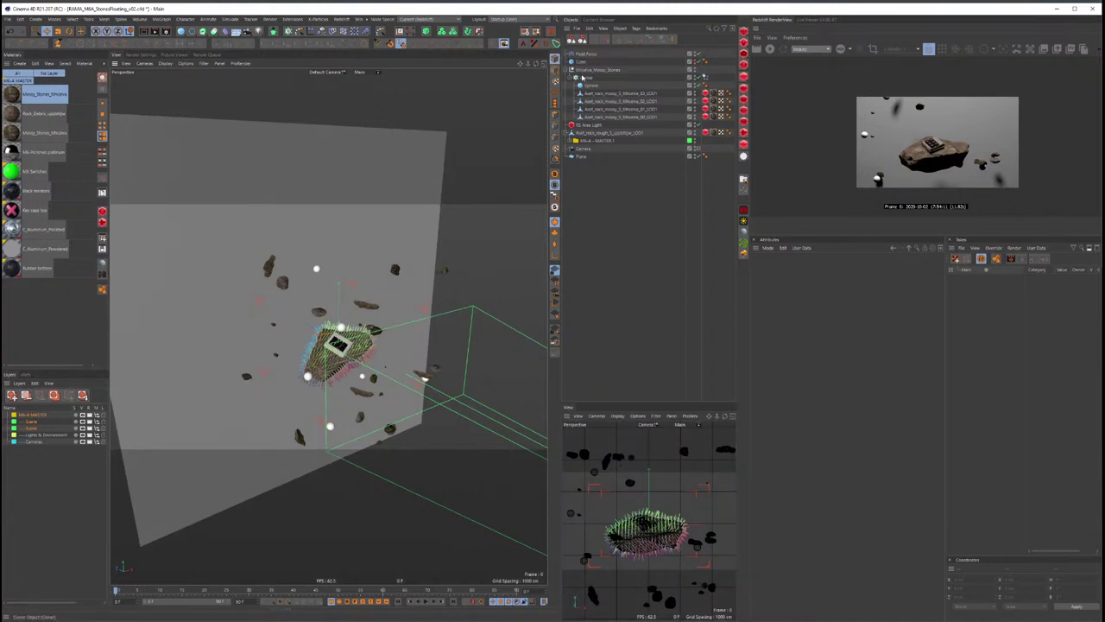
# Step: Add a Random effector to the rock Cloner with rotation and uniform scale about 0.25, no position
pyautogui.click(339, 346)
pyautogui.click(321, 32)
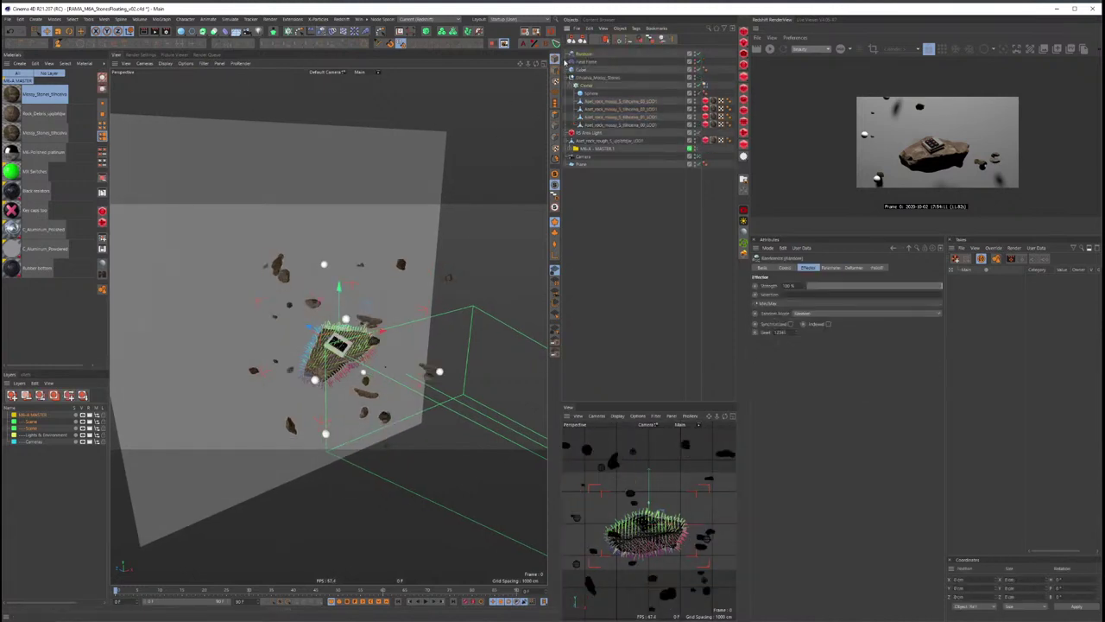
pyautogui.click(827, 268)
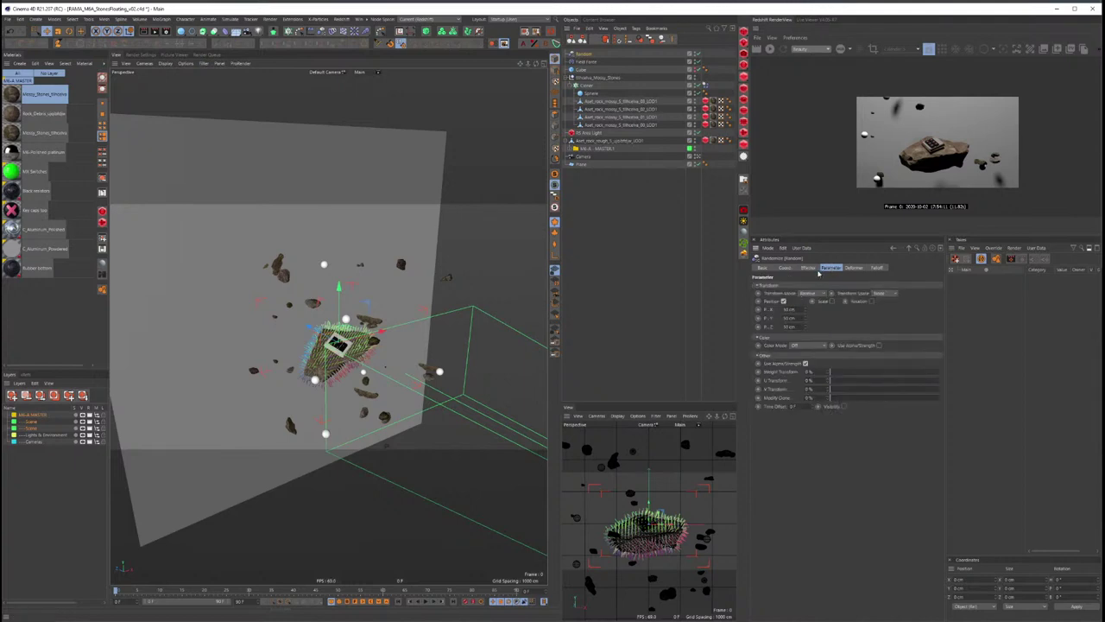
pyautogui.click(784, 300)
pyautogui.click(857, 301)
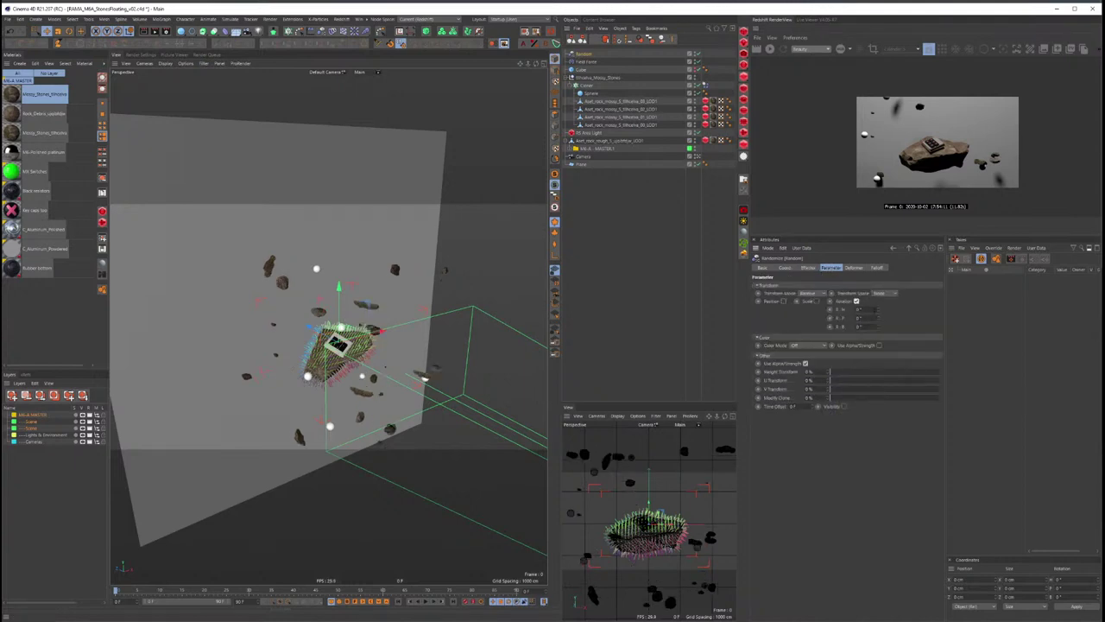
pyautogui.moveTo(879, 310); pyautogui.dragTo(880, 330)
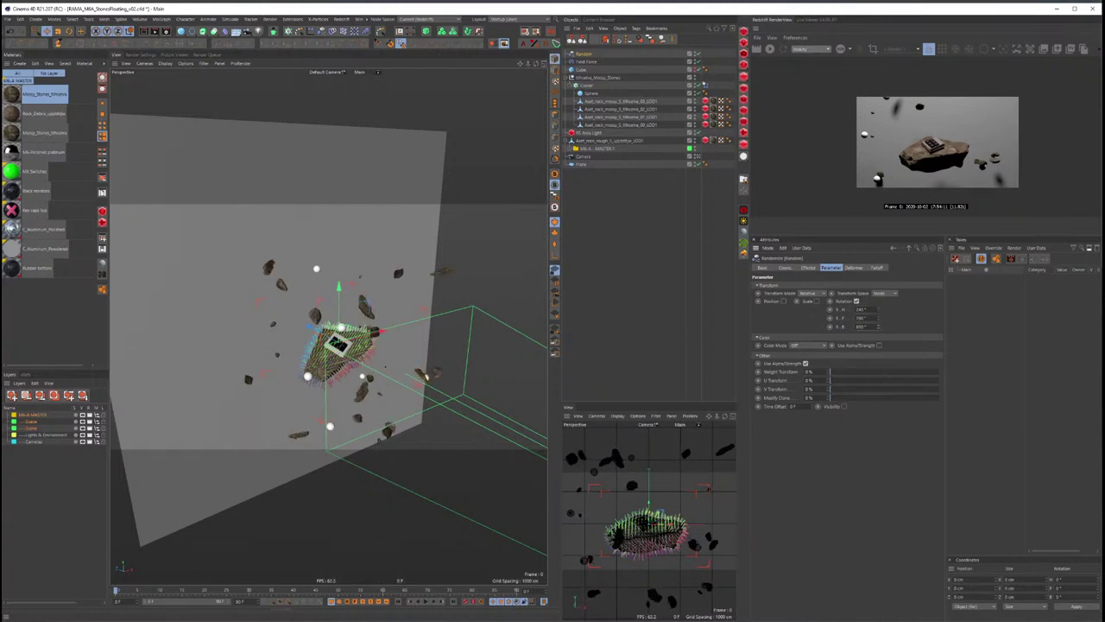
pyautogui.click(816, 303)
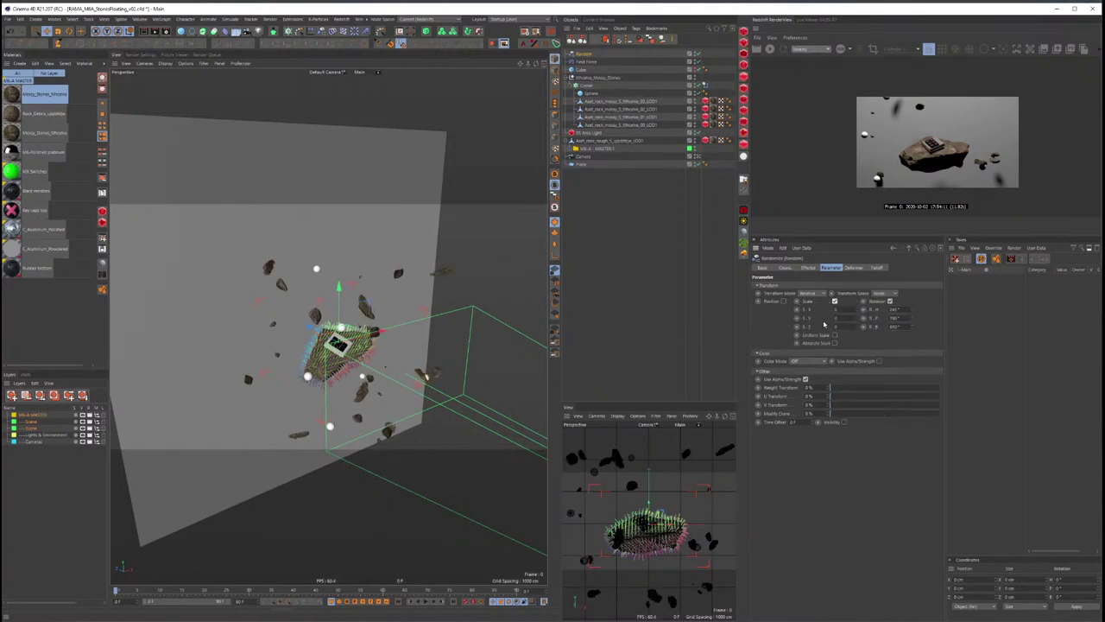
pyautogui.click(835, 335)
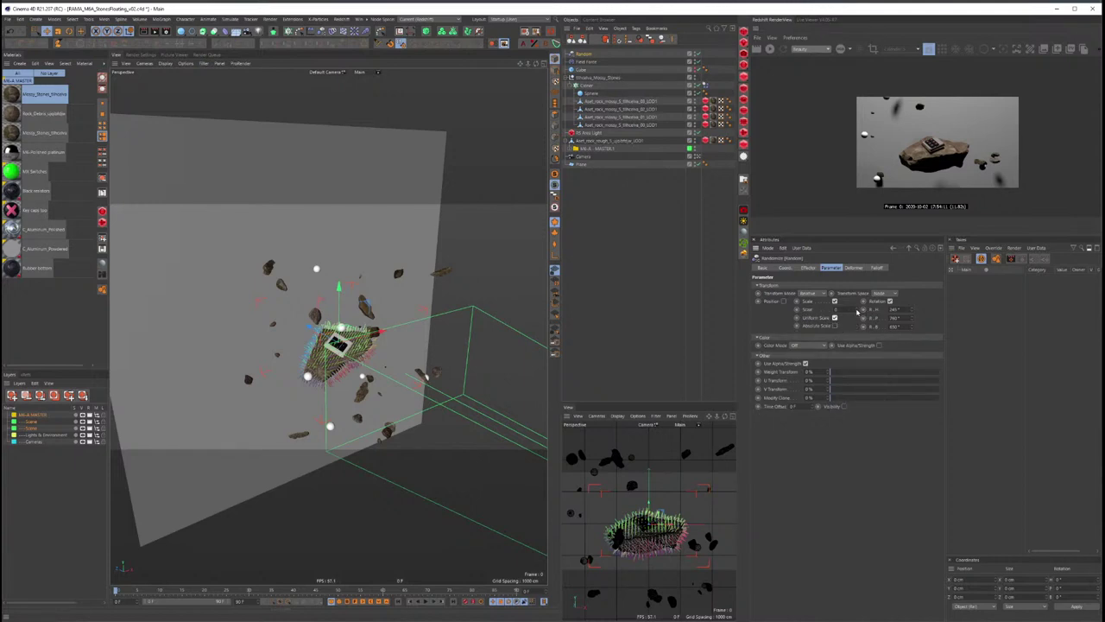
pyautogui.moveTo(836, 309); pyautogui.dragTo(836, 294)
# Step: Set the Random effector's Minimum to 5%
pyautogui.click(815, 269)
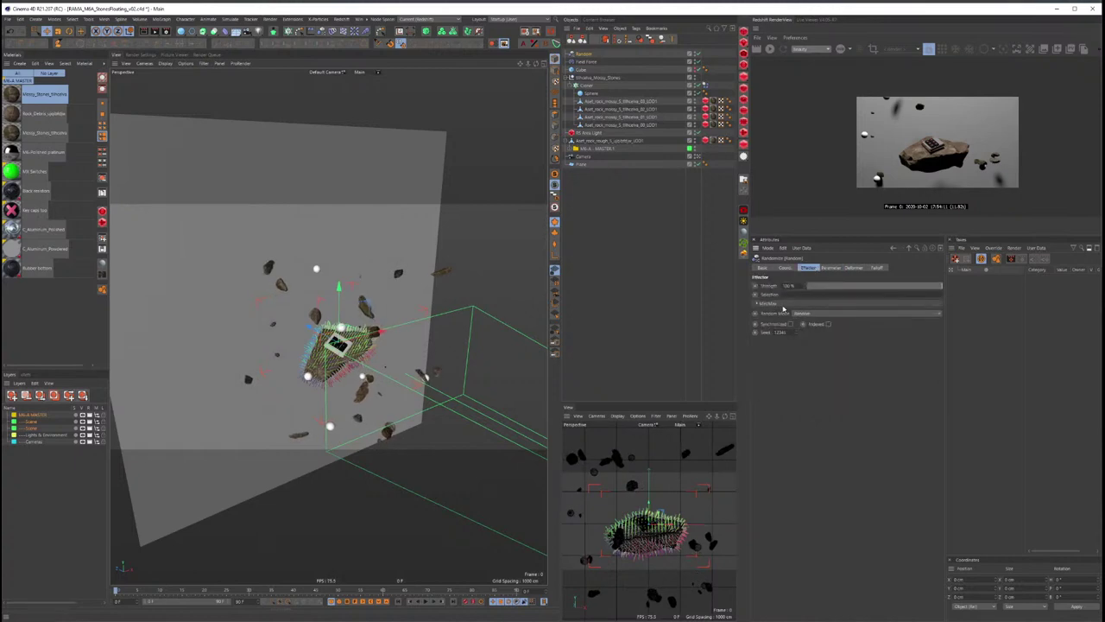
pyautogui.click(781, 304)
pyautogui.write('5')
pyautogui.press('Return')
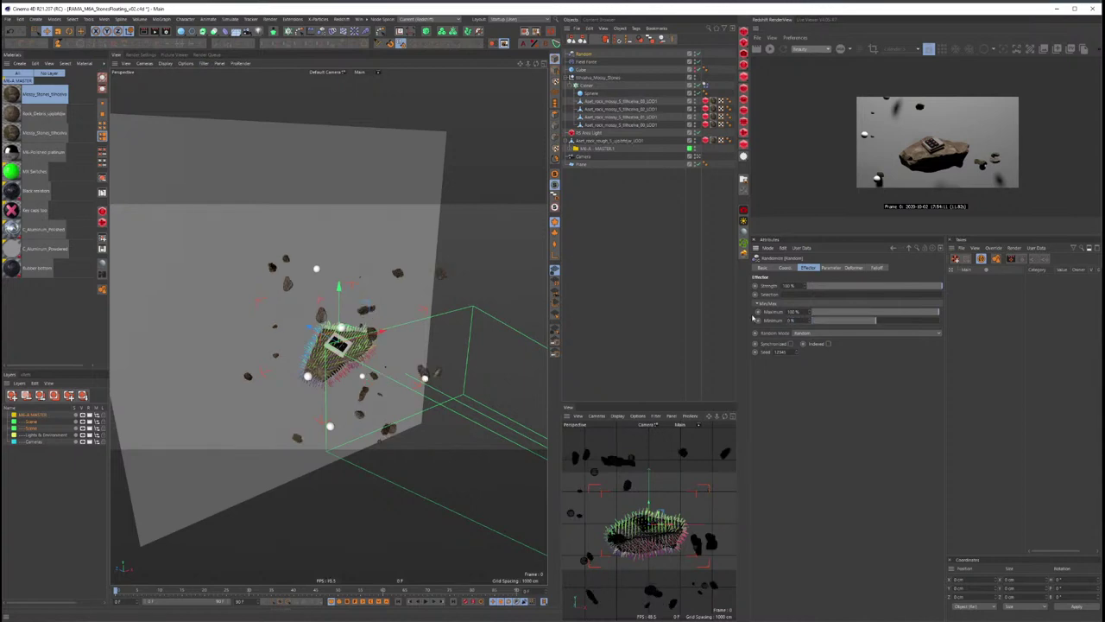
pyautogui.click(588, 224)
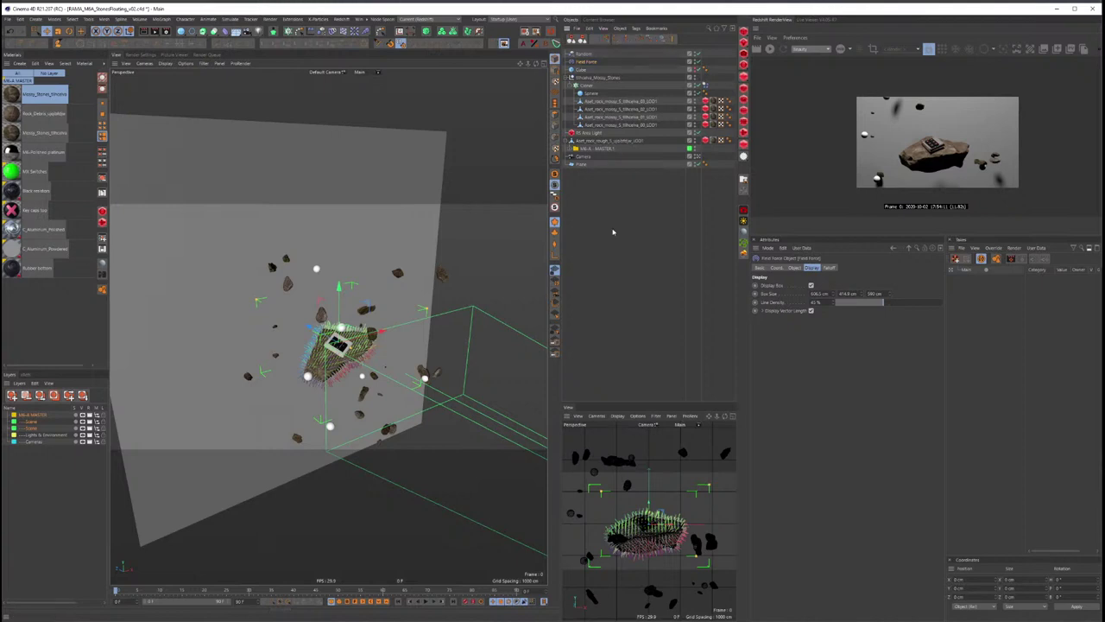
# Step: Play the simulation and set the Field Force strength to -10
pyautogui.click(706, 86)
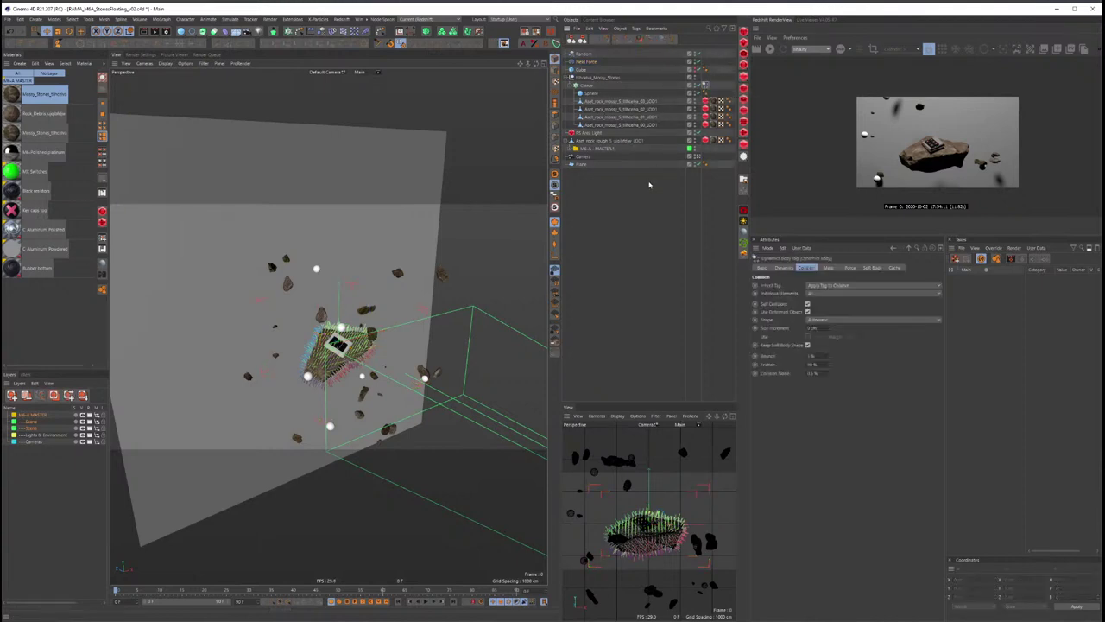
pyautogui.press('F8')
pyautogui.click(587, 62)
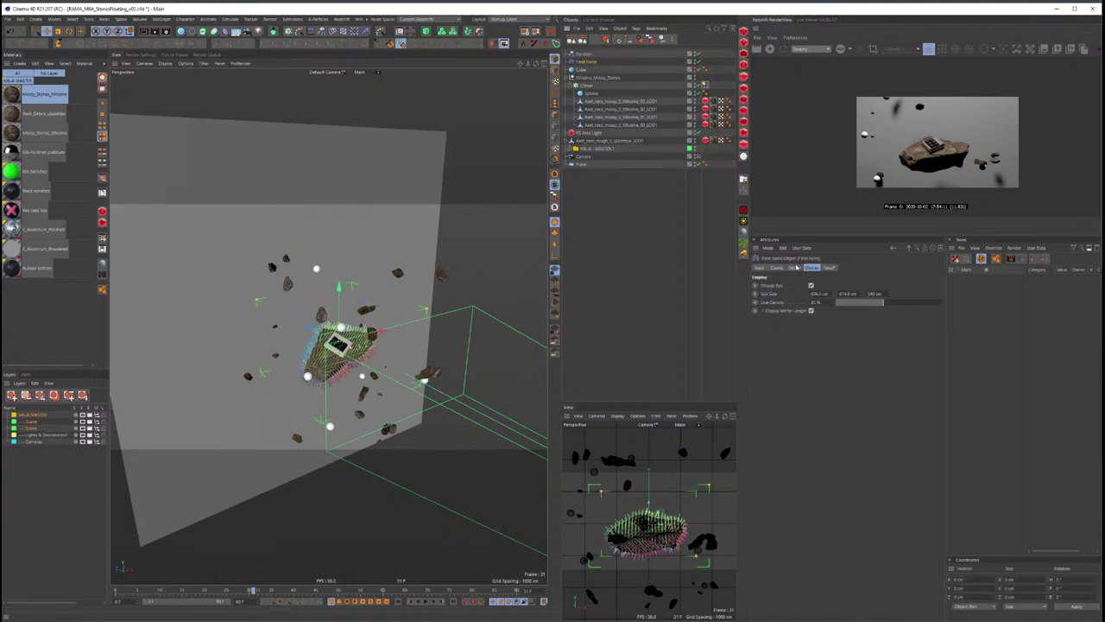
pyautogui.press('Return')
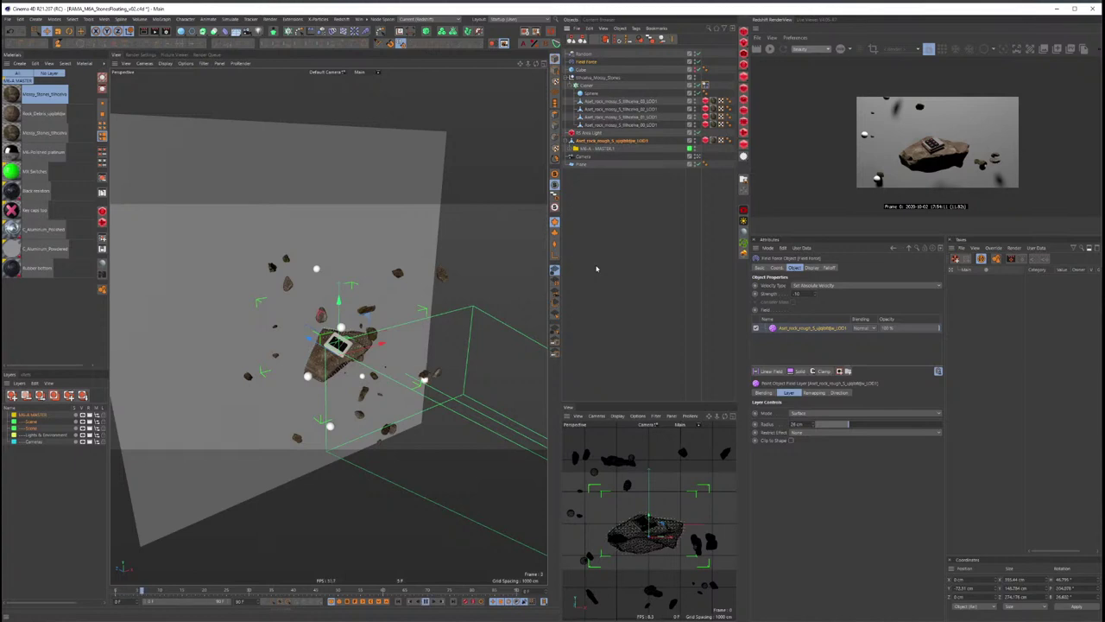
# Step: Scale the Cube down so the rocks gather inward, then replay the simulation
pyautogui.click(581, 69)
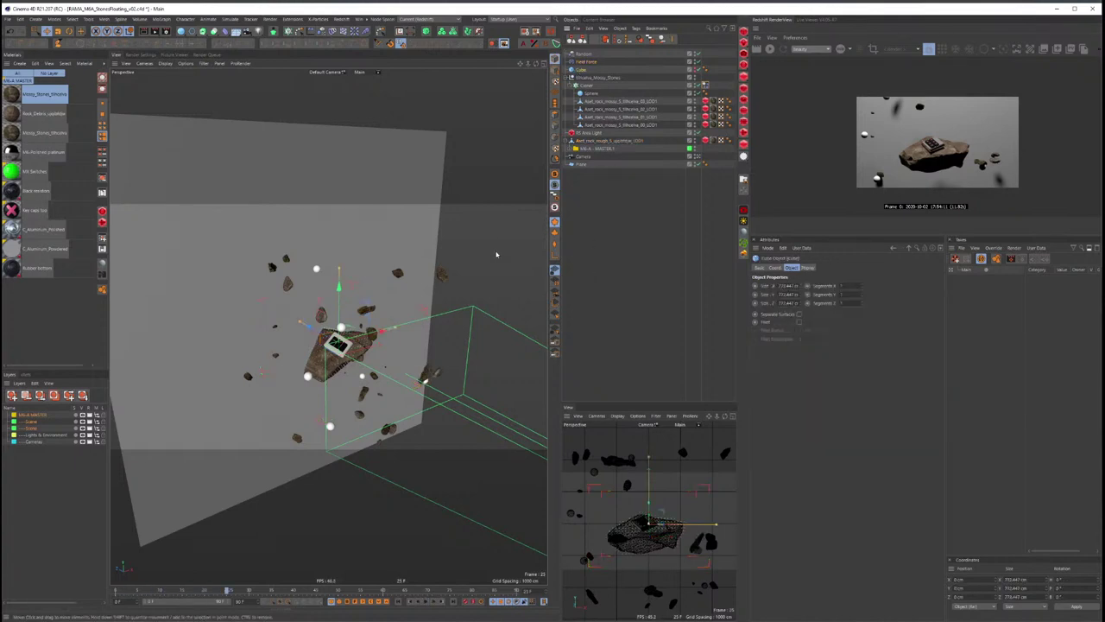
pyautogui.press('t')
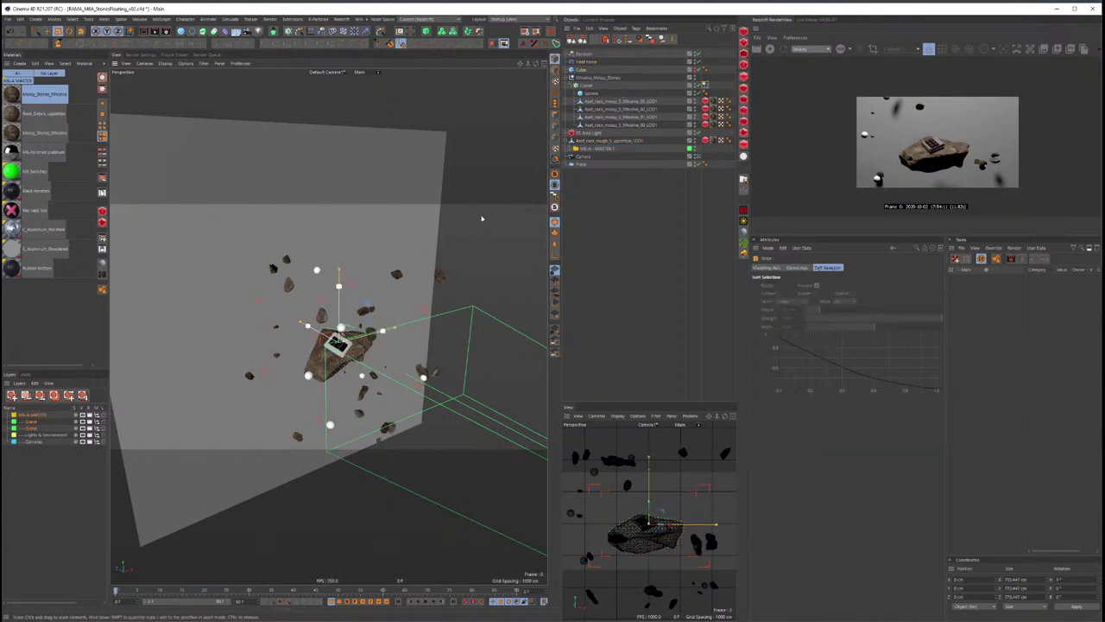
pyautogui.moveTo(398, 296); pyautogui.dragTo(453, 271)
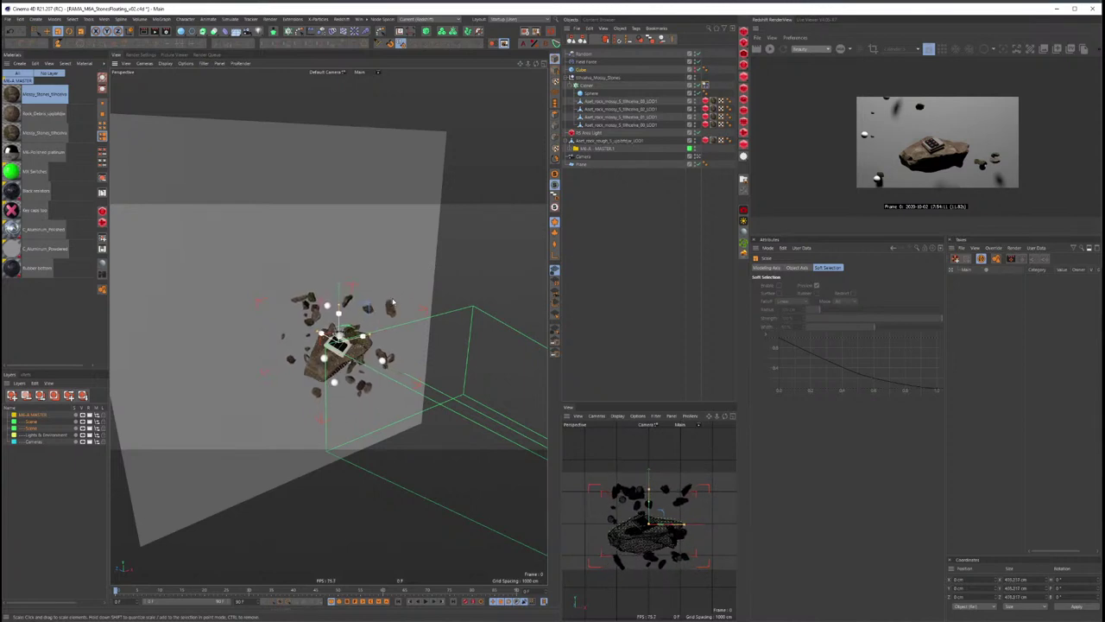
pyautogui.press('F8')
pyautogui.click(705, 85)
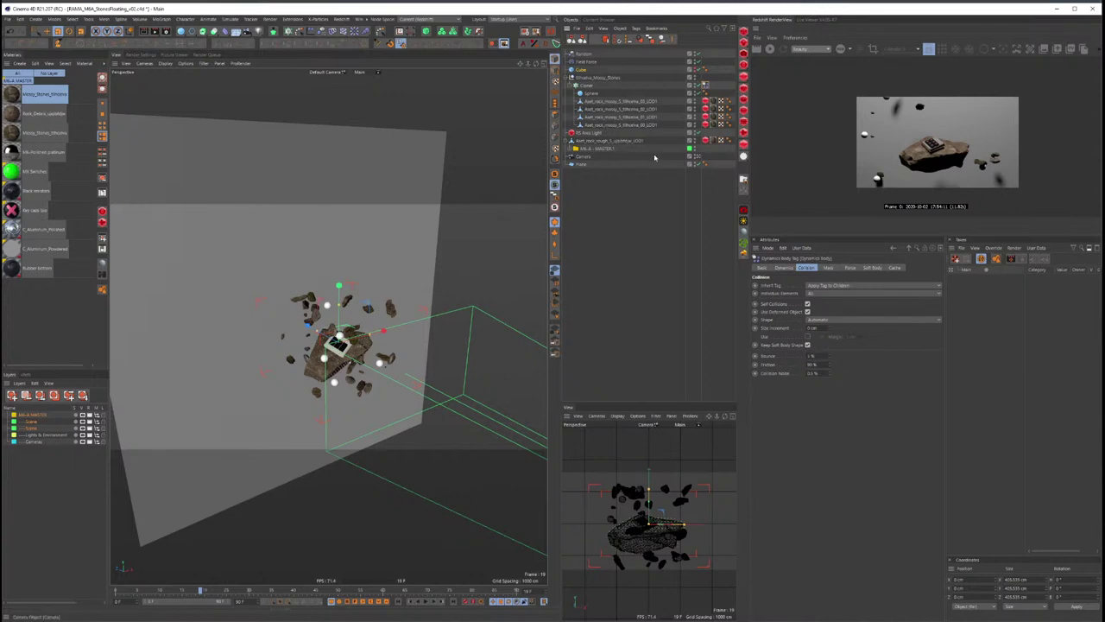
# Step: Add a dynamics body tag to the large rock and set the Field Force to Add to Velocity
pyautogui.rightClick(619, 143)
pyautogui.moveTo(643, 233)
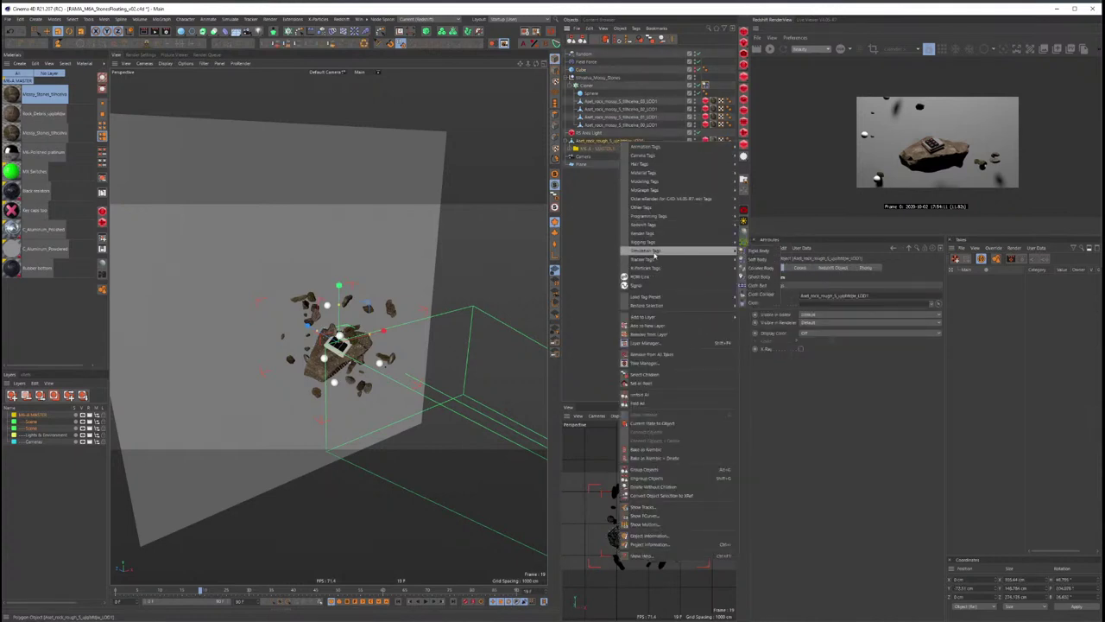
pyautogui.click(760, 266)
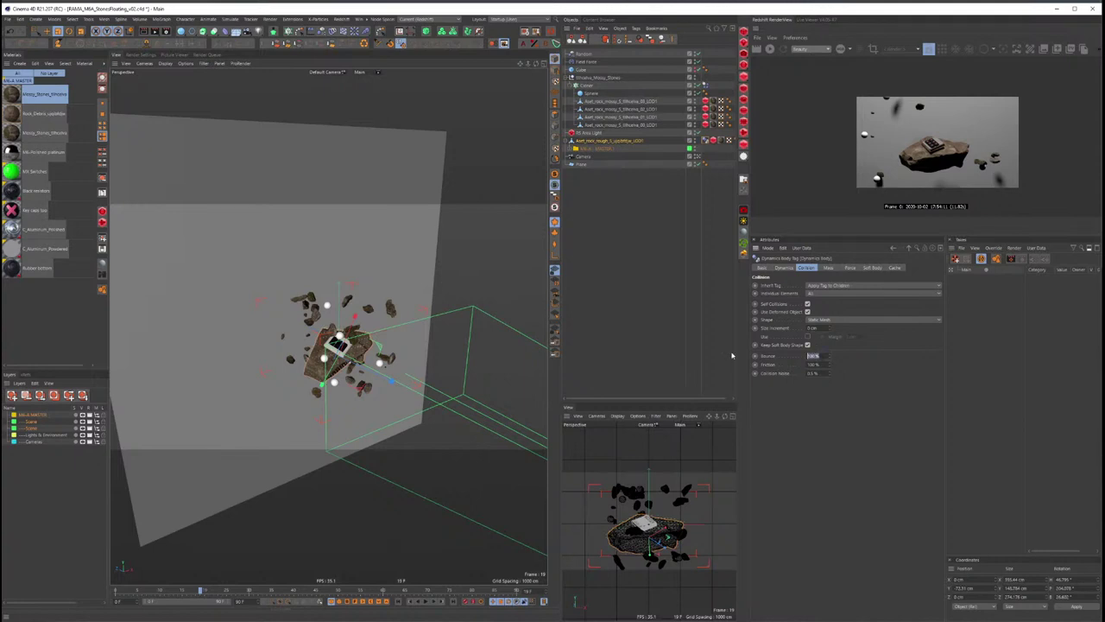
pyautogui.click(583, 62)
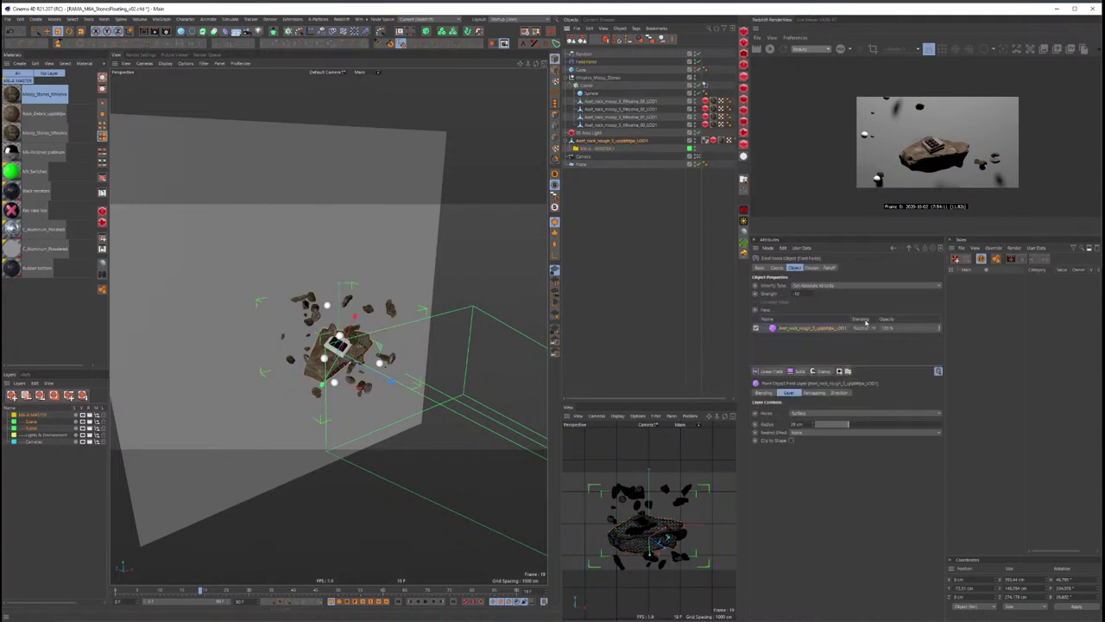
pyautogui.click(816, 286)
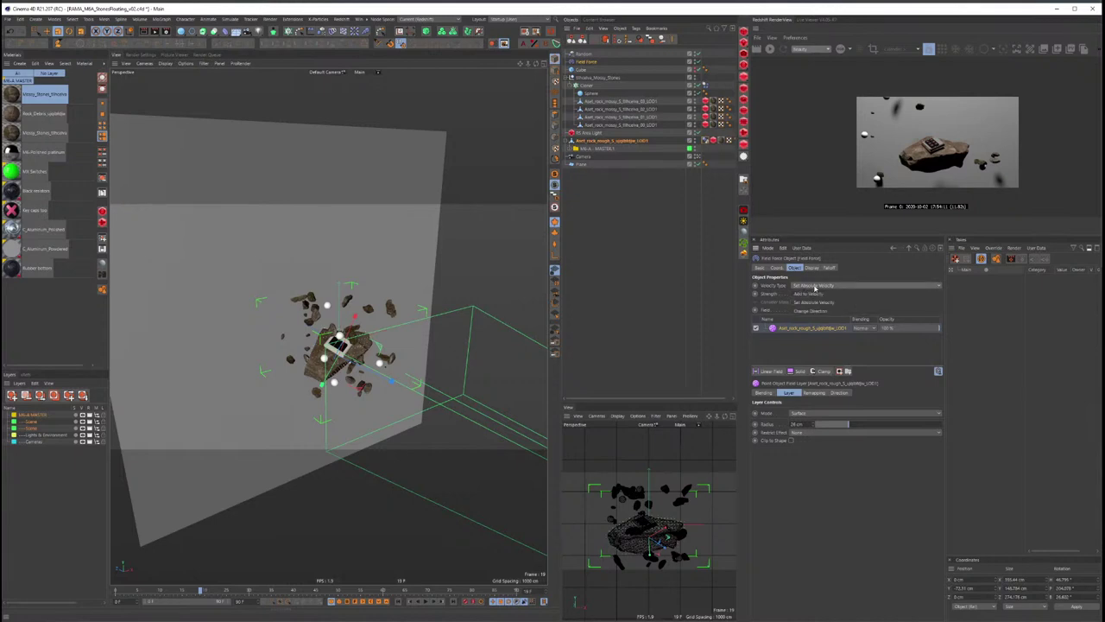
pyautogui.click(814, 295)
# Step: Set the field layer's direction length to Normalize and preview the simulation
pyautogui.click(816, 393)
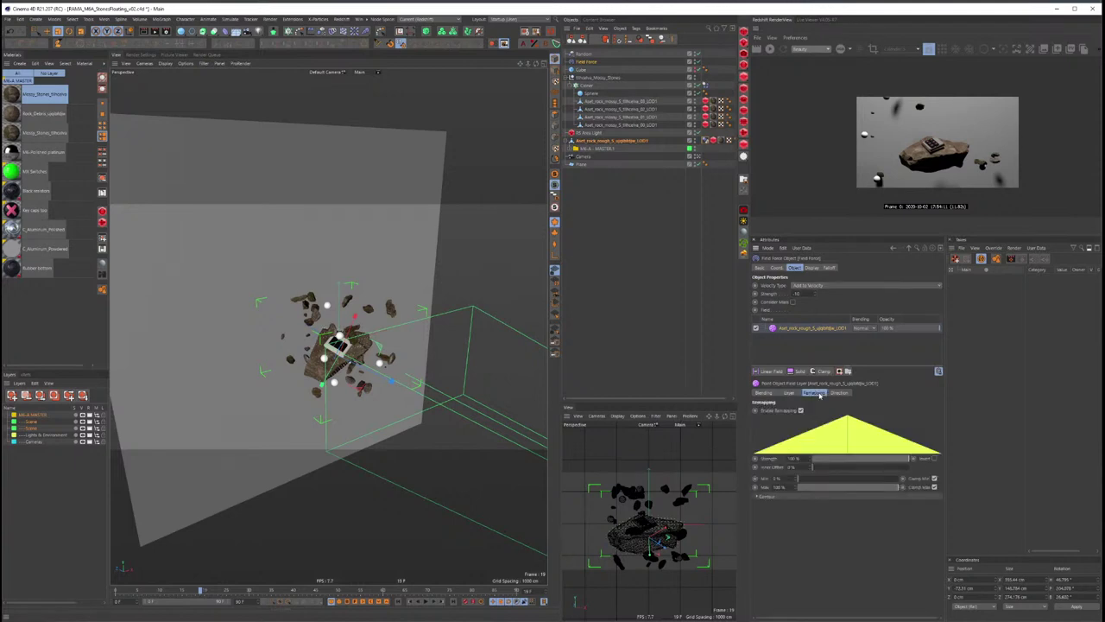
pyautogui.click(840, 393)
pyautogui.click(819, 418)
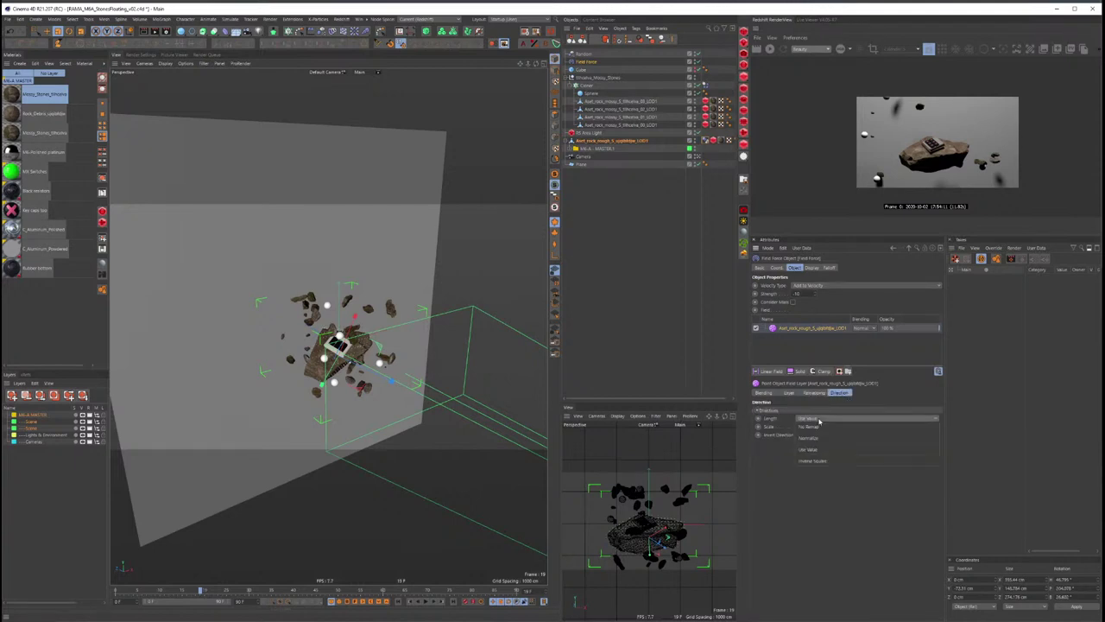
pyautogui.click(839, 438)
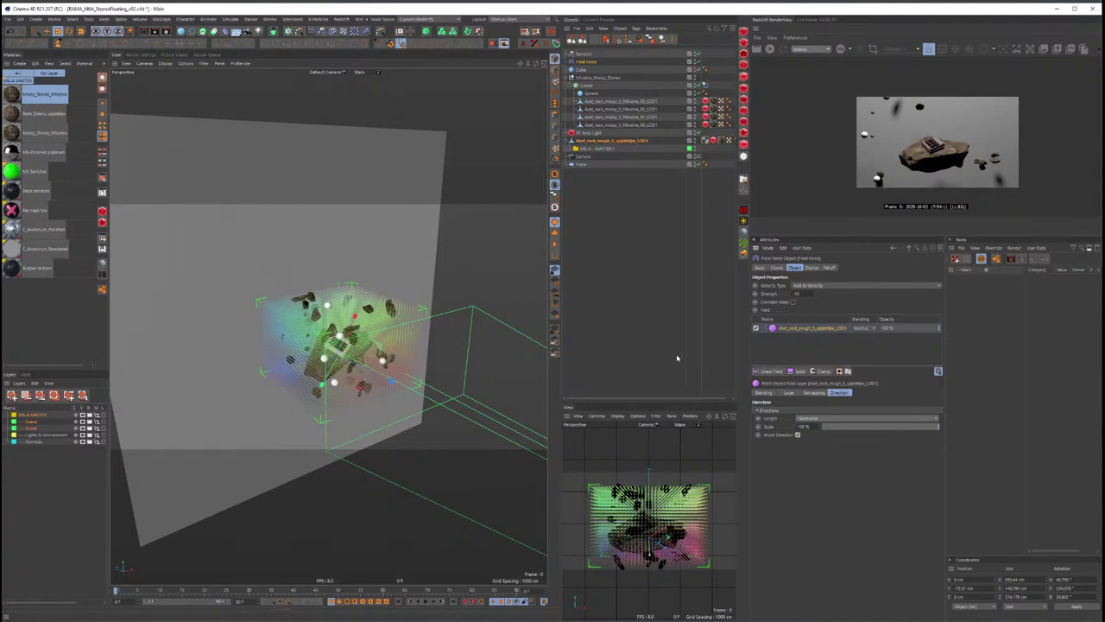
pyautogui.click(634, 297)
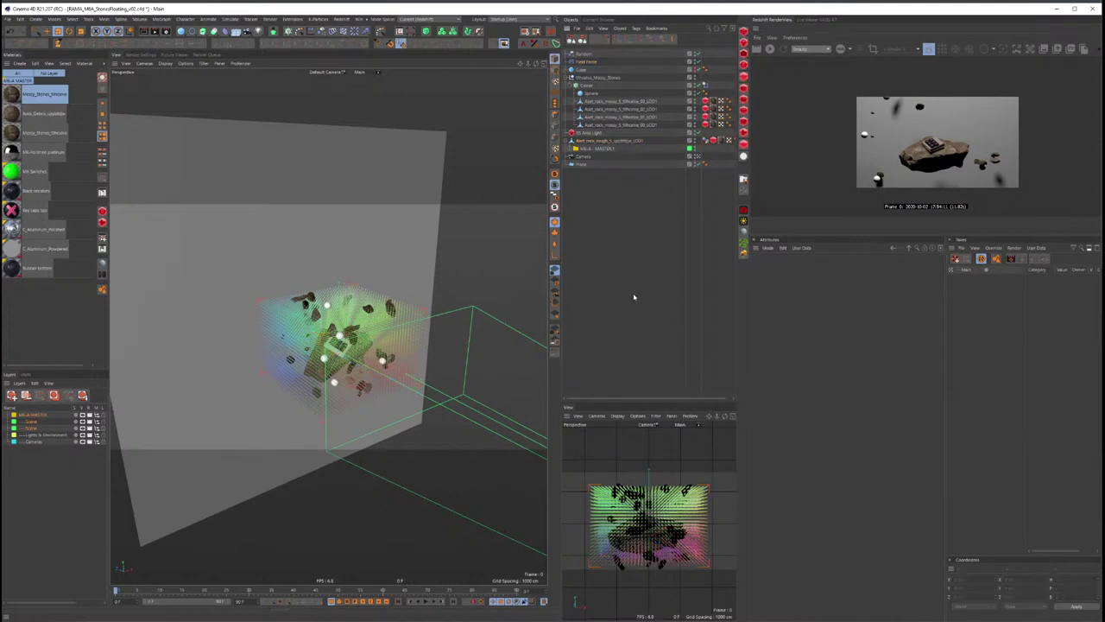
pyautogui.press('F8')
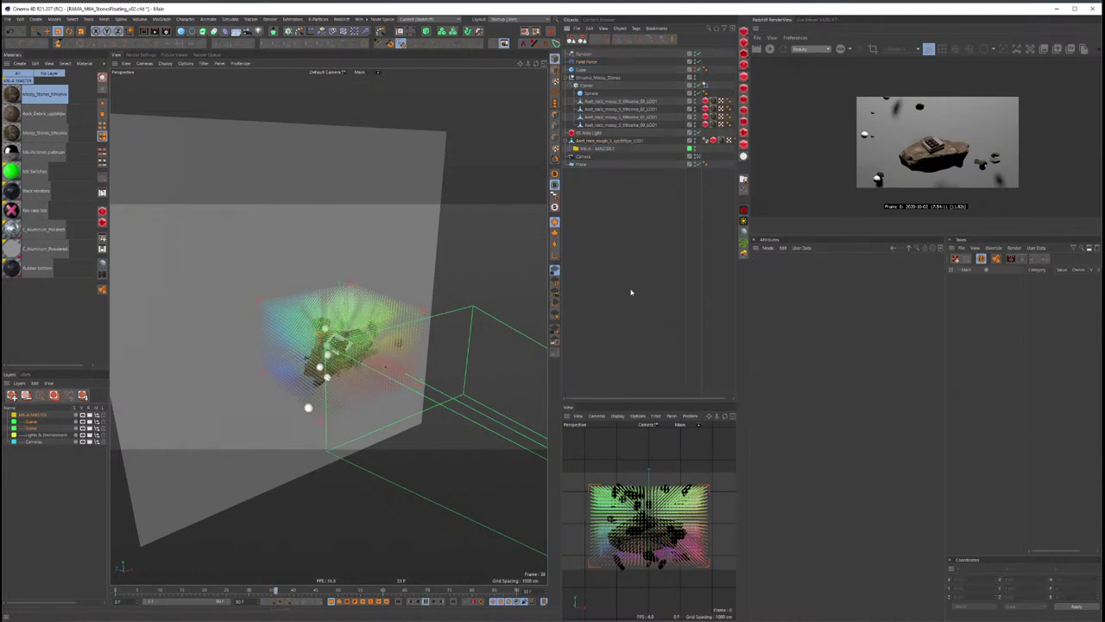
# Step: Turn off the Field Force's vector display
pyautogui.hotkey('ctrl', 'z')
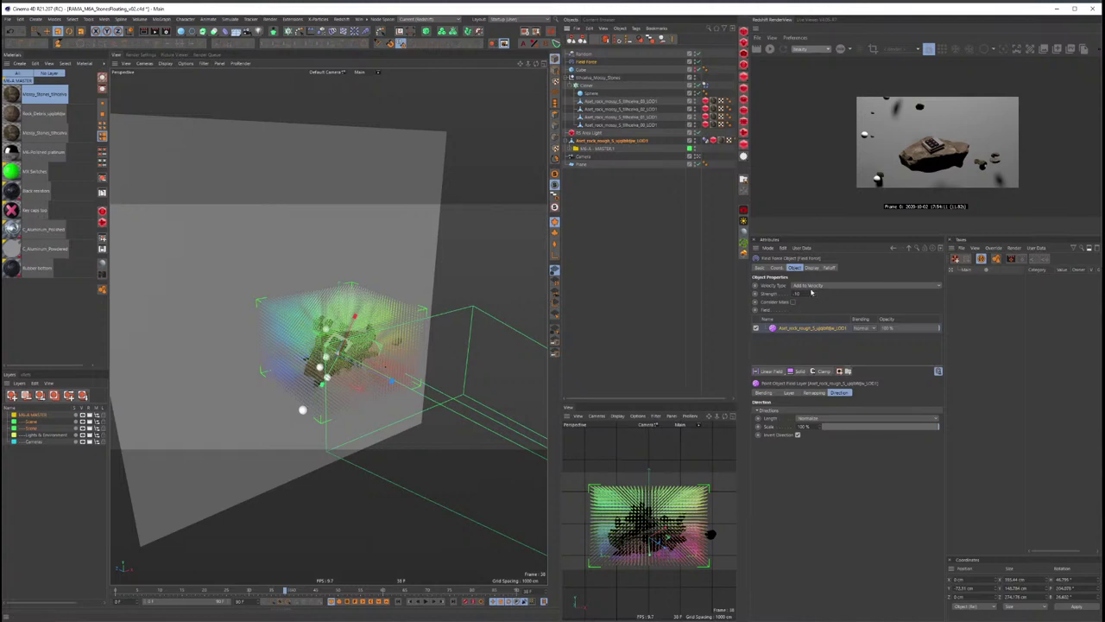
pyautogui.click(811, 268)
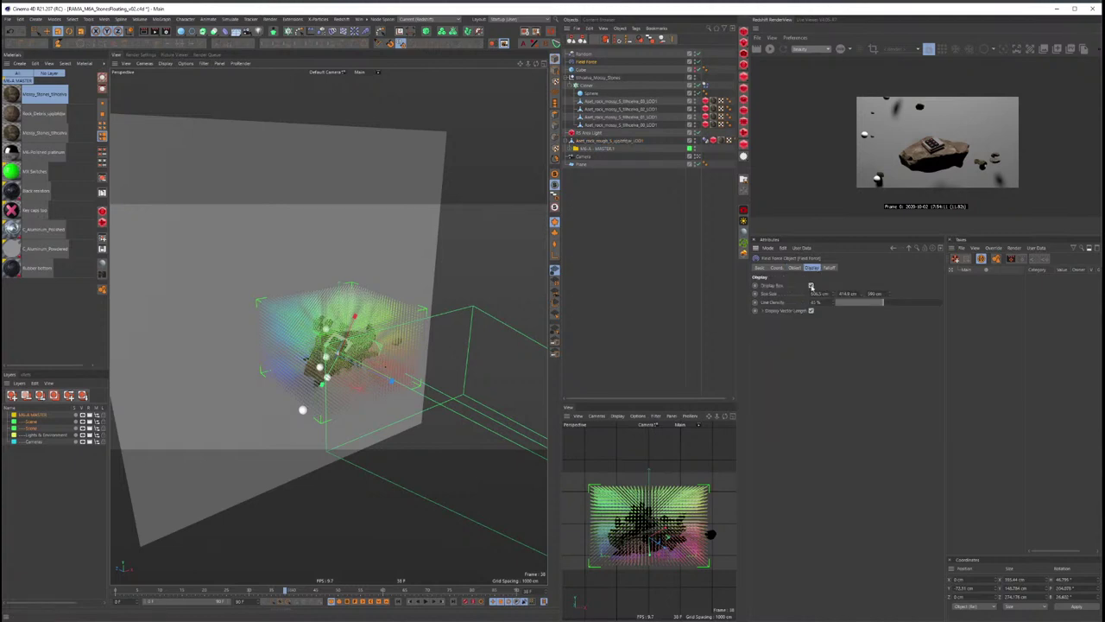
pyautogui.click(584, 322)
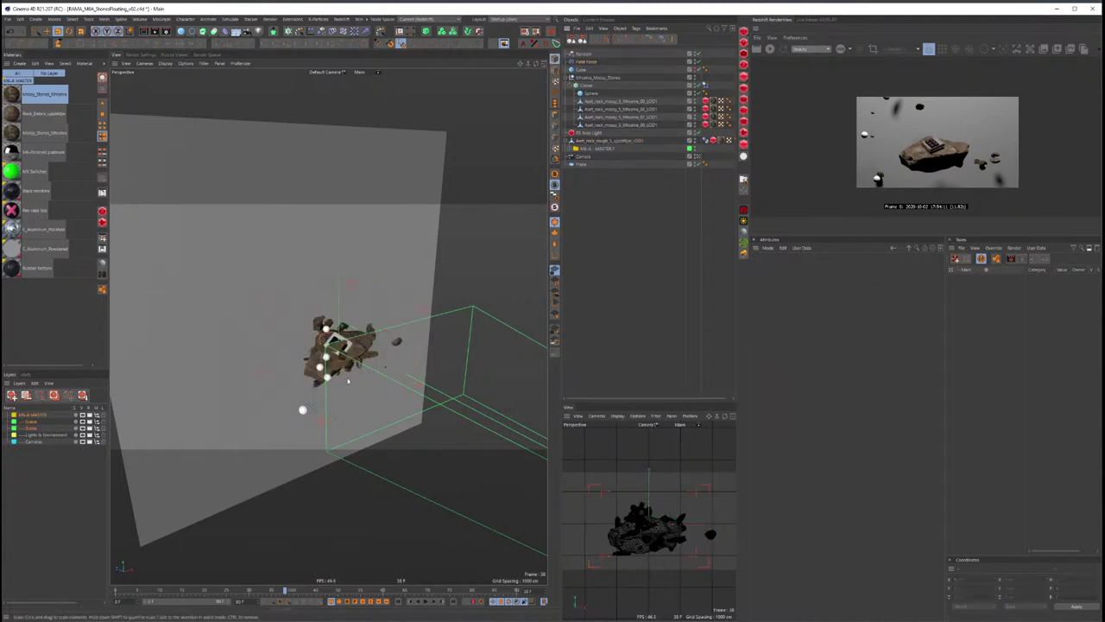
# Step: Zoom in on the rock cluster and play the animation to watch the rocks scatter
pyautogui.keyDown('alt'); pyautogui.moveTo(348, 380); pyautogui.dragTo(329, 346); pyautogui.keyUp('alt')
pyautogui.scroll(5, 313, 318)
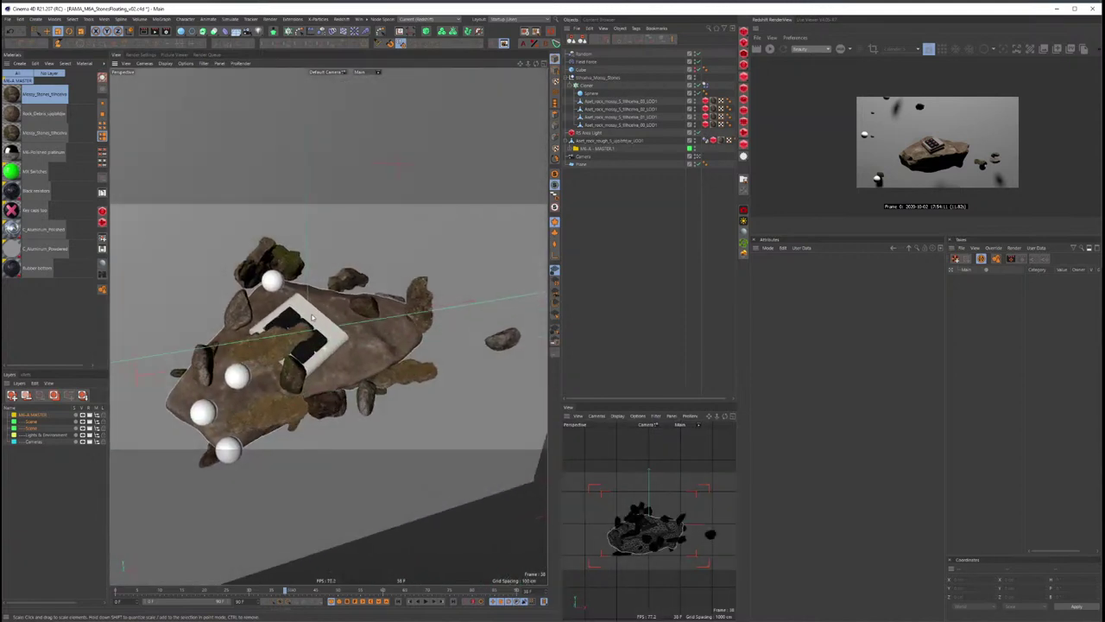
pyautogui.press('F8')
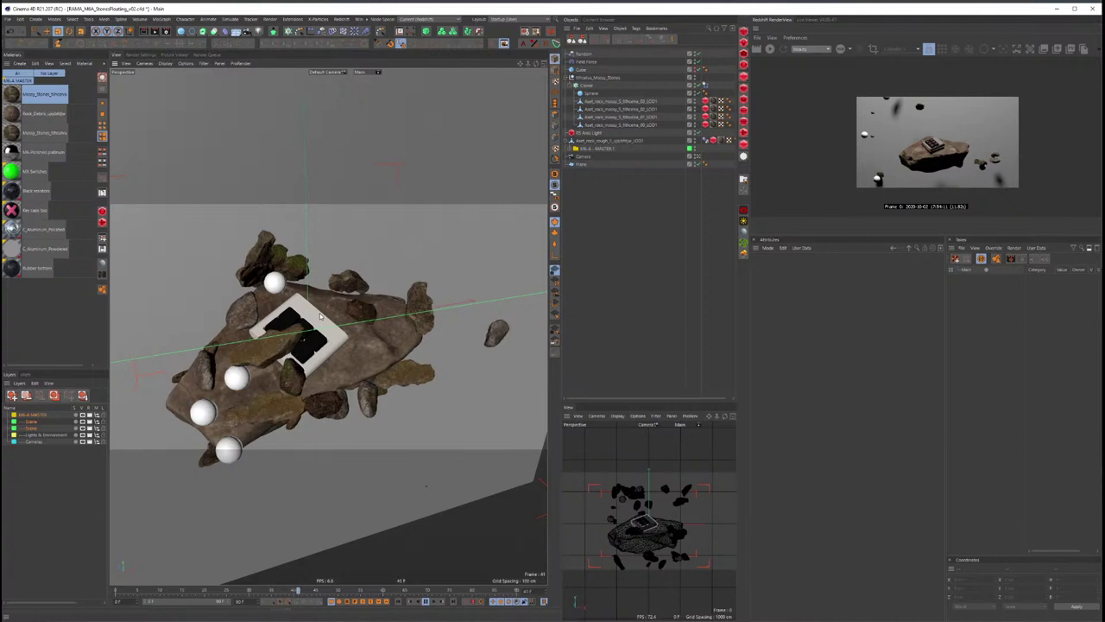
# Step: Invert the field layer's remapping and replay the animation from frame one
pyautogui.click(587, 62)
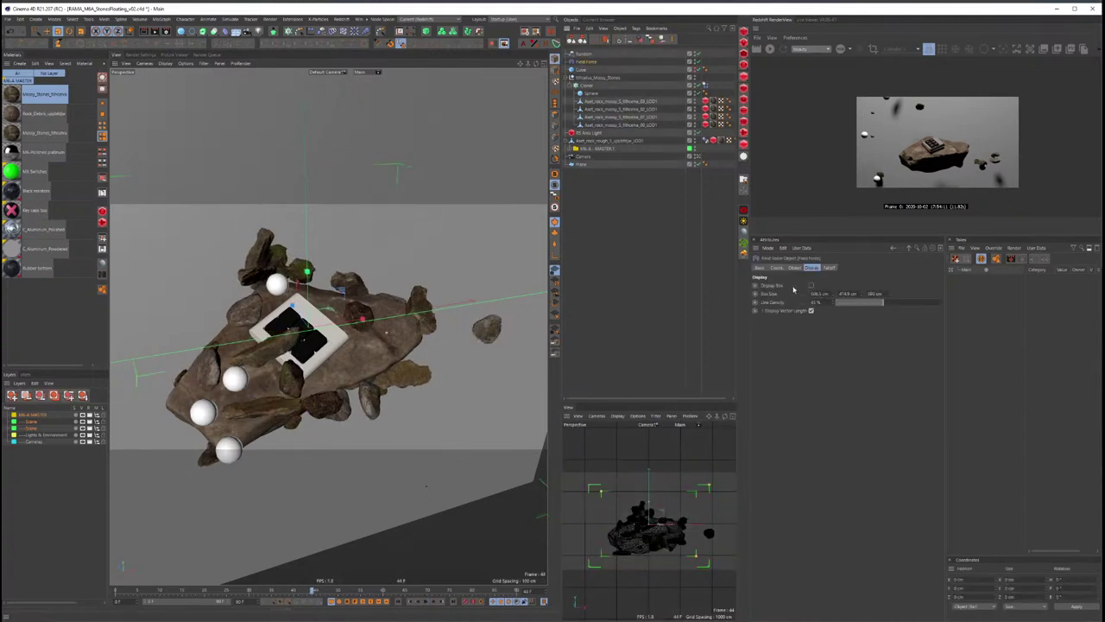
pyautogui.click(796, 268)
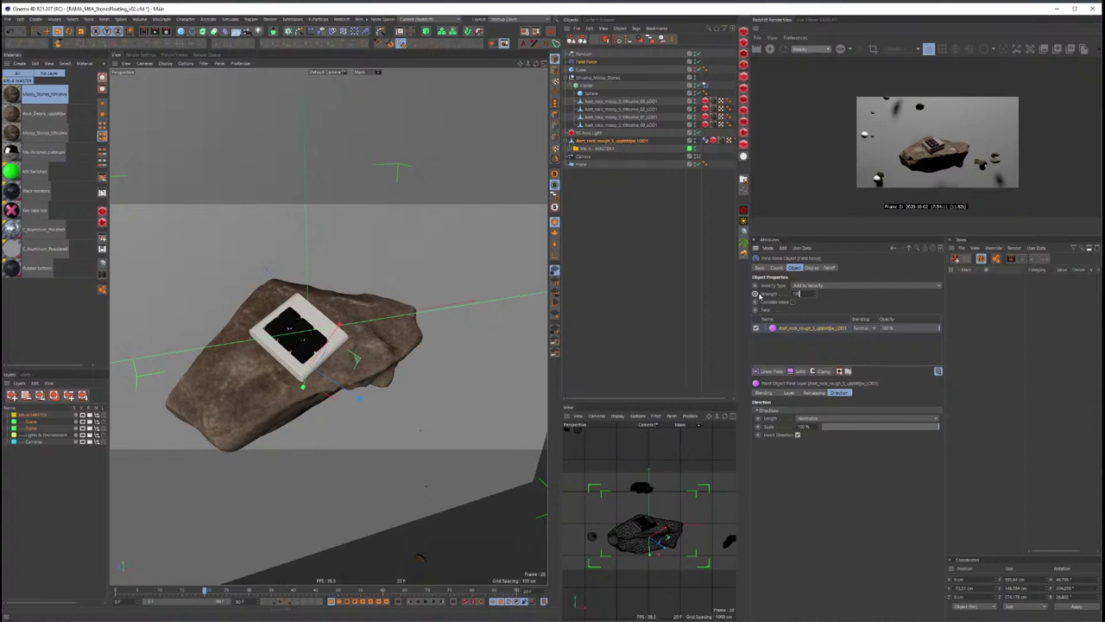
pyautogui.click(811, 394)
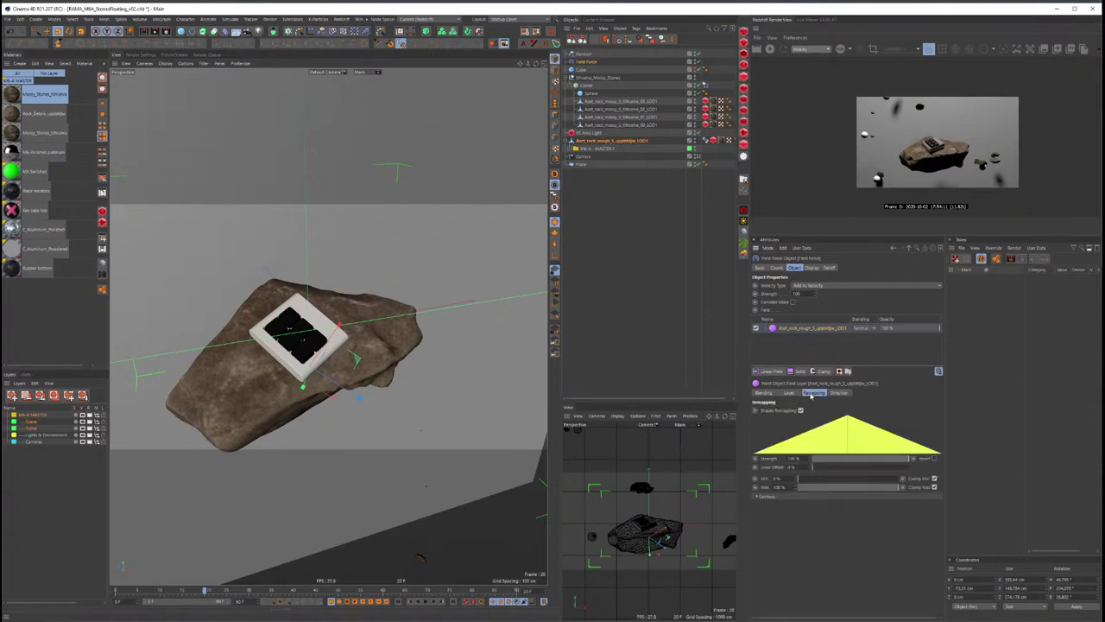
pyautogui.click(935, 458)
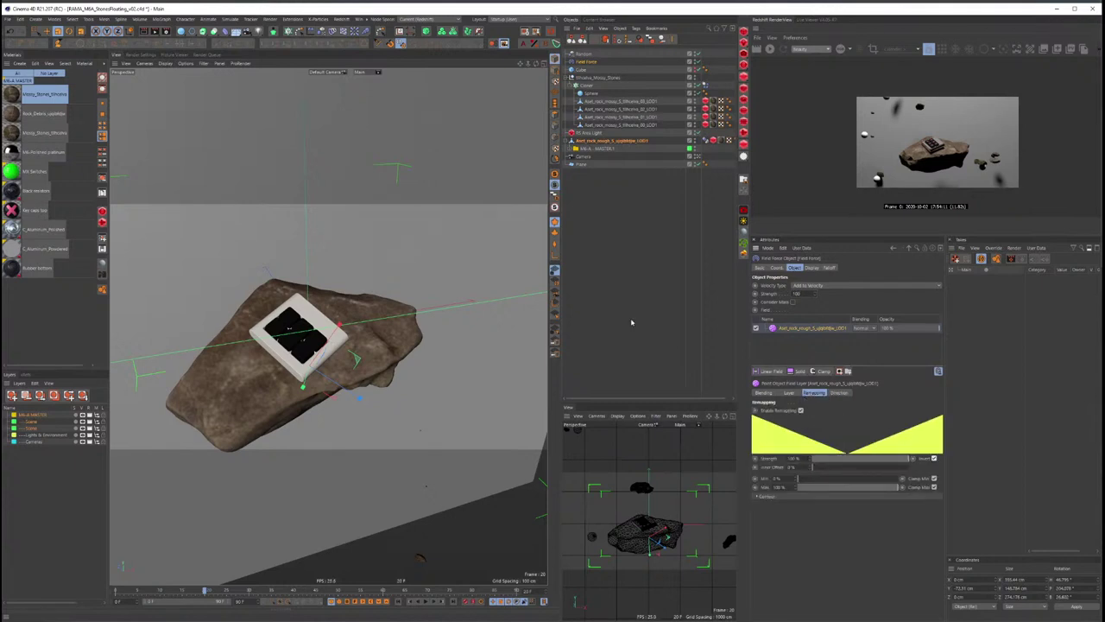
pyautogui.hotkey('shift', 'f')
pyautogui.press('F8')
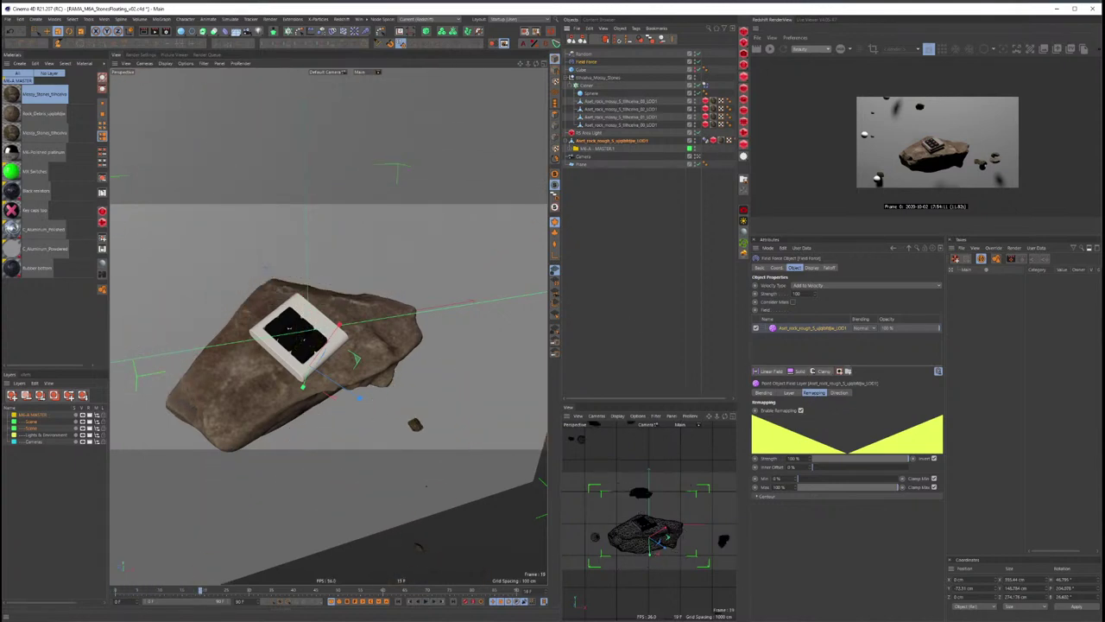
# Step: Turn the inversion back off, set remapping strength to 100%, and select the main rock
pyautogui.click(934, 458)
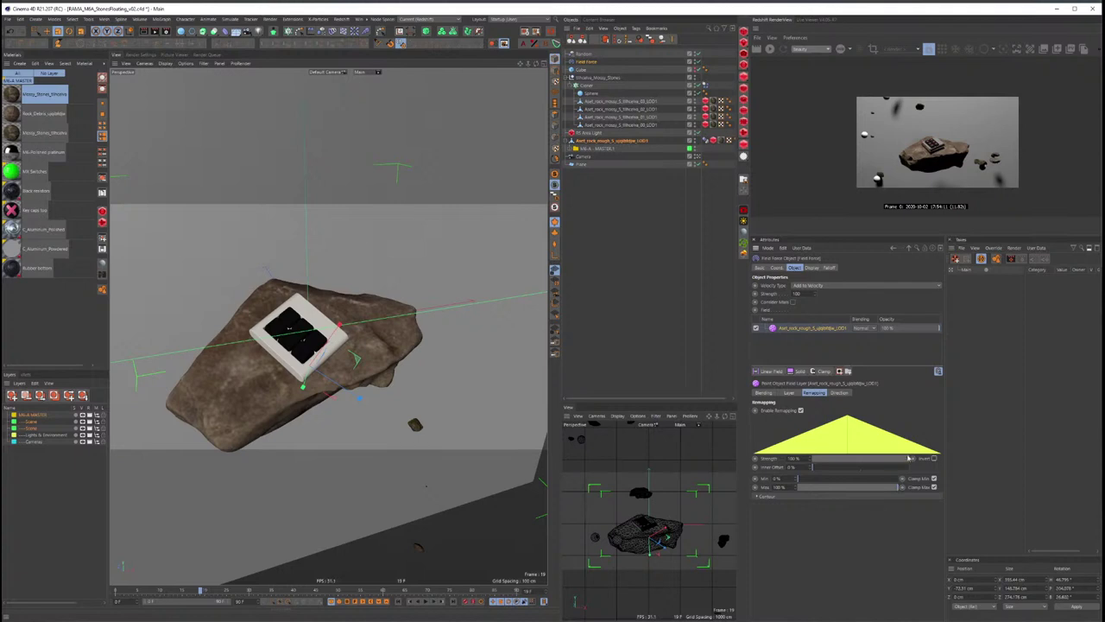
pyautogui.moveTo(829, 461)
pyautogui.mouseDown()
pyautogui.moveTo(812, 459)
pyautogui.moveTo(913, 459)
pyautogui.mouseUp()
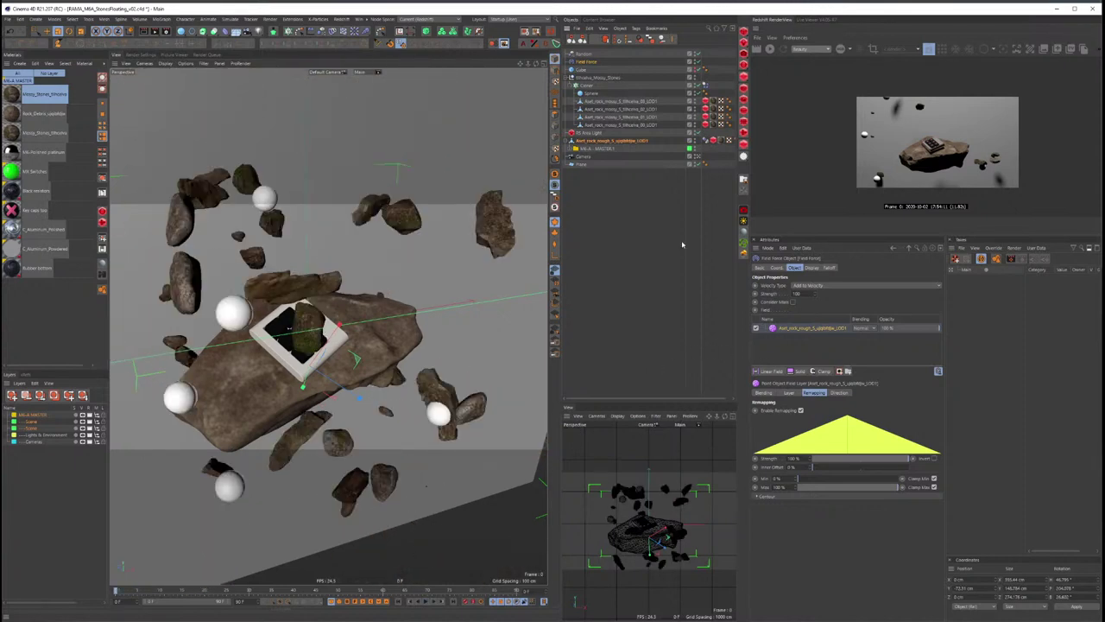
pyautogui.click(345, 371)
pyautogui.keyDown('alt'); pyautogui.moveTo(345, 371); pyautogui.dragTo(405, 371); pyautogui.keyUp('alt')
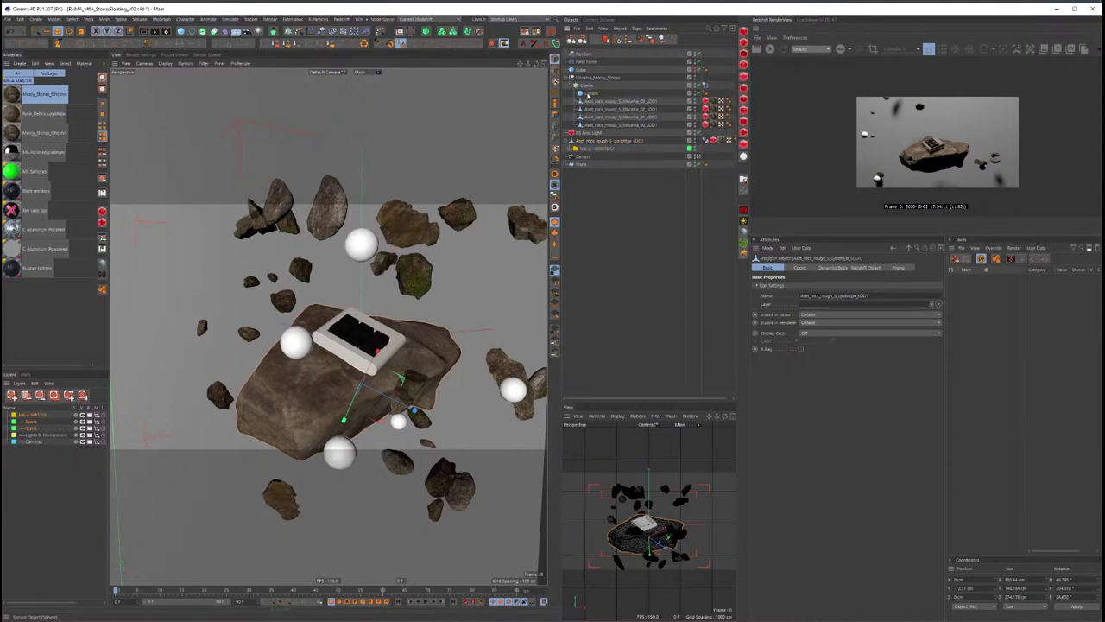
# Step: Put the Sphere inside a new Cloner and give it a Soft Body tag
pyautogui.click(587, 85)
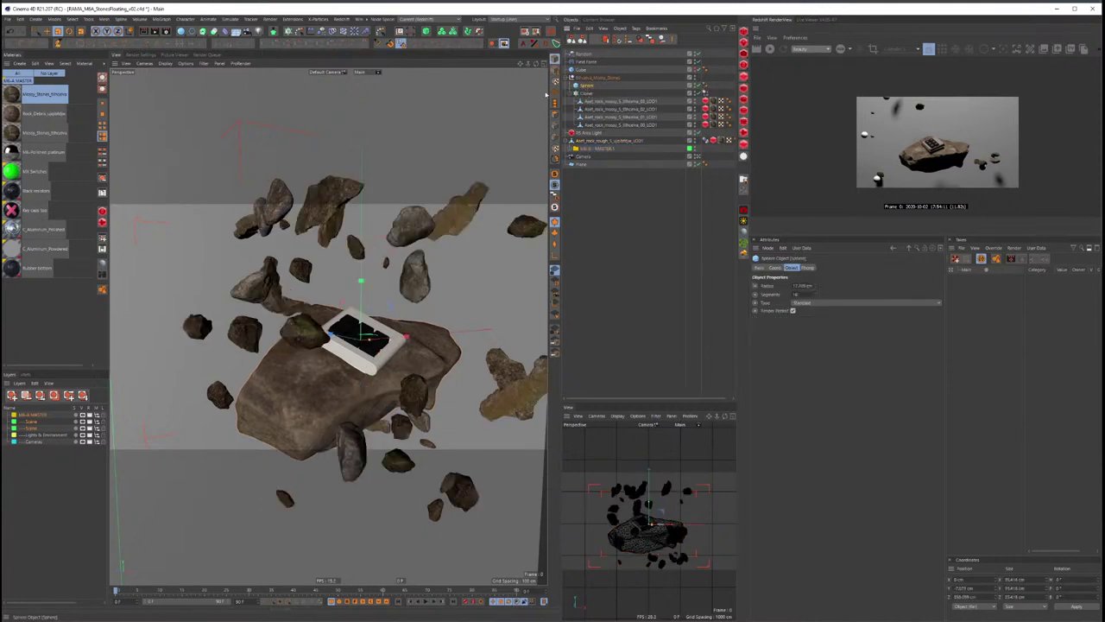
pyautogui.keyDown('alt'); pyautogui.click(289, 31); pyautogui.keyUp('alt')
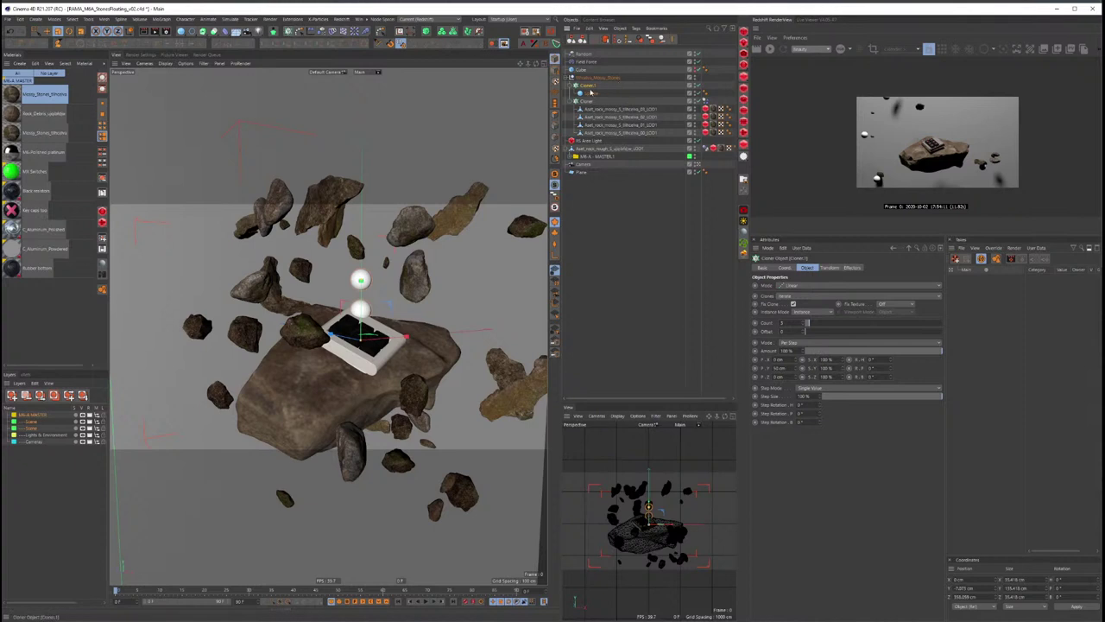
pyautogui.rightClick(587, 88)
pyautogui.moveTo(615, 195)
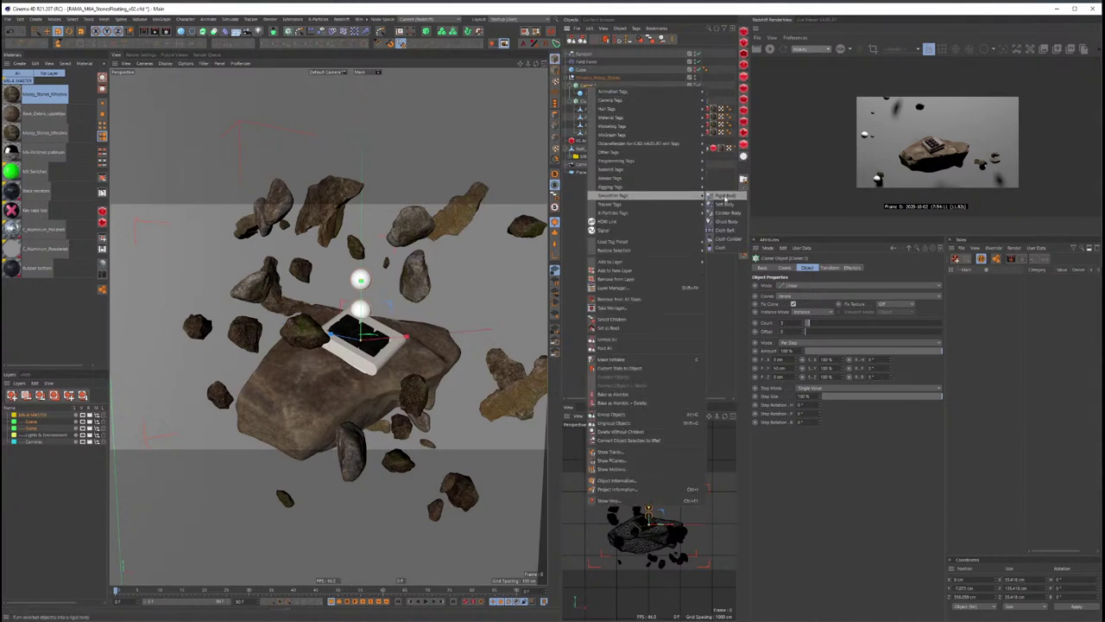
pyautogui.click(725, 204)
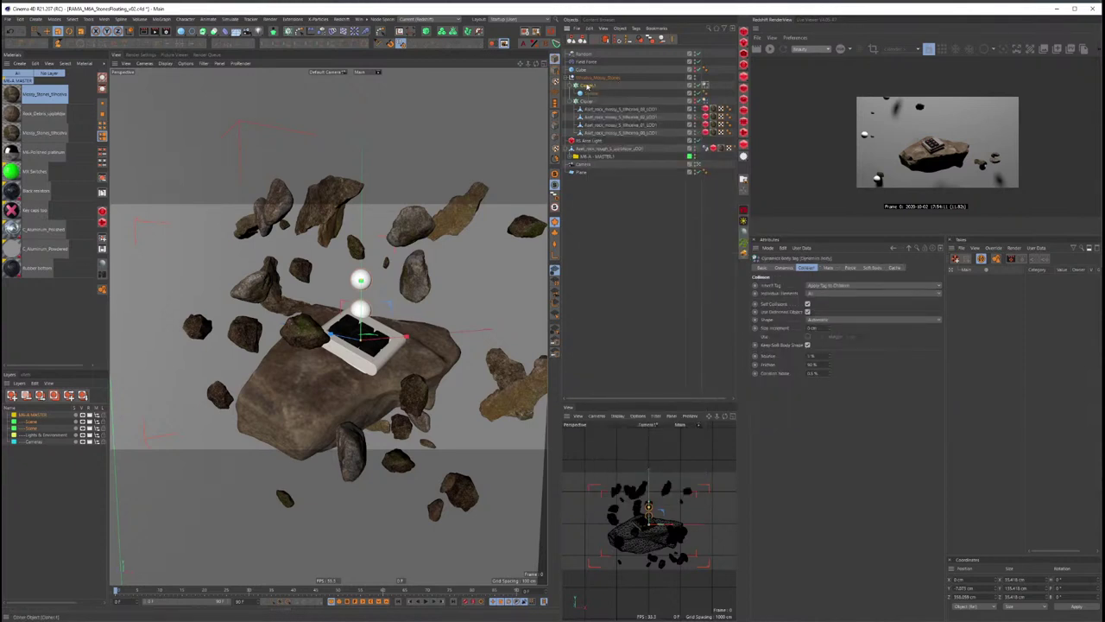
# Step: Review the new Cloner's and Cube's settings and the cloning mode list
pyautogui.click(587, 86)
pyautogui.click(587, 70)
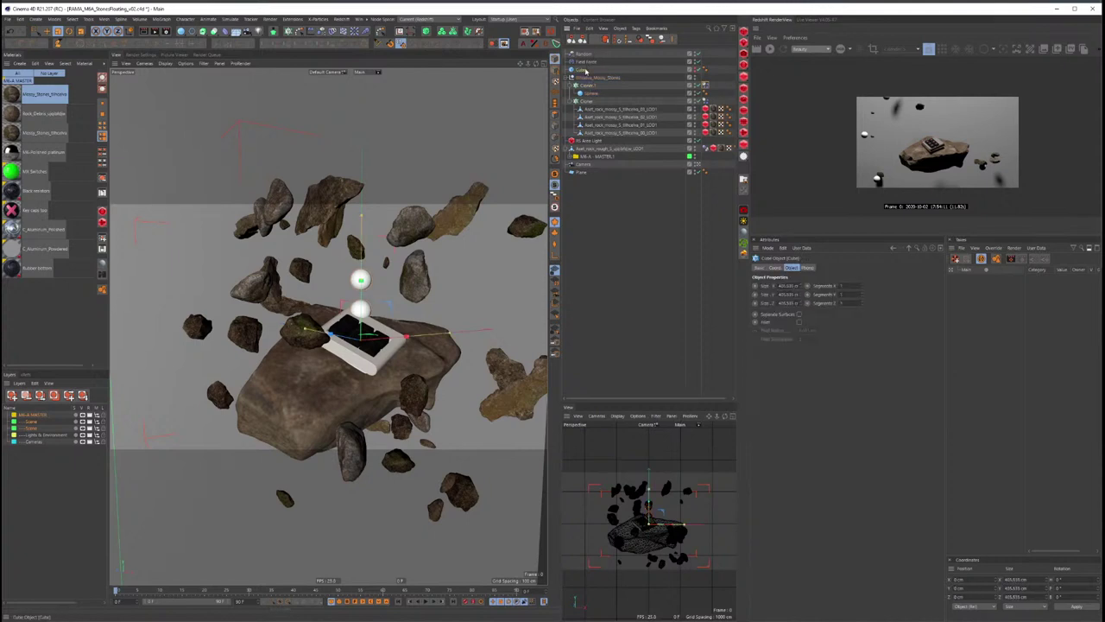
pyautogui.click(588, 86)
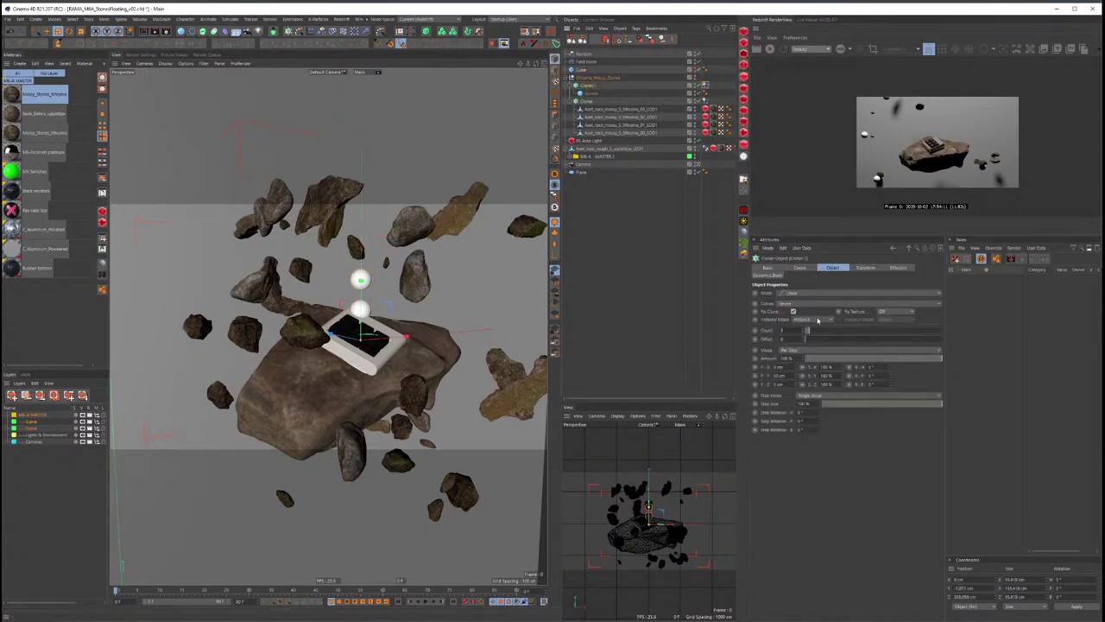
pyautogui.click(804, 291)
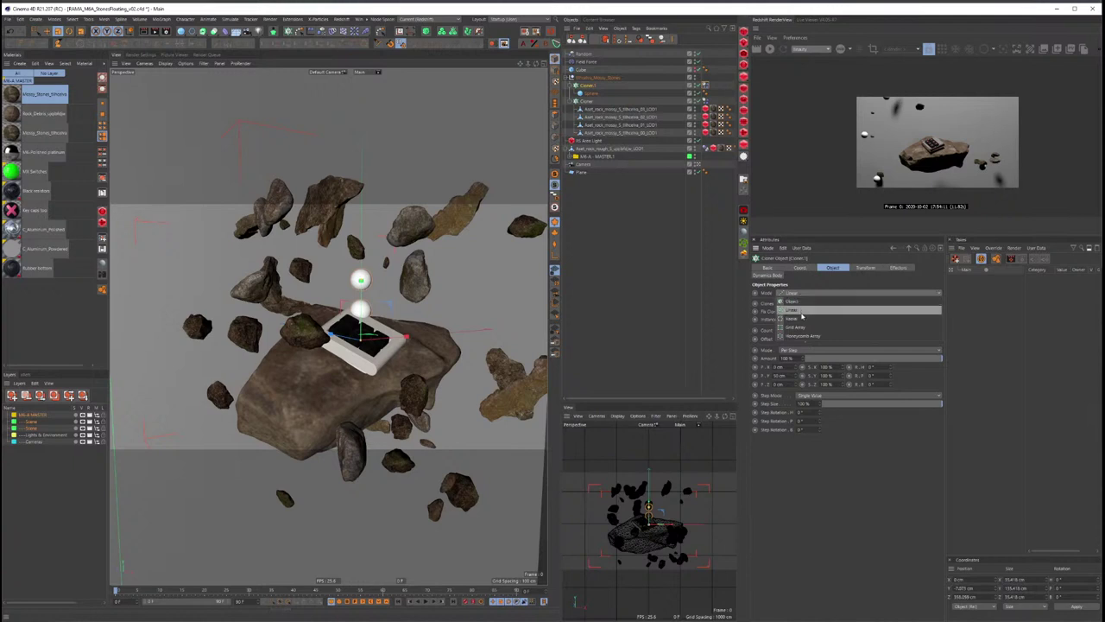
# Step: Duplicate the rock Cloner, delete its four rocks, and move the sphere copy into it
pyautogui.click(655, 213)
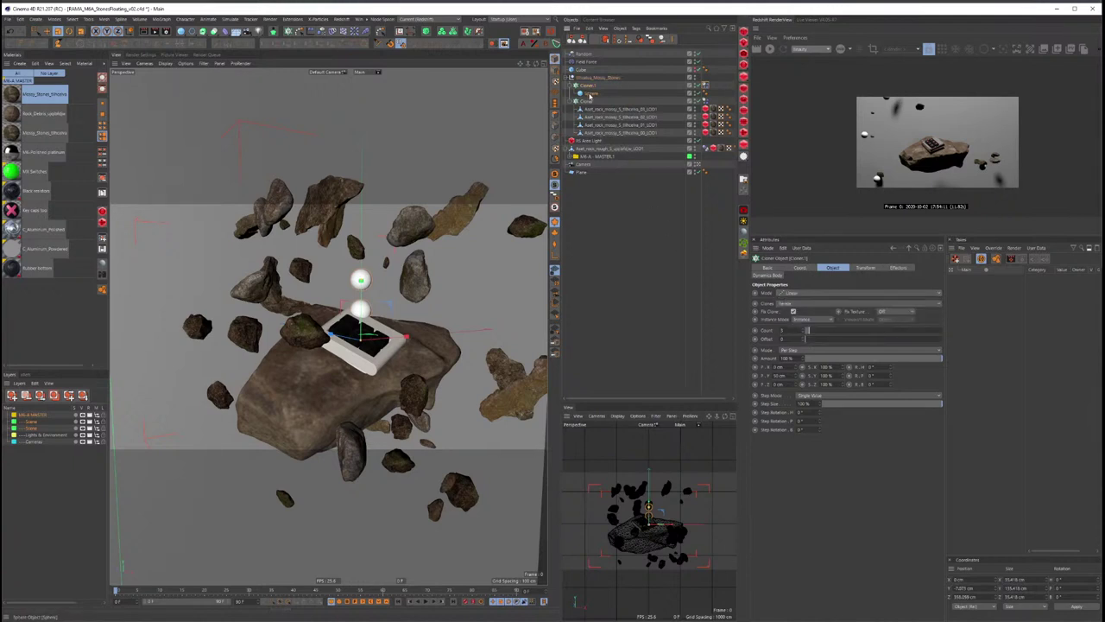
pyautogui.click(589, 94)
pyautogui.keyDown('ctrl'); pyautogui.moveTo(588, 101); pyautogui.dragTo(591, 107); pyautogui.keyUp('ctrl')
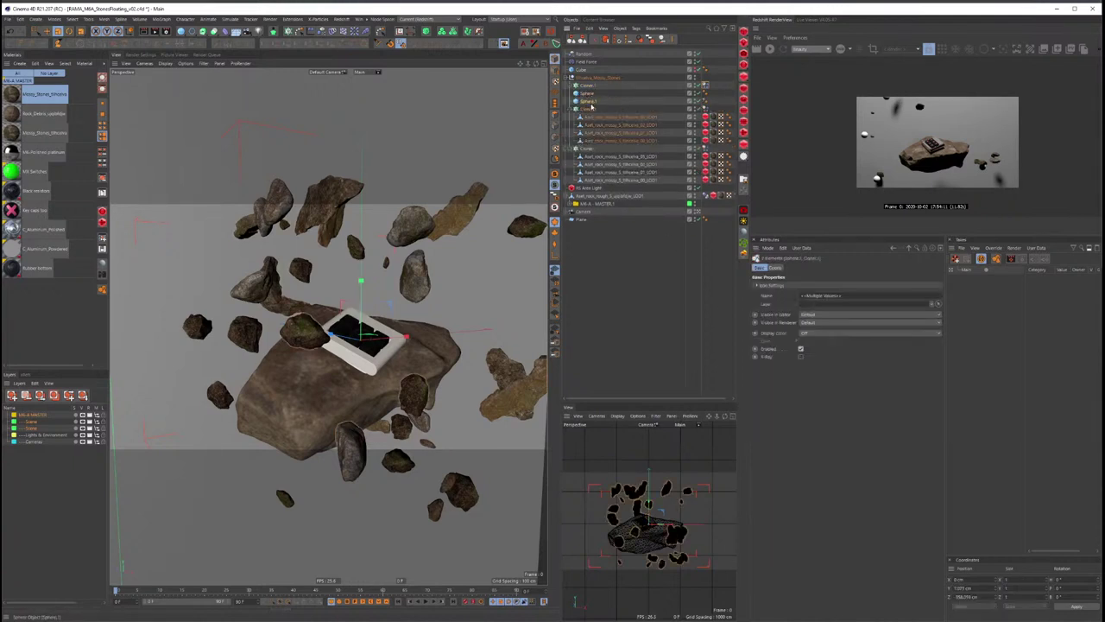
pyautogui.keyDown('shift'); pyautogui.click(594, 141); pyautogui.keyUp('shift')
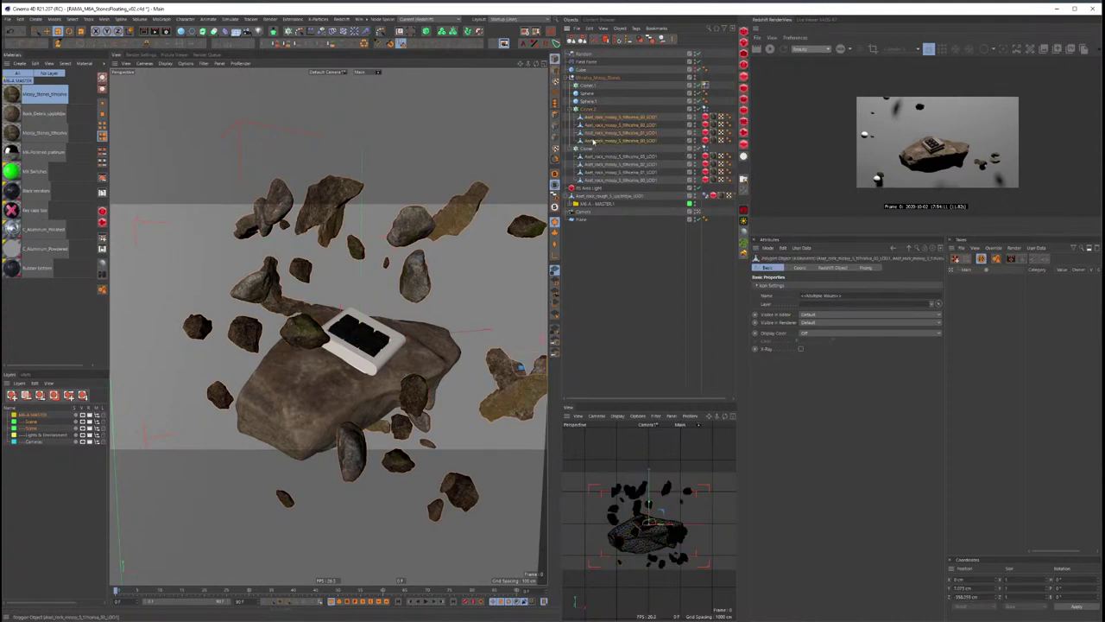
pyautogui.press('Delete')
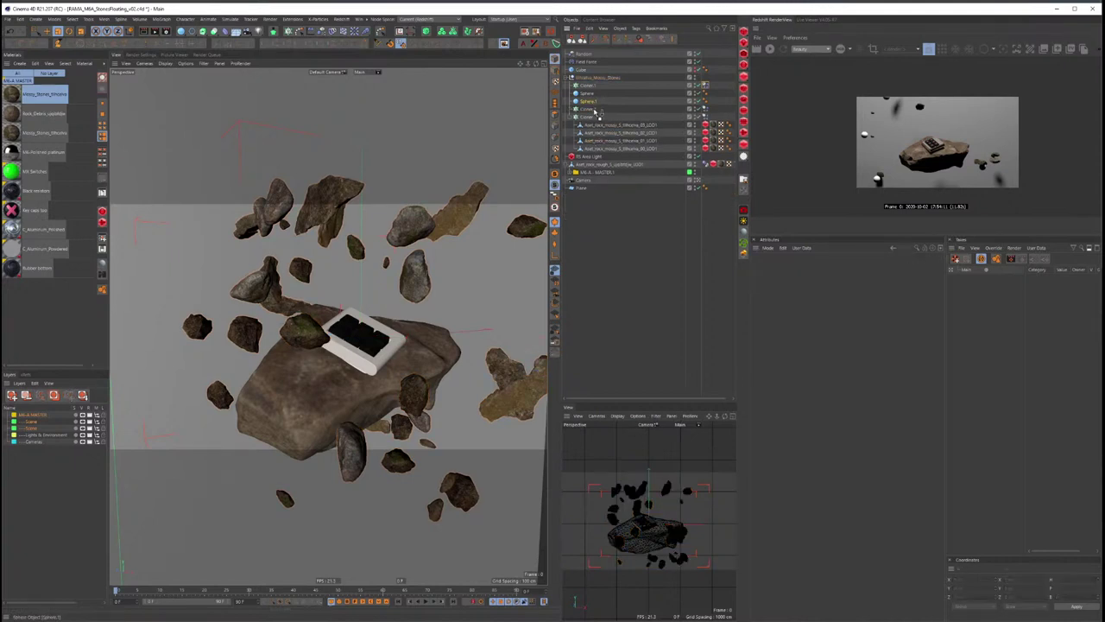
pyautogui.moveTo(594, 113); pyautogui.dragTo(590, 89)
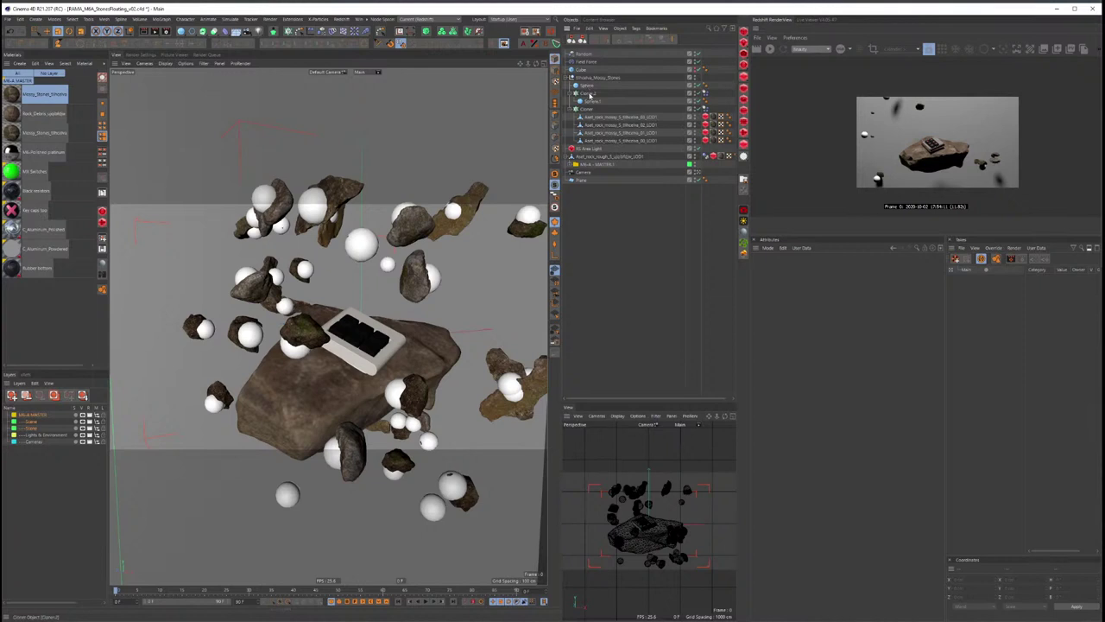
# Step: Delete the leftover extra sphere and add a Soft Body dynamics tag
pyautogui.press('Delete')
pyautogui.click(704, 86)
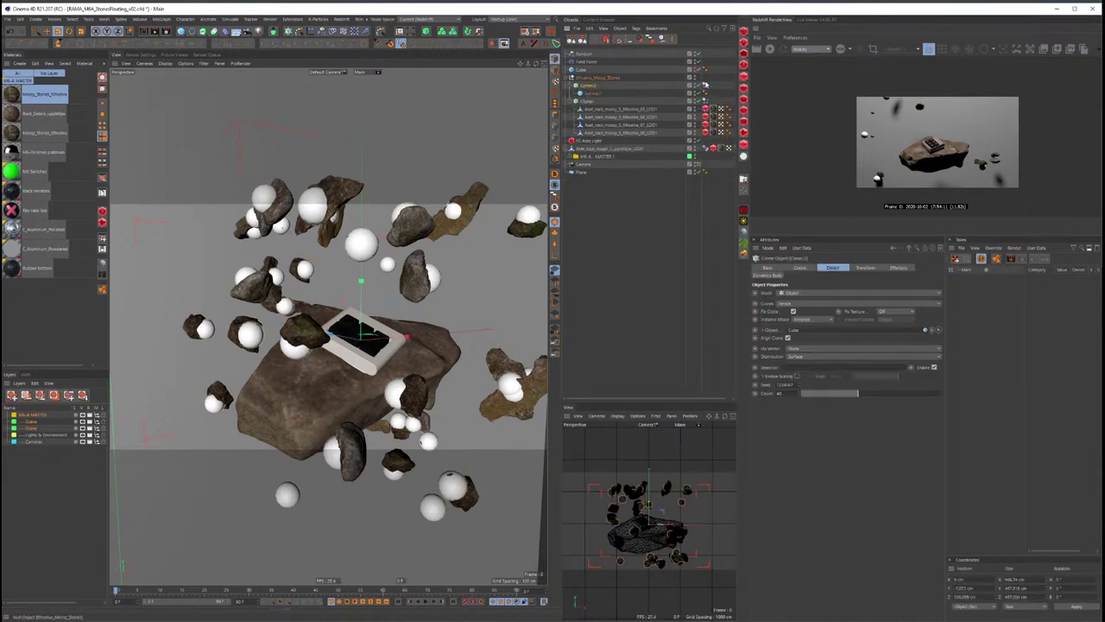
pyautogui.click(784, 269)
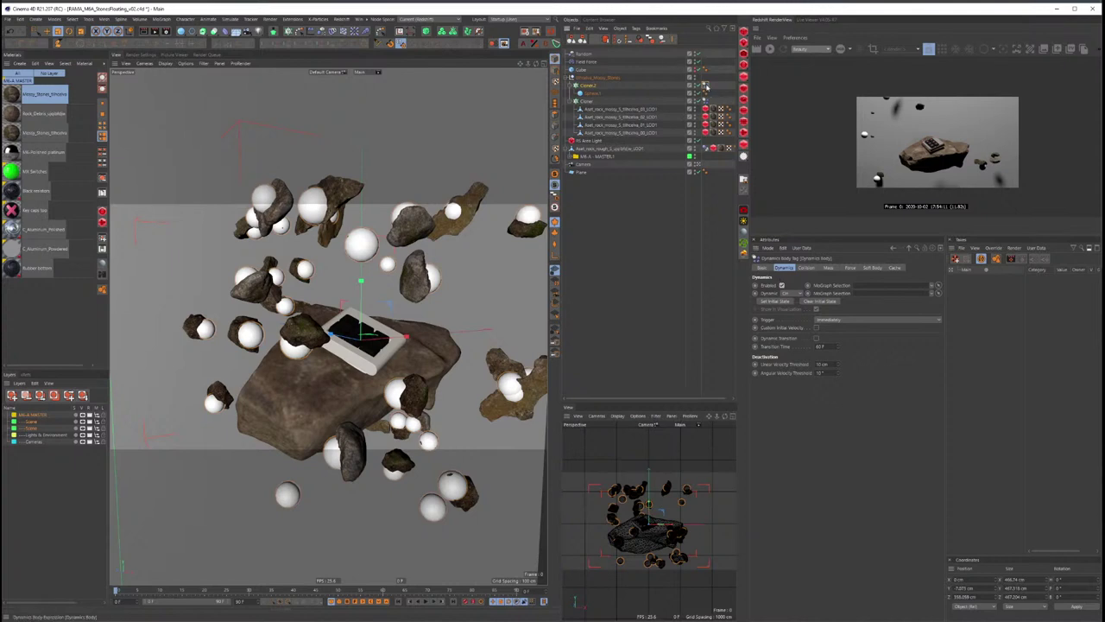
pyautogui.rightClick(704, 86)
pyautogui.moveTo(613, 193)
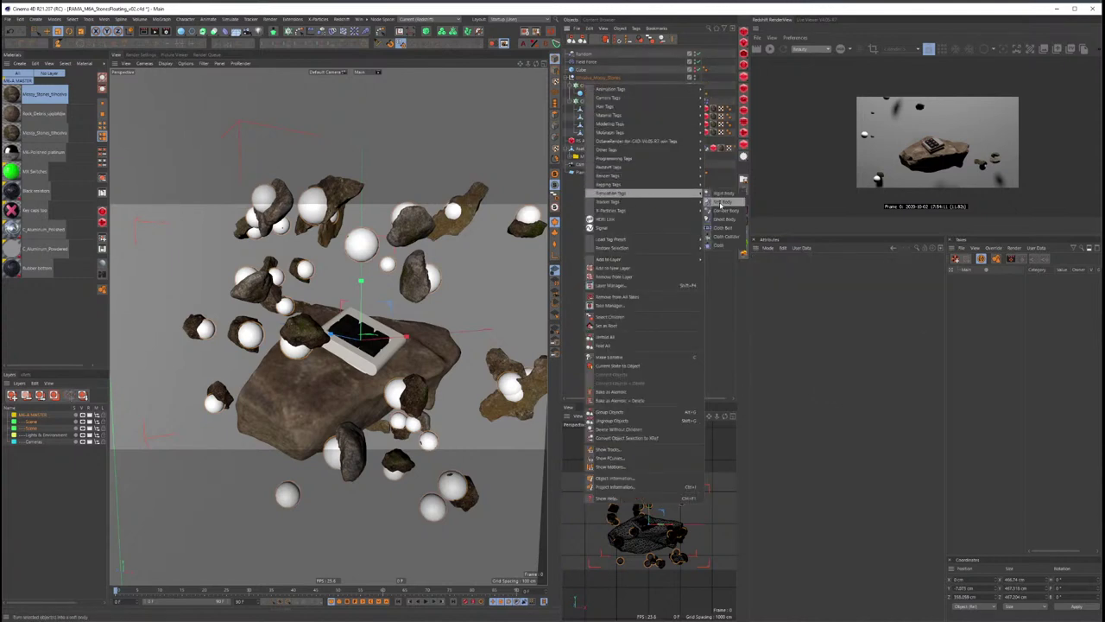
pyautogui.click(721, 202)
pyautogui.click(623, 251)
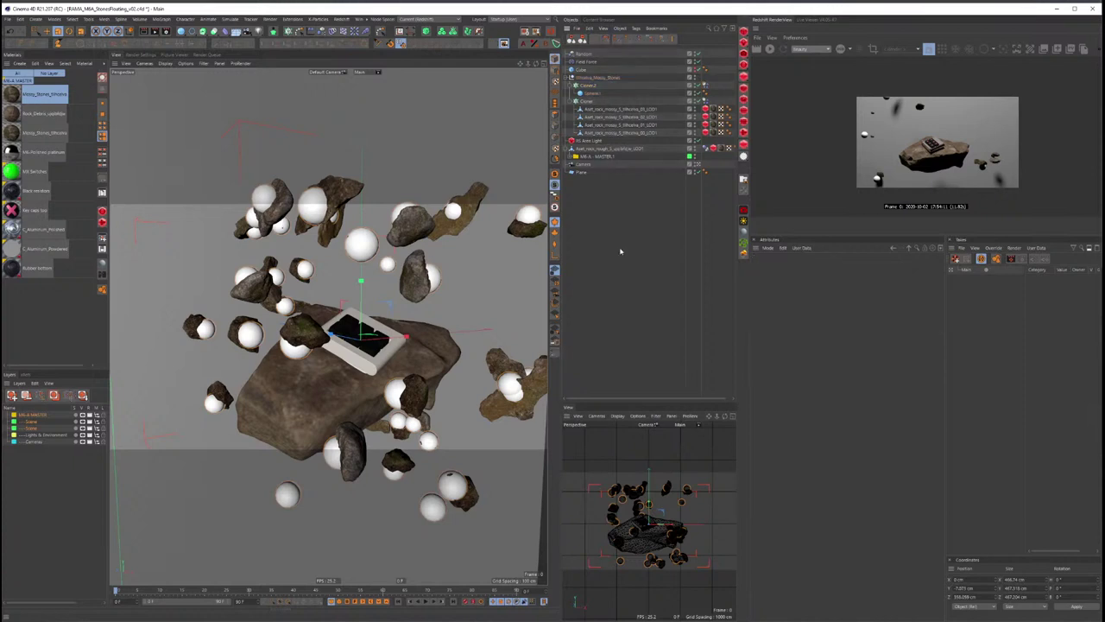
# Step: Change Cloner.2's seed and lower its count from 40 to a few spheres
pyautogui.click(588, 87)
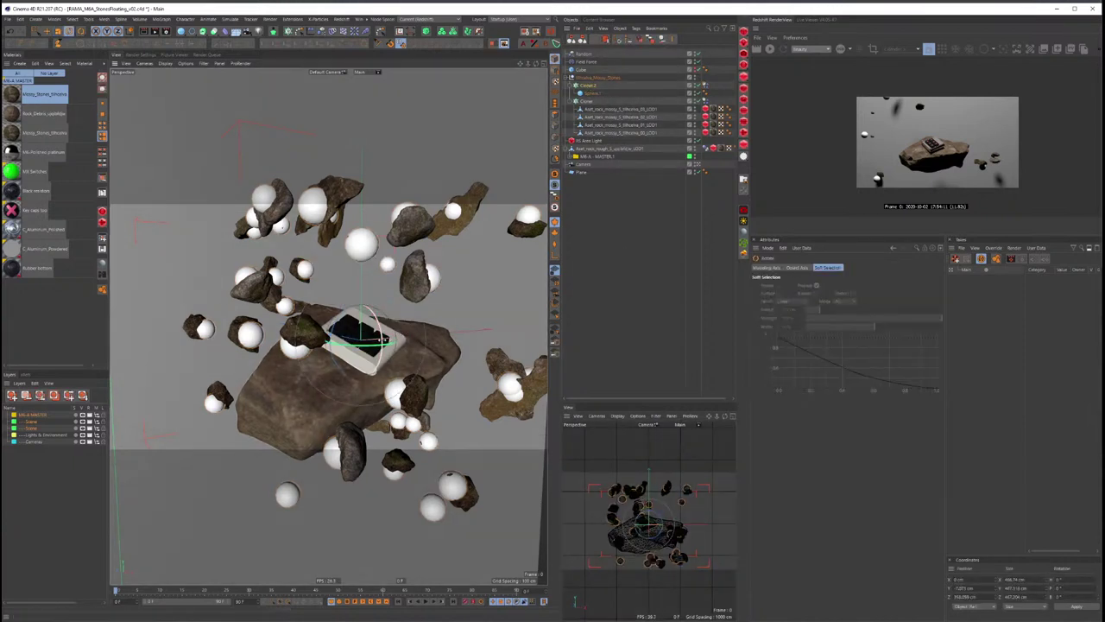
pyautogui.click(589, 86)
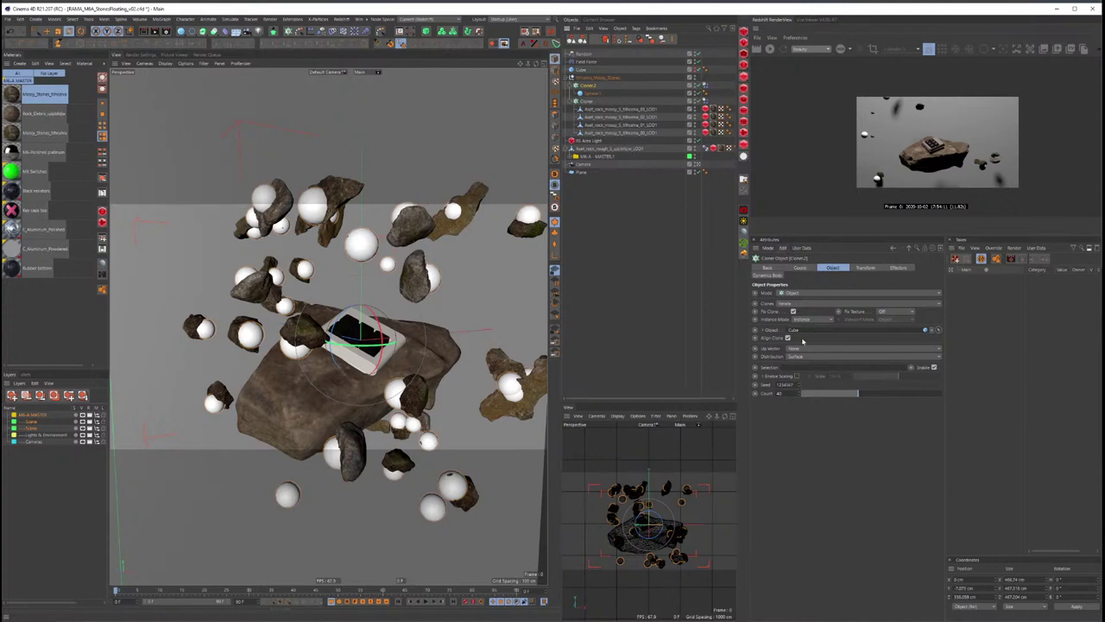
pyautogui.click(802, 386)
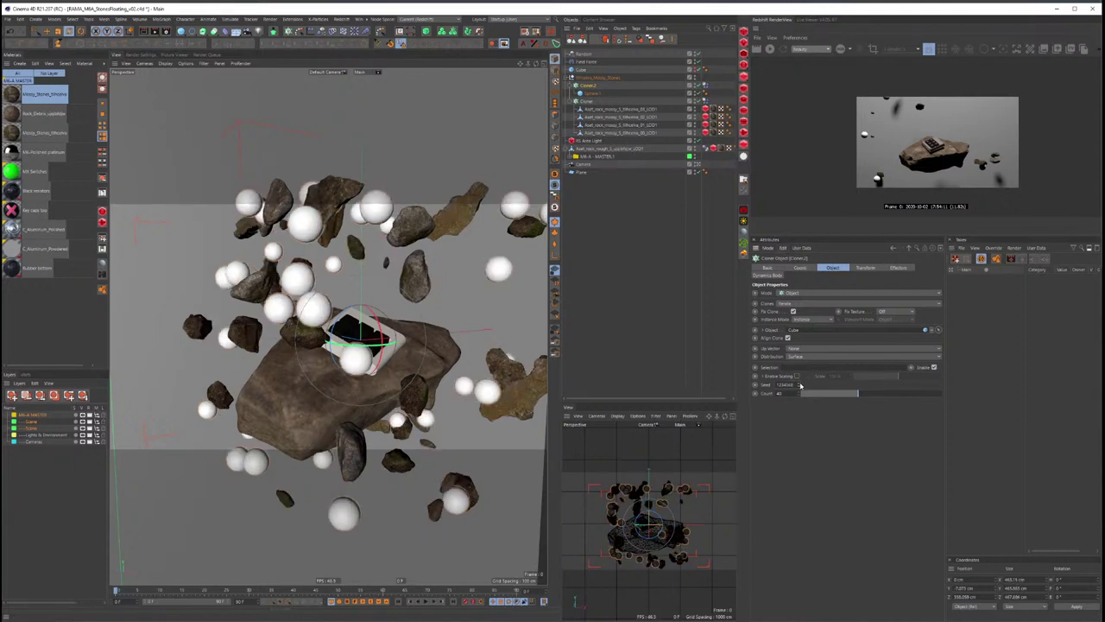
pyautogui.moveTo(856, 395); pyautogui.dragTo(809, 395)
pyautogui.press('Down')
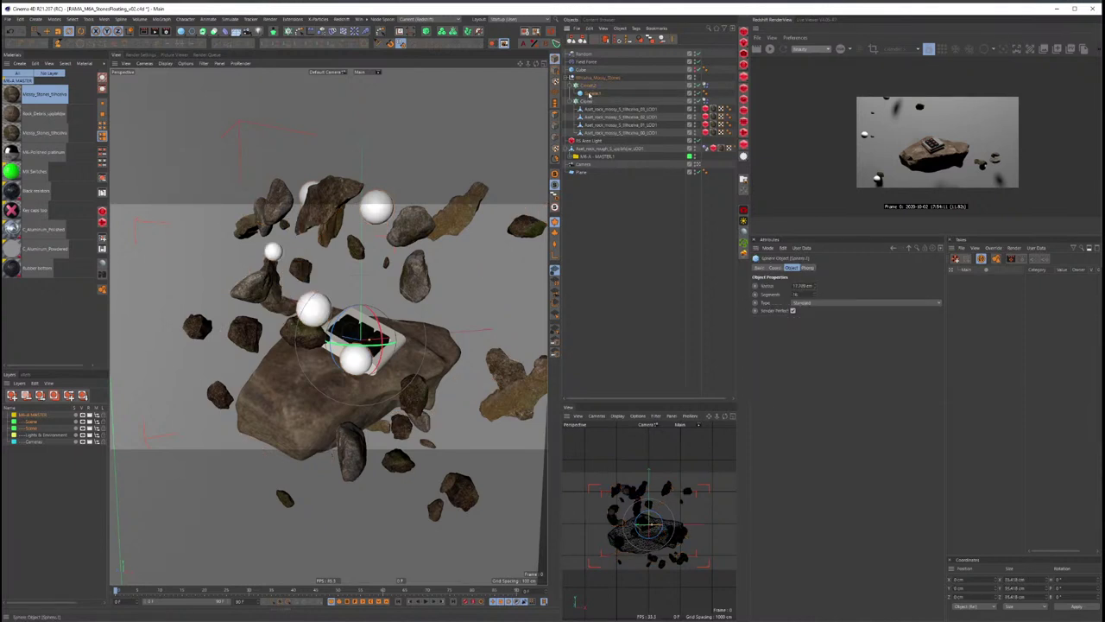
# Step: Scale the spheres up and shrink the selected rock clones slightly
pyautogui.press('t')
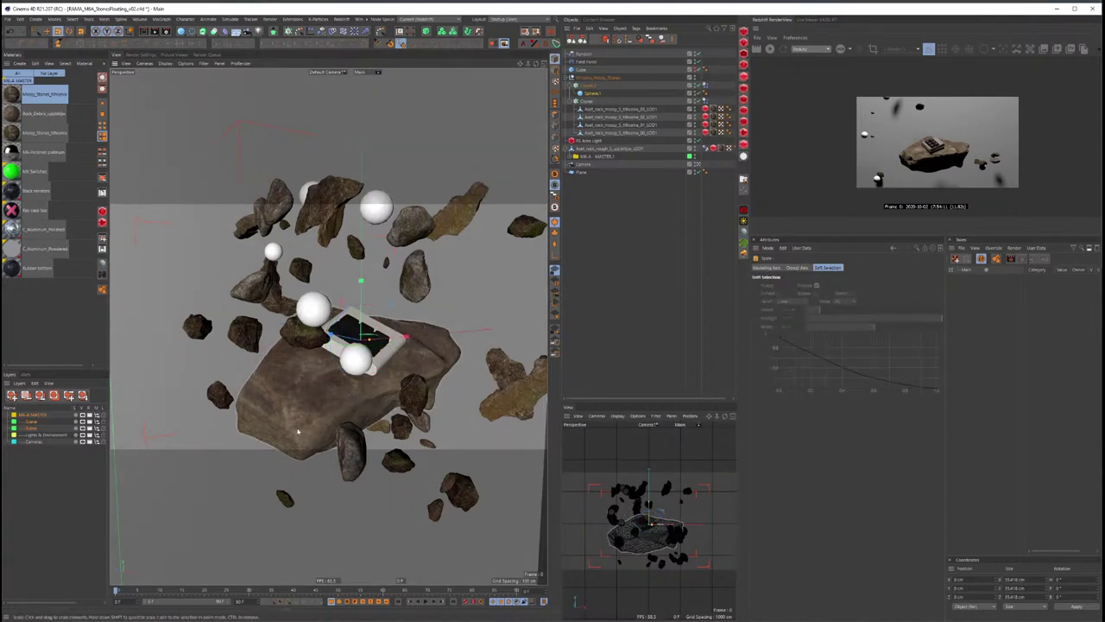
pyautogui.moveTo(350, 406)
pyautogui.mouseDown()
pyautogui.moveTo(404, 431)
pyautogui.moveTo(449, 415)
pyautogui.mouseUp()
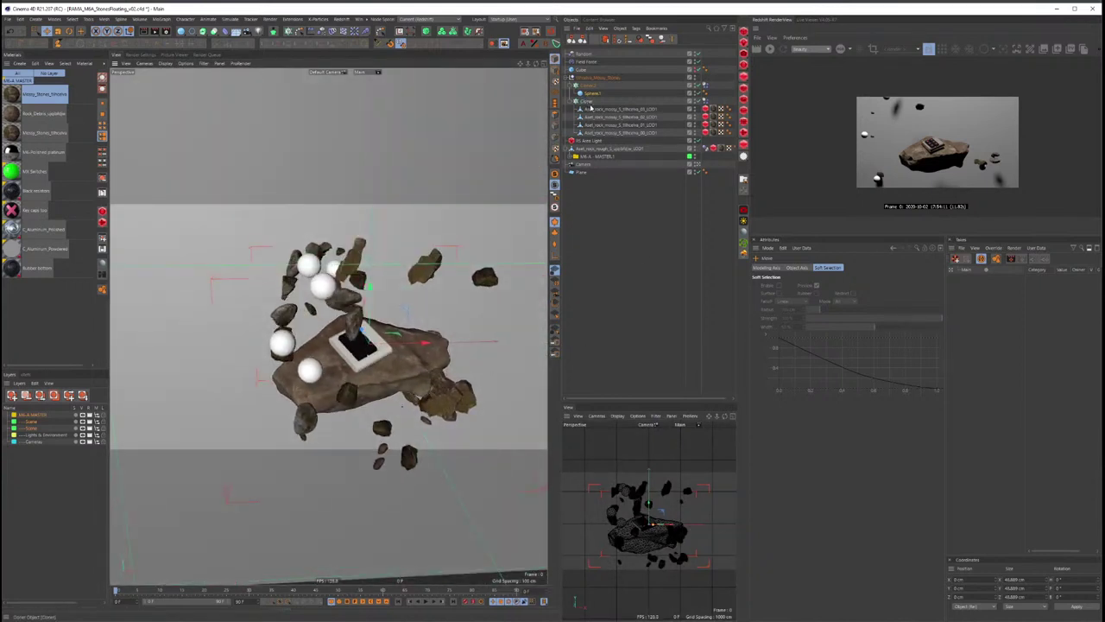
pyautogui.click(590, 107)
pyautogui.press('t')
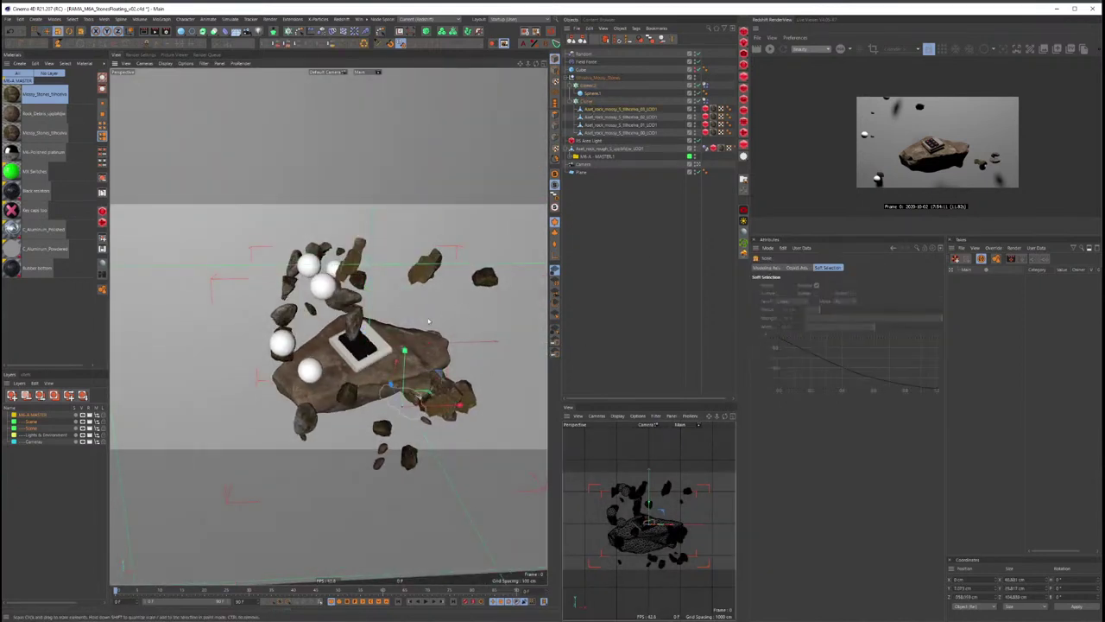
pyautogui.moveTo(429, 321); pyautogui.dragTo(397, 324)
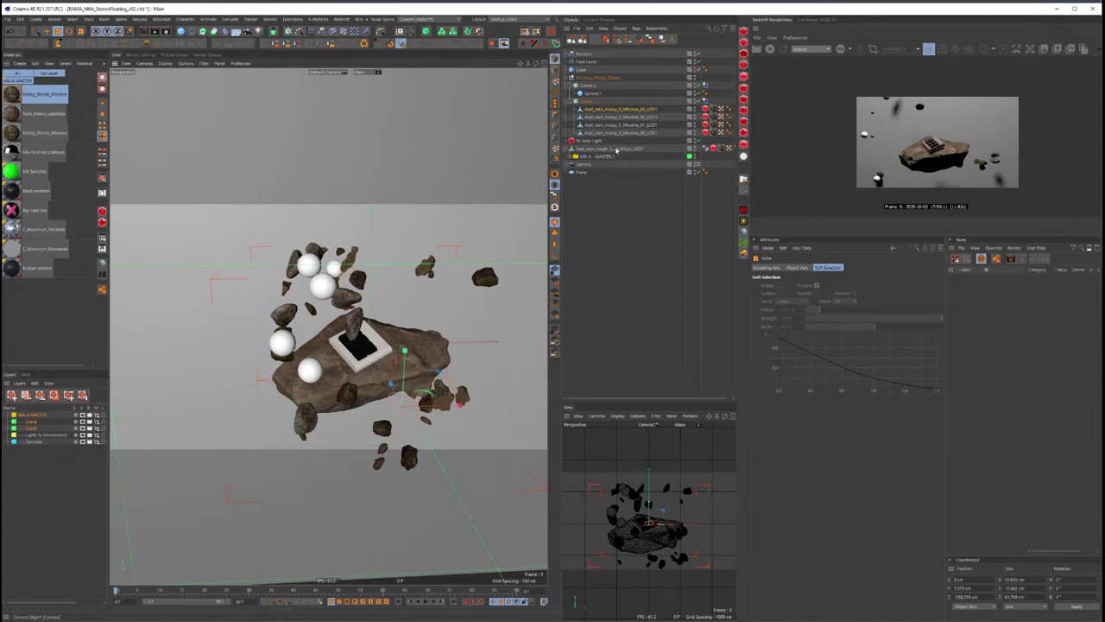
# Step: Make one of the rock Cloner's source stones slightly smaller
pyautogui.click(390, 377)
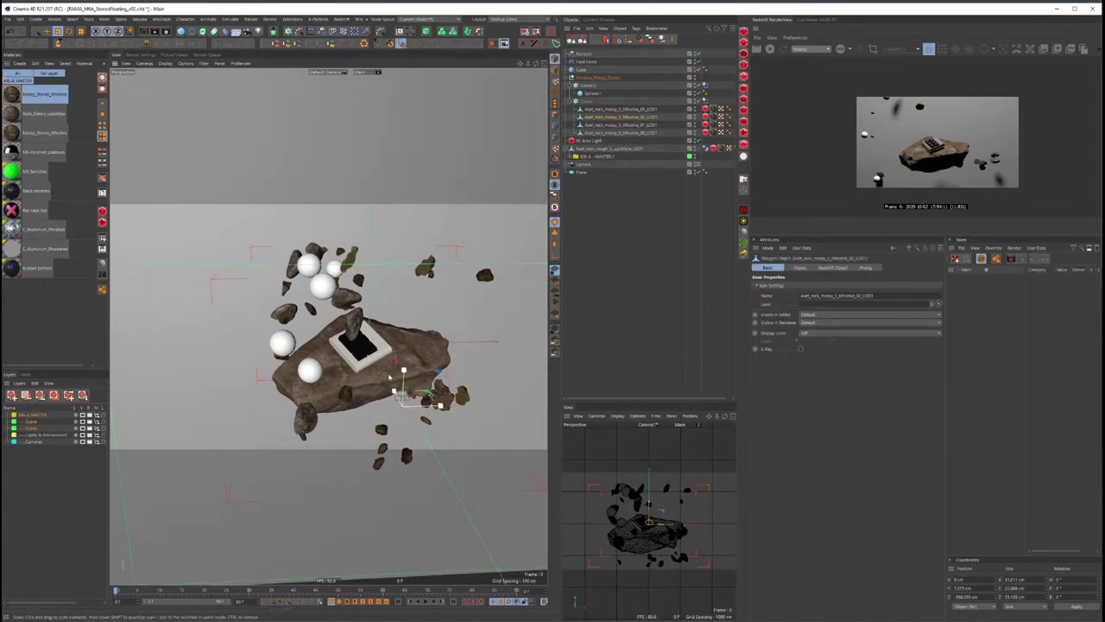
pyautogui.click(459, 343)
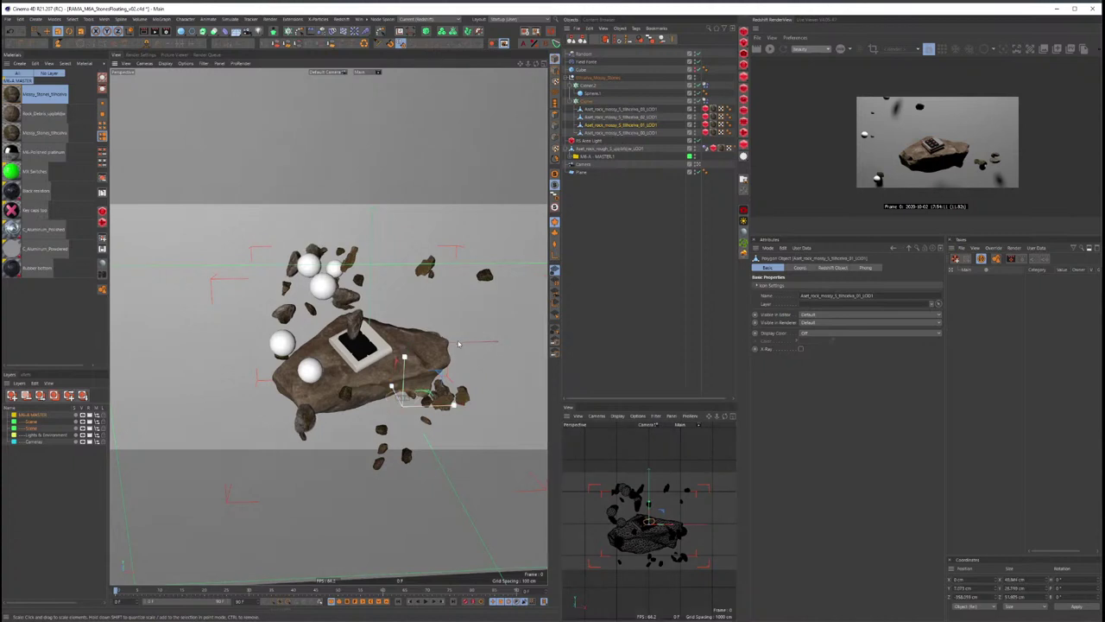
pyautogui.click(609, 133)
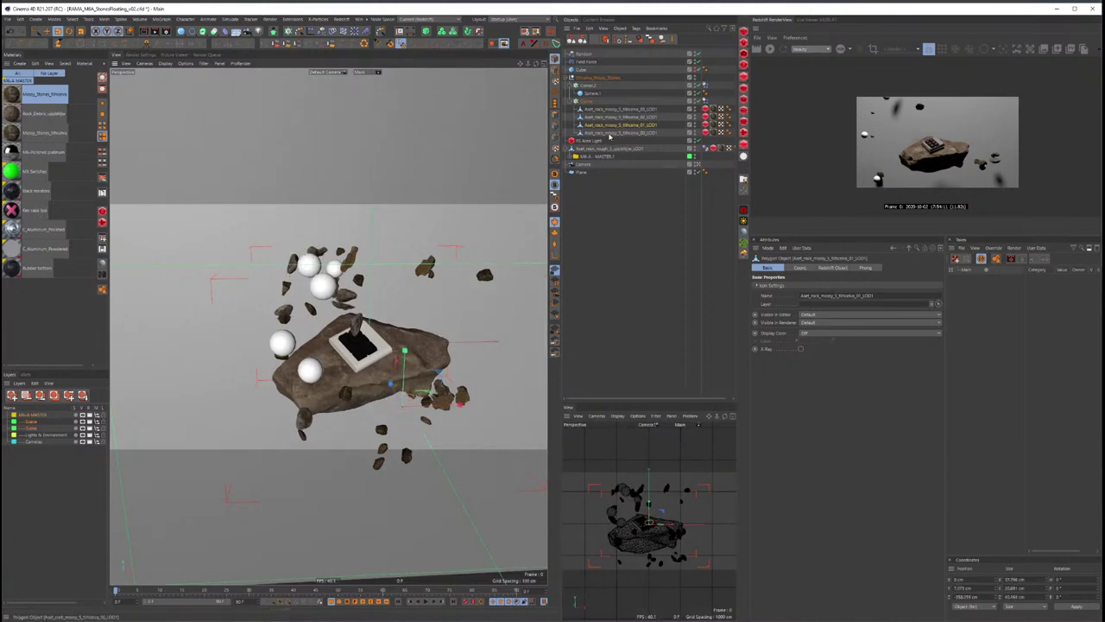
pyautogui.press('t')
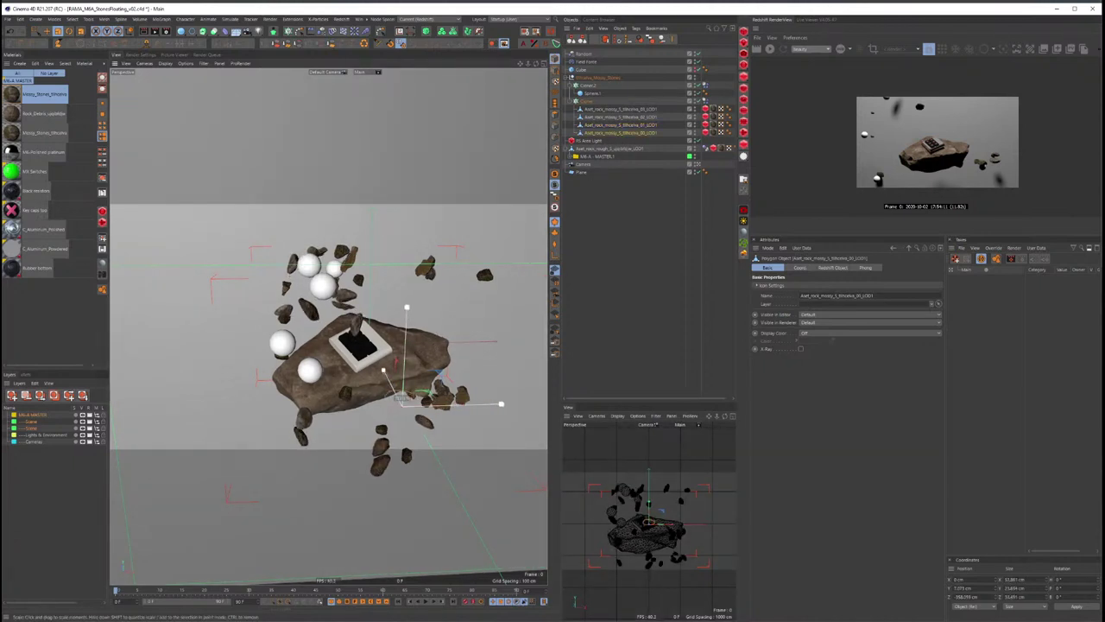
pyautogui.moveTo(383, 370); pyautogui.dragTo(369, 372)
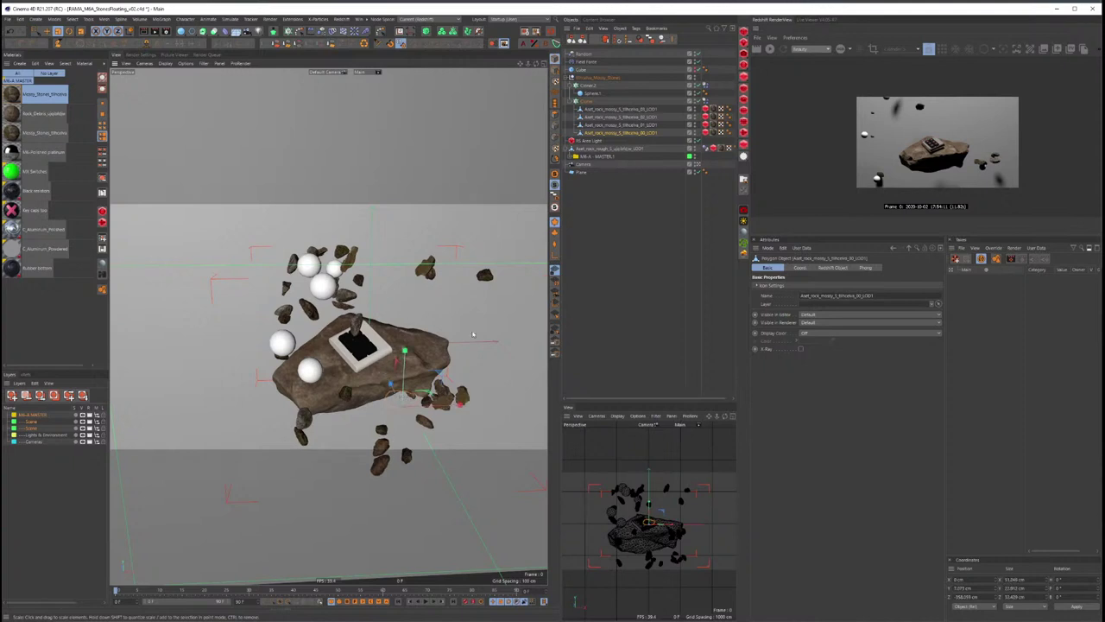
# Step: Deselect everything and play the simulation
pyautogui.click(630, 236)
pyautogui.press('F8')
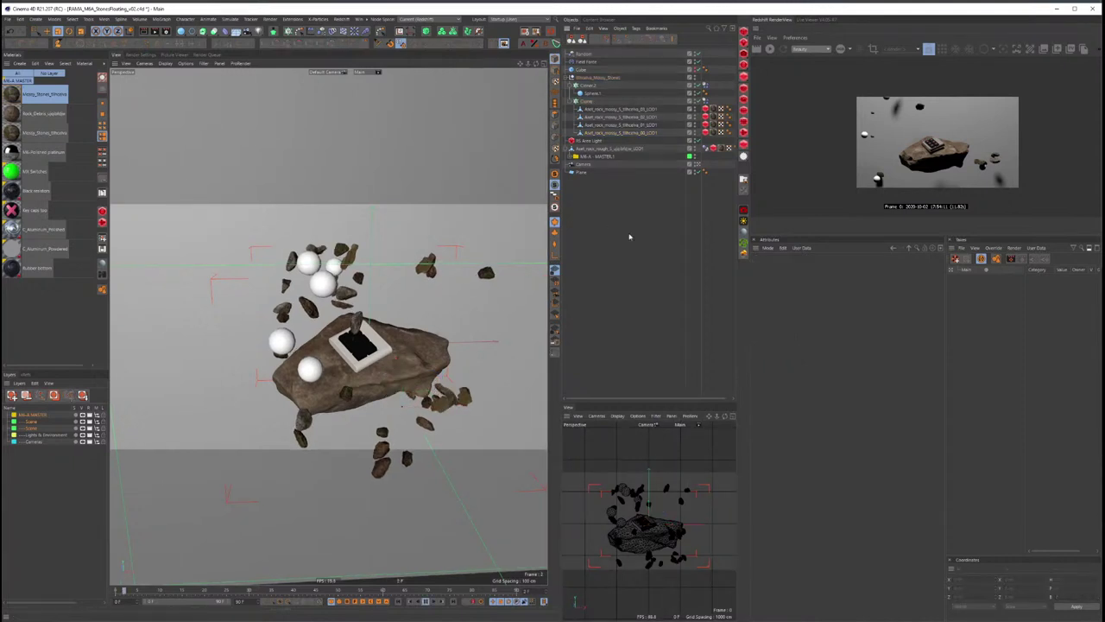
pyautogui.click(586, 63)
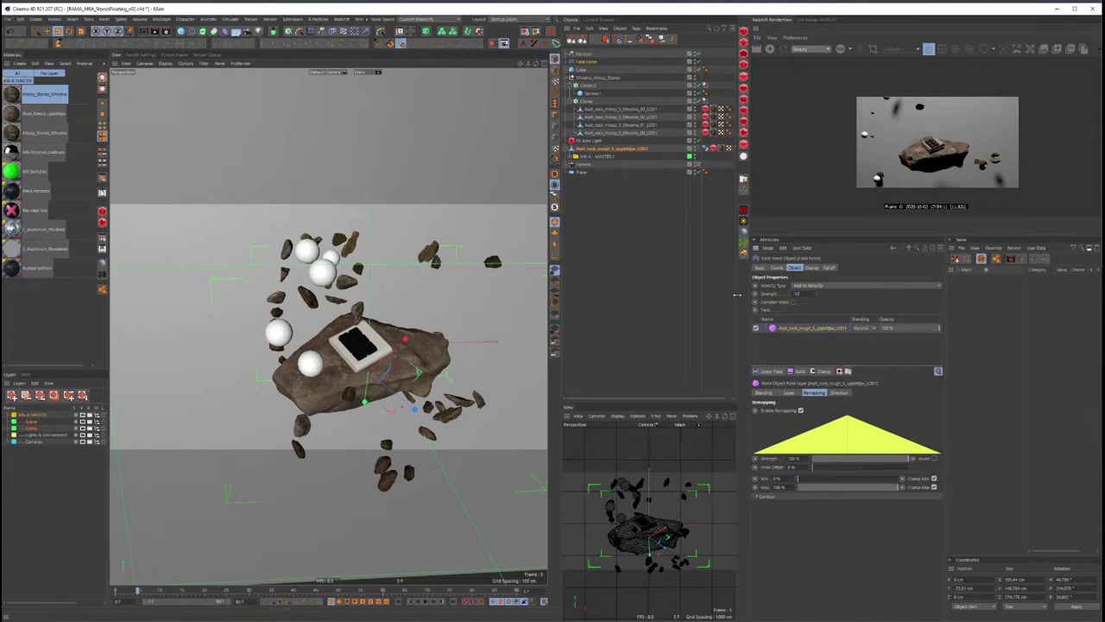
# Step: Try Set Absolute Velocity, revert the Field Force to Add to Velocity, and play the simulation
pyautogui.click(831, 286)
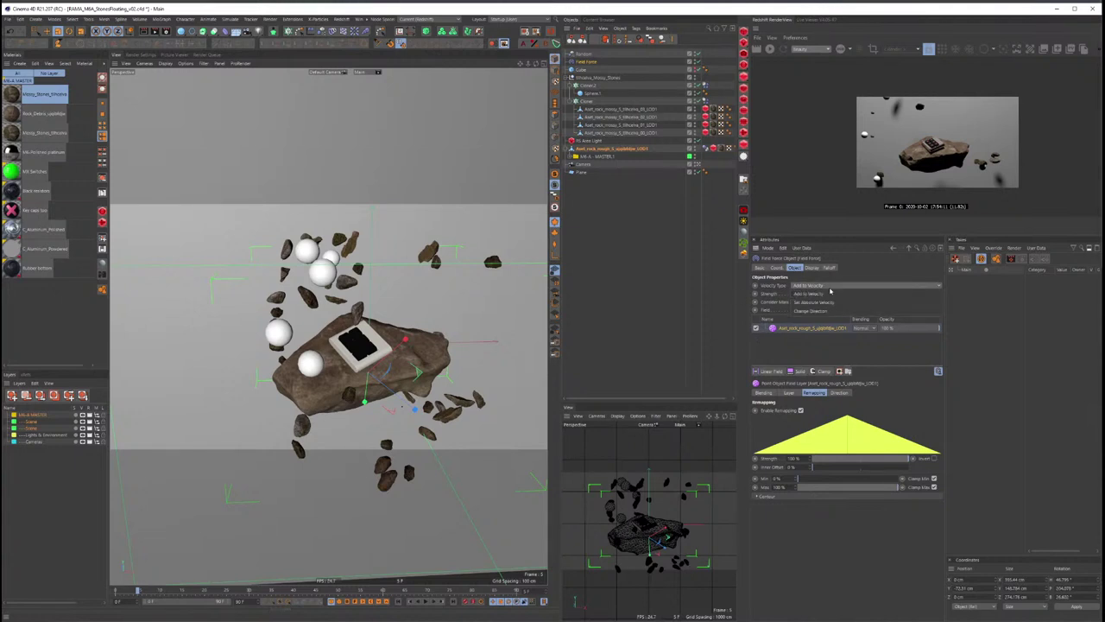
pyautogui.click(829, 303)
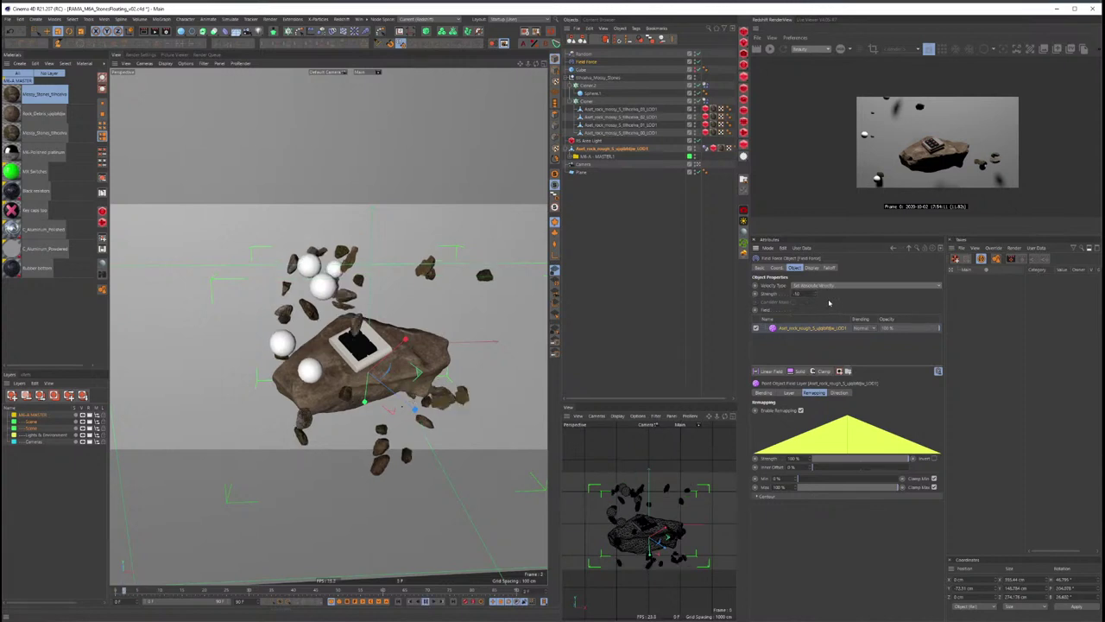
pyautogui.click(823, 286)
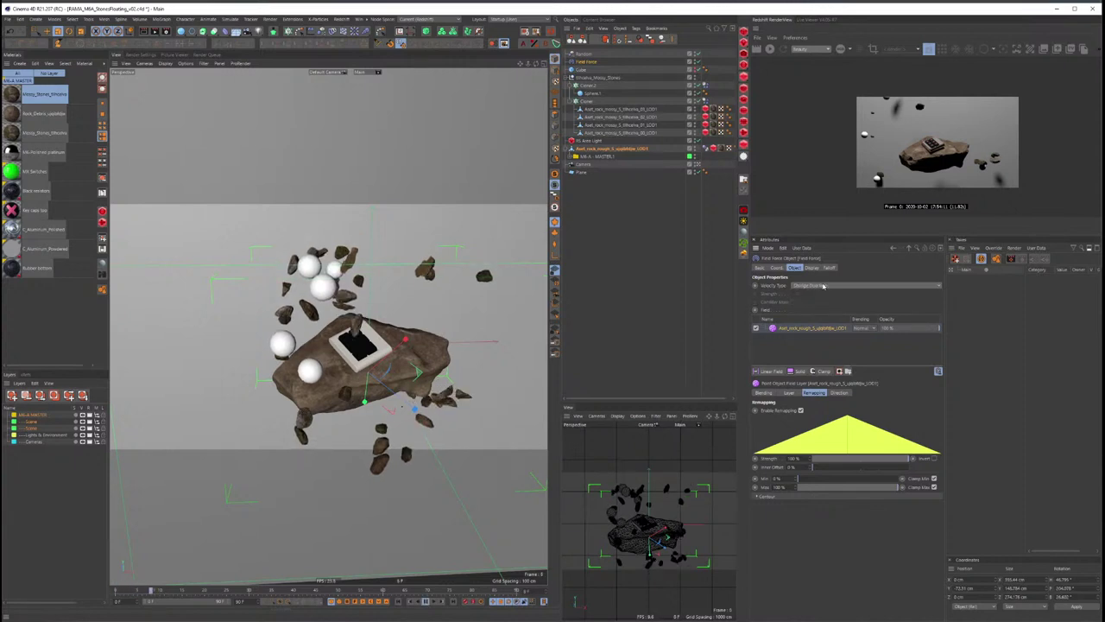
pyautogui.click(823, 285)
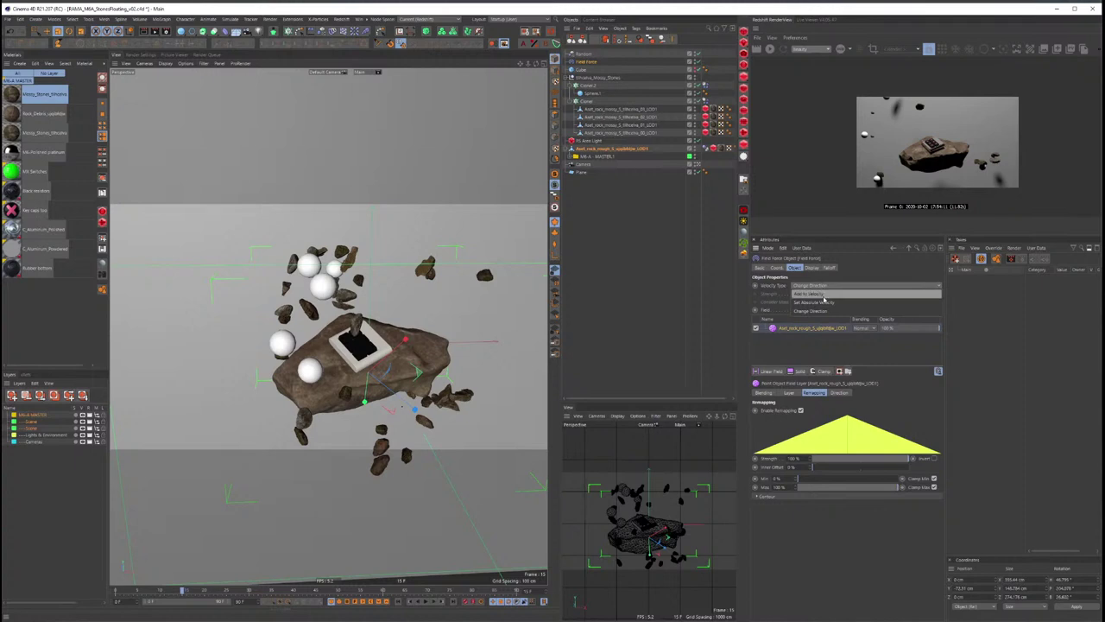
pyautogui.click(824, 295)
pyautogui.press('F8')
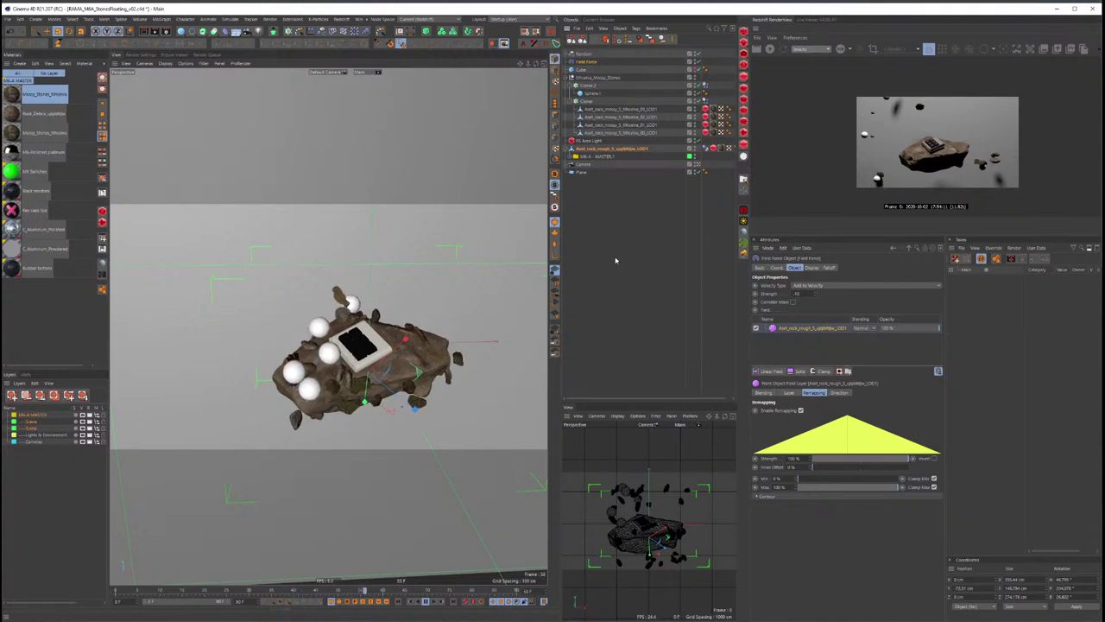
# Step: Scale the scattered rock clones down to about 51%
pyautogui.moveTo(388, 358)
pyautogui.keyDown('alt'); pyautogui.mouseDown()
pyautogui.moveTo(342, 364)
pyautogui.moveTo(385, 322)
pyautogui.moveTo(363, 337)
pyautogui.mouseUp(); pyautogui.keyUp('alt')
pyautogui.scroll(3, 386, 322)
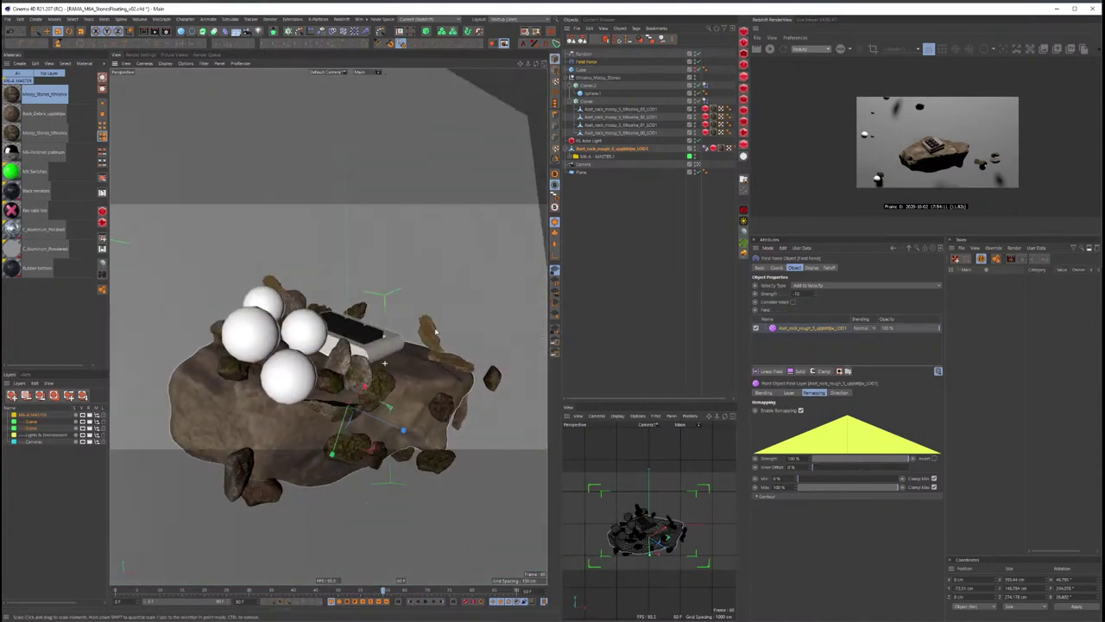
pyautogui.click(589, 102)
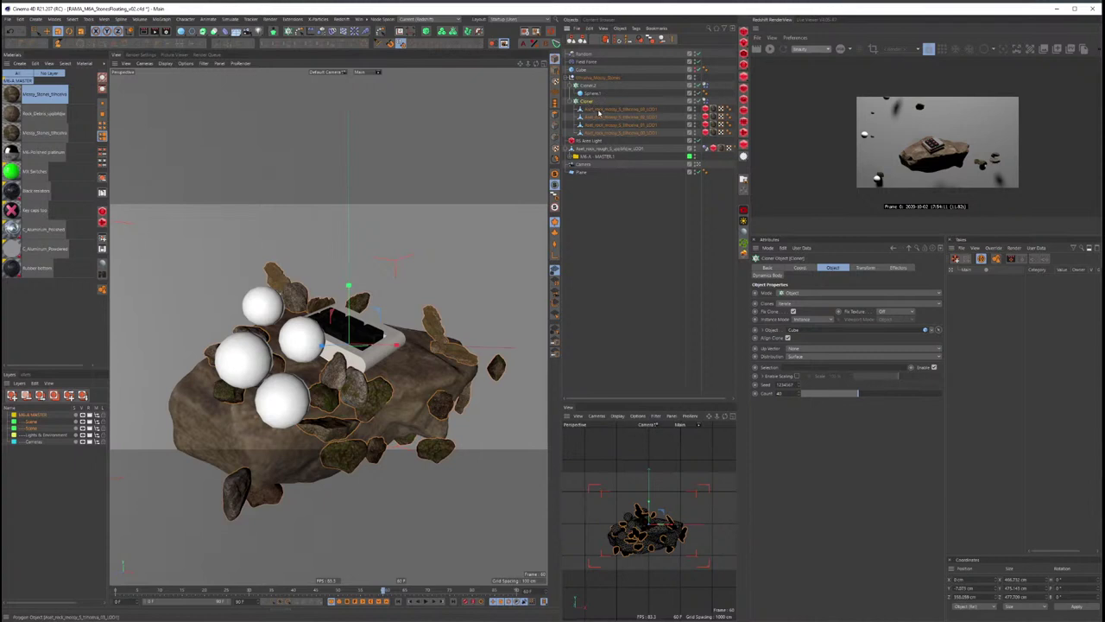
pyautogui.click(598, 116)
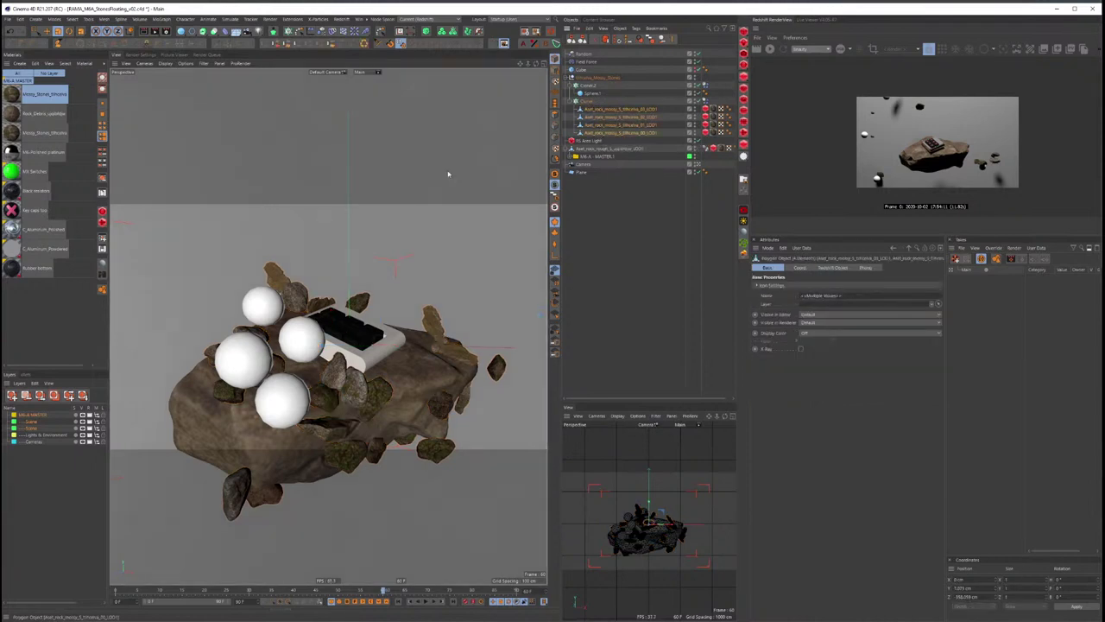
pyautogui.press('t')
pyautogui.moveTo(456, 188); pyautogui.dragTo(341, 247)
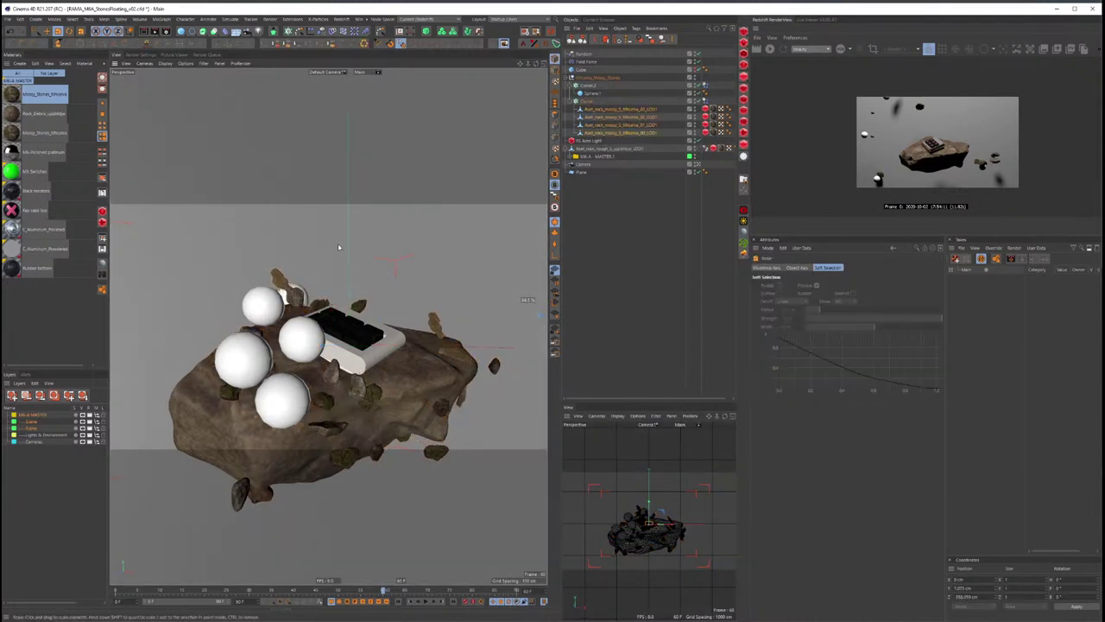
# Step: Resize Sphere.1
pyautogui.click(594, 93)
pyautogui.press('t')
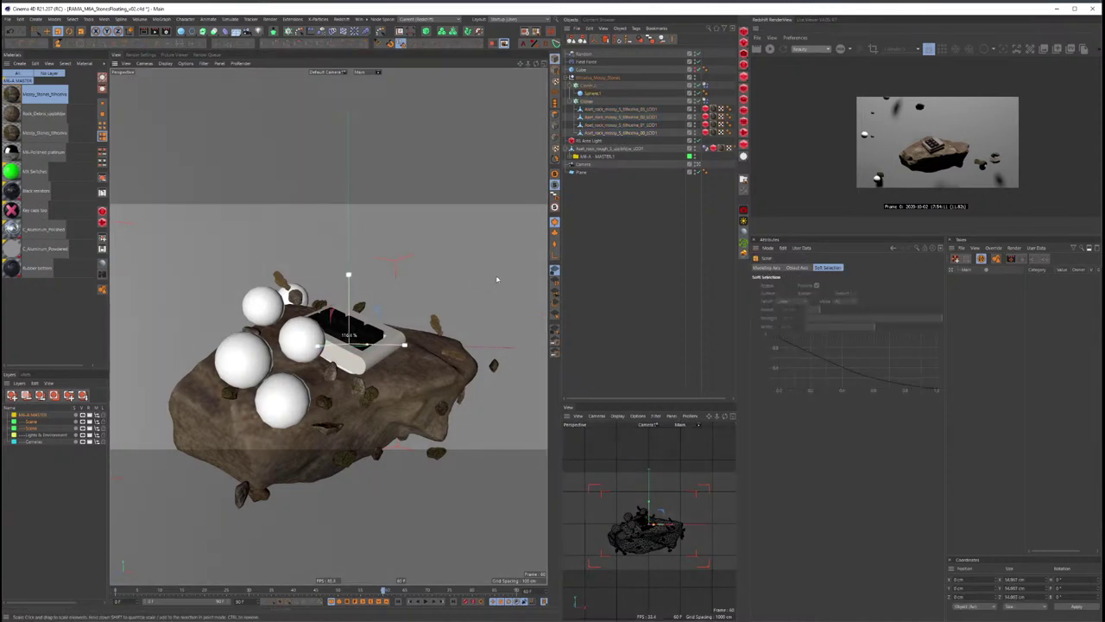
pyautogui.moveTo(510, 274); pyautogui.dragTo(447, 286)
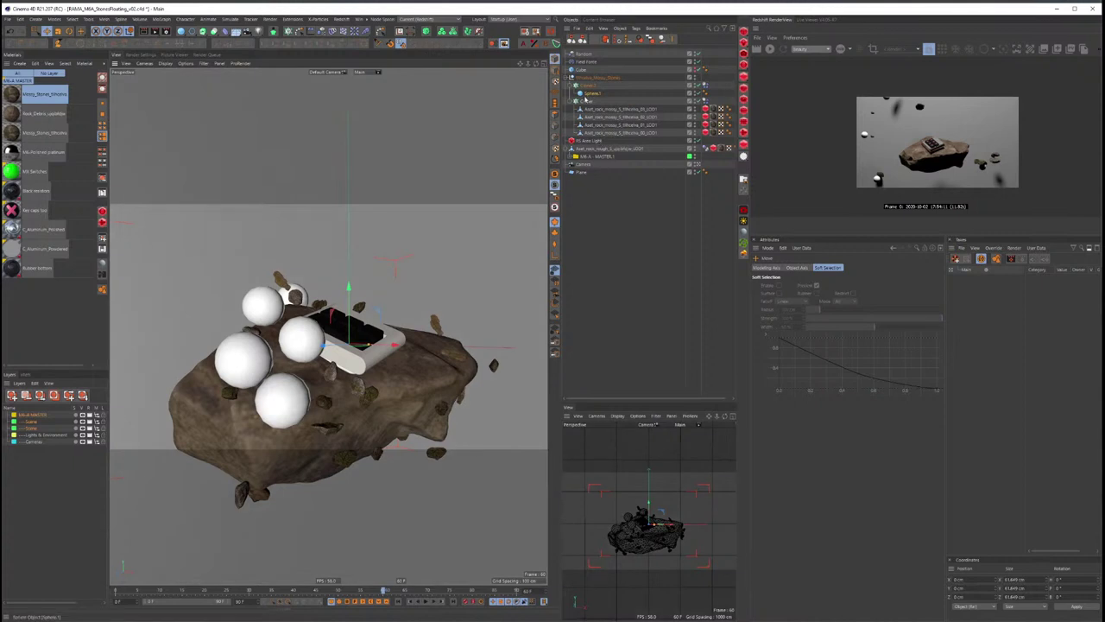
# Step: Delete the sphere Cloner without its child, keeping the single Sphere
pyautogui.click(592, 88)
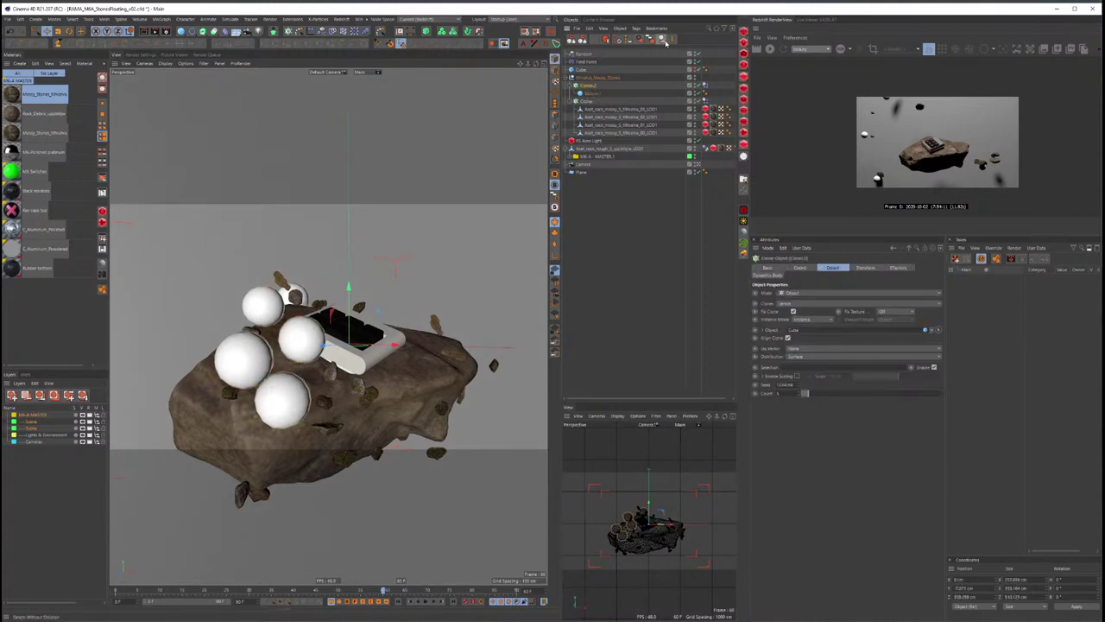
pyautogui.click(716, 95)
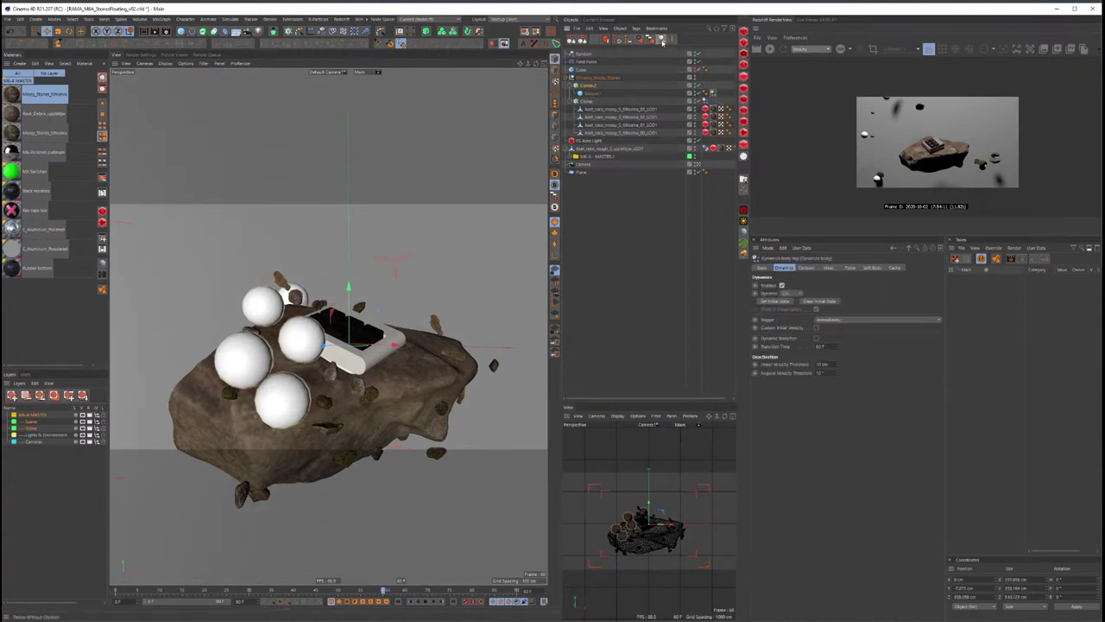
pyautogui.click(587, 86)
pyautogui.hotkey('ctrl', 'z')
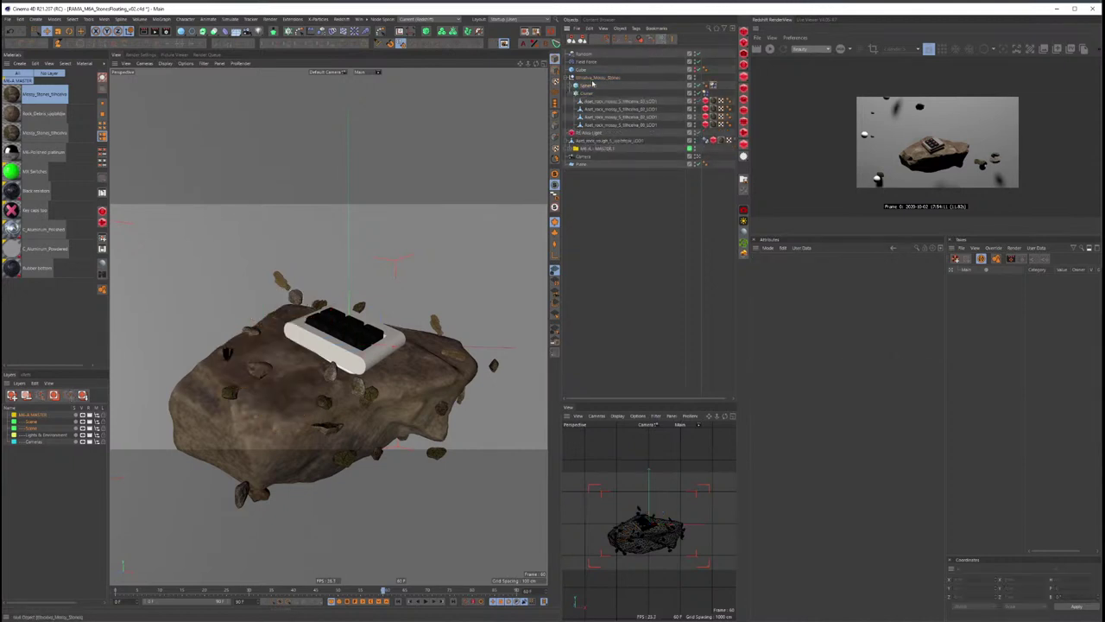
pyautogui.moveTo(377, 376)
pyautogui.keyDown('alt'); pyautogui.mouseDown()
pyautogui.moveTo(352, 373)
pyautogui.moveTo(410, 373)
pyautogui.mouseUp(); pyautogui.keyUp('alt')
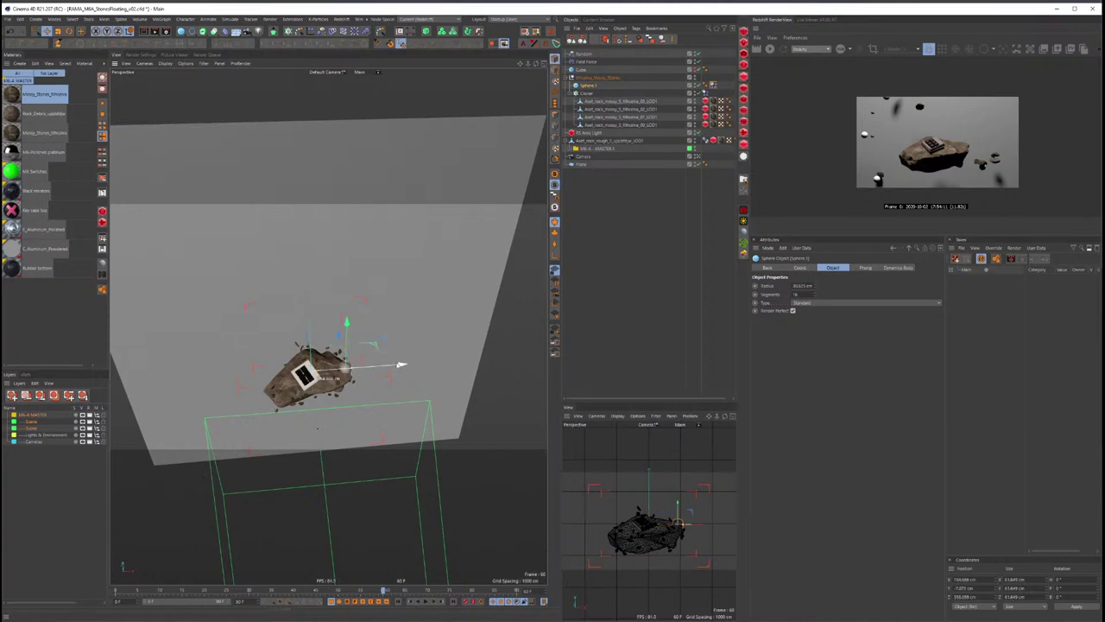
# Step: Duplicate the sphere, enlarge the copy, and place it to the left of the rock
pyautogui.press('t')
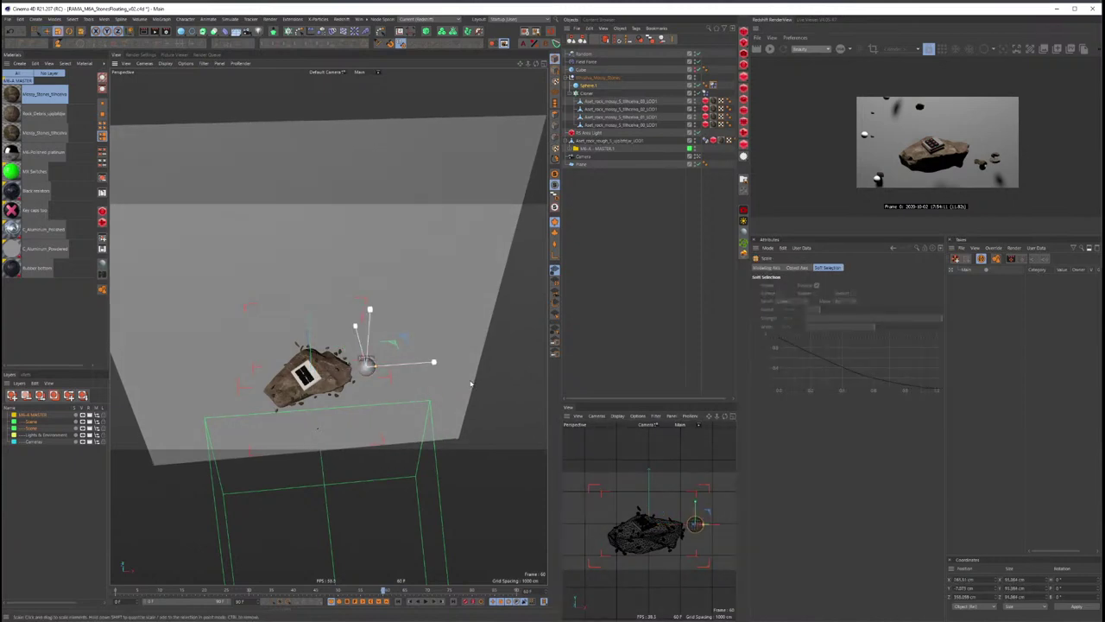
pyautogui.keyDown('alt'); pyautogui.moveTo(470, 383); pyautogui.dragTo(367, 291); pyautogui.keyUp('alt')
pyautogui.press('e')
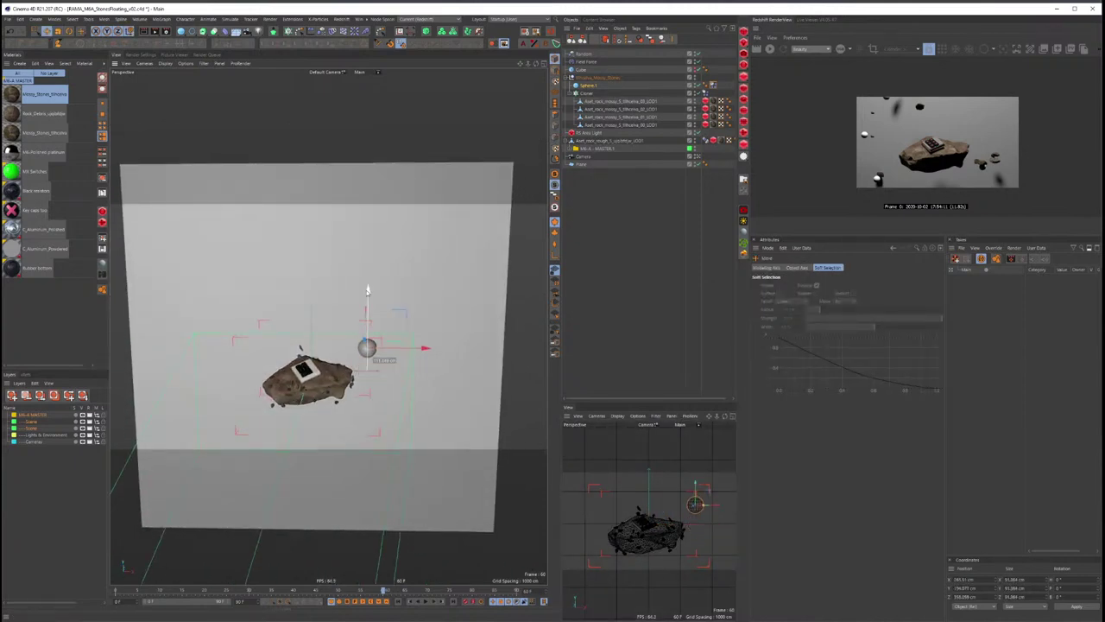
pyautogui.moveTo(367, 348)
pyautogui.keyDown('ctrl'); pyautogui.mouseDown()
pyautogui.moveTo(268, 348)
pyautogui.moveTo(313, 396)
pyautogui.moveTo(299, 393)
pyautogui.moveTo(398, 371)
pyautogui.moveTo(320, 372)
pyautogui.moveTo(288, 327)
pyautogui.moveTo(291, 403)
pyautogui.moveTo(250, 399)
pyautogui.mouseUp(); pyautogui.keyUp('ctrl')
pyautogui.press('t')
pyautogui.press('e')
pyautogui.scroll(5, 362, 372)
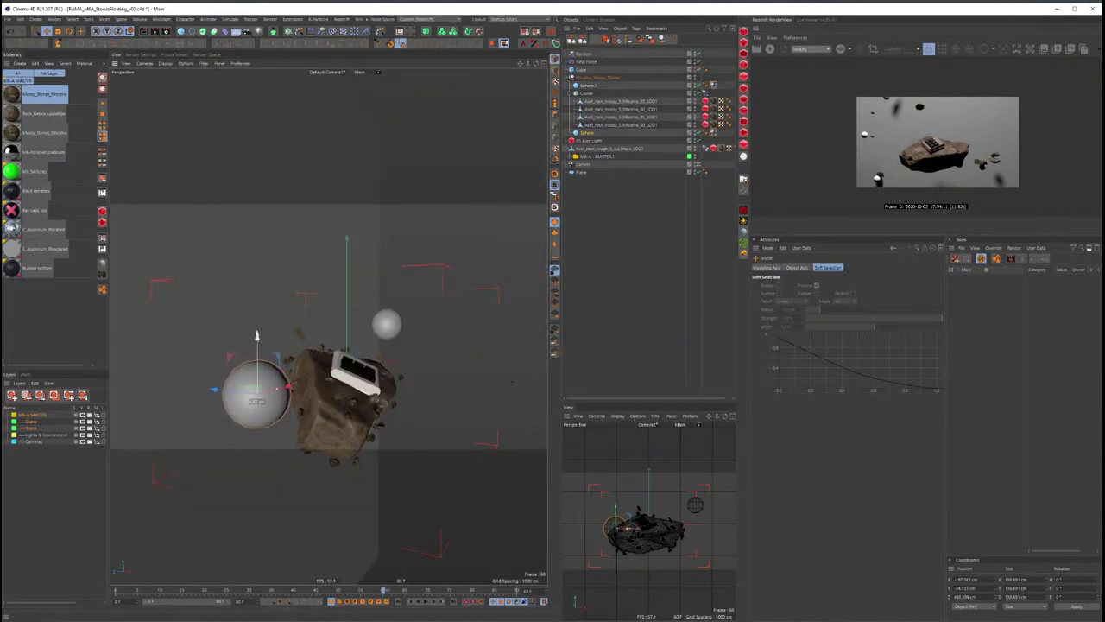
# Step: Position a sphere at the rock's lower-right front and replay the simulation from the start
pyautogui.moveTo(256, 335)
pyautogui.keyDown('alt'); pyautogui.mouseDown()
pyautogui.moveTo(322, 344)
pyautogui.moveTo(311, 274)
pyautogui.moveTo(244, 318)
pyautogui.moveTo(340, 360)
pyautogui.moveTo(337, 386)
pyautogui.moveTo(456, 402)
pyautogui.mouseUp(); pyautogui.keyUp('alt')
pyautogui.hotkey('ctrl', 'shift', 'z')
pyautogui.hotkey('ctrl', 'shift', 'z')
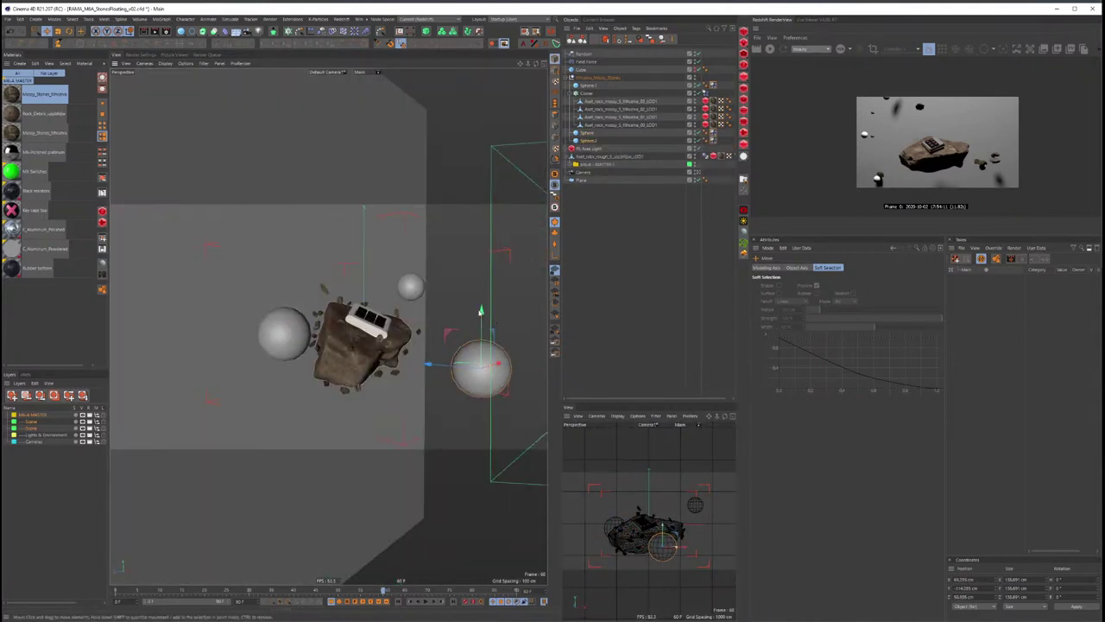
pyautogui.moveTo(481, 367)
pyautogui.mouseDown()
pyautogui.moveTo(484, 390)
pyautogui.moveTo(408, 388)
pyautogui.moveTo(305, 320)
pyautogui.moveTo(348, 335)
pyautogui.mouseUp()
pyautogui.hotkey('shift', 'f')
pyautogui.press('F8')
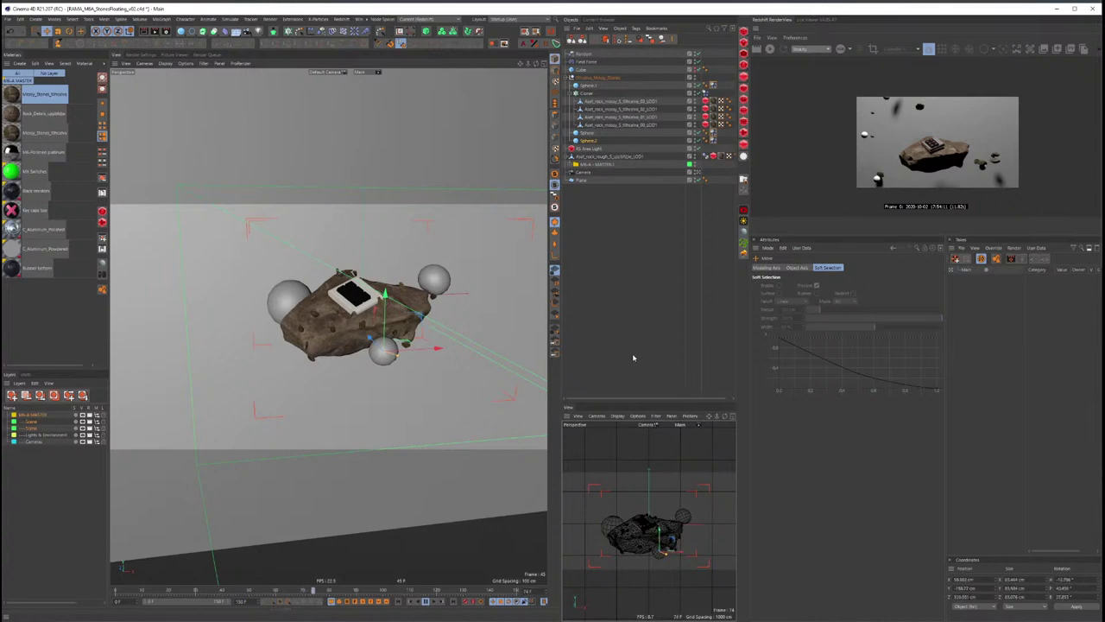
# Step: Start the live Redshift IPR render and widen the RenderView panel
pyautogui.click(769, 48)
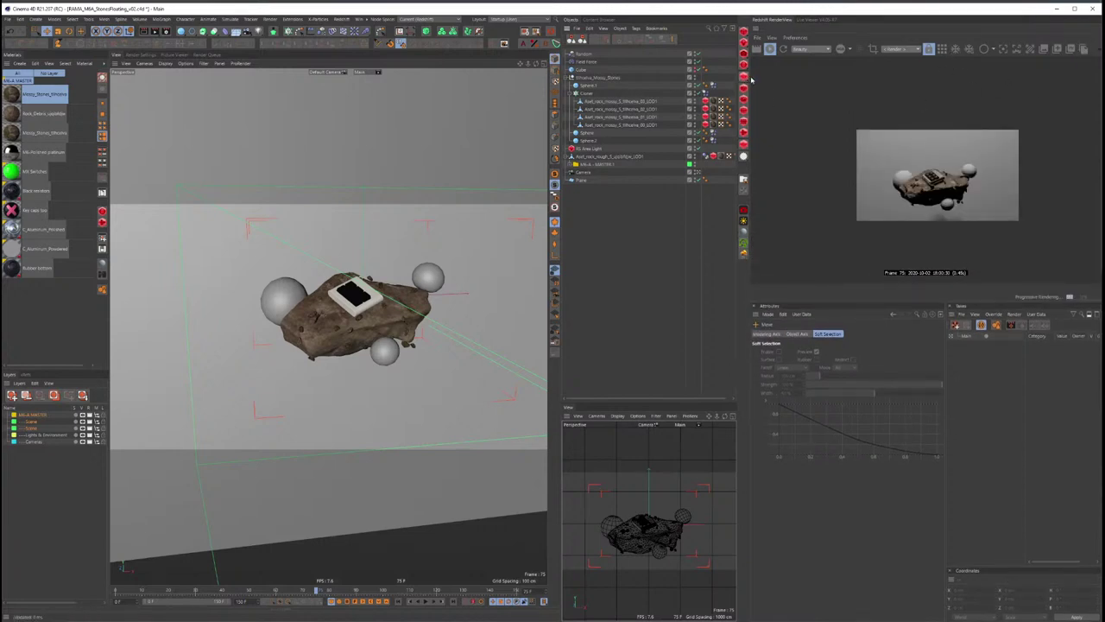
pyautogui.moveTo(750, 76); pyautogui.dragTo(674, 76)
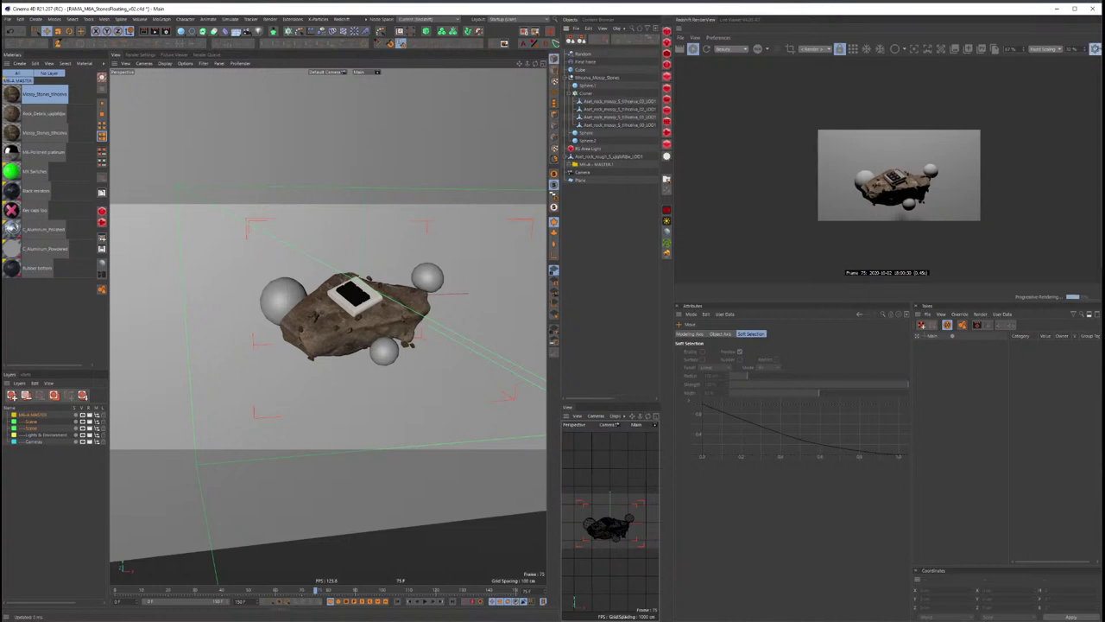
pyautogui.click(1095, 49)
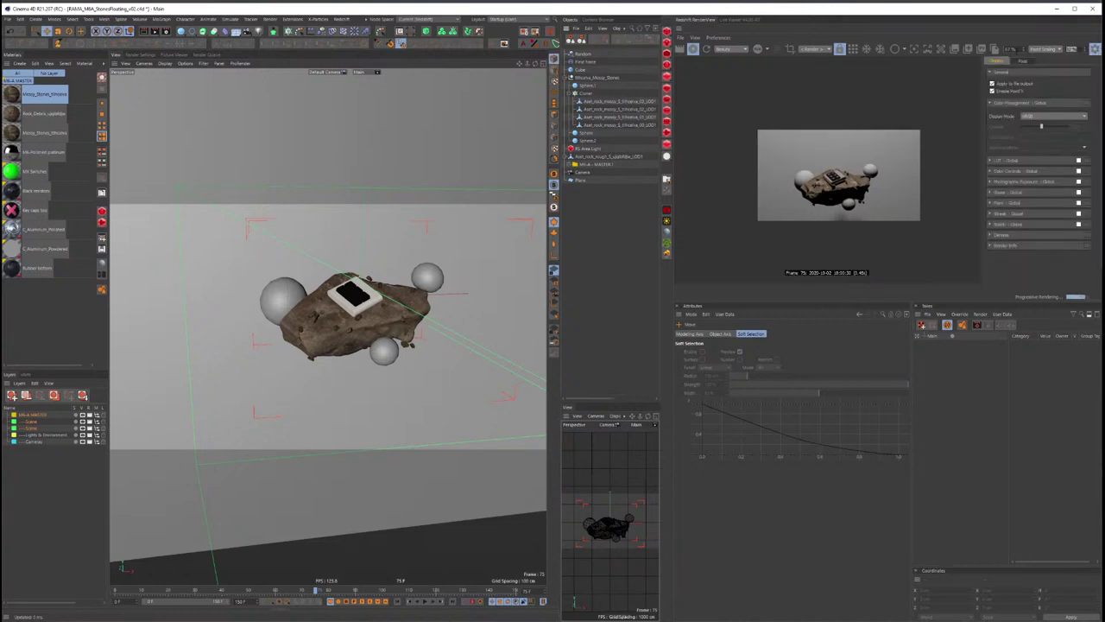
pyautogui.click(1095, 48)
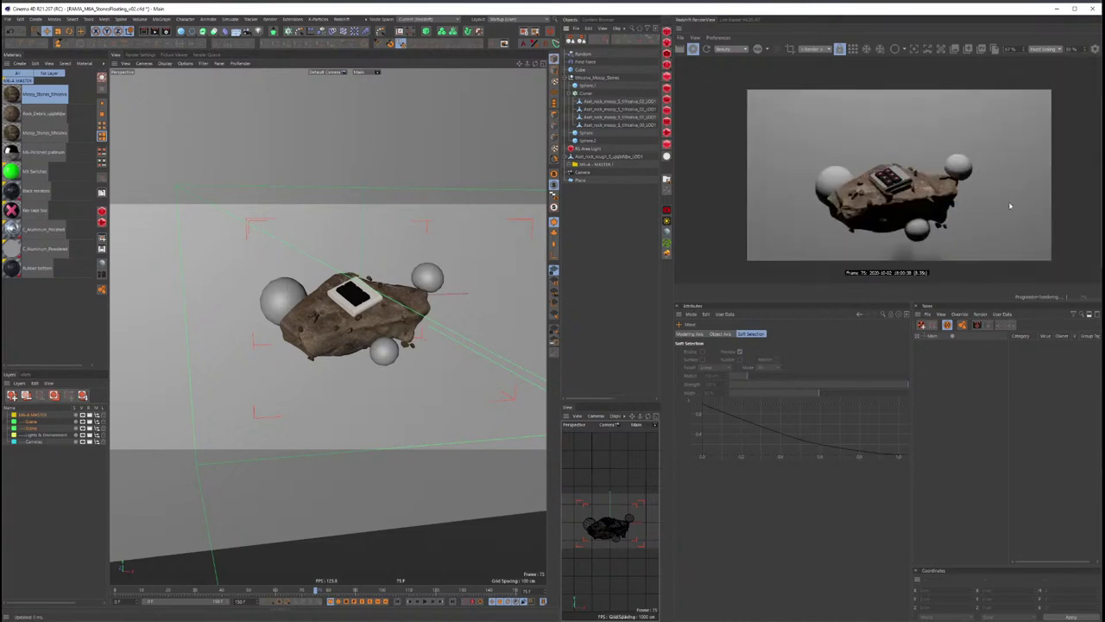
# Step: Group the three spheres under Sphere.1 and give them 64 segments
pyautogui.click(590, 87)
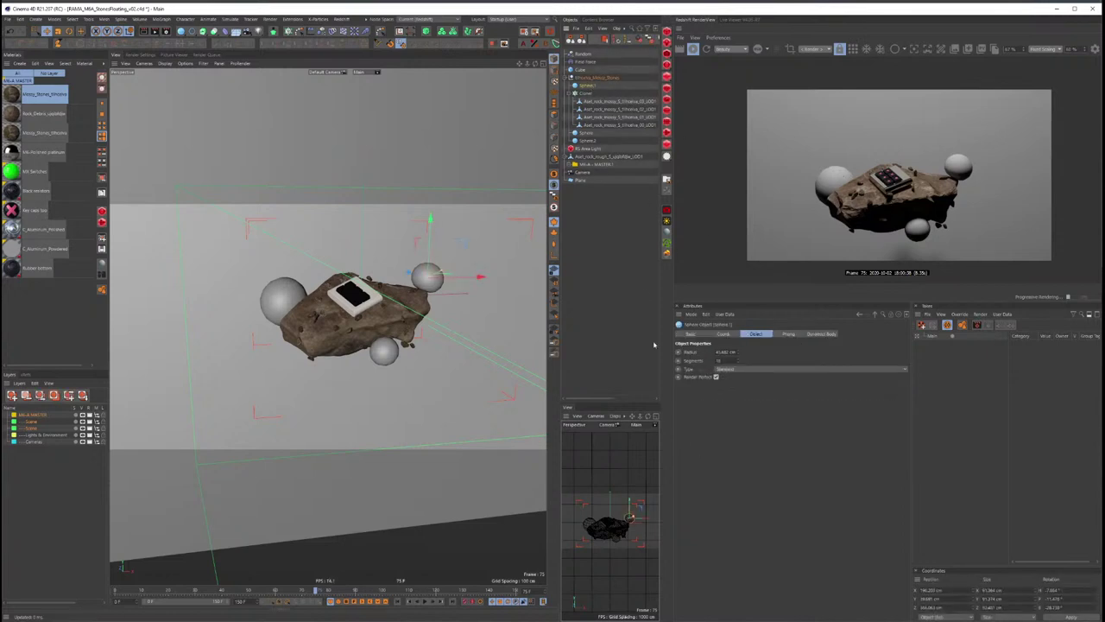
pyautogui.click(588, 139)
pyautogui.keyDown('ctrl'); pyautogui.click(591, 132); pyautogui.keyUp('ctrl')
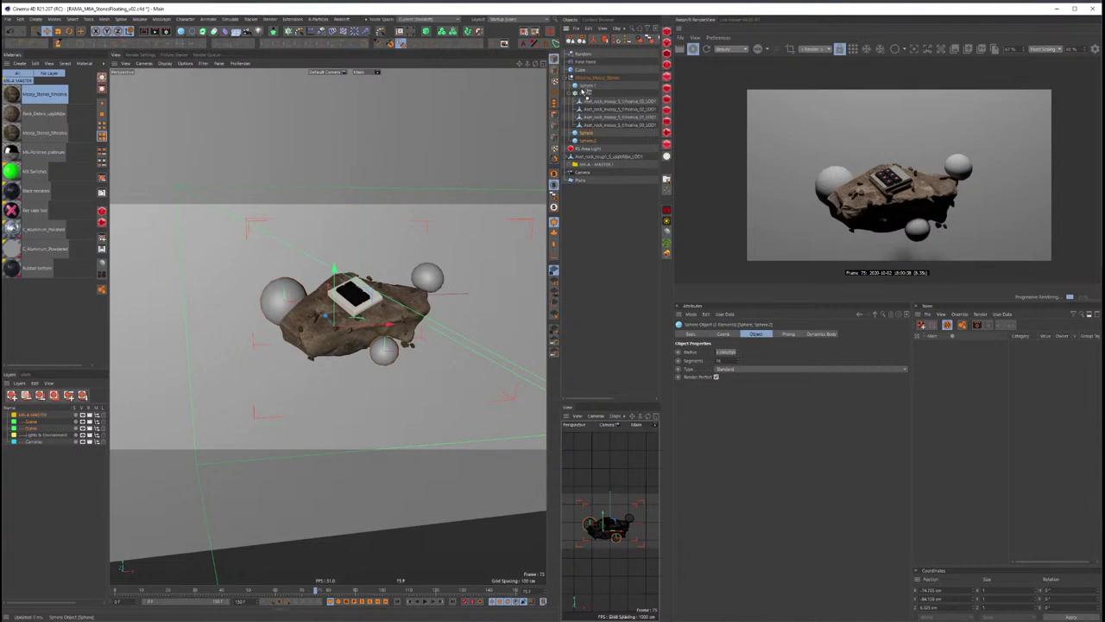
pyautogui.moveTo(587, 93); pyautogui.dragTo(587, 93)
pyautogui.keyDown('ctrl'); pyautogui.click(587, 85); pyautogui.keyUp('ctrl')
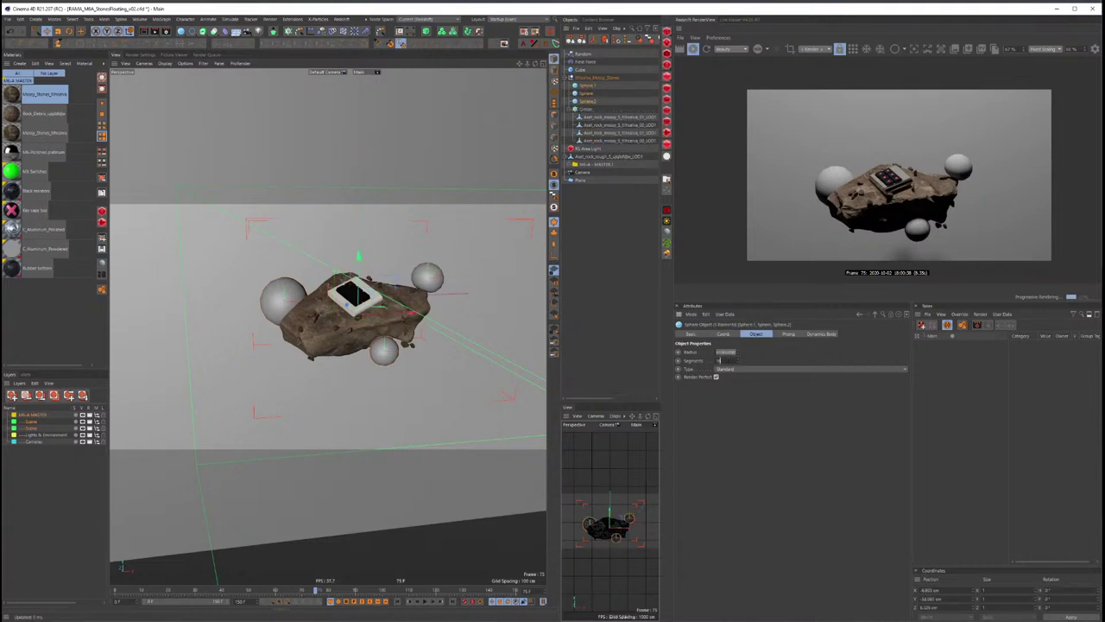
pyautogui.press('Return')
pyautogui.click(613, 200)
pyautogui.moveTo(562, 195); pyautogui.dragTo(516, 218)
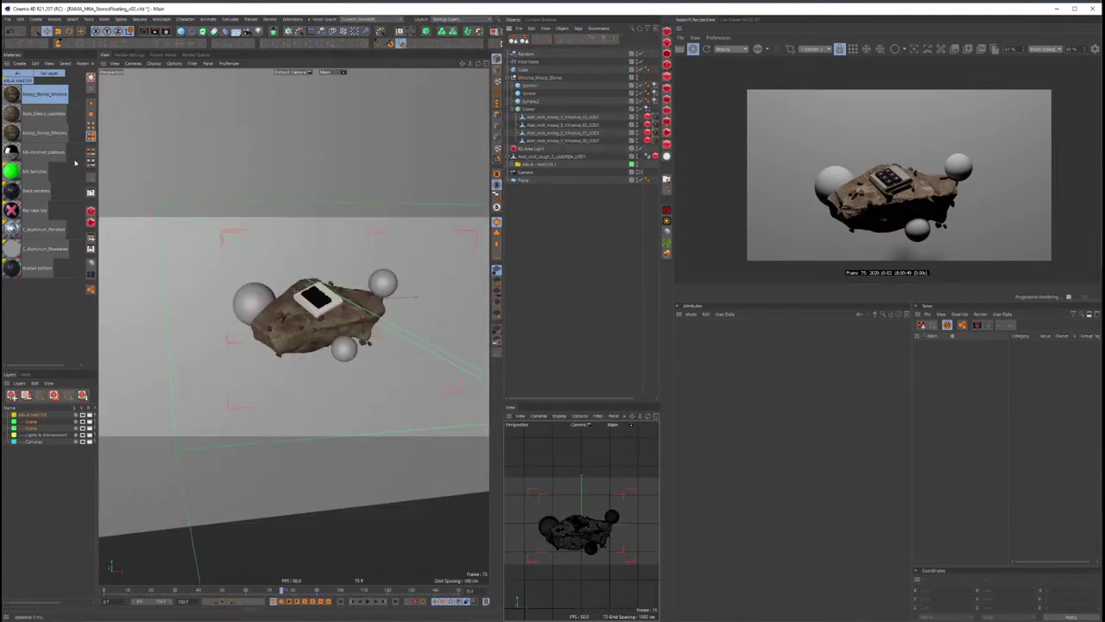
# Step: Create a new Redshift material named Carbon Material
pyautogui.click(91, 212)
pyautogui.doubleClick(33, 95)
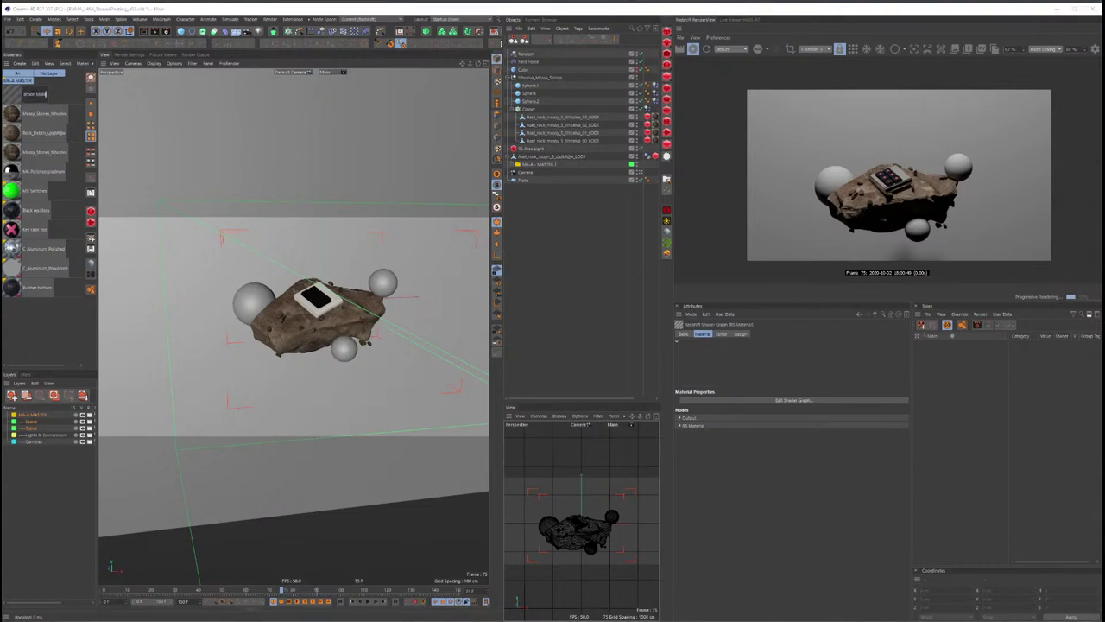
pyautogui.press('Return')
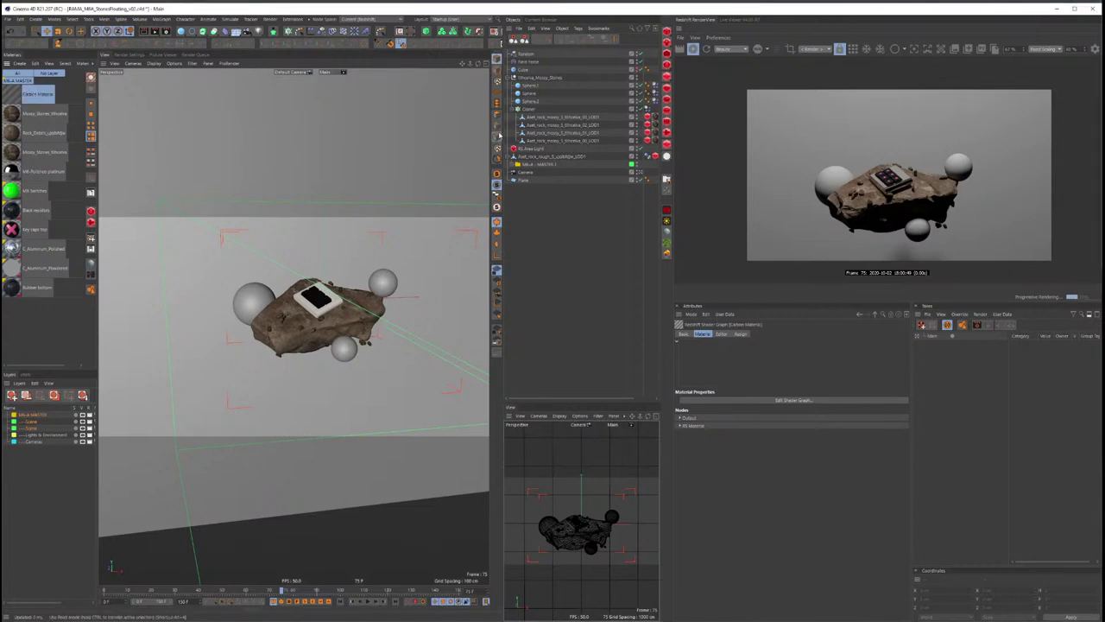
# Step: Set the scene camera to a 135 mm focal length, reframe the rock, and start rotating it
pyautogui.moveTo(497, 136); pyautogui.dragTo(396, 137)
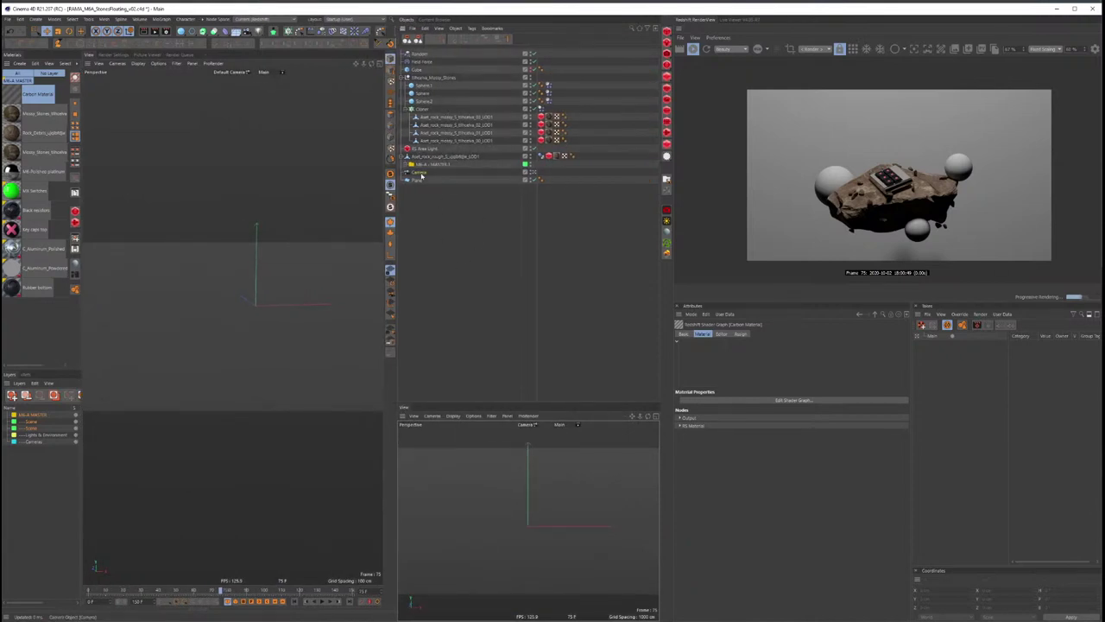
pyautogui.click(421, 173)
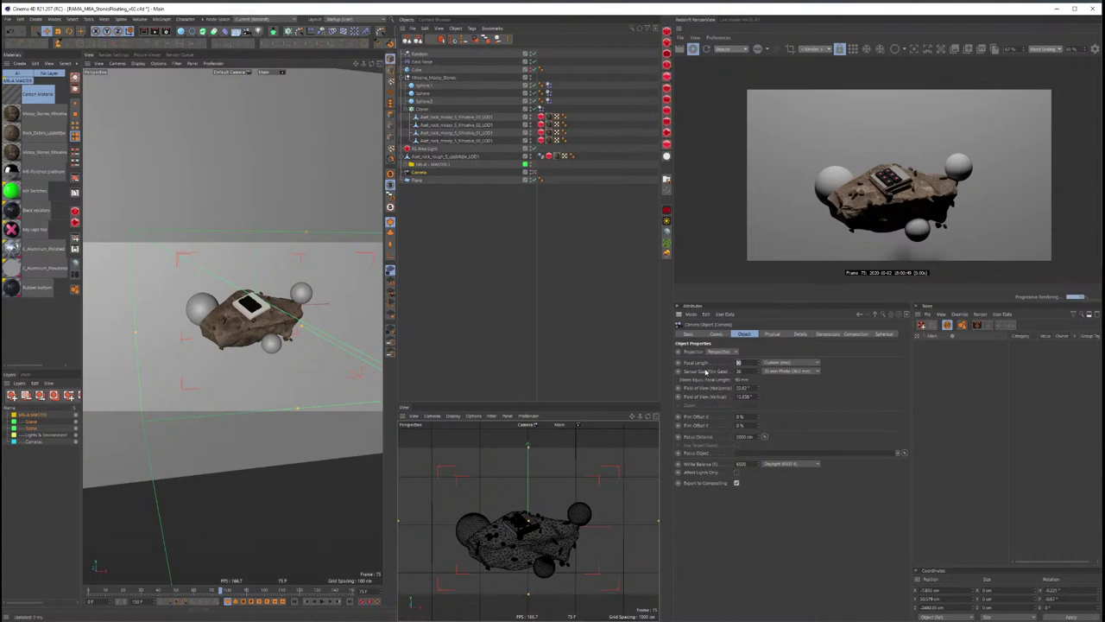
pyautogui.scroll(3, 549, 522)
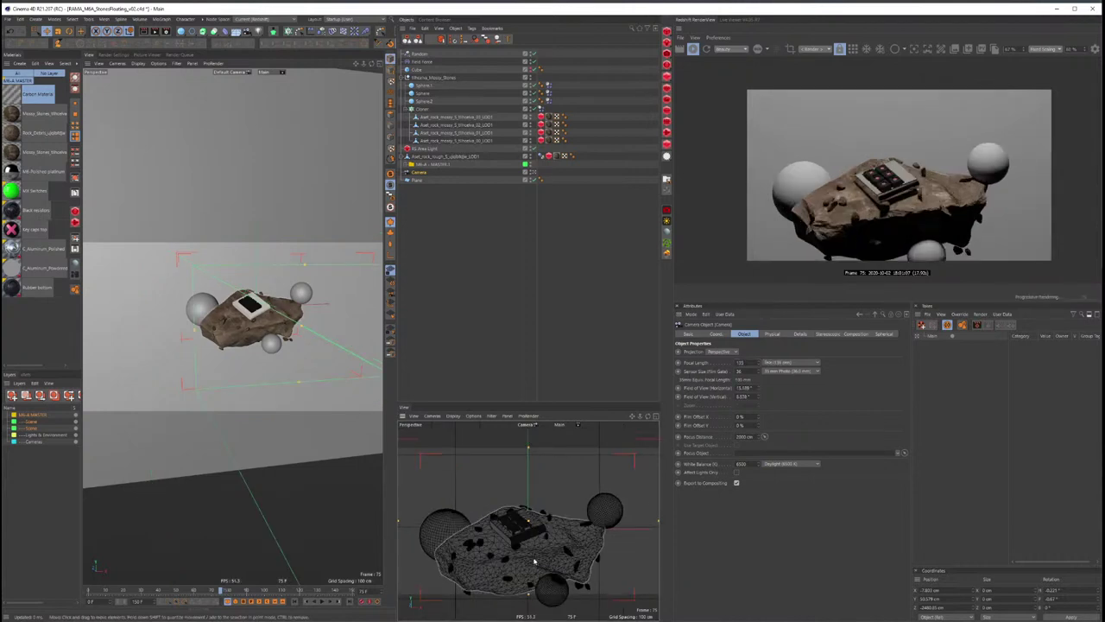
pyautogui.scroll(2, 549, 521)
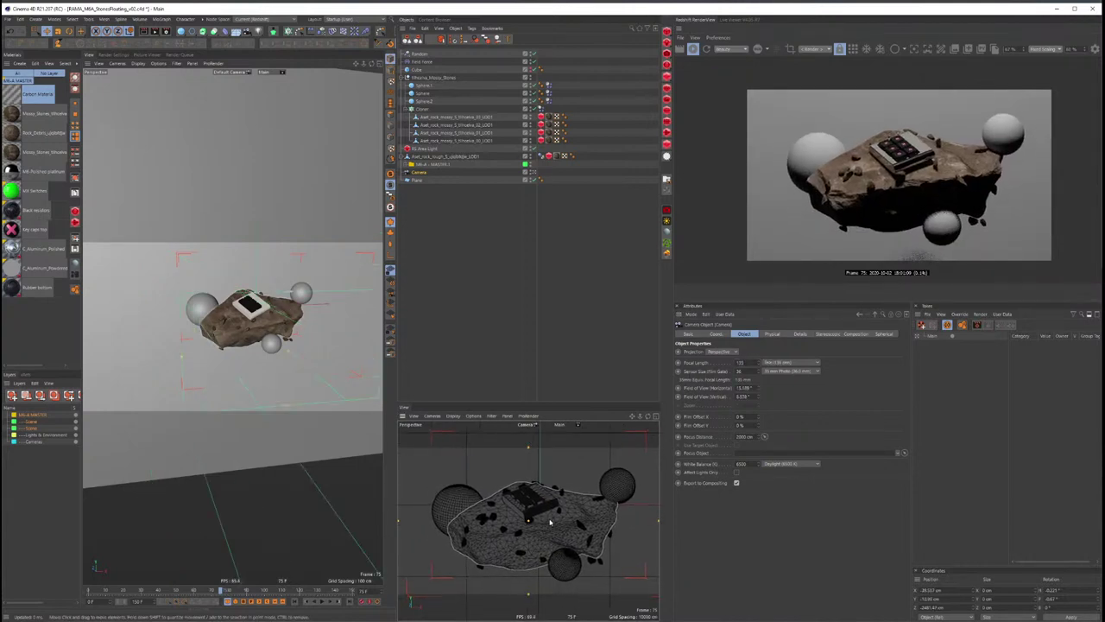
pyautogui.keyDown('alt'); pyautogui.moveTo(549, 522); pyautogui.dragTo(516, 521); pyautogui.keyUp('alt')
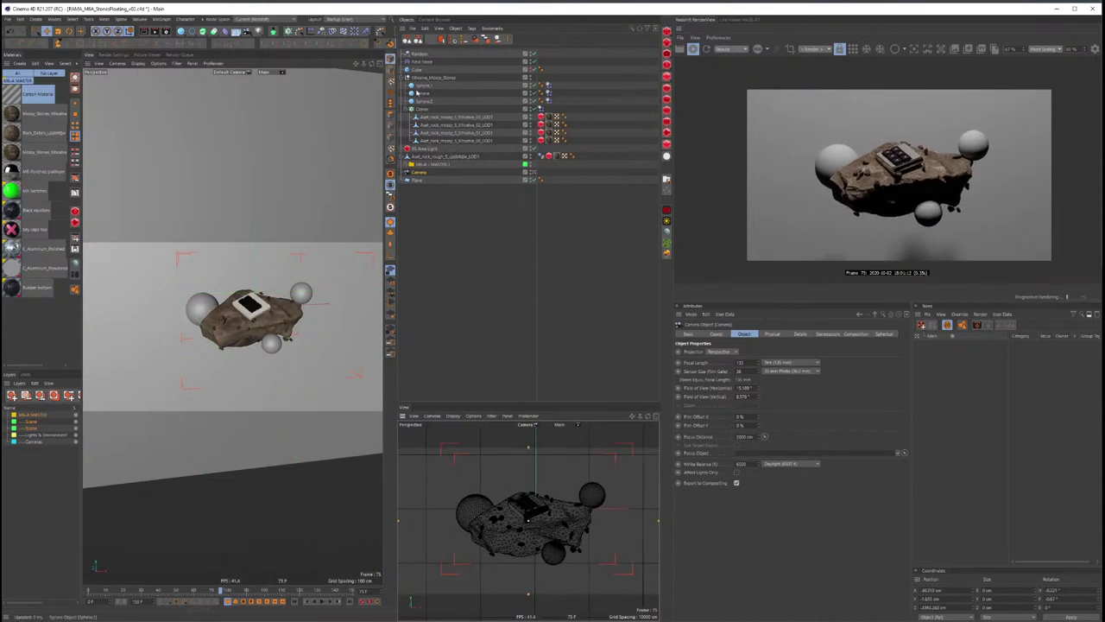
pyautogui.click(417, 156)
pyautogui.press('r')
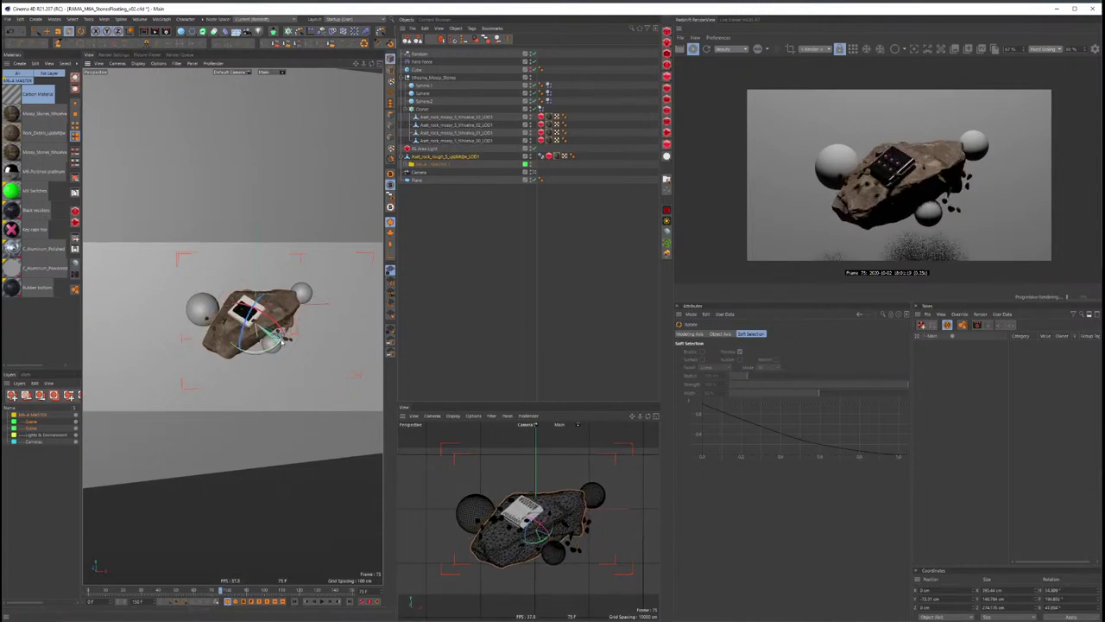
pyautogui.hotkey('shift', 'f')
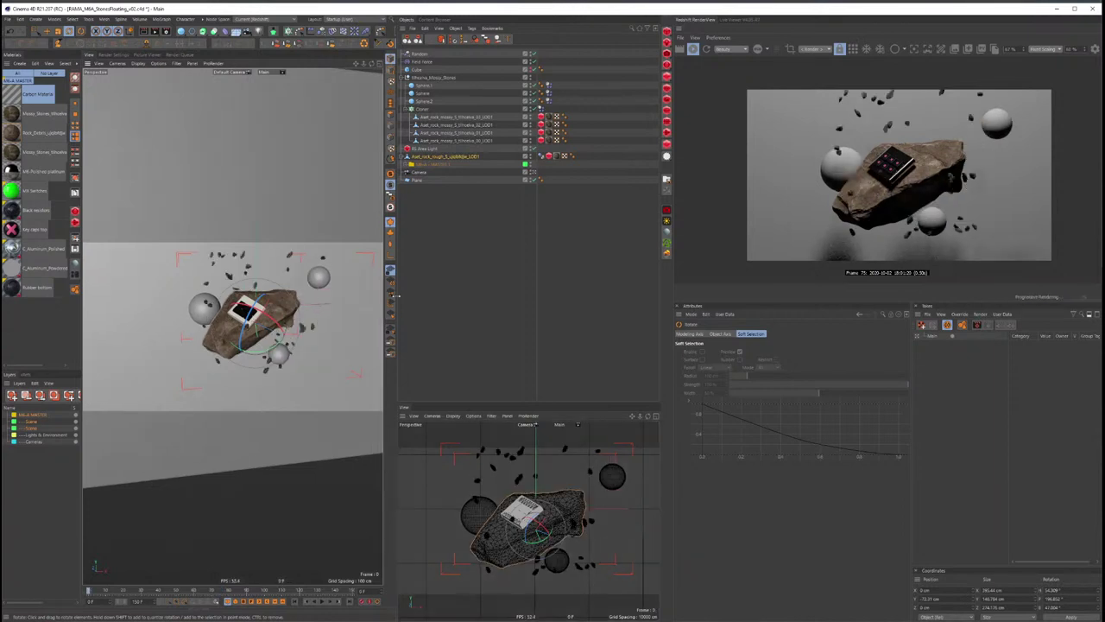
pyautogui.click(549, 103)
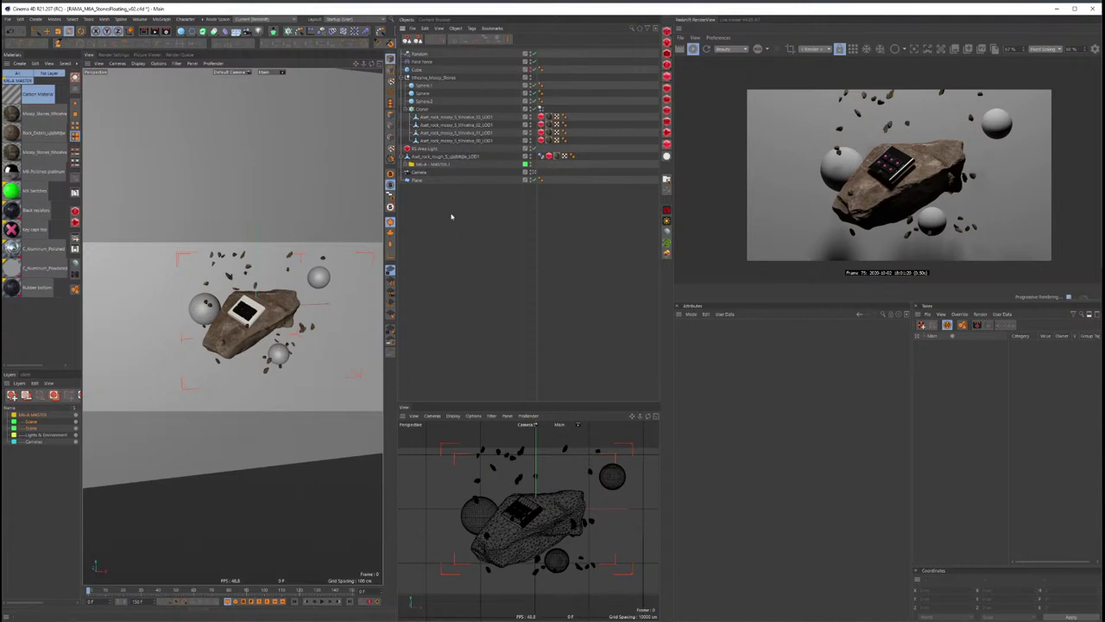
pyautogui.press('F8')
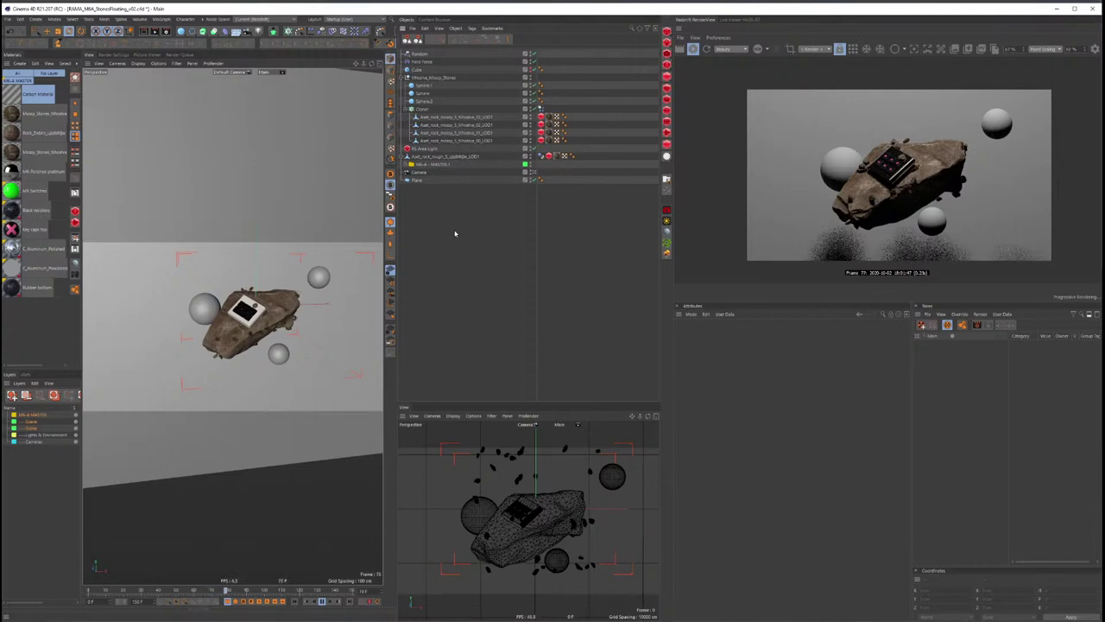
# Step: Add a Collision deformer to Sphere.1 with the rough rock as its collider
pyautogui.click(422, 87)
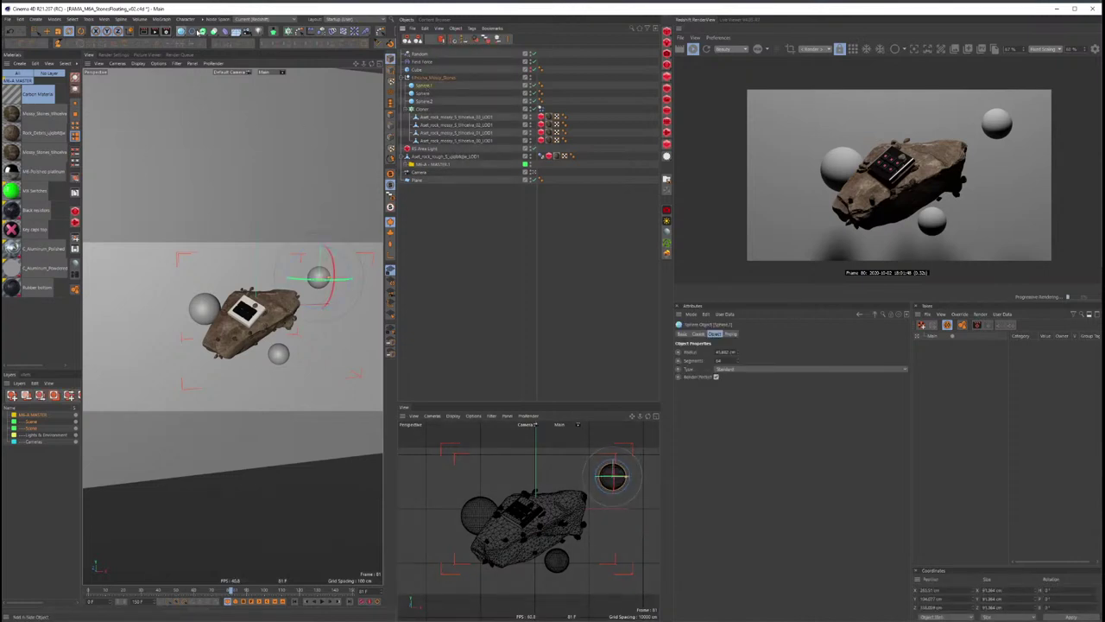
pyautogui.click(227, 32)
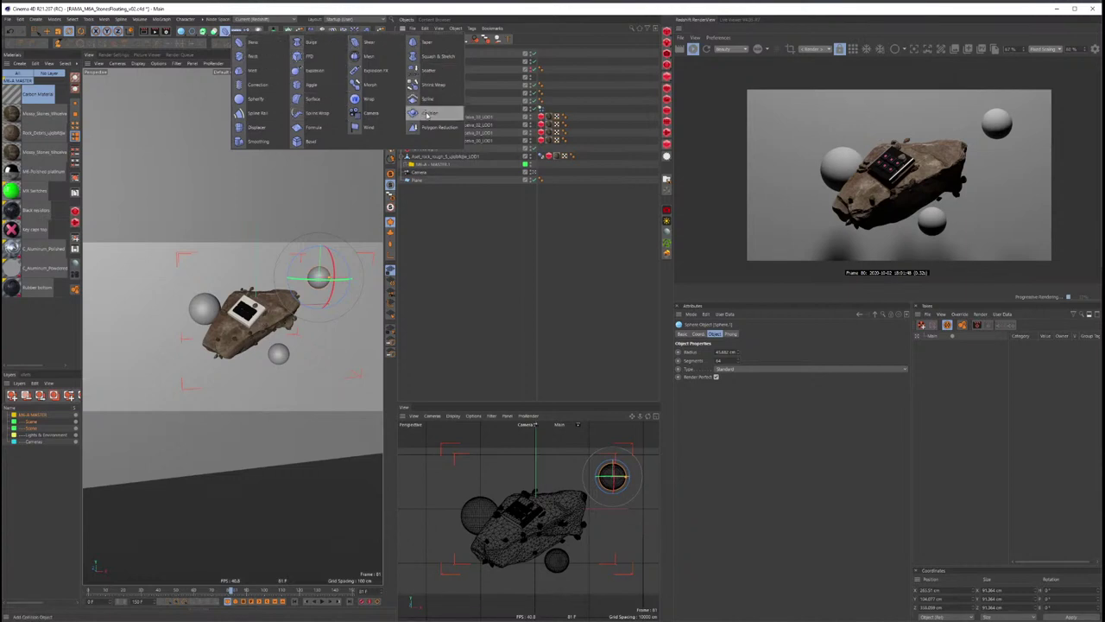
pyautogui.click(432, 113)
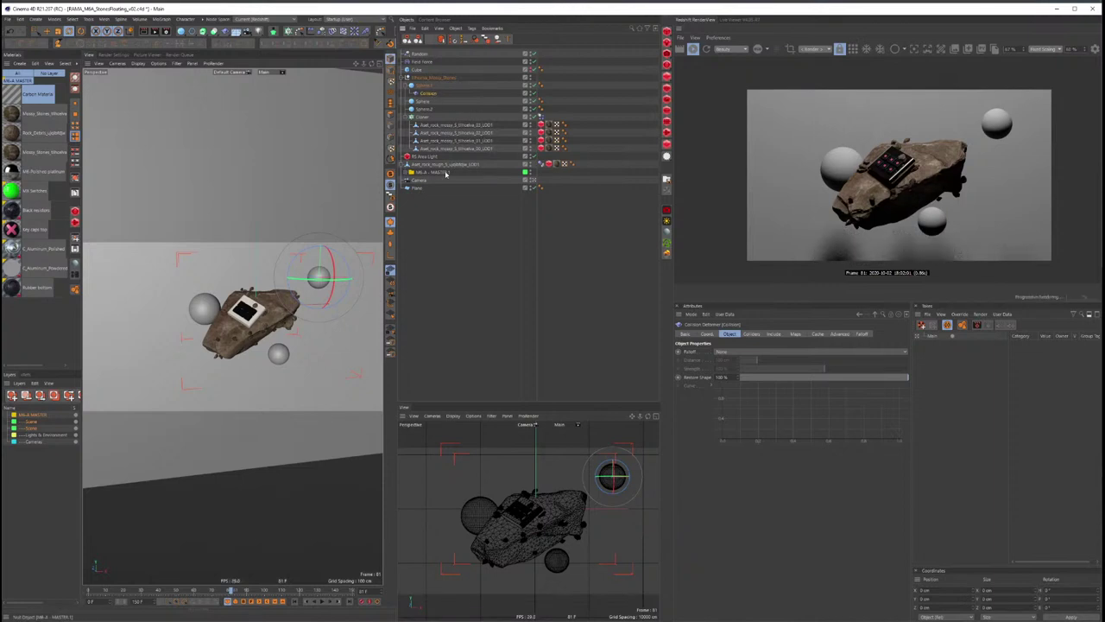
pyautogui.click(751, 334)
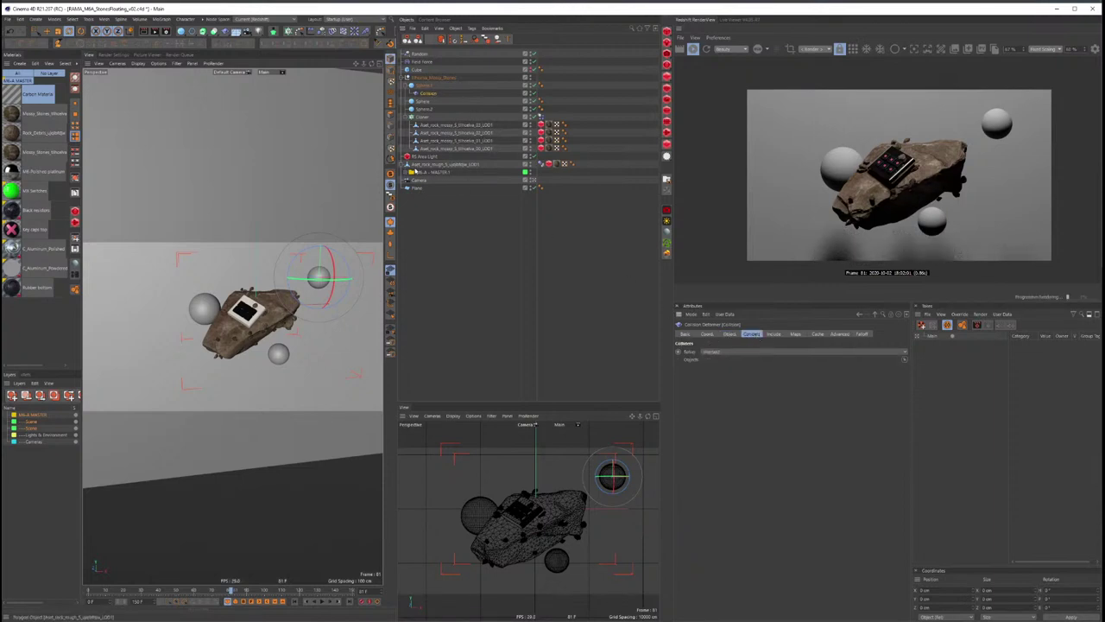
pyautogui.moveTo(746, 388); pyautogui.dragTo(764, 370)
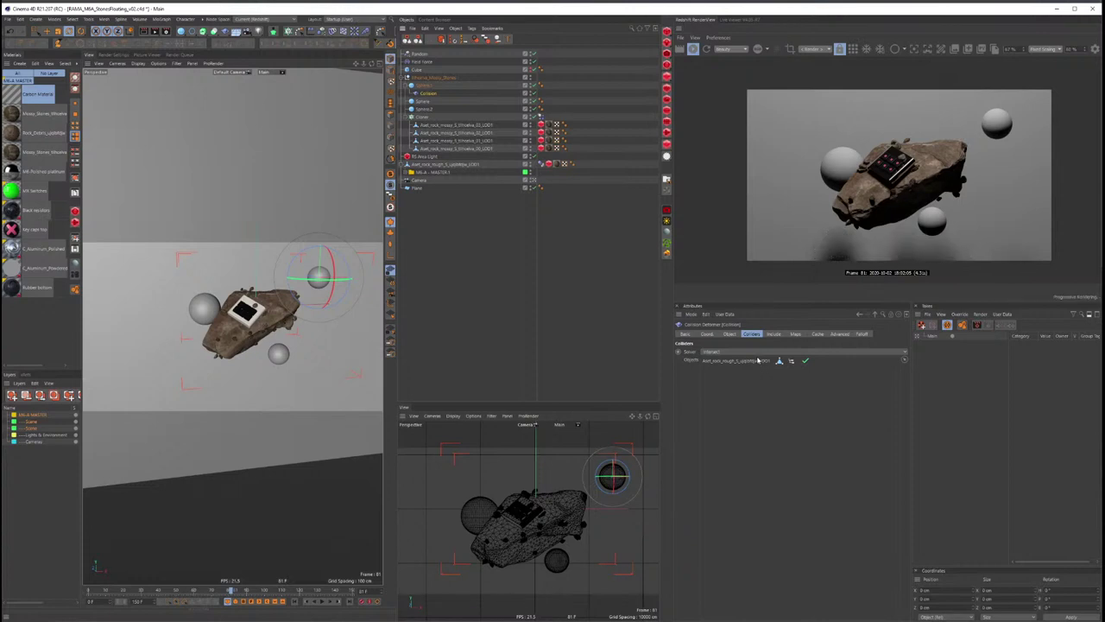
# Step: Move the sphere down so it presses against the top of the rock
pyautogui.press('e')
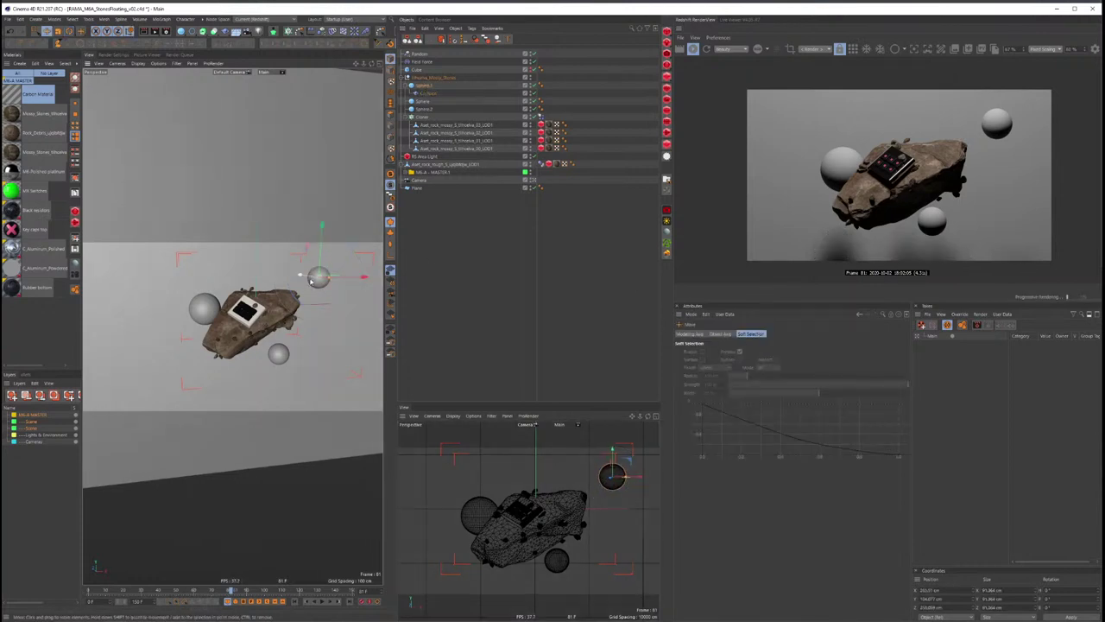
pyautogui.moveTo(259, 346)
pyautogui.keyDown('alt'); pyautogui.mouseDown()
pyautogui.moveTo(231, 354)
pyautogui.moveTo(337, 320)
pyautogui.moveTo(259, 318)
pyautogui.moveTo(180, 274)
pyautogui.moveTo(225, 363)
pyautogui.mouseUp(); pyautogui.keyUp('alt')
pyautogui.scroll(-4, 261, 413)
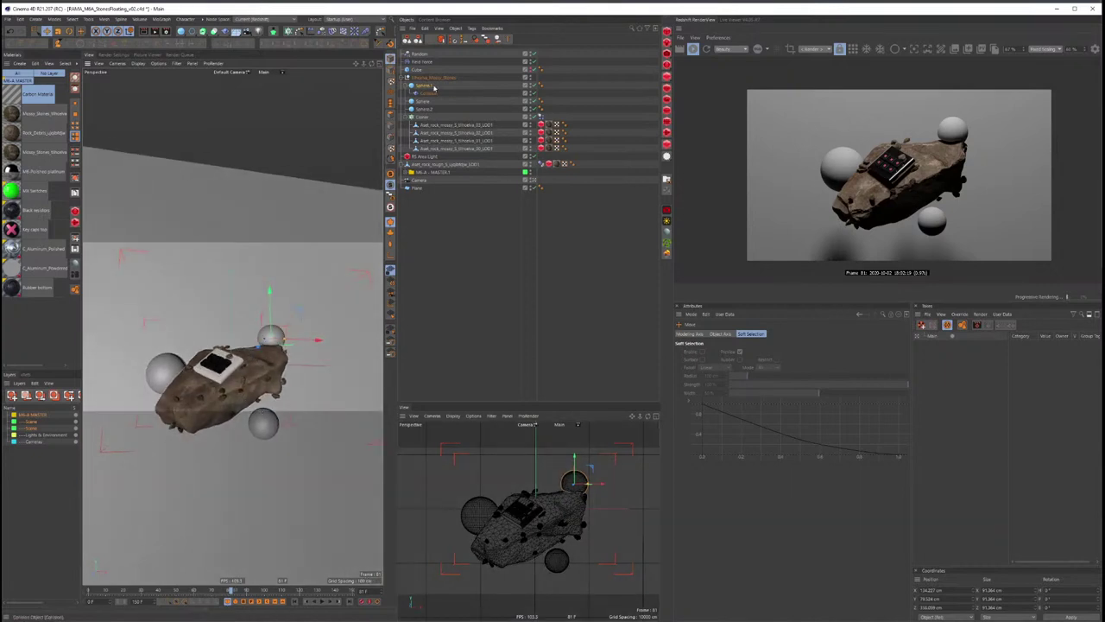
# Step: Inspect the Collision deformer and spheres in the null, widen the render view slightly, and deselect all
pyautogui.click(427, 93)
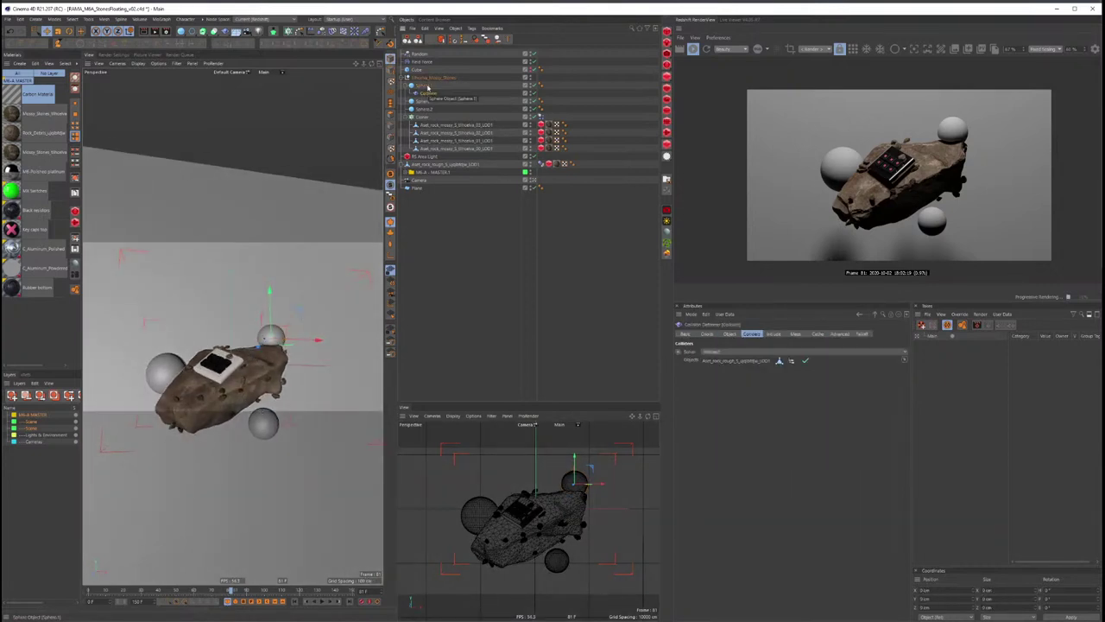
pyautogui.click(421, 86)
pyautogui.click(410, 85)
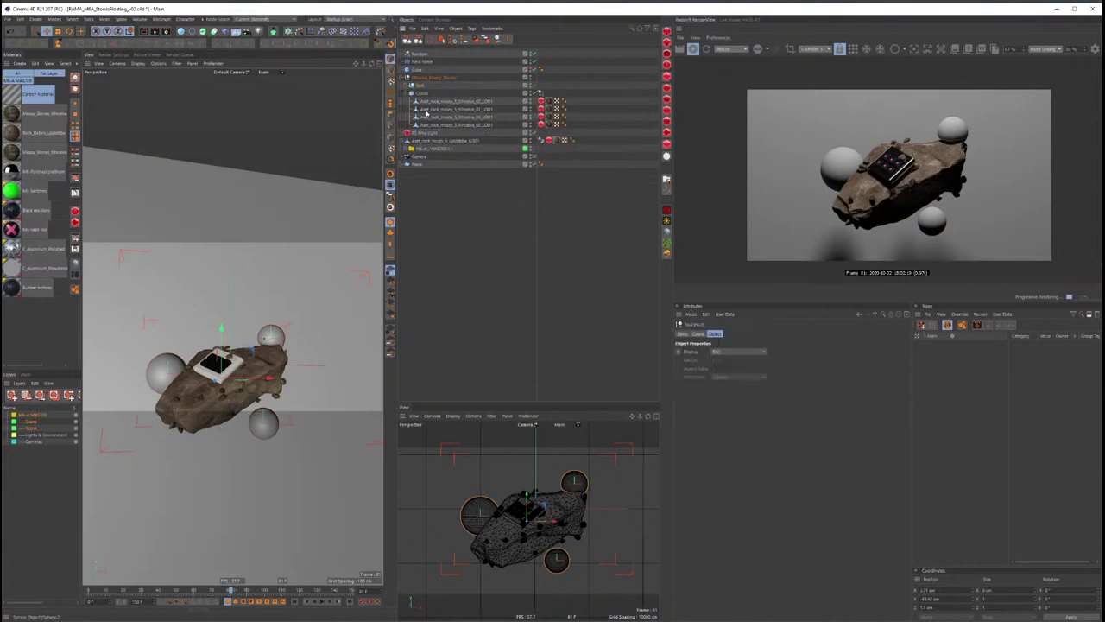
pyautogui.click(410, 85)
pyautogui.click(428, 93)
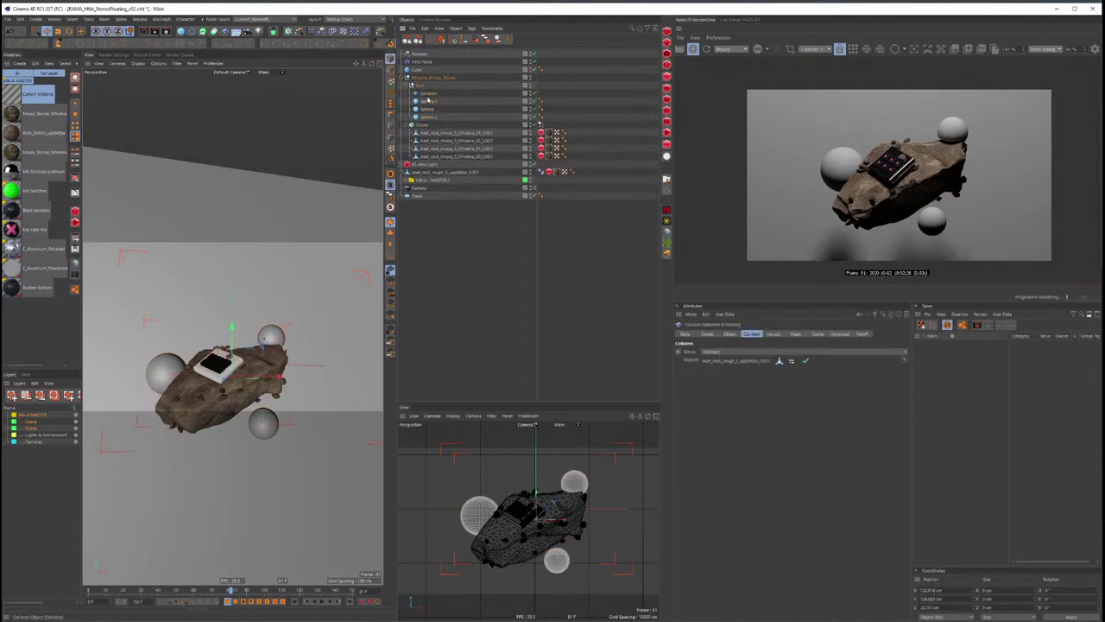
pyautogui.click(428, 102)
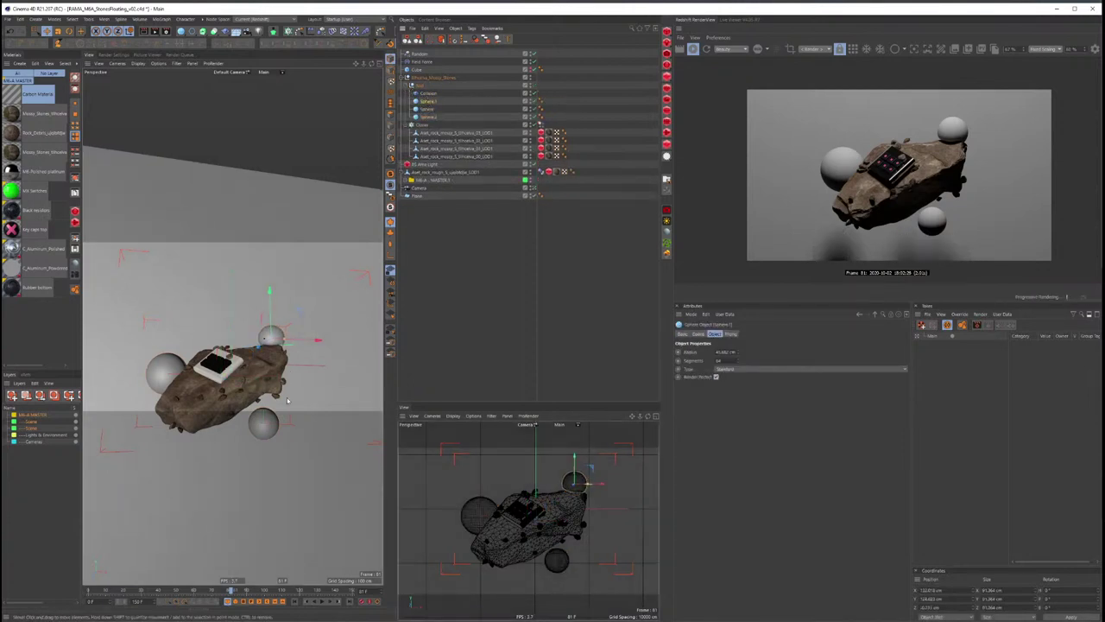
pyautogui.keyDown('alt'); pyautogui.moveTo(255, 329); pyautogui.dragTo(259, 298); pyautogui.keyUp('alt')
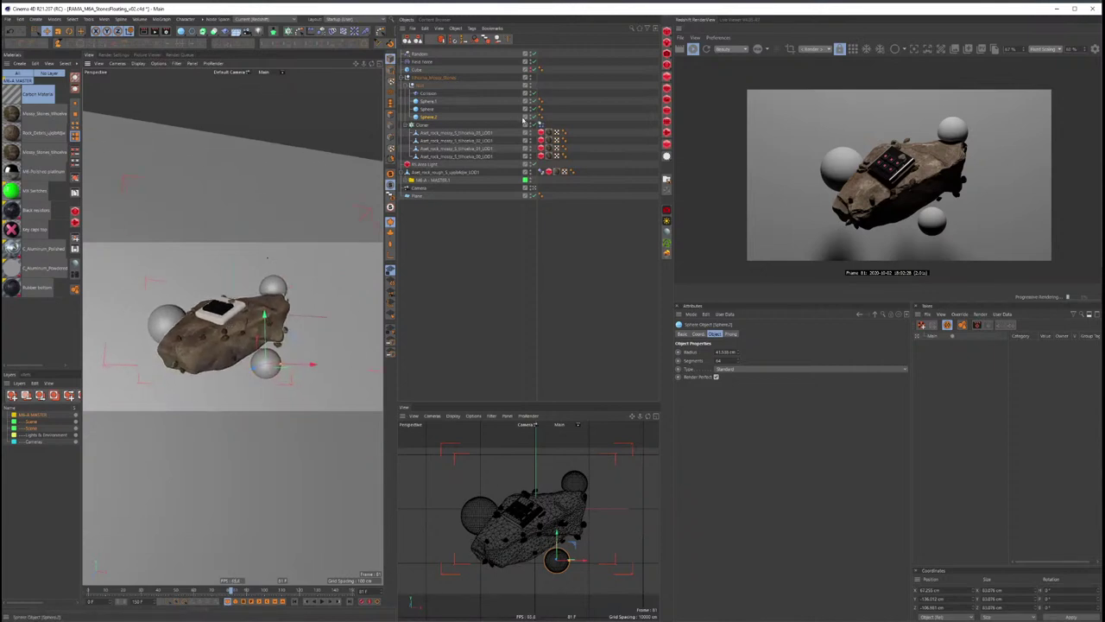
pyautogui.click(541, 125)
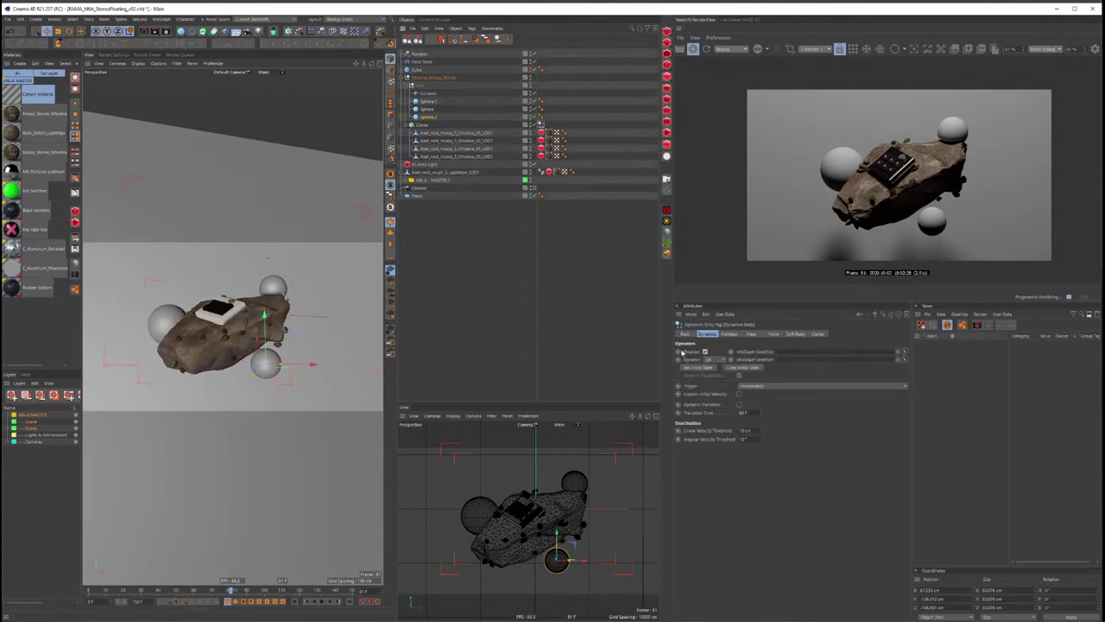
pyautogui.moveTo(676, 351); pyautogui.dragTo(663, 349)
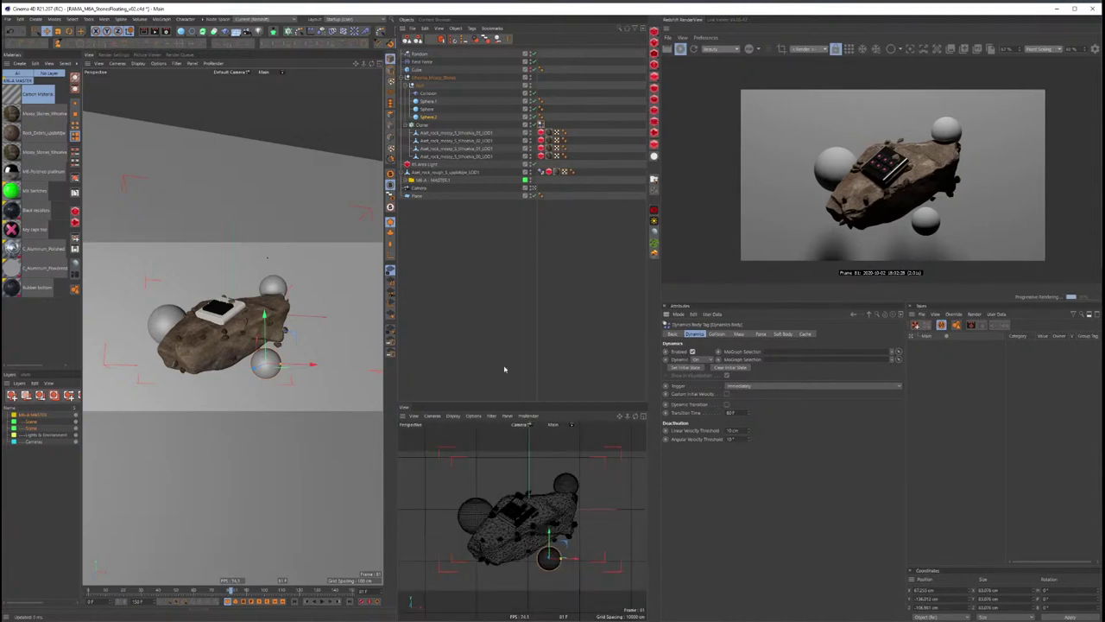
pyautogui.click(486, 315)
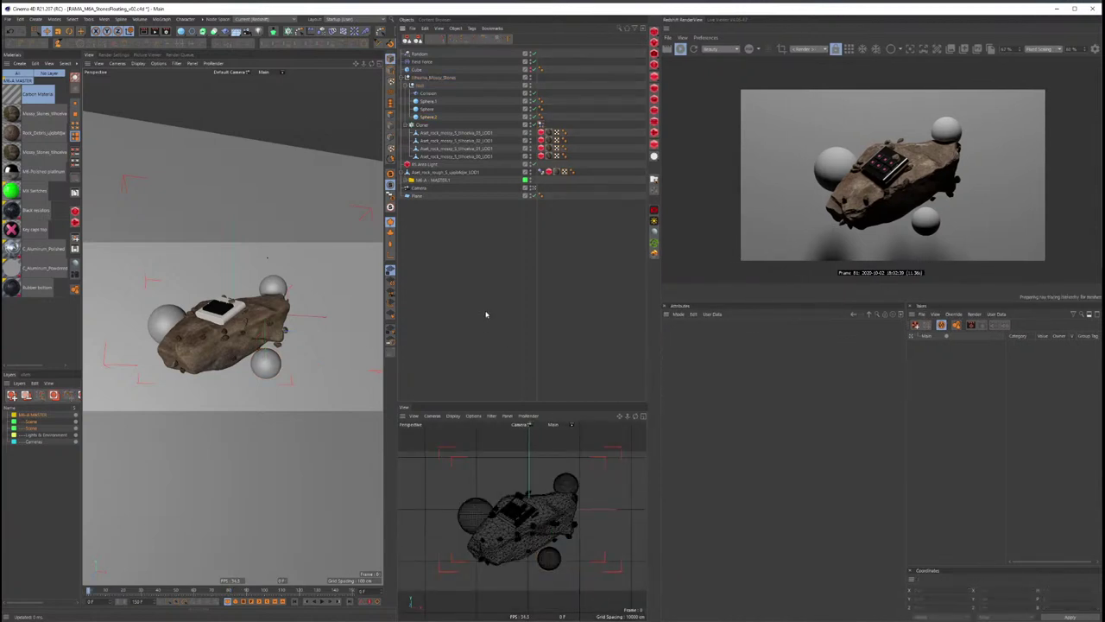
# Step: Try moving the lower sphere onto the rock's lower edge, then undo the last move
pyautogui.click(258, 366)
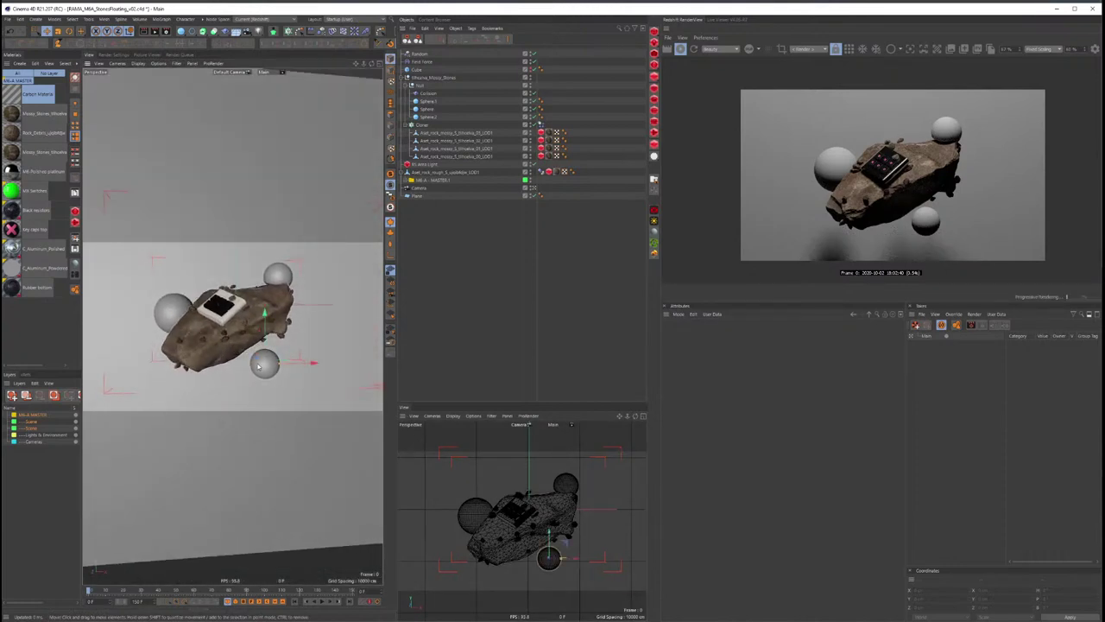
pyautogui.keyDown('alt'); pyautogui.moveTo(257, 366); pyautogui.dragTo(268, 289); pyautogui.keyUp('alt')
pyautogui.scroll(3, 268, 289)
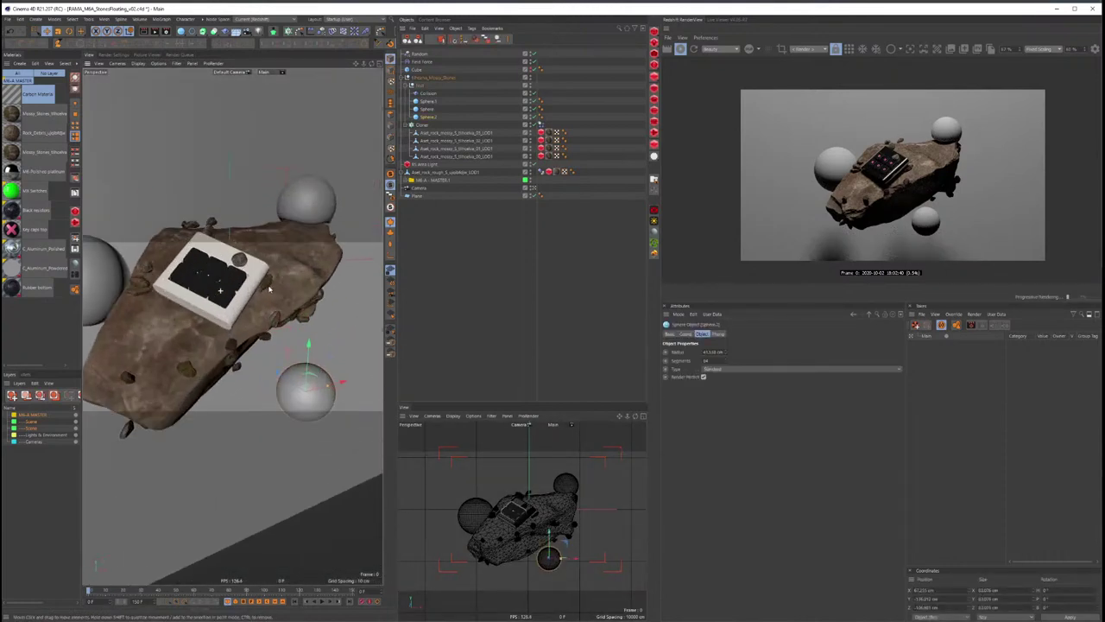
pyautogui.moveTo(276, 372); pyautogui.dragTo(235, 348)
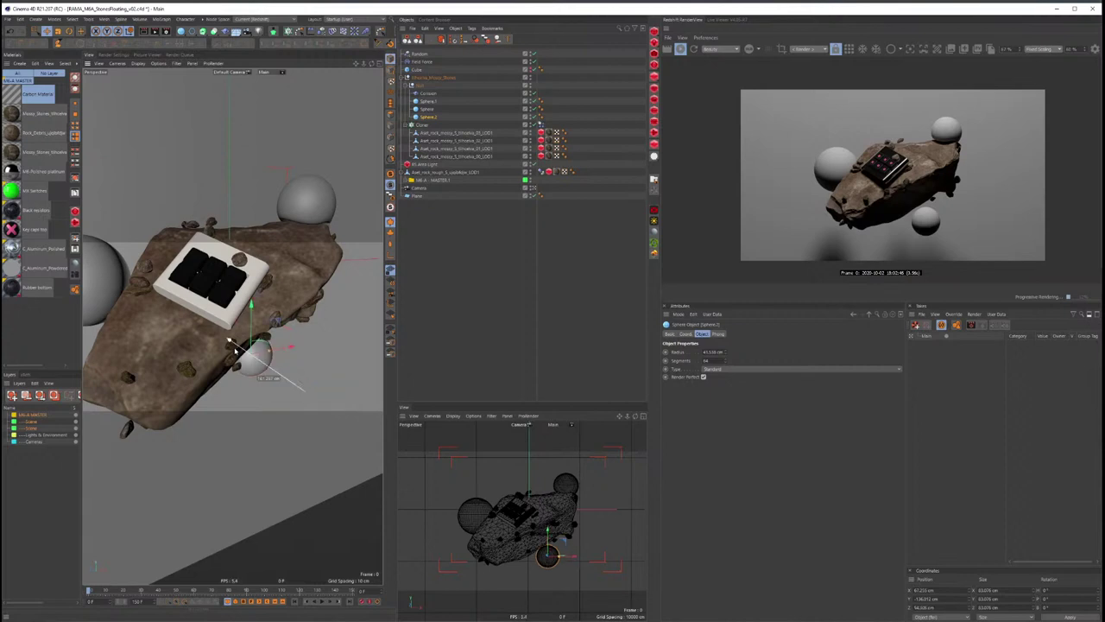
pyautogui.moveTo(302, 396)
pyautogui.keyDown('alt'); pyautogui.mouseDown()
pyautogui.moveTo(291, 380)
pyautogui.moveTo(300, 400)
pyautogui.mouseUp(); pyautogui.keyUp('alt')
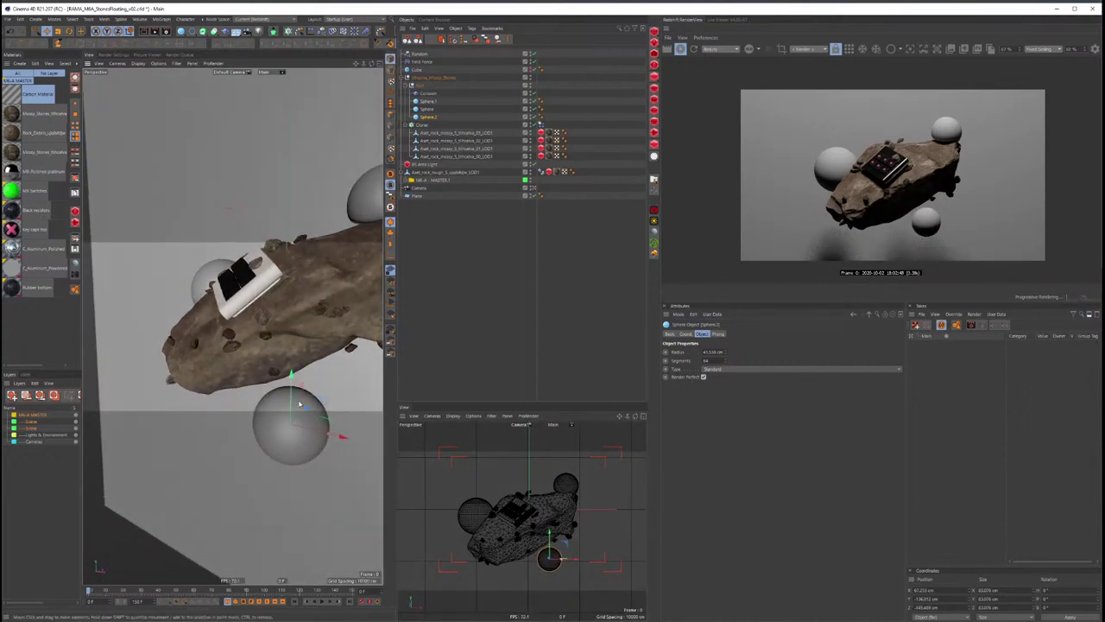
pyautogui.moveTo(340, 385); pyautogui.dragTo(378, 351)
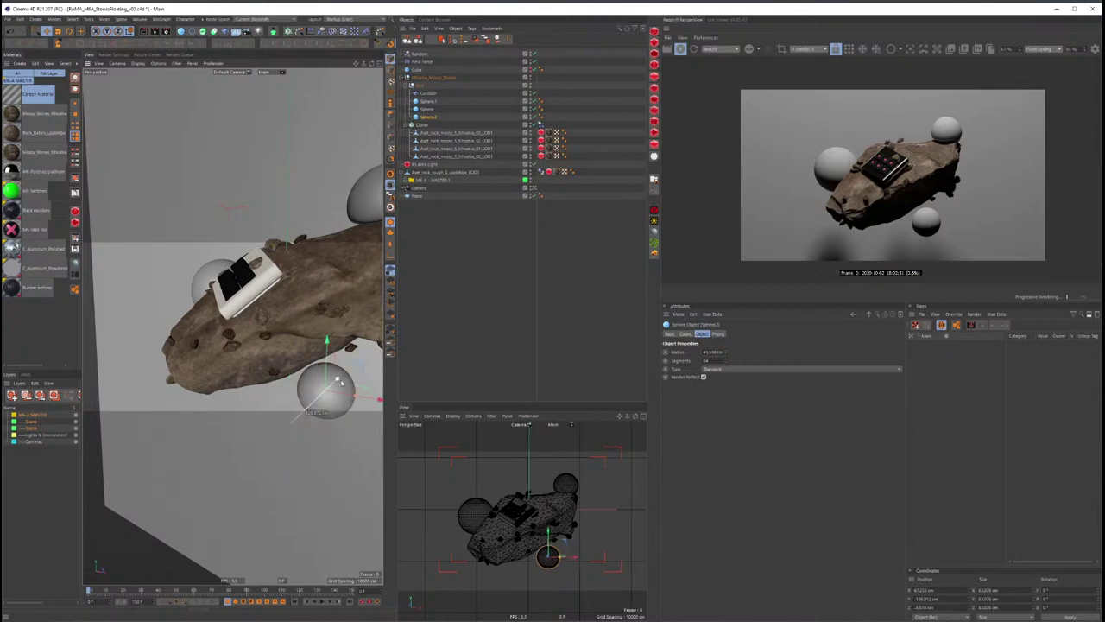
pyautogui.moveTo(326, 326); pyautogui.dragTo(324, 314)
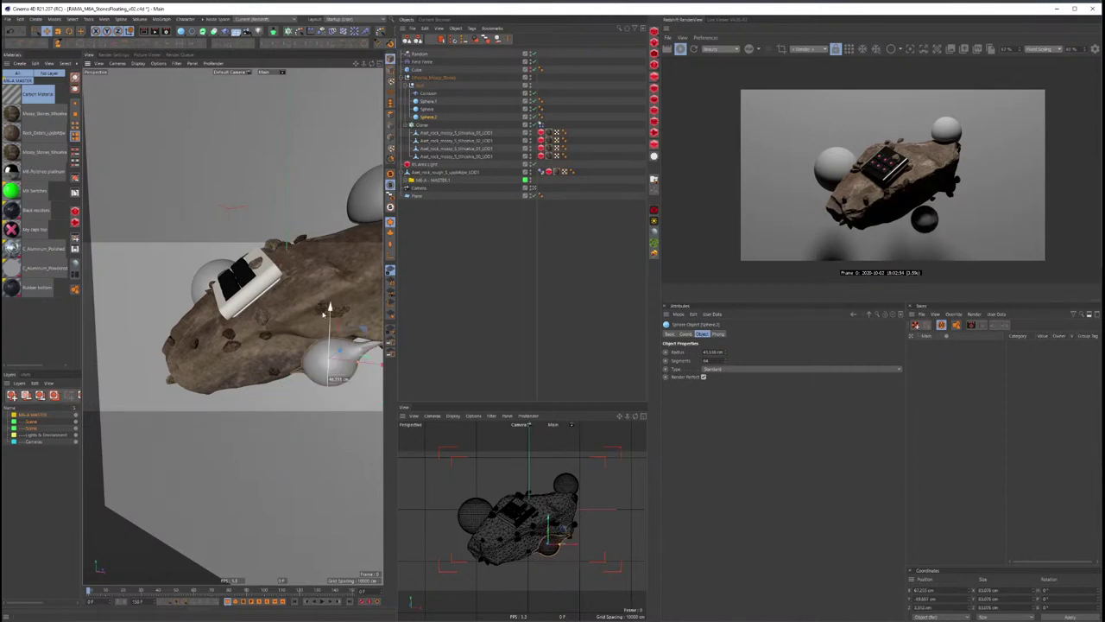
pyautogui.hotkey('ctrl', 'z')
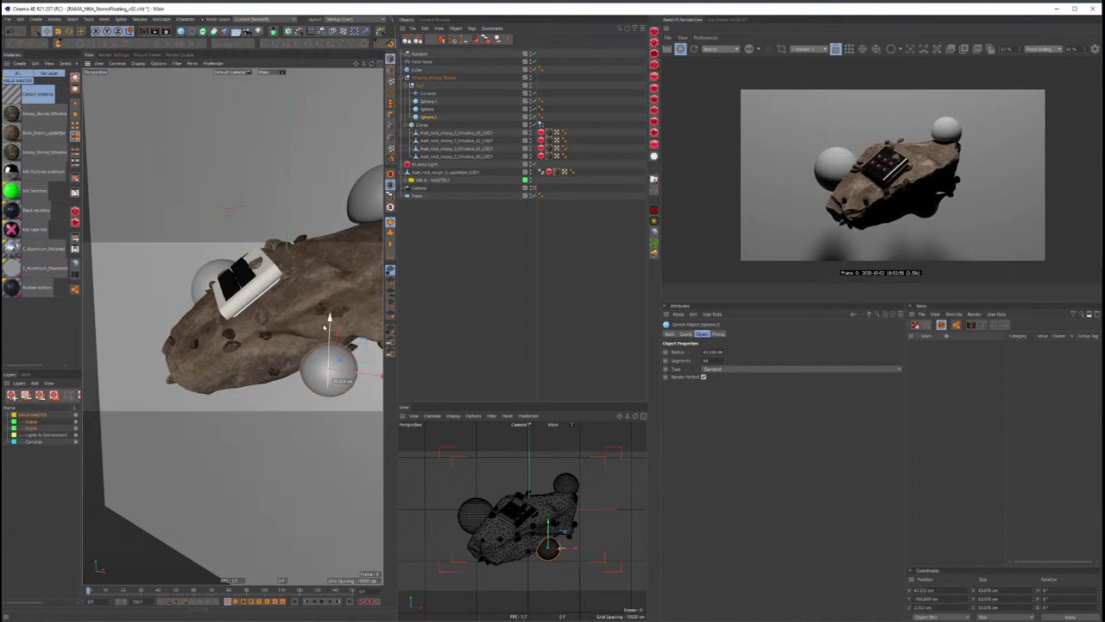
# Step: Set the Collision deformer's solver to Outside (Volume)
pyautogui.click(428, 92)
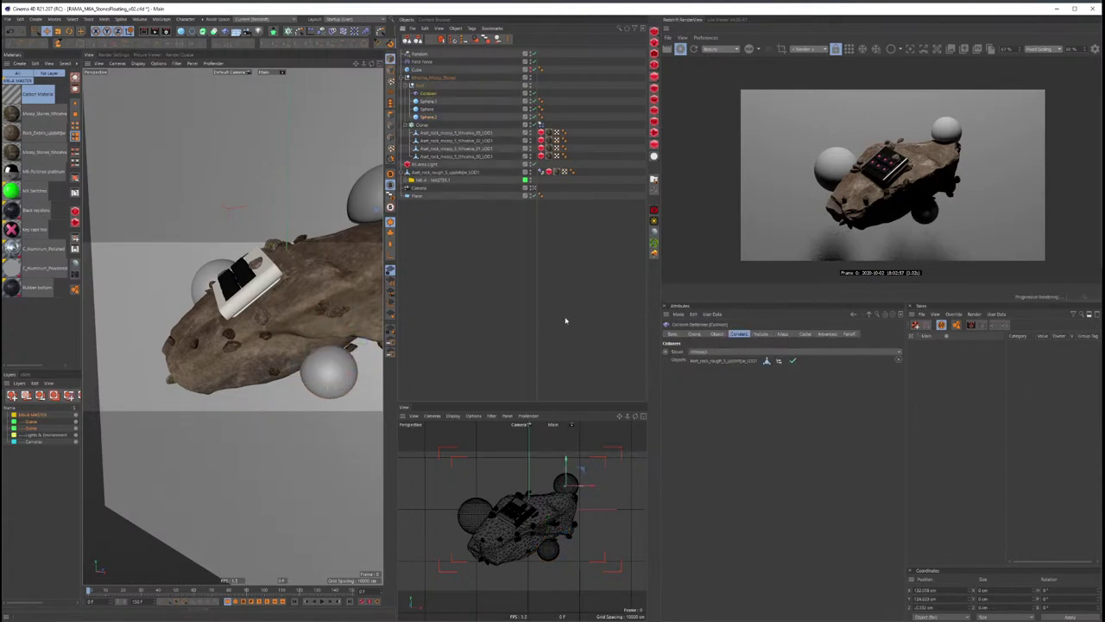
pyautogui.click(710, 351)
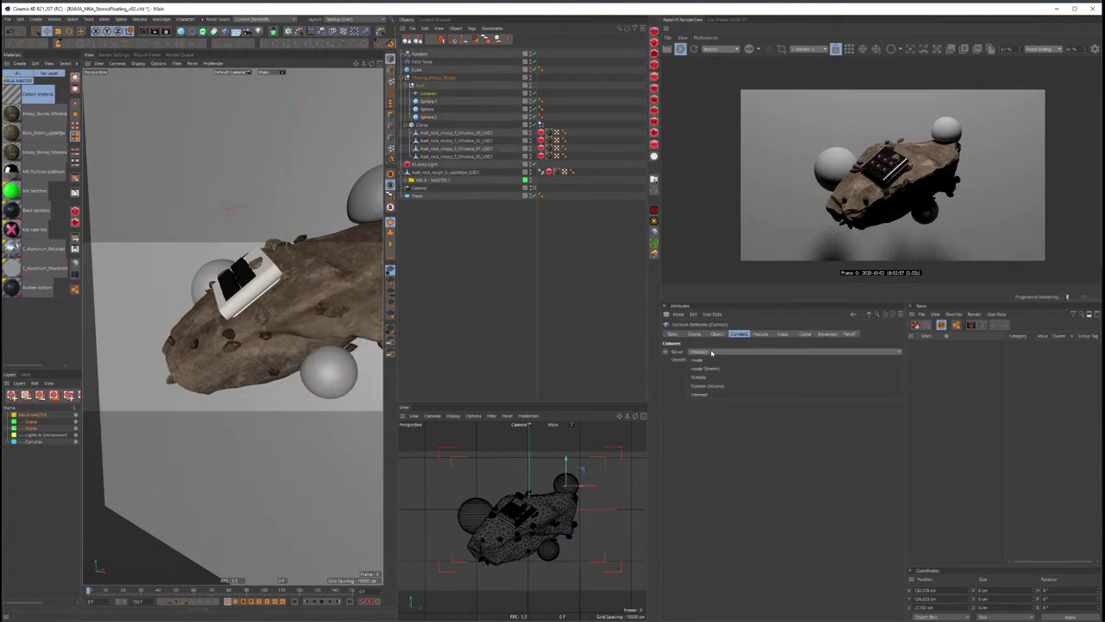
pyautogui.click(706, 385)
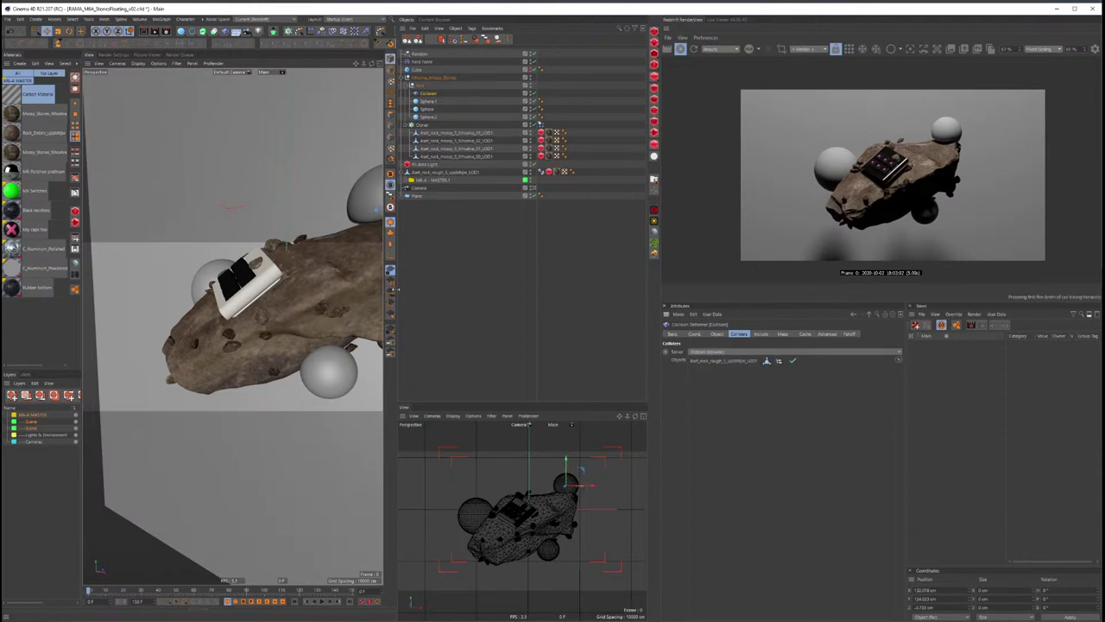
# Step: Slide the lower sphere left along X beneath the rock, then select all three spheres
pyautogui.moveTo(312, 315)
pyautogui.keyDown('alt'); pyautogui.mouseDown()
pyautogui.moveTo(285, 358)
pyautogui.moveTo(328, 369)
pyautogui.moveTo(274, 368)
pyautogui.moveTo(320, 367)
pyautogui.moveTo(298, 361)
pyautogui.mouseUp(); pyautogui.keyUp('alt')
pyautogui.click(283, 363)
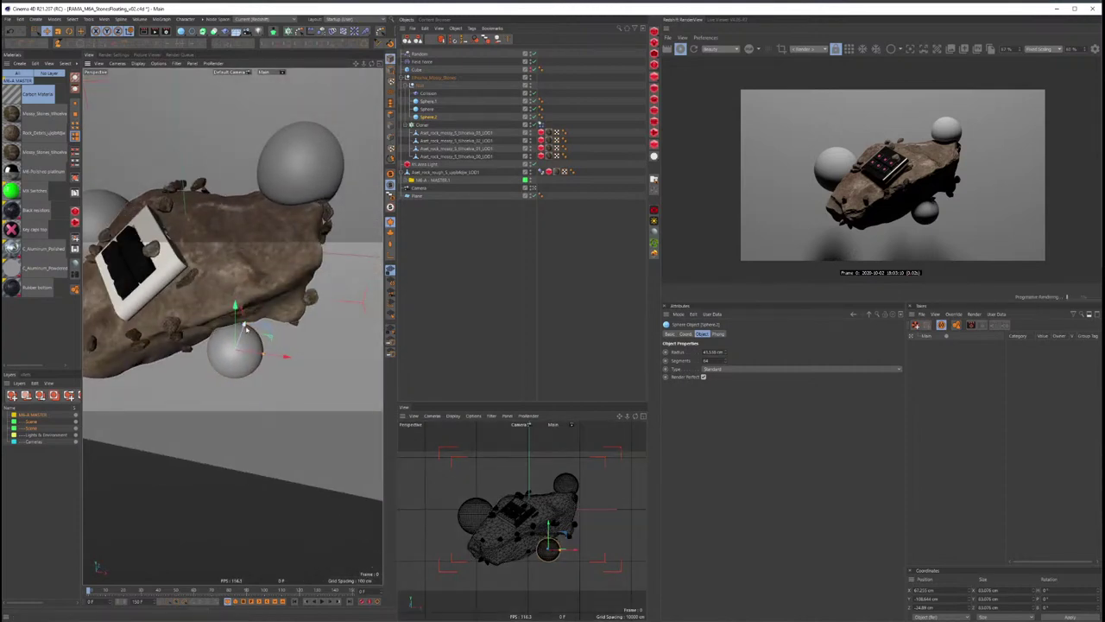
pyautogui.moveTo(243, 342); pyautogui.dragTo(279, 306)
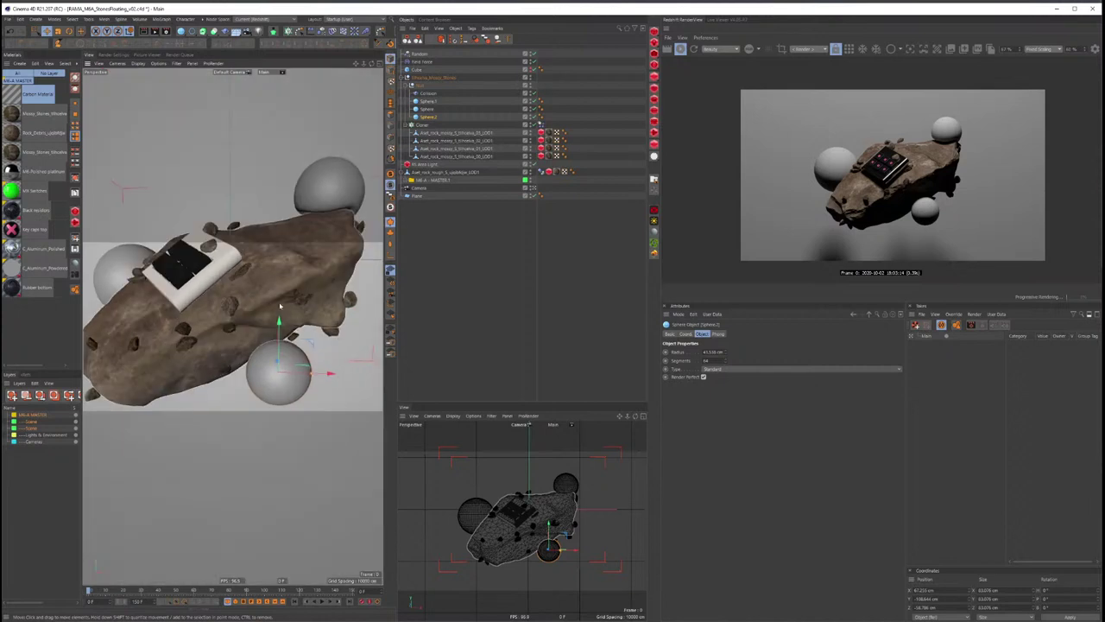
pyautogui.moveTo(301, 376)
pyautogui.mouseDown()
pyautogui.moveTo(284, 378)
pyautogui.moveTo(284, 330)
pyautogui.moveTo(221, 341)
pyautogui.mouseUp()
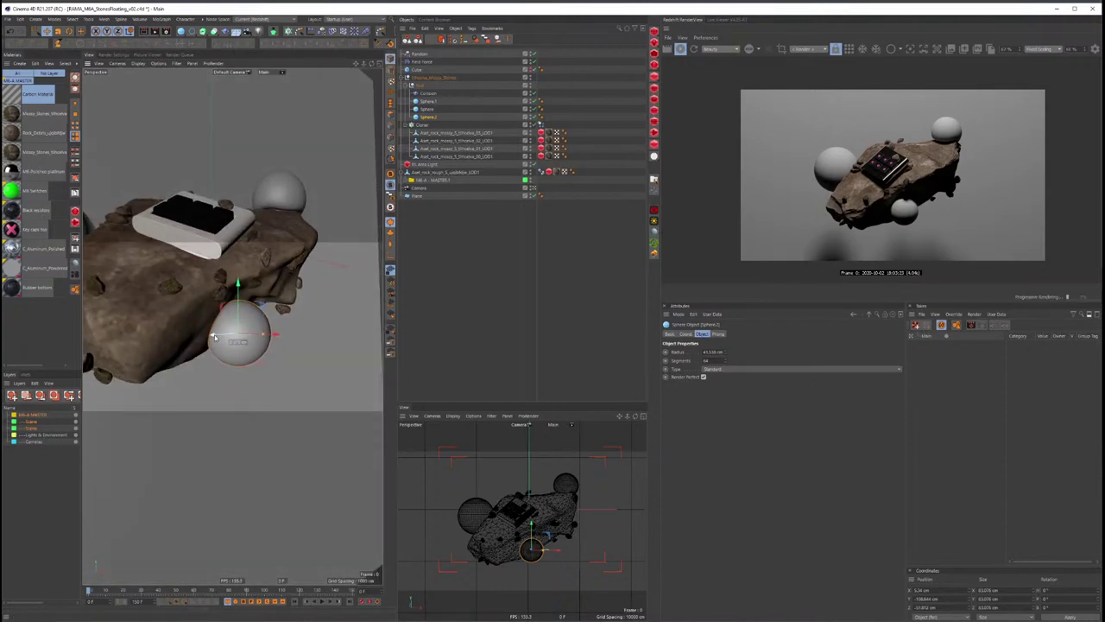
pyautogui.moveTo(215, 338); pyautogui.dragTo(216, 339)
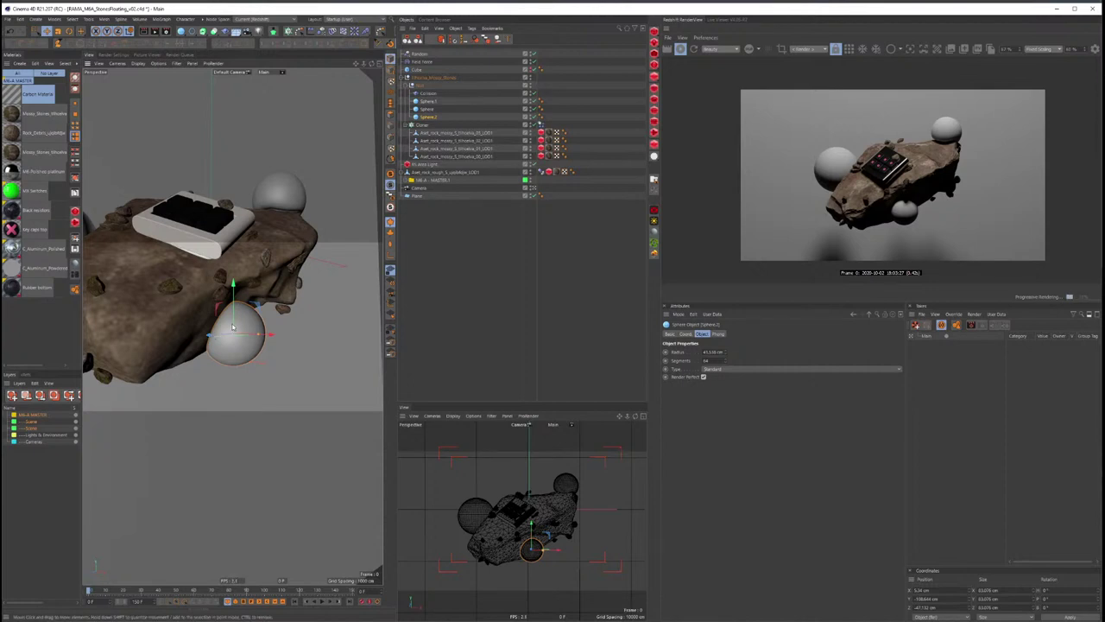
pyautogui.moveTo(230, 339)
pyautogui.keyDown('alt'); pyautogui.mouseDown()
pyautogui.moveTo(174, 350)
pyautogui.moveTo(263, 272)
pyautogui.moveTo(216, 328)
pyautogui.moveTo(291, 343)
pyautogui.moveTo(179, 284)
pyautogui.moveTo(223, 309)
pyautogui.mouseUp(); pyautogui.keyUp('alt')
pyautogui.click(164, 316)
pyautogui.keyDown('shift'); pyautogui.click(427, 116); pyautogui.keyUp('shift')
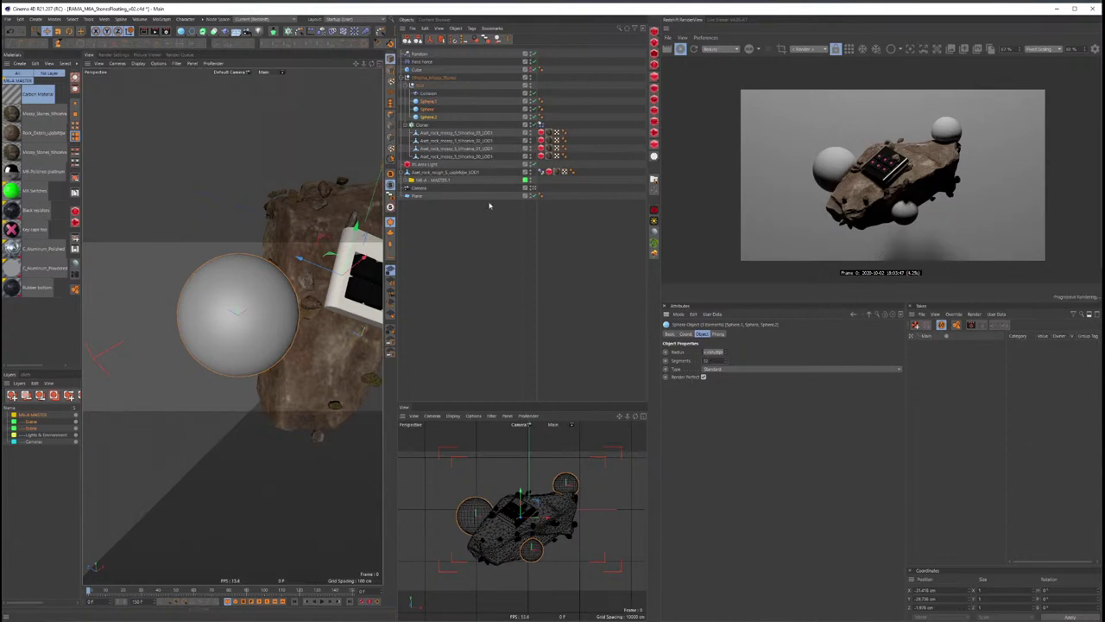
# Step: Select the left sphere and nudge it slightly right and down so it sits against the rock
pyautogui.click(427, 109)
pyautogui.keyDown('alt'); pyautogui.moveTo(259, 293); pyautogui.dragTo(285, 323); pyautogui.keyUp('alt')
pyautogui.click(285, 323)
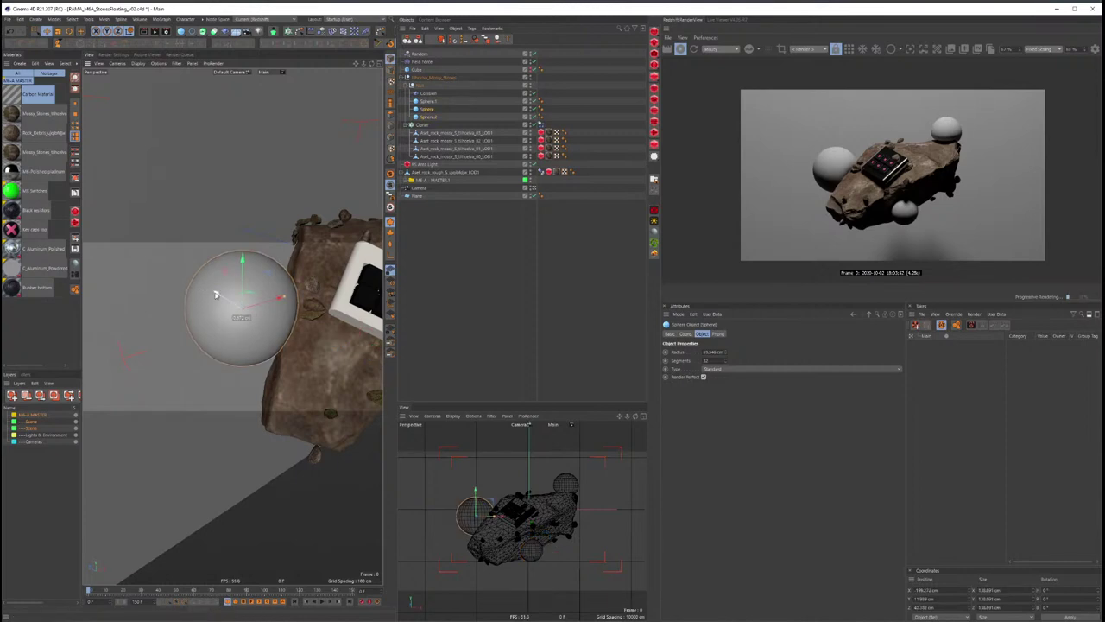
pyautogui.moveTo(215, 295); pyautogui.dragTo(230, 308)
pyautogui.hotkey('ctrl', 'z')
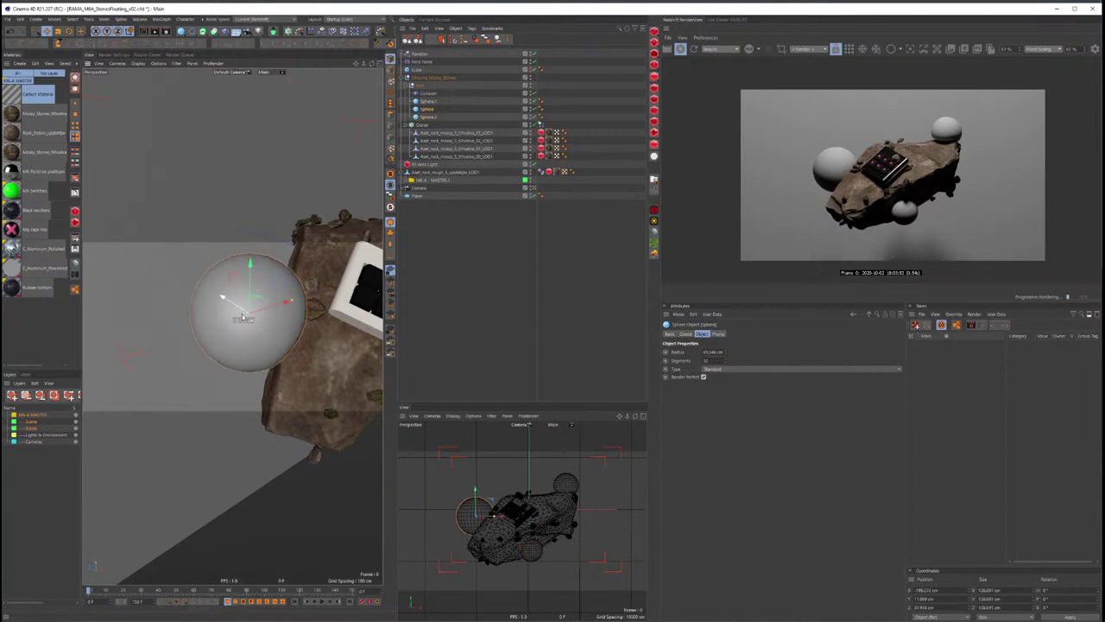
pyautogui.hotkey('ctrl', 'z')
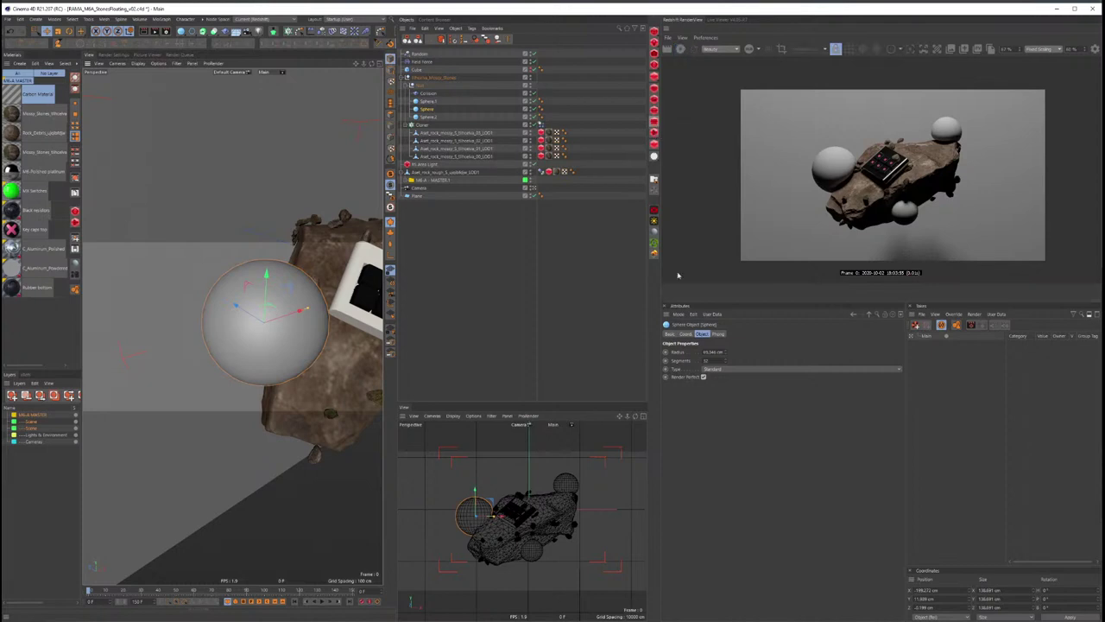
pyautogui.moveTo(231, 304)
pyautogui.mouseDown()
pyautogui.moveTo(289, 326)
pyautogui.moveTo(197, 278)
pyautogui.mouseUp()
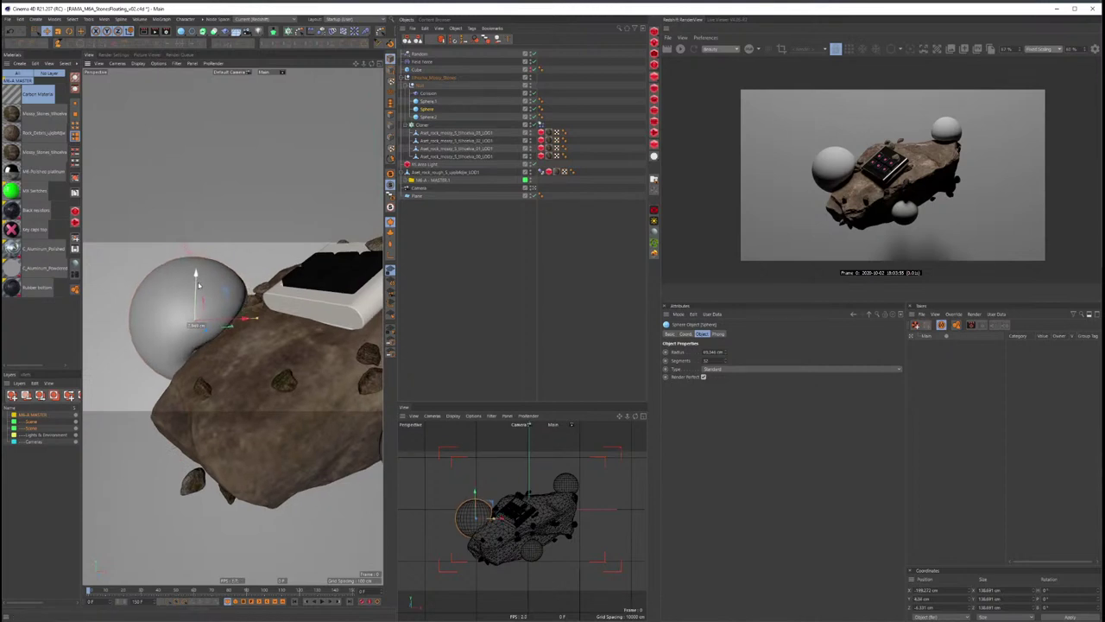
pyautogui.moveTo(197, 285)
pyautogui.mouseDown()
pyautogui.moveTo(284, 372)
pyautogui.moveTo(224, 363)
pyautogui.mouseUp()
pyautogui.scroll(-5, 197, 285)
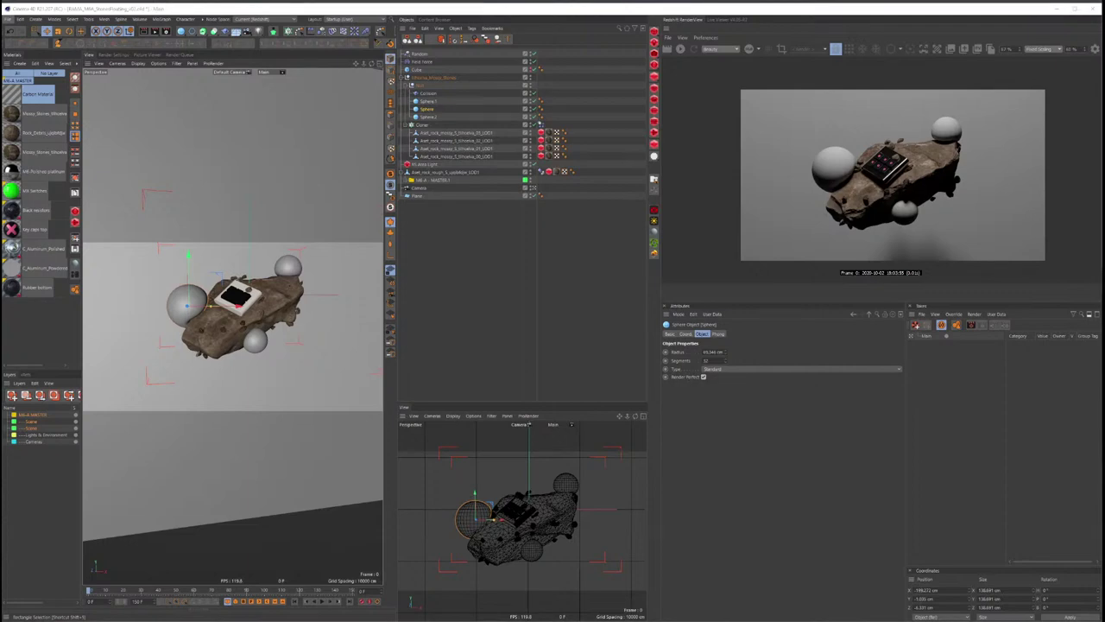
pyautogui.hotkey('alt', 'Tab')
# Step: View the Raw Graphite close-up from the carbon rock image results, then minimize the browser
pyautogui.click(404, 59)
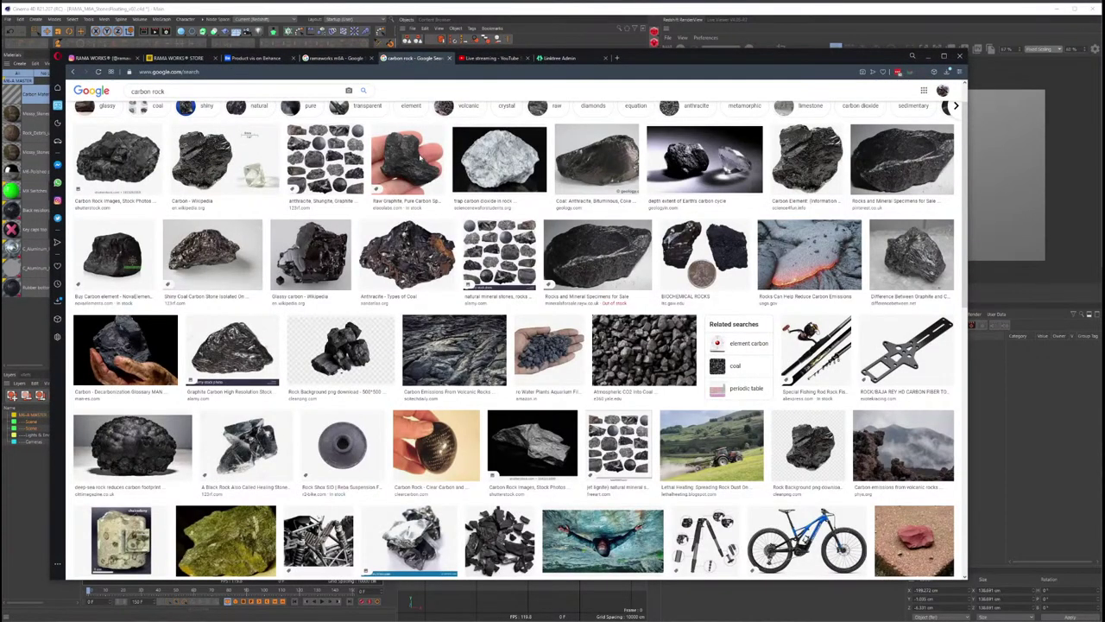
pyautogui.scroll(2, 420, 157)
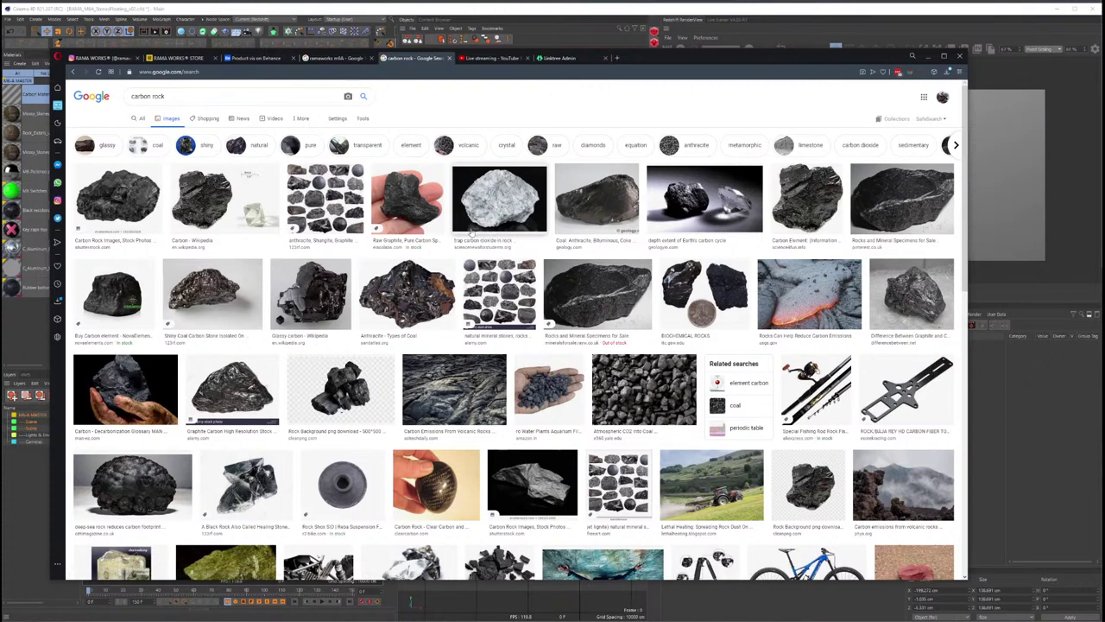
pyautogui.click(406, 201)
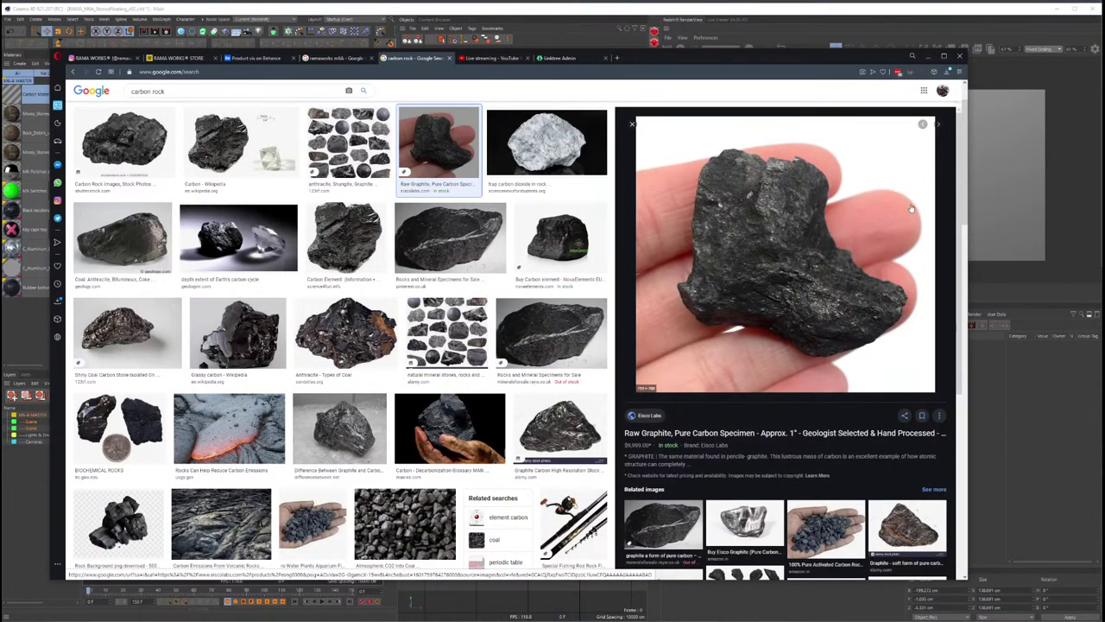
pyautogui.click(933, 58)
pyautogui.click(19, 97)
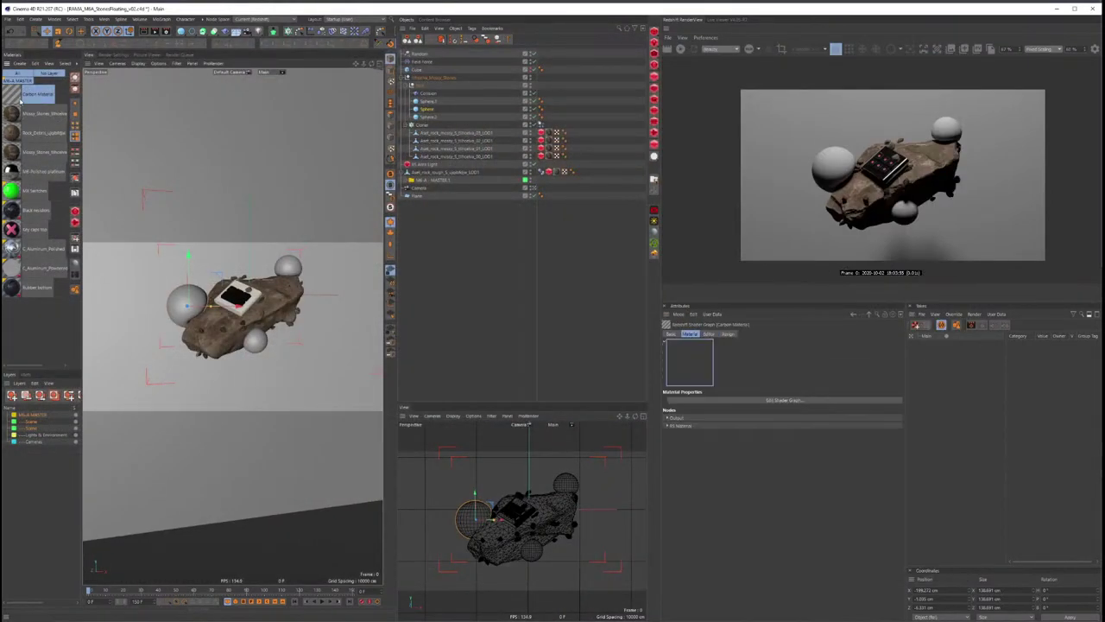
pyautogui.doubleClick(19, 95)
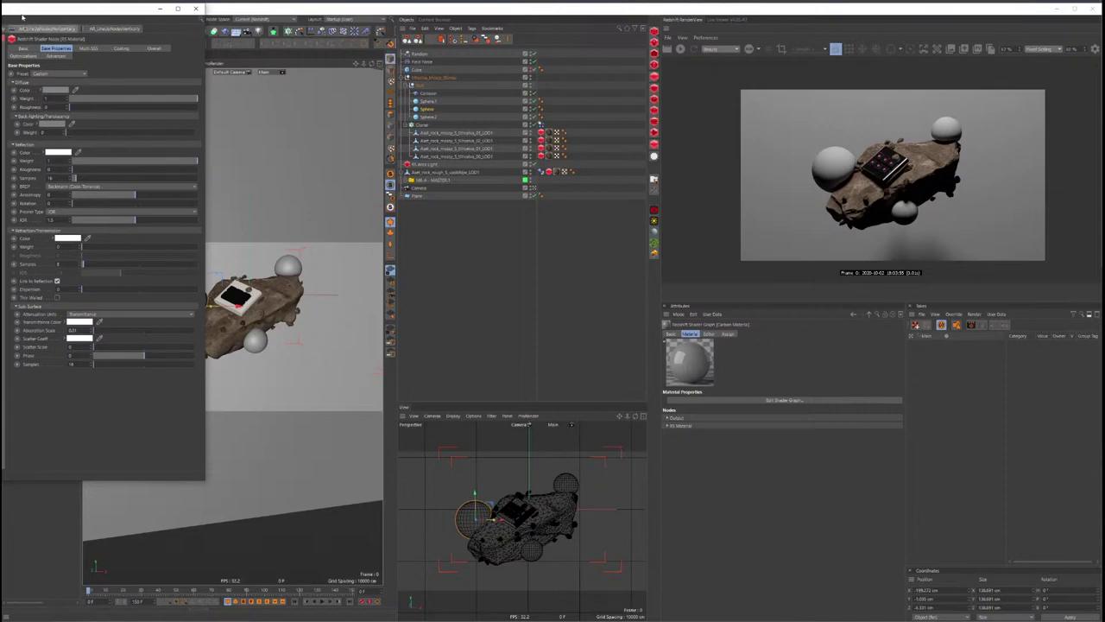
pyautogui.click(682, 49)
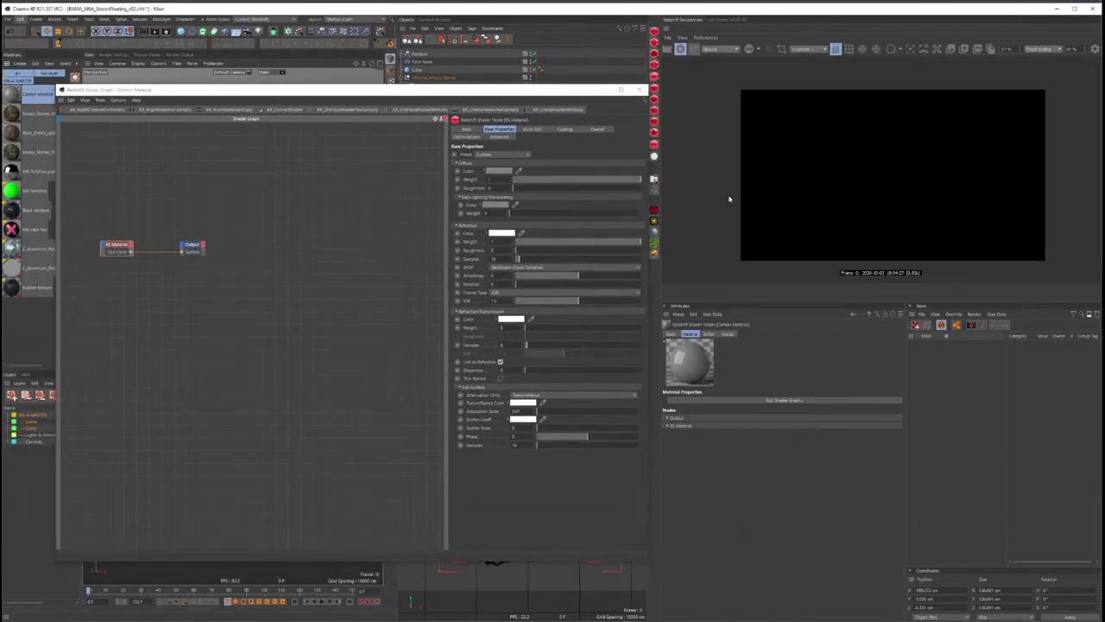
pyautogui.moveTo(533, 90); pyautogui.dragTo(555, 259)
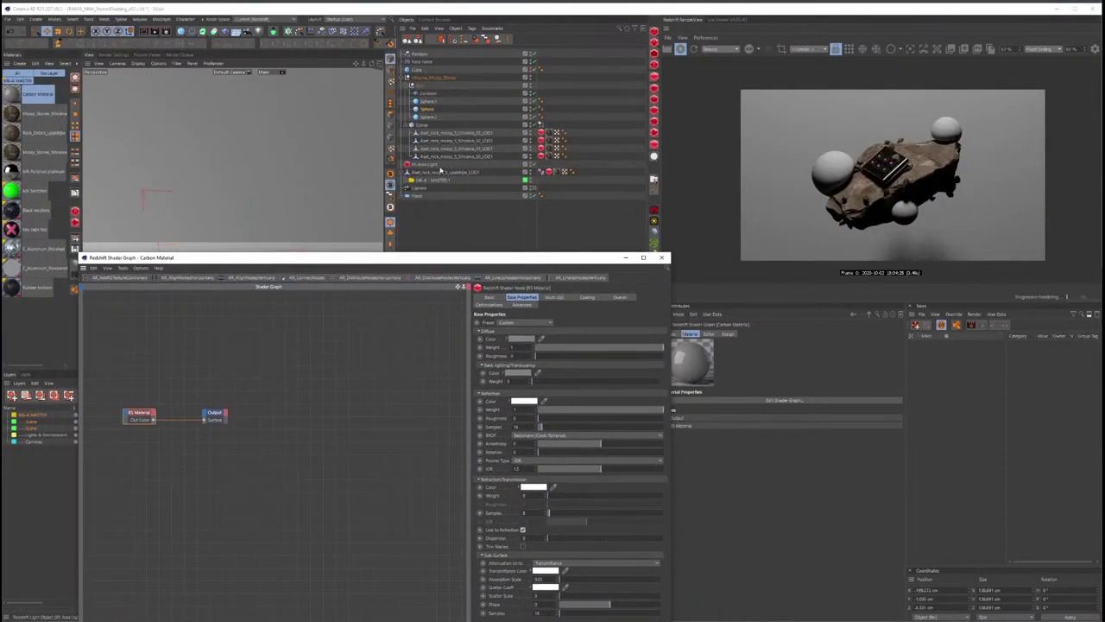
pyautogui.click(440, 172)
pyautogui.click(559, 171)
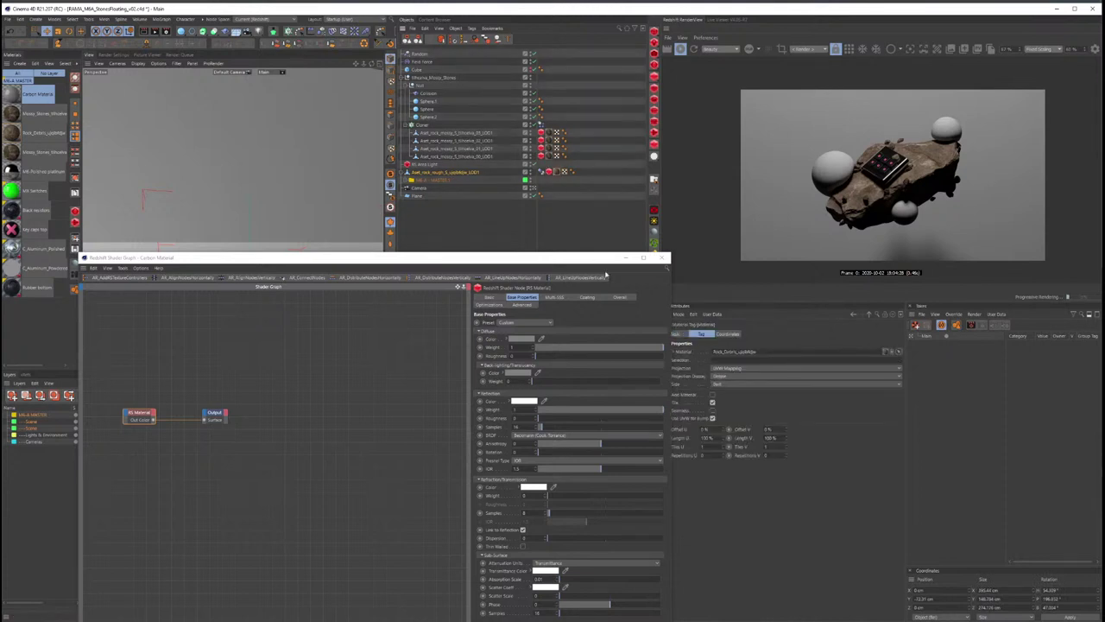
pyautogui.moveTo(608, 260); pyautogui.dragTo(546, 255)
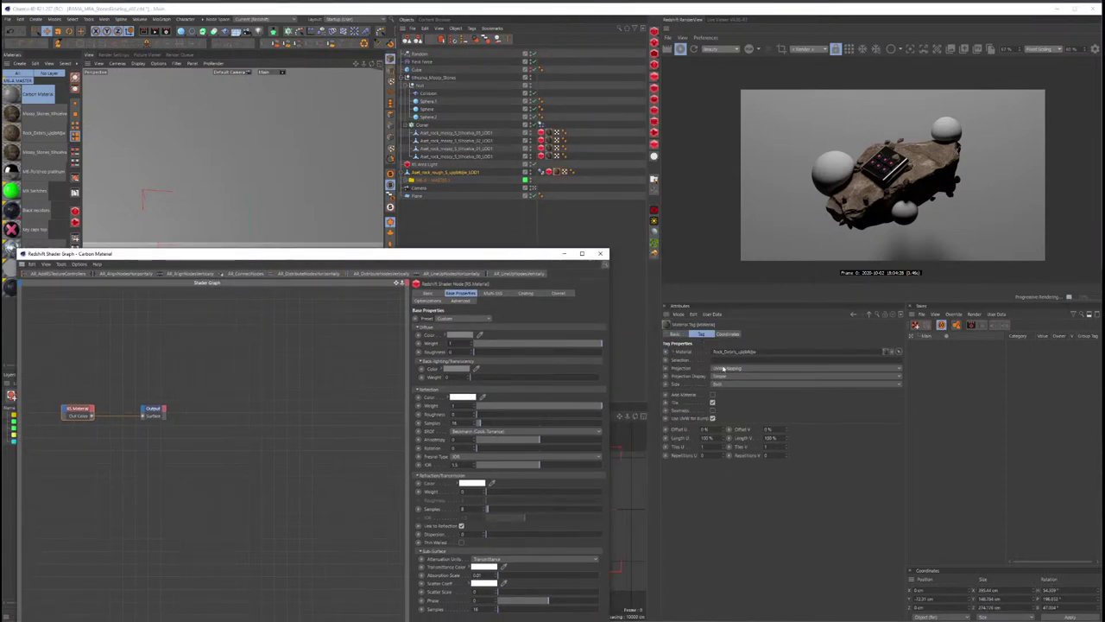
pyautogui.click(713, 361)
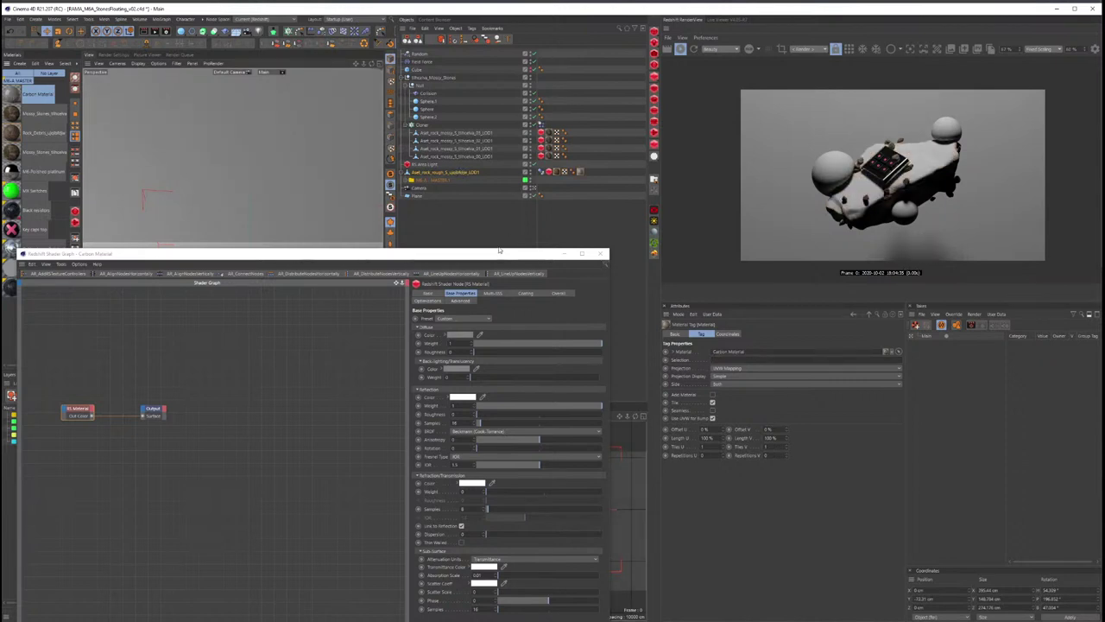
pyautogui.moveTo(492, 255); pyautogui.dragTo(544, 97)
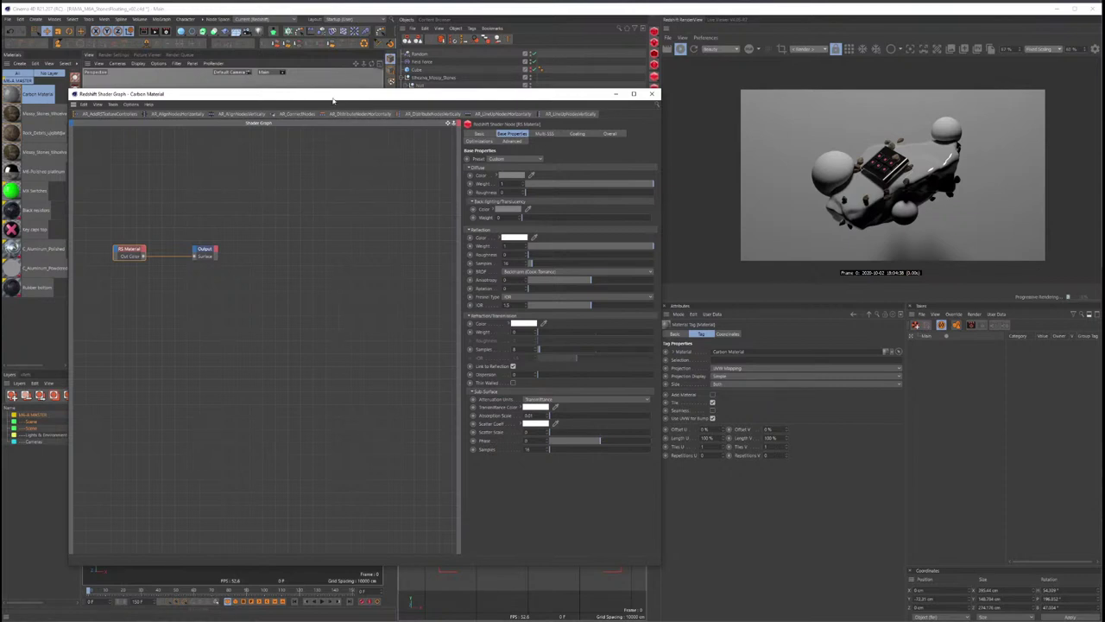
pyautogui.moveTo(334, 101); pyautogui.dragTo(333, 265)
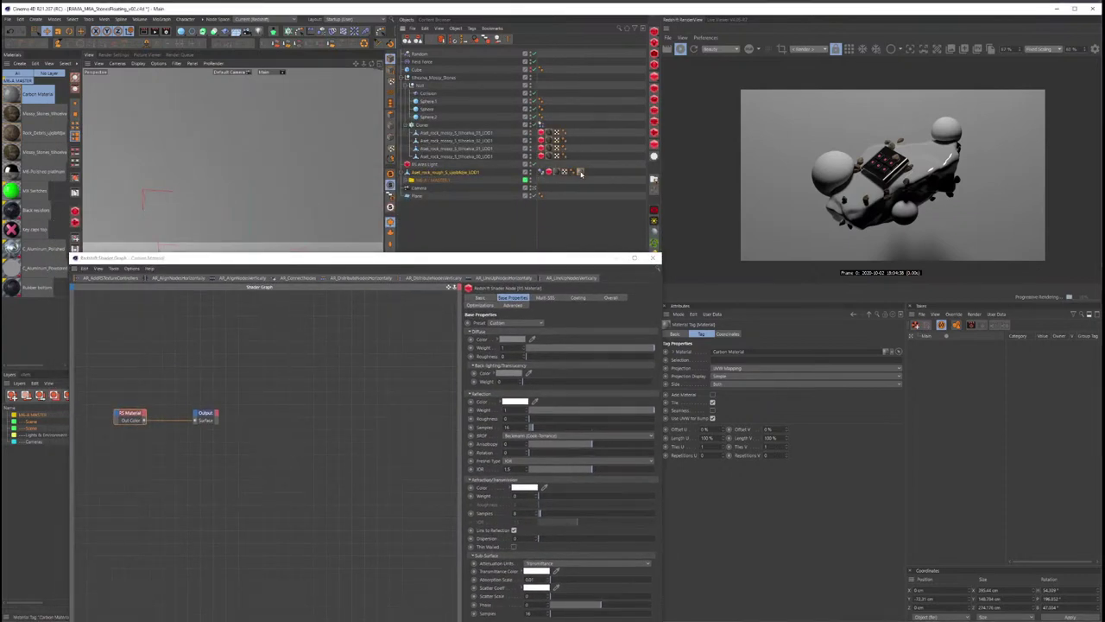
pyautogui.click(564, 172)
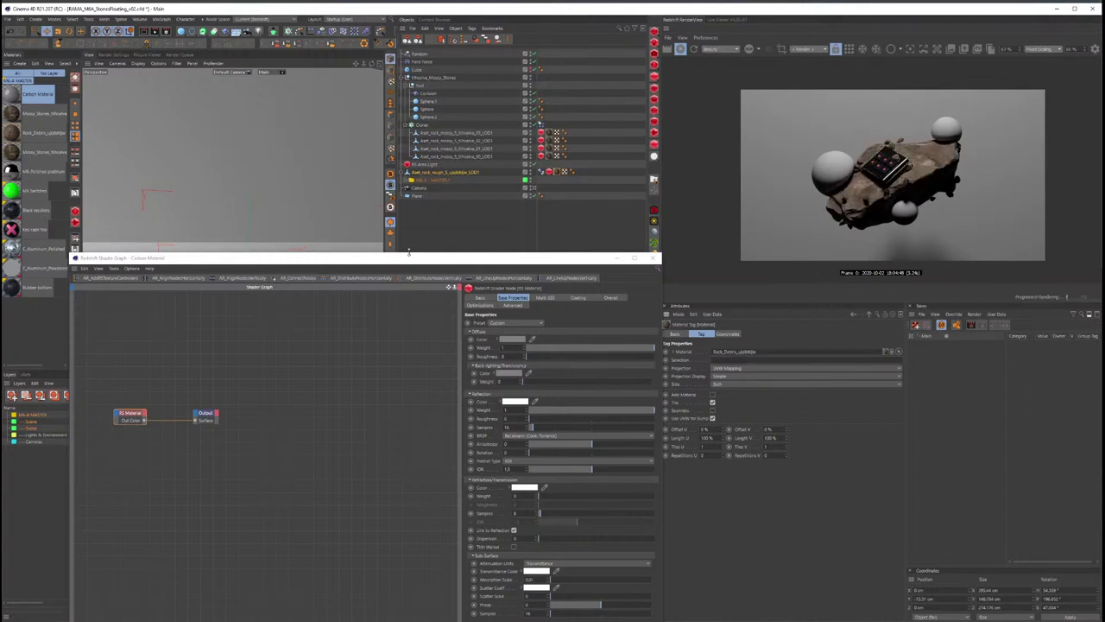
pyautogui.moveTo(408, 253); pyautogui.dragTo(426, 68)
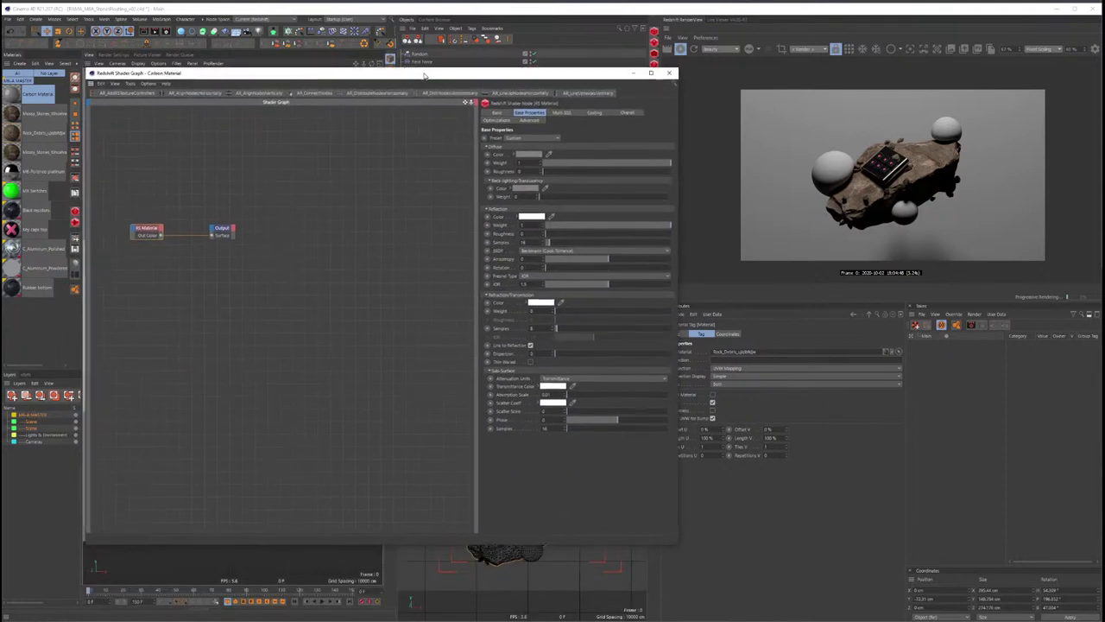
# Step: In the Rock_Debris shader graph, move the Displacement texture beside RS Displacement and regroup AO and Albedo
pyautogui.click(10, 134)
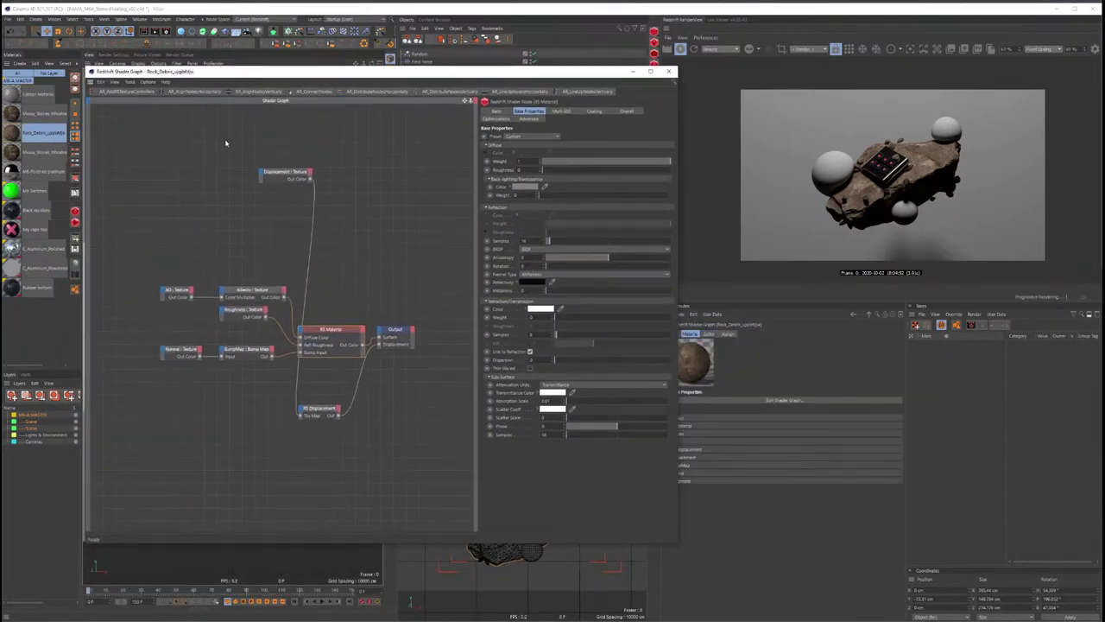
pyautogui.moveTo(285, 171); pyautogui.dragTo(231, 409)
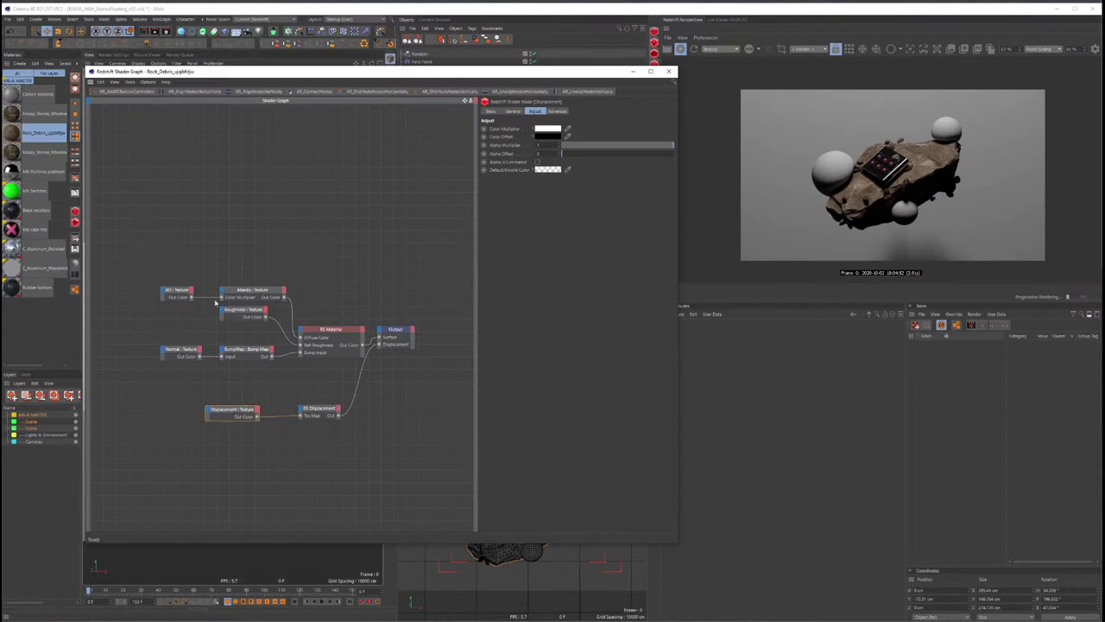
pyautogui.moveTo(161, 270); pyautogui.dragTo(269, 299)
pyautogui.moveTo(182, 291); pyautogui.dragTo(148, 261)
# Step: Connect the AO texture, shift the AO and Albedo nodes left, and add an RS Color Layer node
pyautogui.click(516, 112)
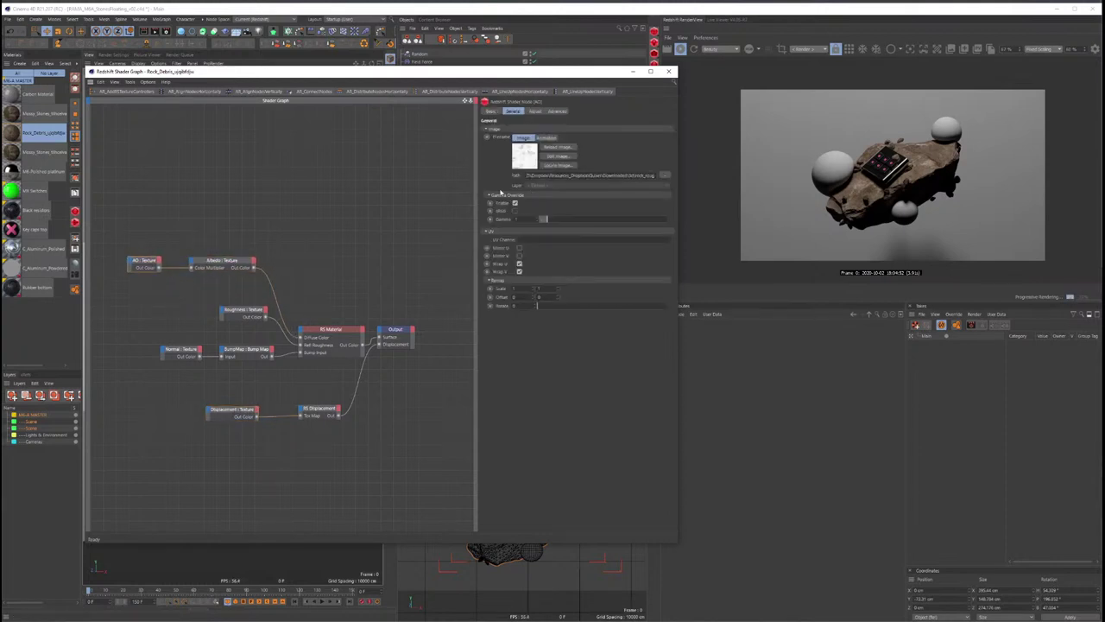
pyautogui.moveTo(159, 267); pyautogui.dragTo(166, 308)
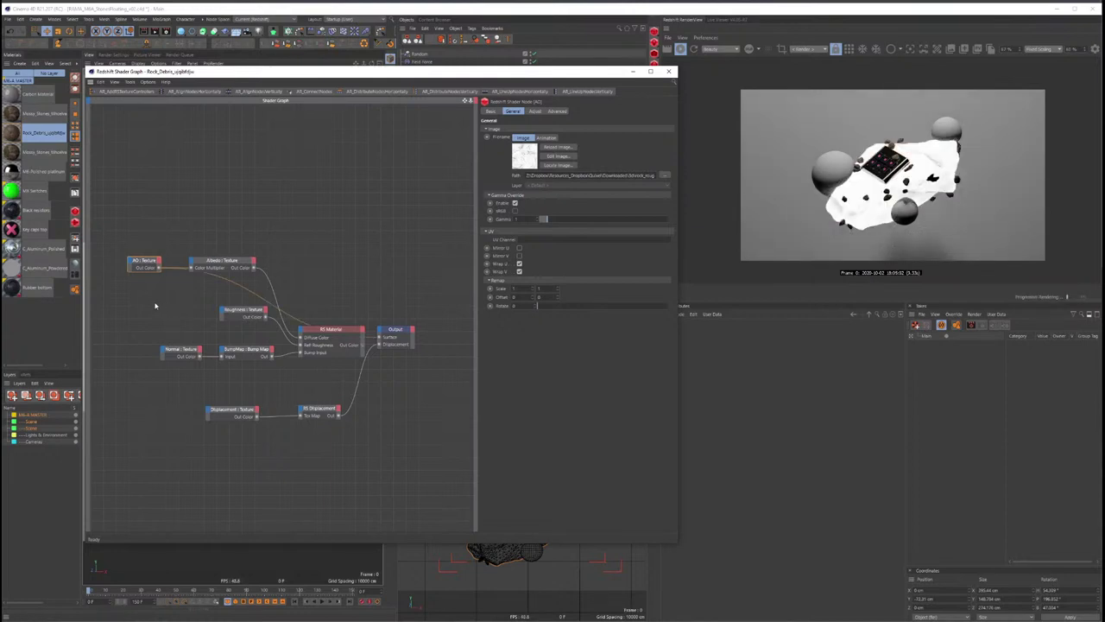
pyautogui.click(222, 267)
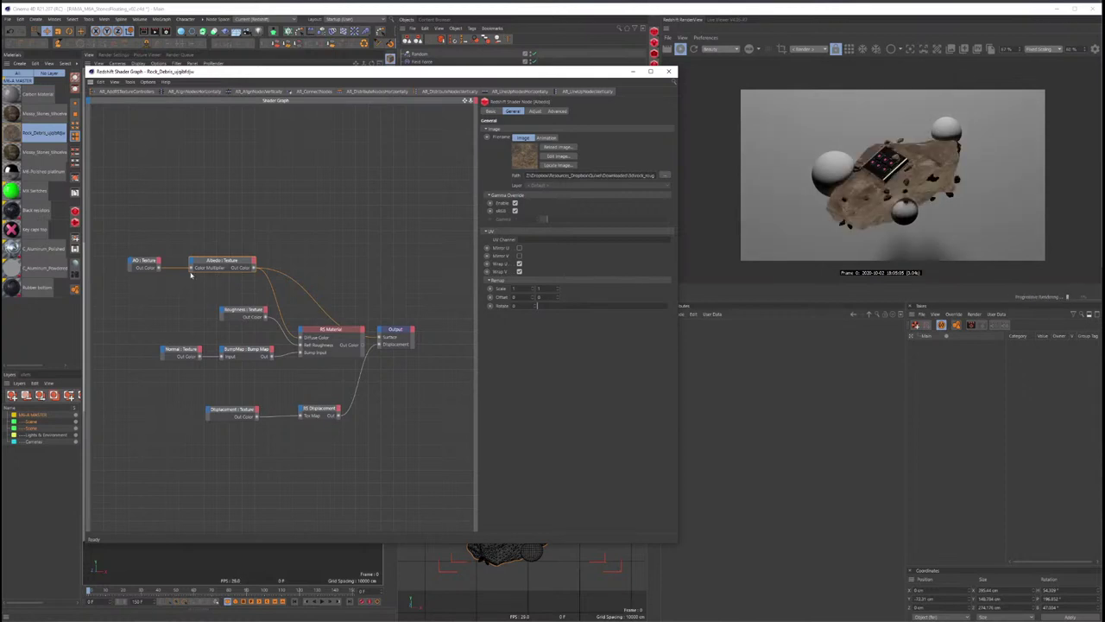
pyautogui.moveTo(194, 266); pyautogui.dragTo(144, 258)
pyautogui.click(255, 235)
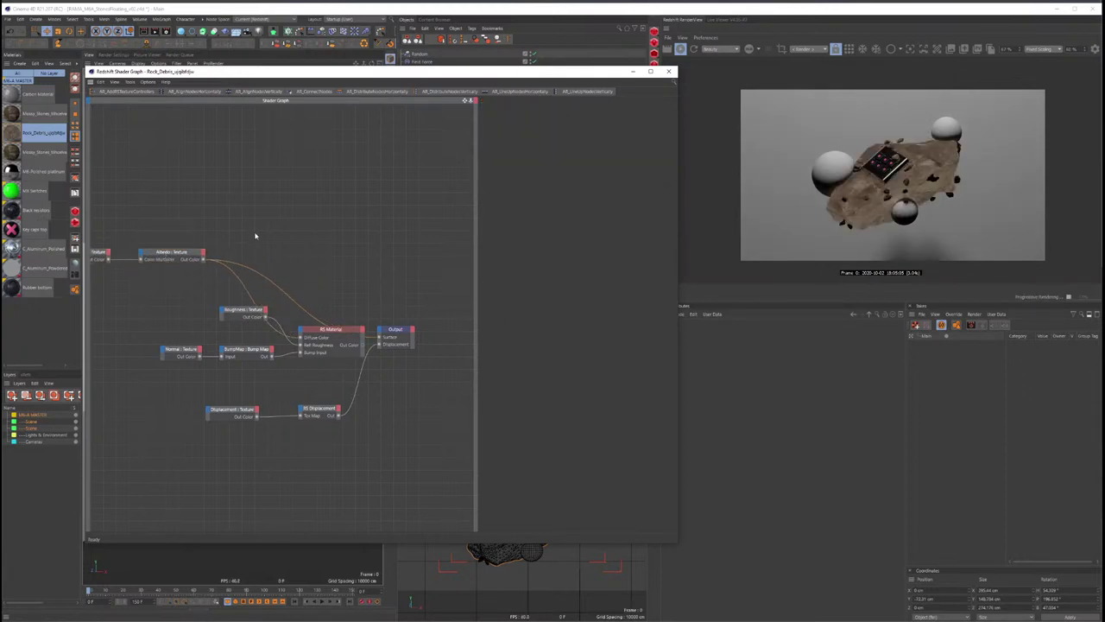
pyautogui.write('color layer')
pyautogui.press('Return')
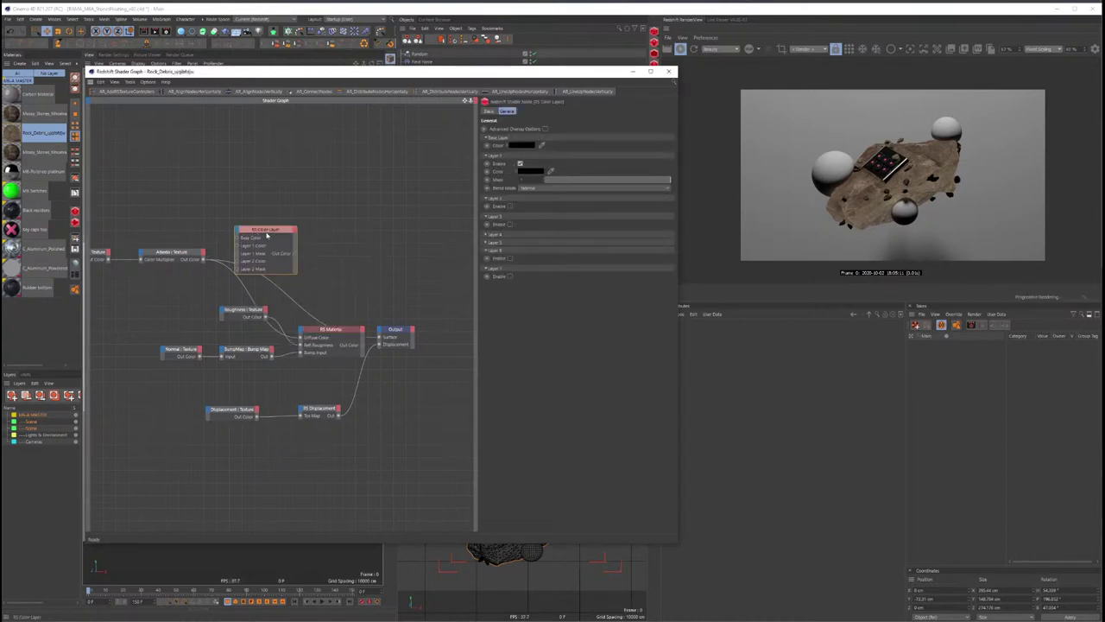
# Step: Place the RS Color Layer above the material and widen and pan the shader graph
pyautogui.moveTo(267, 235); pyautogui.dragTo(281, 201)
pyautogui.moveTo(86, 231); pyautogui.dragTo(9, 233)
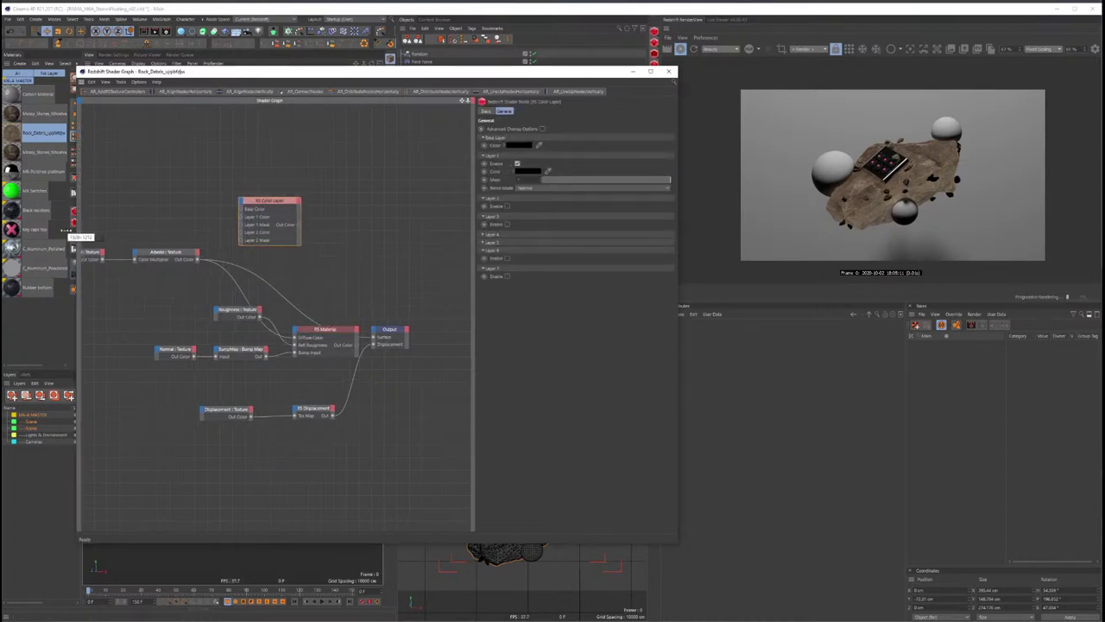
pyautogui.moveTo(129, 260); pyautogui.dragTo(156, 262, button='middle')
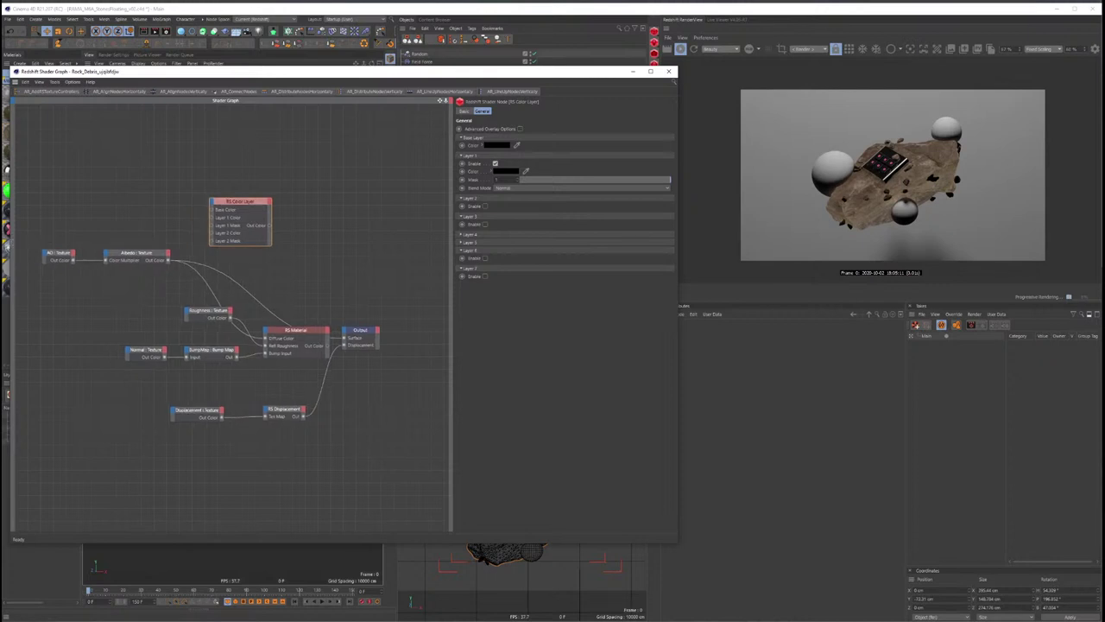
pyautogui.click(168, 296)
# Step: Feed two RS Color Constant nodes into the Color Layer and use the AO texture as Layer 1 mask
pyautogui.rightClick(147, 217)
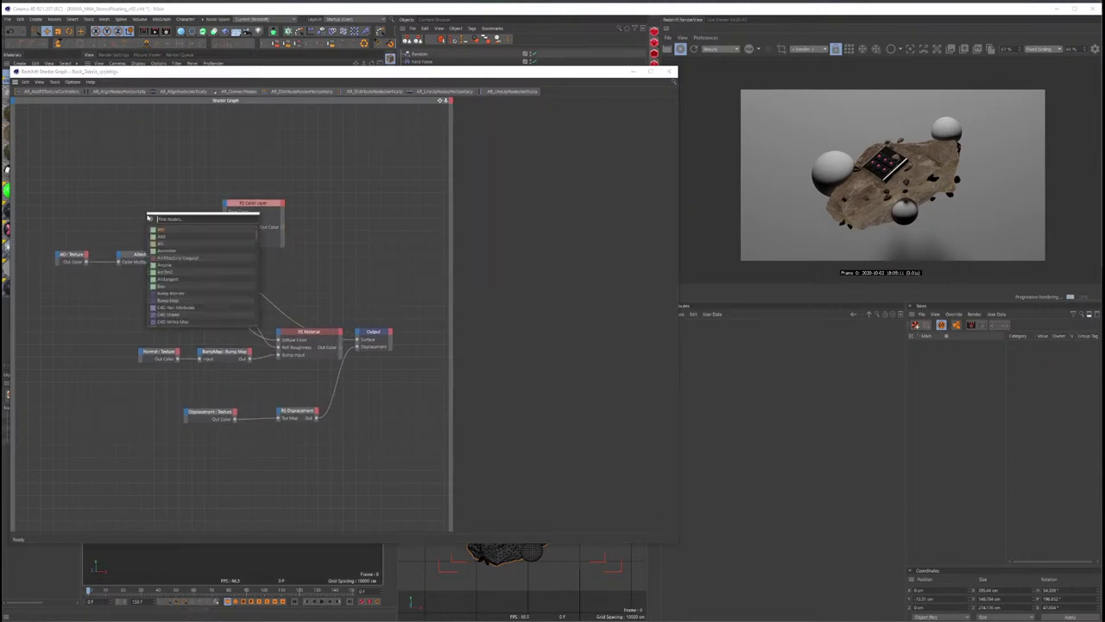
pyautogui.write('color con')
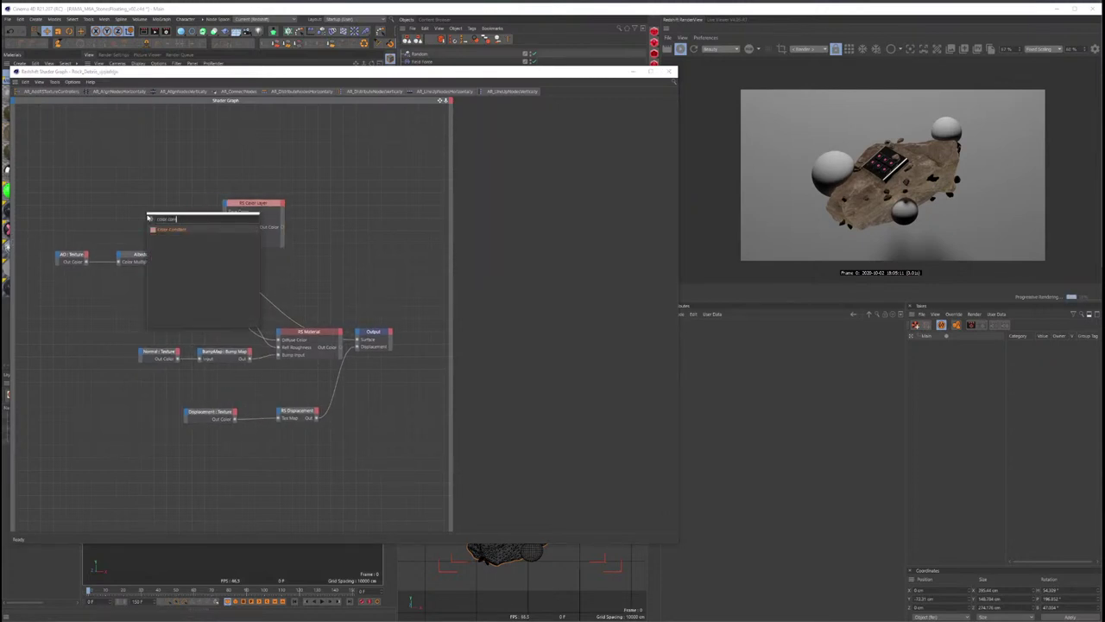
pyautogui.press('Return')
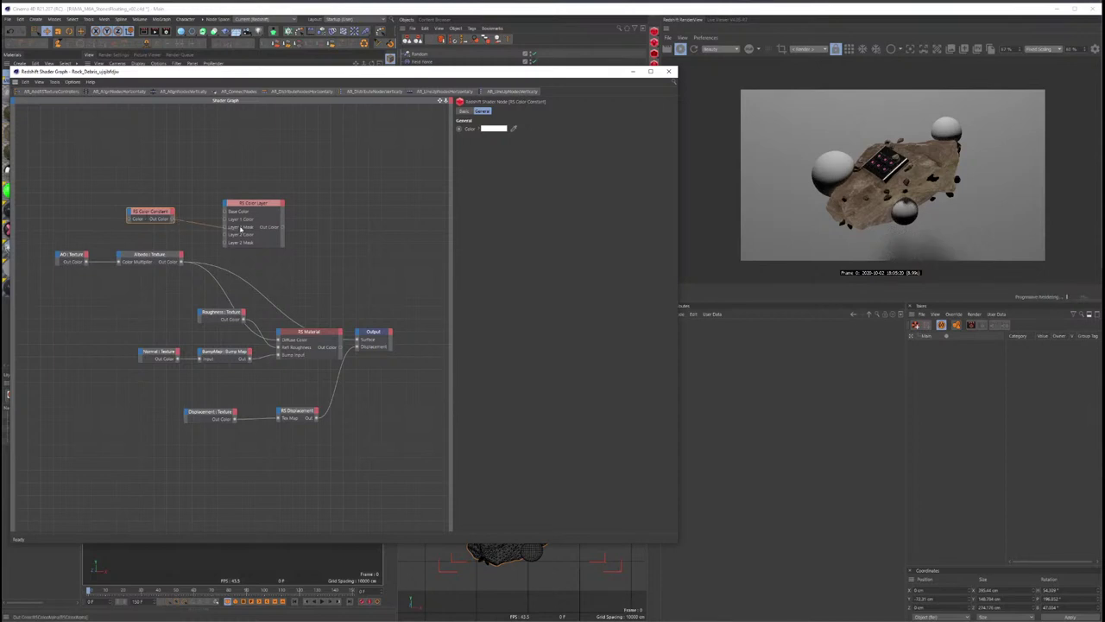
pyautogui.moveTo(240, 227); pyautogui.dragTo(225, 219)
pyautogui.moveTo(144, 219)
pyautogui.mouseDown()
pyautogui.moveTo(145, 198)
pyautogui.moveTo(171, 229)
pyautogui.moveTo(222, 227)
pyautogui.moveTo(224, 211)
pyautogui.mouseUp()
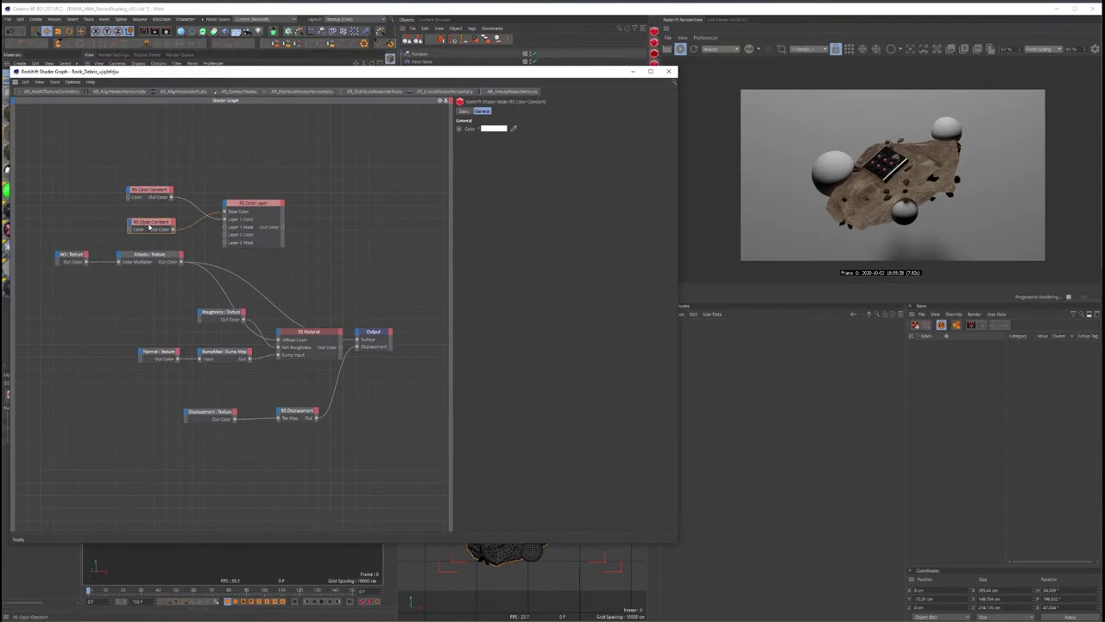
pyautogui.moveTo(149, 221); pyautogui.dragTo(148, 170)
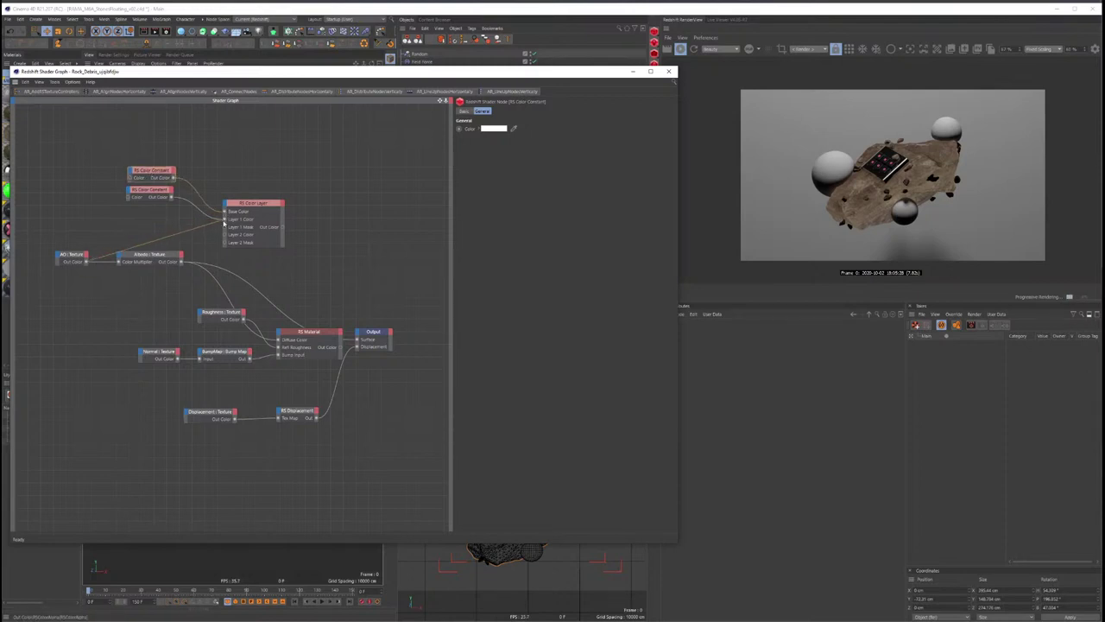
pyautogui.moveTo(86, 261)
pyautogui.mouseDown()
pyautogui.moveTo(224, 227)
pyautogui.moveTo(278, 338)
pyautogui.mouseUp()
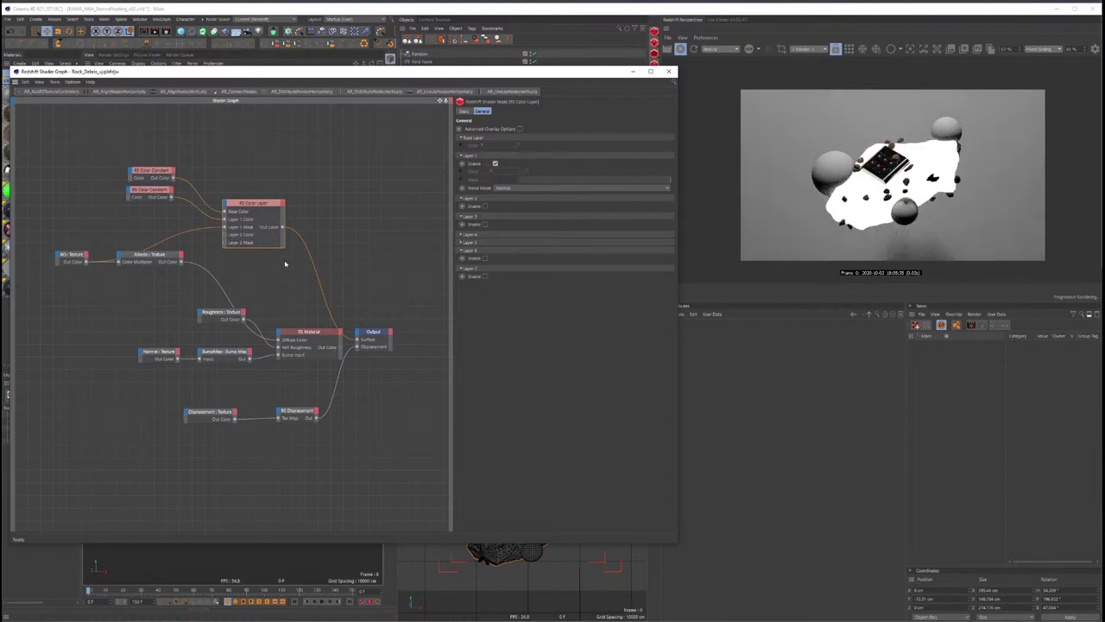
# Step: Set the second colour constant to a mid-grey of about 41% value
pyautogui.click(148, 193)
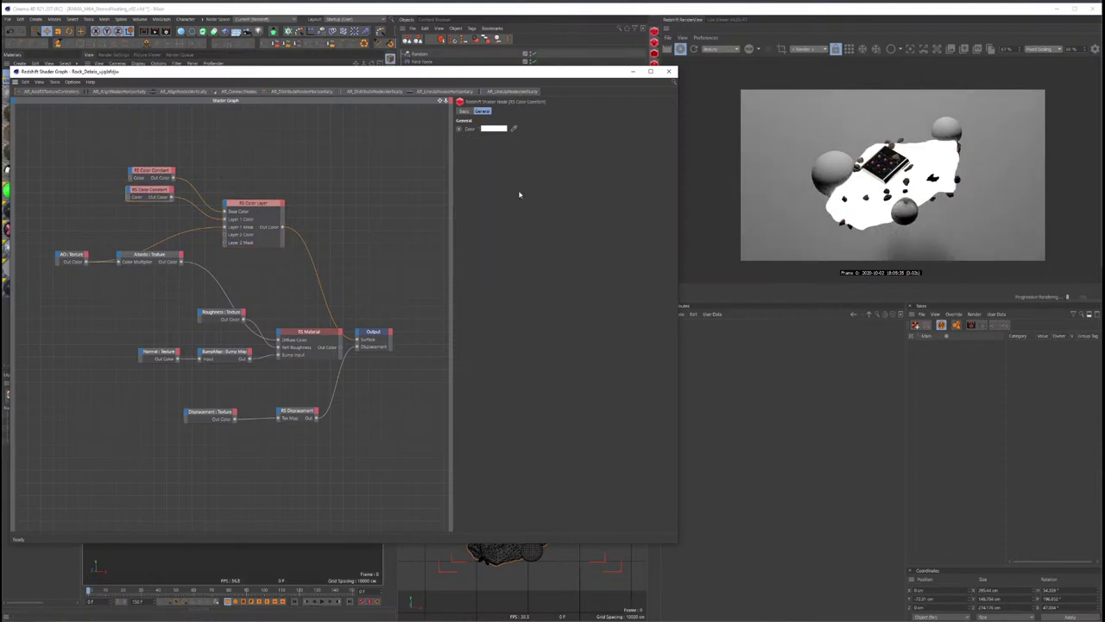
pyautogui.click(483, 130)
pyautogui.moveTo(671, 196); pyautogui.dragTo(518, 201)
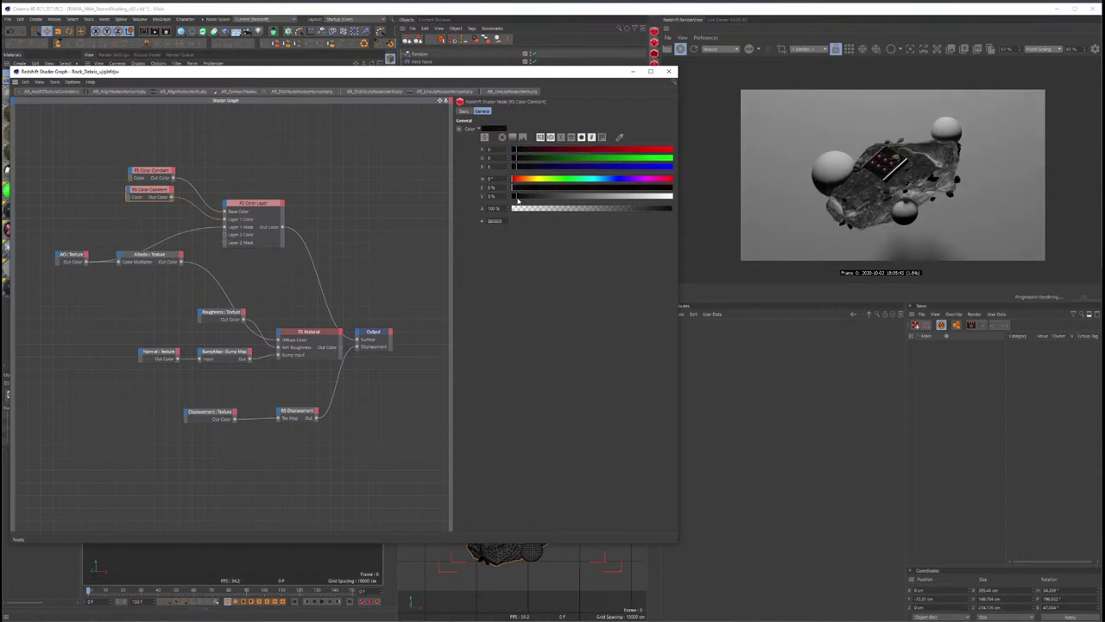
pyautogui.moveTo(518, 201); pyautogui.dragTo(579, 201)
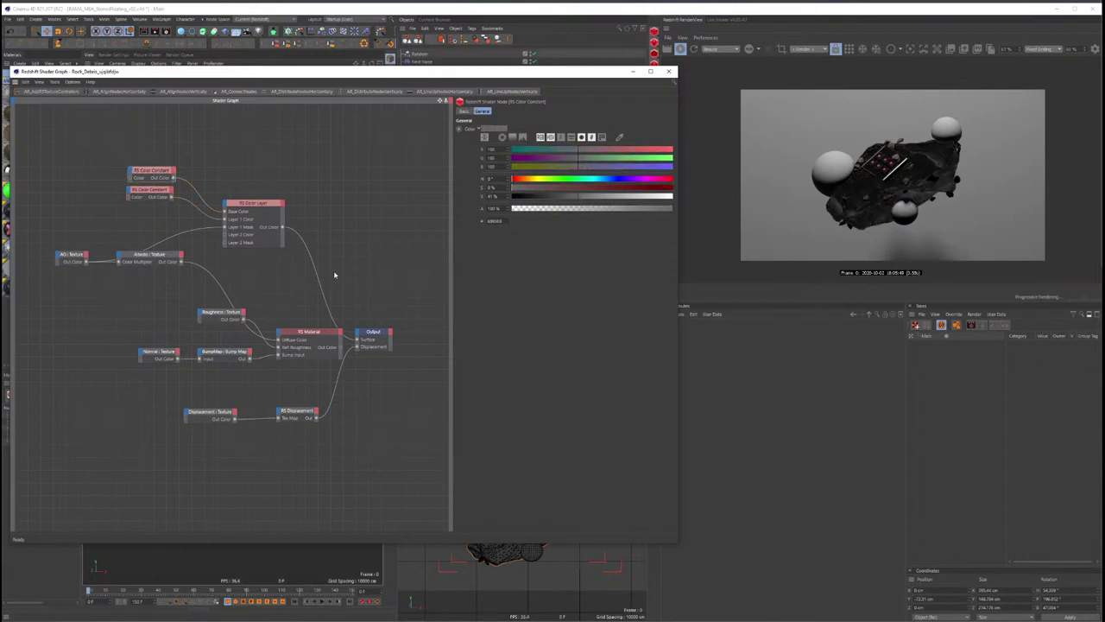
# Step: Wire the RS Color Layer output into Diffuse Color and compare with a carbon rock reference
pyautogui.moveTo(282, 227); pyautogui.dragTo(278, 339)
pyautogui.click(318, 345)
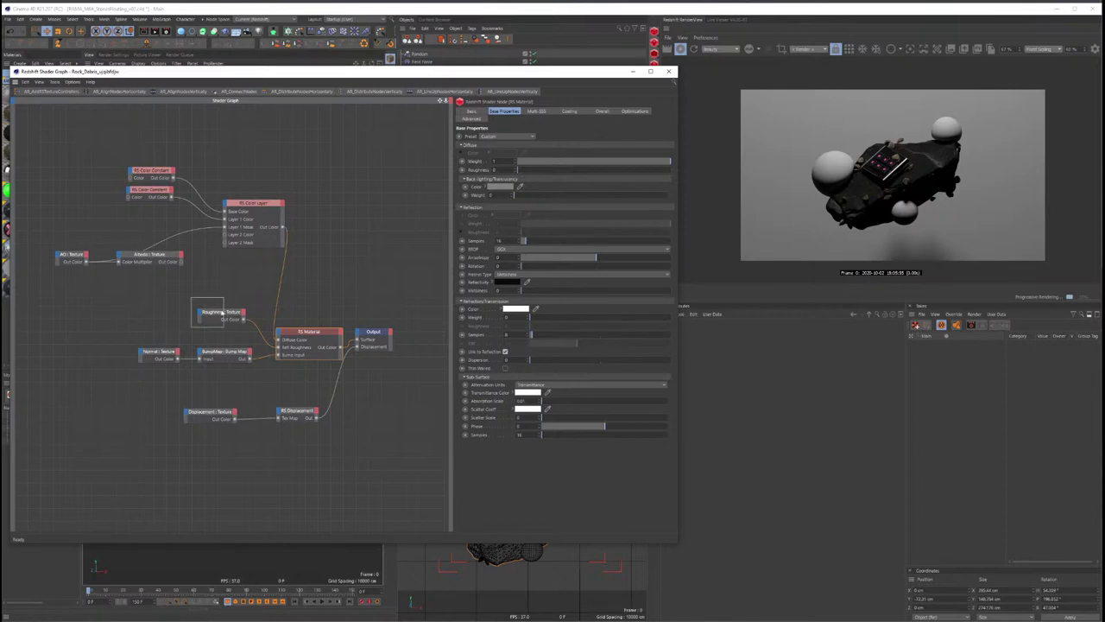
pyautogui.click(220, 313)
pyautogui.hotkey('alt', 'Tab')
pyautogui.hotkey('alt', 'Tab')
pyautogui.hotkey('alt', 'Tab')
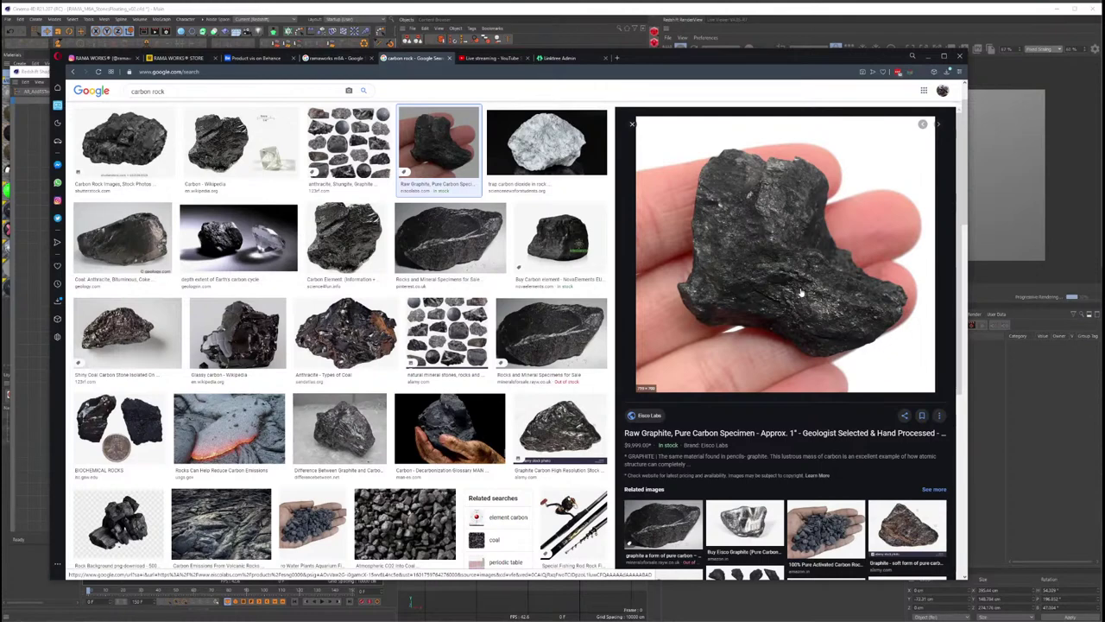
pyautogui.click(928, 57)
pyautogui.moveTo(313, 379); pyautogui.dragTo(304, 378)
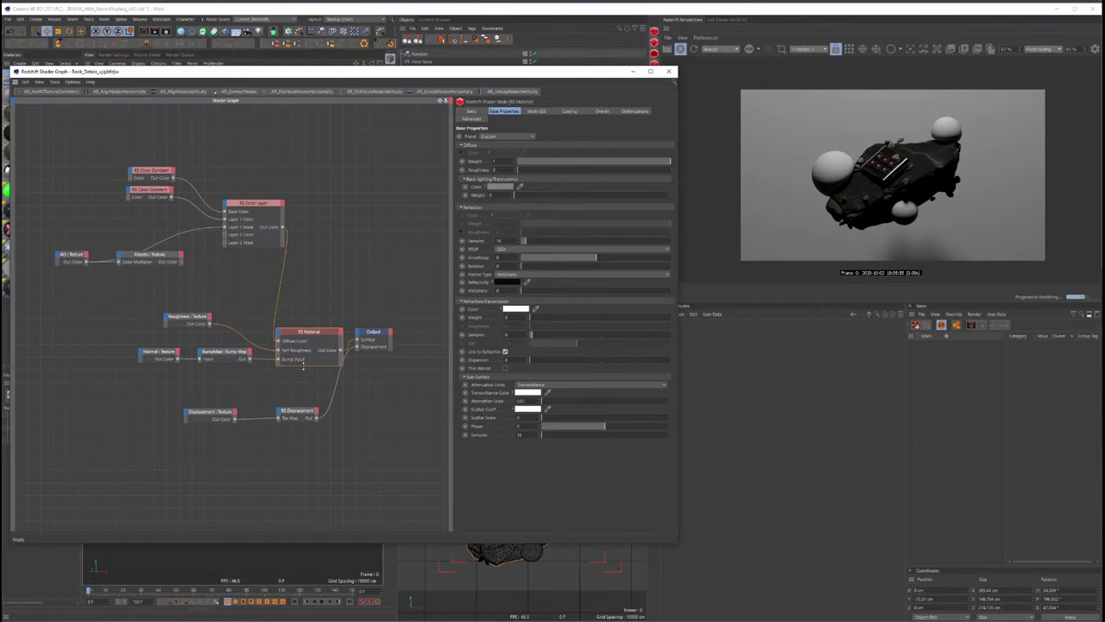
# Step: Brighten the Reflectivity colour slightly and switch the Fresnel type to IOR
pyautogui.click(493, 282)
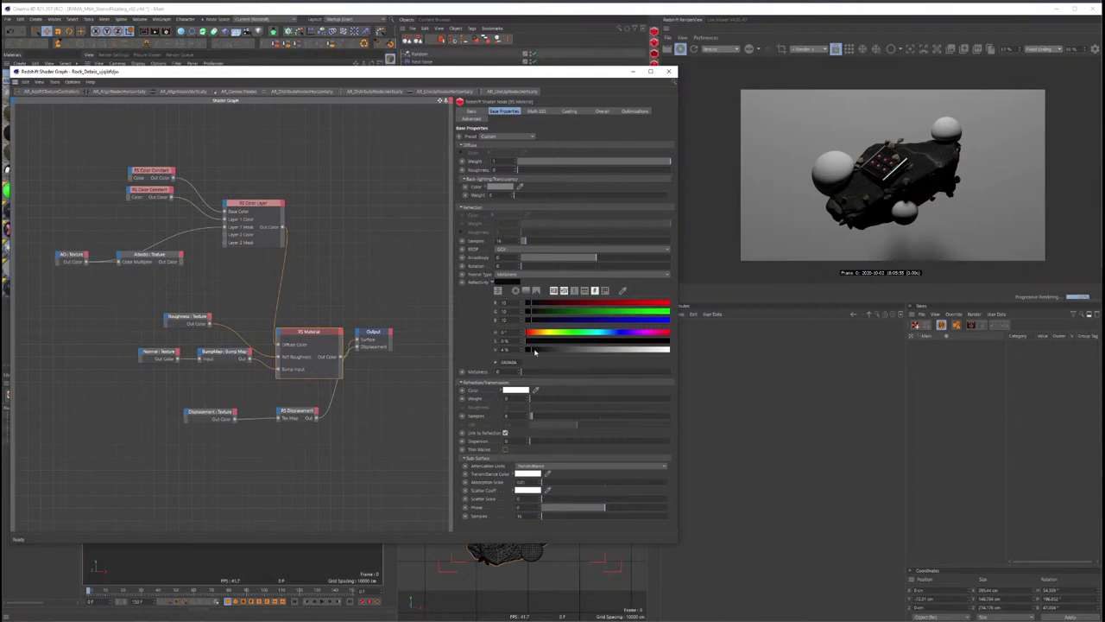
pyautogui.moveTo(534, 352)
pyautogui.mouseDown()
pyautogui.moveTo(551, 350)
pyautogui.moveTo(537, 350)
pyautogui.mouseUp()
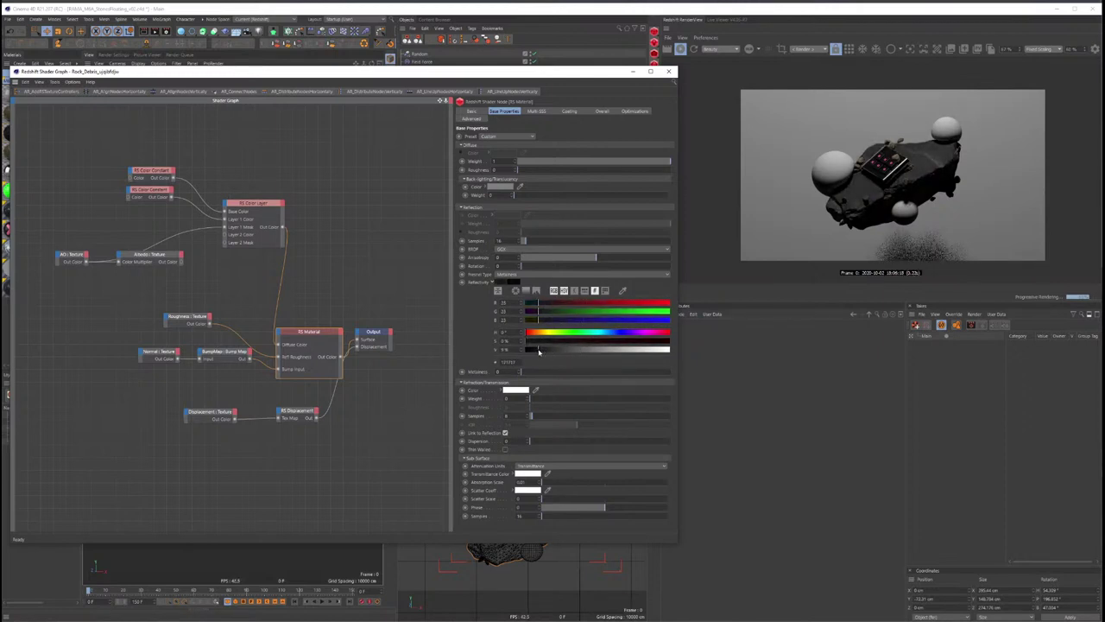
pyautogui.click(517, 275)
pyautogui.click(522, 308)
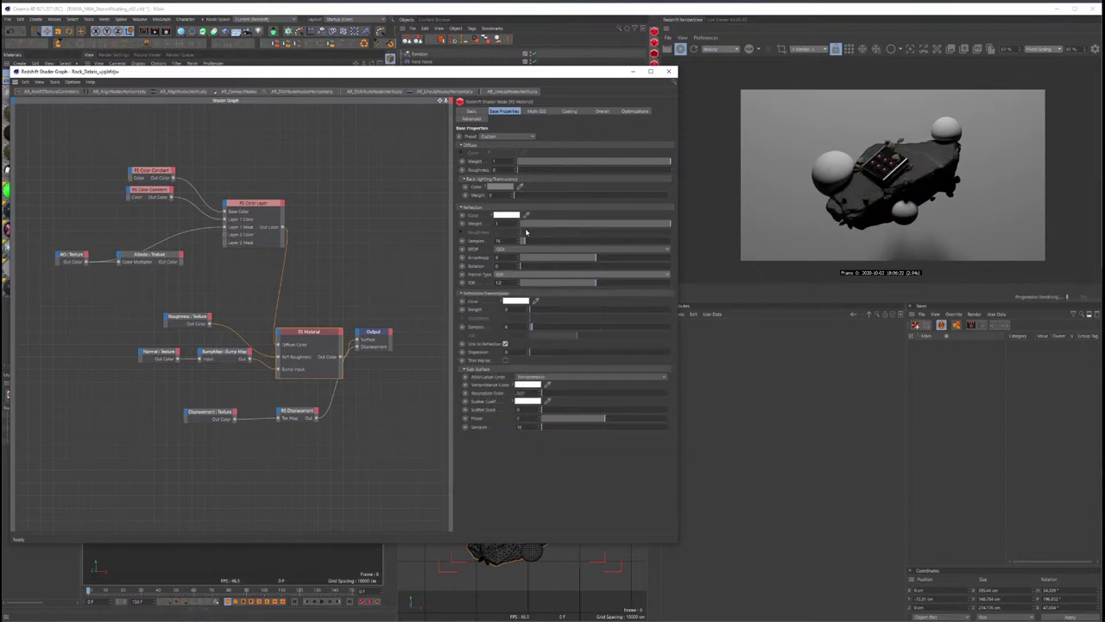
# Step: Raise the IOR value and add an RS Ramp node beside the Roughness texture
pyautogui.moveTo(595, 285); pyautogui.dragTo(615, 284)
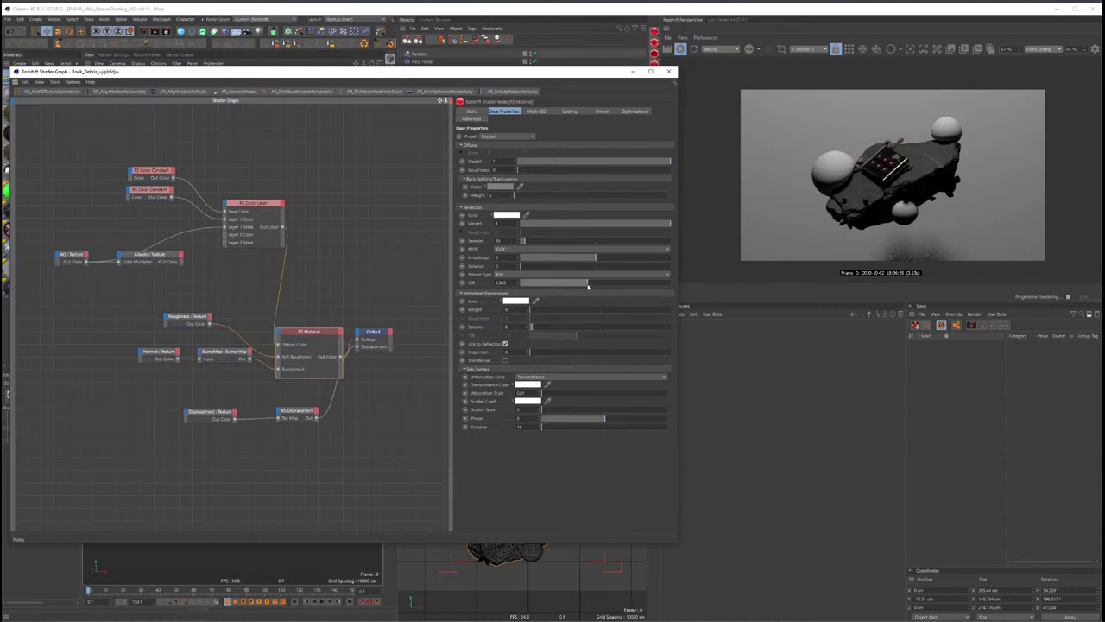
pyautogui.click(188, 320)
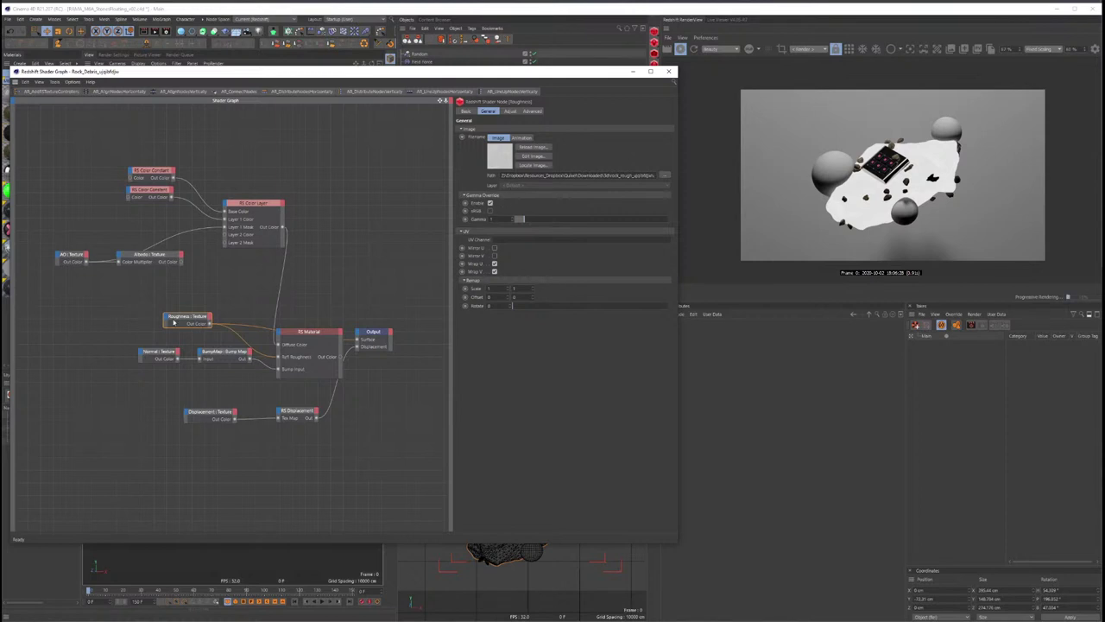
pyautogui.moveTo(172, 321); pyautogui.dragTo(142, 319)
pyautogui.press('Tab')
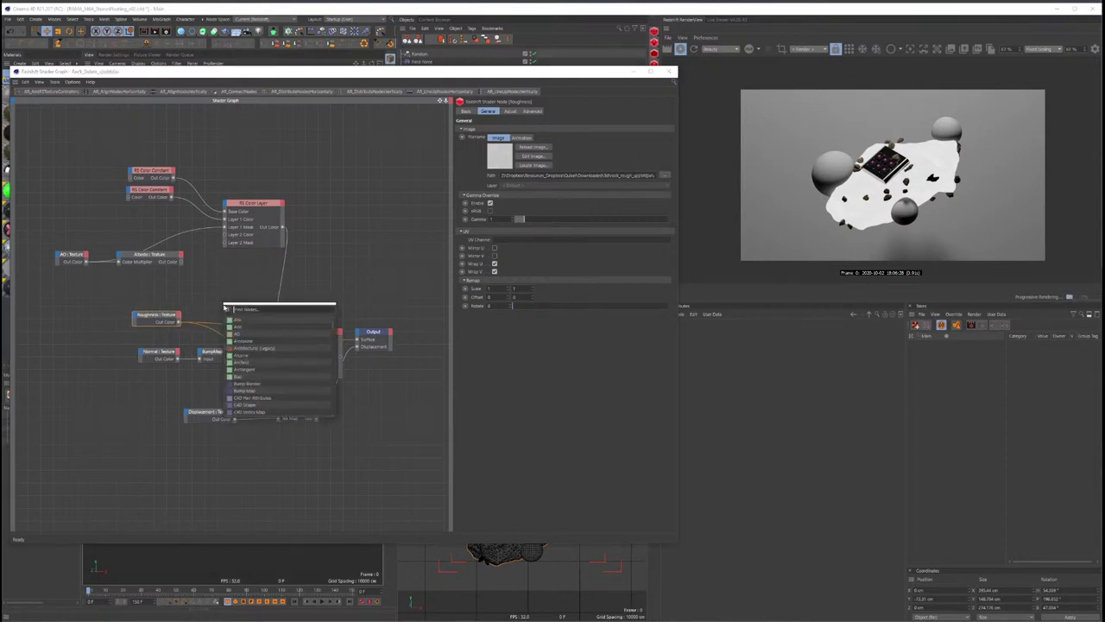
pyautogui.write('ramp')
pyautogui.press('Return')
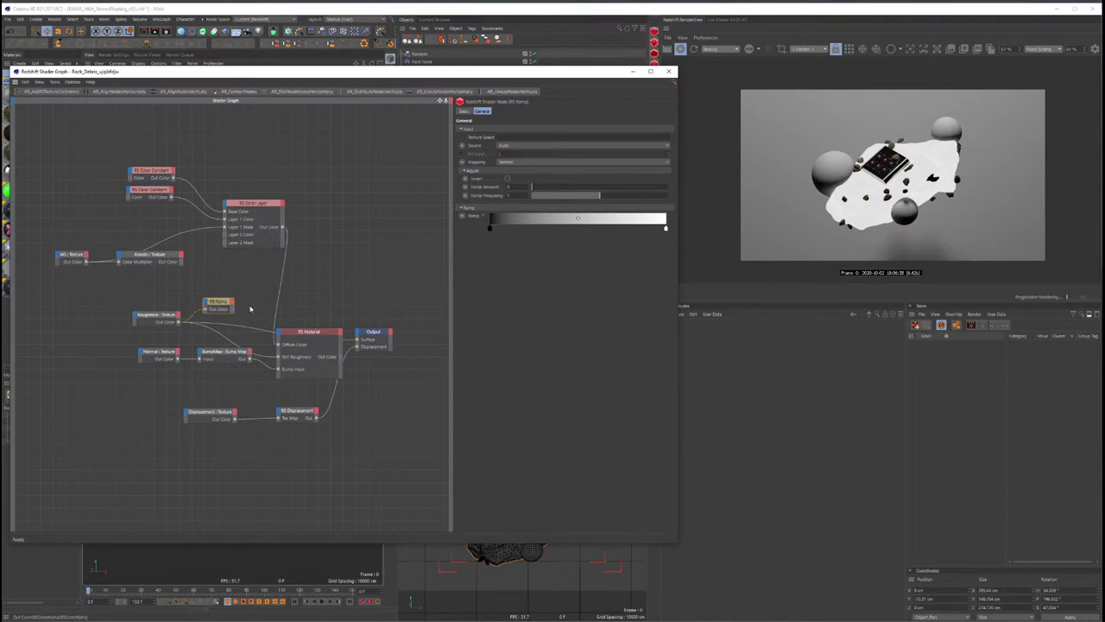
# Step: Wire the ramp into the material roughness and drag its black knot right to widen the dark range
pyautogui.moveTo(231, 309)
pyautogui.mouseDown()
pyautogui.moveTo(283, 370)
pyautogui.moveTo(278, 357)
pyautogui.mouseUp()
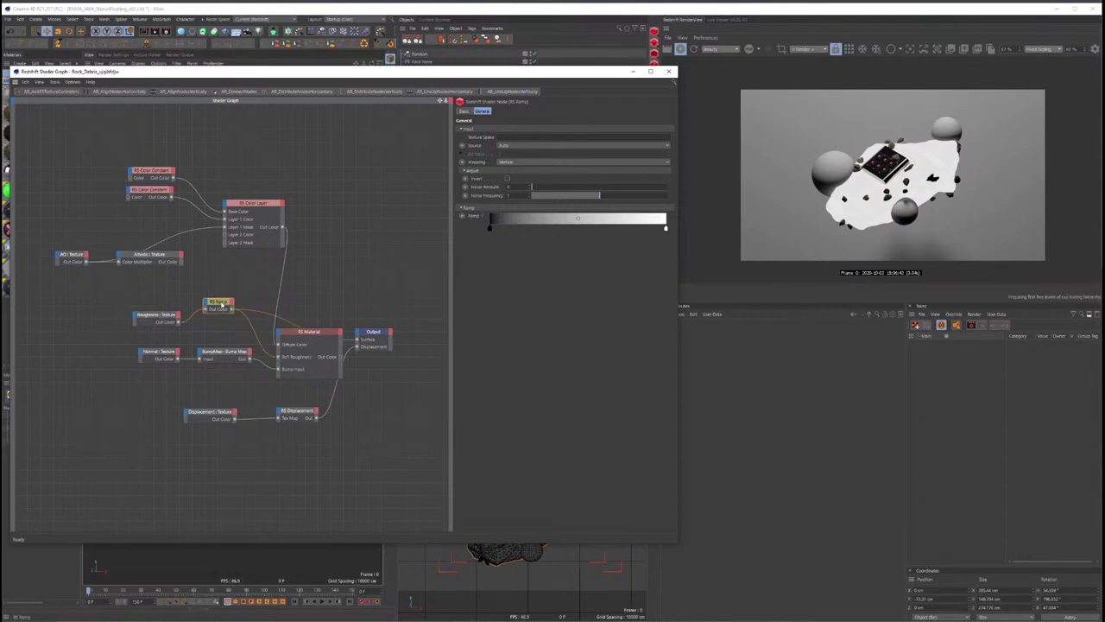
pyautogui.moveTo(221, 308); pyautogui.dragTo(219, 315)
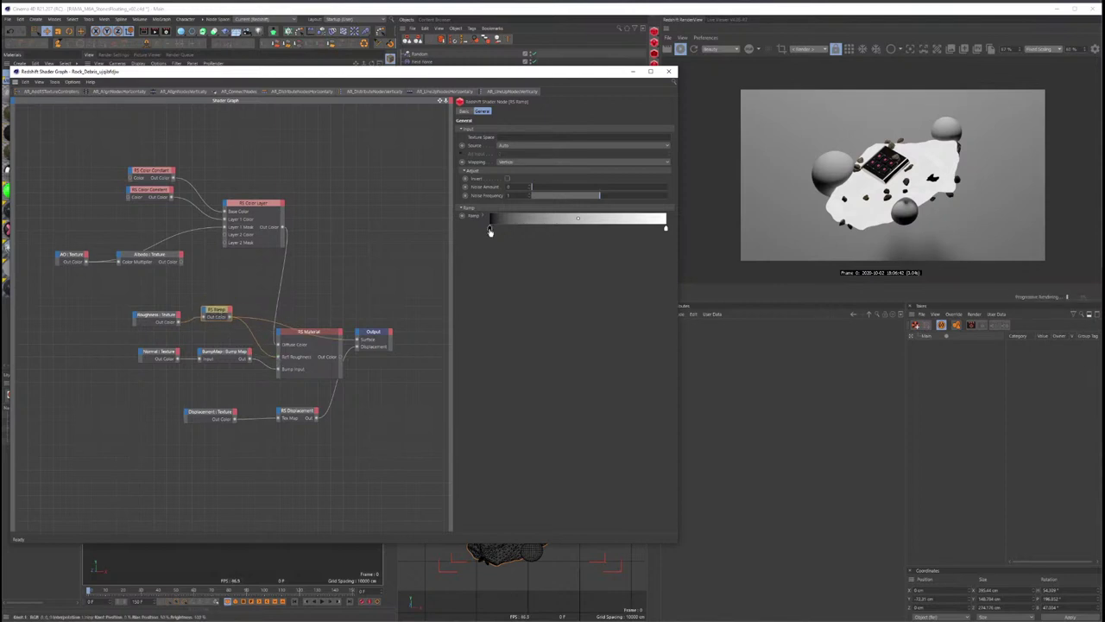
pyautogui.moveTo(490, 227); pyautogui.dragTo(576, 231)
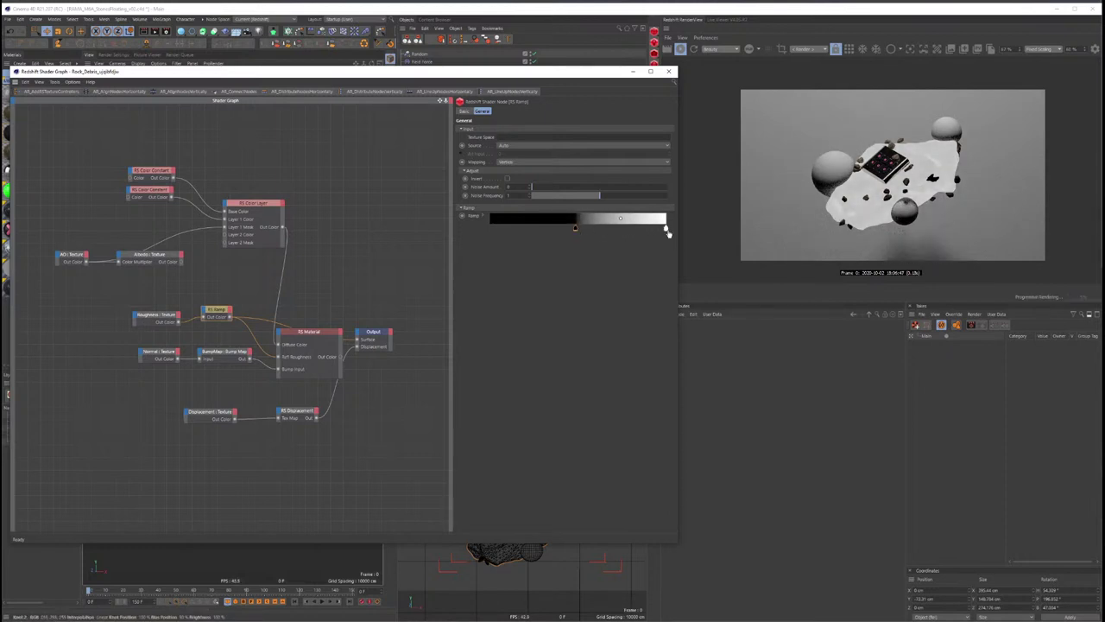
pyautogui.moveTo(658, 233)
pyautogui.mouseDown()
pyautogui.moveTo(612, 230)
pyautogui.moveTo(663, 229)
pyautogui.mouseUp()
pyautogui.moveTo(576, 232); pyautogui.dragTo(622, 231)
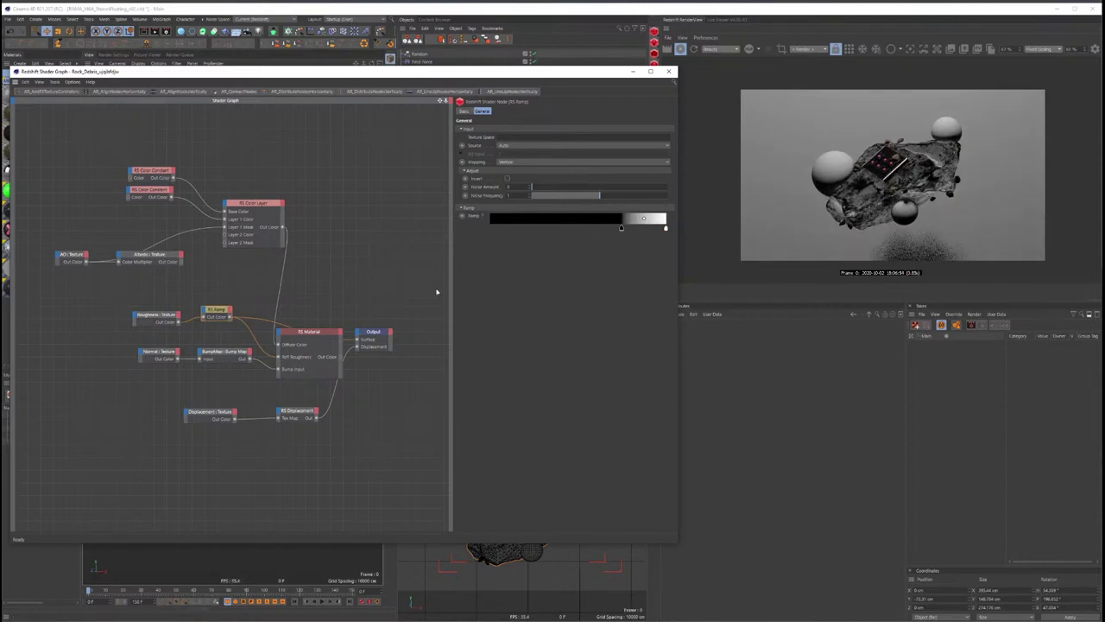
pyautogui.click(311, 376)
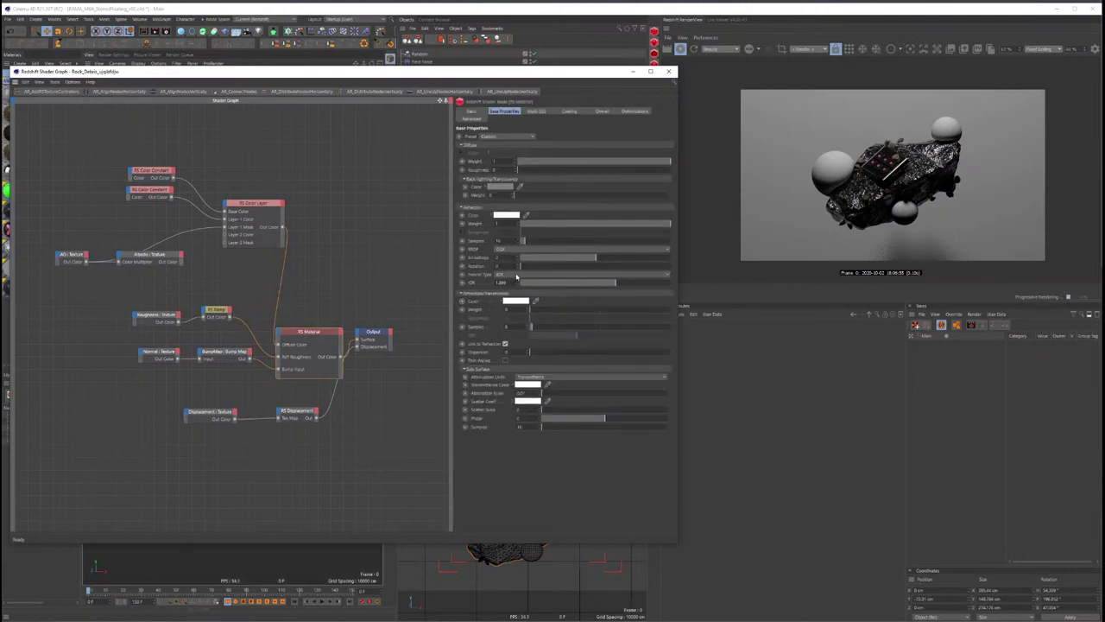
# Step: Set the RS Material's Fresnel type to Metalness and adjust the metalness amount
pyautogui.click(516, 276)
pyautogui.click(510, 300)
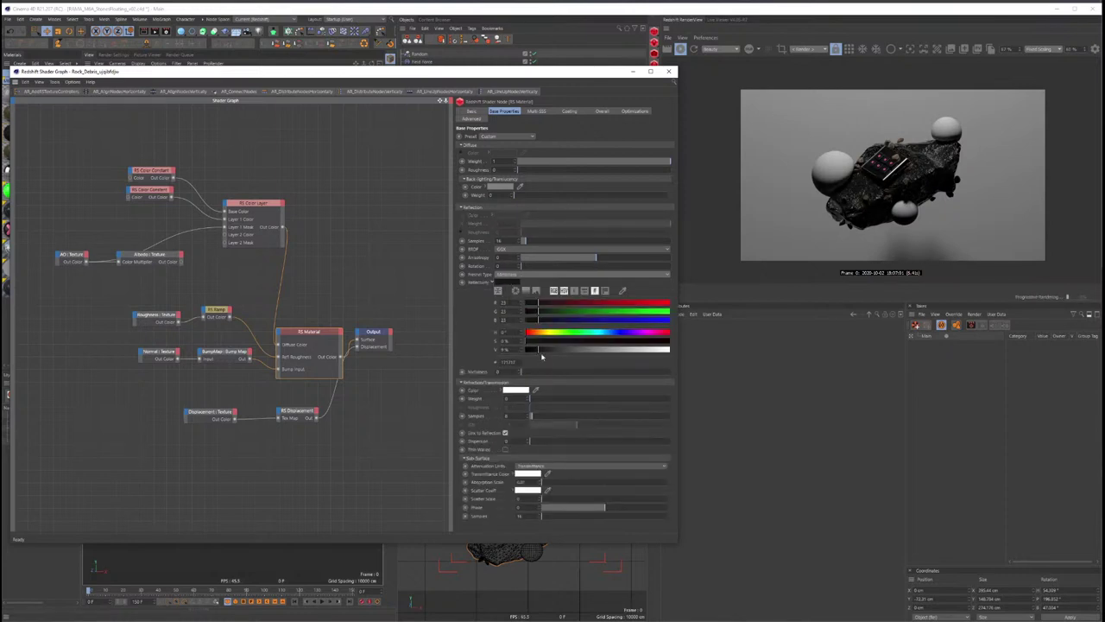
pyautogui.moveTo(535, 369)
pyautogui.mouseDown()
pyautogui.moveTo(575, 357)
pyautogui.moveTo(561, 353)
pyautogui.moveTo(628, 351)
pyautogui.moveTo(533, 353)
pyautogui.mouseUp()
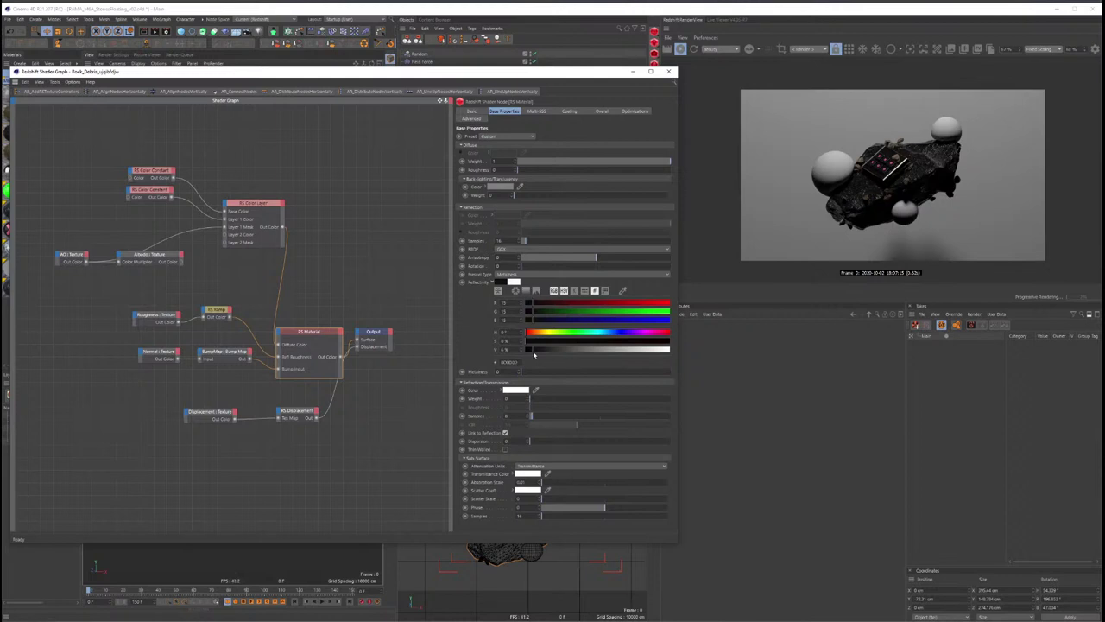
# Step: Lighten the RS Ramp's left knot from black to a grey value
pyautogui.click(215, 309)
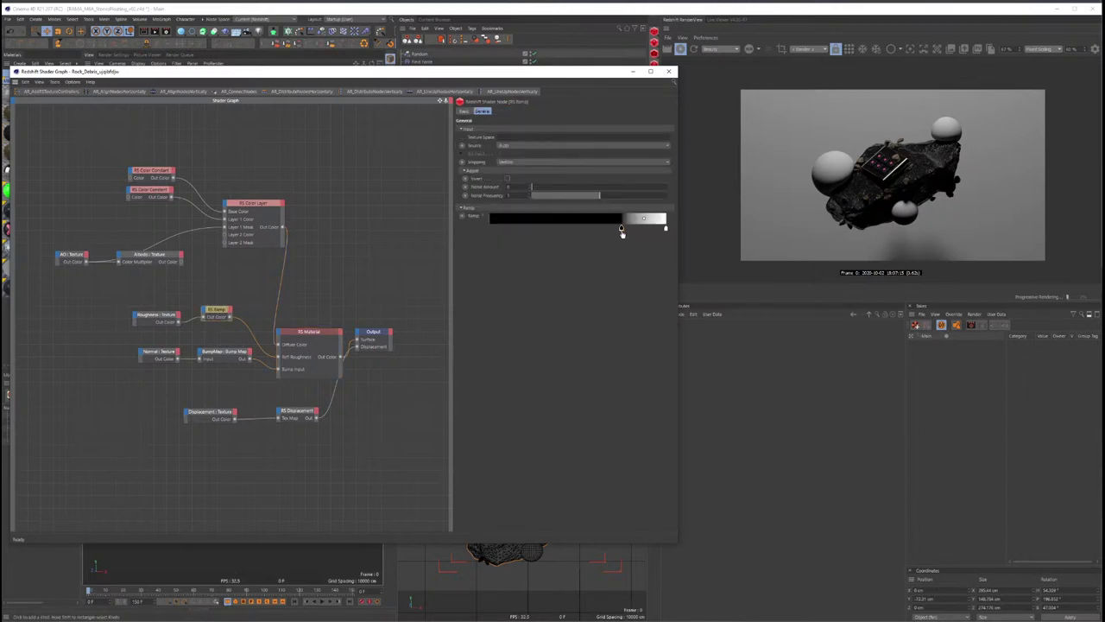
pyautogui.click(483, 217)
pyautogui.moveTo(524, 322); pyautogui.dragTo(601, 323)
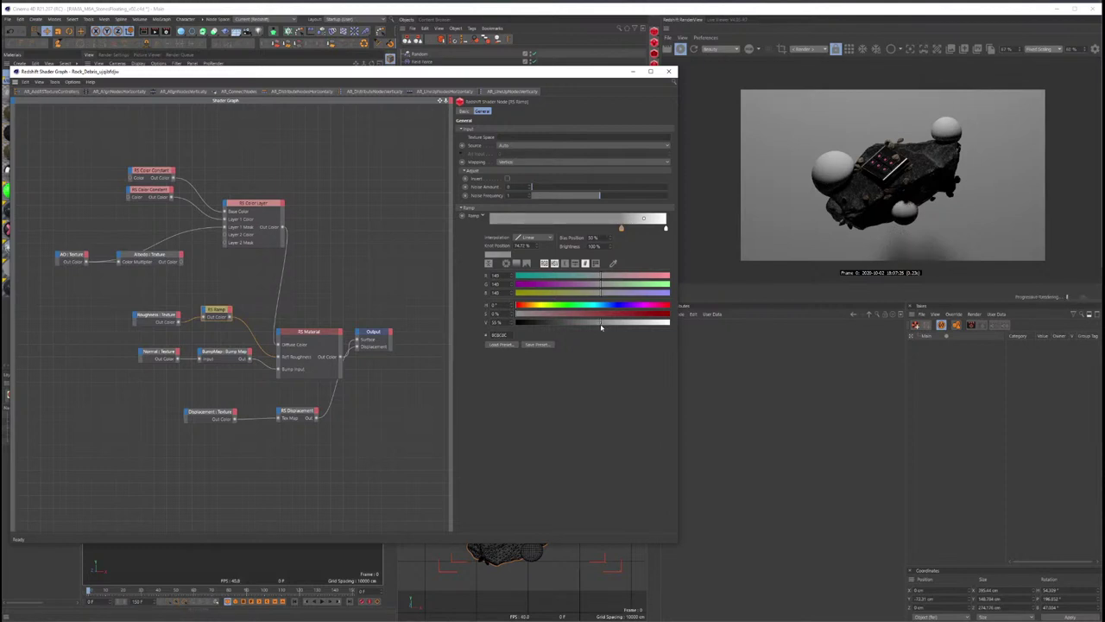
pyautogui.moveTo(602, 327); pyautogui.dragTo(601, 327)
# Step: Rearrange the colour nodes and add a second RS Color Layer node
pyautogui.moveTo(142, 260); pyautogui.dragTo(137, 296)
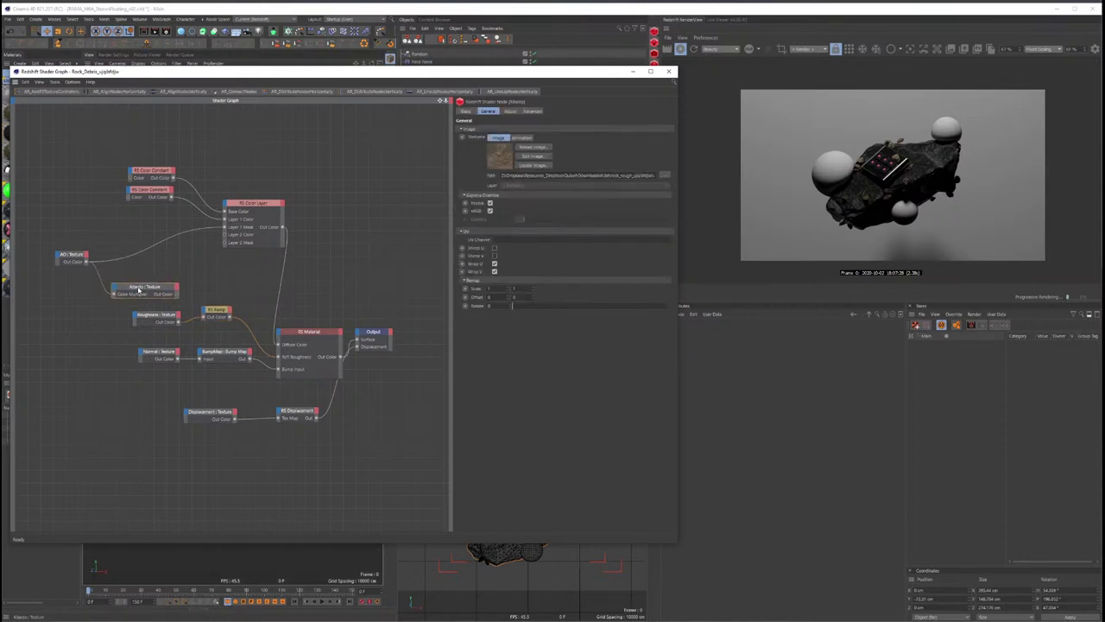
pyautogui.moveTo(95, 147)
pyautogui.mouseDown()
pyautogui.moveTo(229, 244)
pyautogui.moveTo(195, 197)
pyautogui.mouseUp()
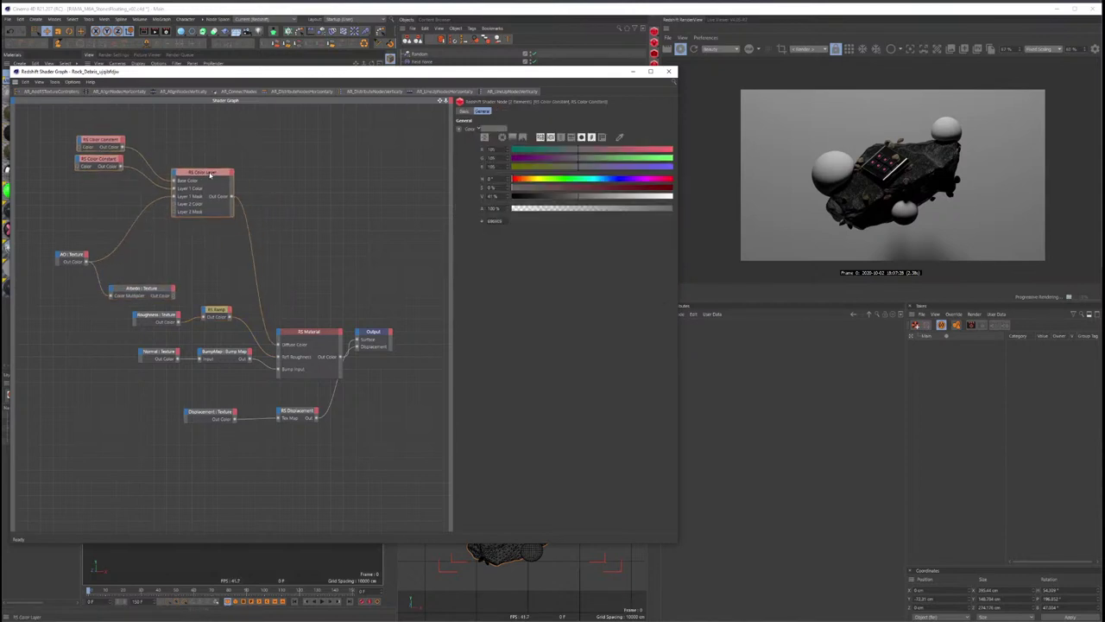
pyautogui.click(223, 227)
pyautogui.rightClick(238, 236)
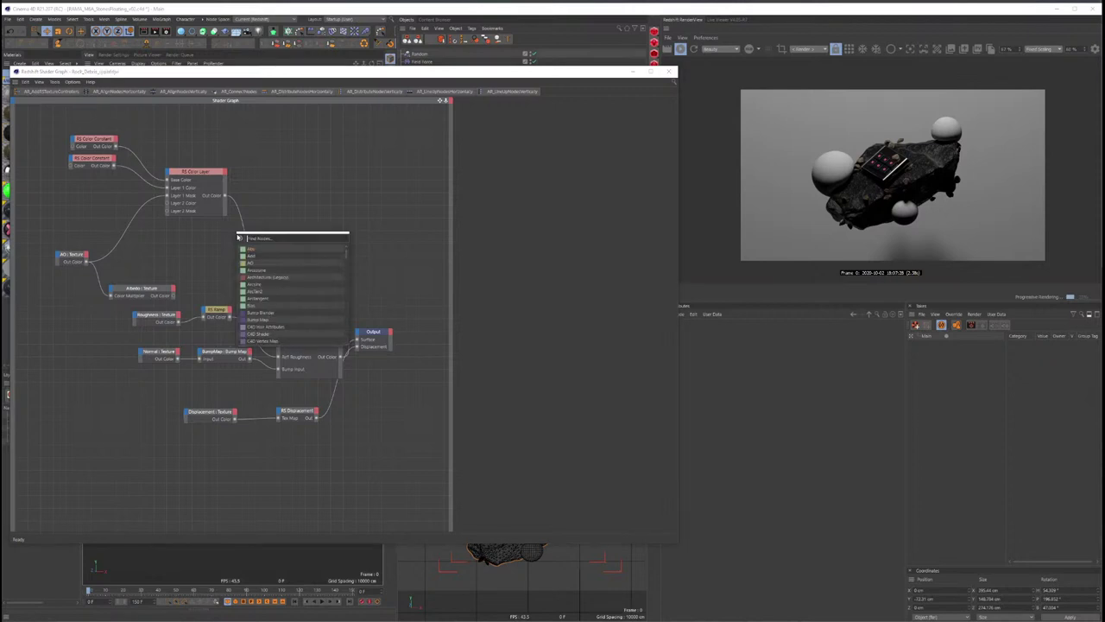
pyautogui.write('color layer')
pyautogui.press('Return')
pyautogui.moveTo(247, 235); pyautogui.dragTo(284, 219)
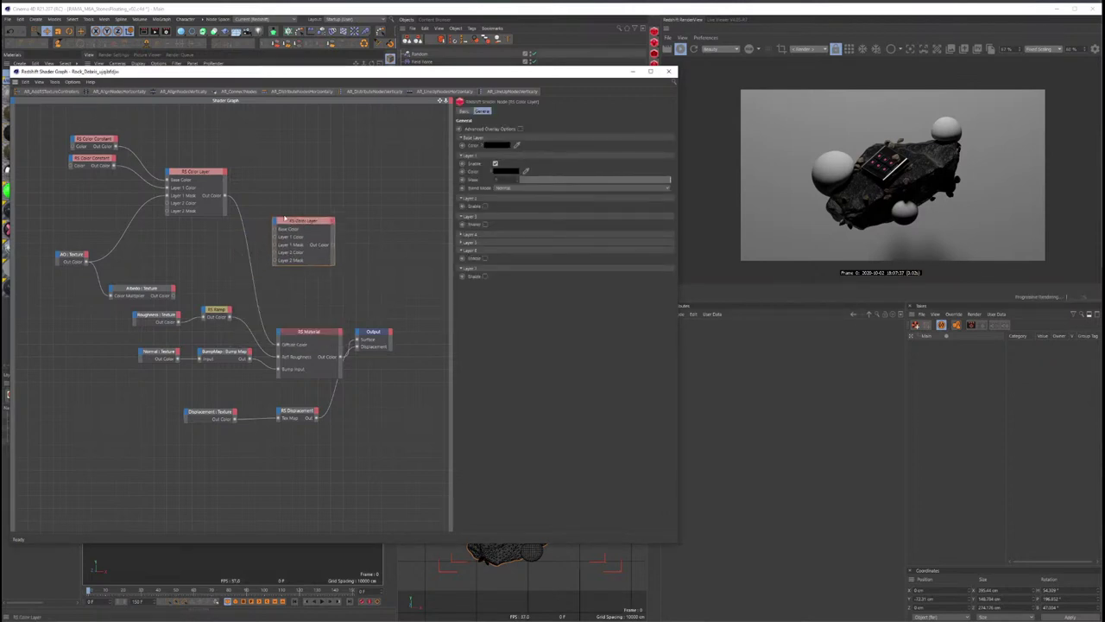
# Step: Connect the first Color Layer and the Albedo texture into the new Color Layer
pyautogui.moveTo(224, 197); pyautogui.dragTo(274, 232)
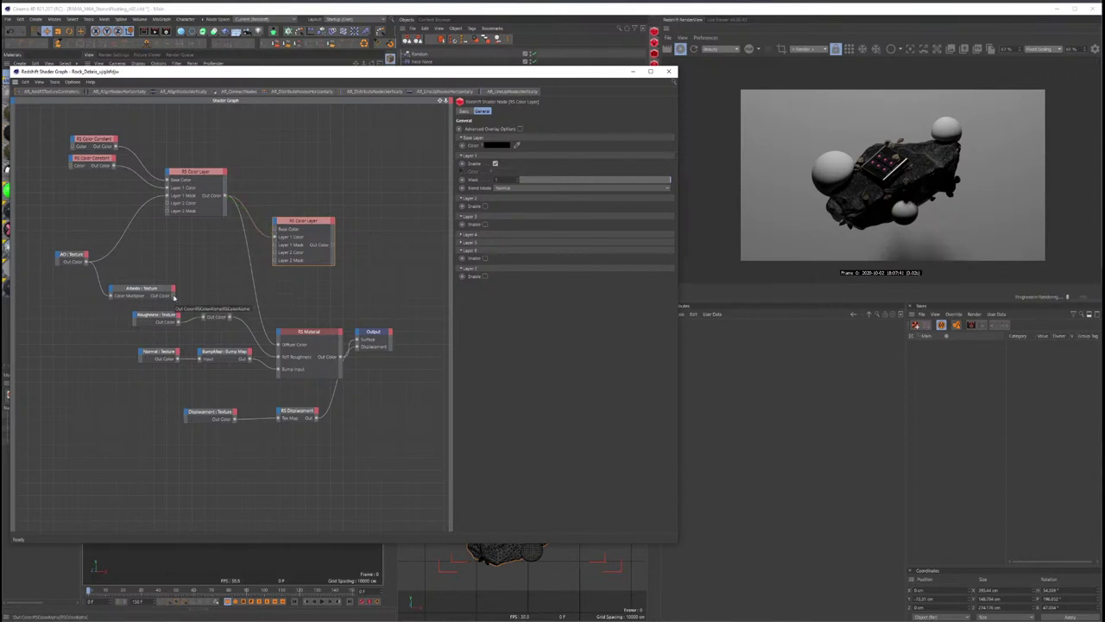
pyautogui.moveTo(180, 296); pyautogui.dragTo(275, 231)
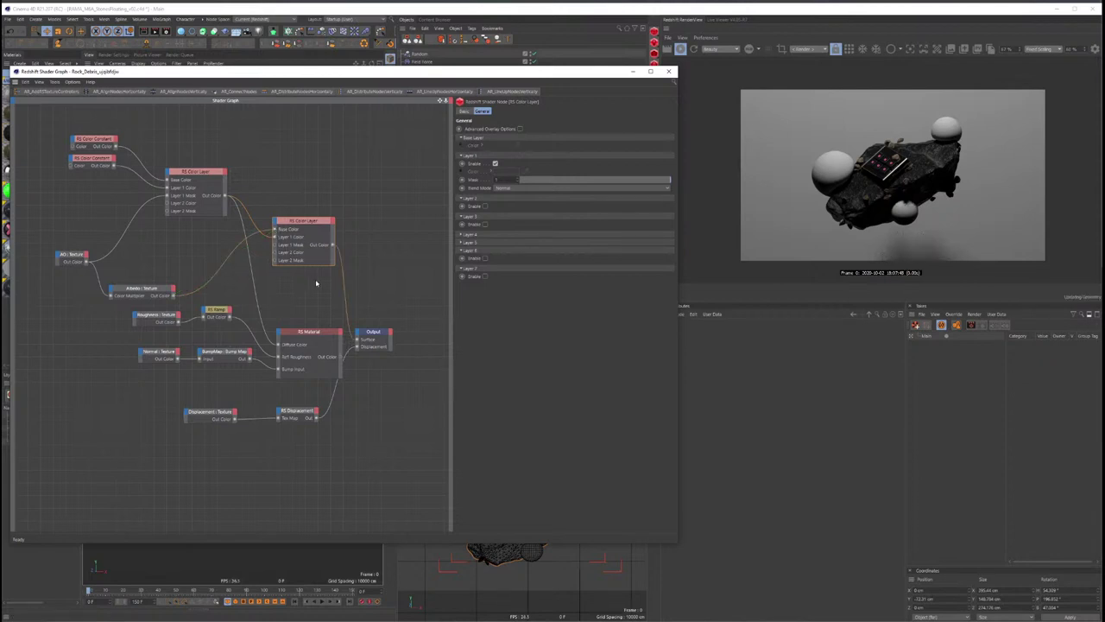
pyautogui.moveTo(306, 187); pyautogui.dragTo(333, 276)
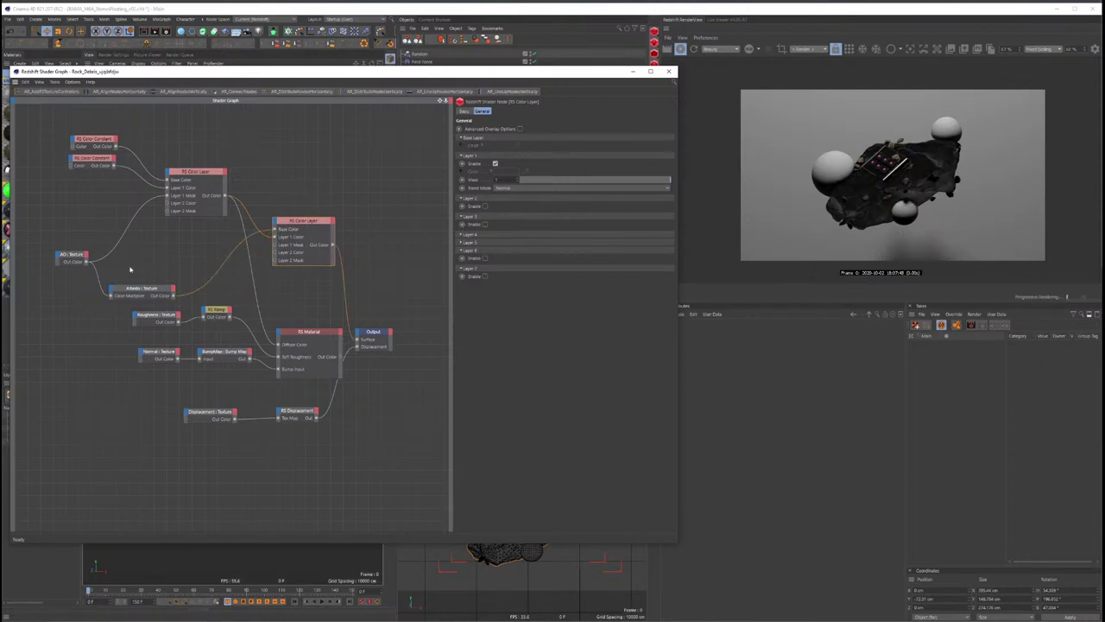
pyautogui.click(147, 293)
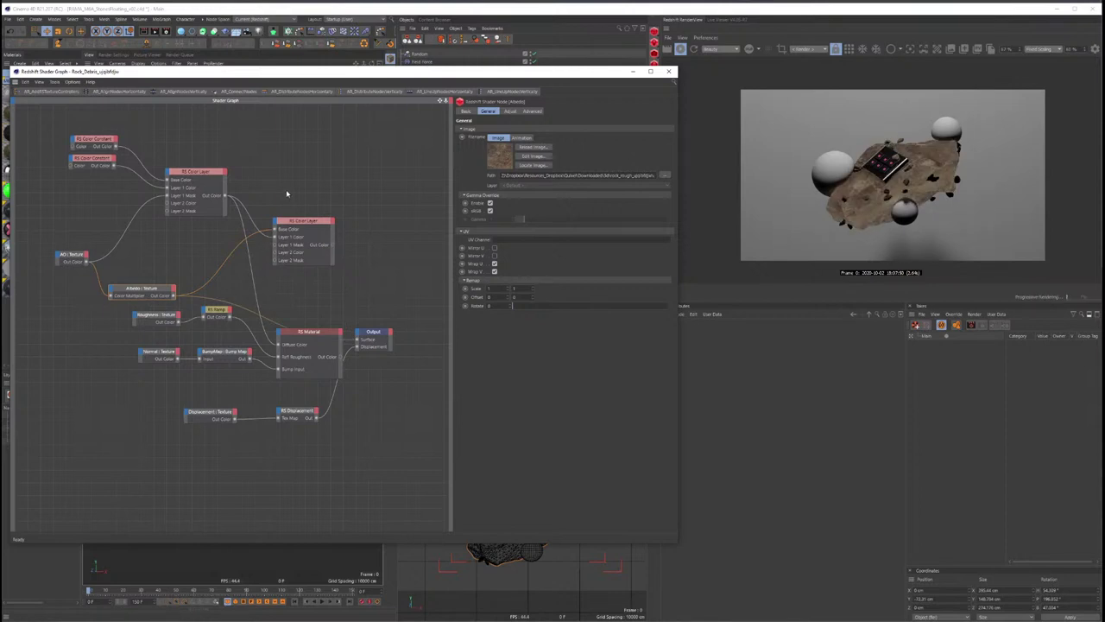
pyautogui.click(298, 227)
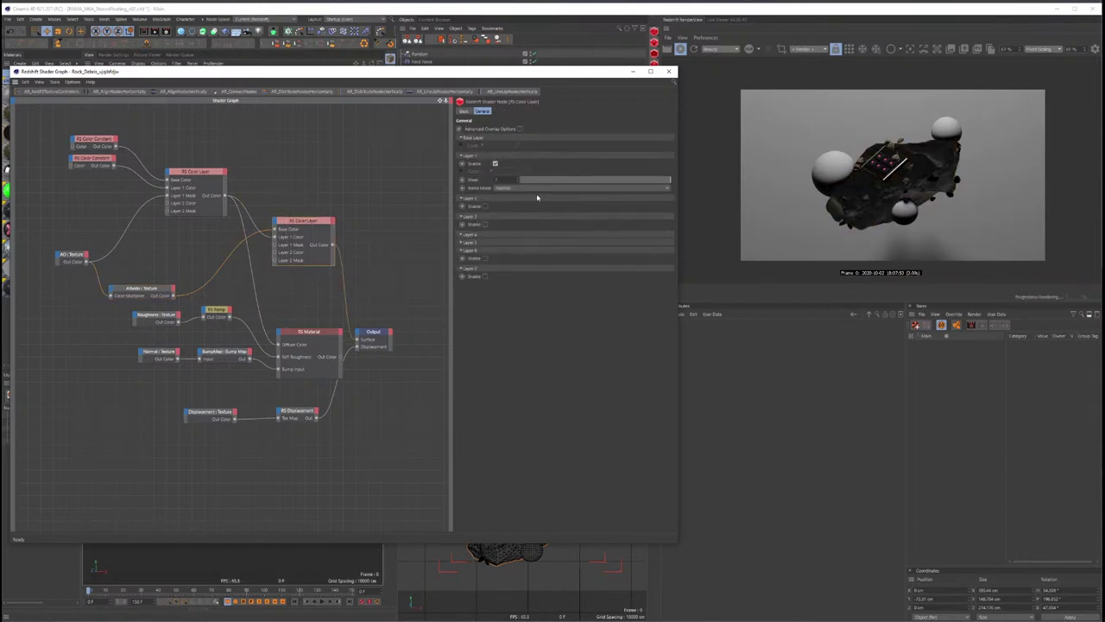
# Step: Set the Layer 1 blend mode to Lighten and wire the first Color Layer into Base Color
pyautogui.scroll(-1, 519, 189)
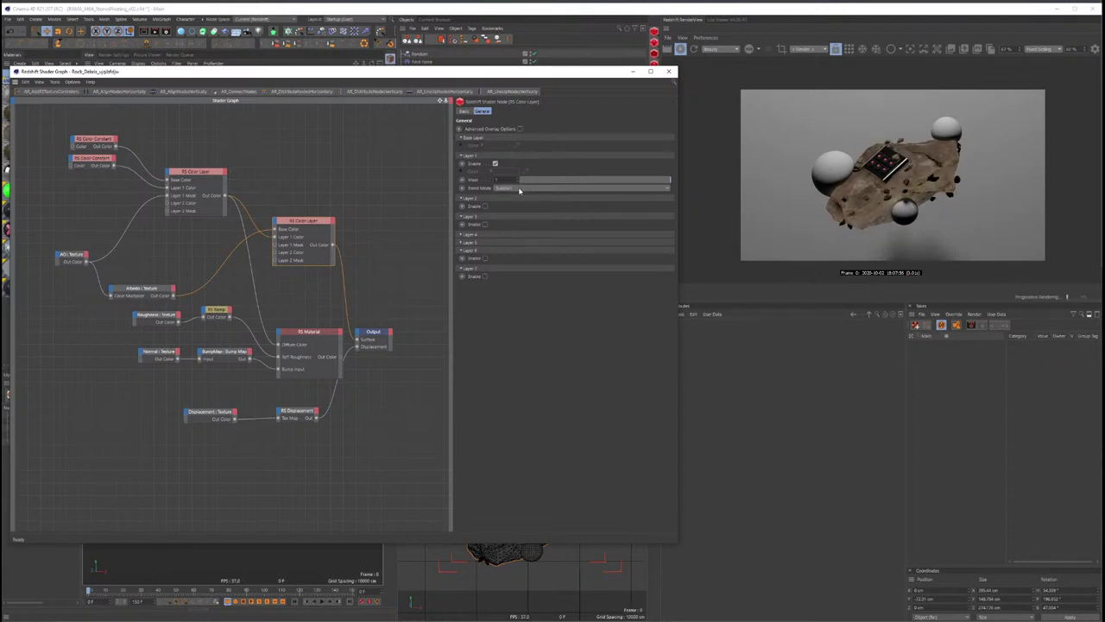
pyautogui.scroll(-1, 519, 189)
pyautogui.click(519, 190)
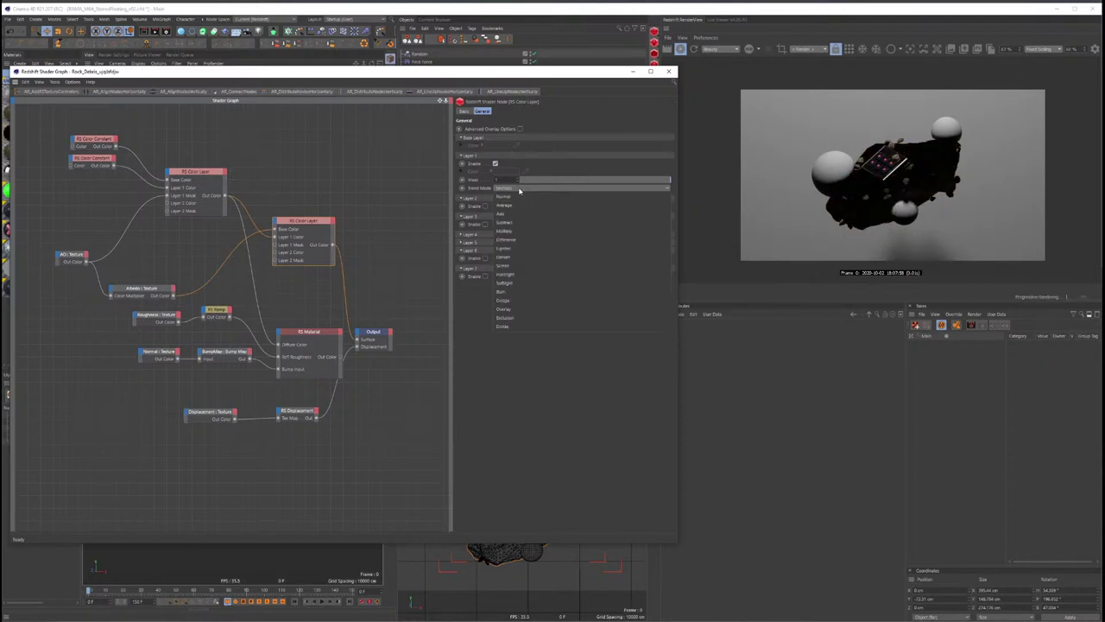
pyautogui.click(525, 190)
pyautogui.scroll(-1, 534, 191)
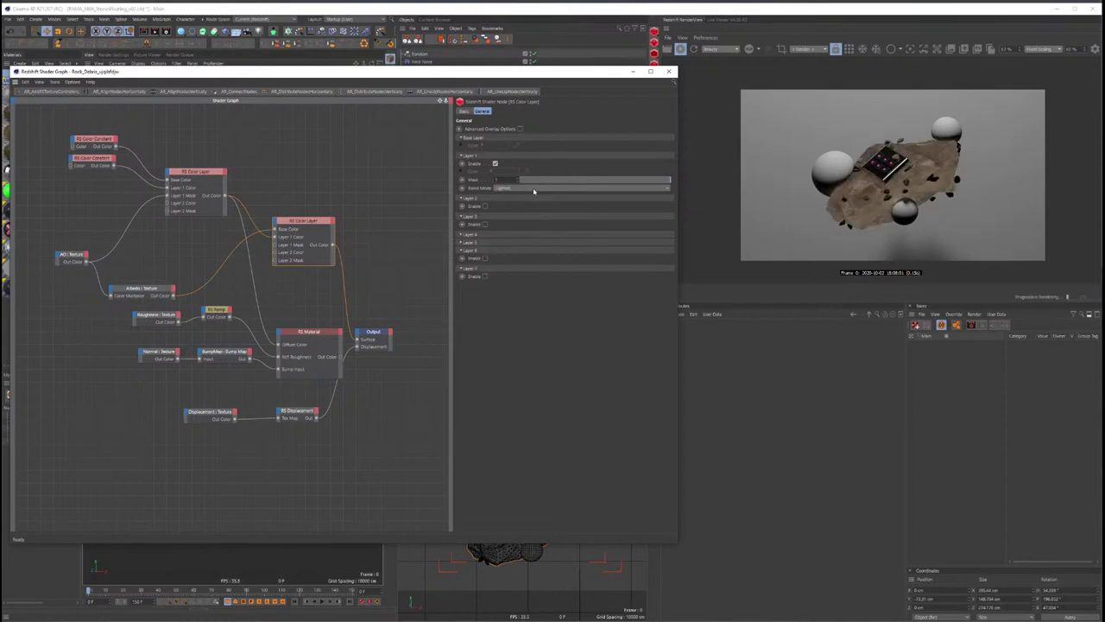
pyautogui.moveTo(274, 230); pyautogui.dragTo(254, 246)
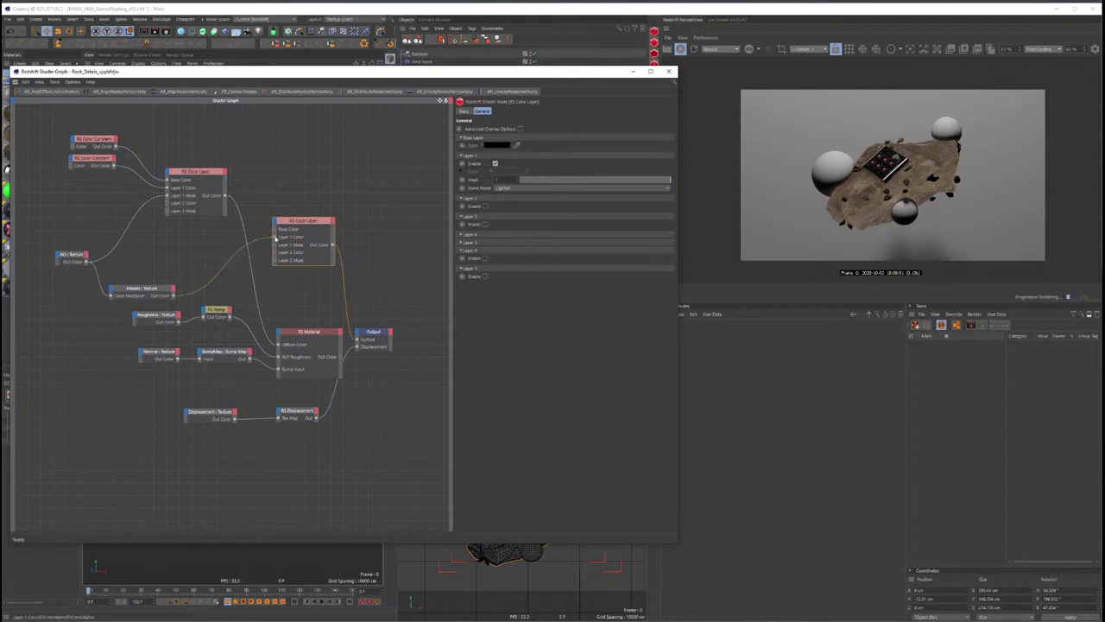
pyautogui.moveTo(225, 195); pyautogui.dragTo(275, 230)
pyautogui.click(147, 118)
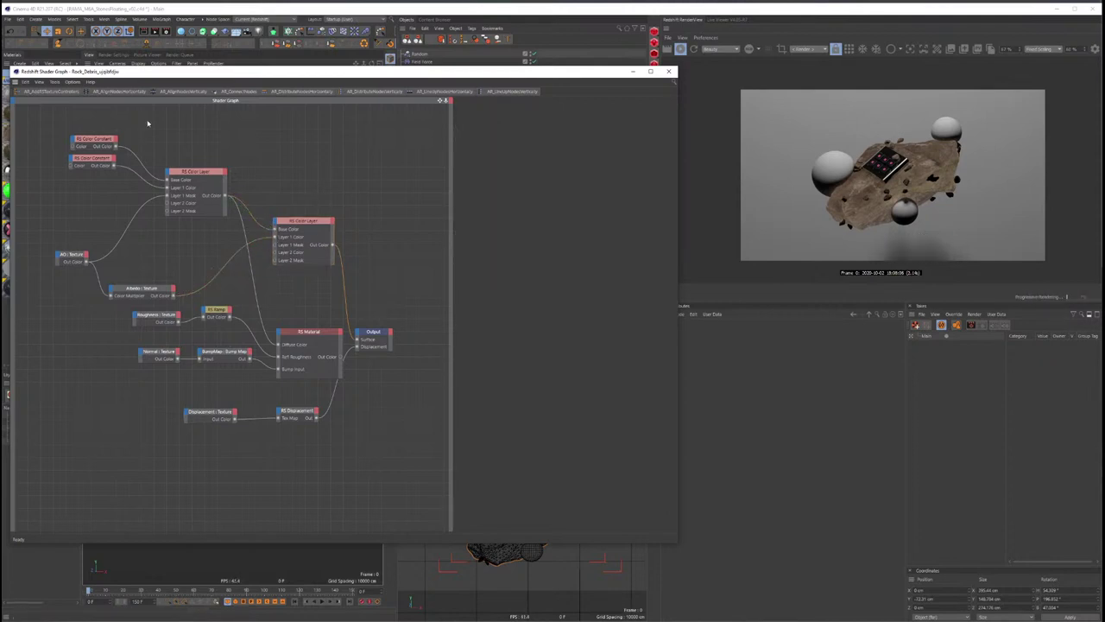
pyautogui.hotkey('alt', 'Tab')
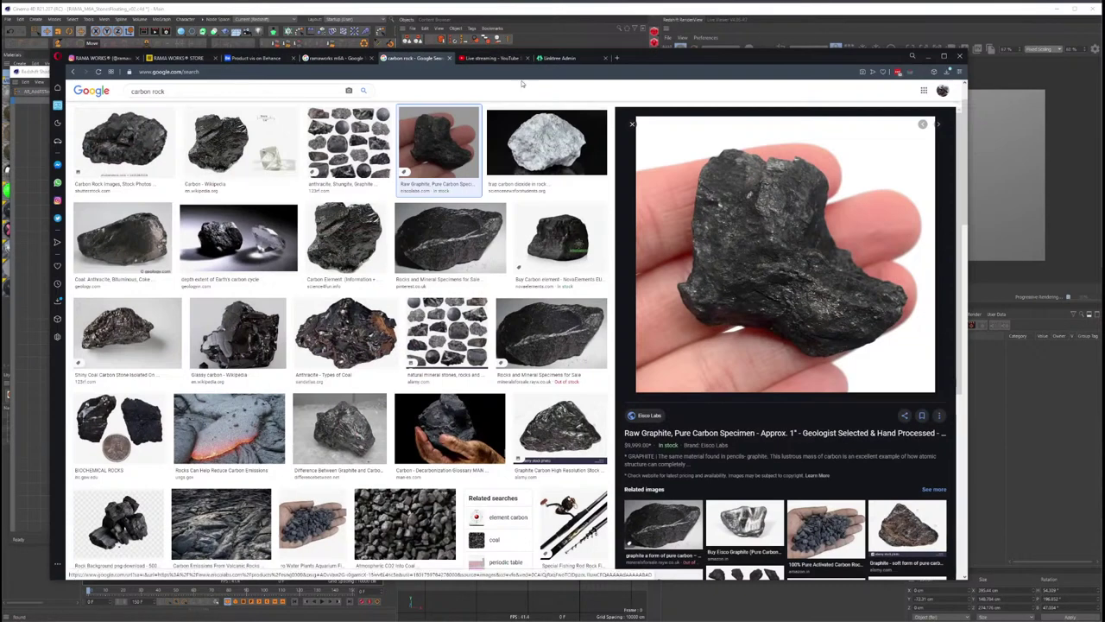
pyautogui.click(491, 58)
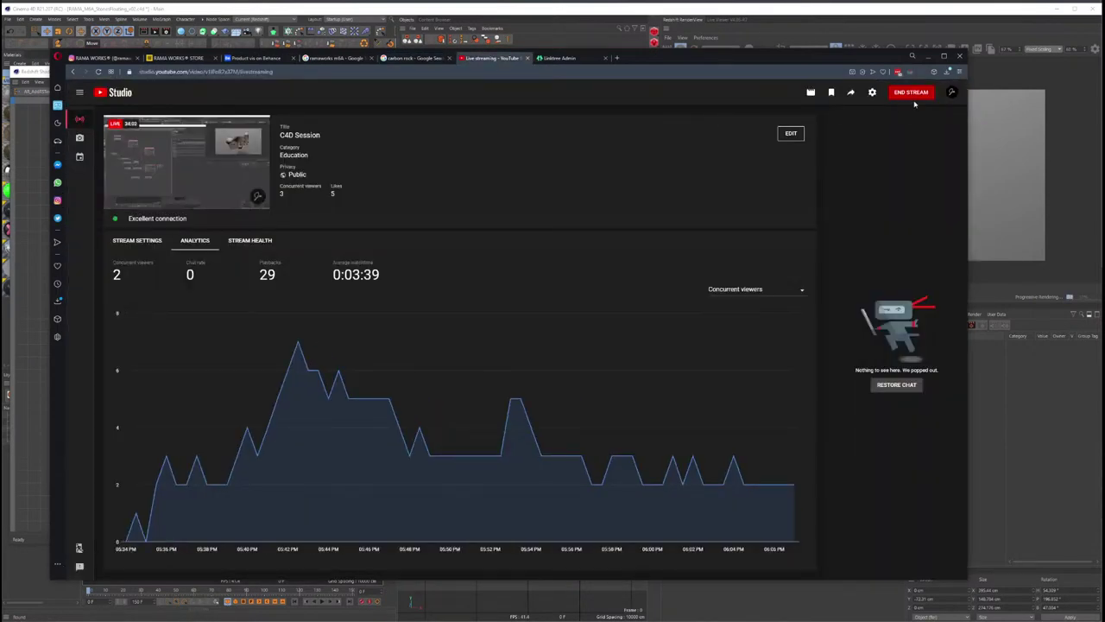
pyautogui.click(928, 55)
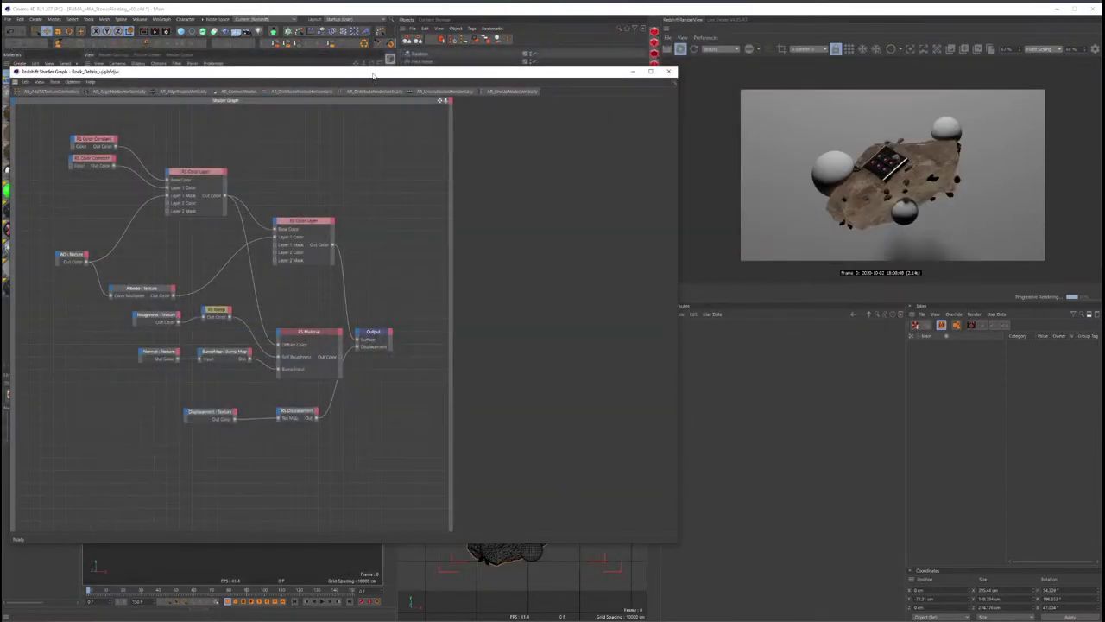
# Step: Make room beside the Albedo texture and add an RS Color Correct node
pyautogui.moveTo(373, 76); pyautogui.dragTo(366, 76)
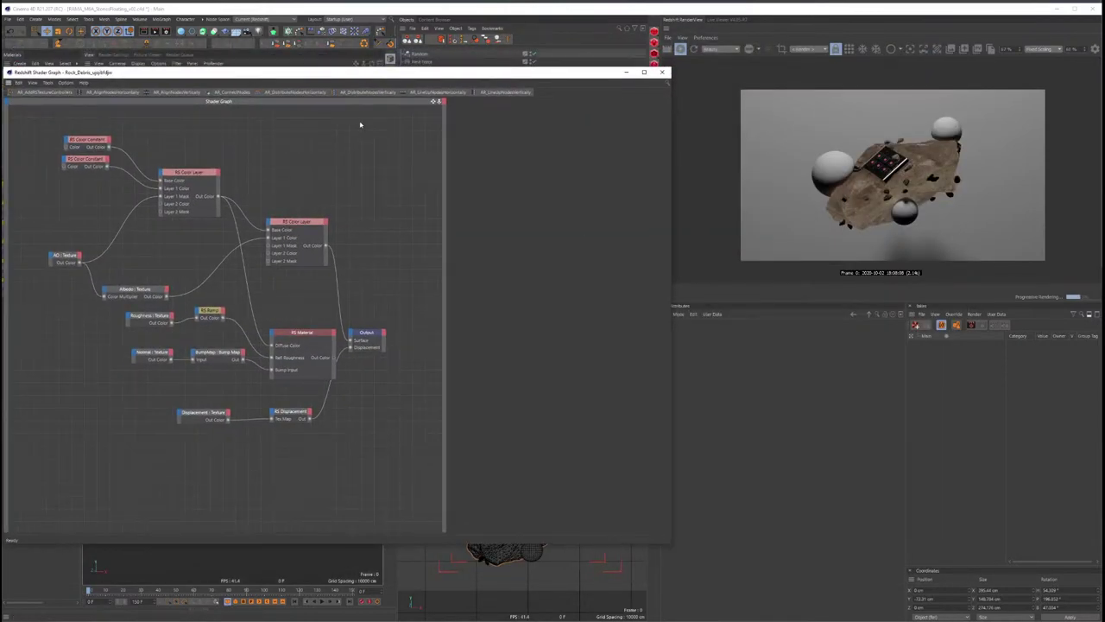
pyautogui.click(303, 262)
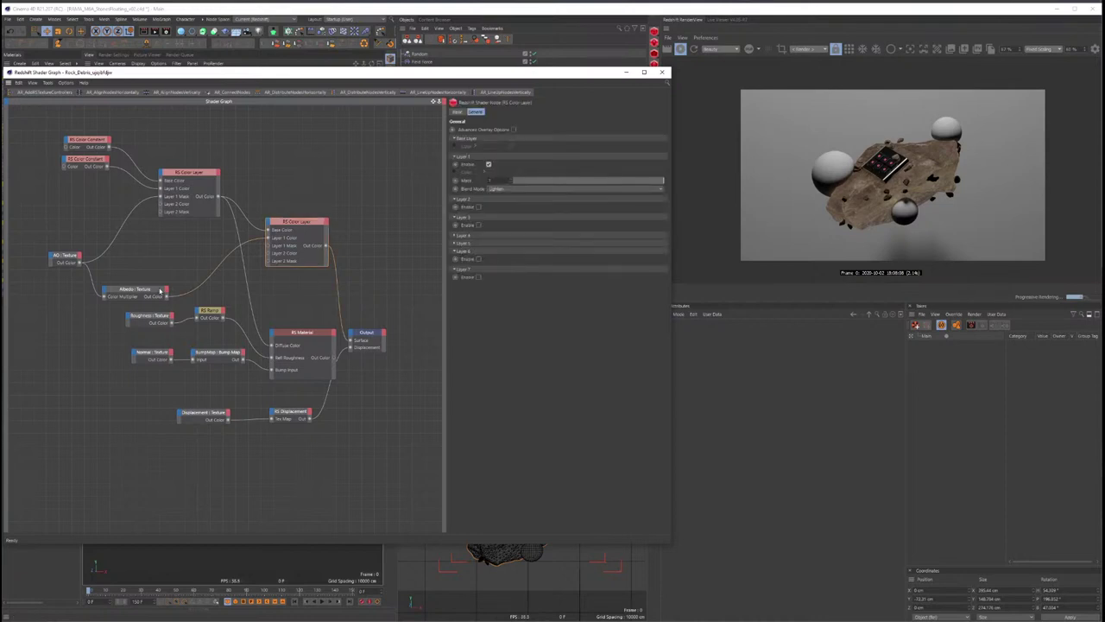
pyautogui.click(159, 291)
pyautogui.moveTo(159, 291); pyautogui.dragTo(163, 289)
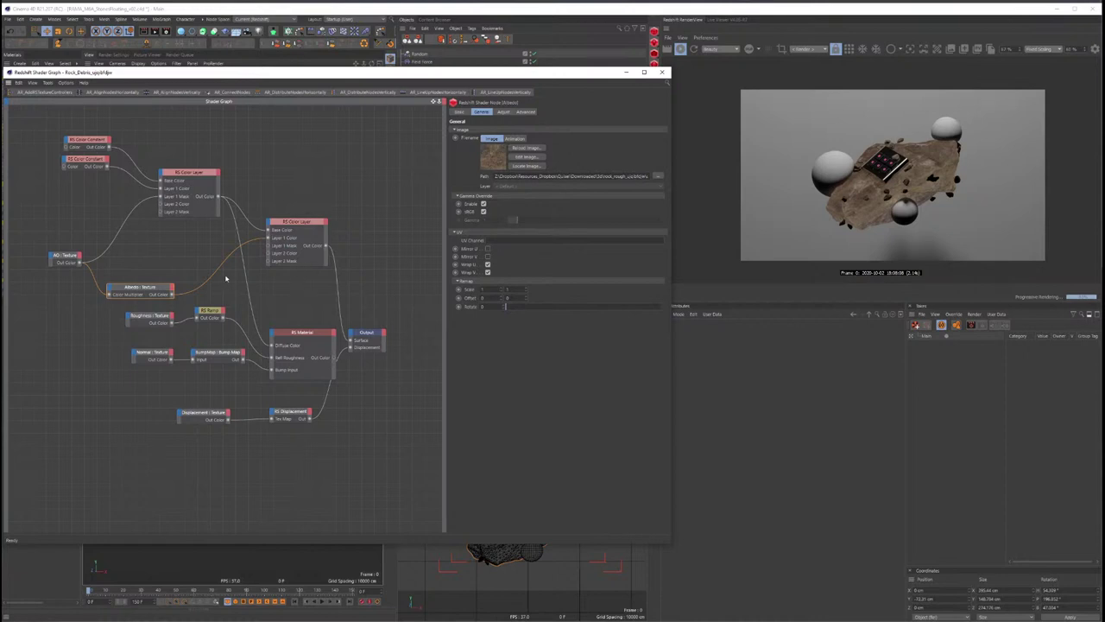
pyautogui.moveTo(153, 287); pyautogui.dragTo(126, 287)
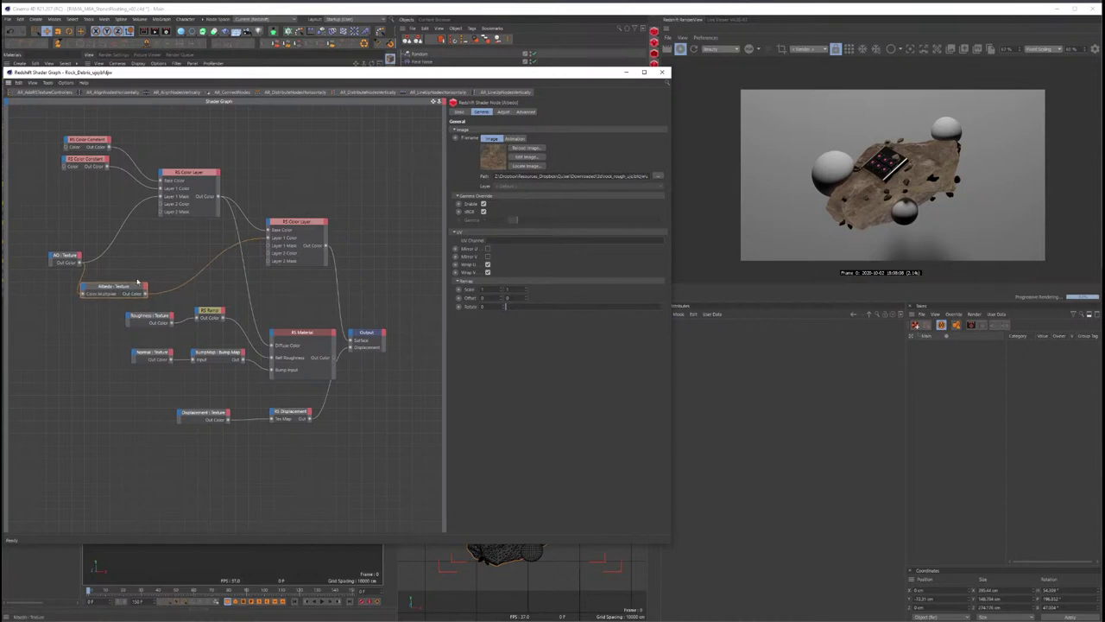
pyautogui.doubleClick(162, 265)
pyautogui.write('com')
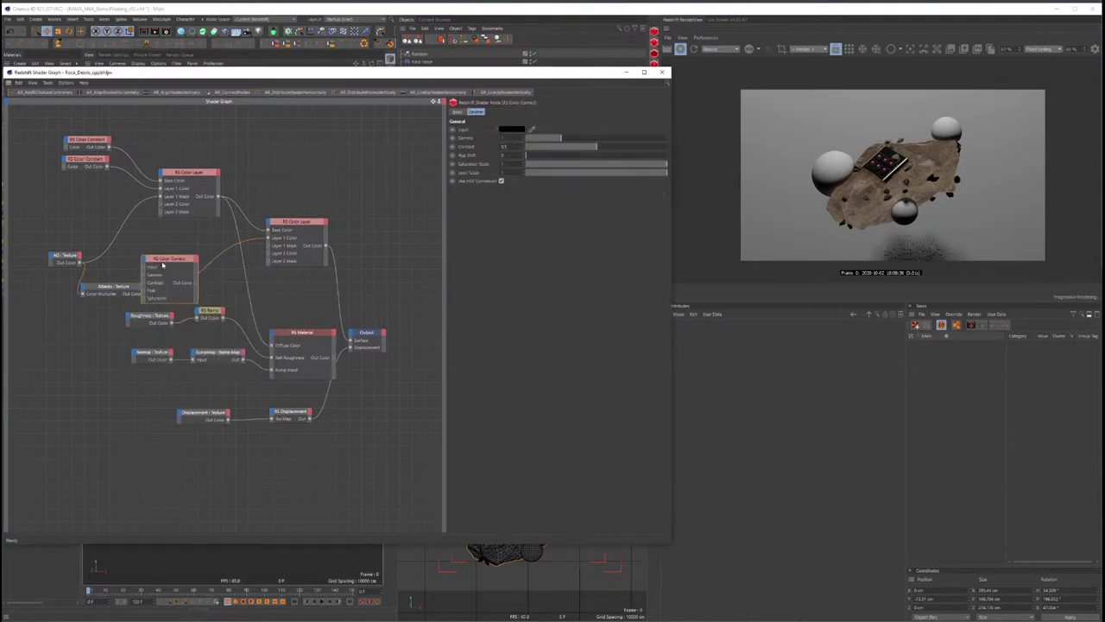
pyautogui.press('Return')
pyautogui.moveTo(160, 265); pyautogui.dragTo(189, 264)
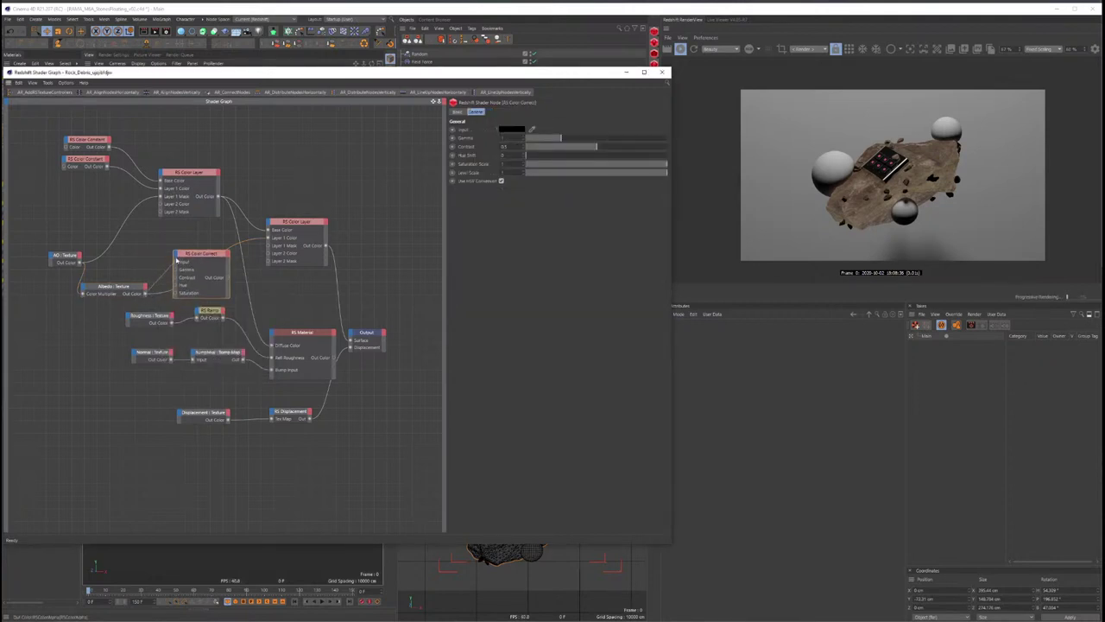
# Step: Route Albedo through the Color Correct into Layer 1 Color, with Saturation Scale 0.231
pyautogui.moveTo(145, 294); pyautogui.dragTo(177, 262)
pyautogui.moveTo(254, 266); pyautogui.dragTo(269, 237)
pyautogui.doubleClick(197, 253)
pyautogui.moveTo(197, 253); pyautogui.dragTo(203, 273)
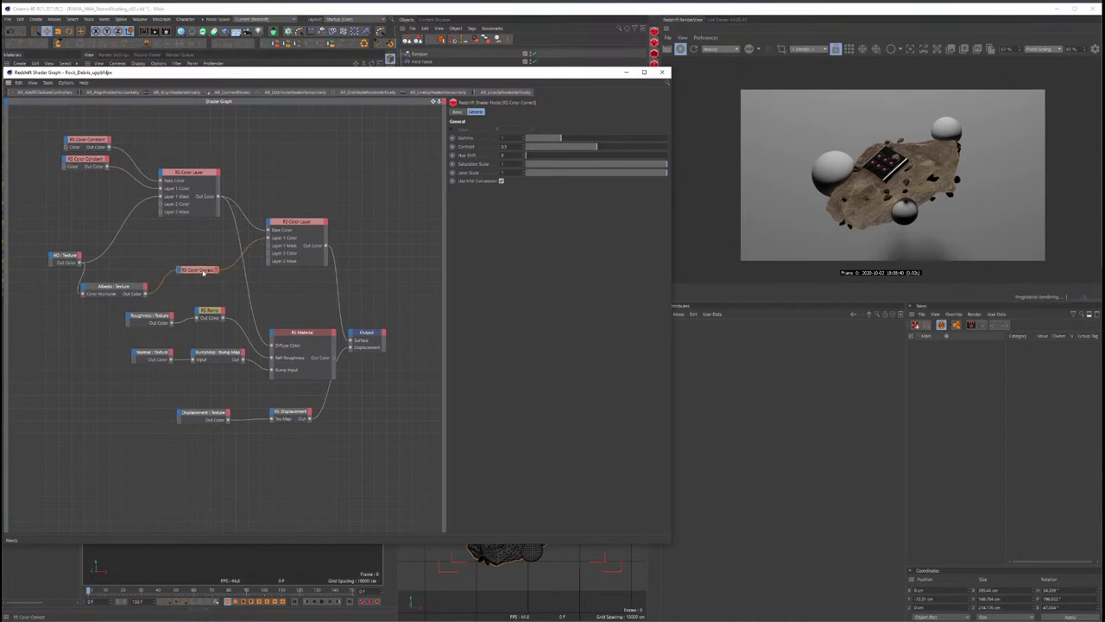
pyautogui.moveTo(655, 165); pyautogui.dragTo(555, 165)
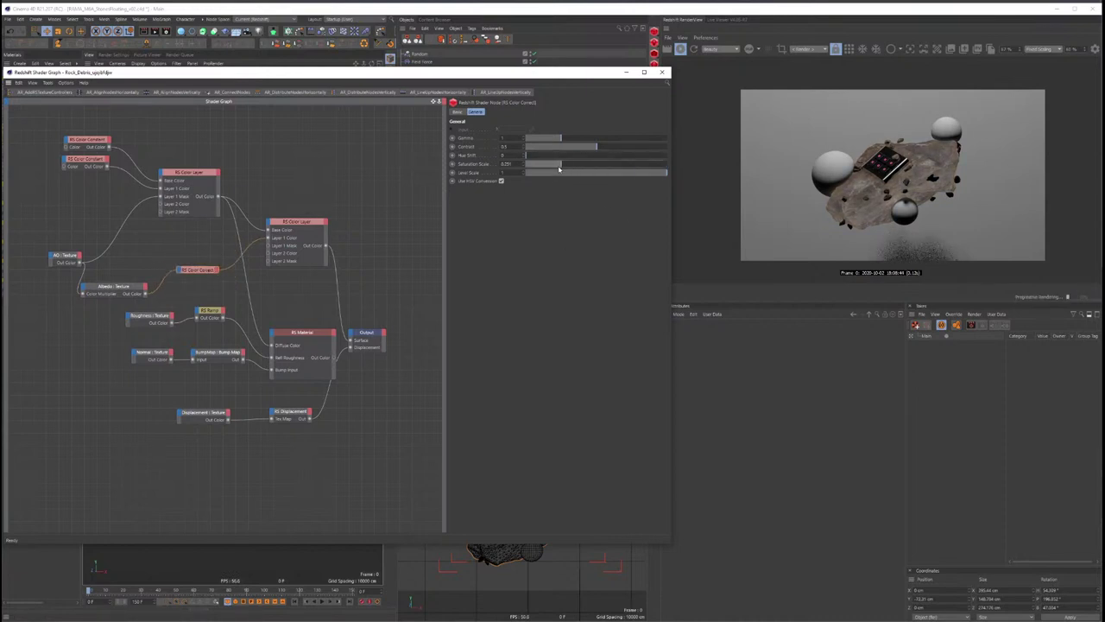
pyautogui.moveTo(277, 178); pyautogui.dragTo(317, 292)
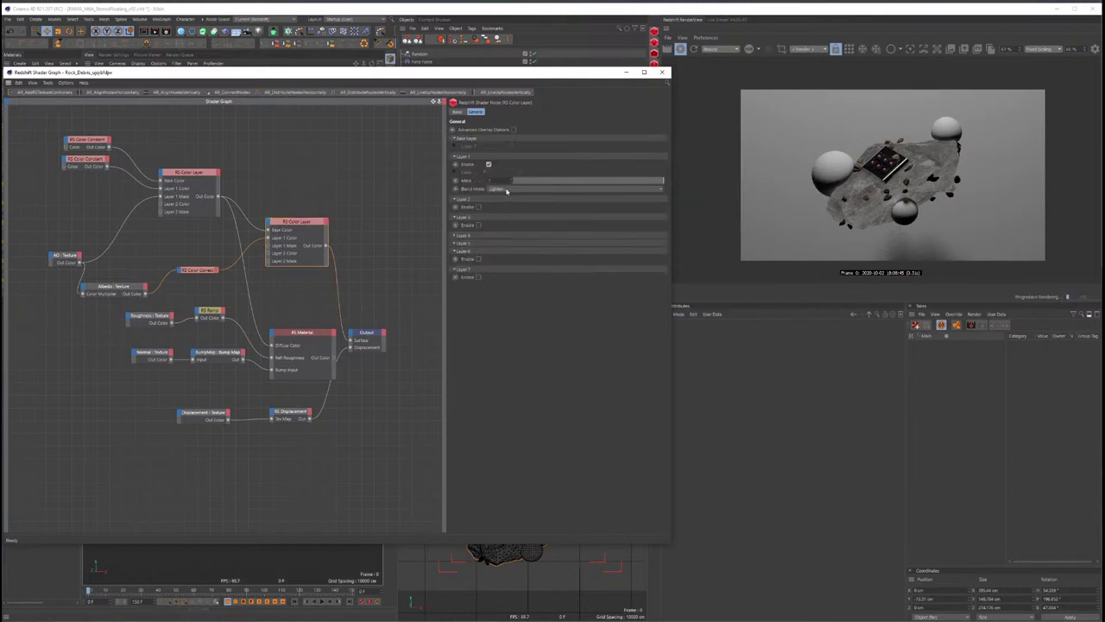
# Step: Set the second Color Layer's Layer 1 blend to Overlay with a mask of about 0.05
pyautogui.click(201, 172)
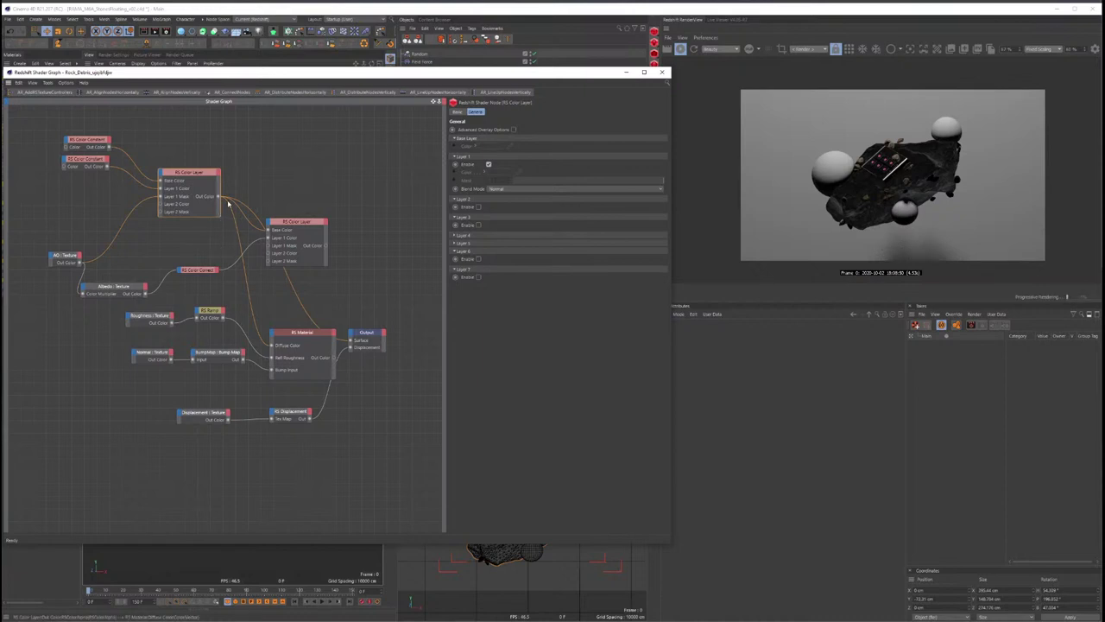
pyautogui.click(326, 263)
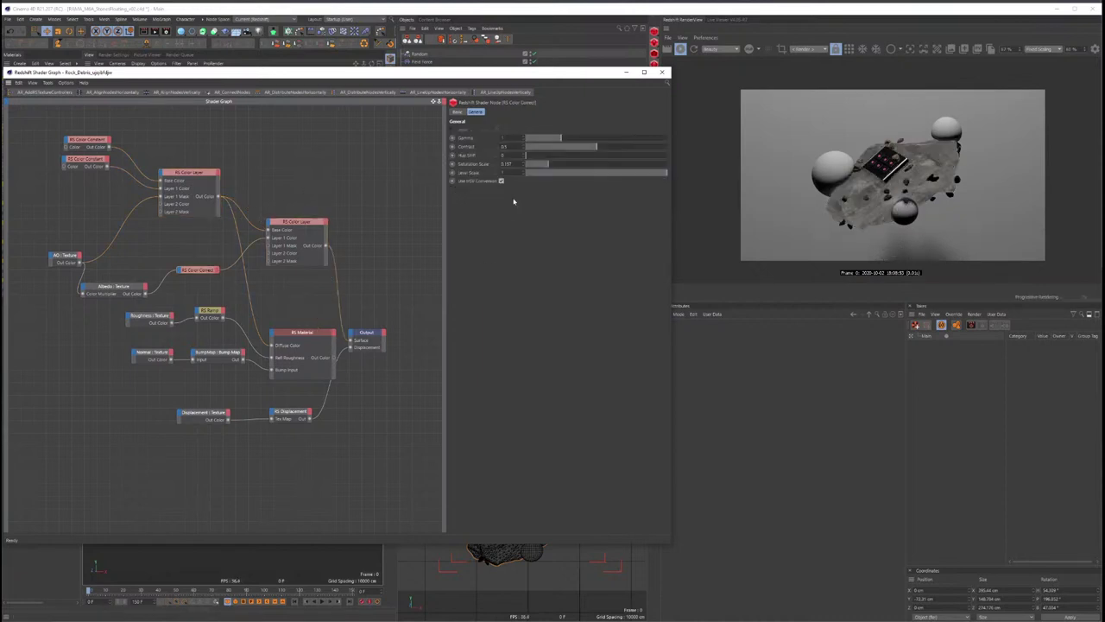
pyautogui.click(510, 189)
pyautogui.click(516, 189)
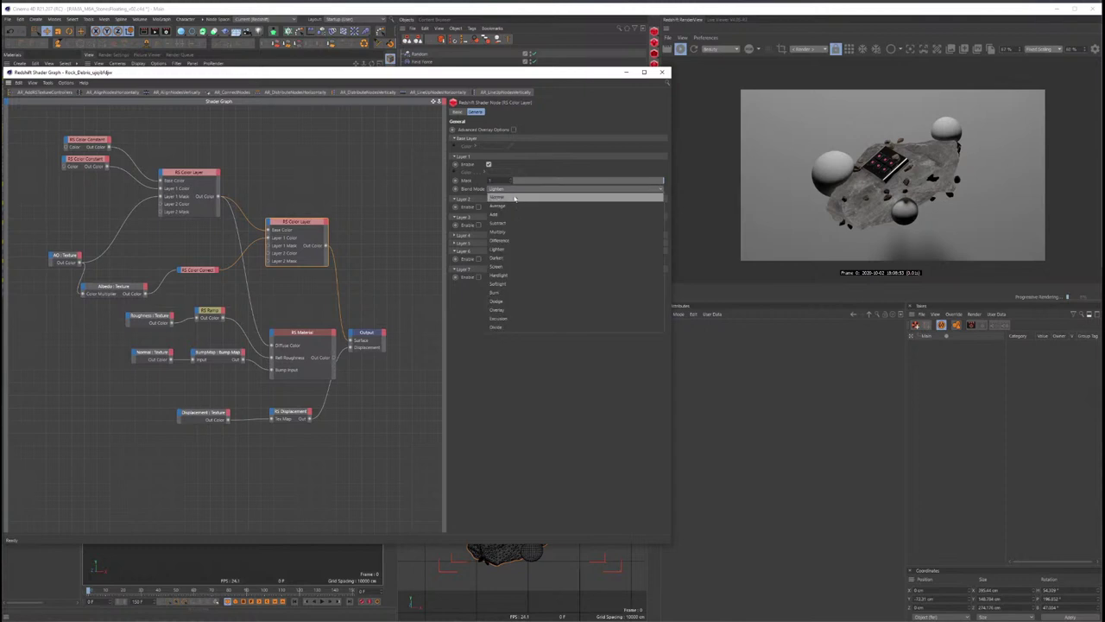
pyautogui.click(529, 215)
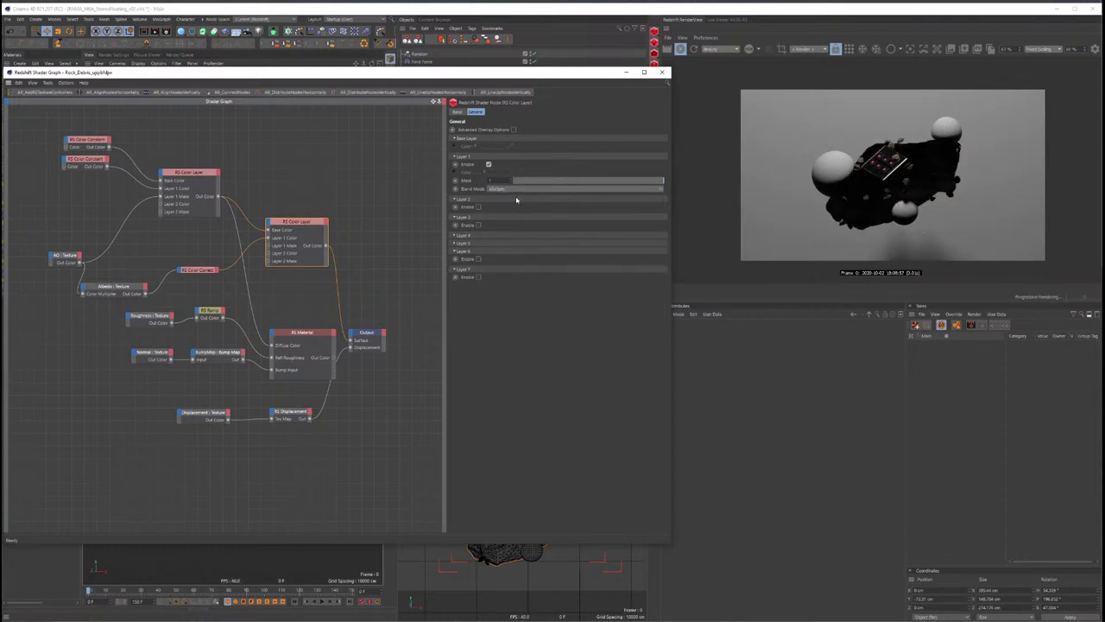
pyautogui.click(509, 189)
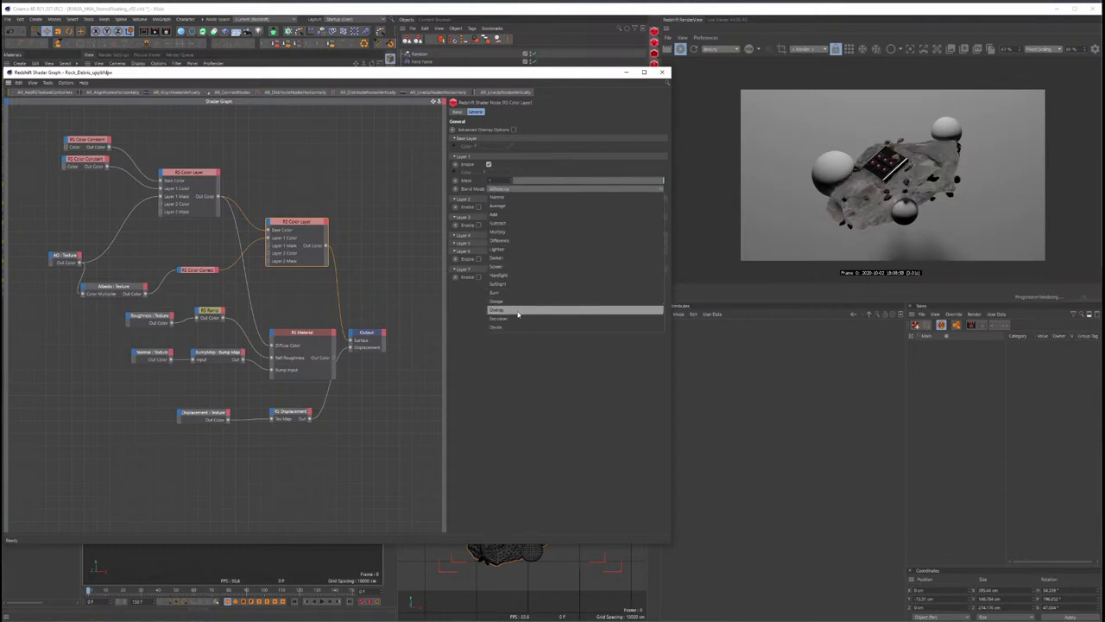
pyautogui.click(521, 311)
pyautogui.moveTo(514, 180); pyautogui.dragTo(716, 187)
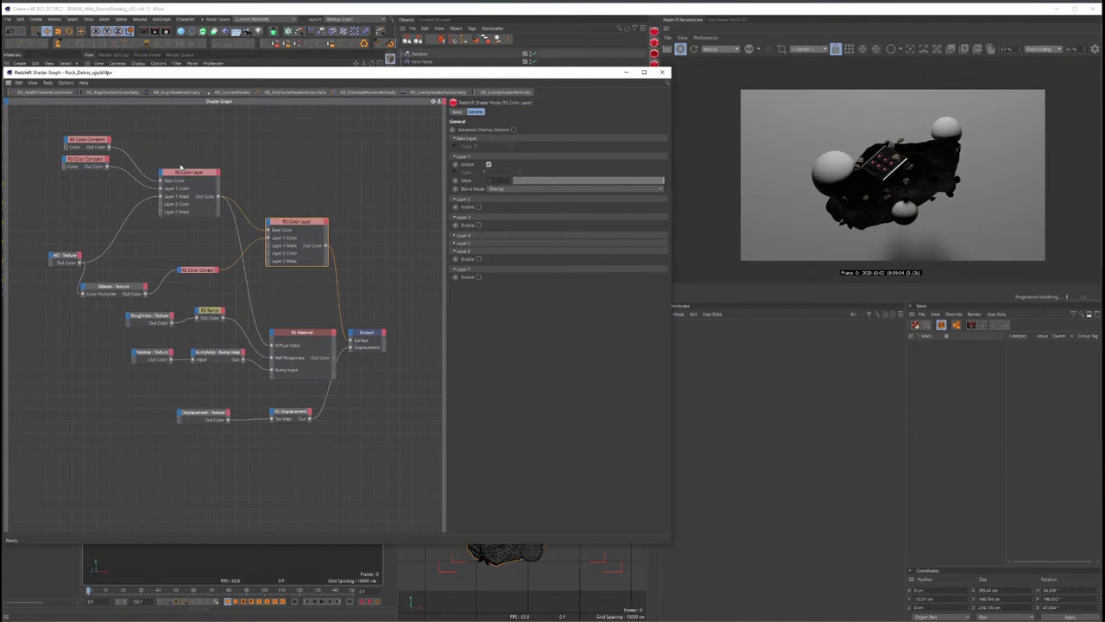
# Step: Lower the BumpMap height scale to about 2.348
pyautogui.moveTo(224, 201); pyautogui.dragTo(300, 337)
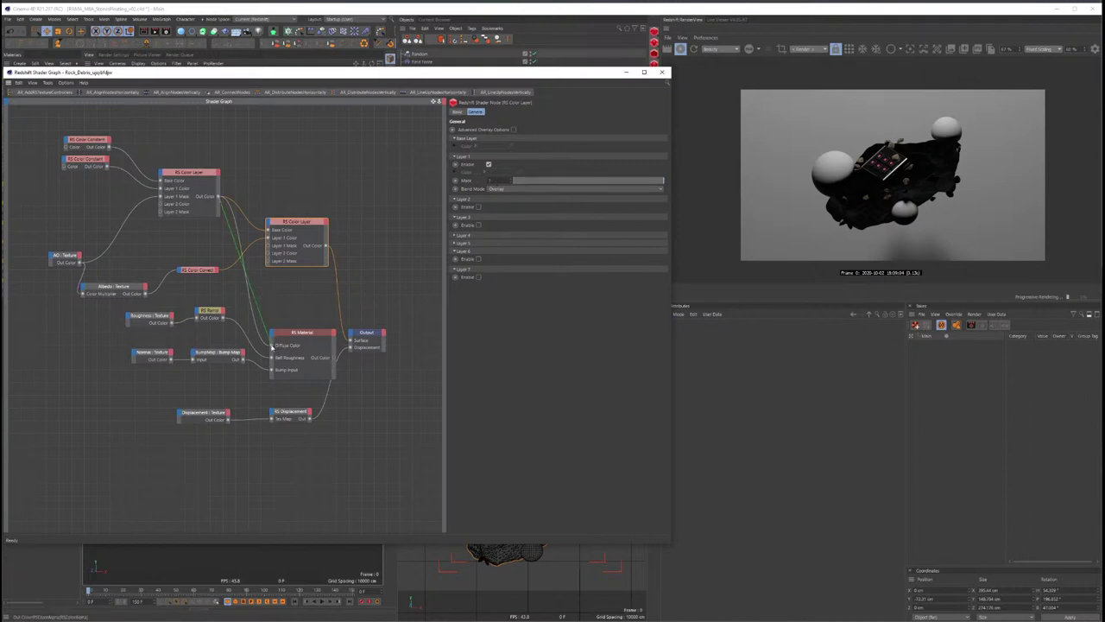
pyautogui.click(301, 335)
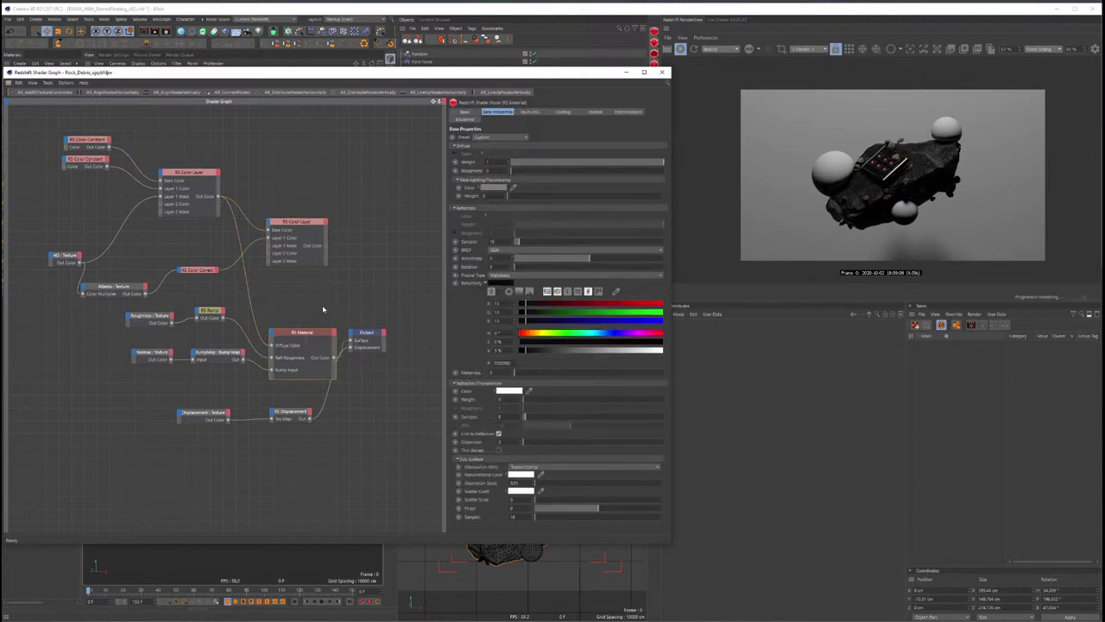
pyautogui.moveTo(129, 381)
pyautogui.mouseDown()
pyautogui.moveTo(246, 345)
pyautogui.moveTo(167, 365)
pyautogui.mouseUp()
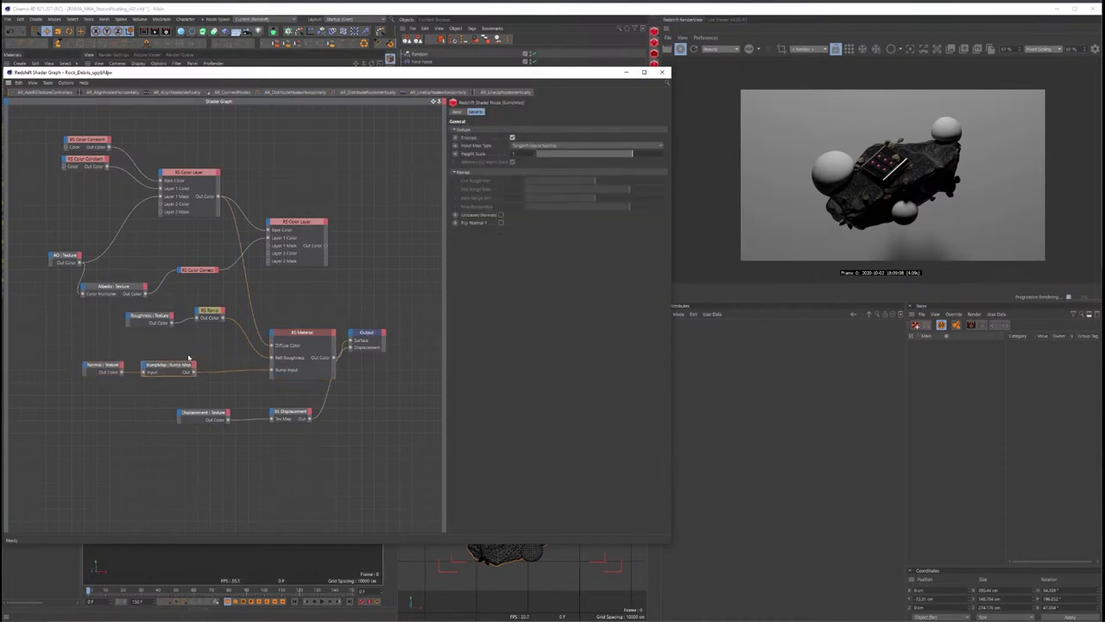
pyautogui.click(105, 366)
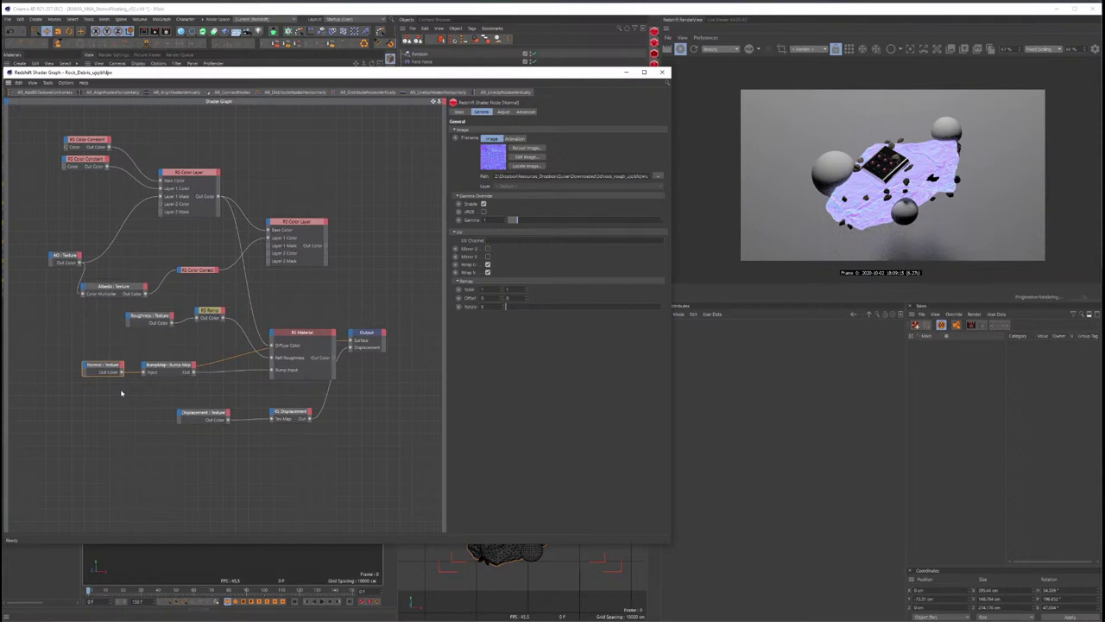
pyautogui.click(164, 365)
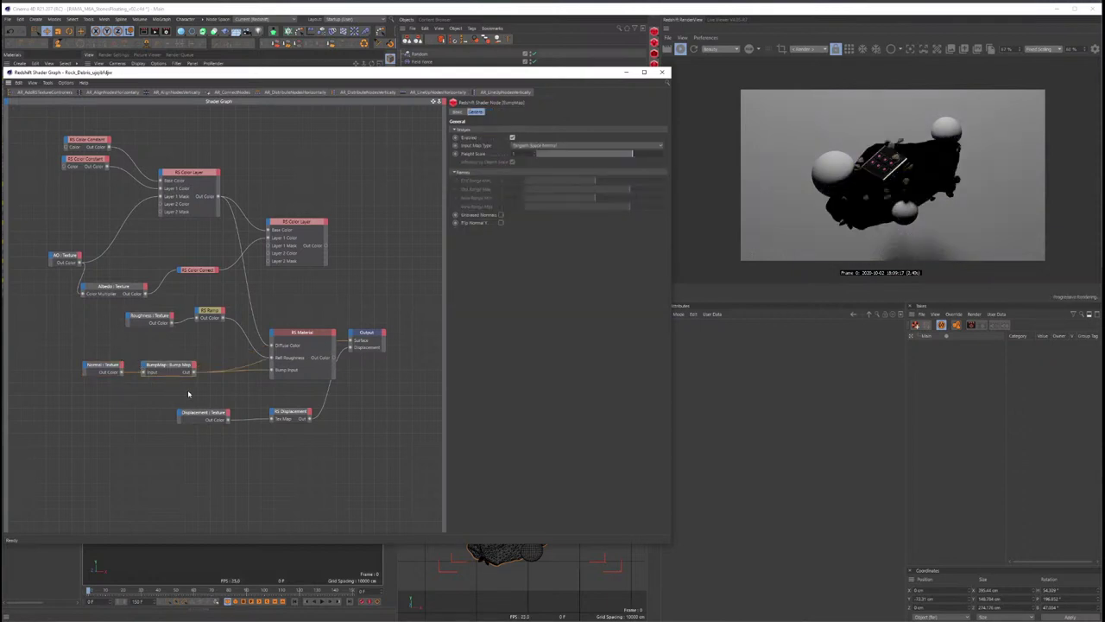
pyautogui.moveTo(312, 378); pyautogui.dragTo(313, 379)
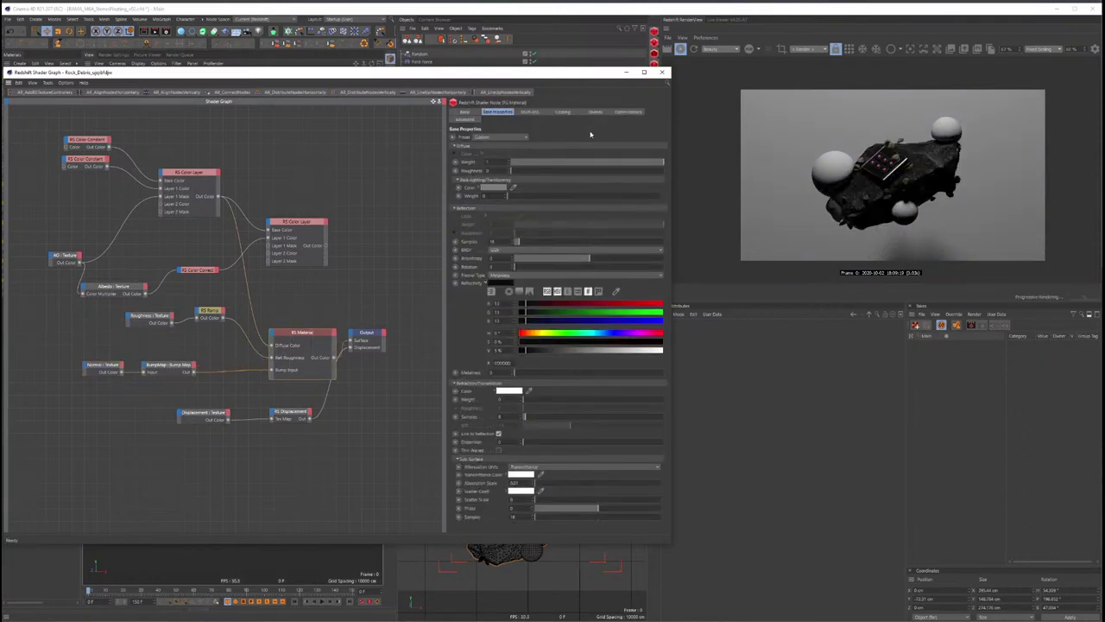
pyautogui.click(177, 364)
pyautogui.moveTo(633, 157); pyautogui.dragTo(618, 157)
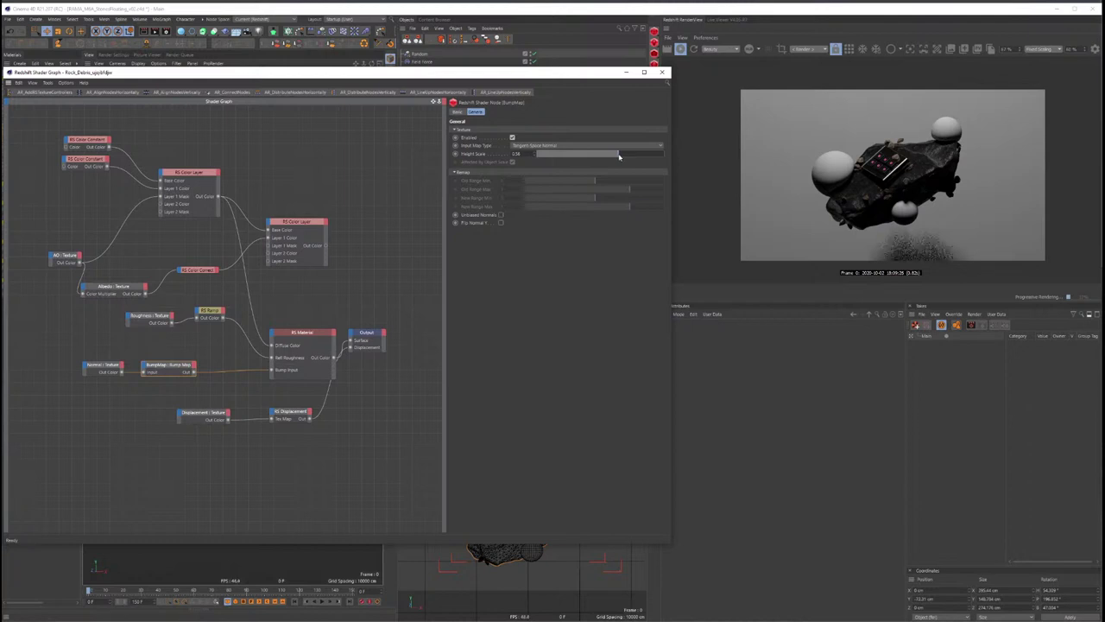
pyautogui.moveTo(619, 157); pyautogui.dragTo(622, 156)
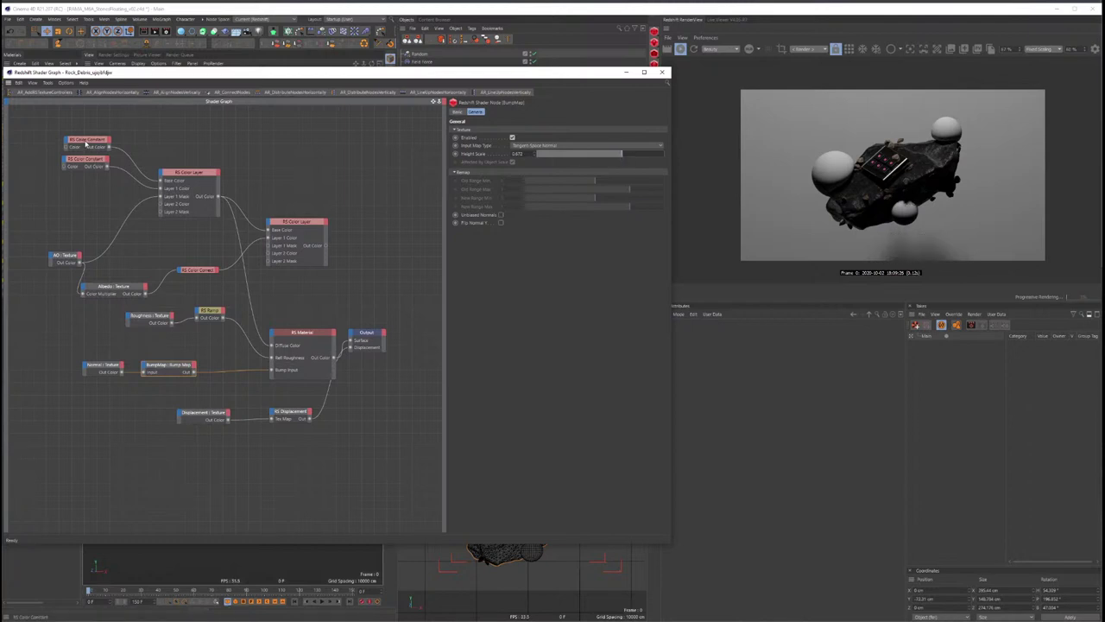
# Step: Set the top Color Constant to roughly 61% value and close the shader graph
pyautogui.click(87, 142)
pyautogui.moveTo(583, 197); pyautogui.dragTo(598, 199)
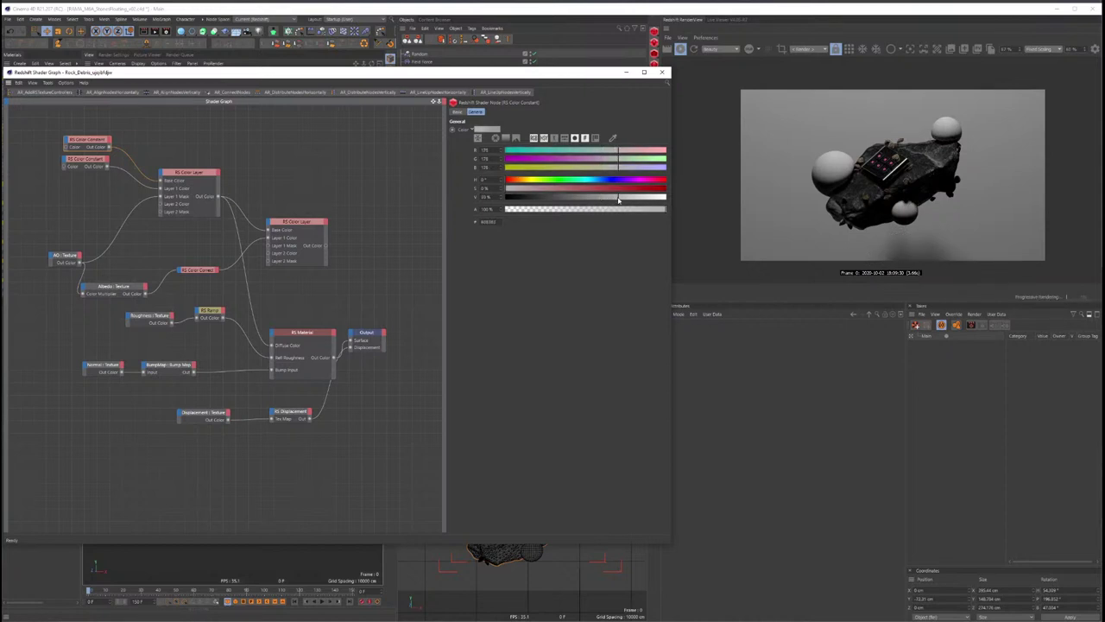
pyautogui.click(605, 200)
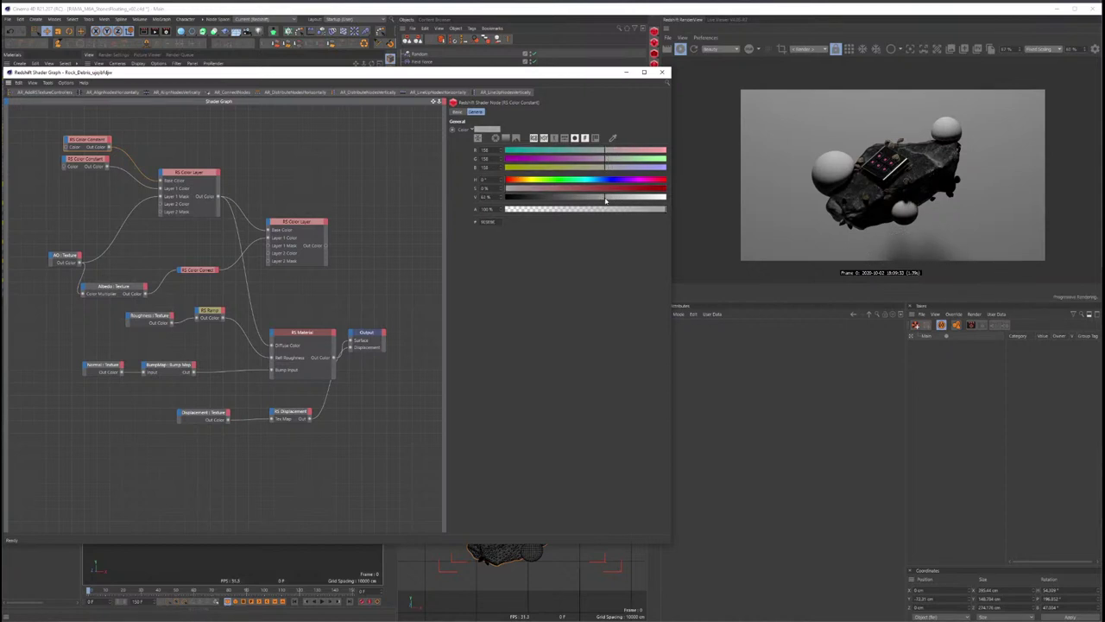
pyautogui.click(600, 201)
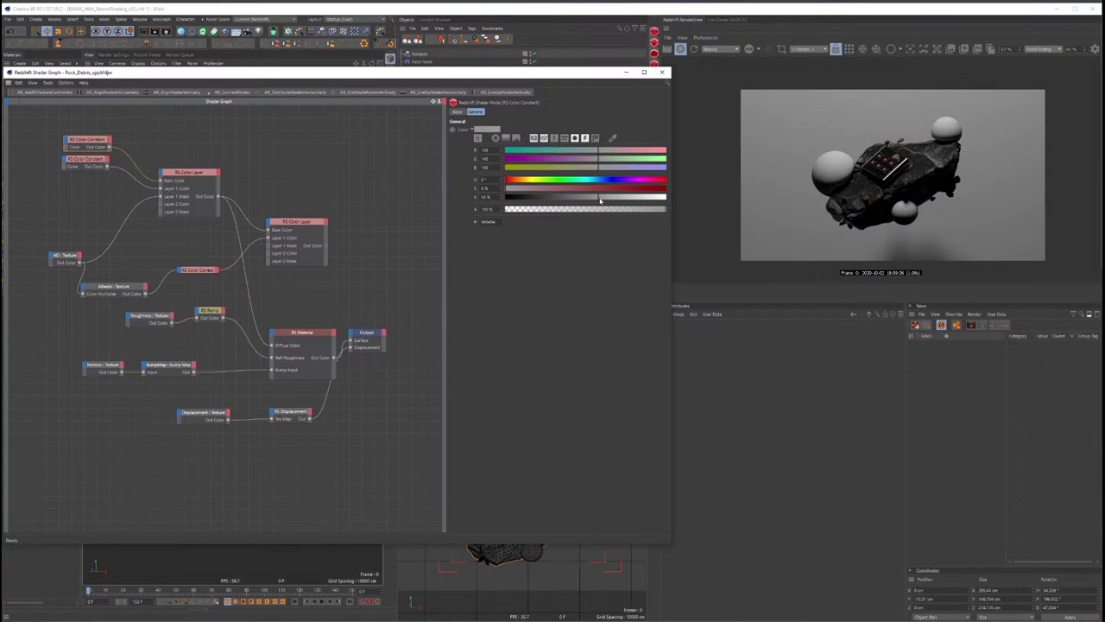
pyautogui.click(627, 71)
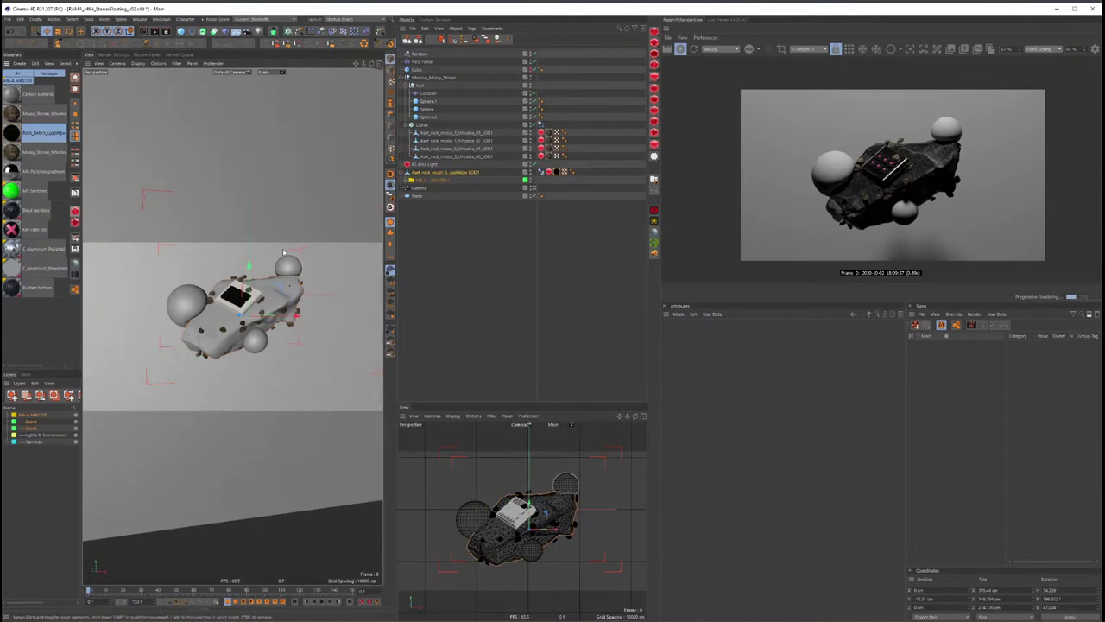
# Step: Select the RS Area Light and view the scene through it
pyautogui.click(265, 329)
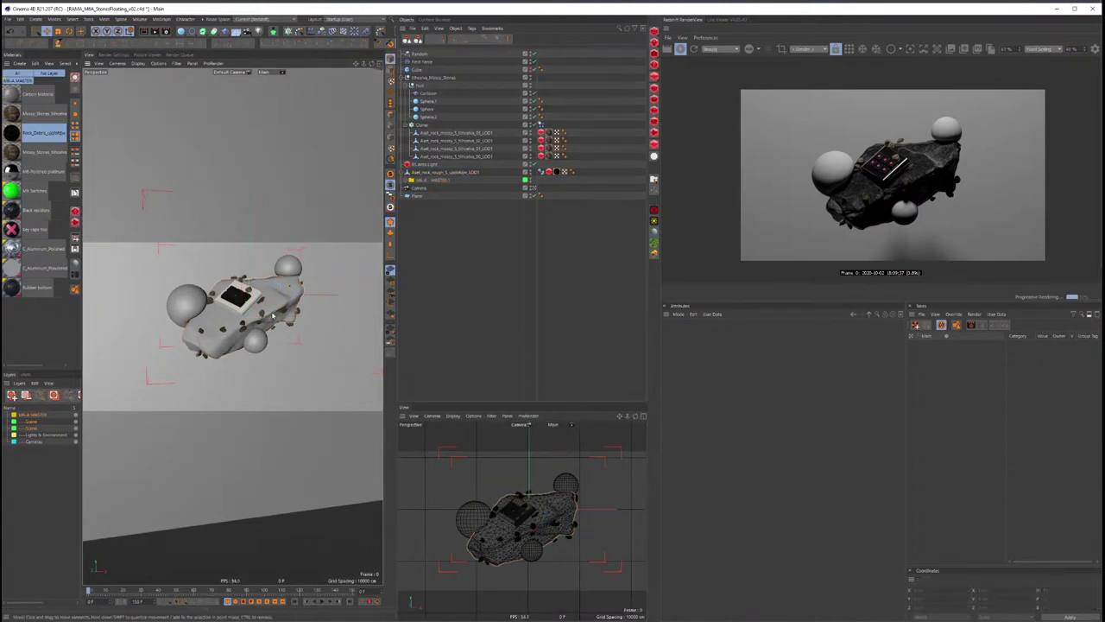
pyautogui.scroll(-10, 272, 317)
pyautogui.keyDown('alt'); pyautogui.moveTo(172, 331); pyautogui.dragTo(314, 378); pyautogui.keyUp('alt')
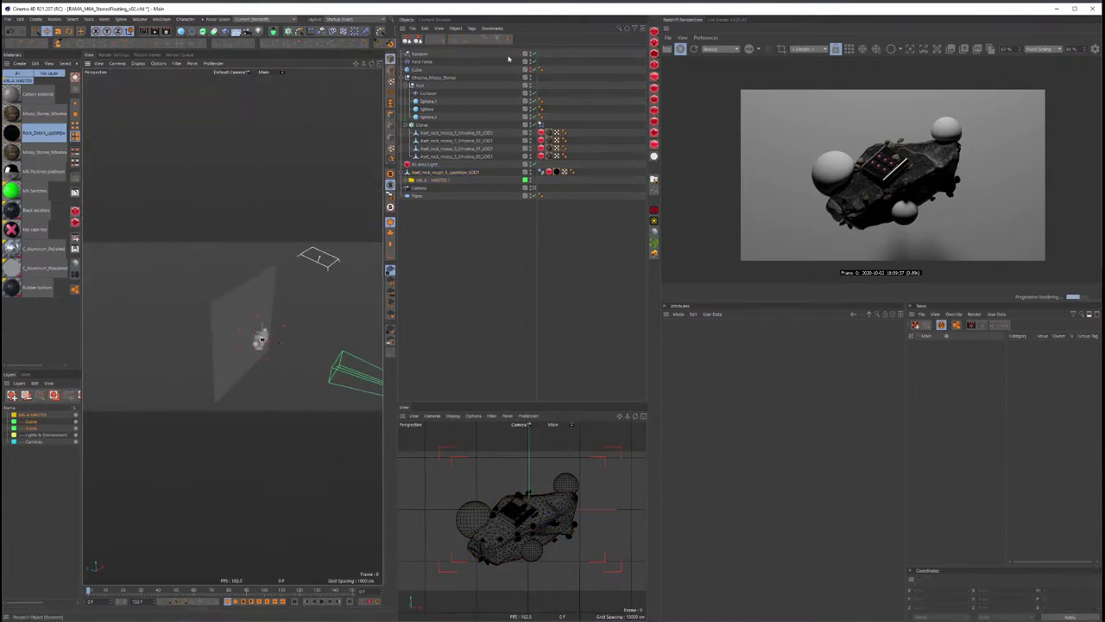
pyautogui.click(316, 255)
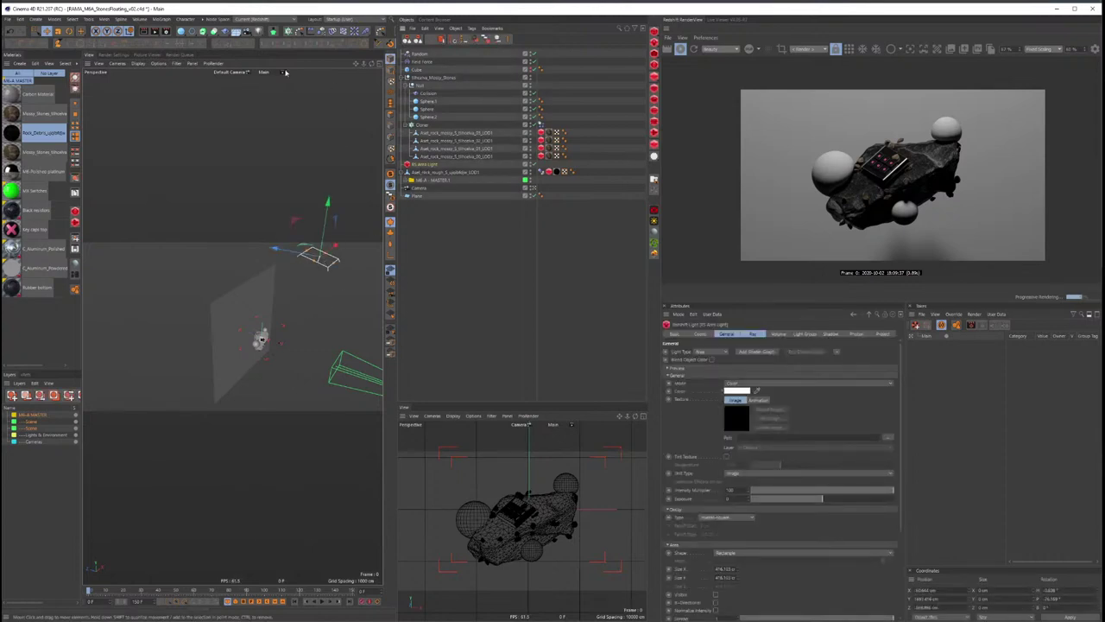
pyautogui.moveTo(389, 58); pyautogui.dragTo(493, 48)
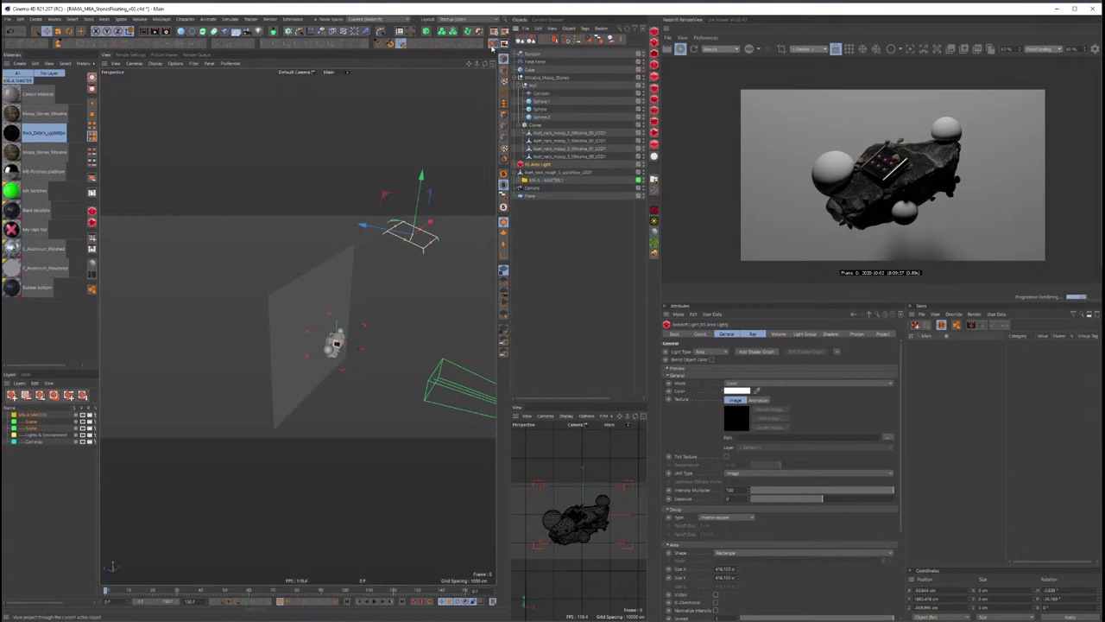
pyautogui.moveTo(264, 291)
pyautogui.keyDown('alt'); pyautogui.mouseDown()
pyautogui.moveTo(309, 338)
pyautogui.moveTo(313, 362)
pyautogui.mouseUp(); pyautogui.keyUp('alt')
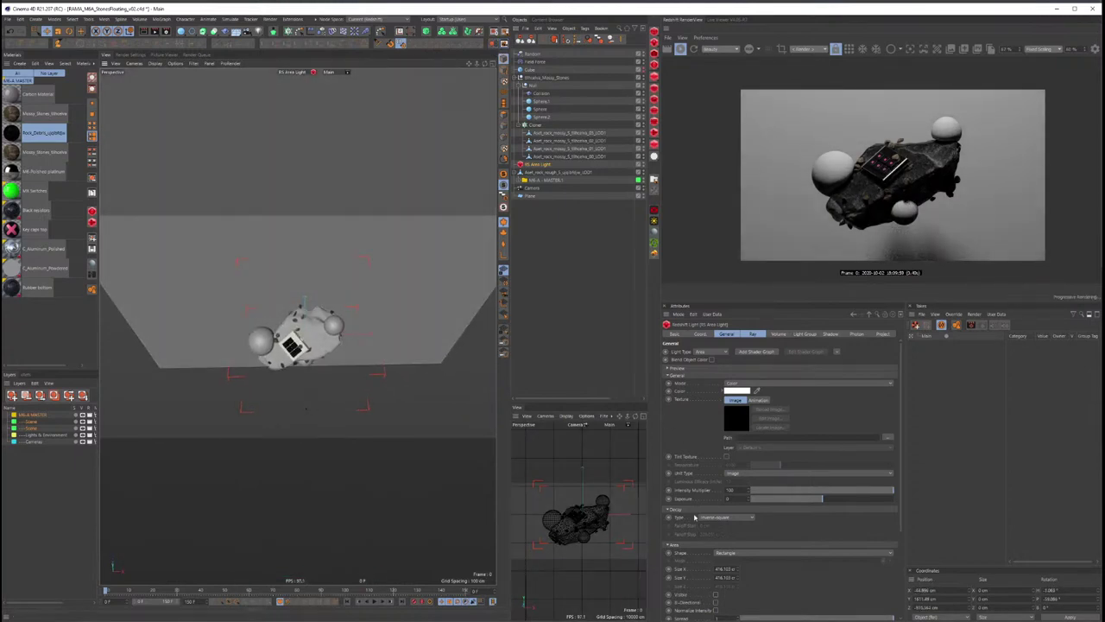
# Step: Set the area light's Size X to 300 and its intensity multiplier to about 23.78
pyautogui.click(726, 568)
pyautogui.write('300')
pyautogui.press('Tab')
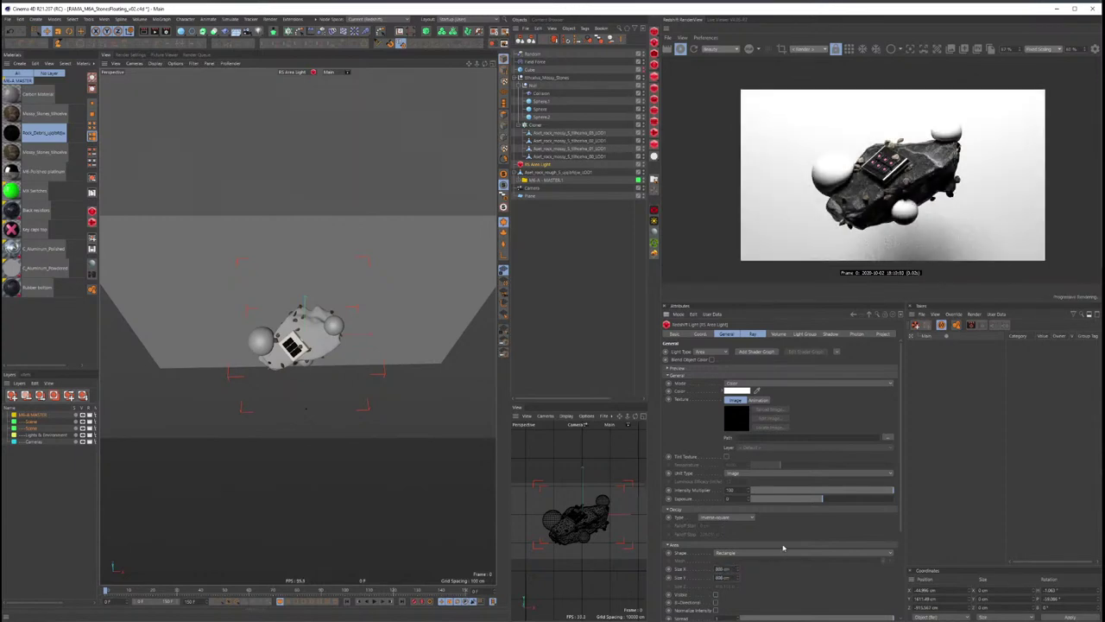
pyautogui.moveTo(883, 490); pyautogui.dragTo(779, 491)
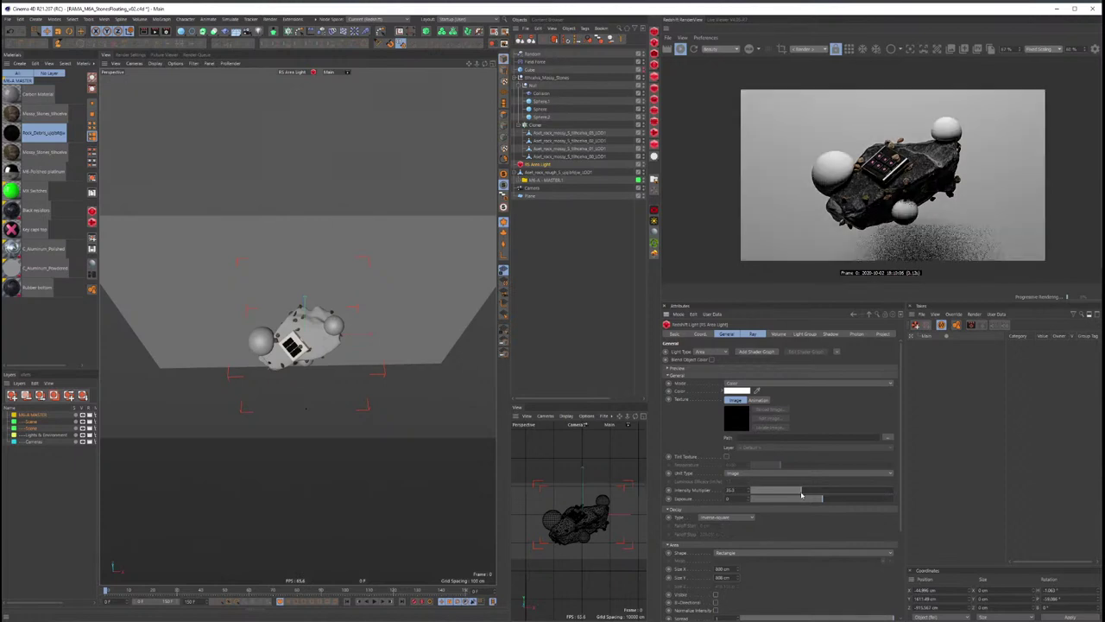
pyautogui.click(553, 19)
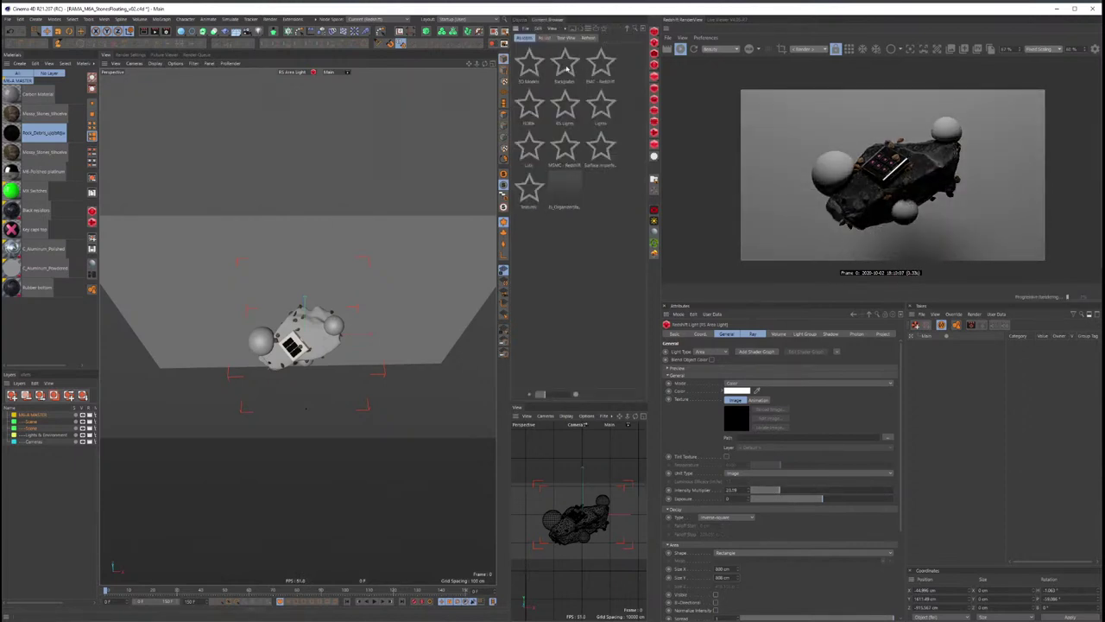
# Step: Browse the presets to the Lights softbox and tube light folder
pyautogui.doubleClick(529, 186)
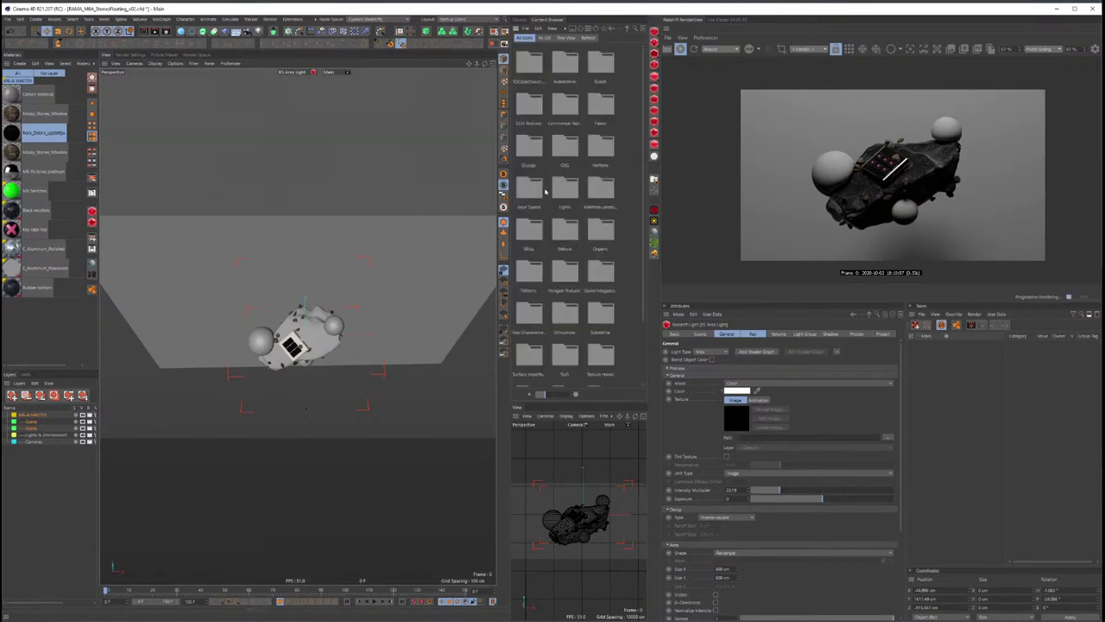
pyautogui.scroll(-1, 570, 195)
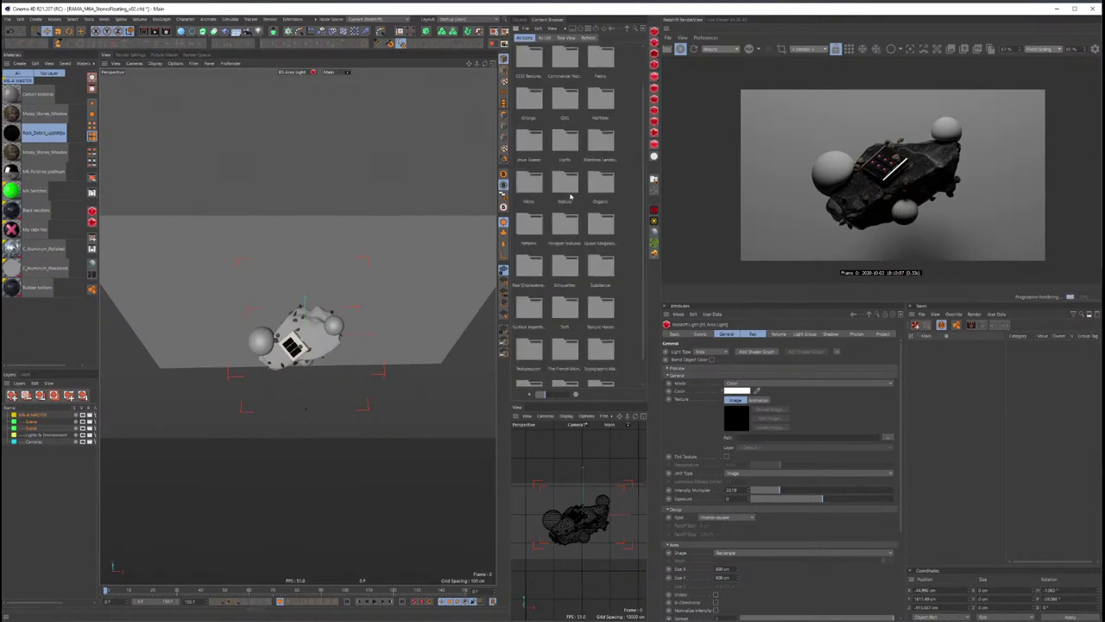
pyautogui.doubleClick(564, 144)
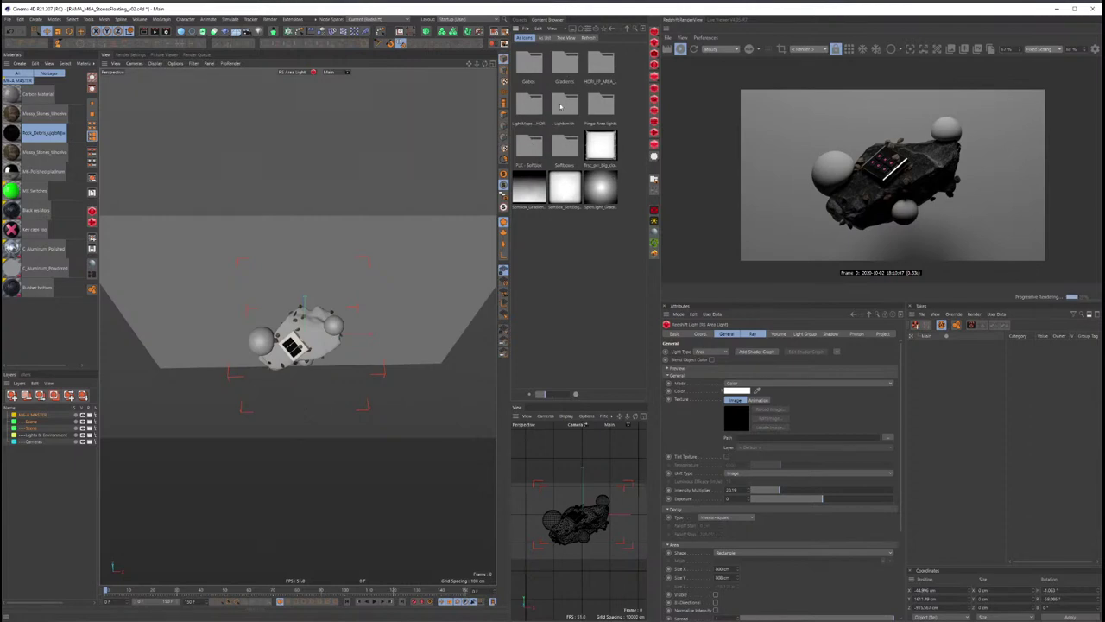
pyautogui.doubleClick(600, 106)
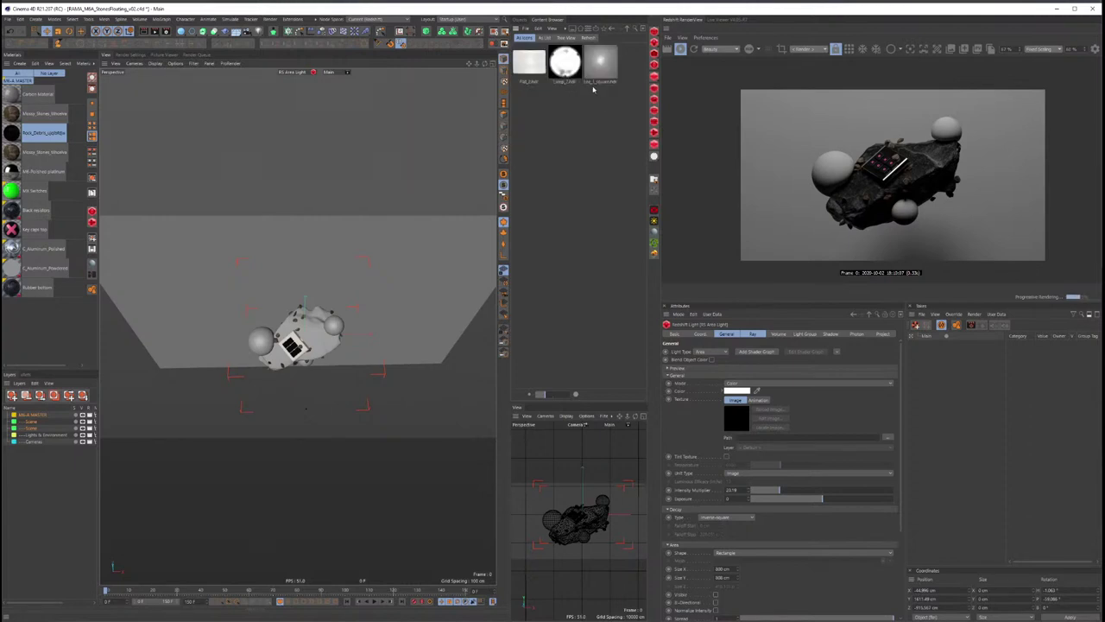
pyautogui.press('BackSpace')
pyautogui.doubleClick(568, 104)
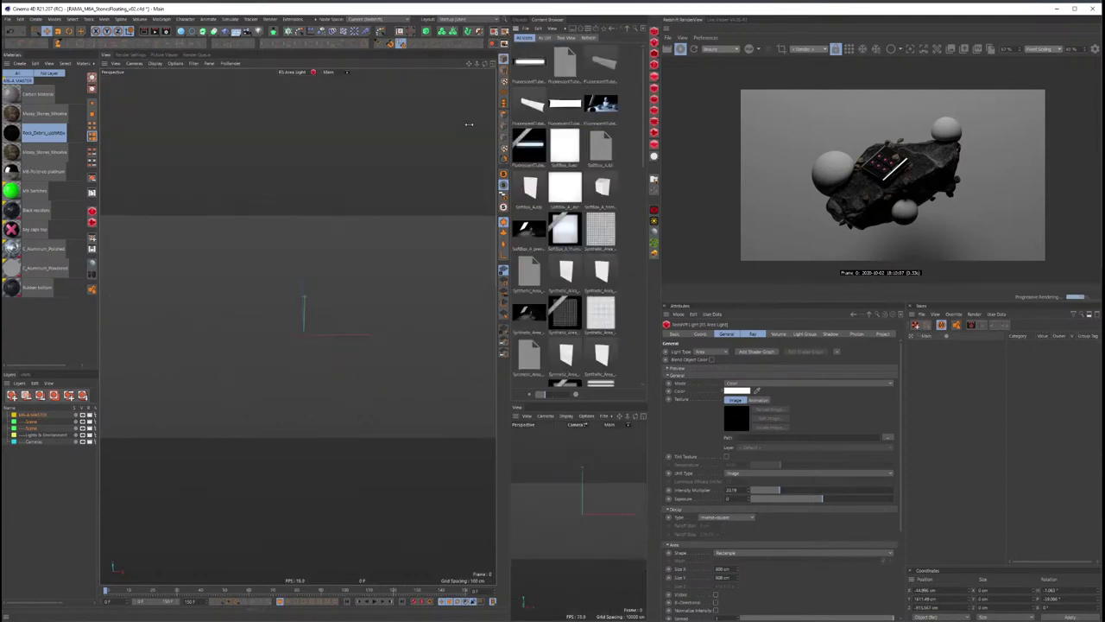
# Step: Enlarge the preset panel and drag Softbox_A.tex into the area light's Texture slot
pyautogui.moveTo(509, 120); pyautogui.dragTo(468, 259)
pyautogui.moveTo(517, 396); pyautogui.dragTo(526, 397)
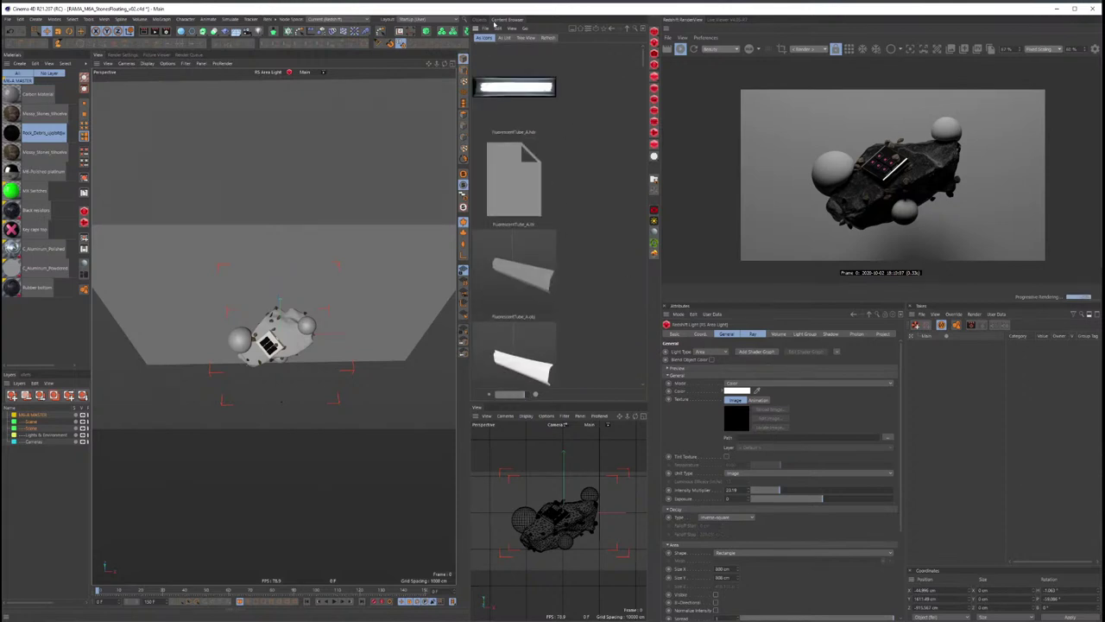
pyautogui.click(505, 39)
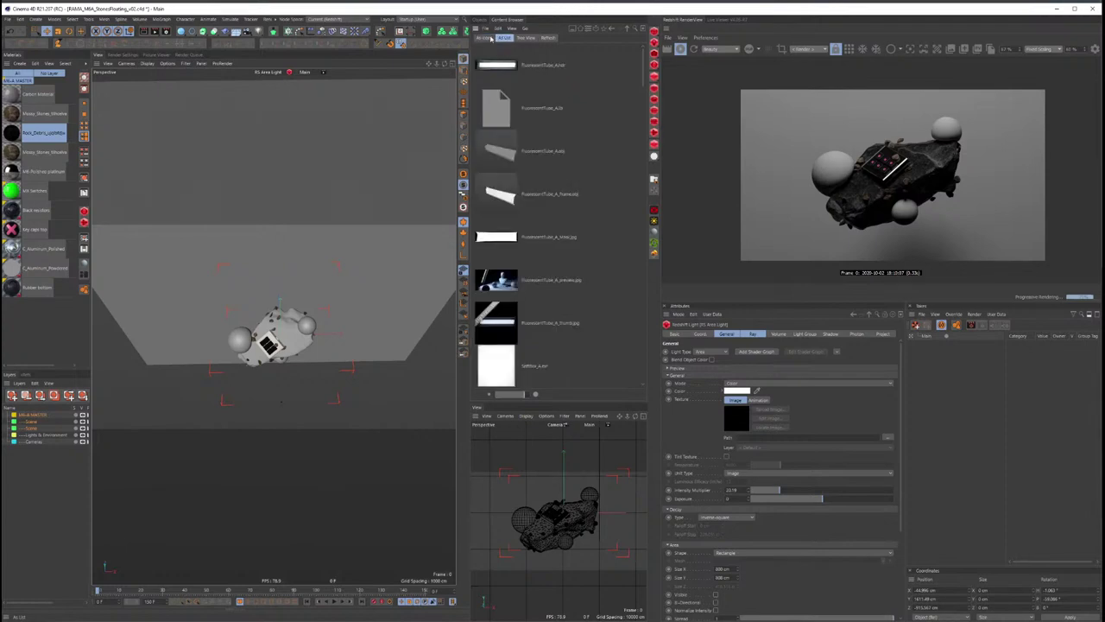
pyautogui.click(487, 38)
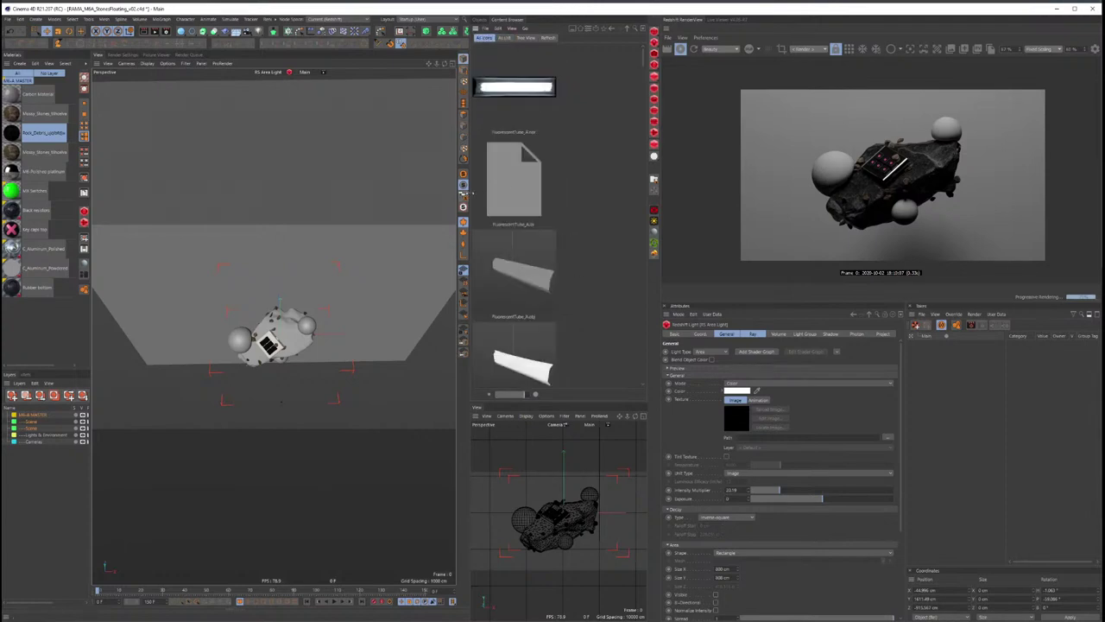
pyautogui.moveTo(468, 196); pyautogui.dragTo(410, 197)
pyautogui.moveTo(655, 157); pyautogui.dragTo(777, 156)
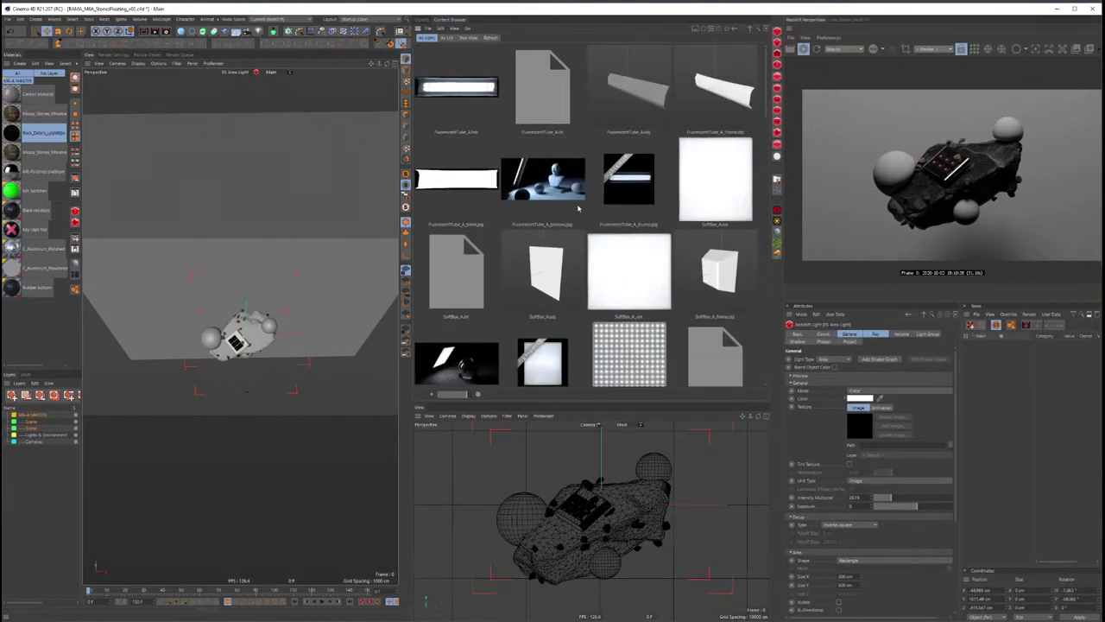
pyautogui.scroll(-1, 585, 238)
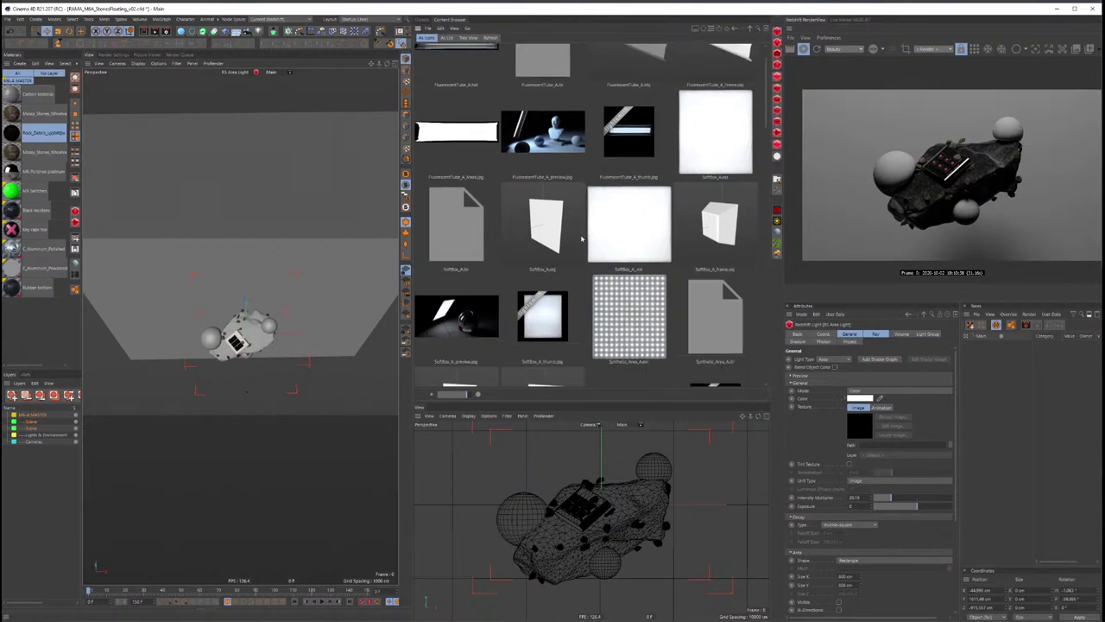
pyautogui.scroll(-1, 582, 238)
pyautogui.scroll(-2, 582, 238)
pyautogui.scroll(3, 605, 225)
pyautogui.moveTo(627, 221); pyautogui.dragTo(836, 426)
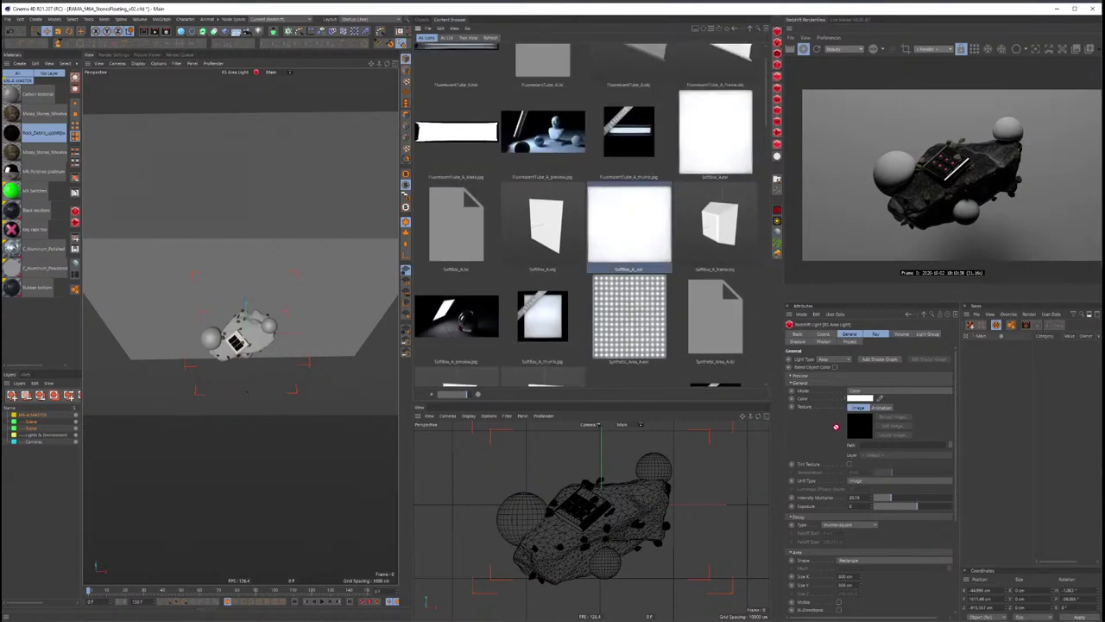
# Step: Widen the viewport, raise the area light's intensity multiplier, and switch to Quixel Bridge
pyautogui.click(421, 19)
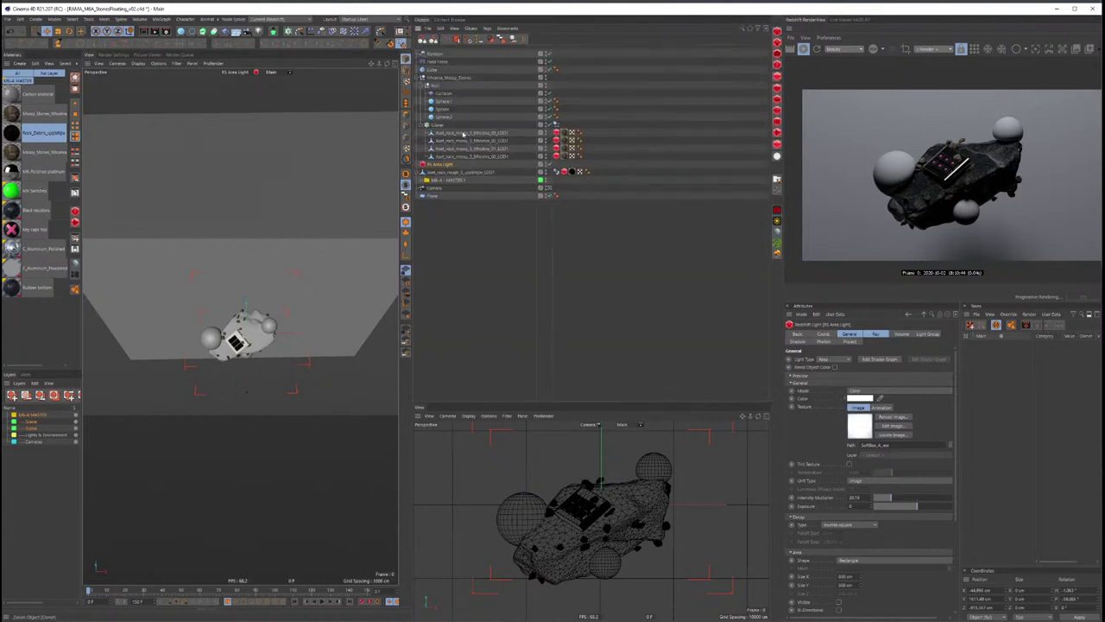
pyautogui.moveTo(409, 145); pyautogui.dragTo(604, 147)
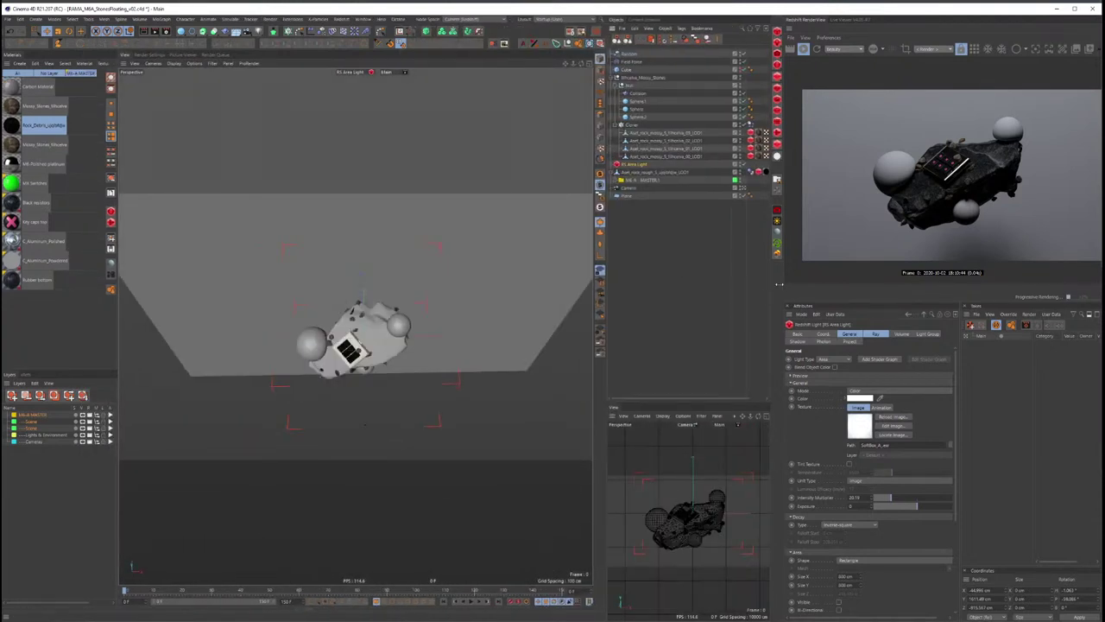
pyautogui.moveTo(779, 285); pyautogui.dragTo(754, 285)
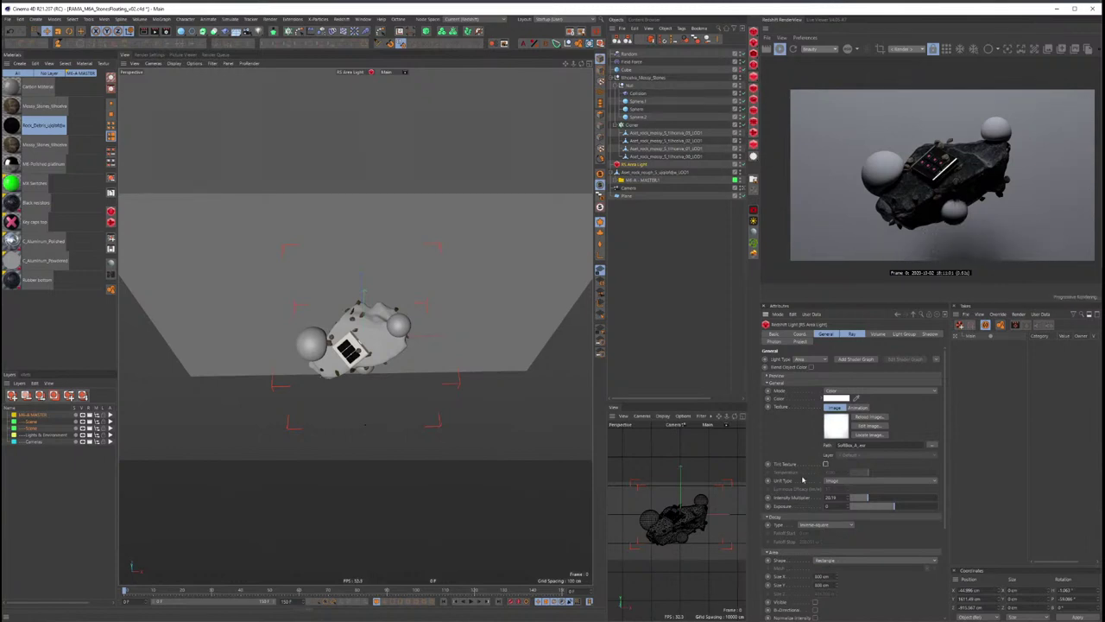
pyautogui.moveTo(865, 498); pyautogui.dragTo(885, 501)
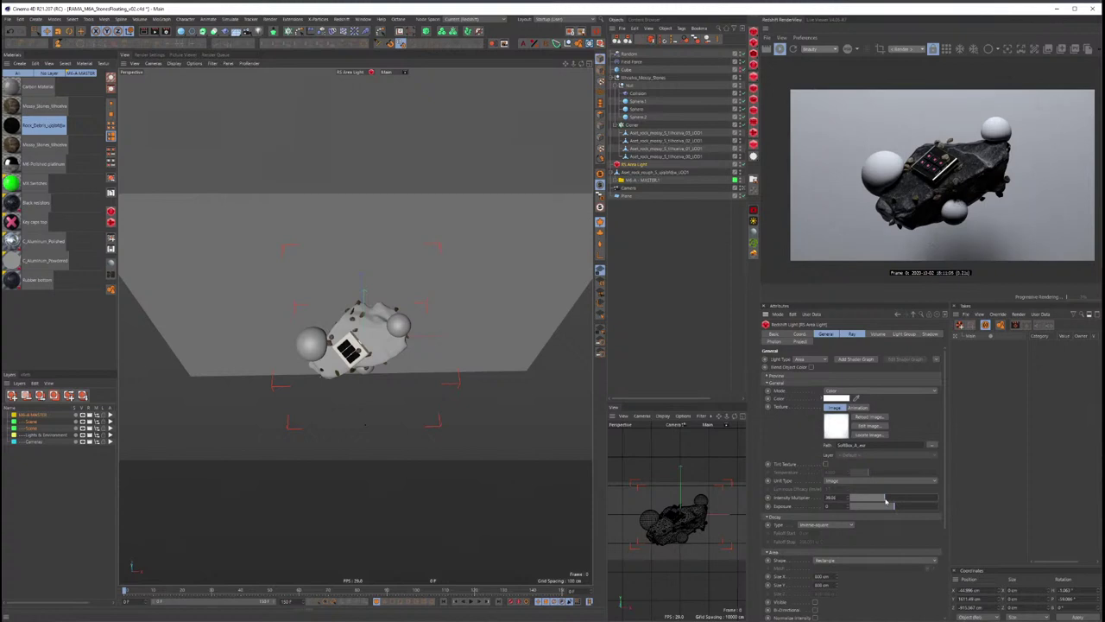
pyautogui.moveTo(449, 264)
pyautogui.keyDown('alt'); pyautogui.mouseDown(button='middle')
pyautogui.moveTo(322, 331)
pyautogui.moveTo(245, 337)
pyautogui.moveTo(355, 326)
pyautogui.moveTo(328, 329)
pyautogui.mouseUp(button='middle'); pyautogui.keyUp('alt')
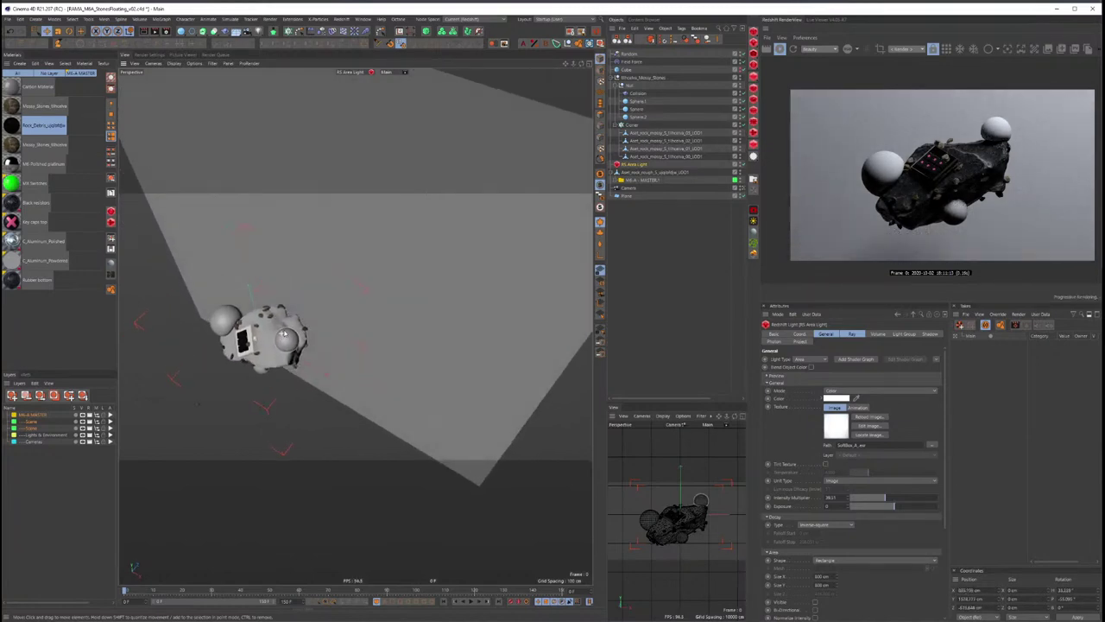
pyautogui.hotkey('alt', 'Tab')
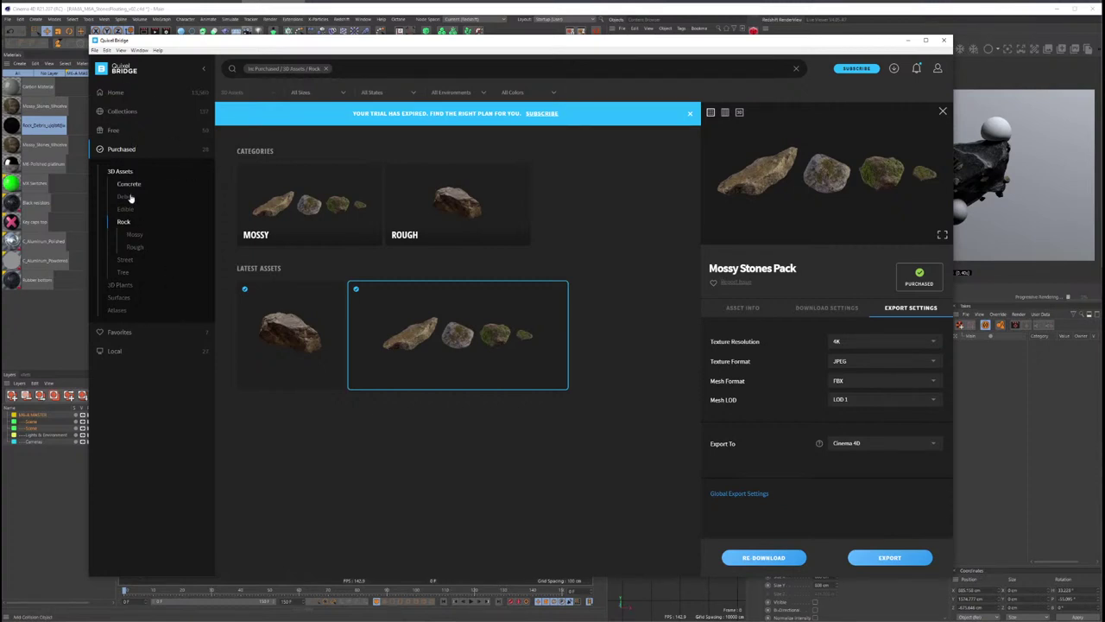
# Step: Open the Concrete Wall surface from Bridge's purchased surfaces, then minimise Bridge
pyautogui.click(131, 298)
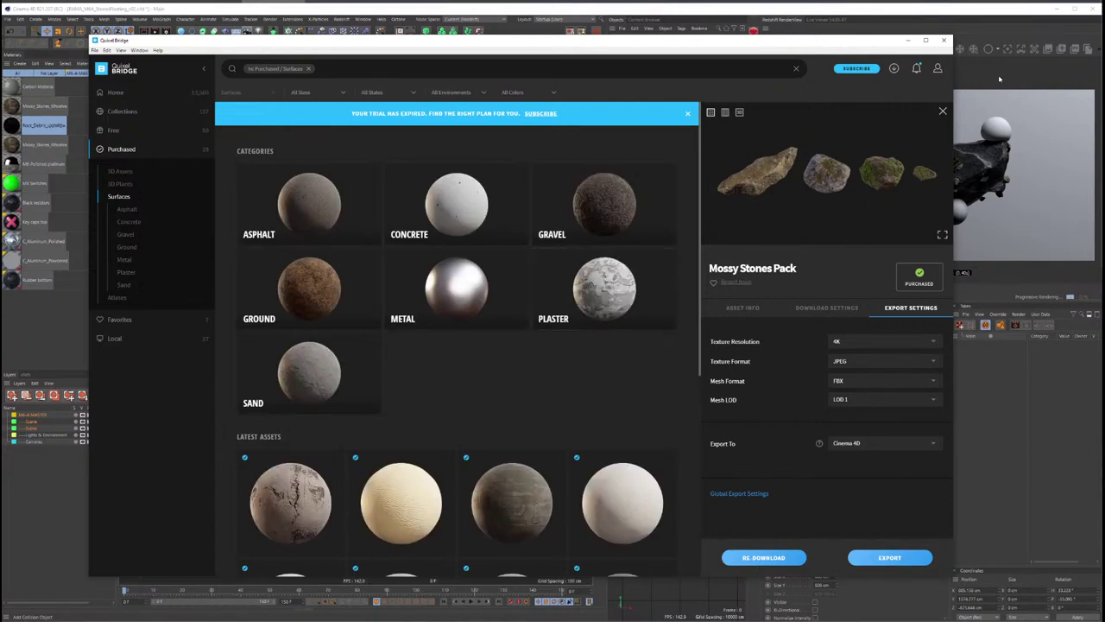
pyautogui.click(942, 110)
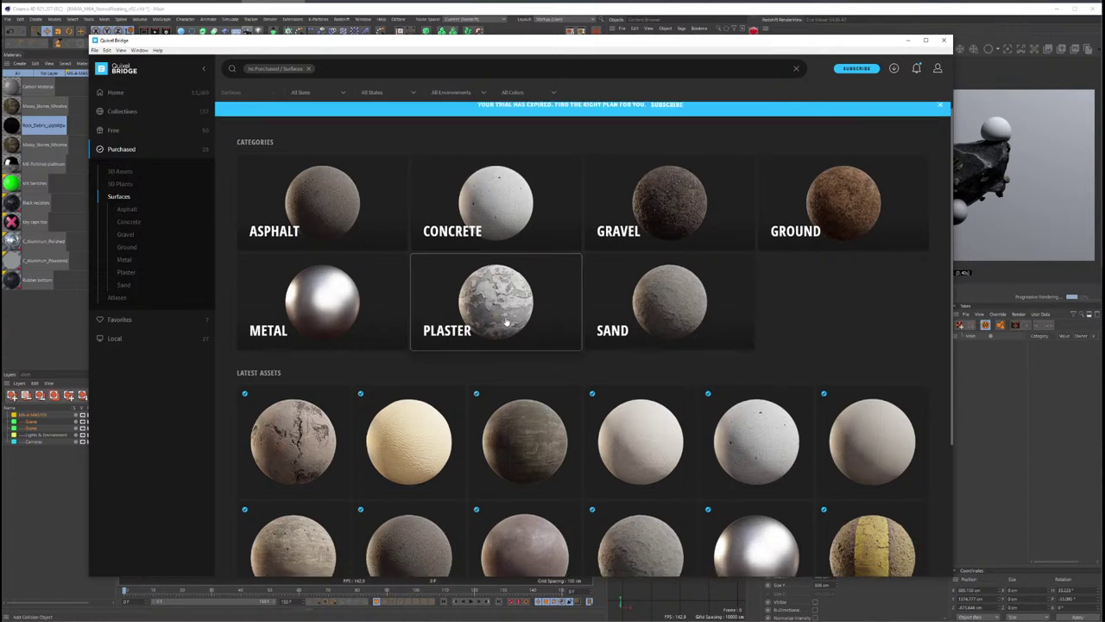
pyautogui.scroll(-2, 506, 322)
pyautogui.scroll(-1, 506, 322)
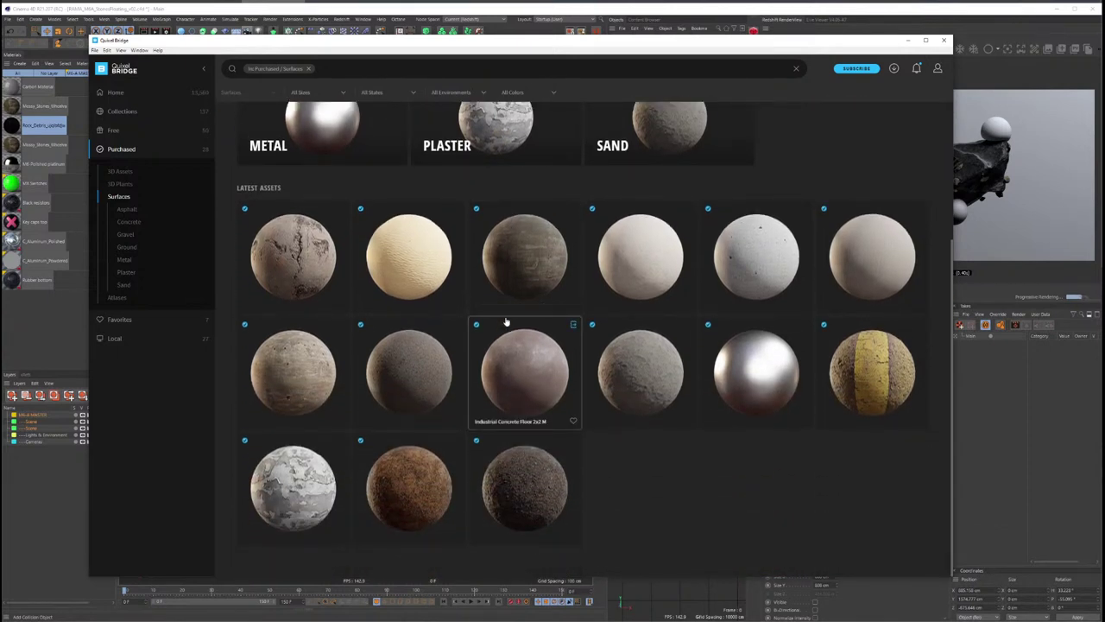
pyautogui.scroll(1, 506, 322)
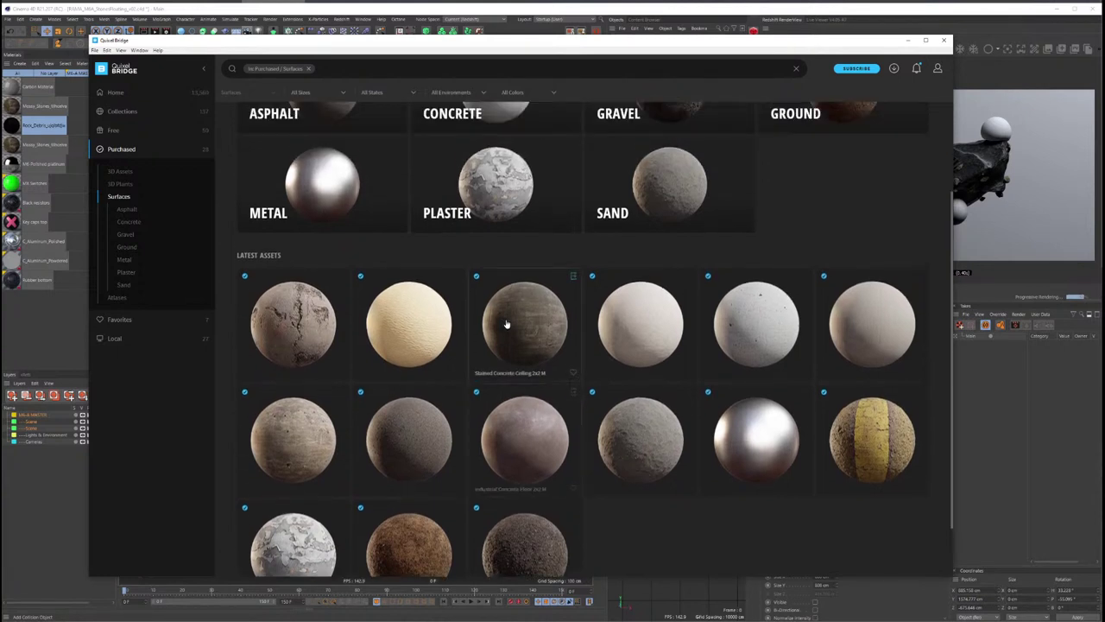
pyautogui.scroll(-1, 506, 322)
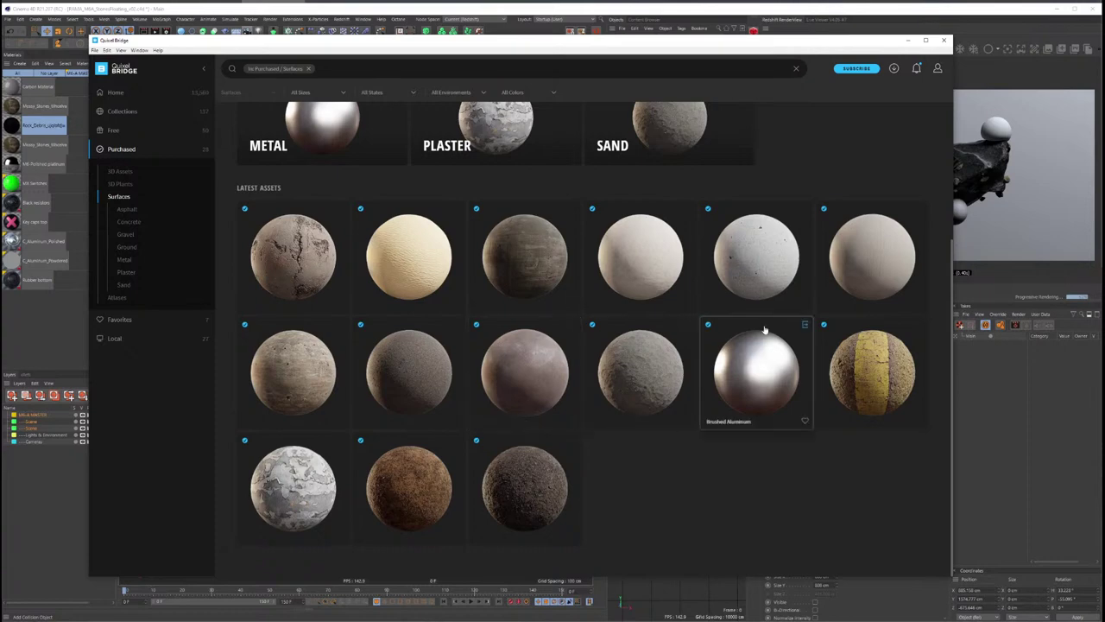
pyautogui.click(783, 269)
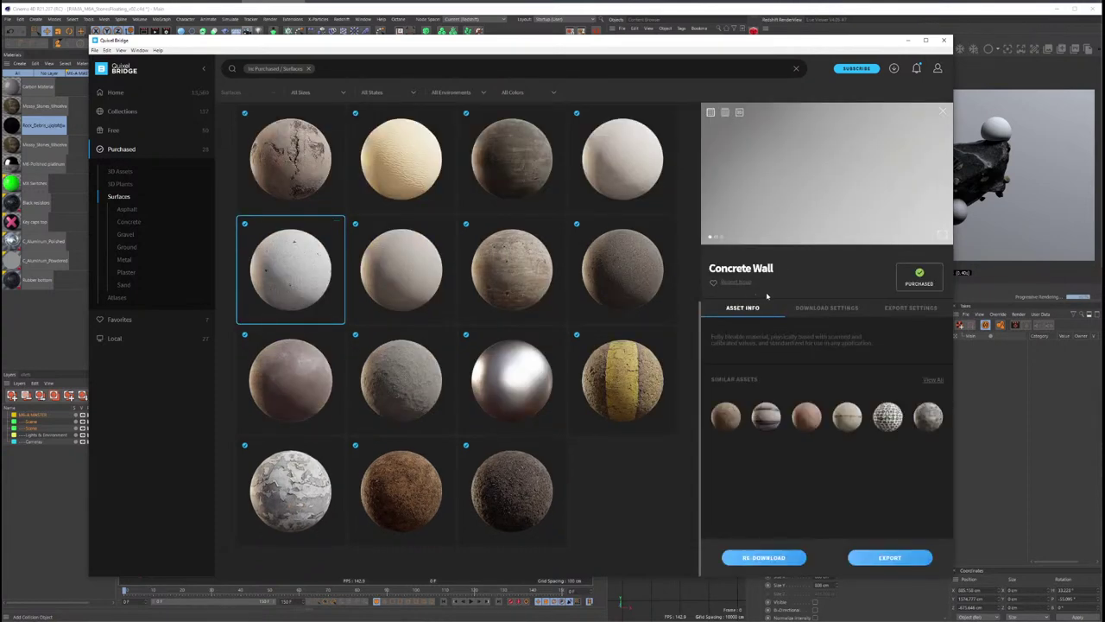
pyautogui.click(889, 558)
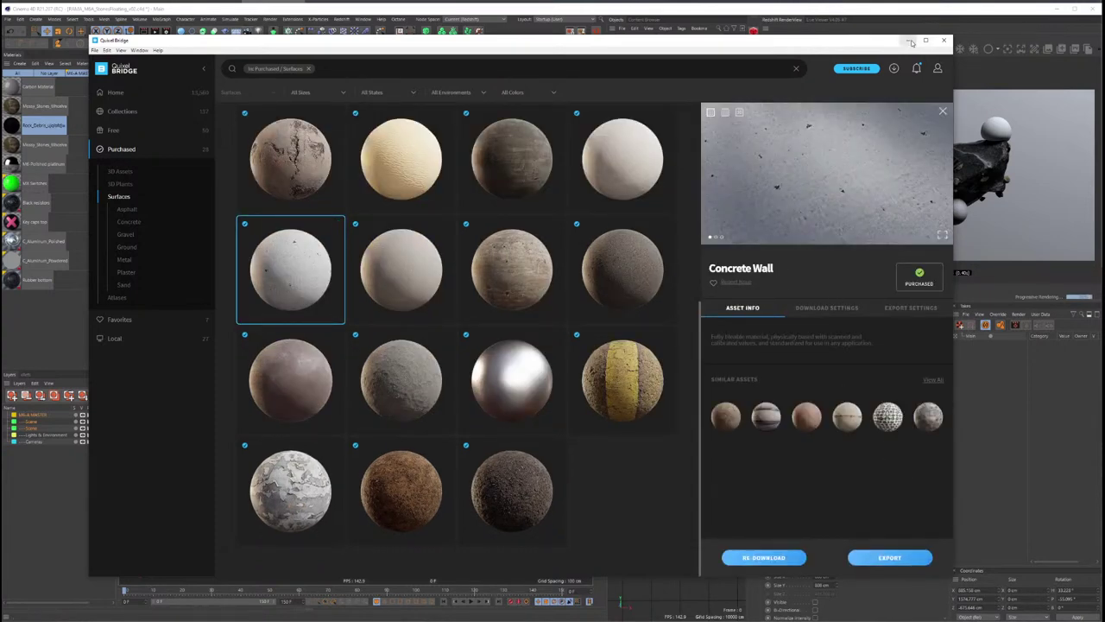
pyautogui.click(908, 40)
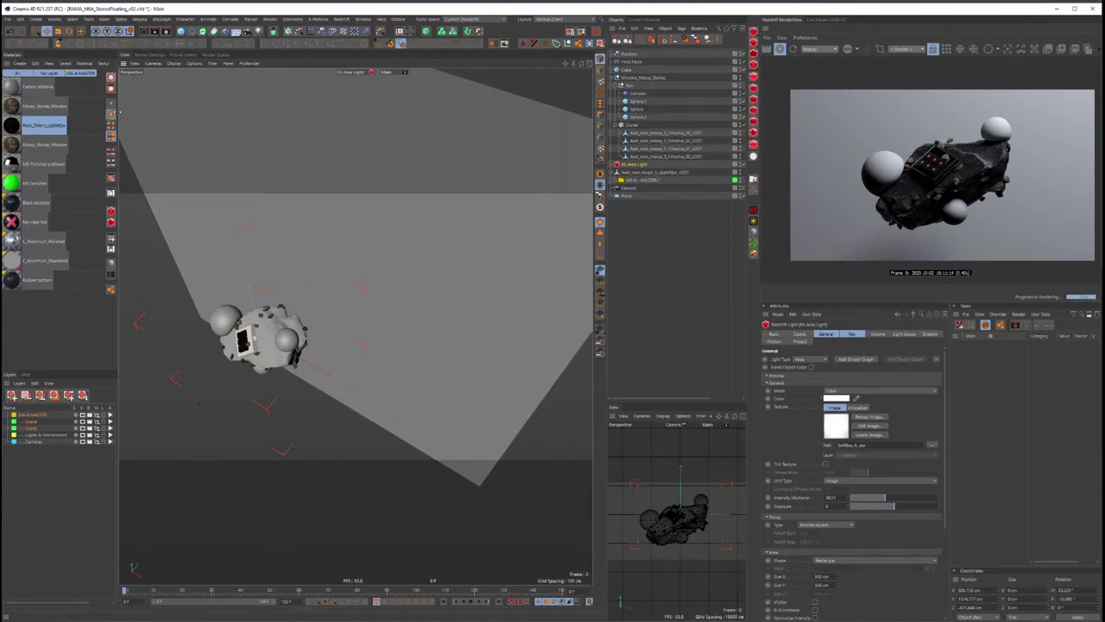
# Step: Back in Bridge, confirm Concrete Wall's 4K JPEG Cinema 4D export settings and export it
pyautogui.click(42, 105)
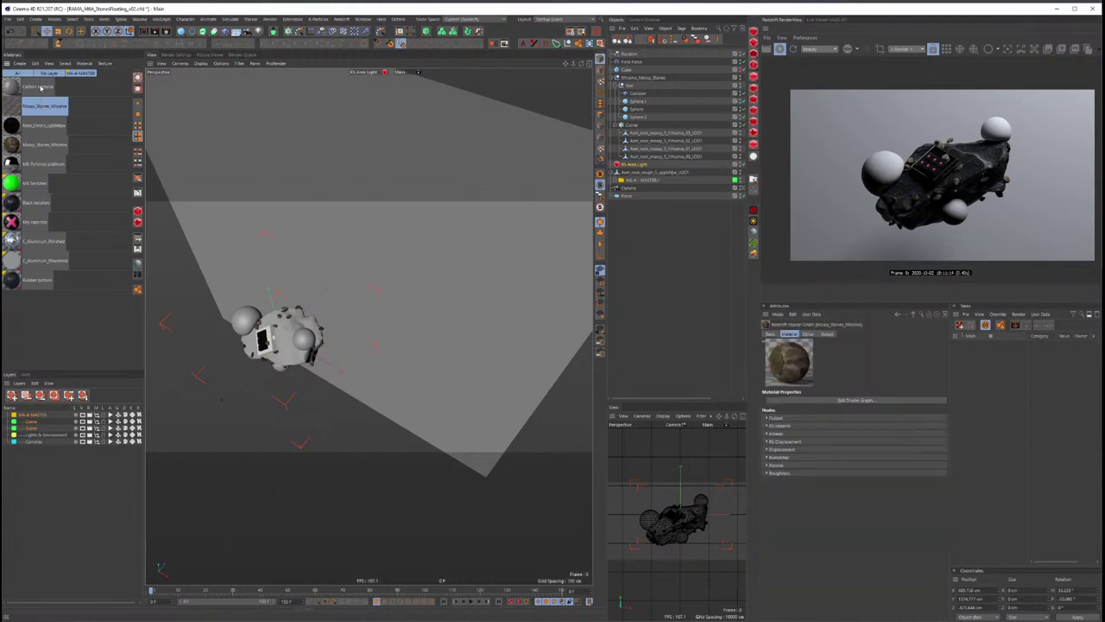
pyautogui.click(39, 87)
pyautogui.hotkey('alt', 'Tab')
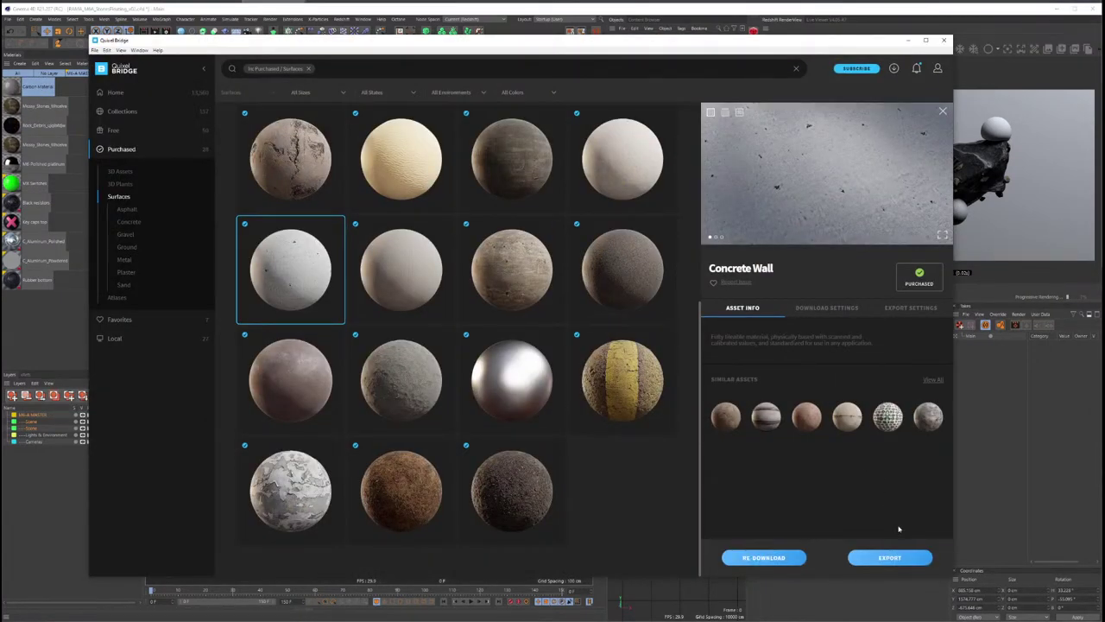
pyautogui.click(820, 313)
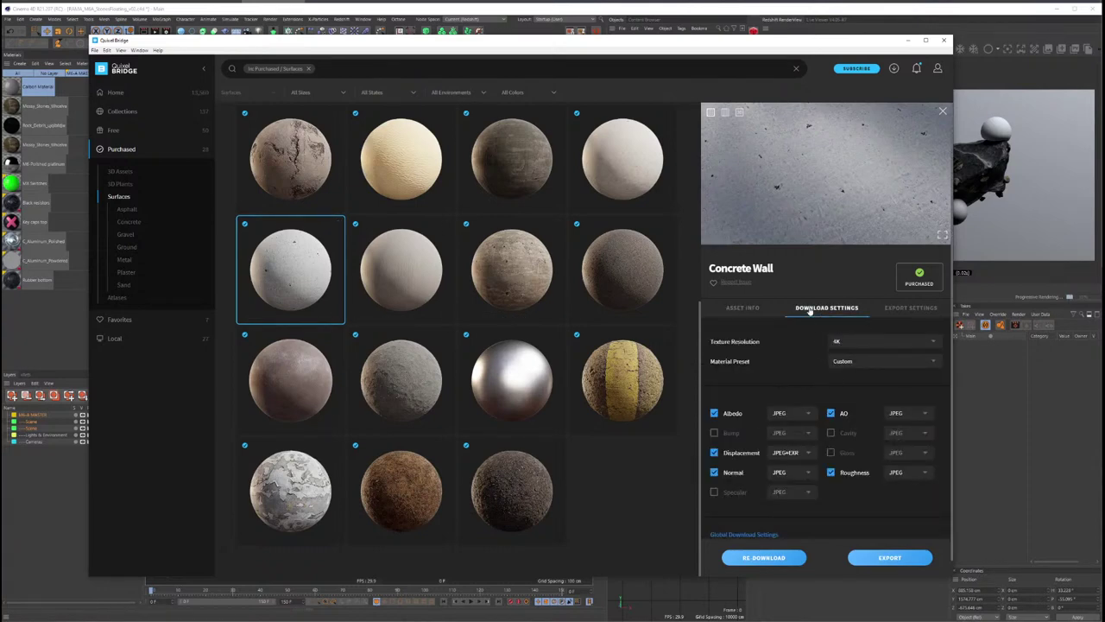
pyautogui.click(911, 308)
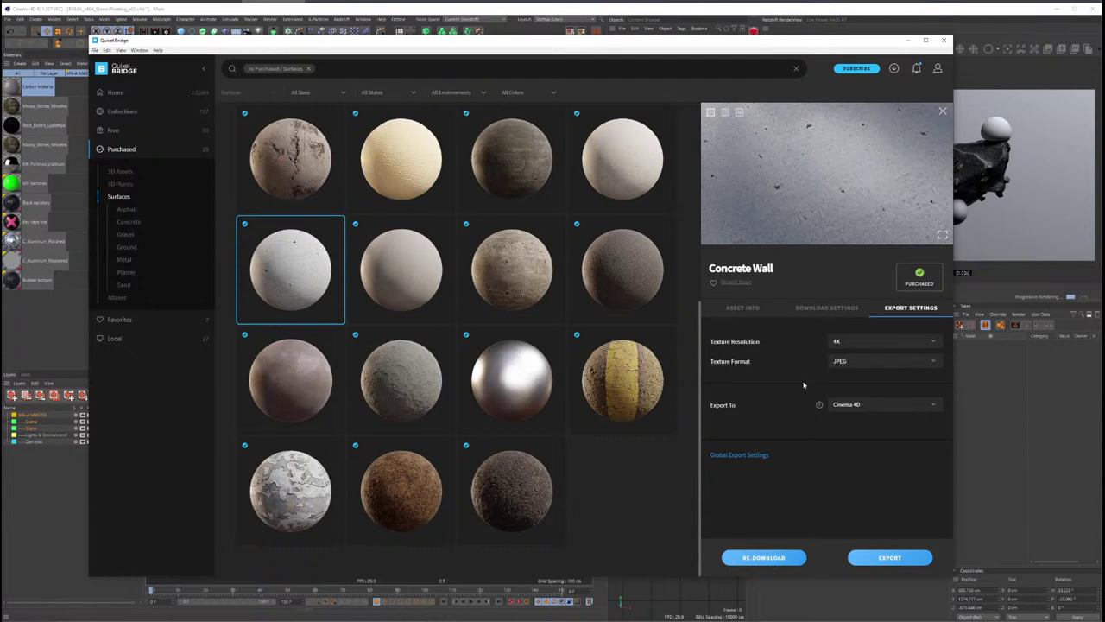
pyautogui.click(895, 558)
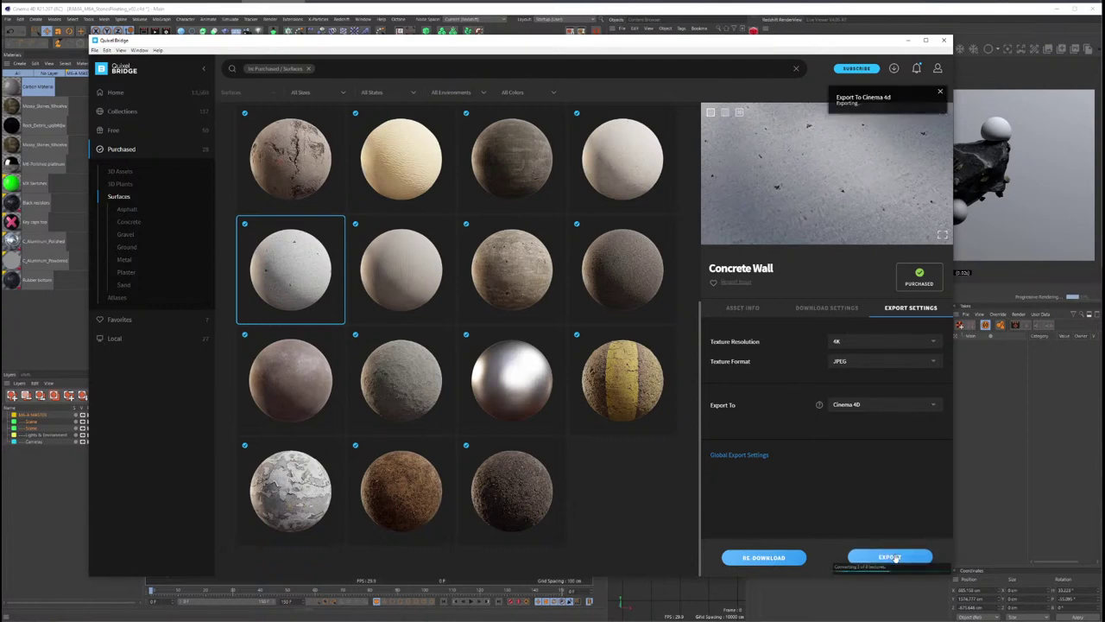
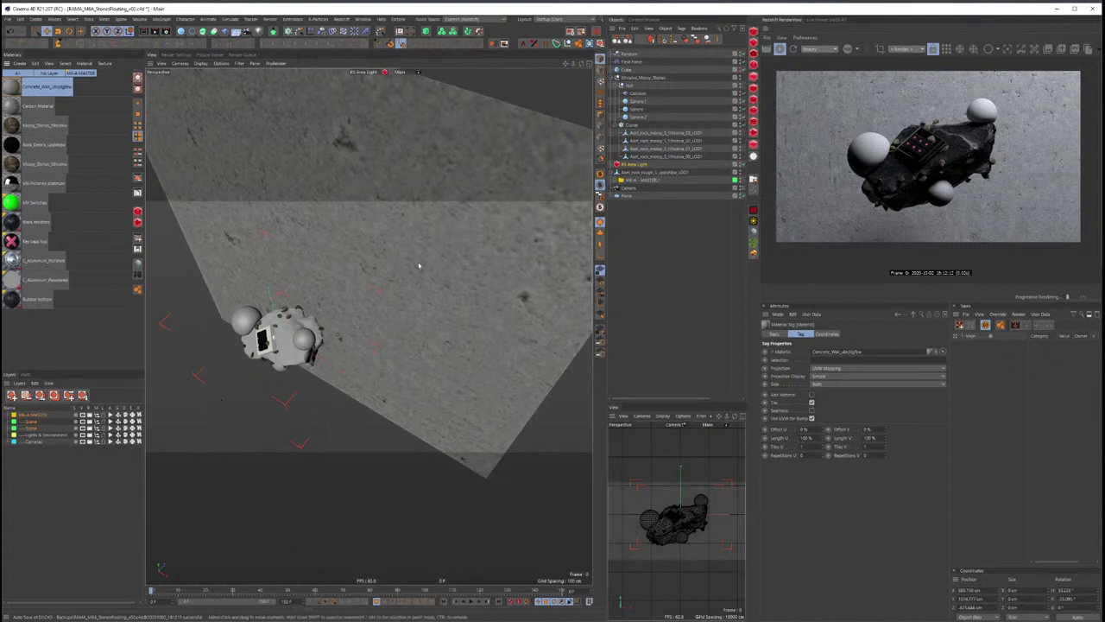
# Step: Return to the default camera, then shrink the backdrop plane to about half size and reposition it
pyautogui.hotkey('ctrl', 'shift', 'z')
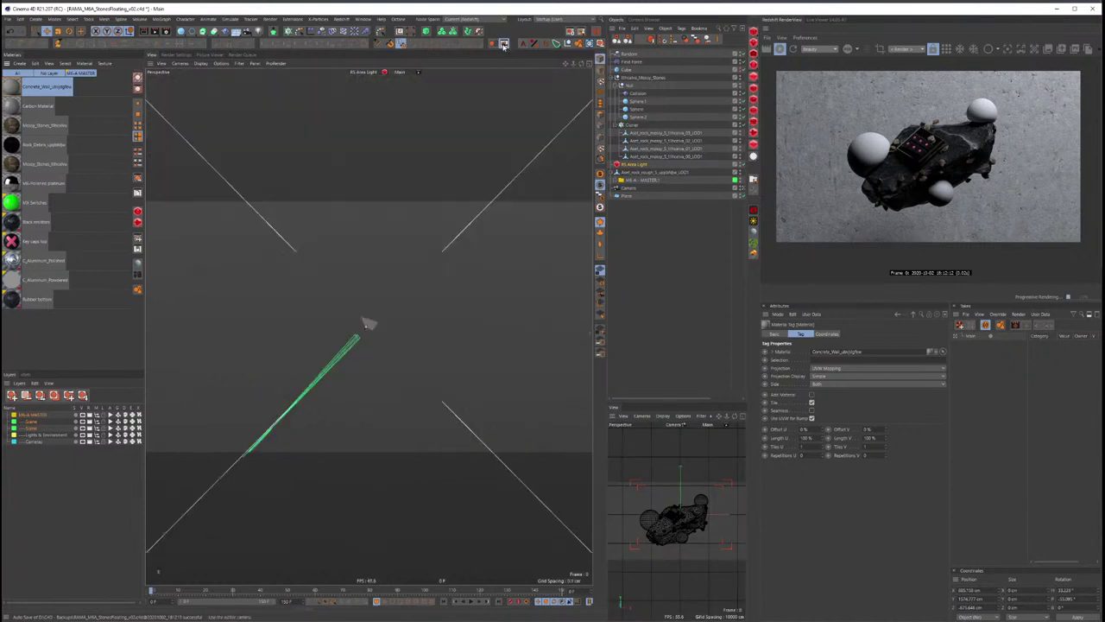
pyautogui.hotkey('ctrl', 'shift', 'z')
pyautogui.hotkey('ctrl', 'shift', 'z')
pyautogui.hotkey('ctrl', 'shift', 'z')
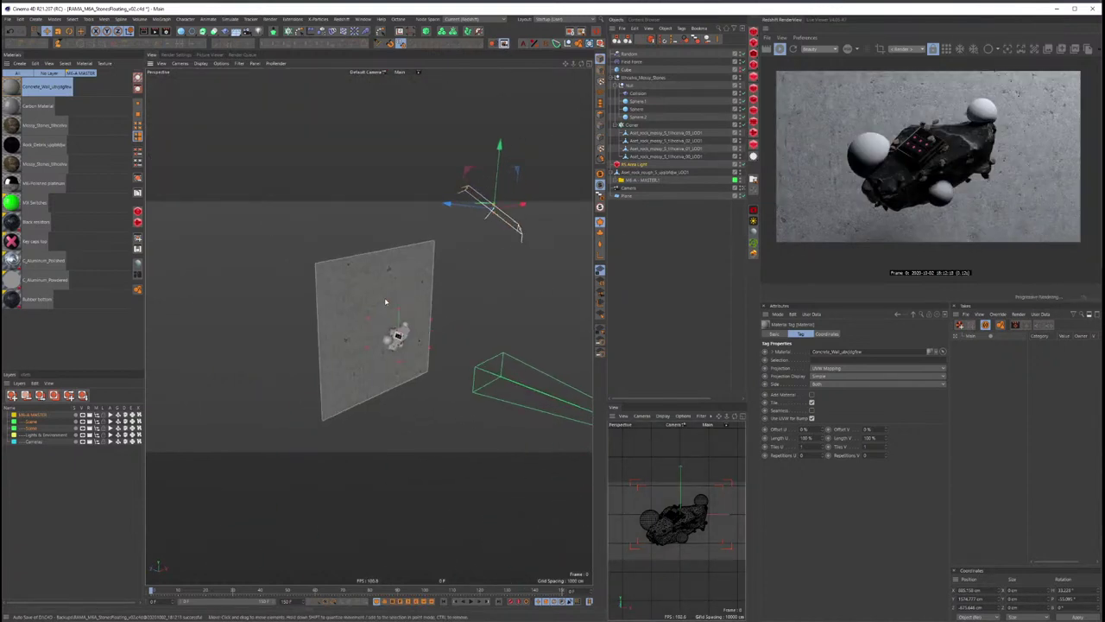
pyautogui.click(386, 299)
pyautogui.press('t')
pyautogui.moveTo(487, 289)
pyautogui.mouseDown()
pyautogui.moveTo(367, 348)
pyautogui.moveTo(383, 346)
pyautogui.mouseUp()
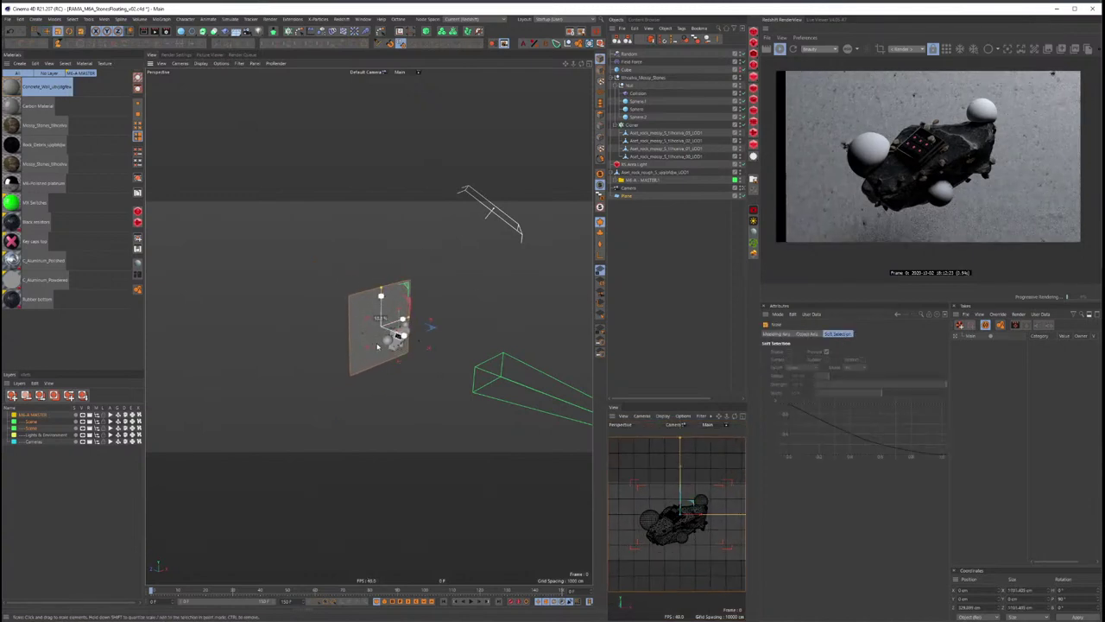
pyautogui.press('e')
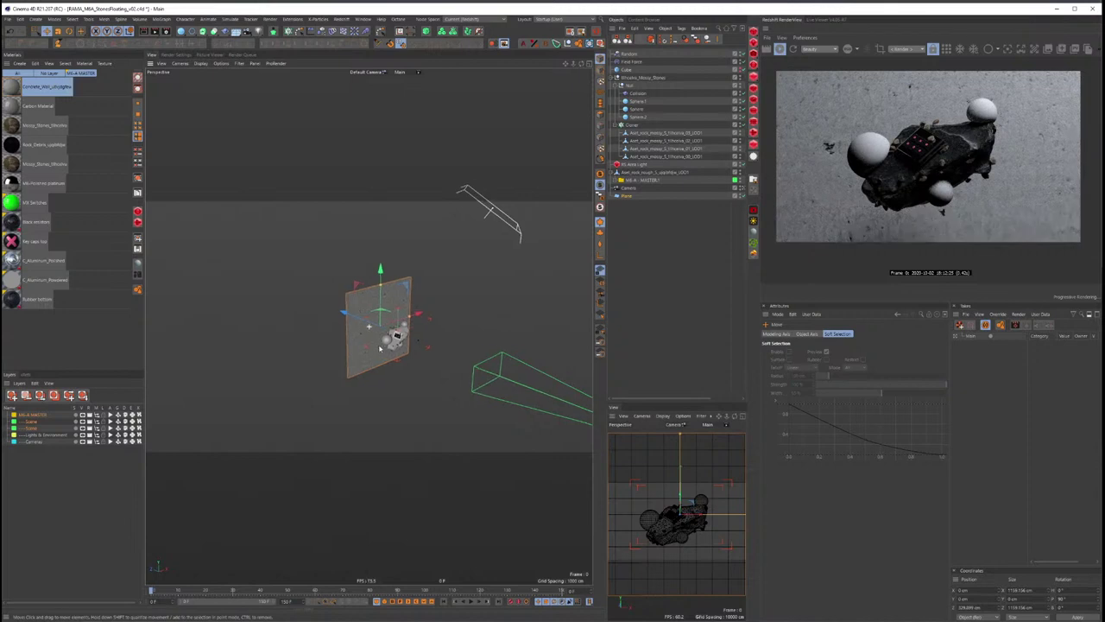
pyautogui.keyDown('alt'); pyautogui.moveTo(383, 346); pyautogui.dragTo(357, 346, button='middle'); pyautogui.keyUp('alt')
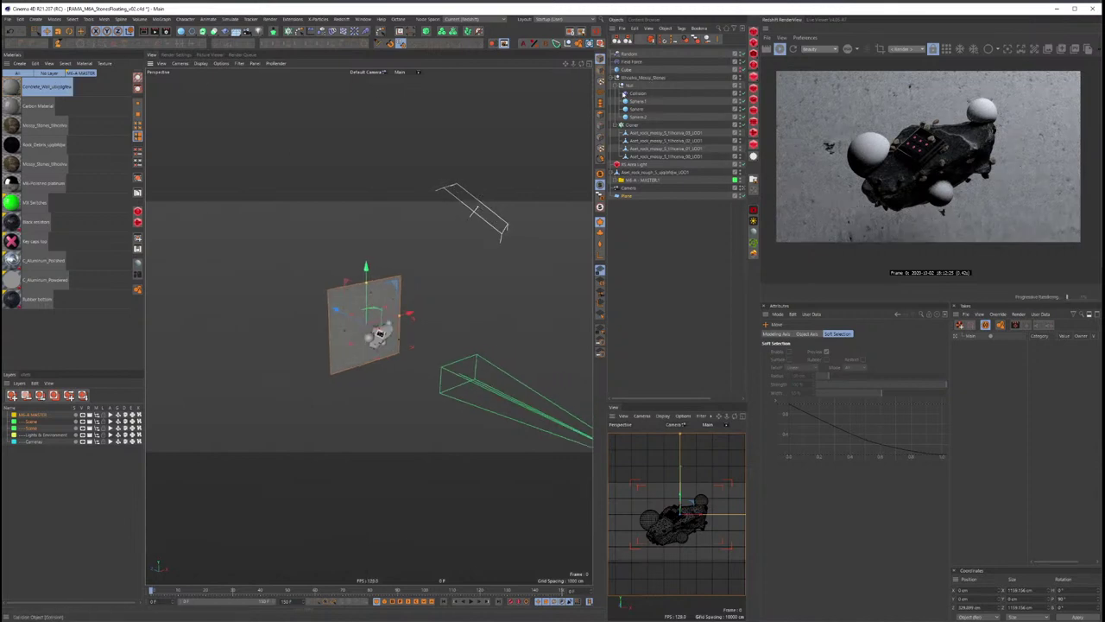
# Step: Set the concrete material tag's tiling length to 80 % and open the material's shader graph
pyautogui.moveTo(606, 141); pyautogui.dragTo(550, 140)
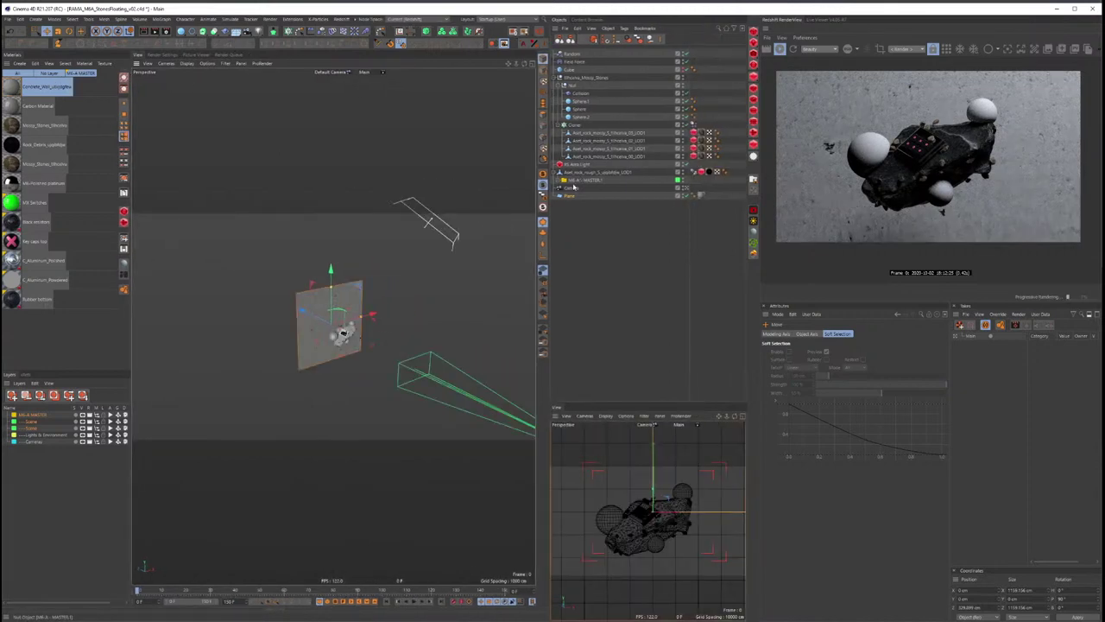
pyautogui.click(701, 195)
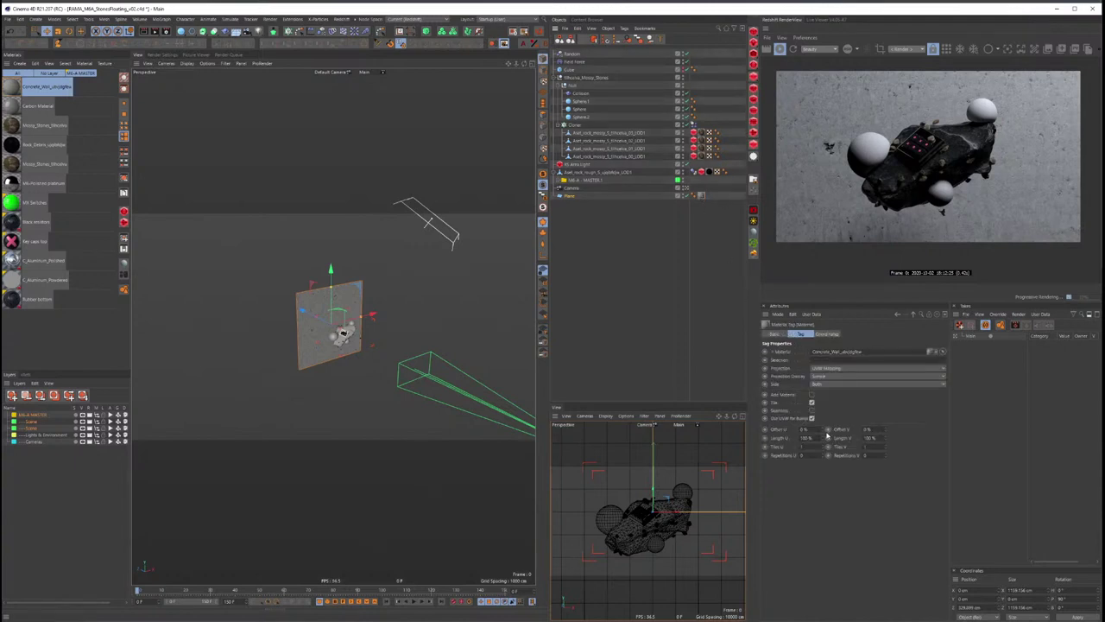
pyautogui.click(806, 438)
pyautogui.write('30')
pyautogui.press('Return')
pyautogui.click(806, 438)
pyautogui.write('40')
pyautogui.press('Return')
pyautogui.moveTo(302, 312); pyautogui.dragTo(298, 311)
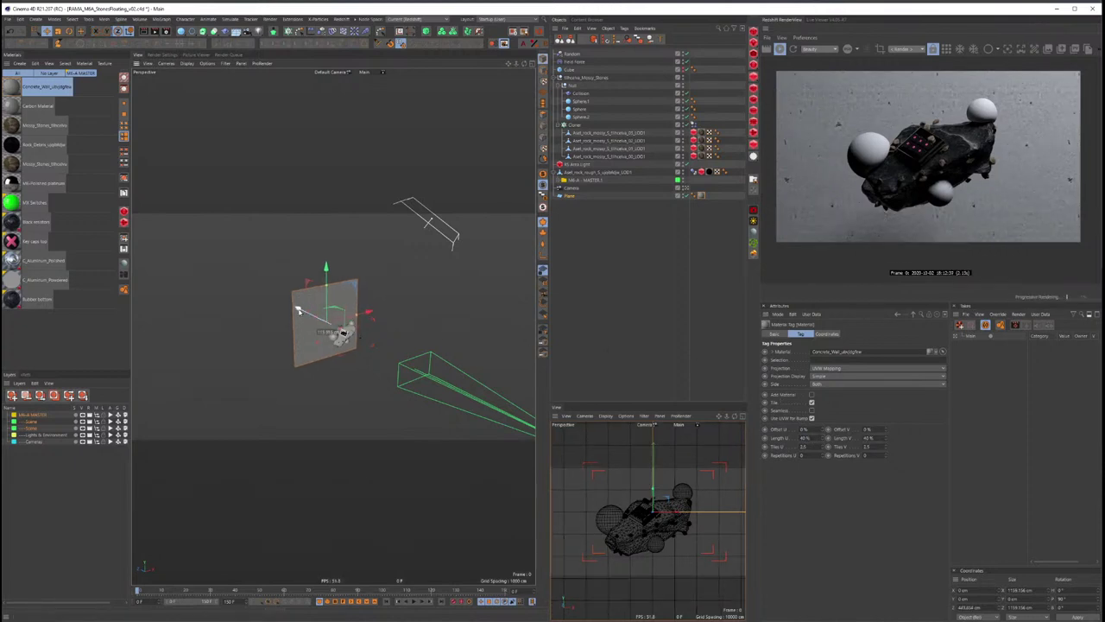
pyautogui.doubleClick(804, 438)
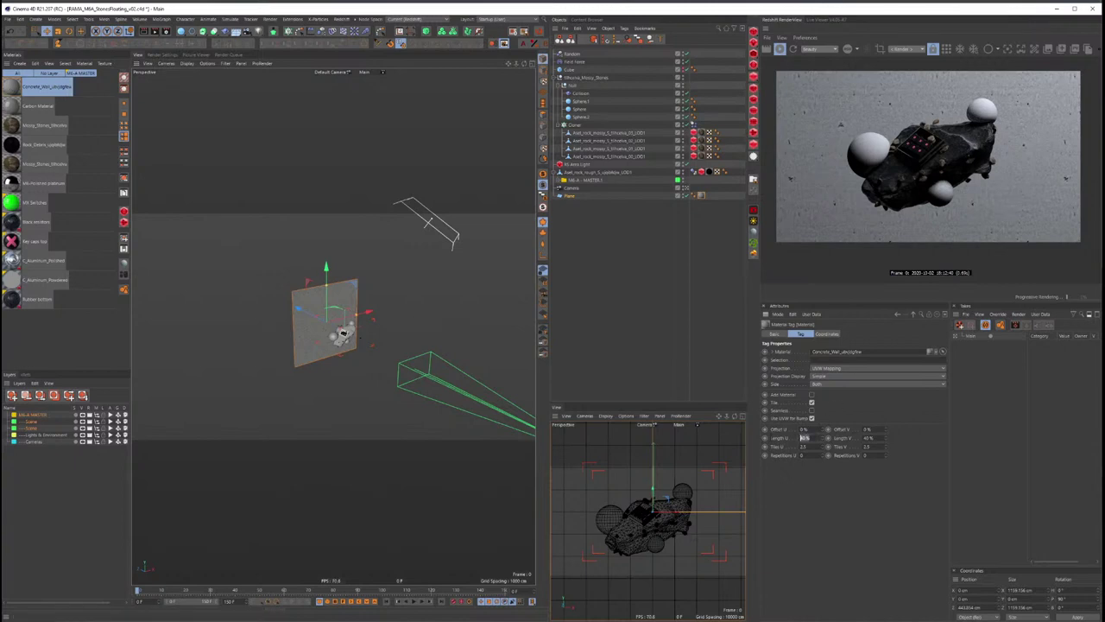
pyautogui.write('80')
pyautogui.press('Return')
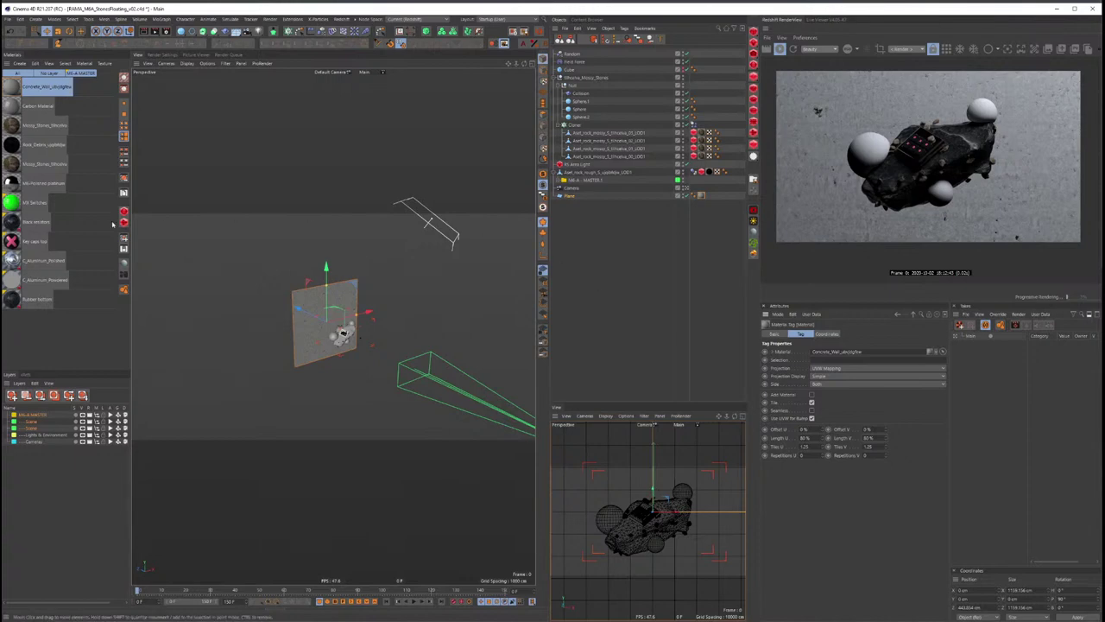
pyautogui.doubleClick(701, 196)
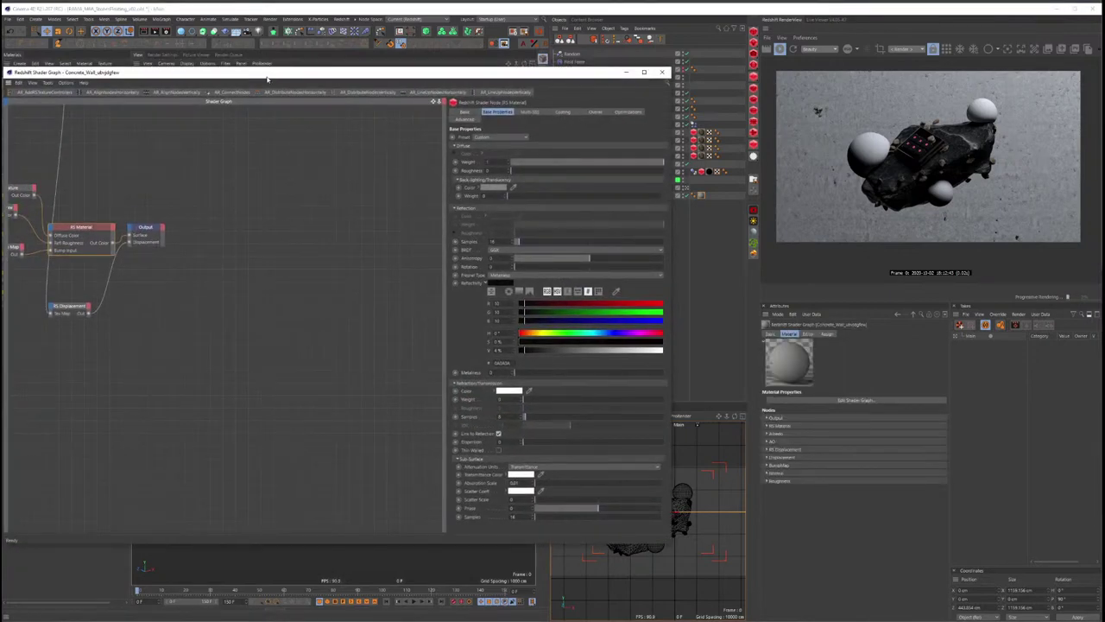
# Step: Rearrange the displacement, AO and Albedo texture nodes in the concrete graph, then close it
pyautogui.moveTo(202, 141)
pyautogui.mouseDown()
pyautogui.moveTo(276, 185)
pyautogui.moveTo(295, 239)
pyautogui.moveTo(205, 405)
pyautogui.mouseUp()
pyautogui.moveTo(533, 75); pyautogui.dragTo(554, 88)
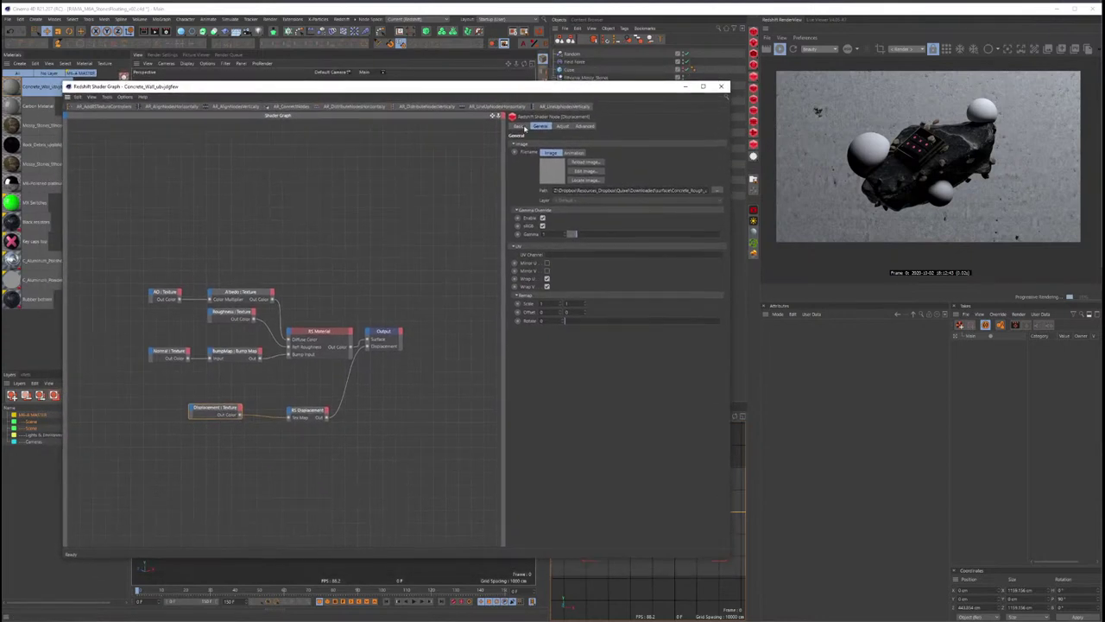
pyautogui.moveTo(193, 388); pyautogui.dragTo(337, 444)
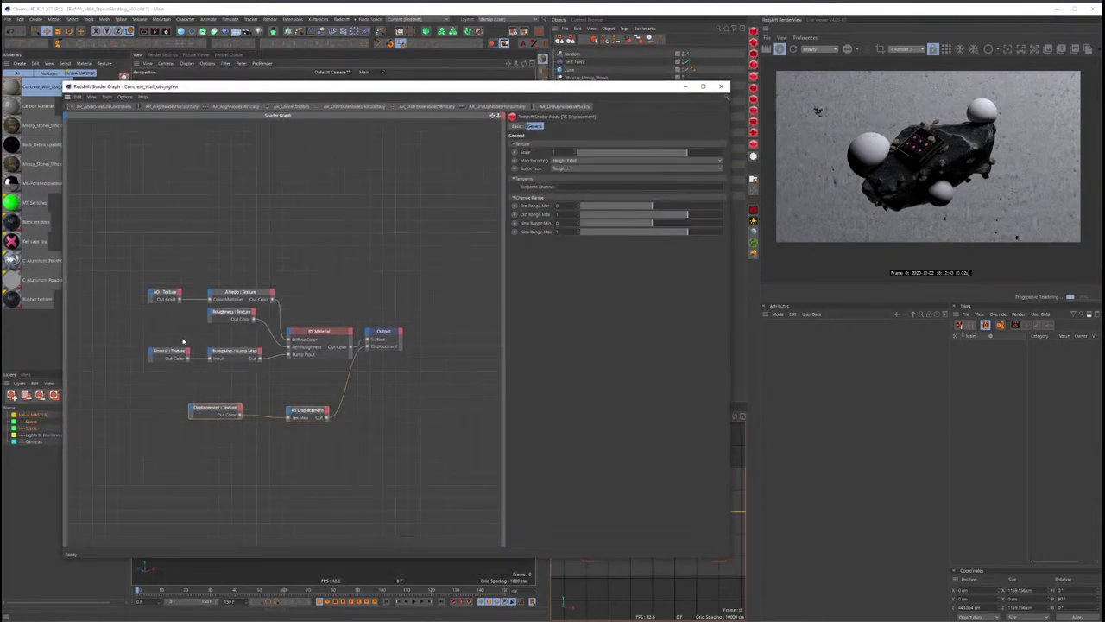
pyautogui.moveTo(153, 267)
pyautogui.mouseDown()
pyautogui.moveTo(242, 296)
pyautogui.moveTo(214, 332)
pyautogui.mouseUp()
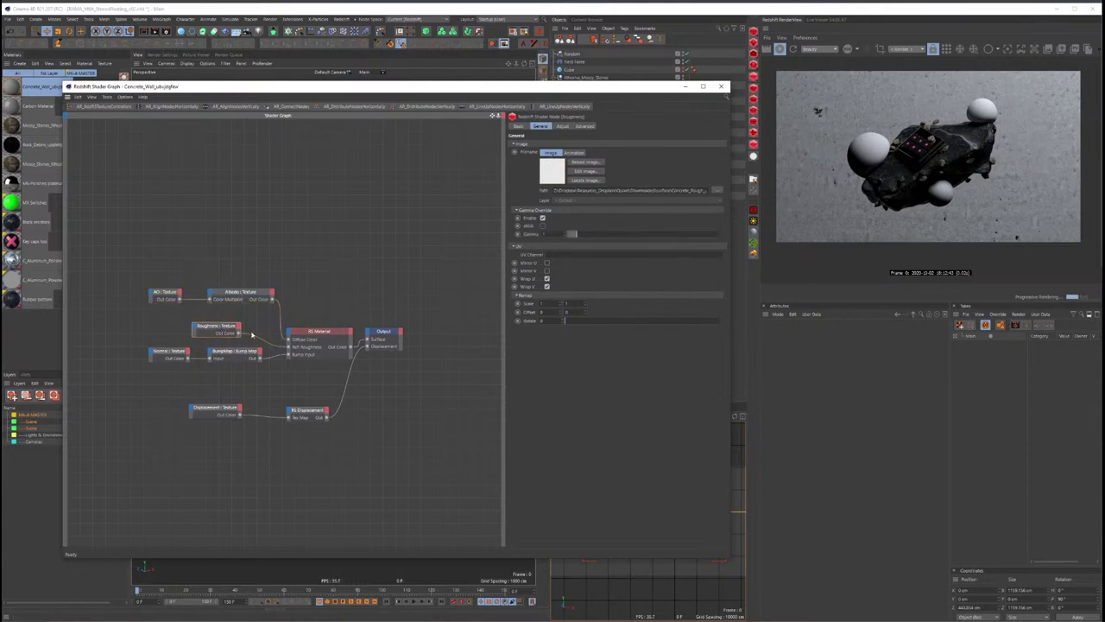
pyautogui.moveTo(240, 296); pyautogui.dragTo(229, 295)
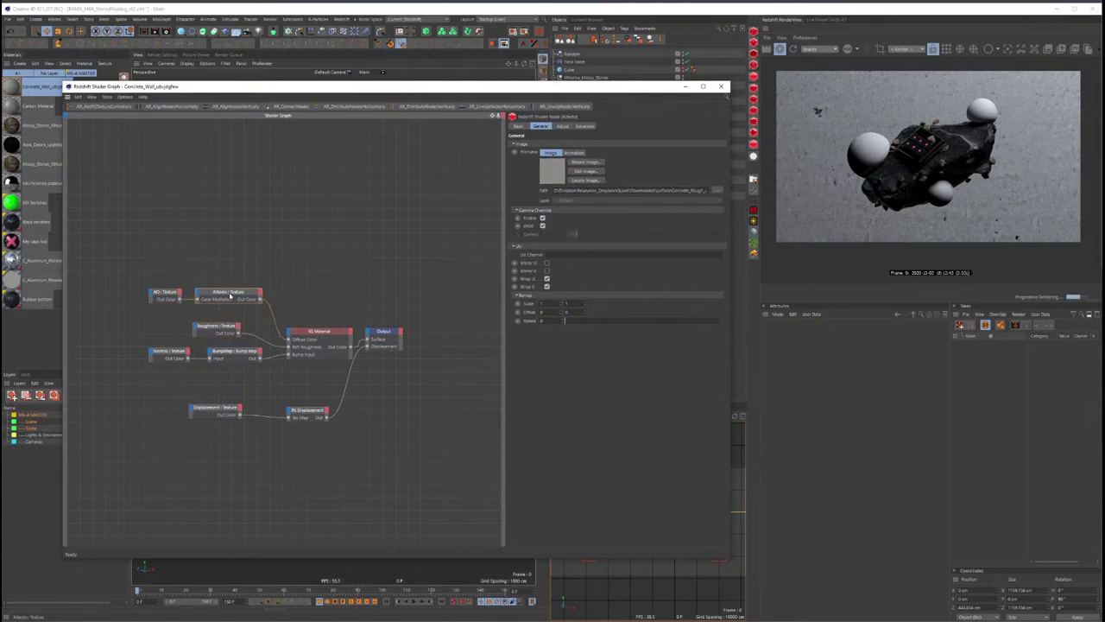
pyautogui.click(174, 293)
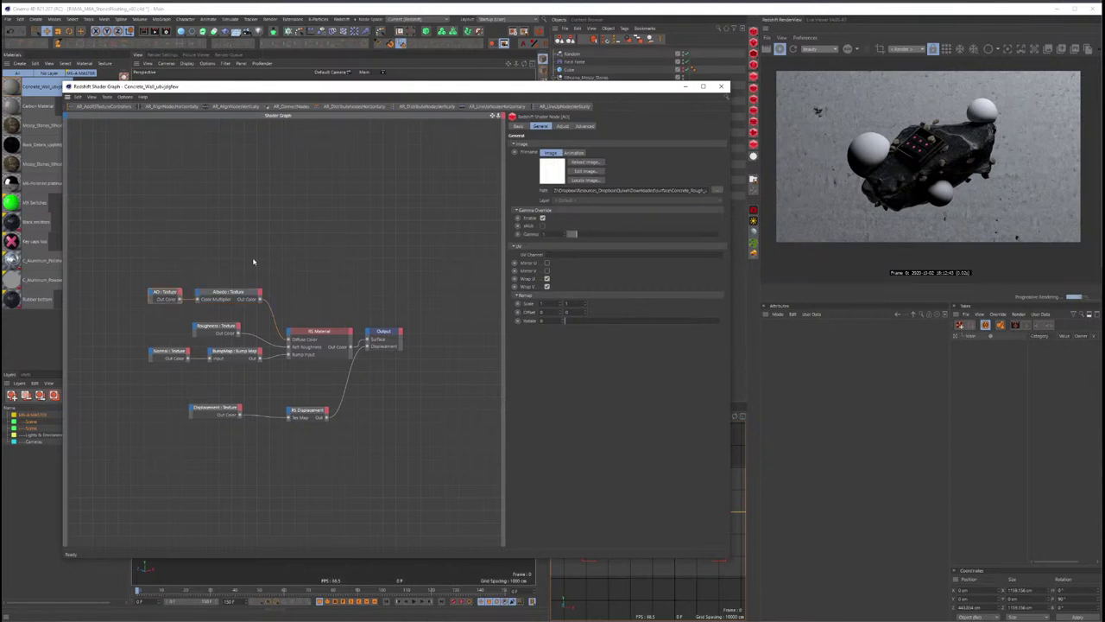
pyautogui.click(684, 88)
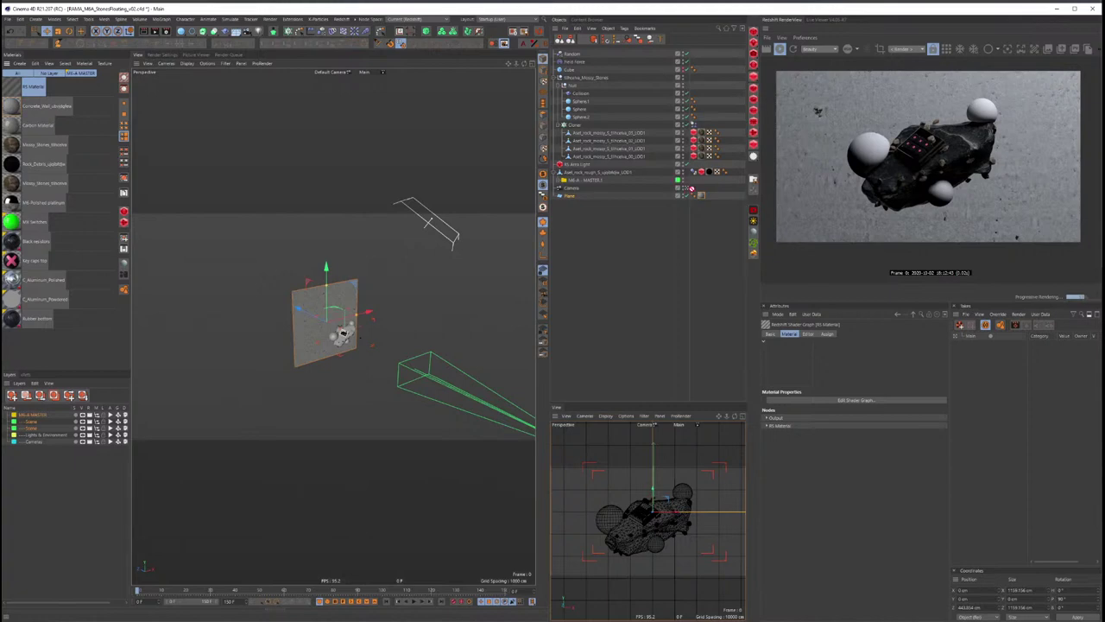
# Step: Apply RS Material to the backdrop plane and give its diffuse colour a saturated bright blue
pyautogui.moveTo(706, 201); pyautogui.dragTo(702, 197)
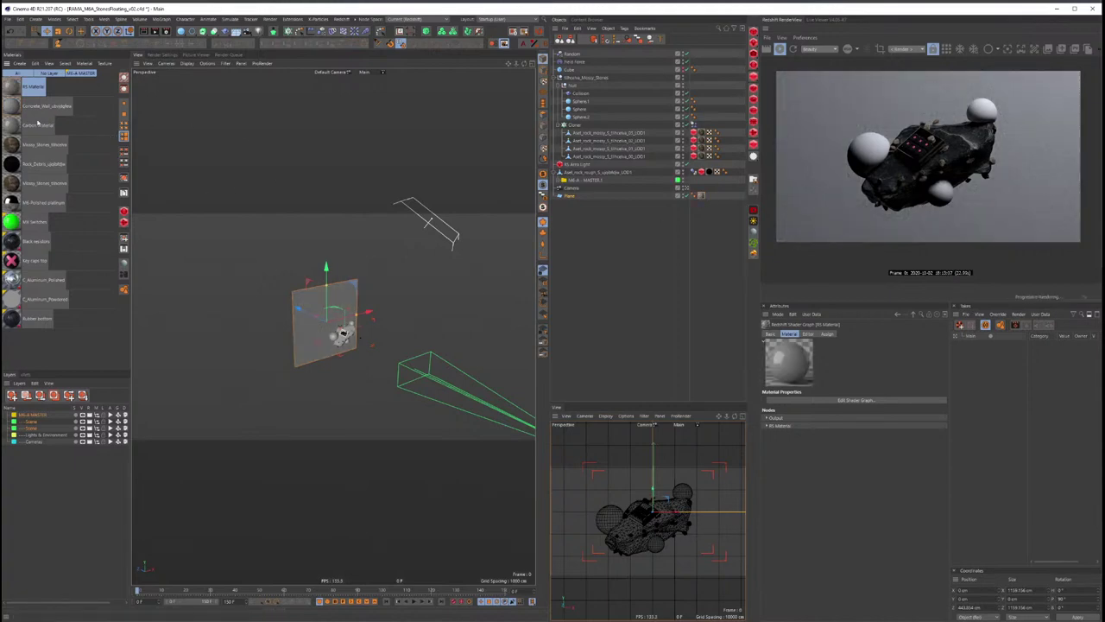
pyautogui.doubleClick(15, 87)
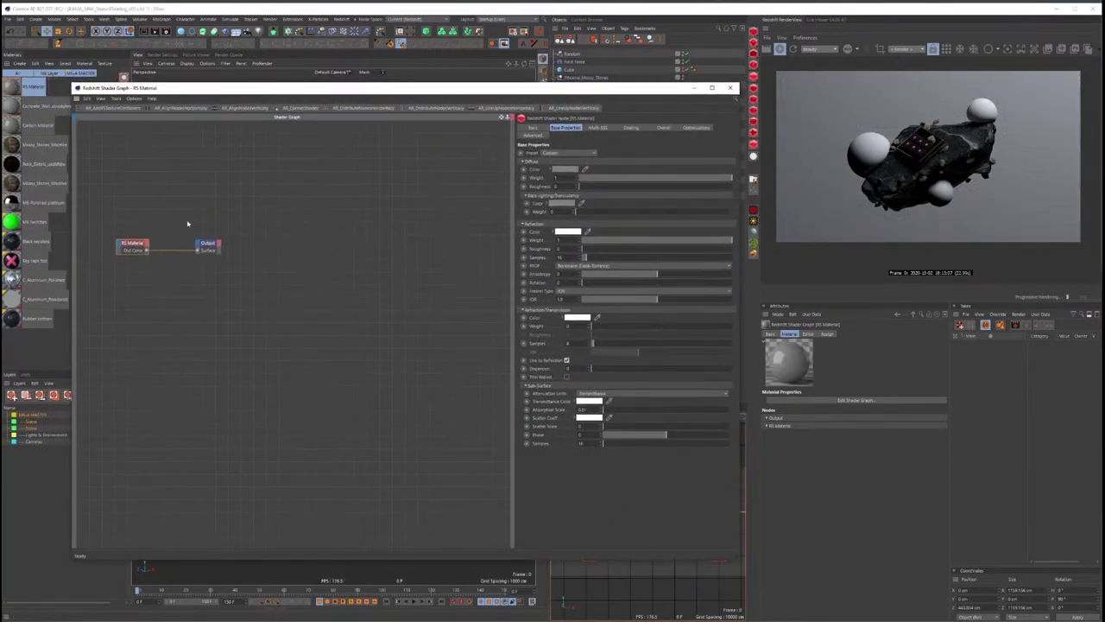
pyautogui.click(317, 277)
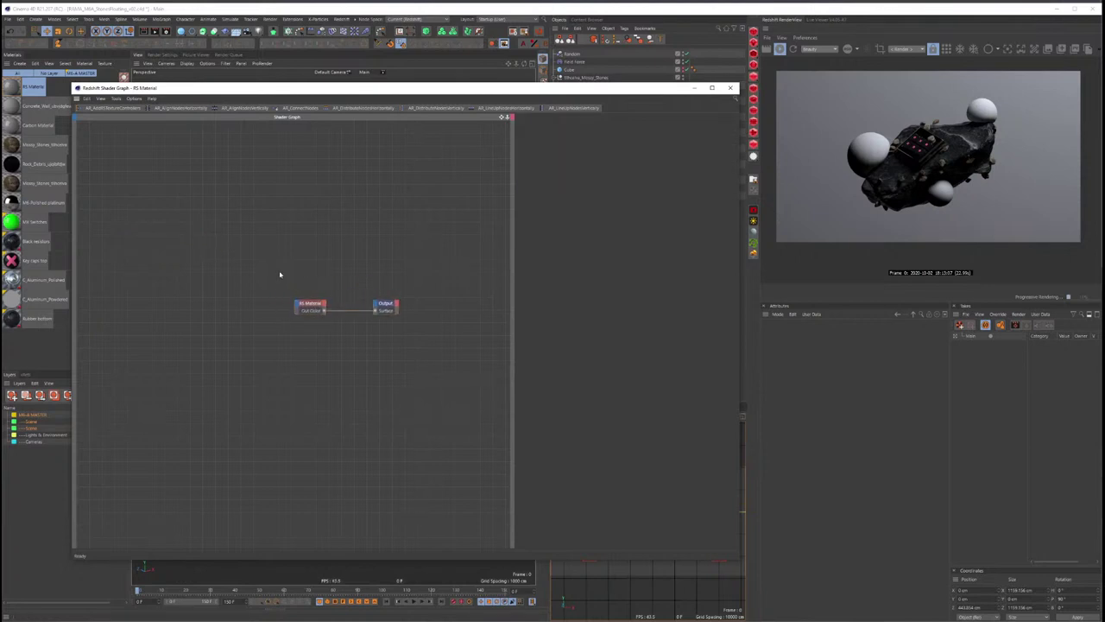
pyautogui.click(311, 307)
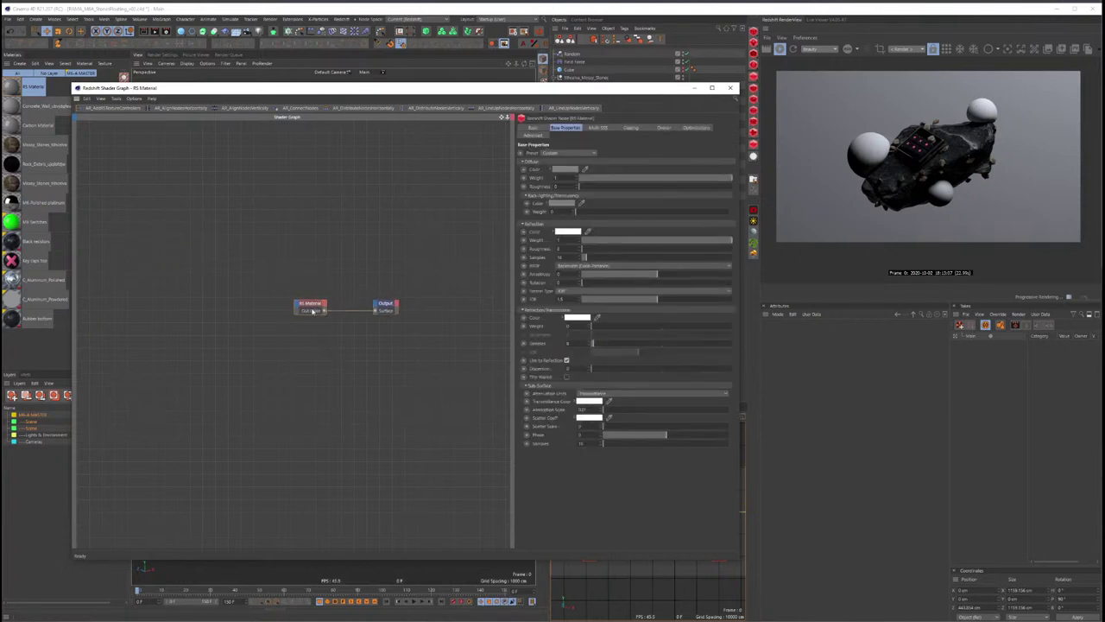
pyautogui.click(566, 168)
pyautogui.moveTo(588, 183)
pyautogui.mouseDown()
pyautogui.moveTo(639, 183)
pyautogui.moveTo(641, 197)
pyautogui.moveTo(576, 196)
pyautogui.moveTo(594, 179)
pyautogui.moveTo(628, 196)
pyautogui.mouseUp()
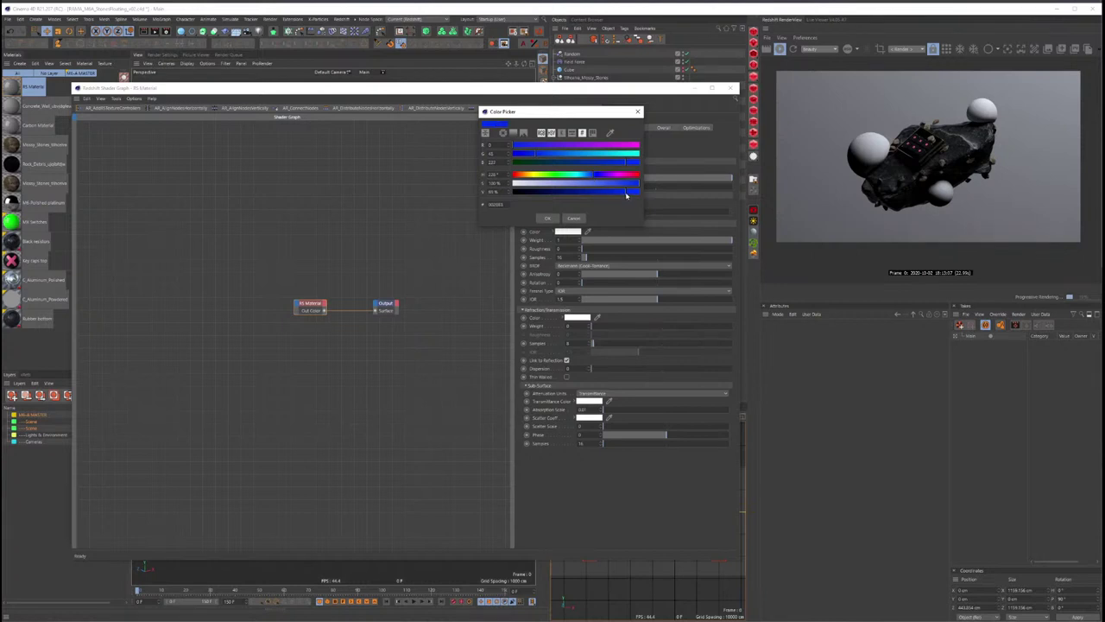
pyautogui.moveTo(594, 180); pyautogui.dragTo(592, 179)
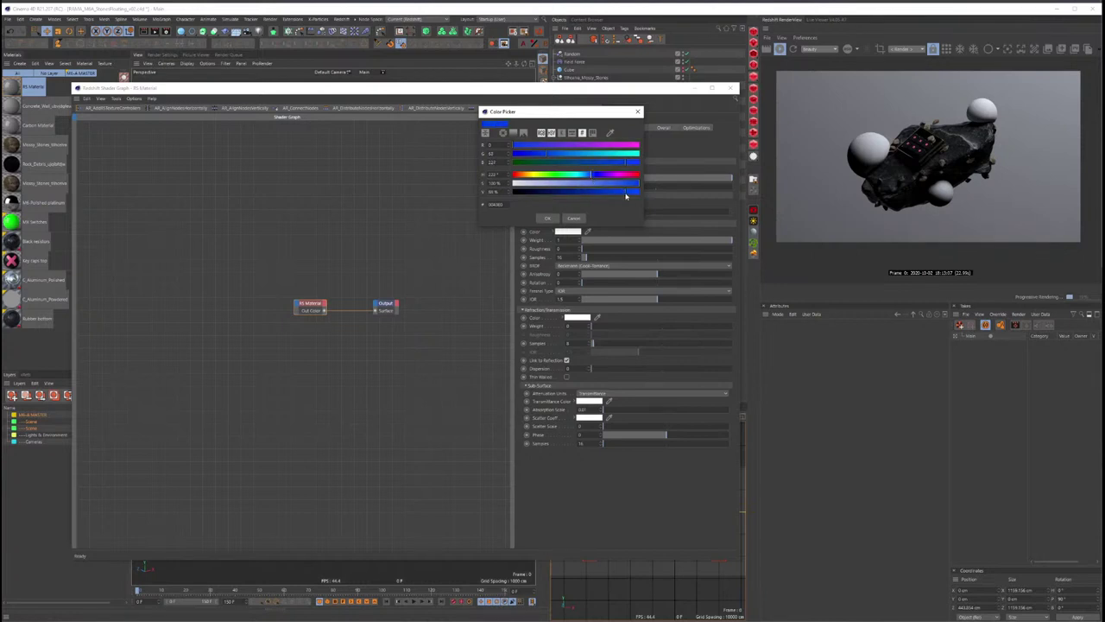
pyautogui.click(548, 218)
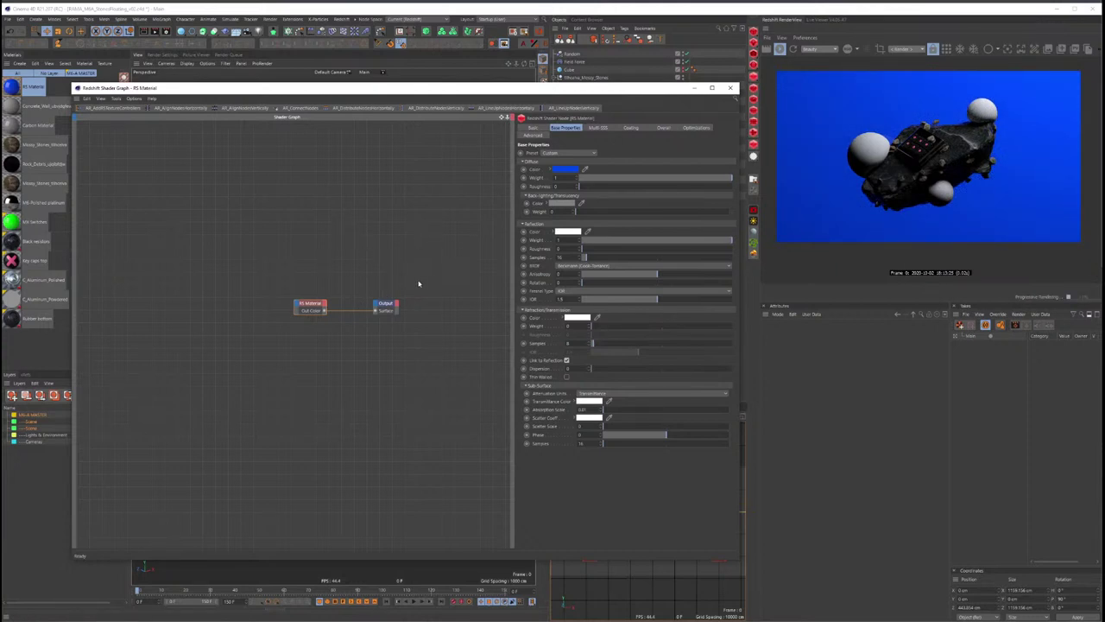
# Step: Add RS Maxon Noise, RS Ramp and Bump Map nodes to the RS Material graph
pyautogui.click(333, 208)
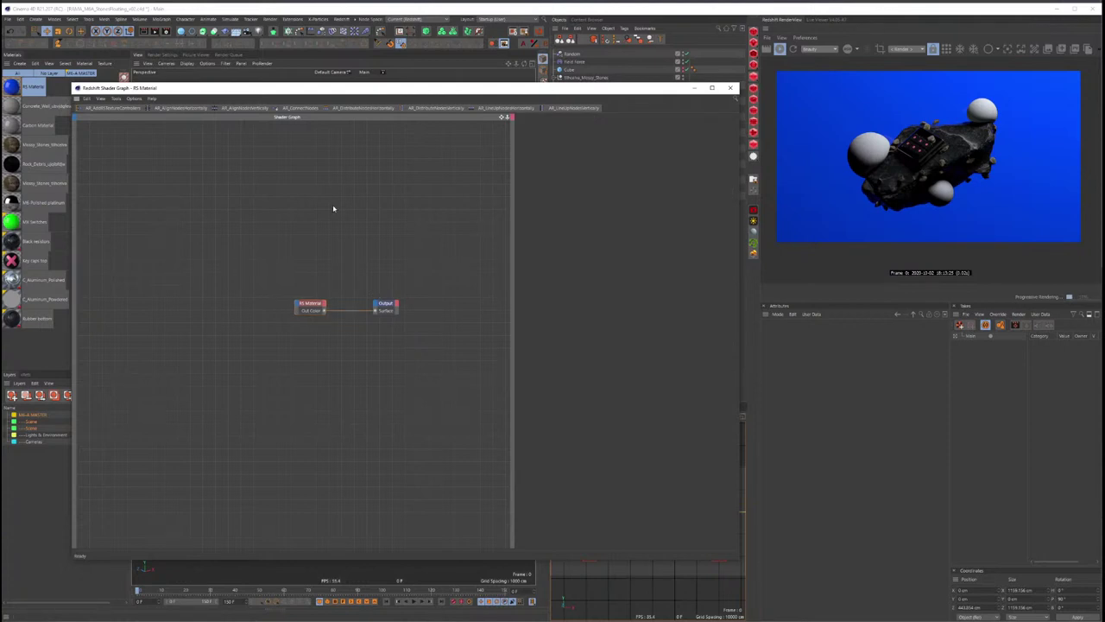
pyautogui.moveTo(431, 92); pyautogui.dragTo(432, 102)
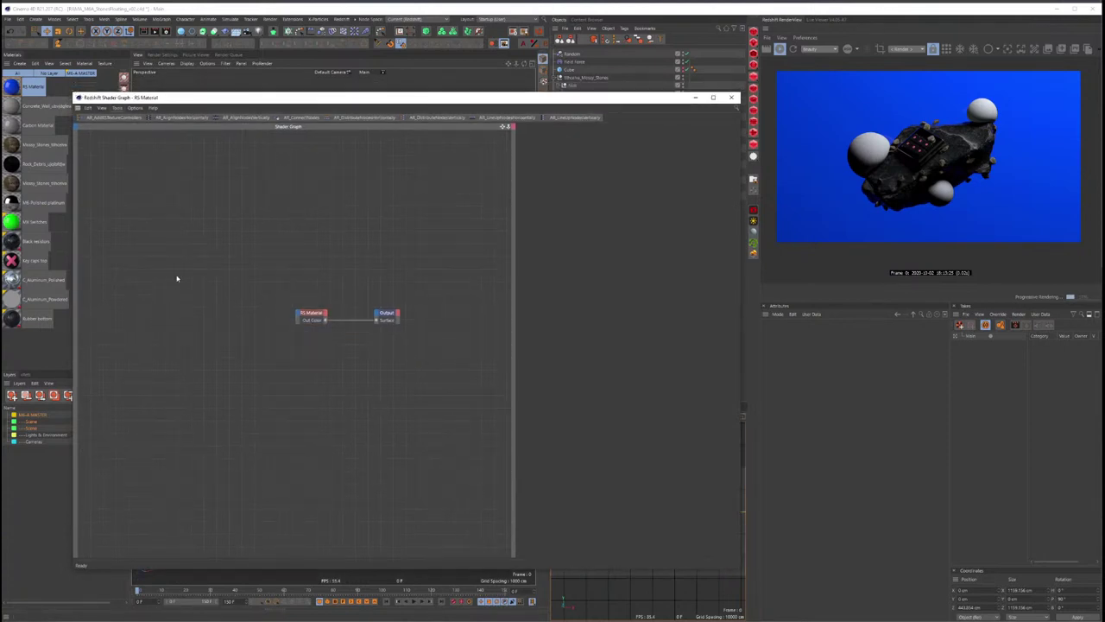
pyautogui.write('noise')
pyautogui.press('Return')
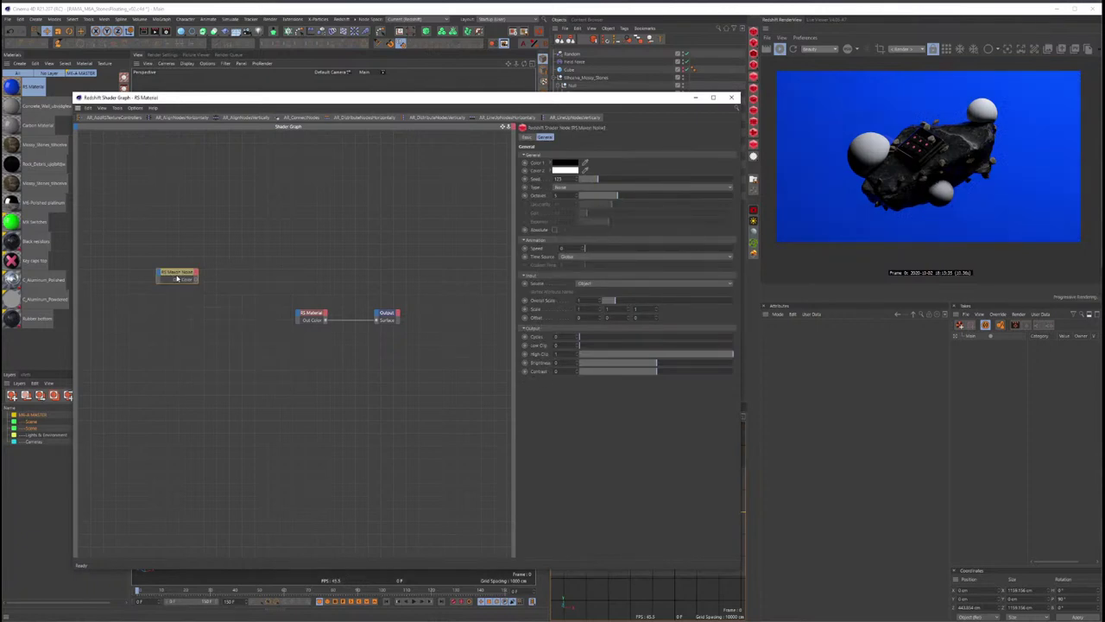
pyautogui.write('ramp')
pyautogui.press('Return')
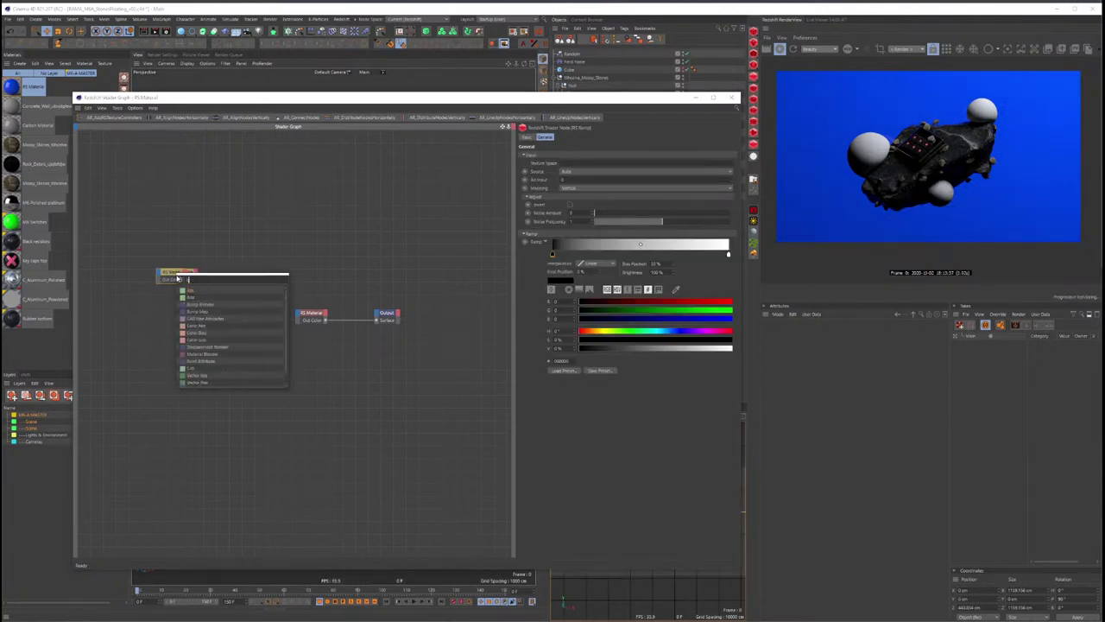
pyautogui.write('ump')
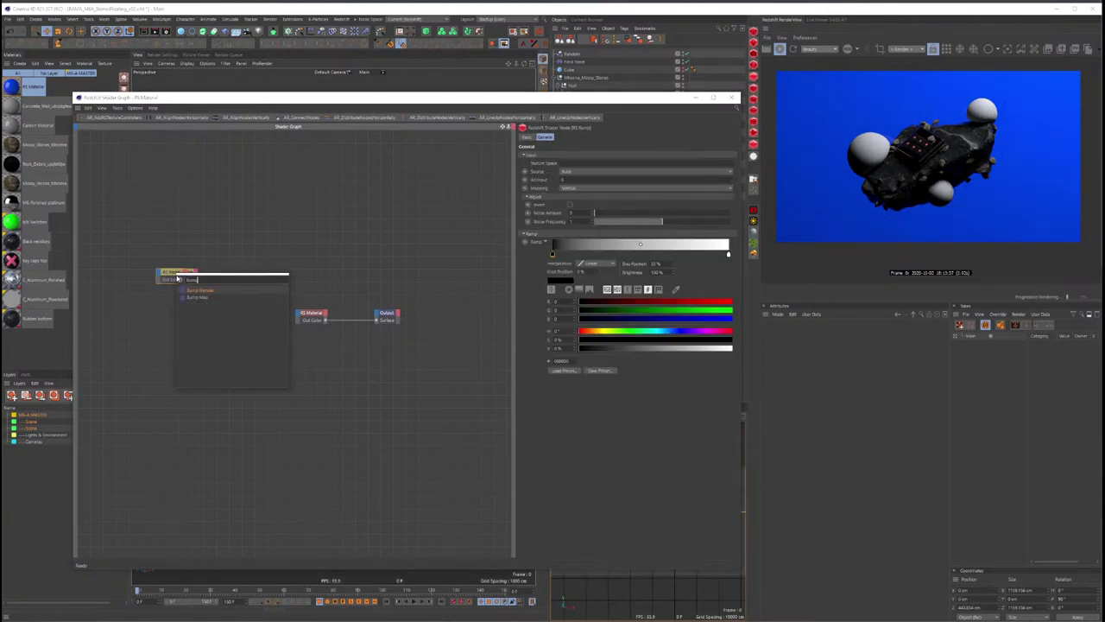
pyautogui.press('Return')
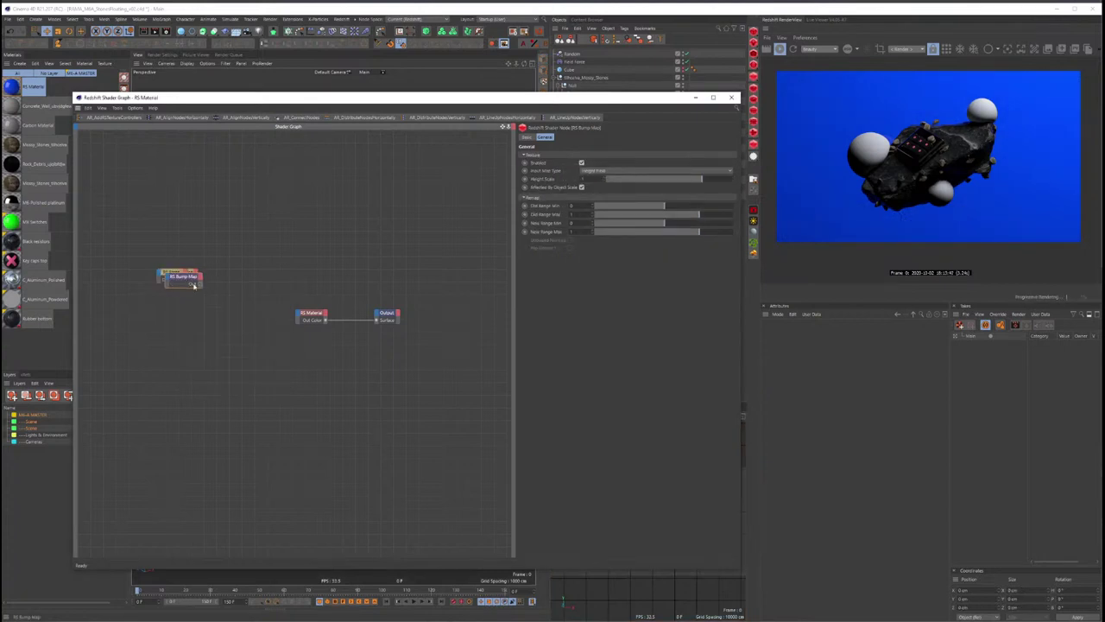
# Step: Wire the ramp into the bump map's Input and the bump map into the material's bump input, aligned horizontally
pyautogui.moveTo(186, 280)
pyautogui.mouseDown()
pyautogui.moveTo(196, 315)
pyautogui.moveTo(155, 287)
pyautogui.moveTo(128, 318)
pyautogui.moveTo(179, 319)
pyautogui.mouseUp()
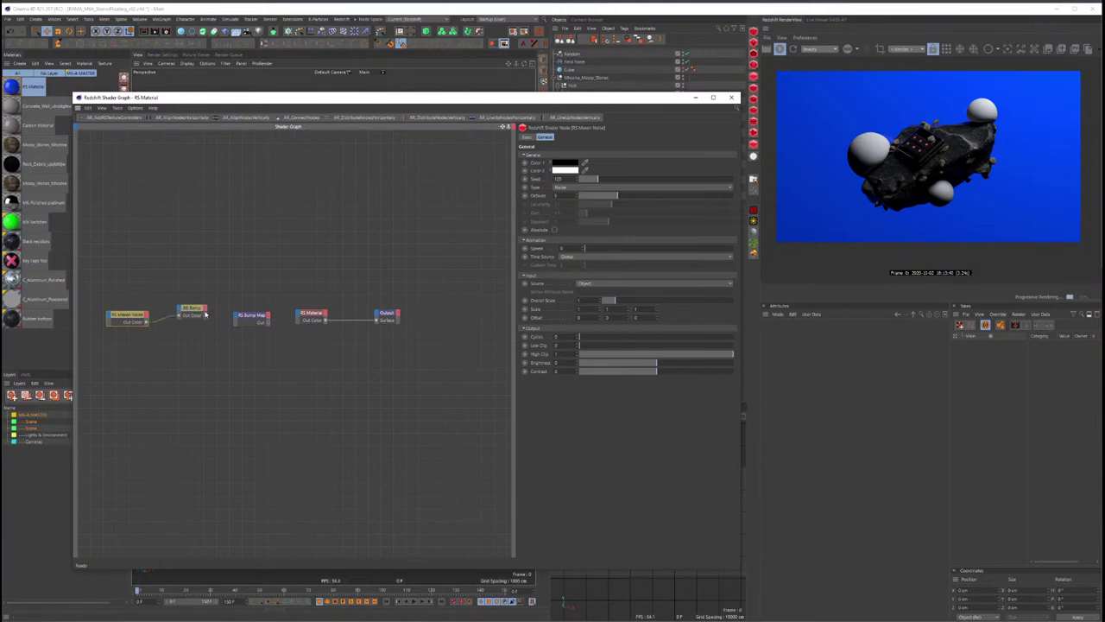
pyautogui.moveTo(205, 314); pyautogui.dragTo(265, 332)
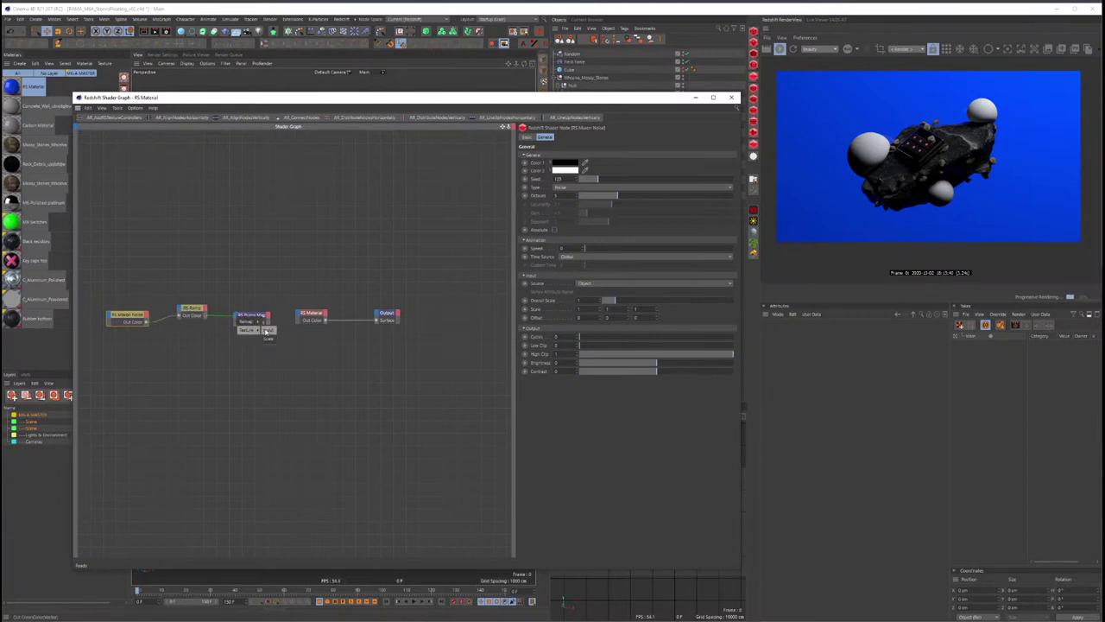
pyautogui.click(266, 331)
pyautogui.moveTo(298, 317); pyautogui.dragTo(299, 318)
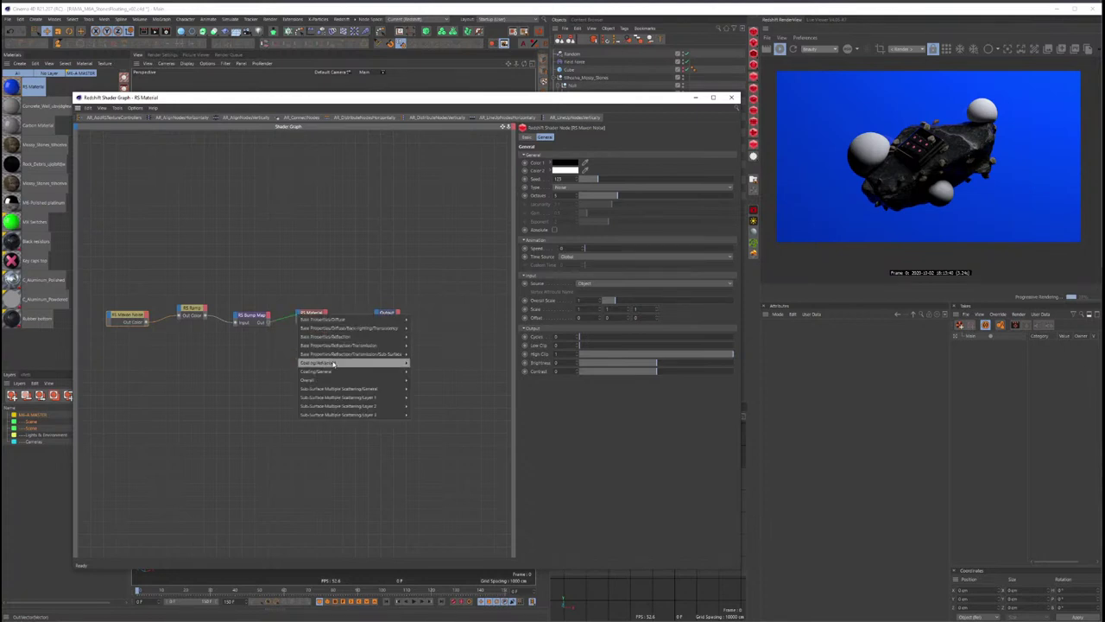
pyautogui.click(436, 408)
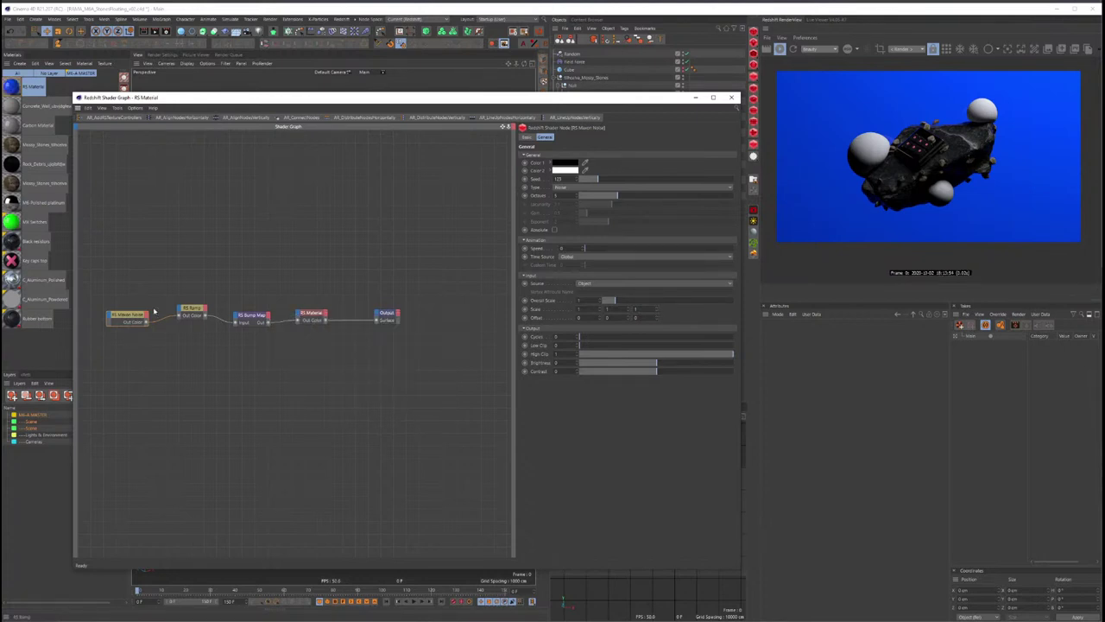
pyautogui.moveTo(168, 296); pyautogui.dragTo(271, 365)
pyautogui.click(177, 119)
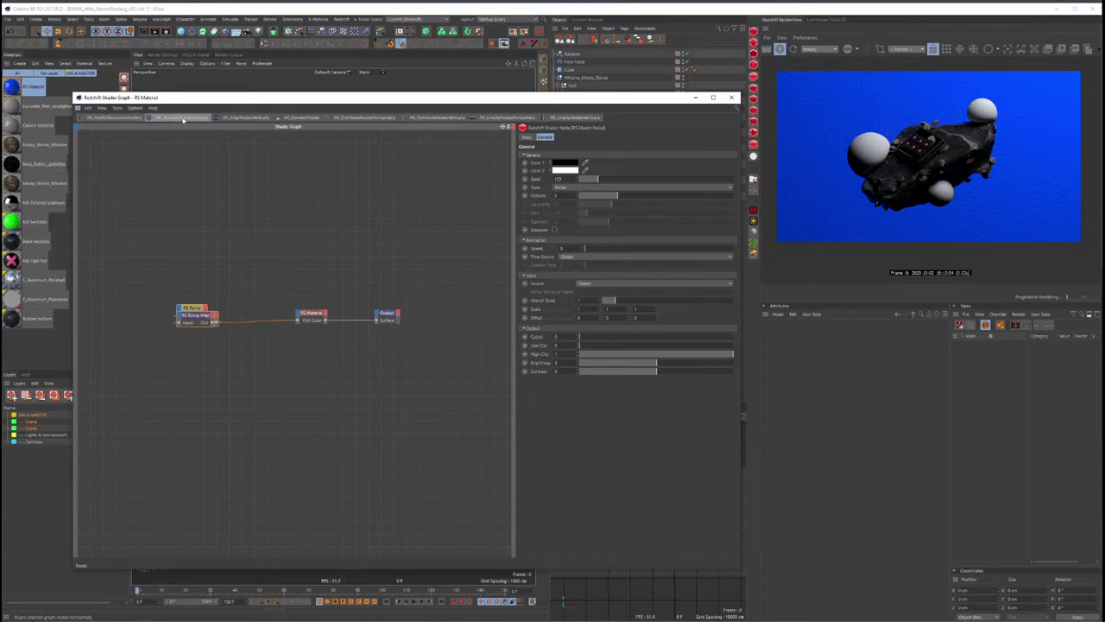
pyautogui.click(218, 119)
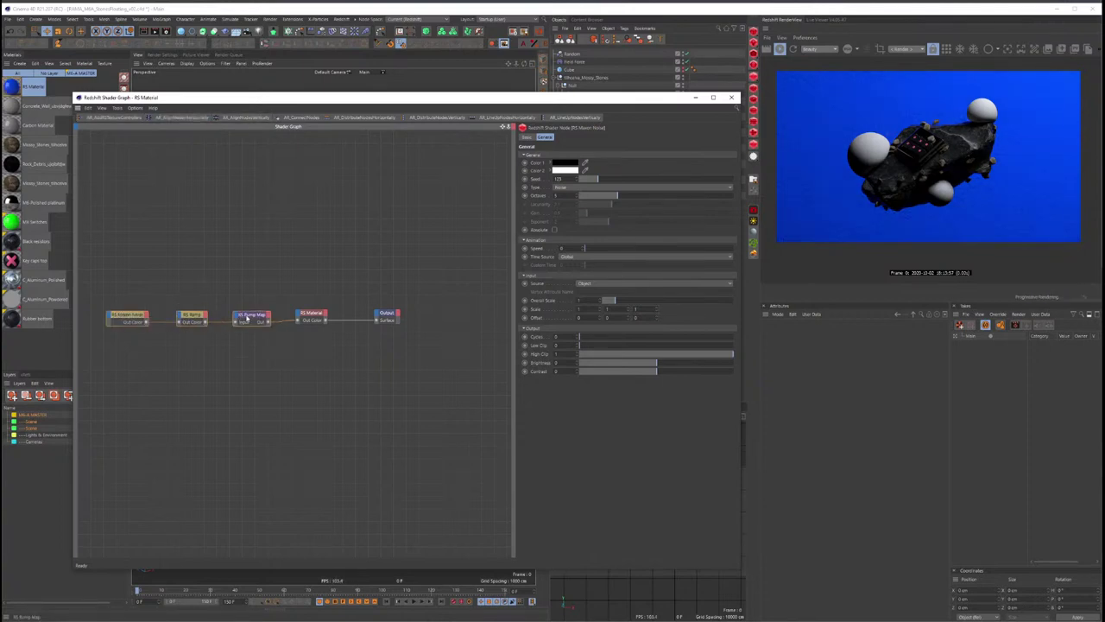
pyautogui.moveTo(247, 317); pyautogui.dragTo(249, 317)
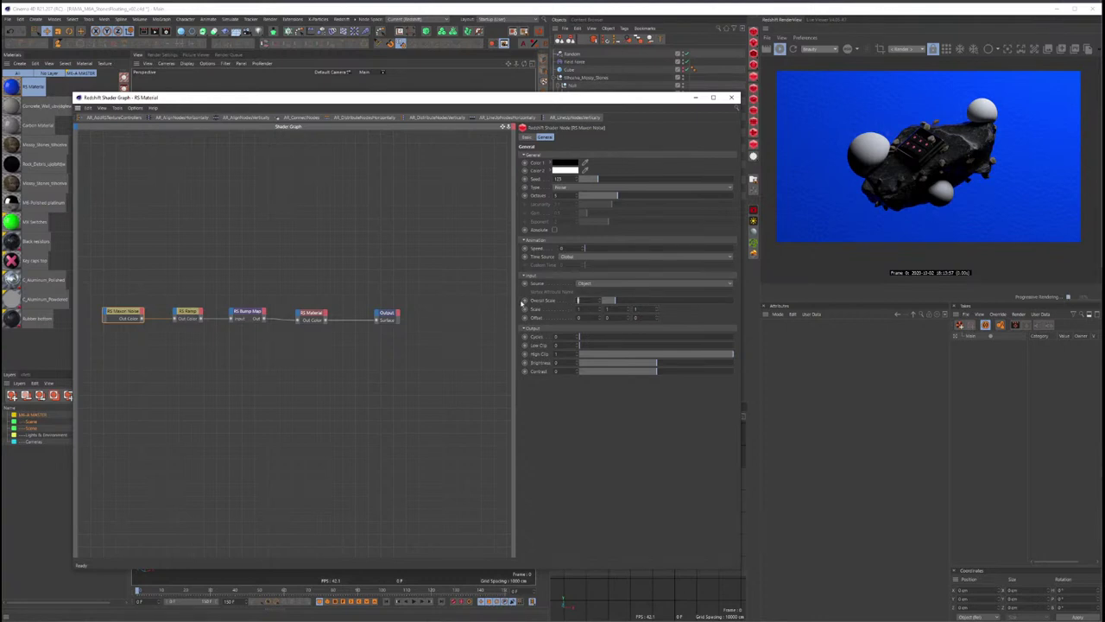
# Step: Set the noise Overall Scale to 0.25 and its Color 2 to mid-grey
pyautogui.click(603, 300)
pyautogui.click(551, 170)
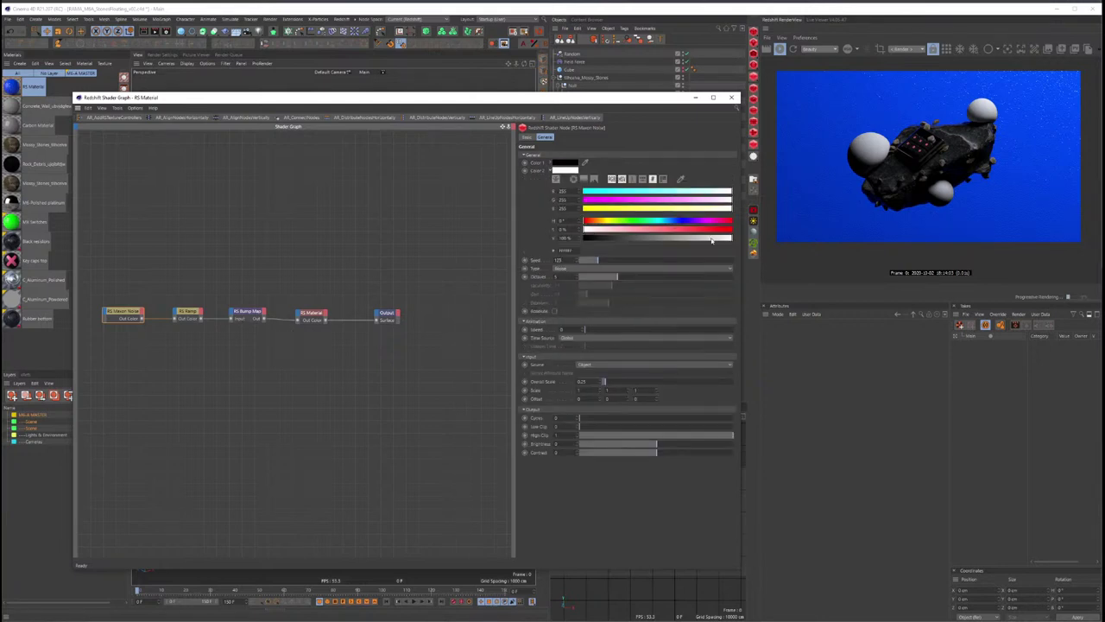
pyautogui.moveTo(713, 240)
pyautogui.mouseDown()
pyautogui.moveTo(636, 240)
pyautogui.moveTo(650, 242)
pyautogui.mouseUp()
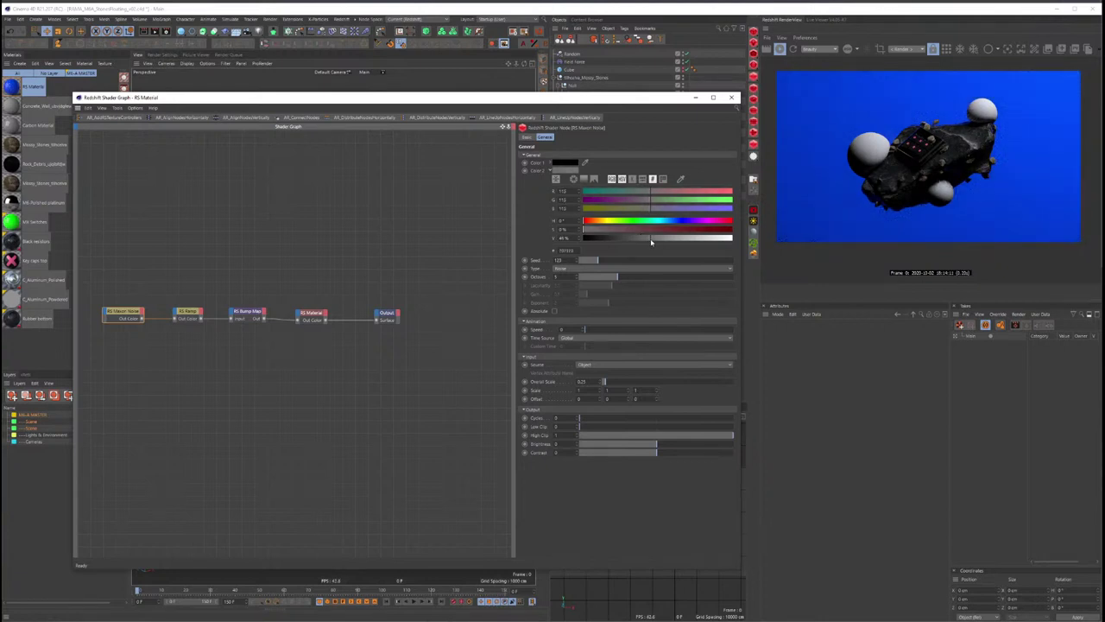
pyautogui.moveTo(654, 241); pyautogui.dragTo(660, 242)
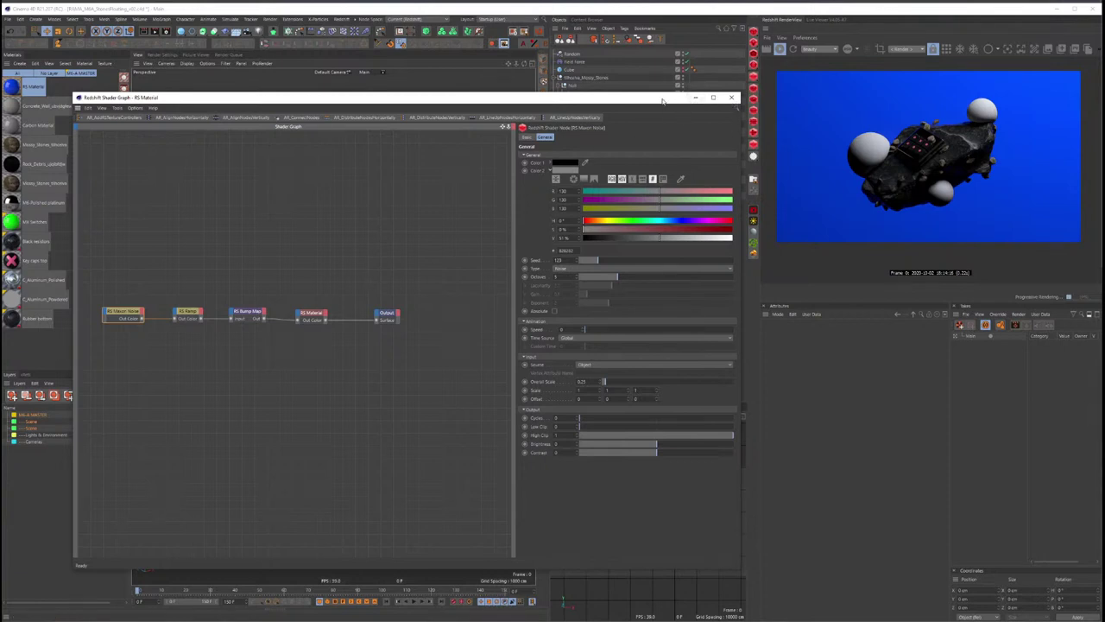
# Step: Move the shader graph window down and create a new RS Material
pyautogui.moveTo(657, 97); pyautogui.dragTo(672, 387)
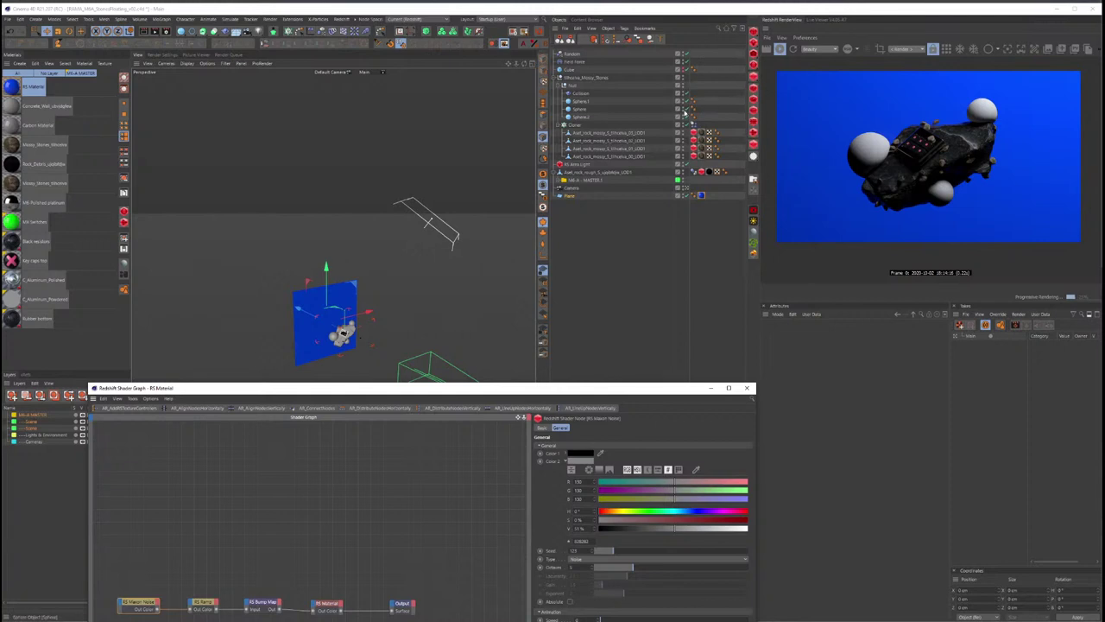
pyautogui.click(692, 122)
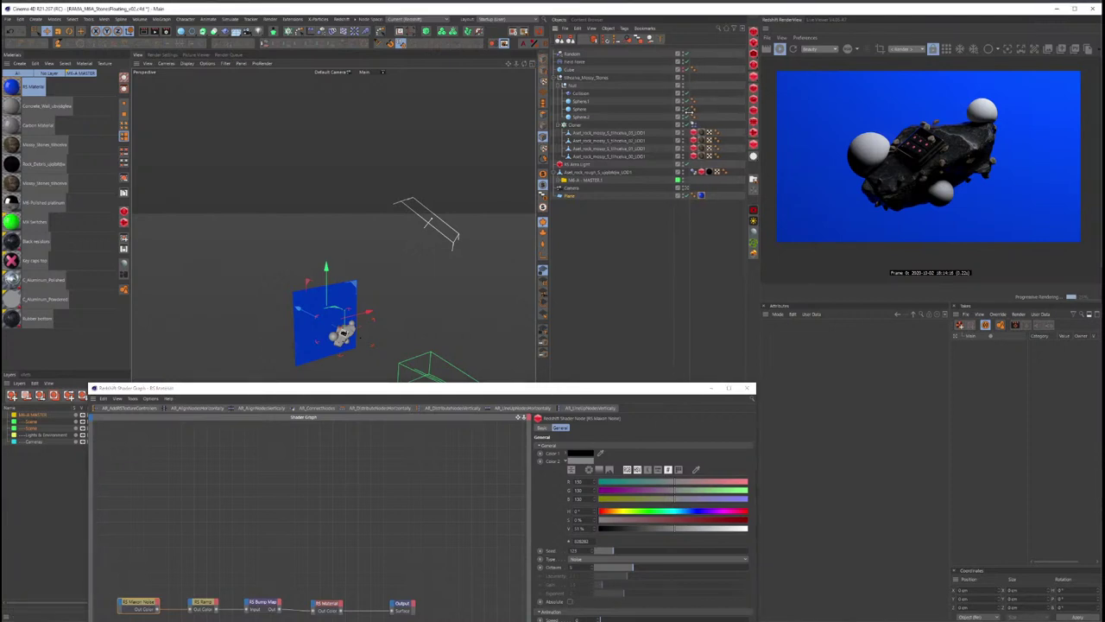
pyautogui.hotkey('ctrl', 'n')
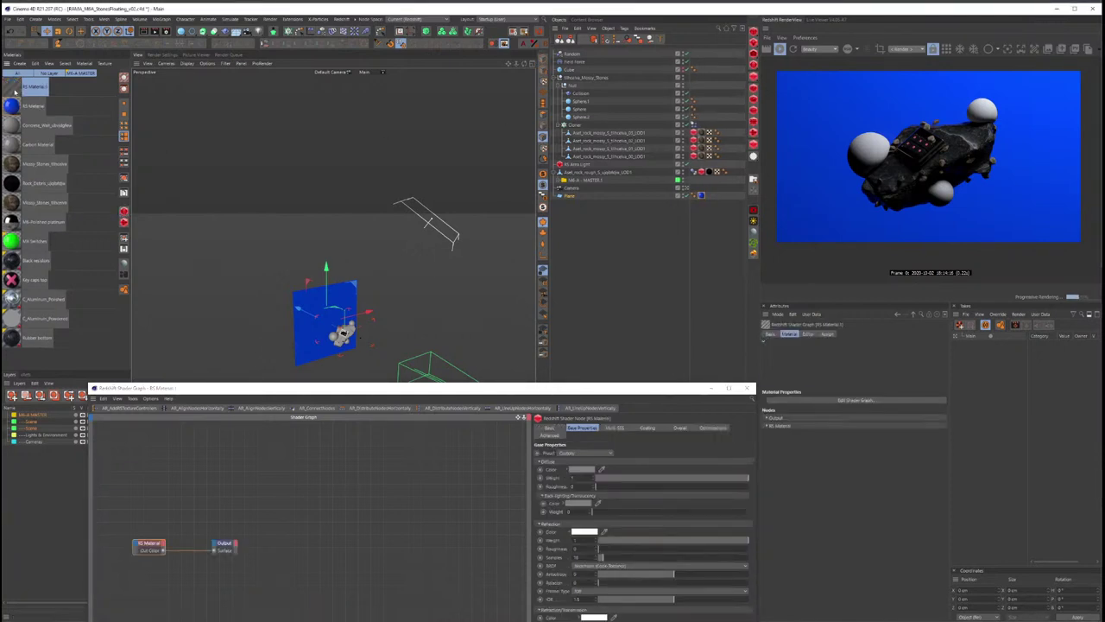
# Step: Select the Sphere and its RS Material.1 tag, then enlarge the shader graph window
pyautogui.click(579, 102)
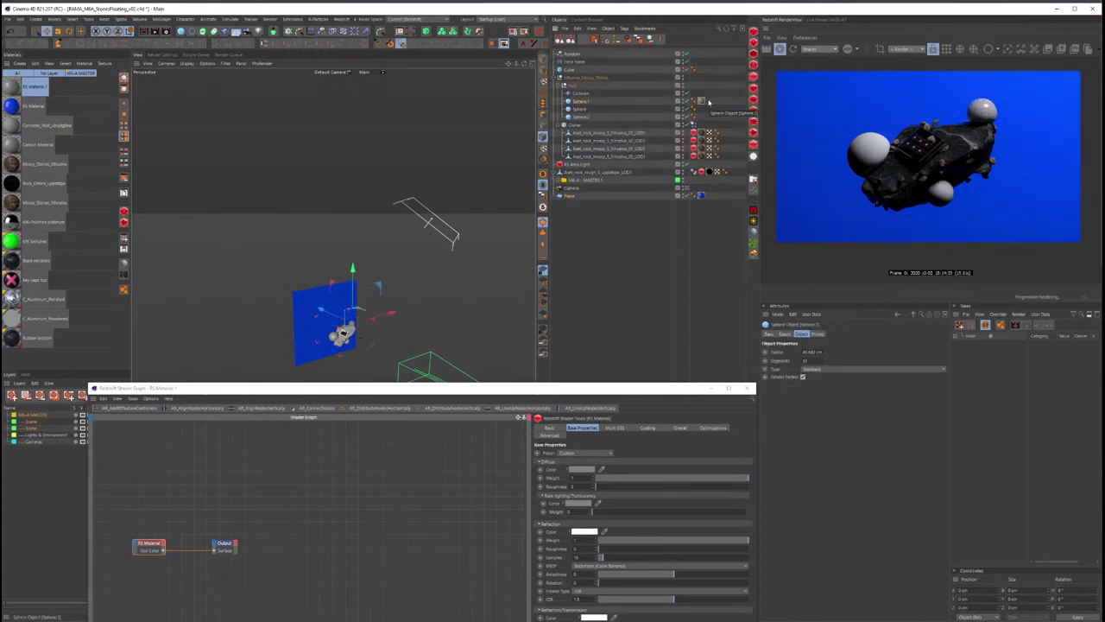
pyautogui.click(579, 117)
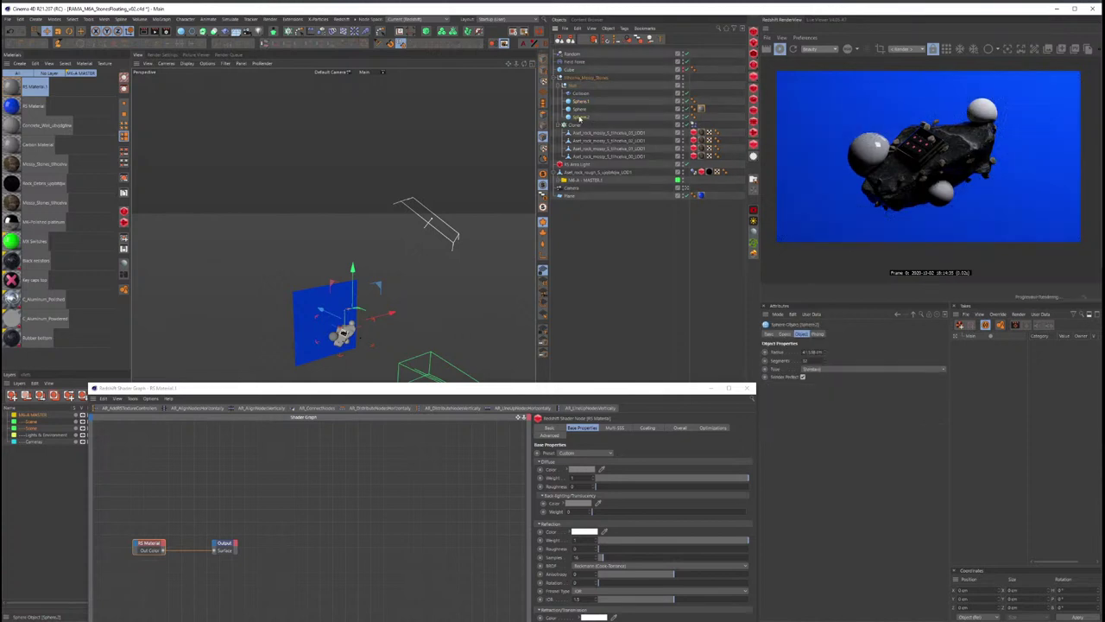
pyautogui.click(579, 108)
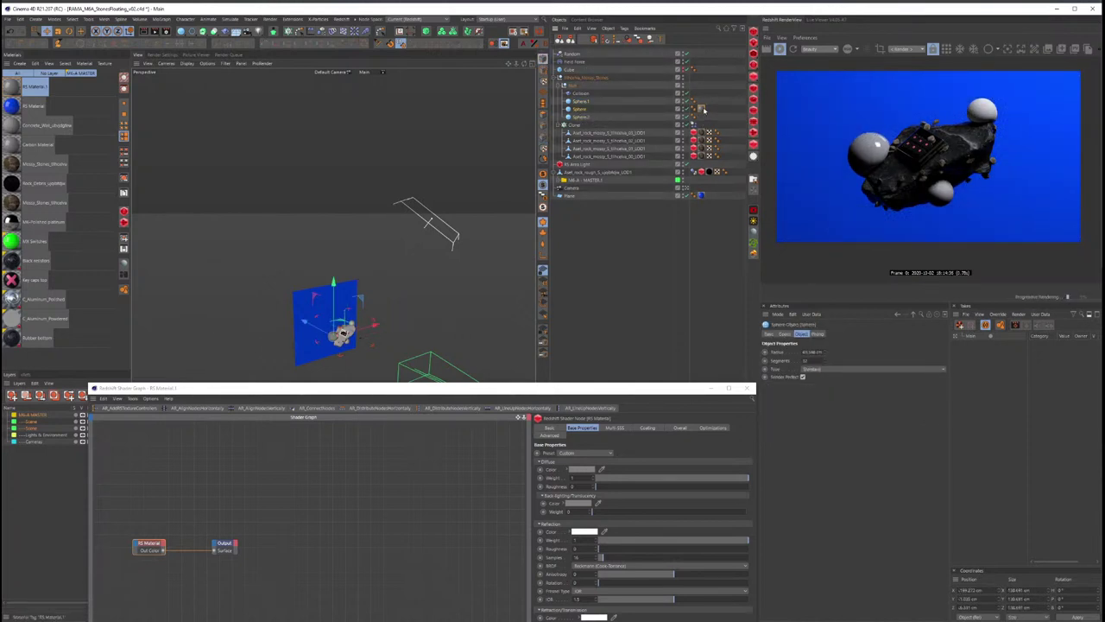
pyautogui.click(700, 109)
pyautogui.moveTo(561, 384); pyautogui.dragTo(561, 130)
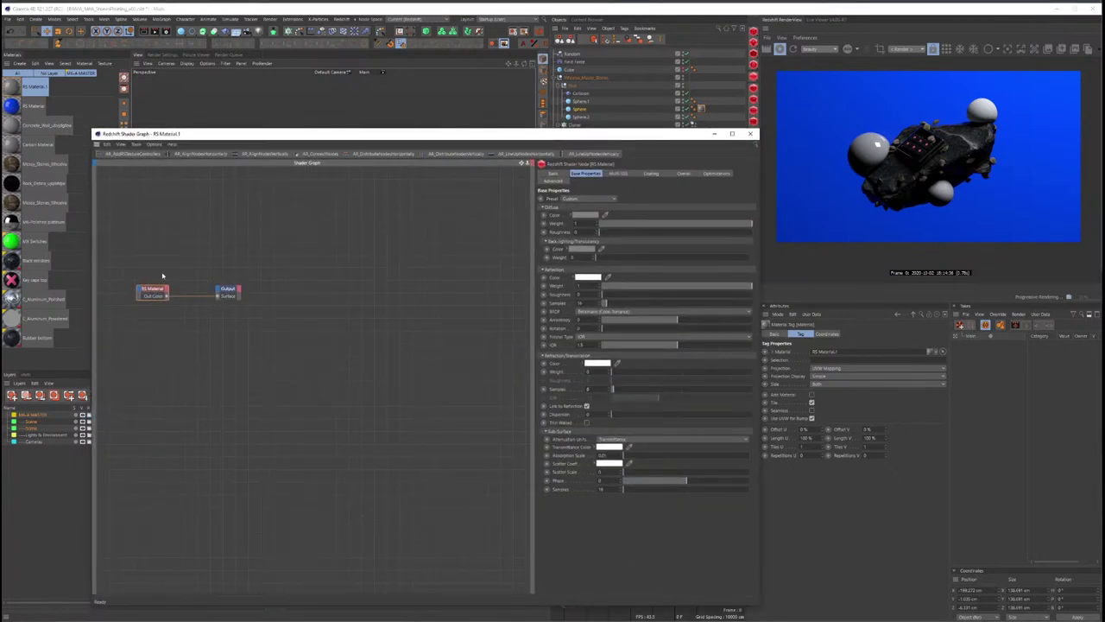
pyautogui.moveTo(259, 310); pyautogui.dragTo(140, 287)
pyautogui.moveTo(139, 286); pyautogui.dragTo(205, 348, button='middle')
# Step: Add an RS Ramp feeding the material's emission colour, with Emission Weight around half
pyautogui.doubleClick(205, 348)
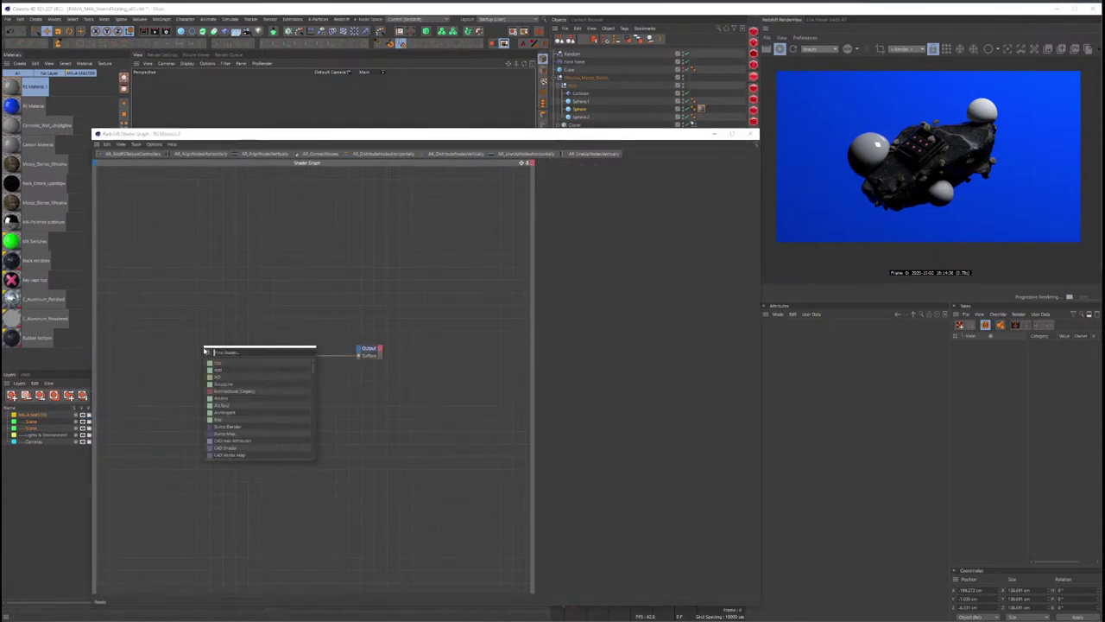
pyautogui.write('red')
pyautogui.press('Return')
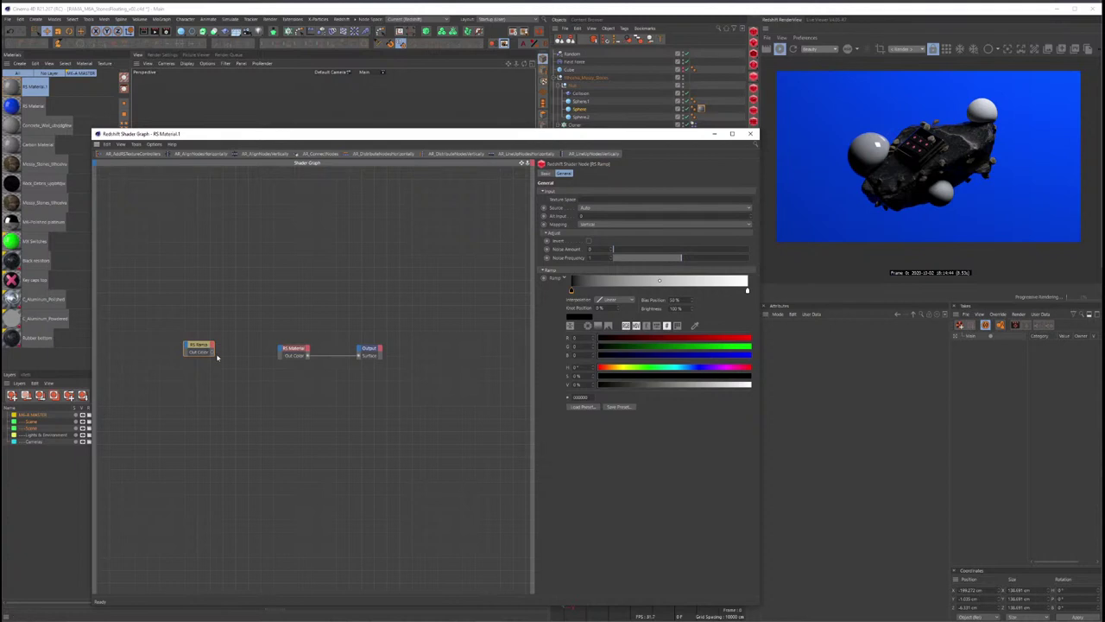
pyautogui.moveTo(213, 352); pyautogui.dragTo(283, 350)
pyautogui.click(280, 352)
pyautogui.moveTo(334, 415)
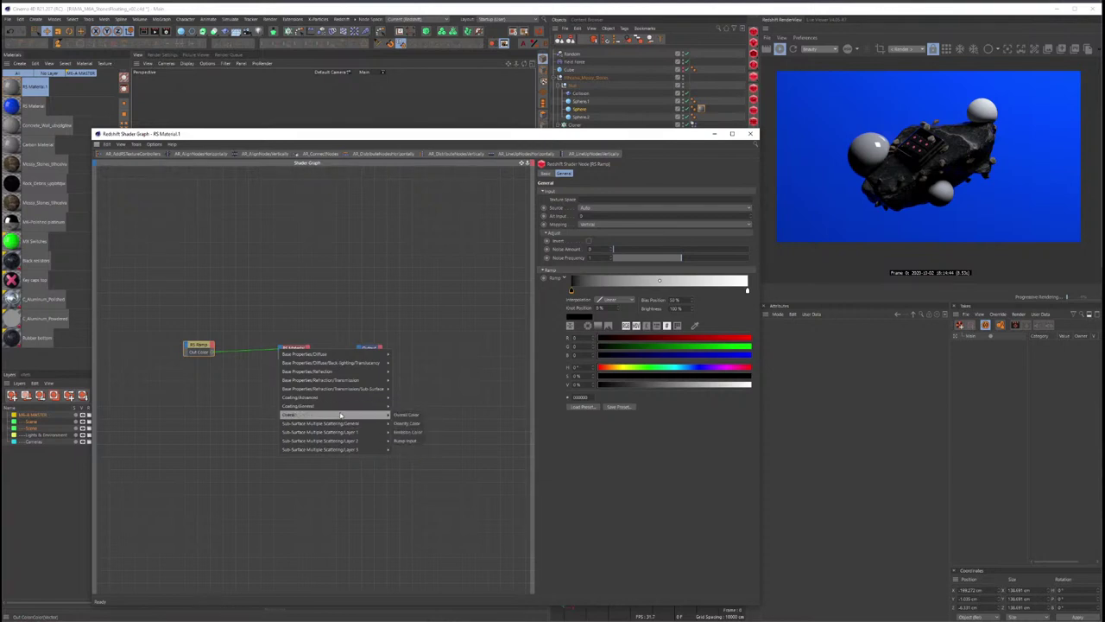
pyautogui.click(406, 429)
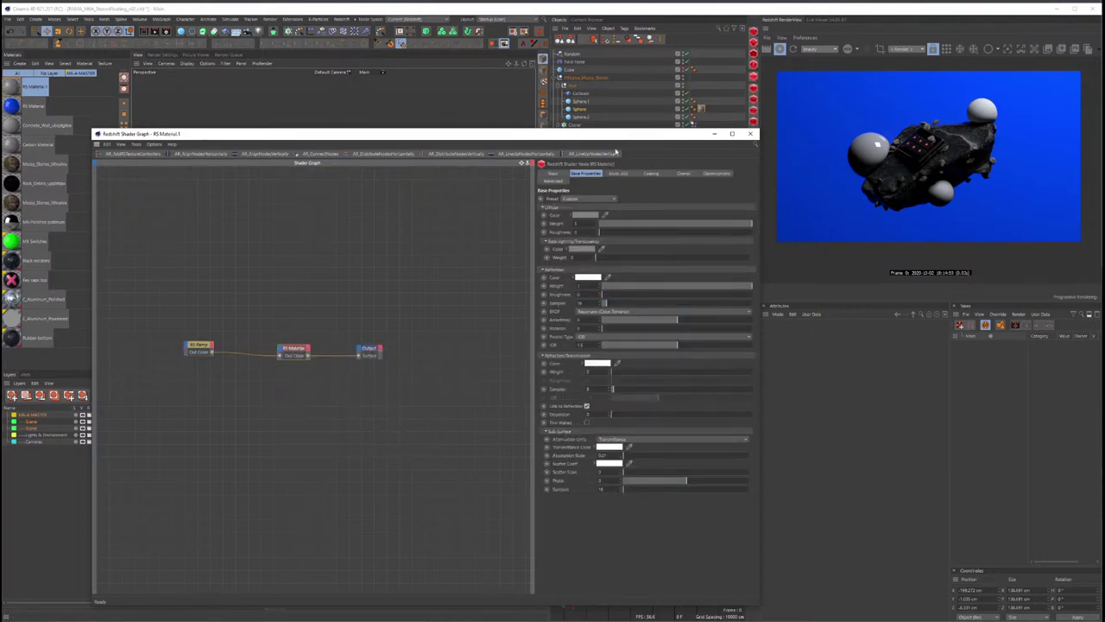
pyautogui.click(683, 173)
pyautogui.moveTo(627, 223); pyautogui.dragTo(714, 226)
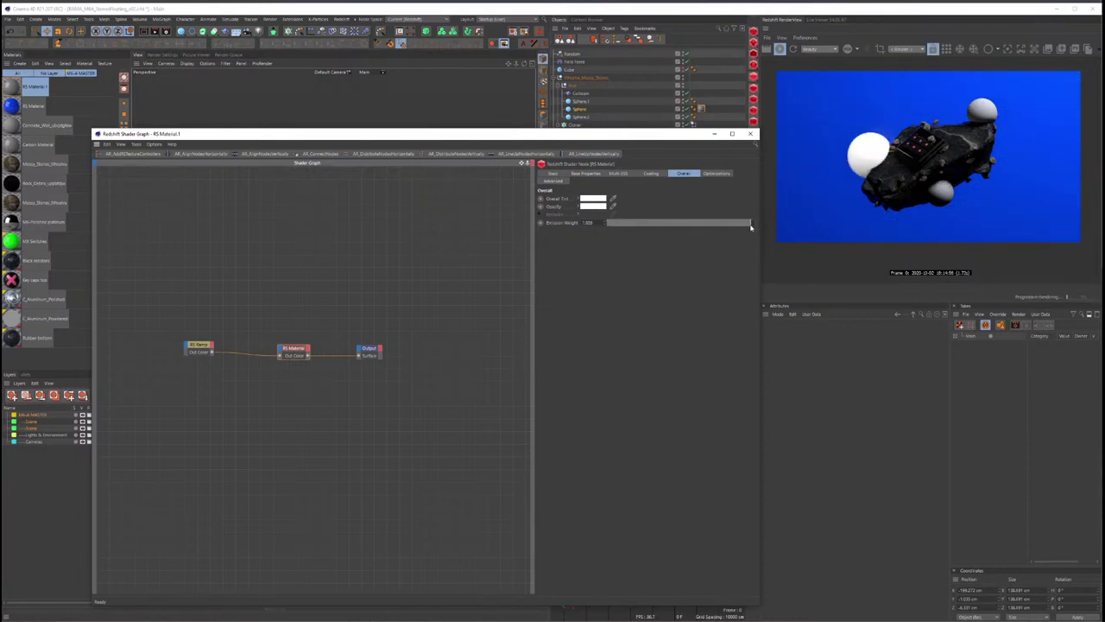
pyautogui.moveTo(751, 226); pyautogui.dragTo(682, 228)
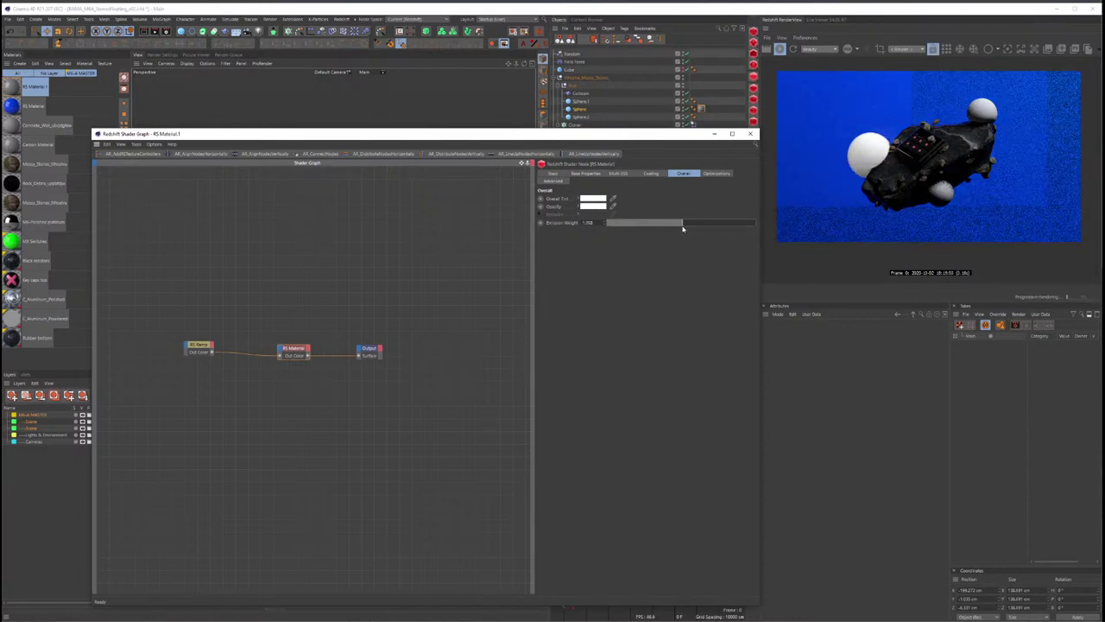
# Step: Set the ramp to Radial, invert it to white-to-black, and pull its knots inward (~13.7%, ~93.9%)
pyautogui.click(199, 348)
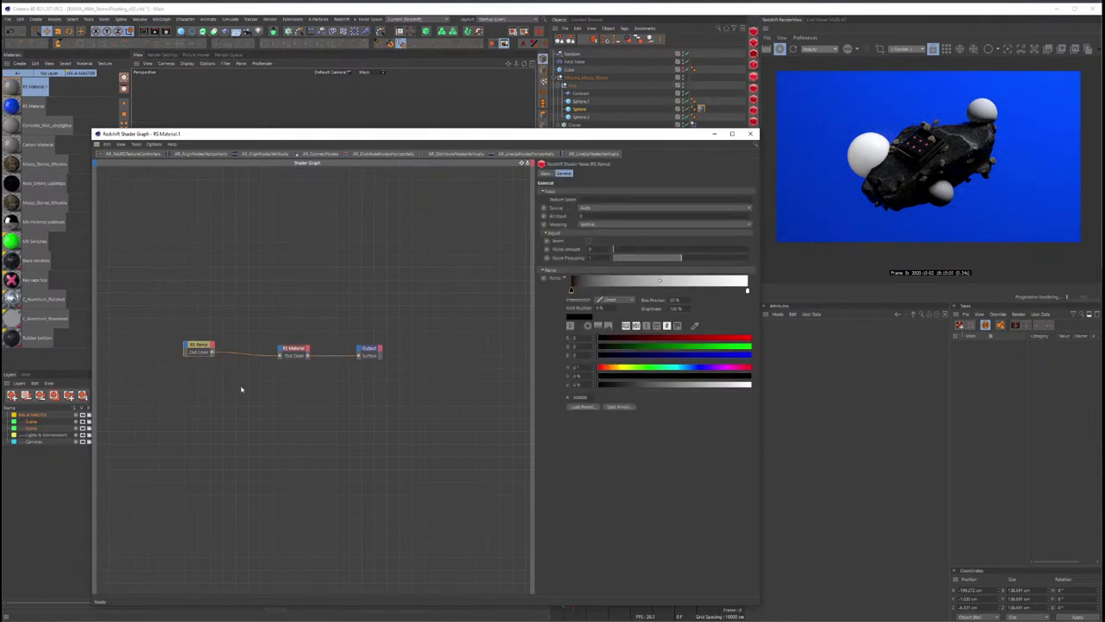
pyautogui.click(608, 224)
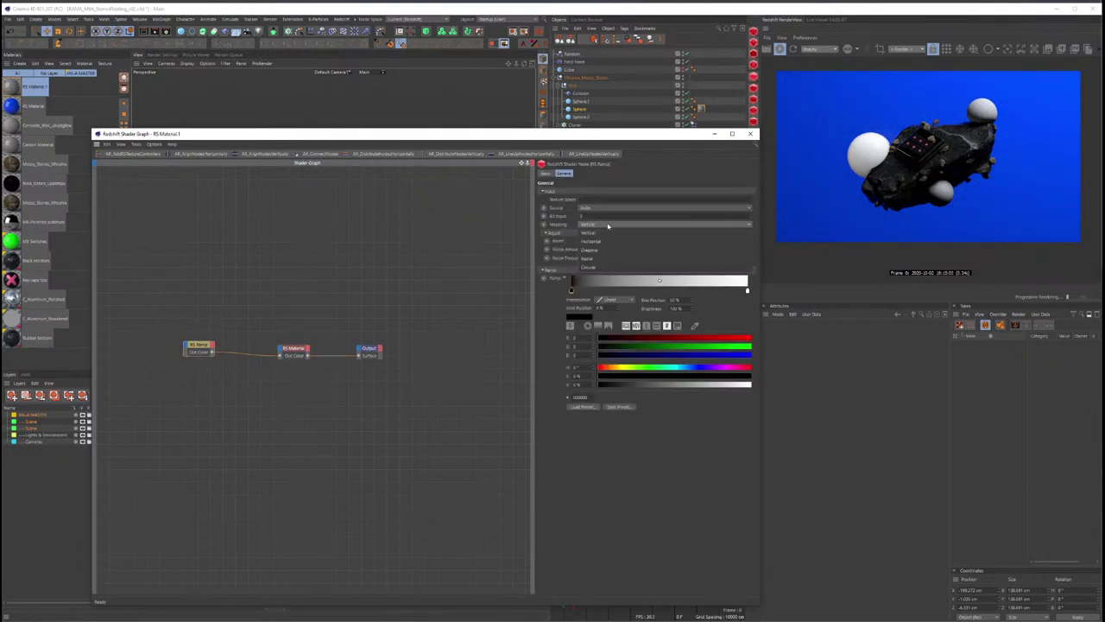
pyautogui.click(605, 261)
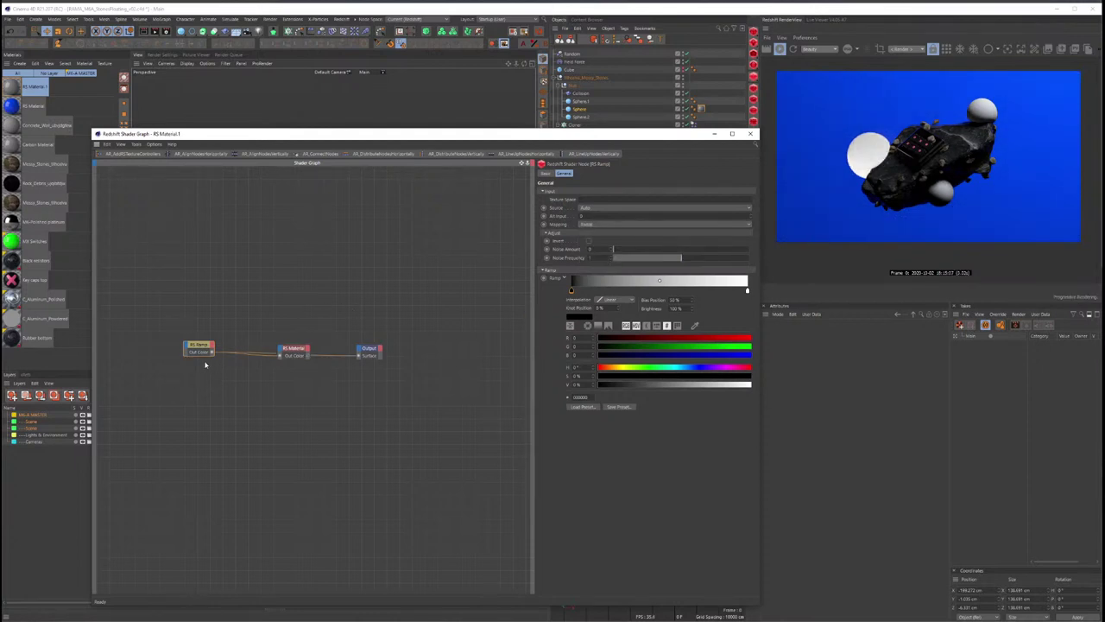
pyautogui.rightClick(588, 278)
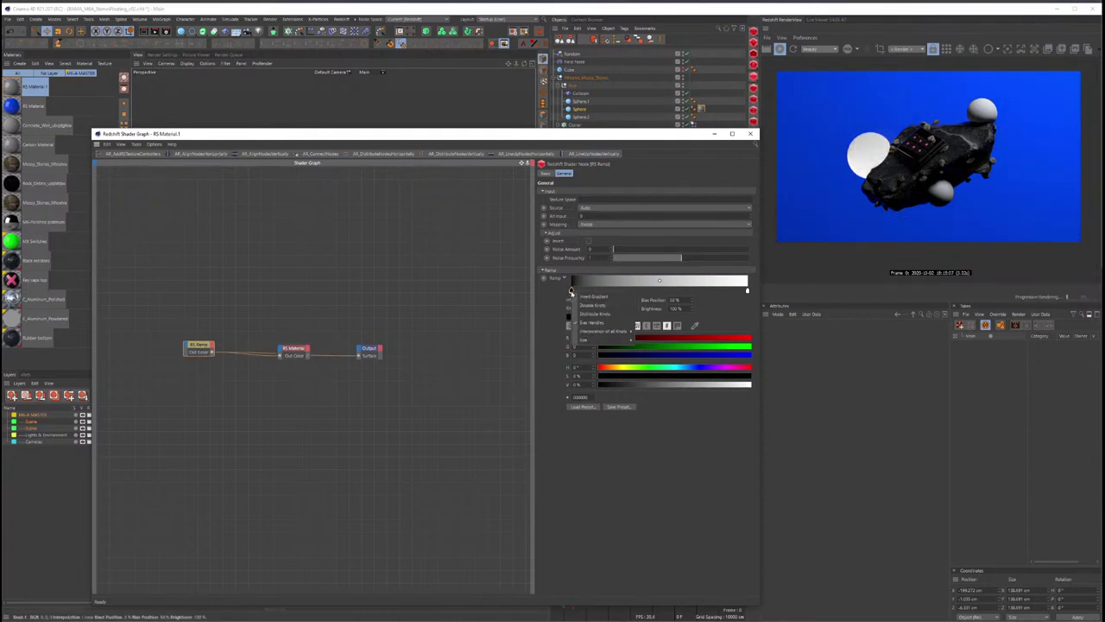
pyautogui.click(604, 307)
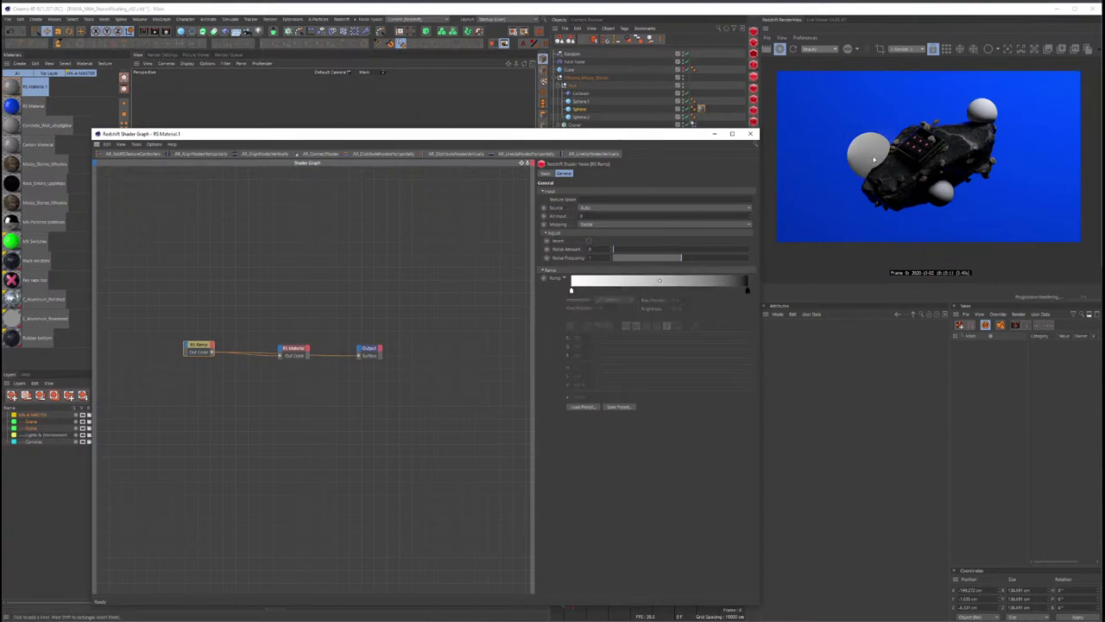
pyautogui.moveTo(571, 290); pyautogui.dragTo(639, 291)
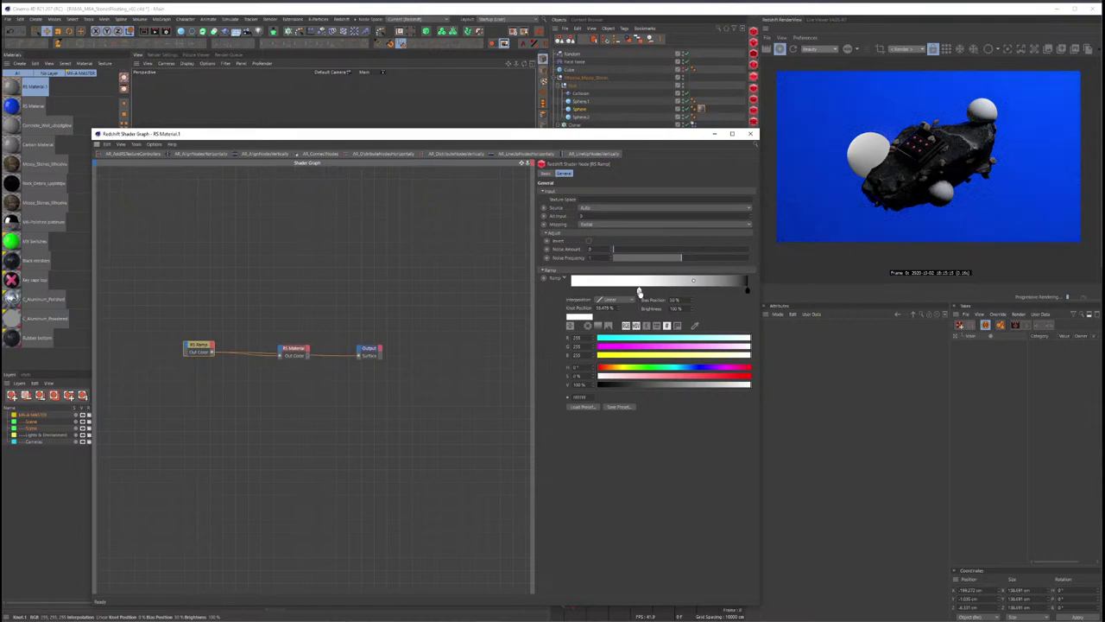
pyautogui.moveTo(639, 291); pyautogui.dragTo(665, 291)
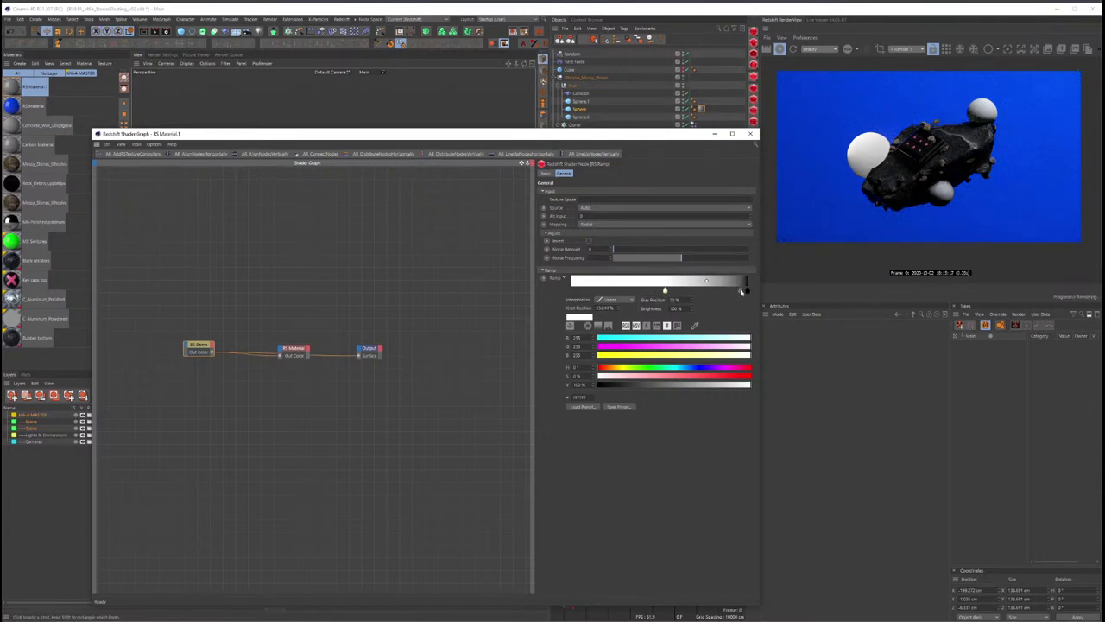
pyautogui.moveTo(746, 291); pyautogui.dragTo(740, 294)
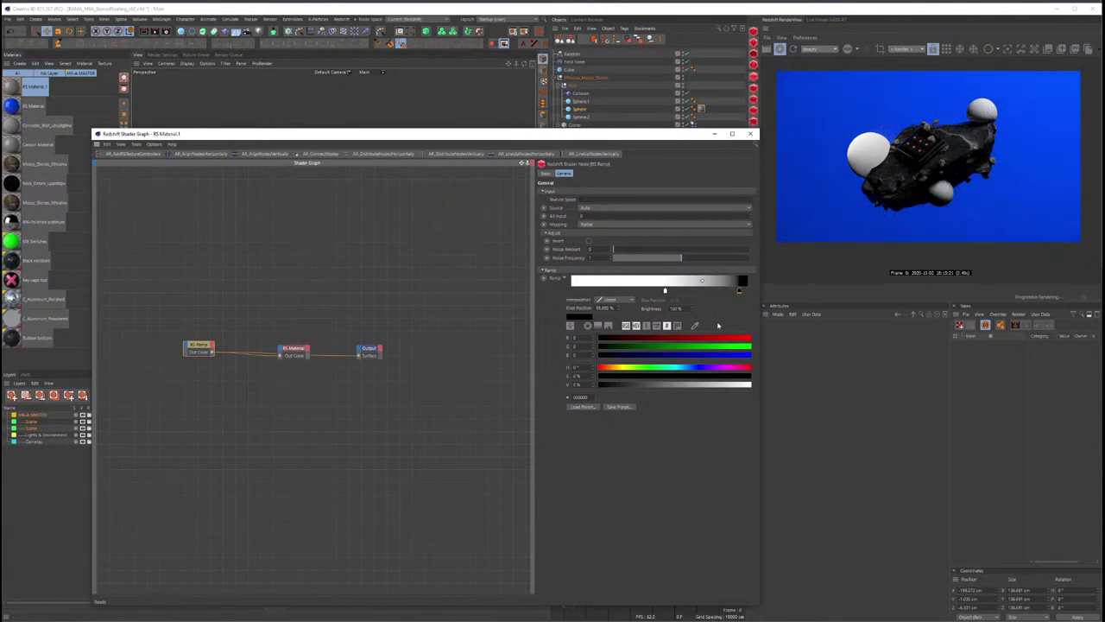
pyautogui.moveTo(204, 348)
pyautogui.mouseDown()
pyautogui.moveTo(185, 345)
pyautogui.moveTo(223, 348)
pyautogui.mouseUp()
# Step: Add an RS Color Constant node wired into the ramp's input and rearrange the nodes
pyautogui.click(198, 383)
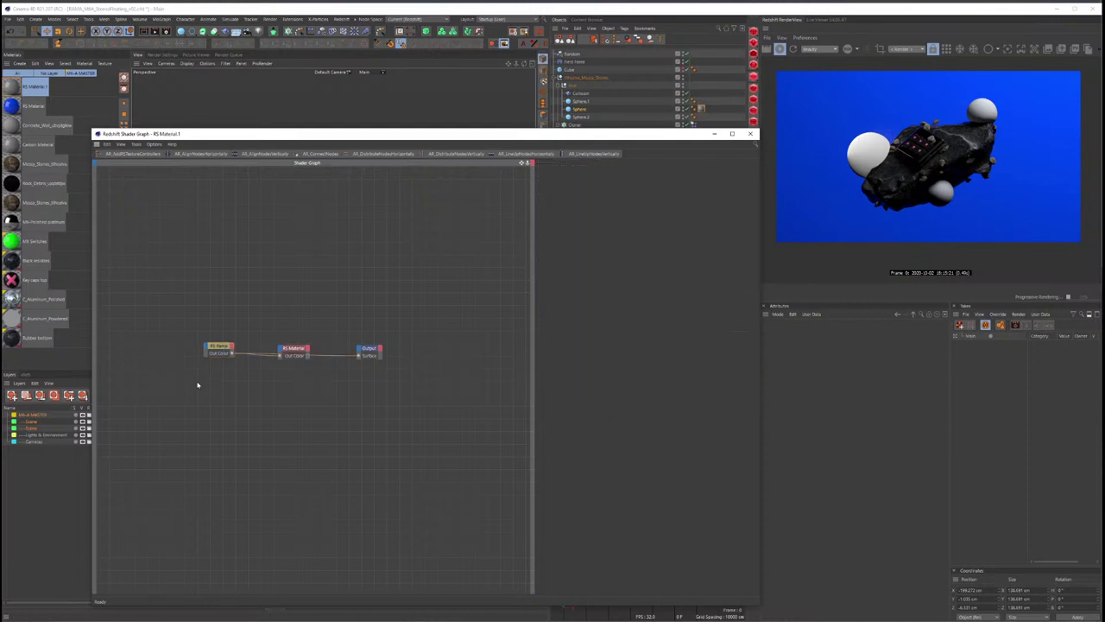
pyautogui.press('Tab')
pyautogui.write('col')
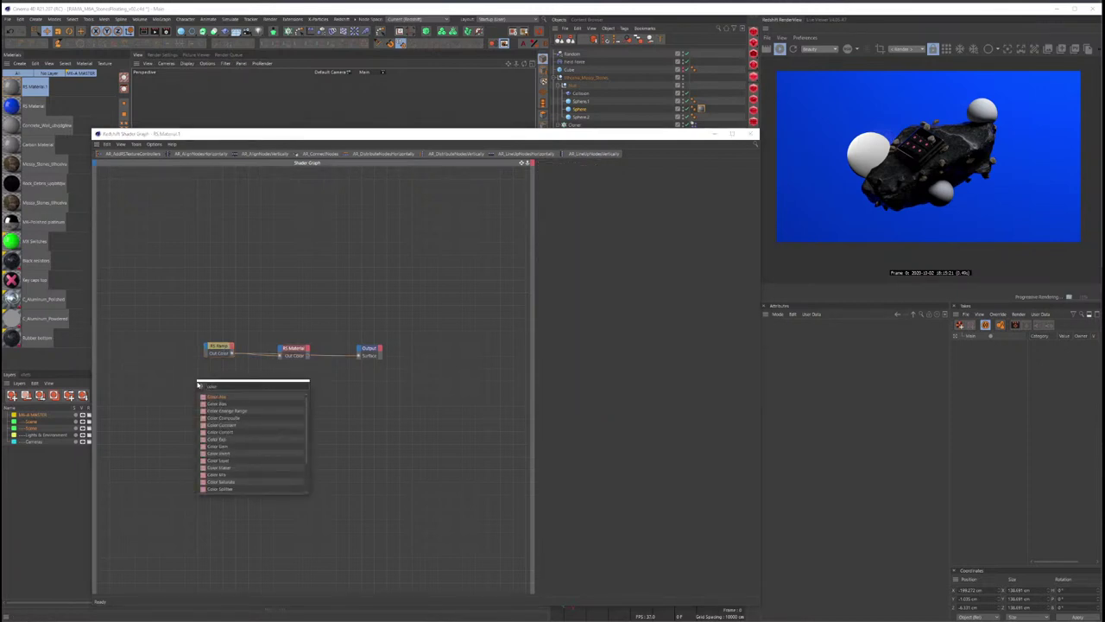
pyautogui.click(221, 424)
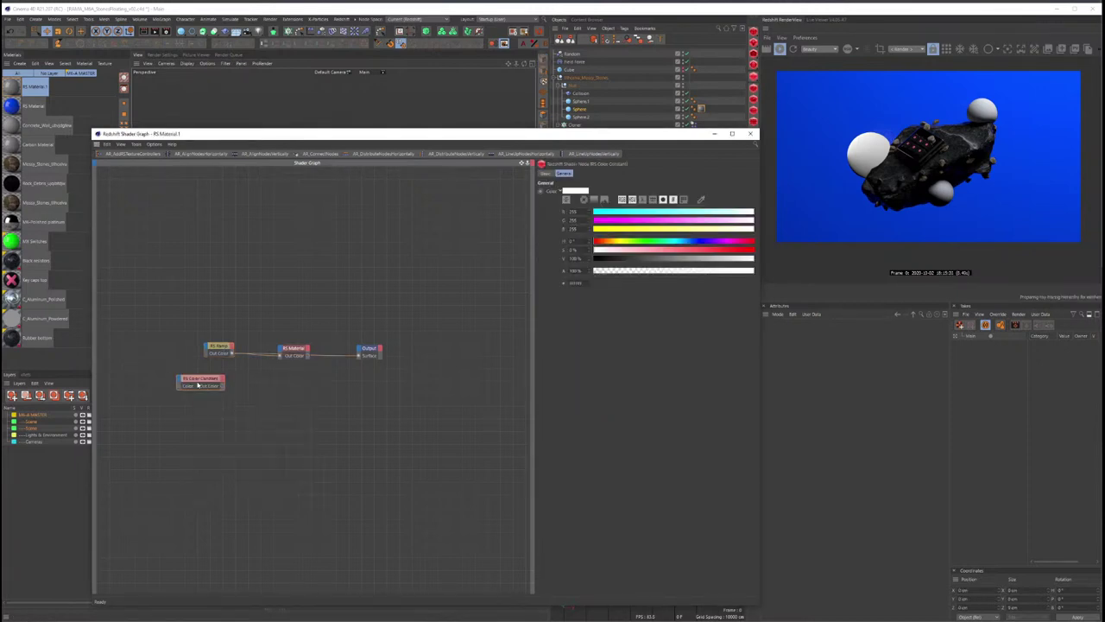
pyautogui.moveTo(225, 385)
pyautogui.mouseDown()
pyautogui.moveTo(183, 372)
pyautogui.moveTo(230, 354)
pyautogui.mouseUp()
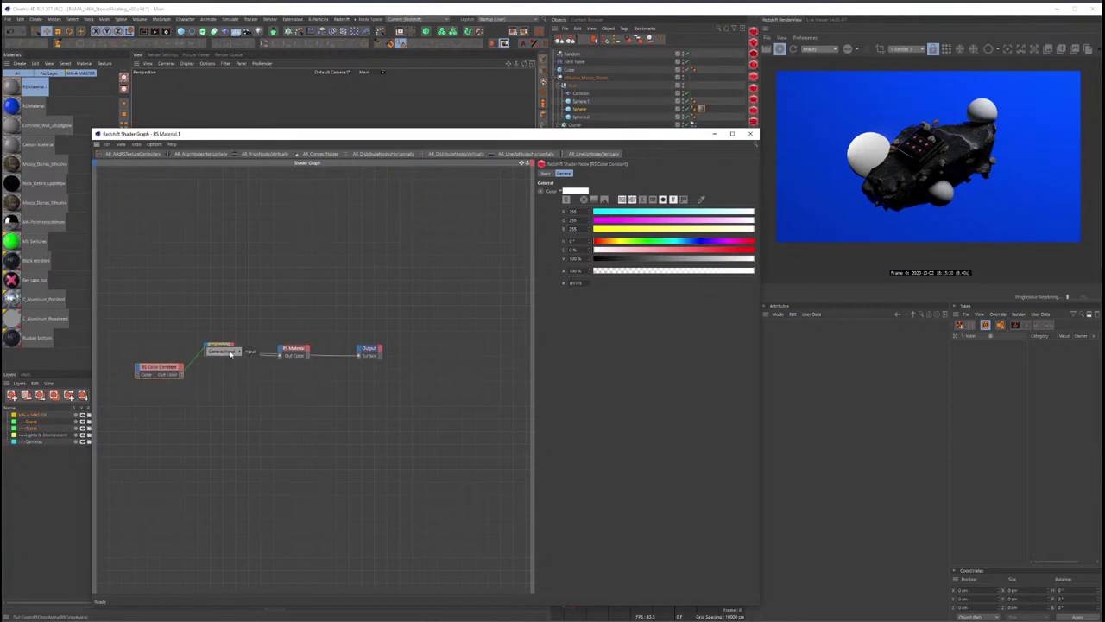
pyautogui.click(250, 351)
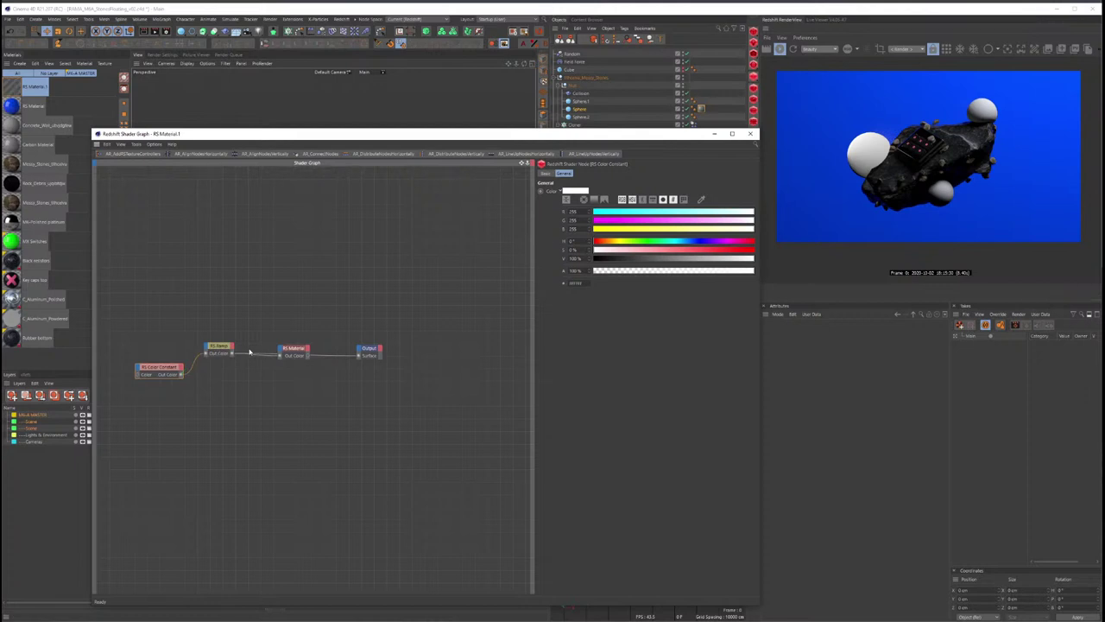
pyautogui.moveTo(166, 370)
pyautogui.mouseDown()
pyautogui.moveTo(156, 353)
pyautogui.moveTo(167, 381)
pyautogui.moveTo(244, 388)
pyautogui.mouseUp()
pyautogui.click(186, 357)
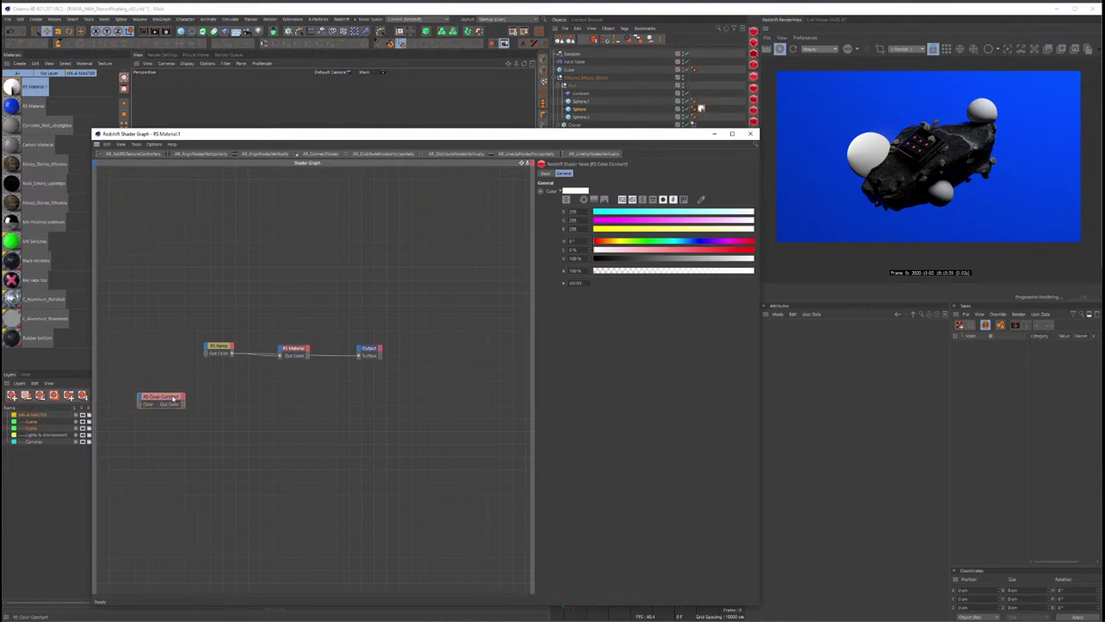
pyautogui.moveTo(222, 348); pyautogui.dragTo(167, 366)
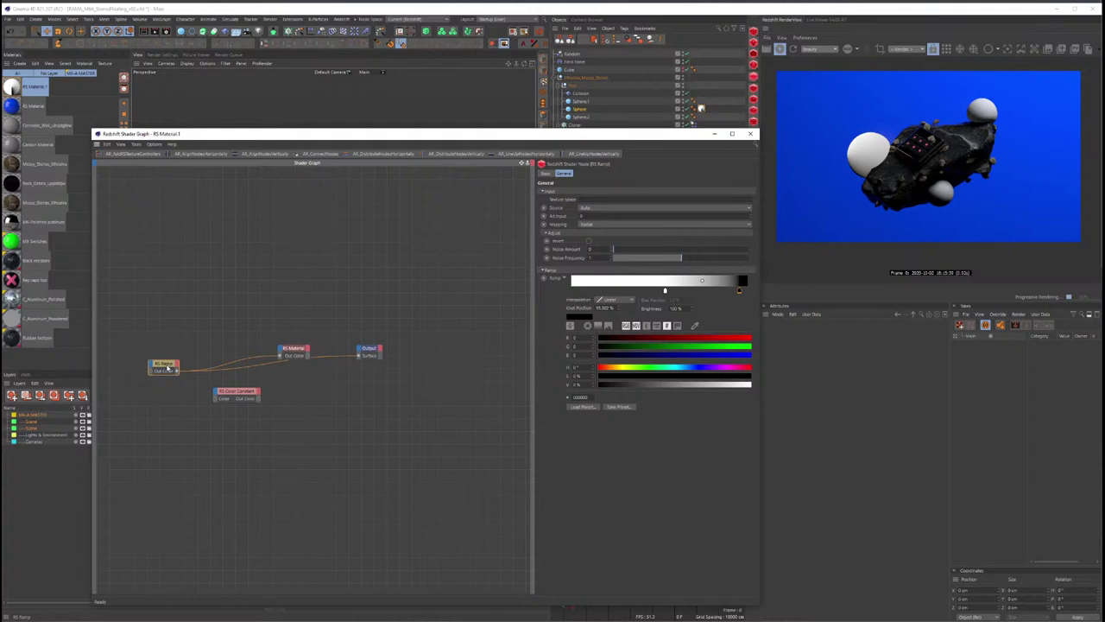
# Step: Recolour the ramp knots to pale and darker yellows and delete the black end knot
pyautogui.click(664, 290)
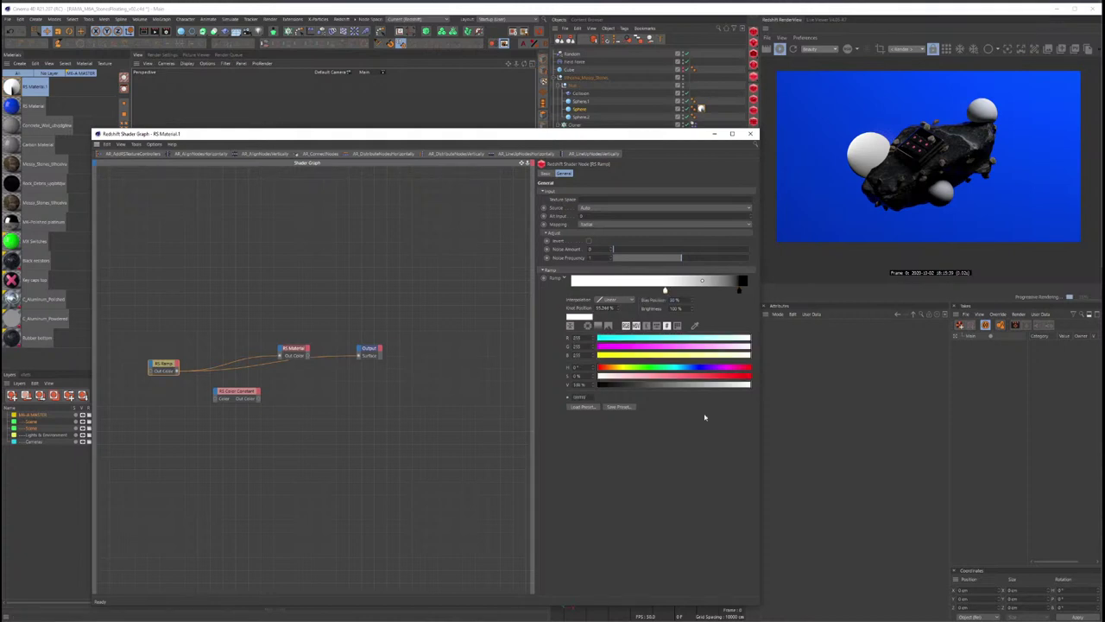
pyautogui.click(616, 367)
pyautogui.moveTo(618, 376); pyautogui.dragTo(751, 380)
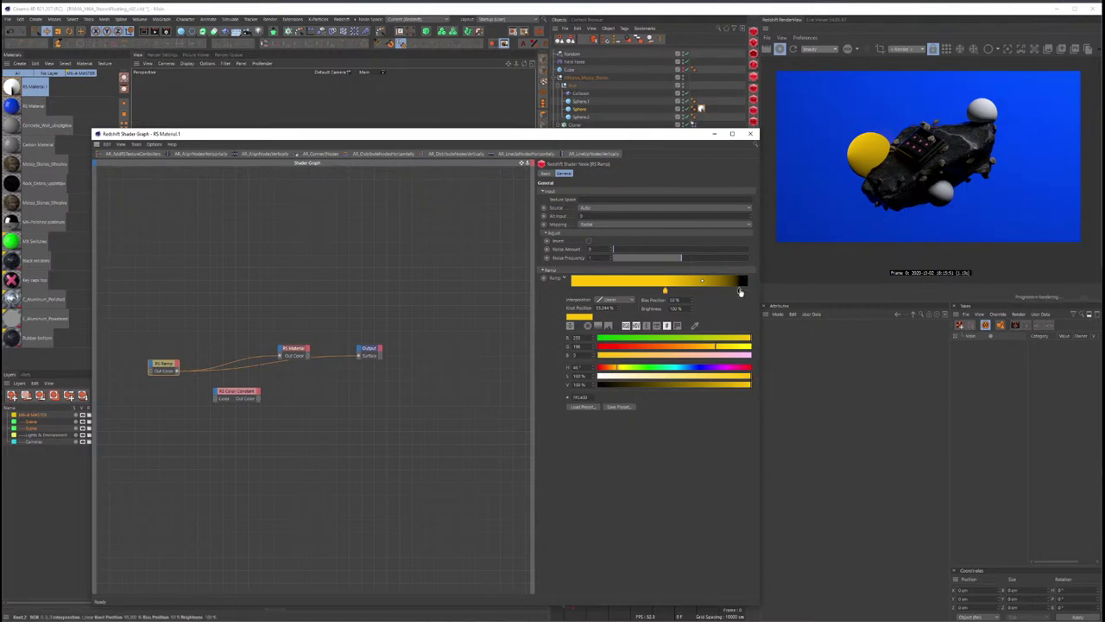
pyautogui.click(688, 291)
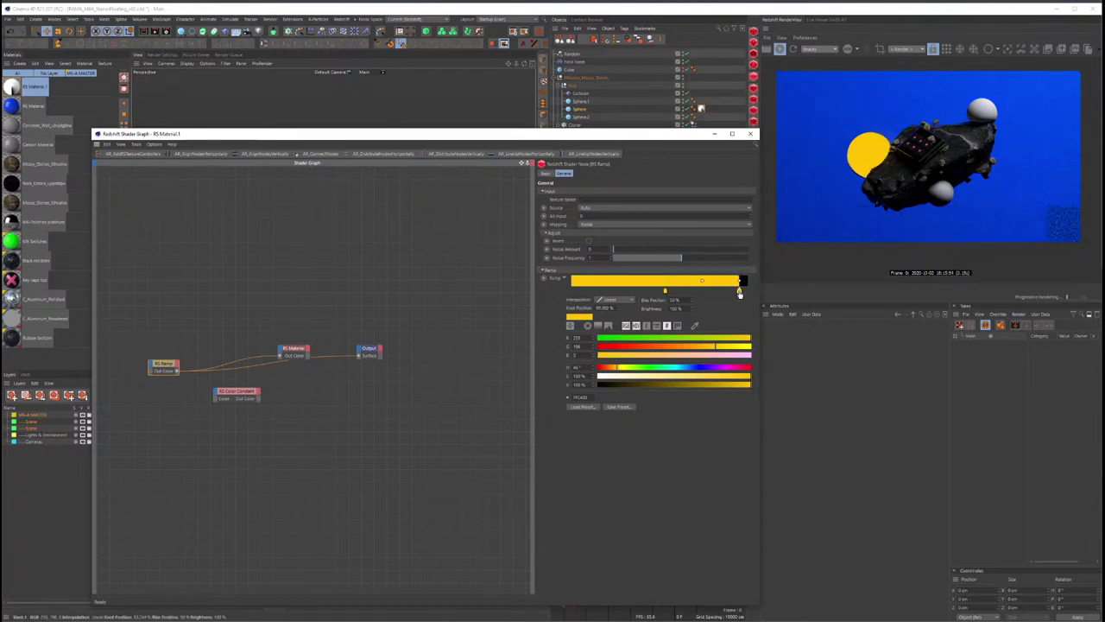
pyautogui.moveTo(737, 290); pyautogui.dragTo(736, 301)
pyautogui.click(732, 290)
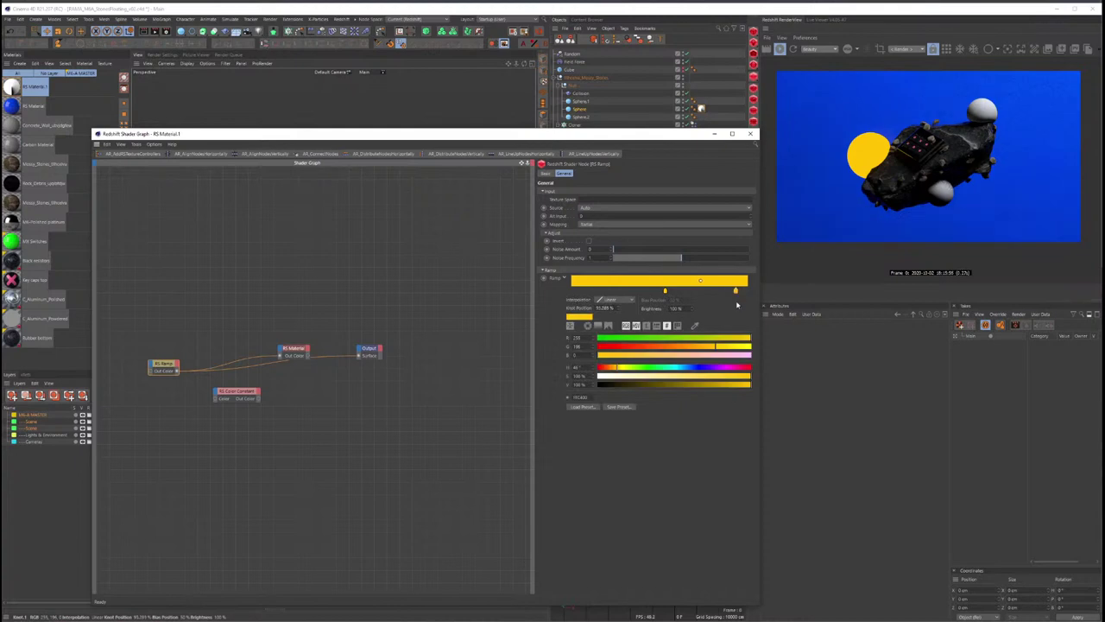
pyautogui.click(659, 384)
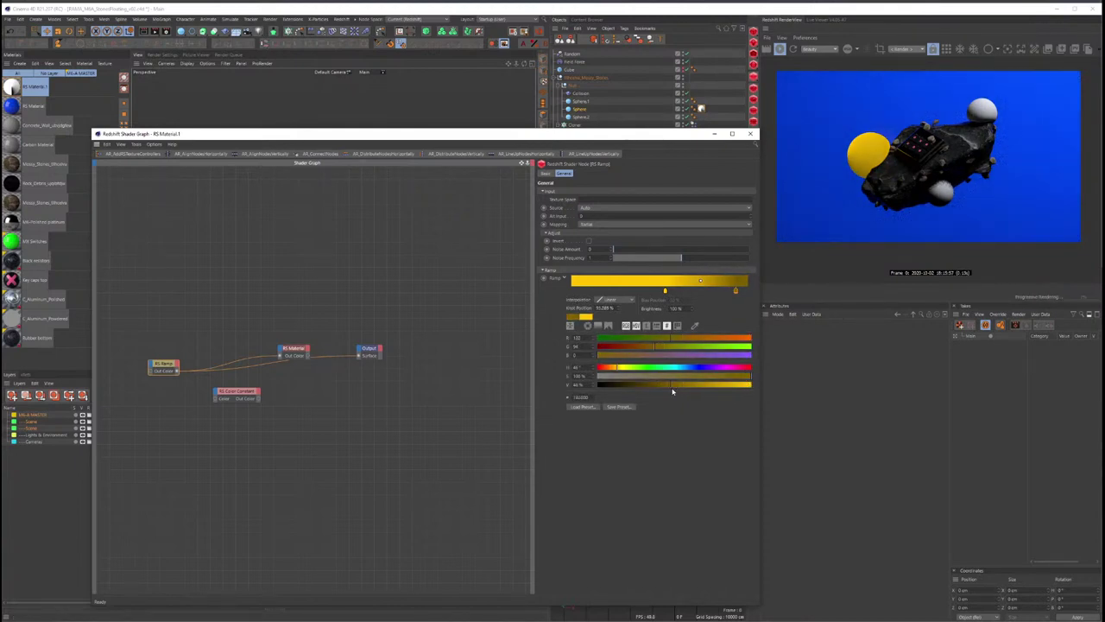
pyautogui.click(665, 291)
pyautogui.click(671, 378)
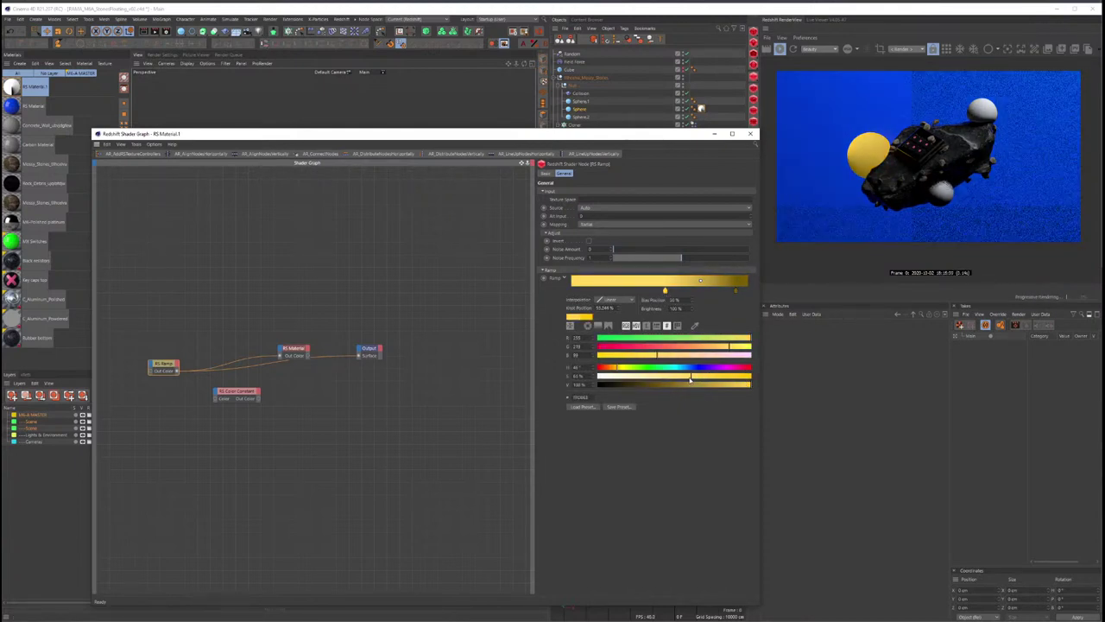
pyautogui.moveTo(671, 377); pyautogui.dragTo(654, 379)
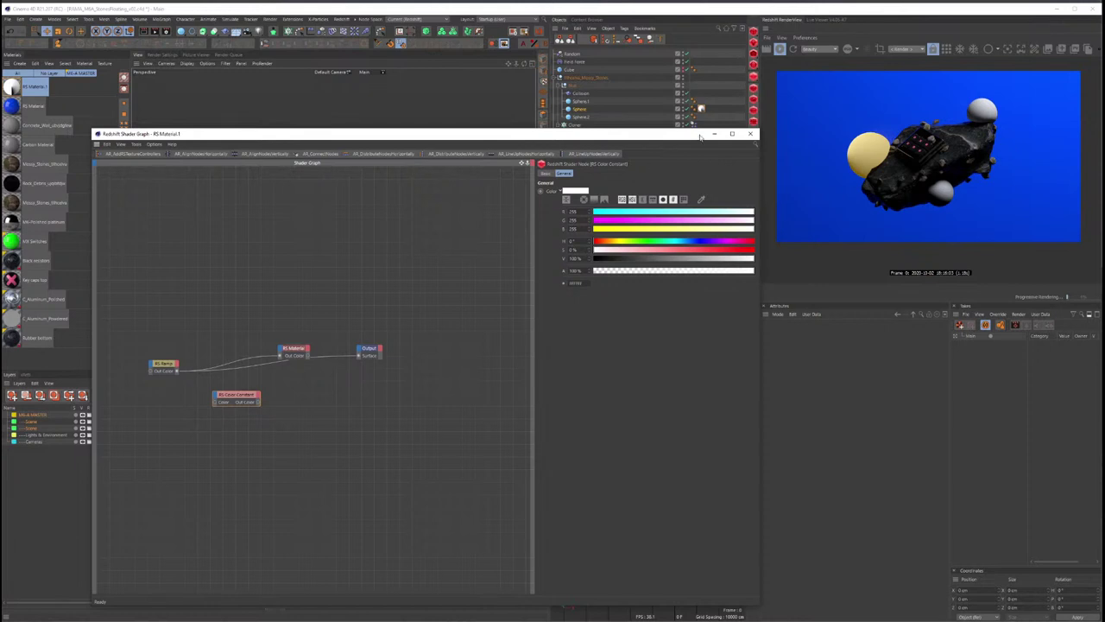
# Step: Set the RS Material's emission weight to 0 and connect its Out Color to the output Surface
pyautogui.moveTo(701, 136); pyautogui.dragTo(713, 219)
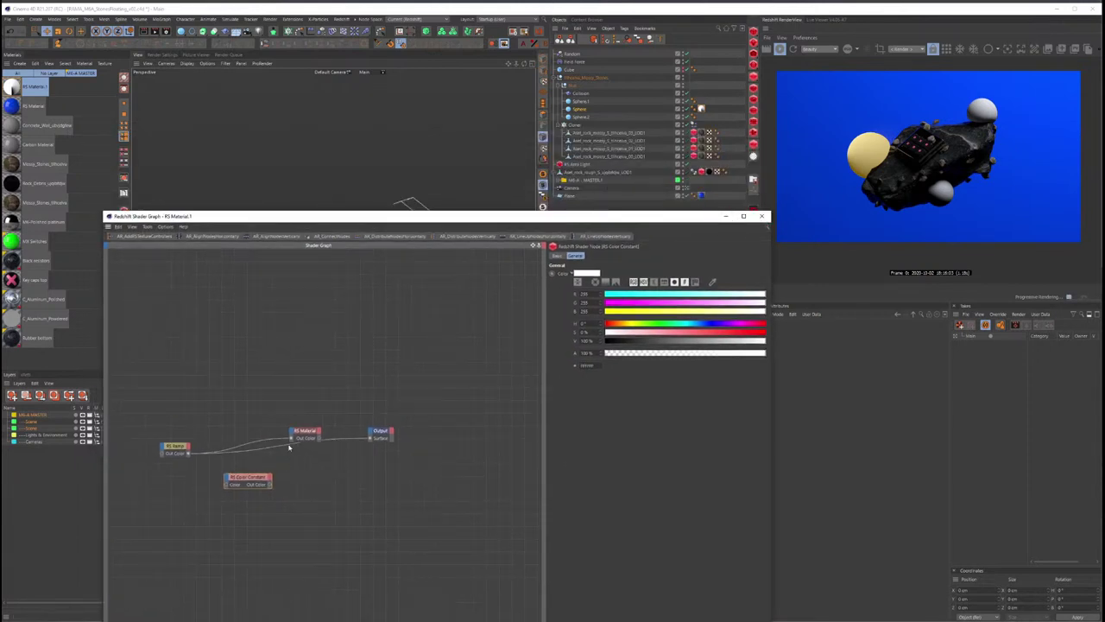
pyautogui.moveTo(292, 447); pyautogui.dragTo(304, 402)
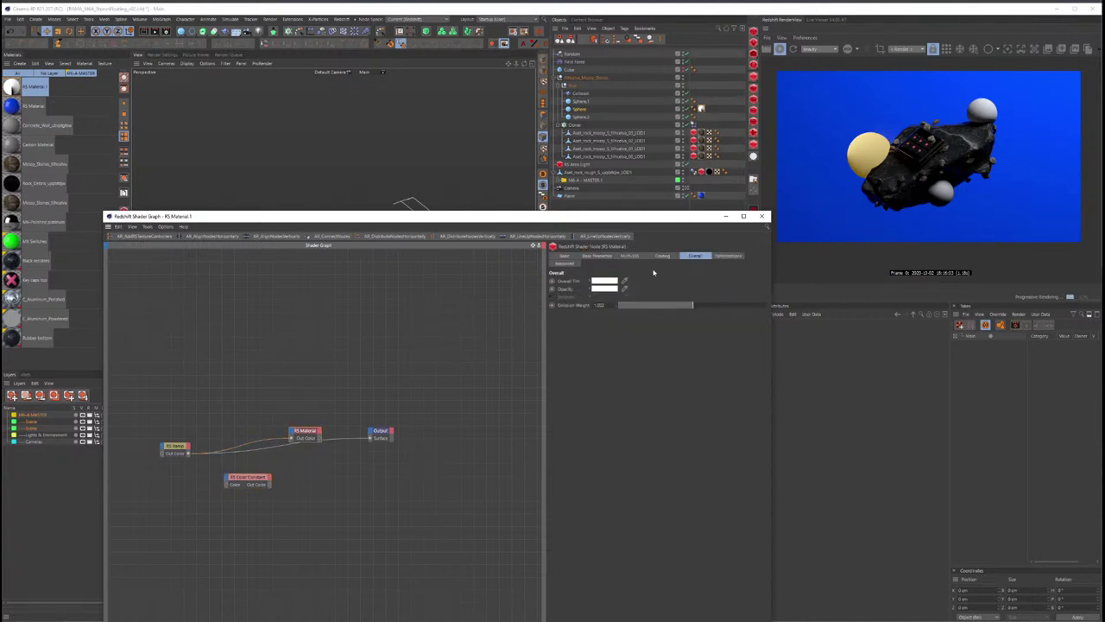
pyautogui.moveTo(660, 304); pyautogui.dragTo(604, 305)
pyautogui.moveTo(302, 431); pyautogui.dragTo(306, 416)
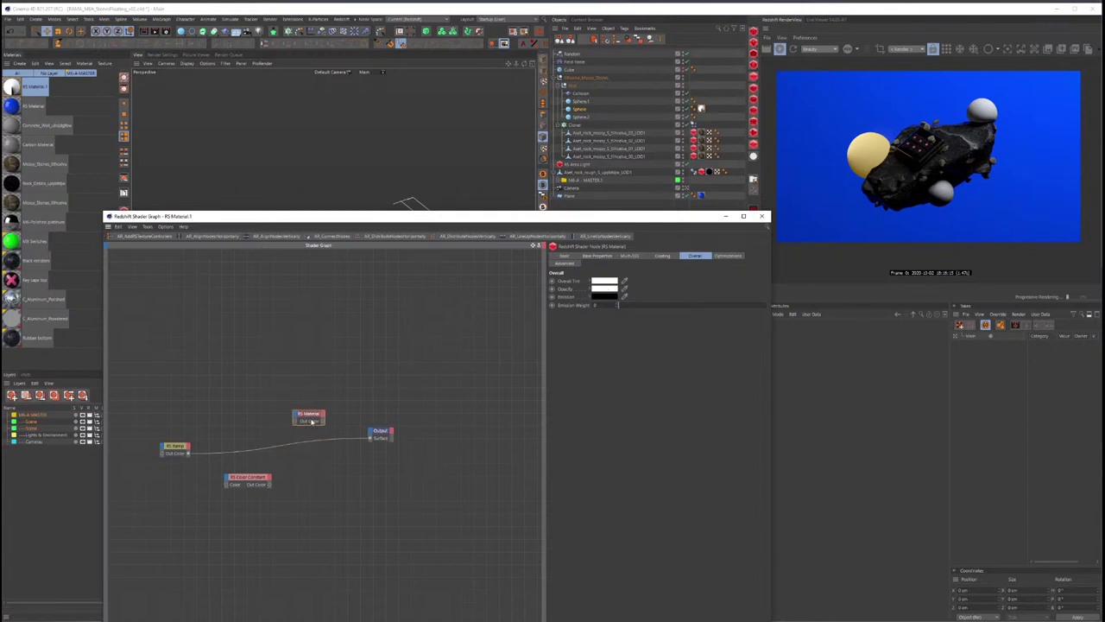
pyautogui.moveTo(322, 420); pyautogui.dragTo(372, 437)
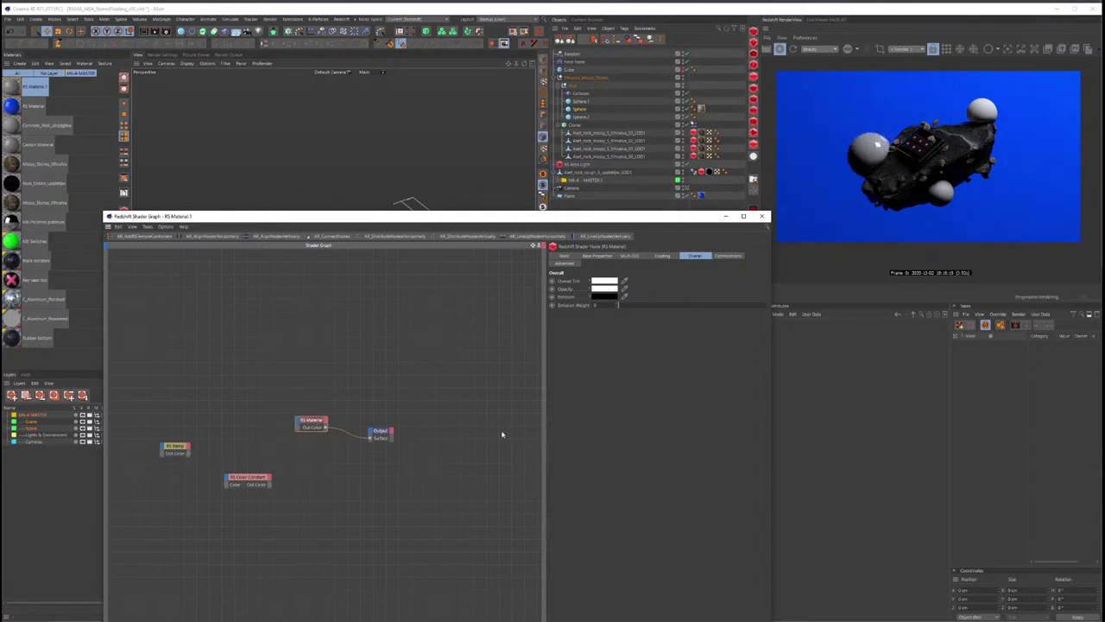
# Step: Give the material full refraction with roughness about 0.5 plus subsurface scatter, then close the graph
pyautogui.click(602, 258)
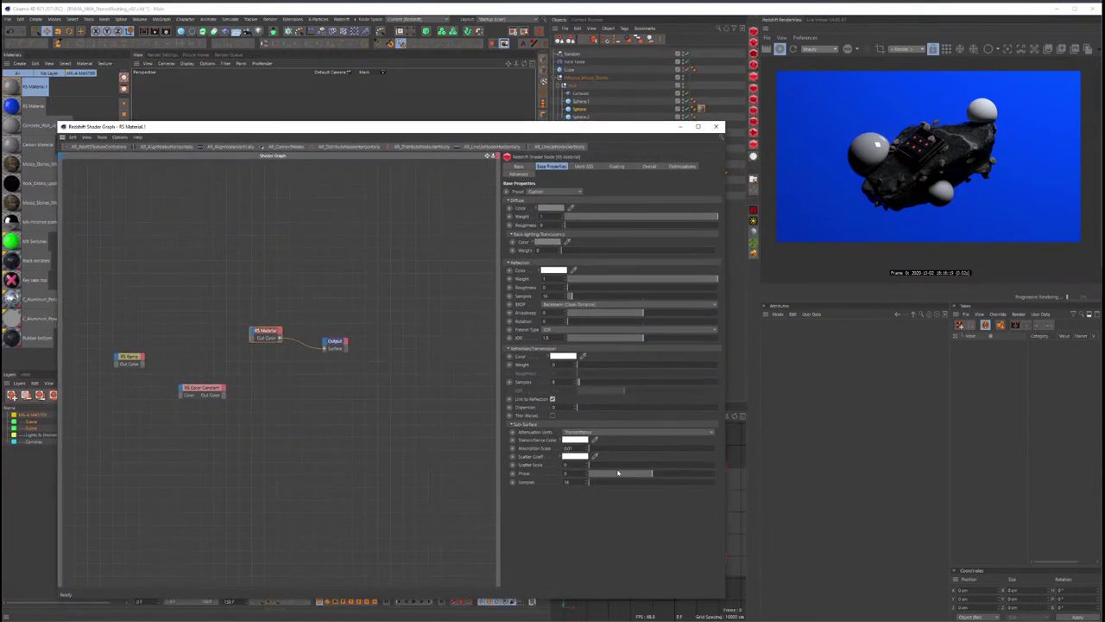
pyautogui.moveTo(590, 449)
pyautogui.mouseDown()
pyautogui.moveTo(612, 450)
pyautogui.moveTo(593, 451)
pyautogui.mouseUp()
pyautogui.click(654, 366)
pyautogui.click(553, 399)
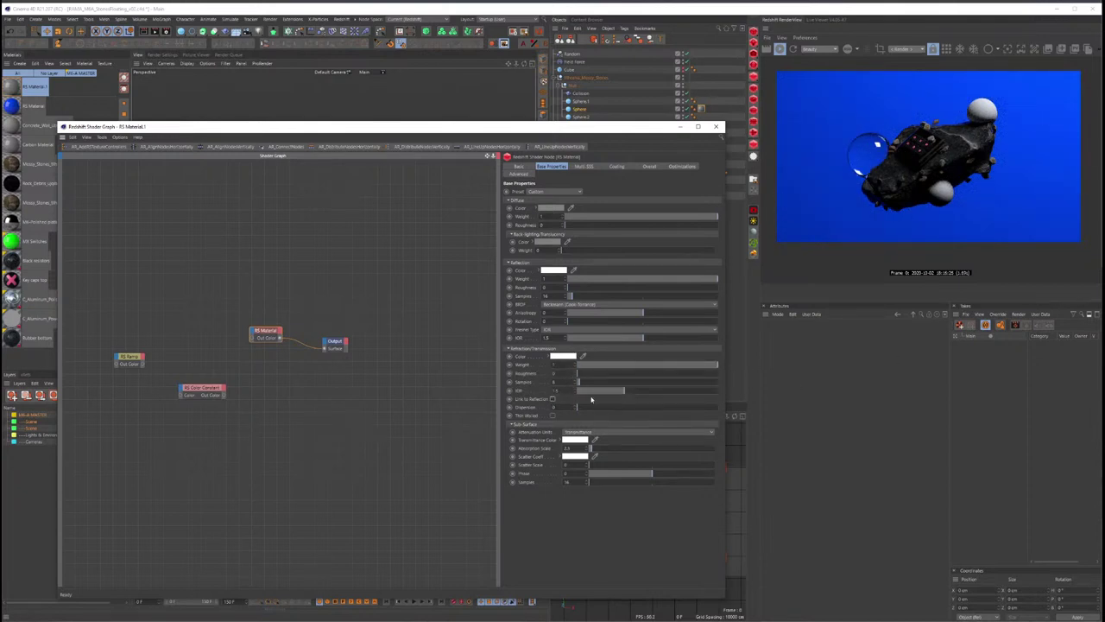
pyautogui.moveTo(586, 374); pyautogui.dragTo(732, 377)
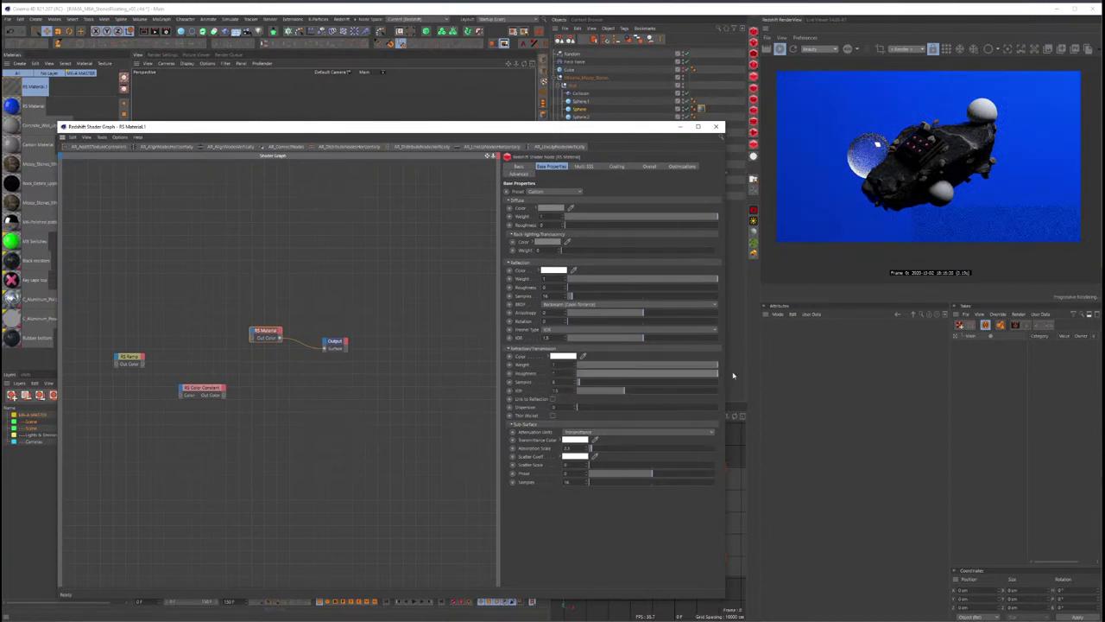
pyautogui.moveTo(592, 464); pyautogui.dragTo(592, 468)
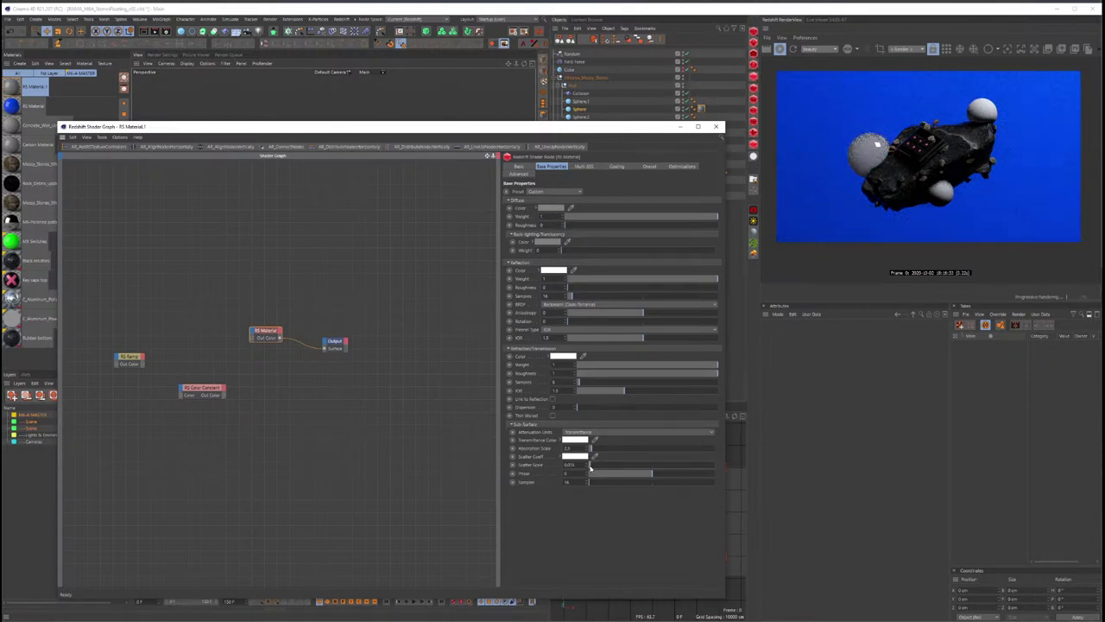
pyautogui.click(716, 126)
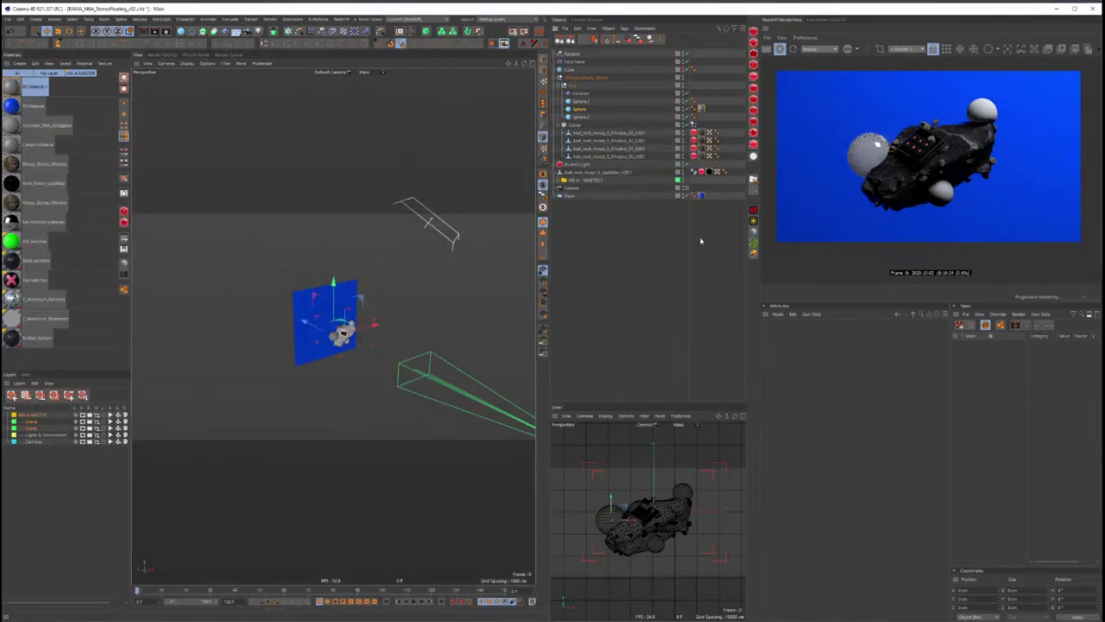
# Step: Add a Redshift Point Light parented under the sphere and open the Render Settings with Ctrl+B
pyautogui.click(753, 40)
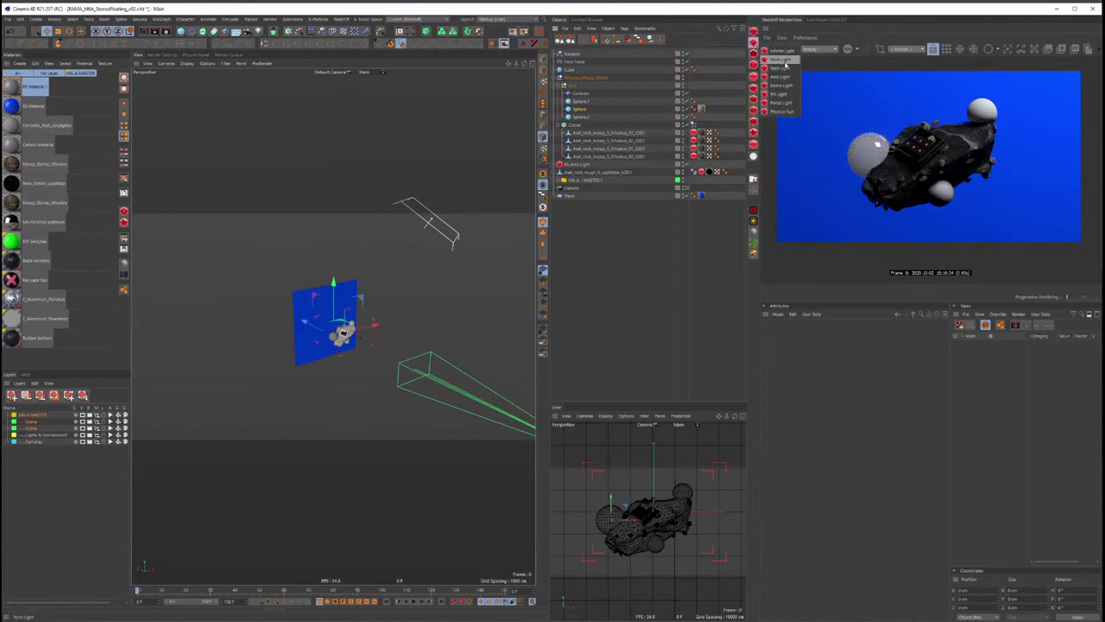
pyautogui.click(788, 63)
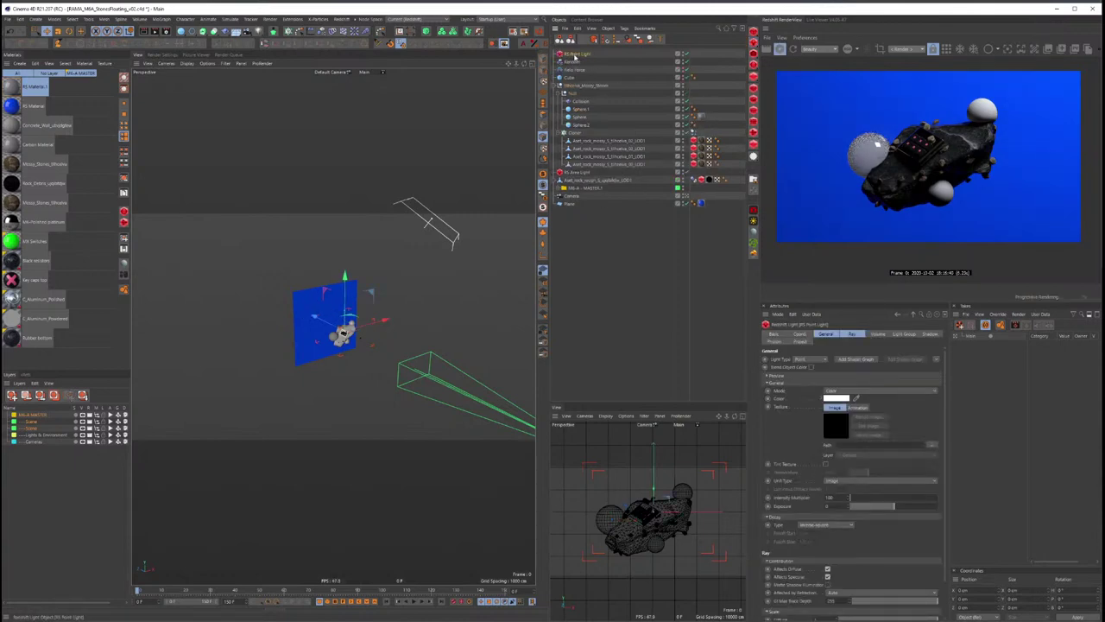
pyautogui.moveTo(581, 119); pyautogui.dragTo(583, 117)
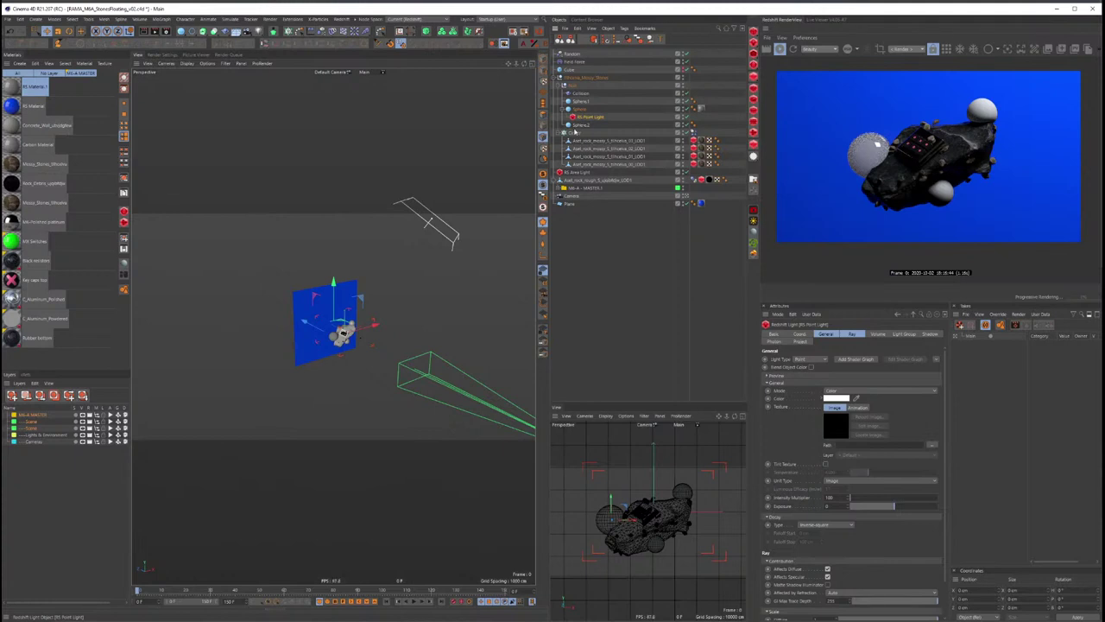
pyautogui.hotkey('ctrl', 'b')
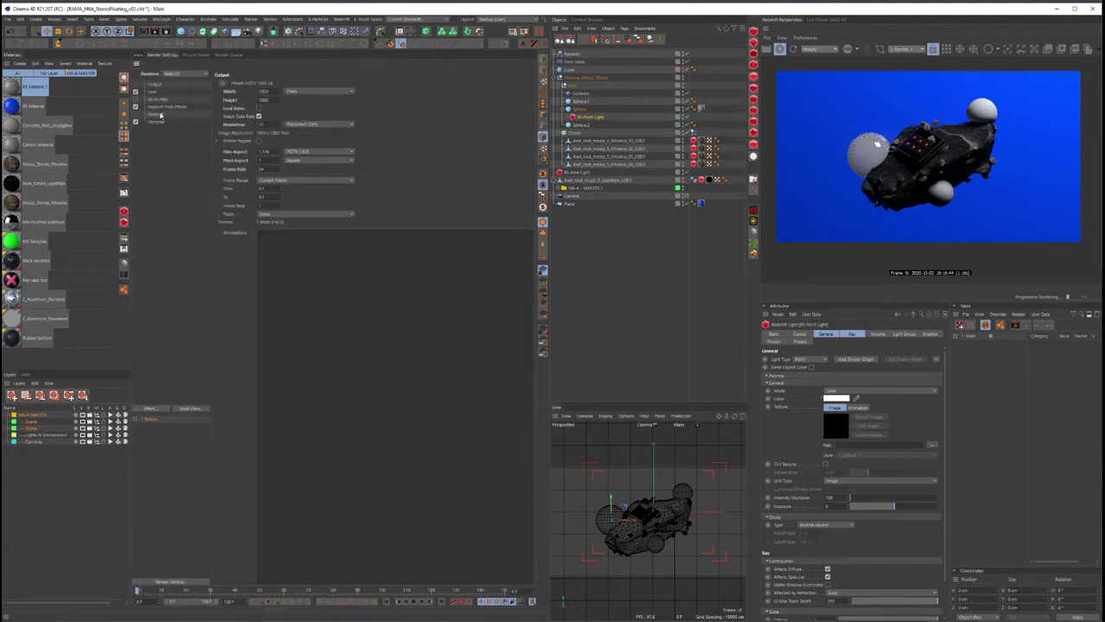
# Step: Set both the primary and secondary Redshift GI engines to None
pyautogui.click(159, 114)
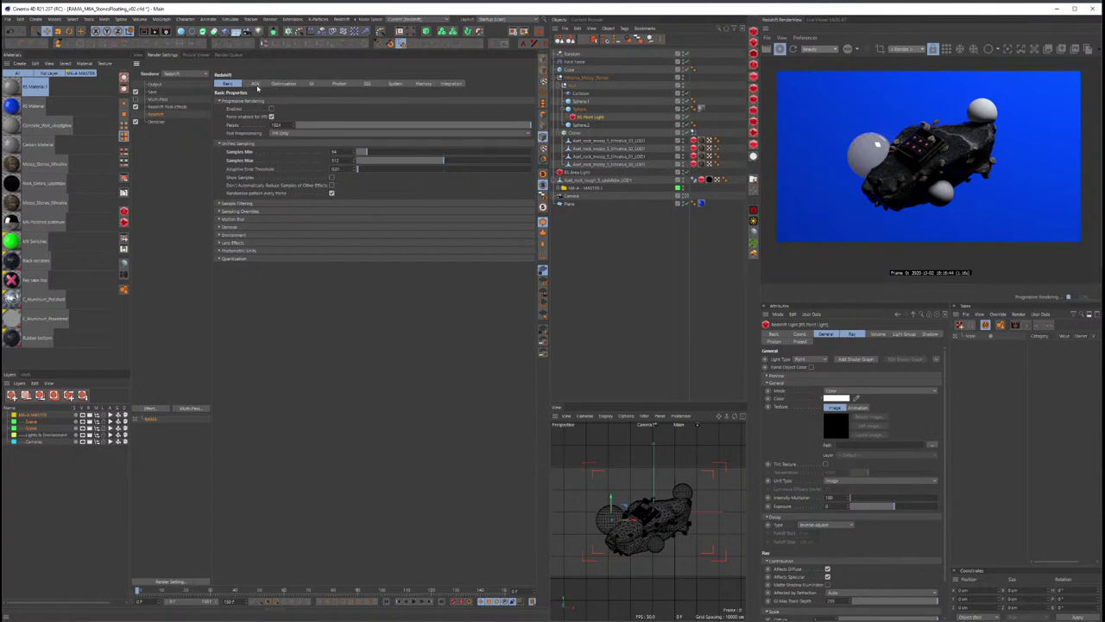
pyautogui.click(312, 83)
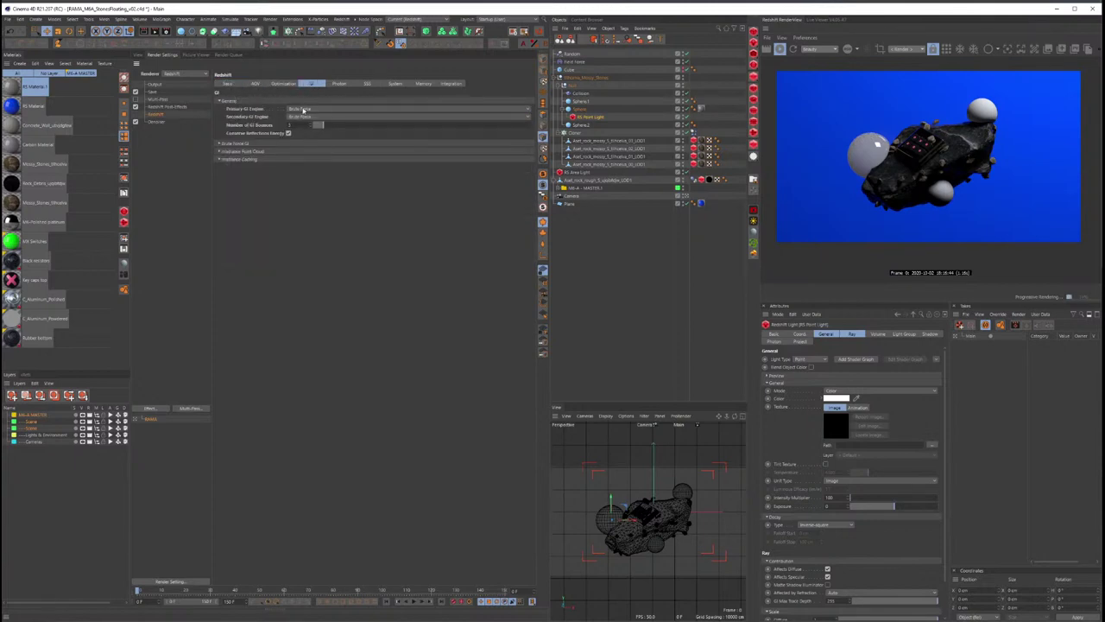
pyautogui.click(303, 110)
pyautogui.click(314, 94)
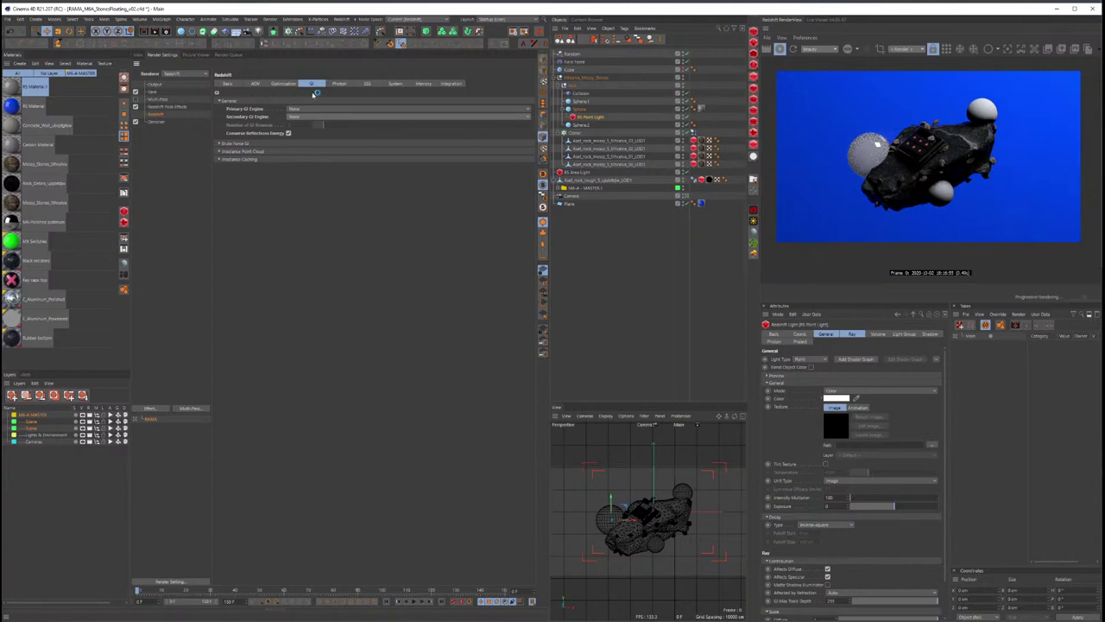
# Step: Enable the Single Scattering override samples under Sampling Overrides, then close Render Settings
pyautogui.click(228, 83)
pyautogui.click(220, 212)
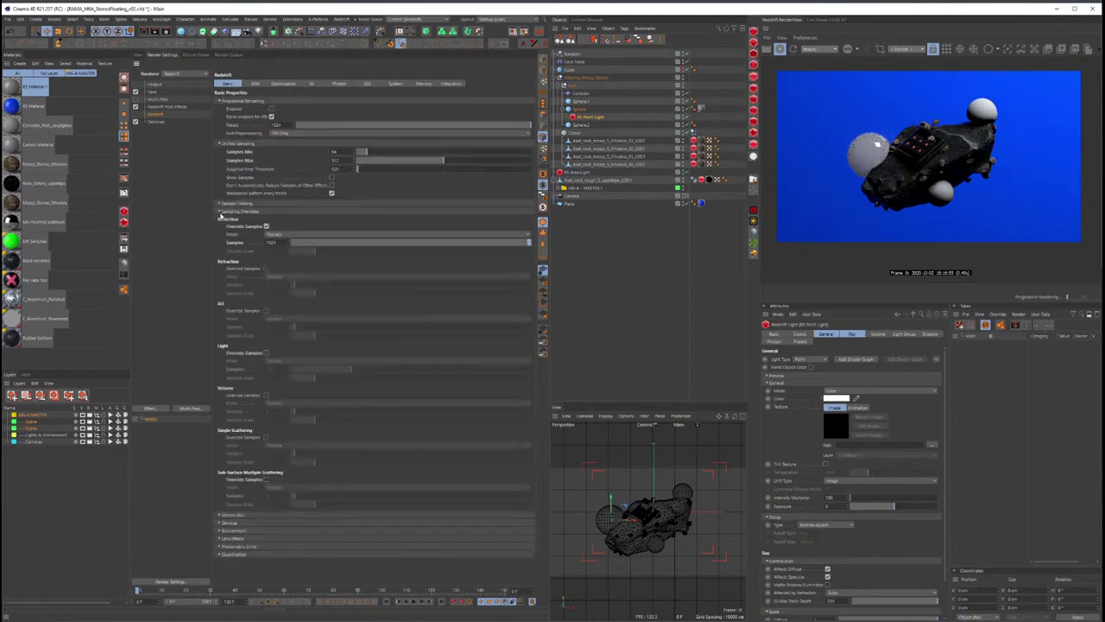
pyautogui.click(266, 438)
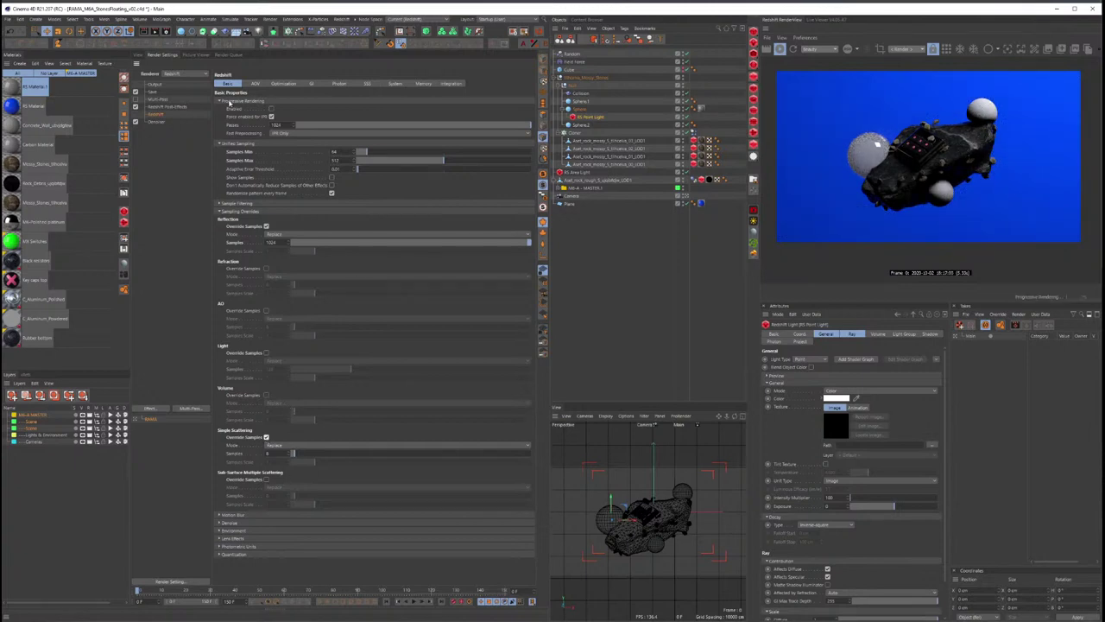
pyautogui.click(137, 56)
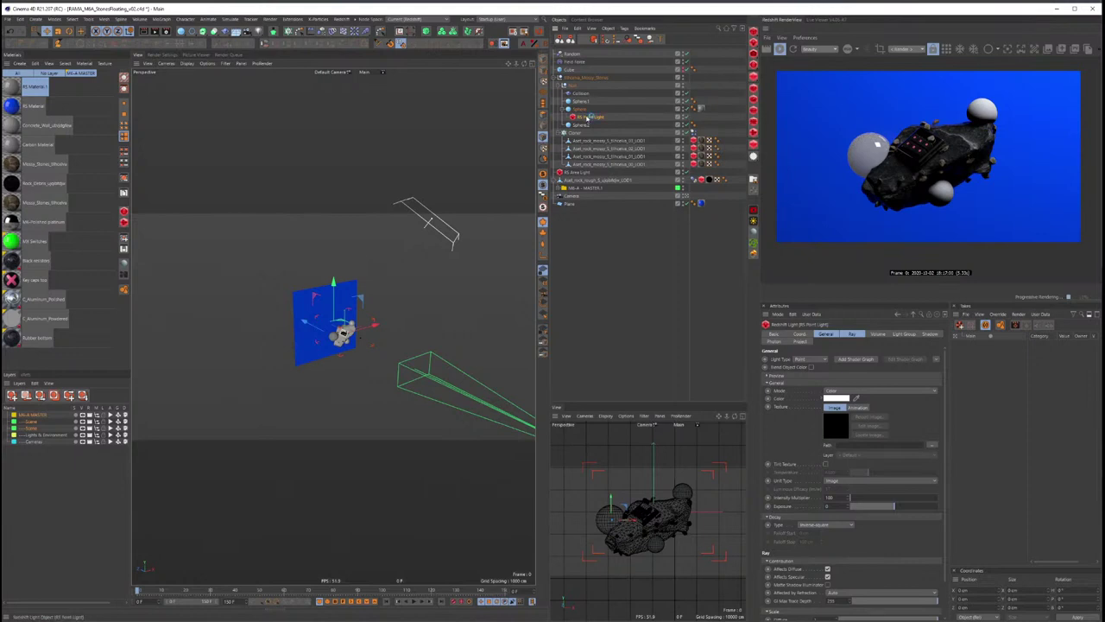
# Step: Move RS Point Light under Moss_Stones_Floating and hide the left sphere from the render
pyautogui.moveTo(582, 109); pyautogui.dragTo(581, 106)
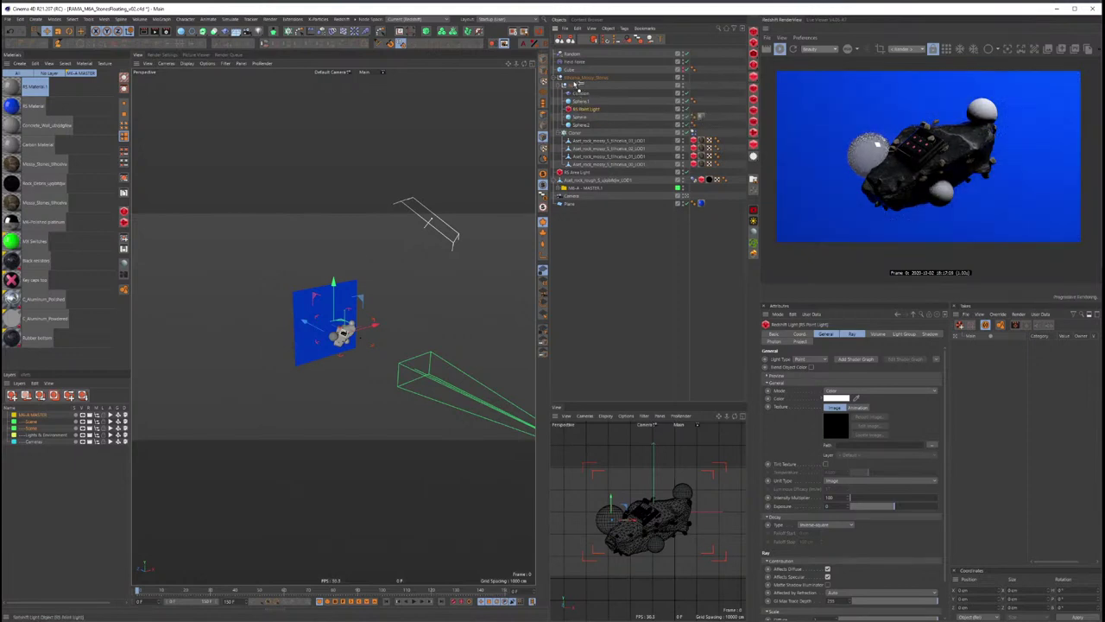
pyautogui.moveTo(573, 84); pyautogui.dragTo(575, 86)
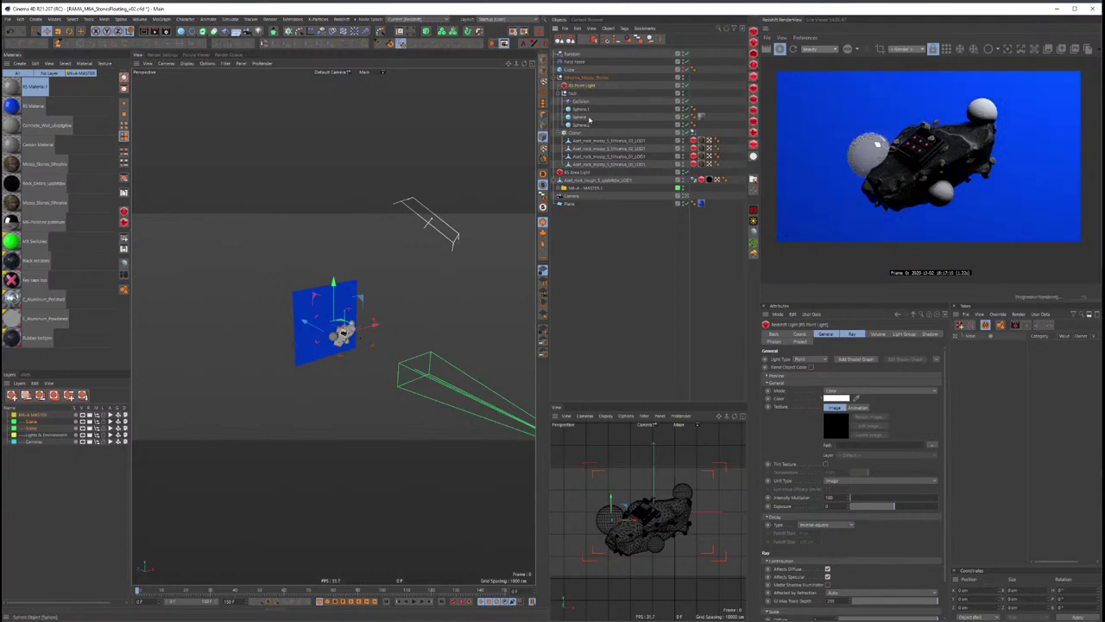
pyautogui.click(683, 117)
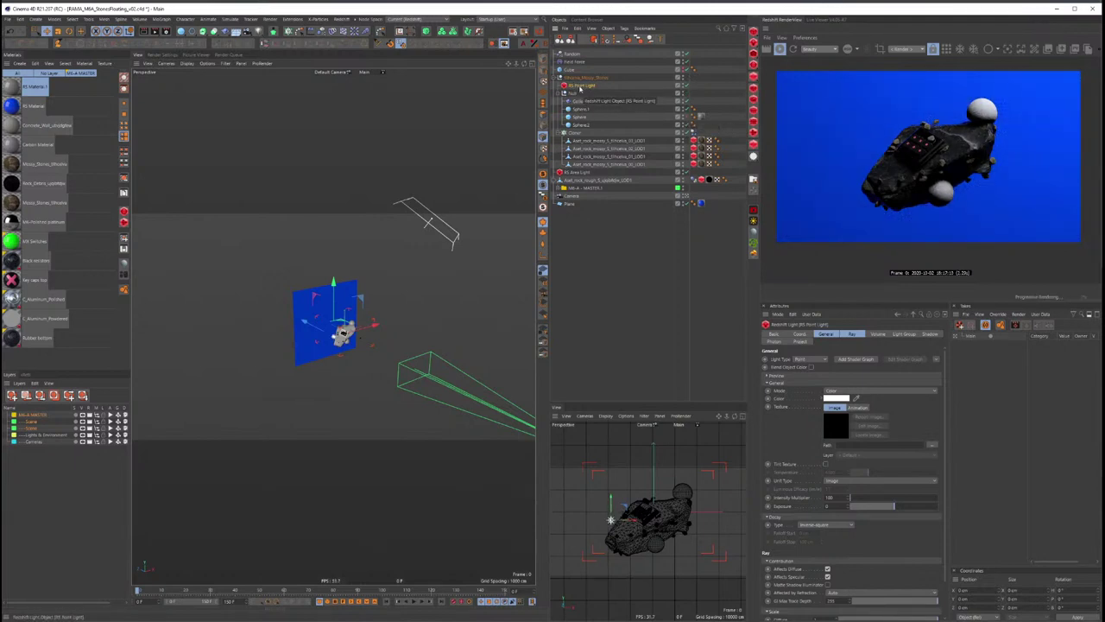
pyautogui.press('e')
pyautogui.moveTo(420, 296)
pyautogui.keyDown('alt'); pyautogui.mouseDown()
pyautogui.moveTo(375, 326)
pyautogui.moveTo(484, 313)
pyautogui.moveTo(394, 326)
pyautogui.moveTo(441, 317)
pyautogui.mouseUp(); pyautogui.keyUp('alt')
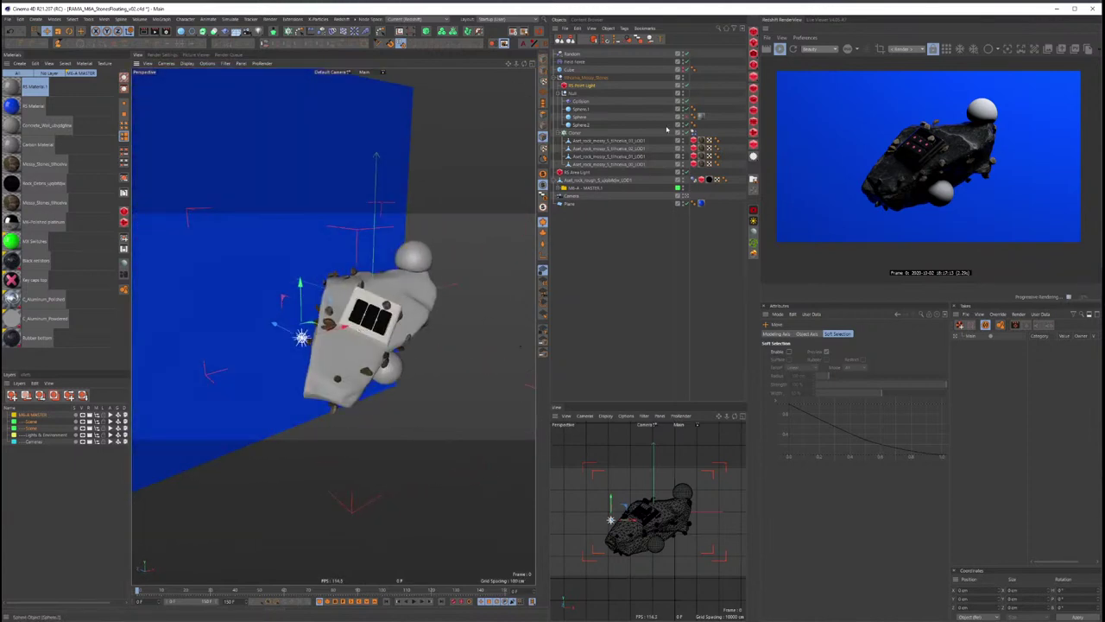
# Step: Tune the RS Point Light's intensity multiplier, unhide the sphere, and open RS Material 1's shader graph
pyautogui.click(585, 86)
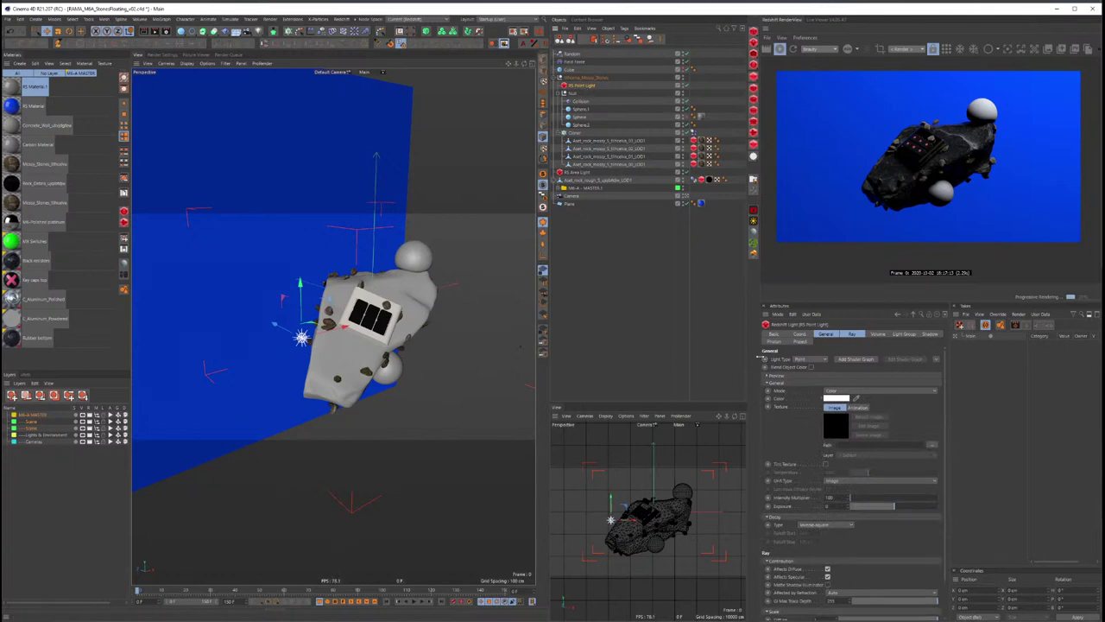
pyautogui.moveTo(761, 356); pyautogui.dragTo(734, 355)
pyautogui.click(847, 499)
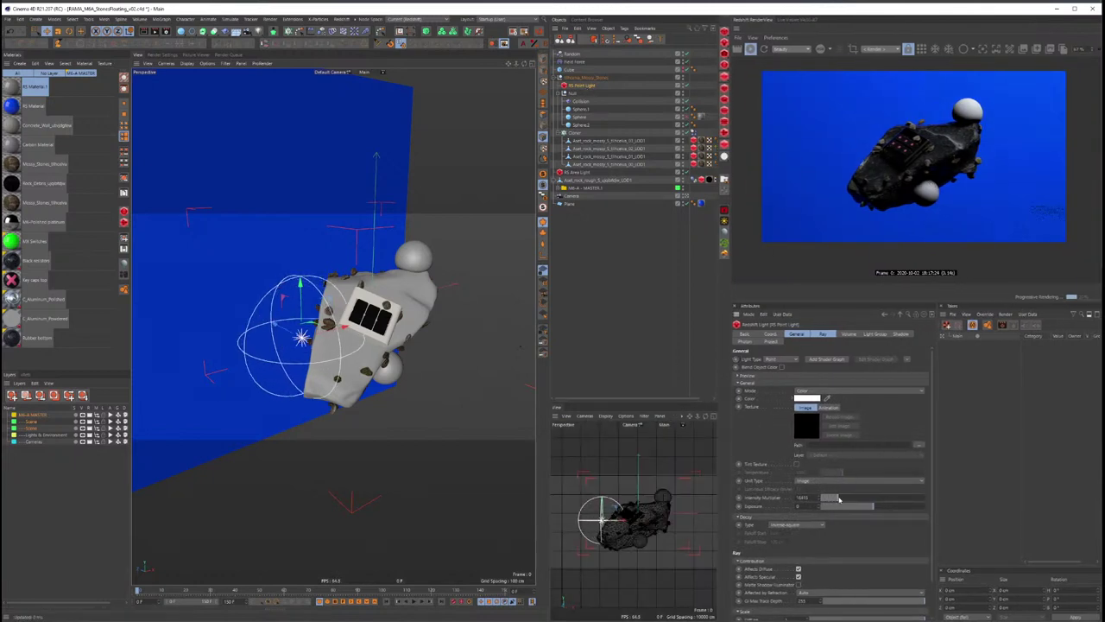
pyautogui.moveTo(848, 499); pyautogui.dragTo(894, 498)
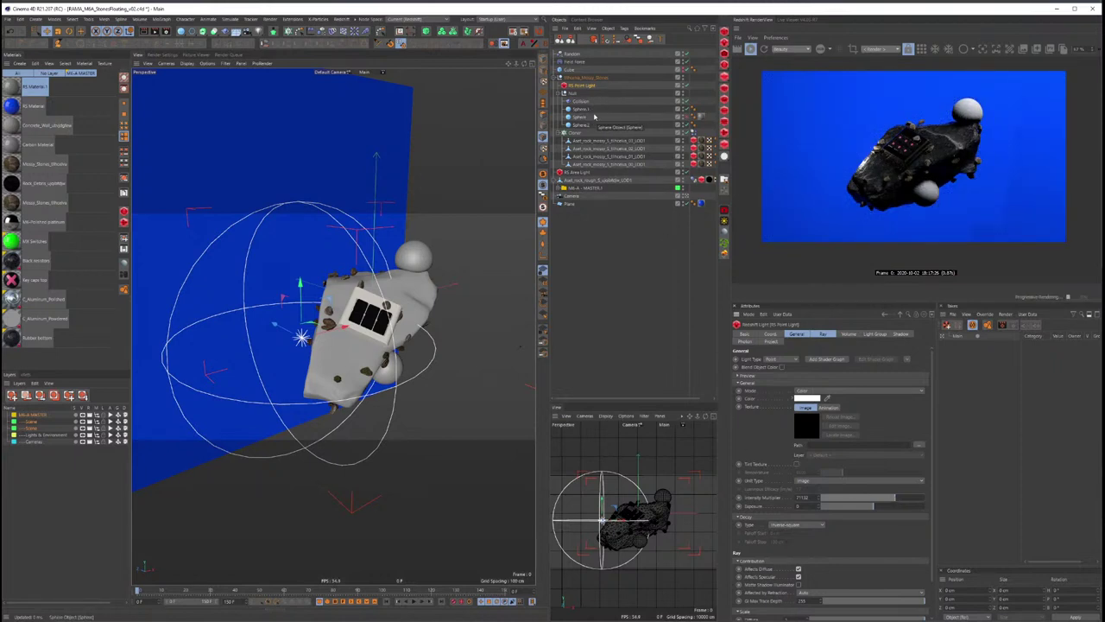
pyautogui.click(688, 118)
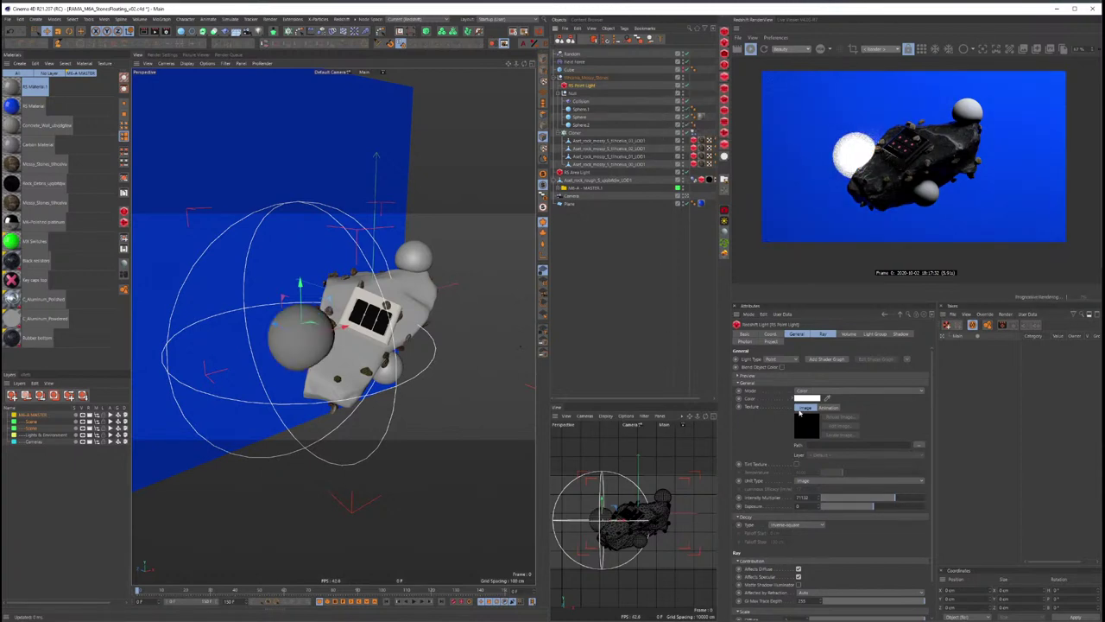
pyautogui.moveTo(894, 503); pyautogui.dragTo(828, 504)
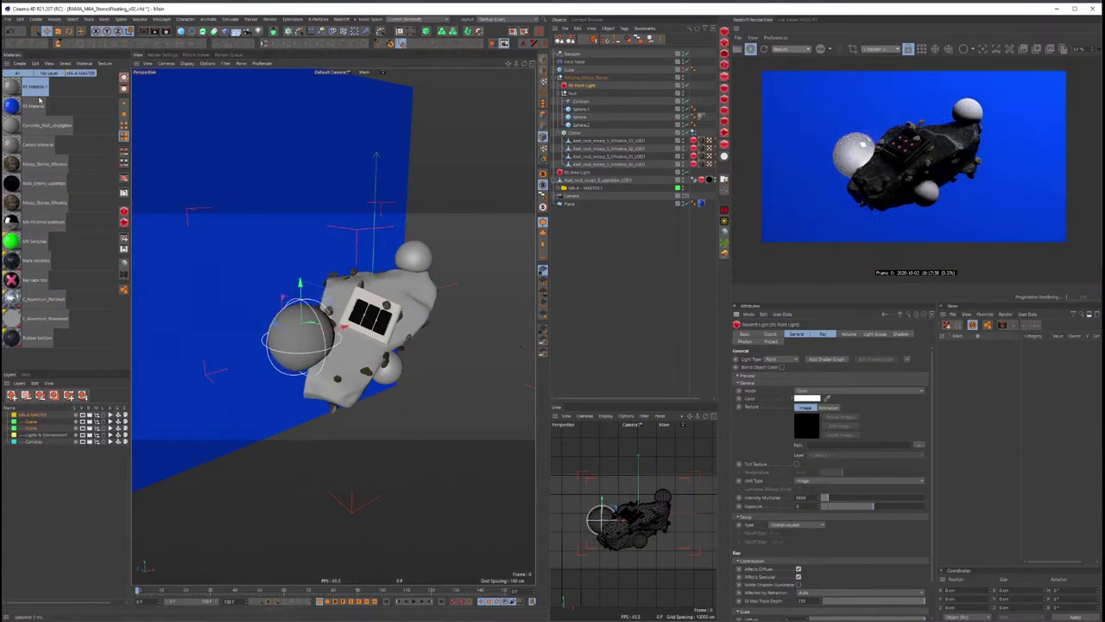
pyautogui.click(14, 88)
pyautogui.doubleClick(14, 88)
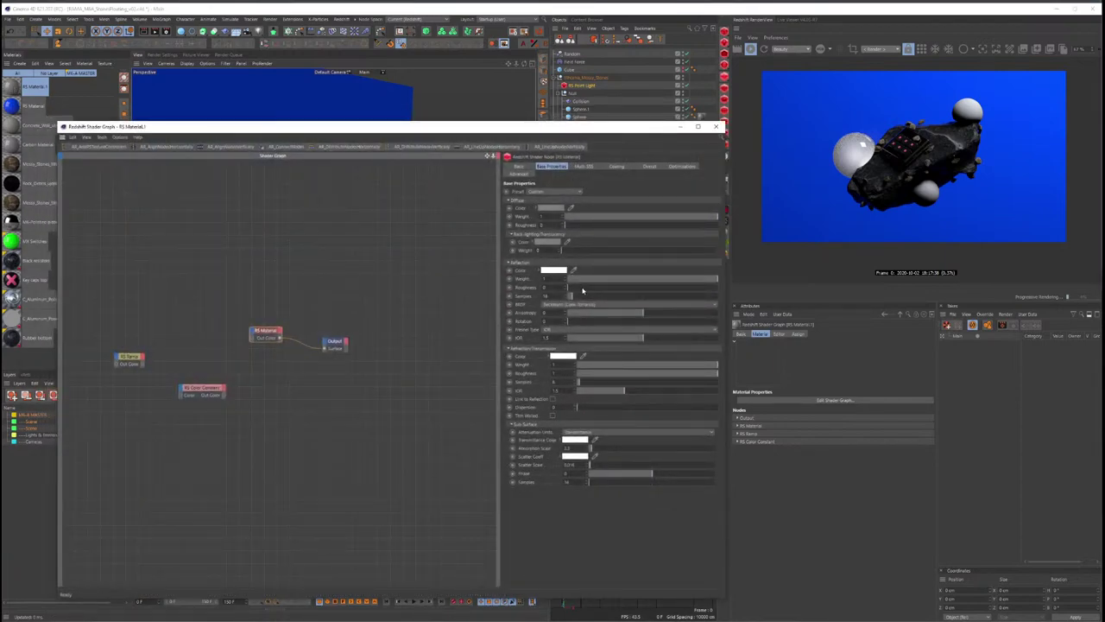
# Step: Raise the material's reflection roughness and tint the RS Point Light orange-yellow
pyautogui.moveTo(583, 291)
pyautogui.mouseDown()
pyautogui.moveTo(696, 291)
pyautogui.moveTo(686, 293)
pyautogui.mouseUp()
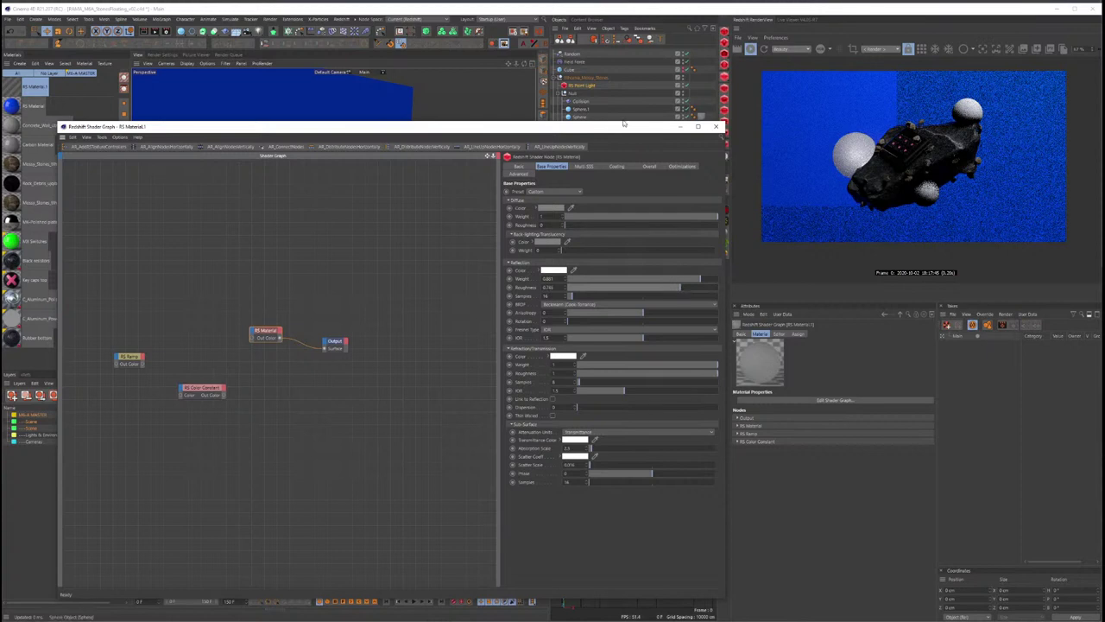
pyautogui.moveTo(432, 126); pyautogui.dragTo(344, 169)
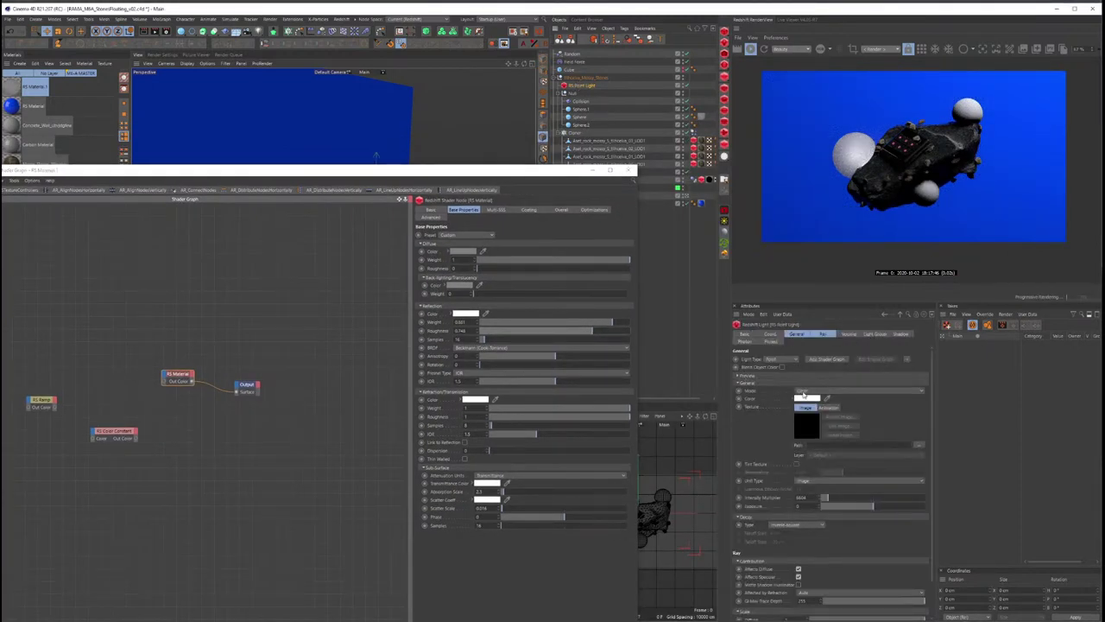
pyautogui.click(805, 398)
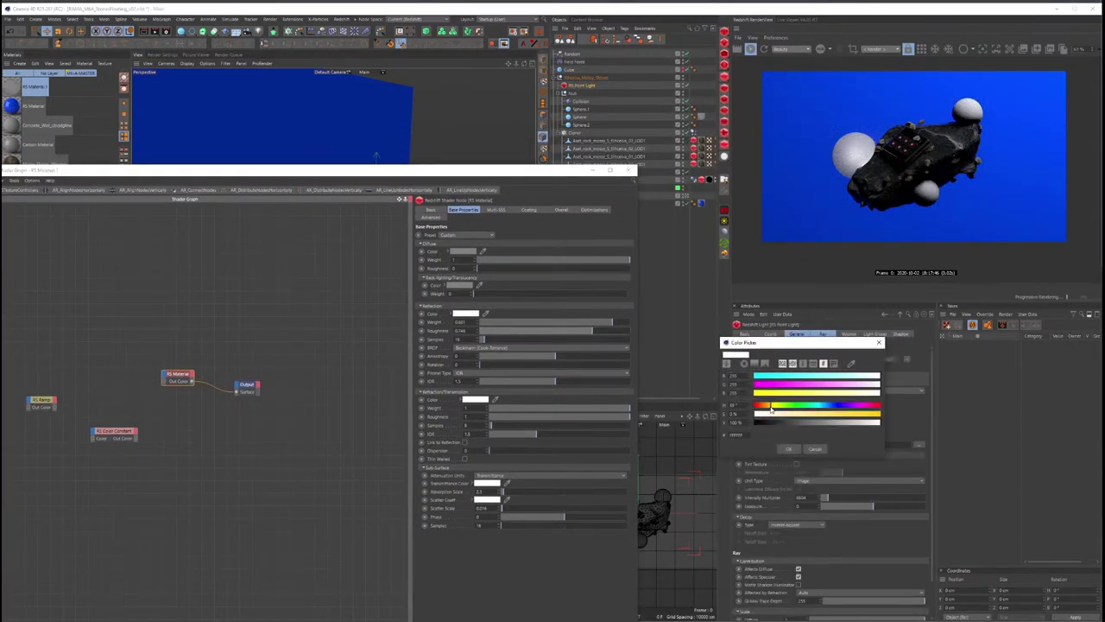
pyautogui.moveTo(771, 414); pyautogui.dragTo(876, 415)
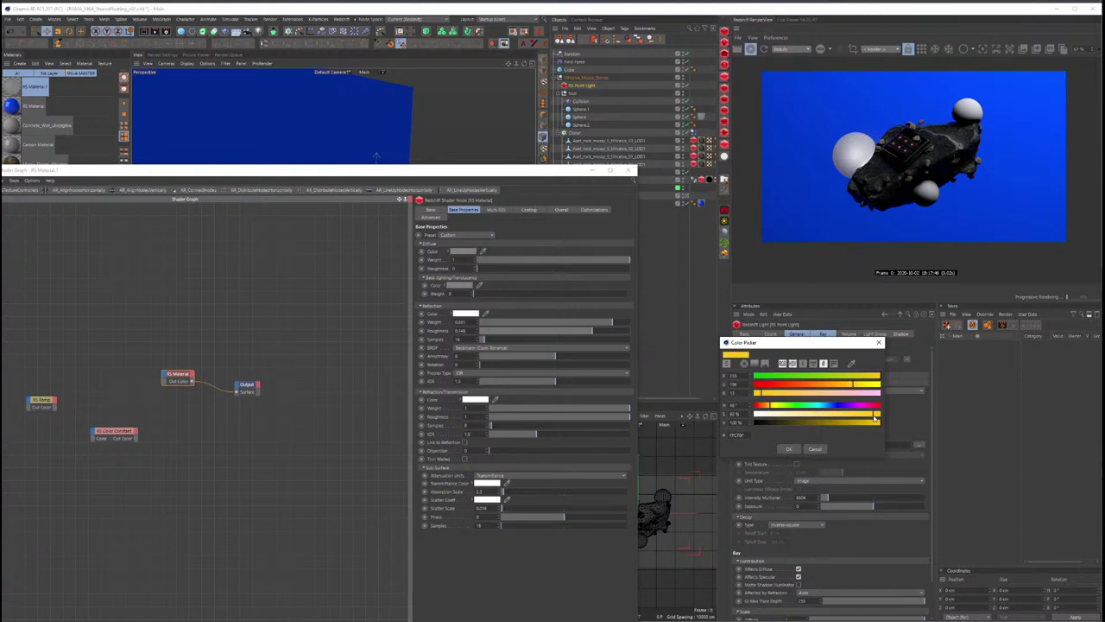
pyautogui.click(789, 450)
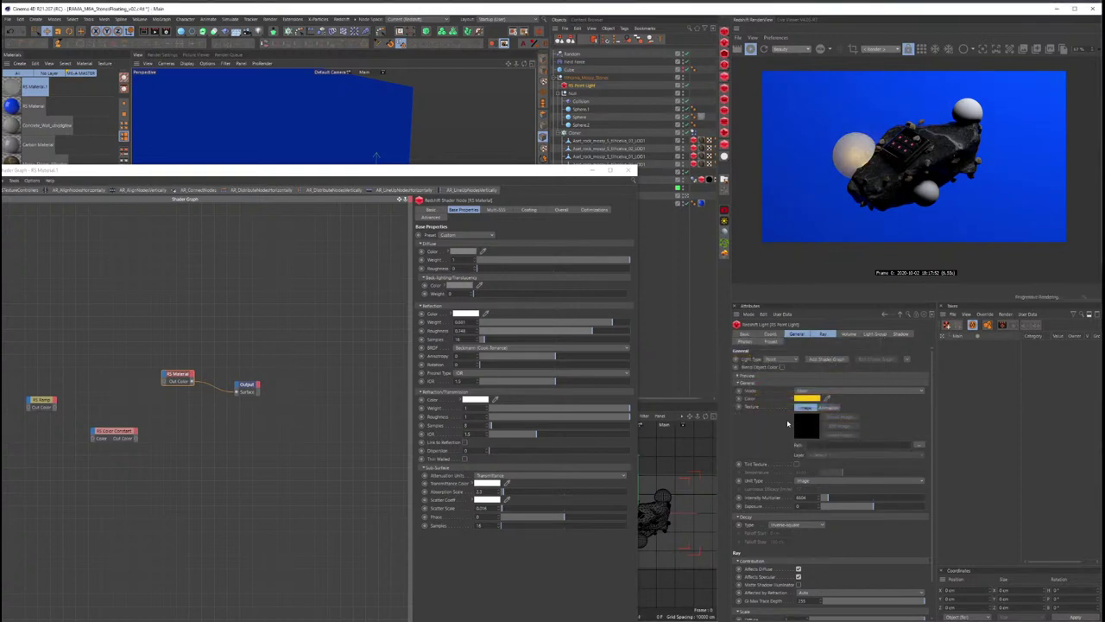
# Step: Shift the sub-surface transmittance colour toward orange-yellow and bring up the Attenuation Units choices
pyautogui.click(256, 388)
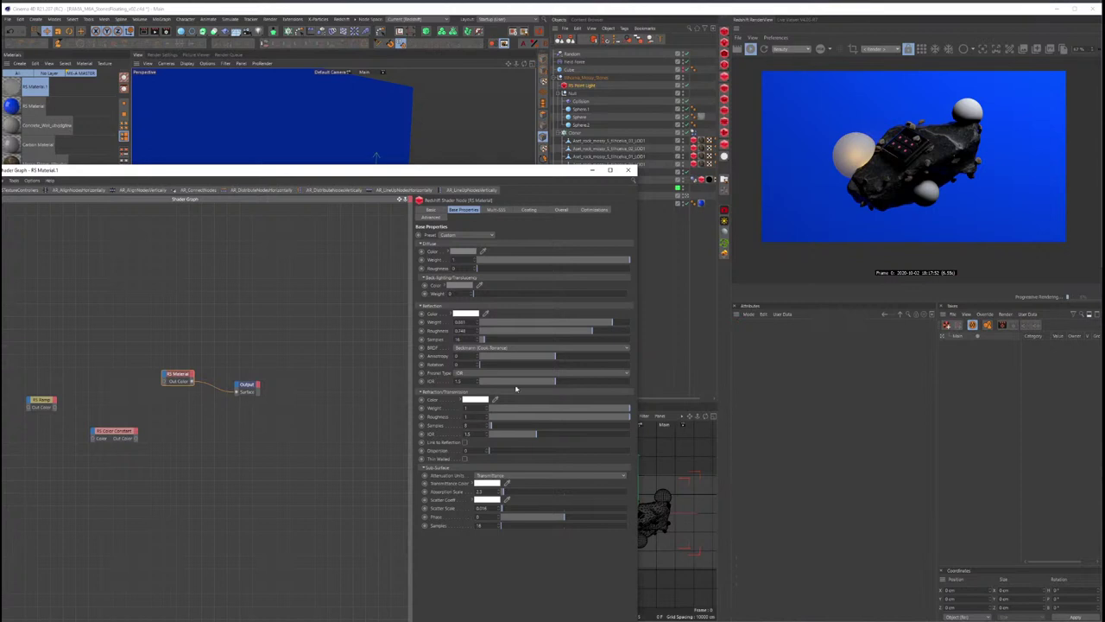
pyautogui.moveTo(470, 172); pyautogui.dragTo(500, 61)
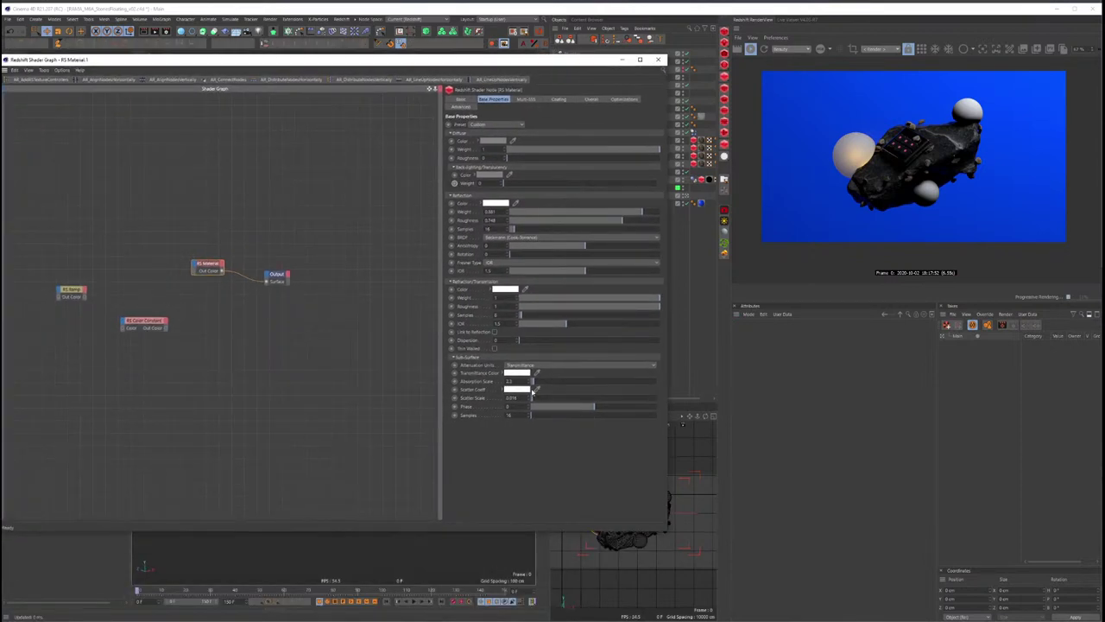
pyautogui.click(504, 377)
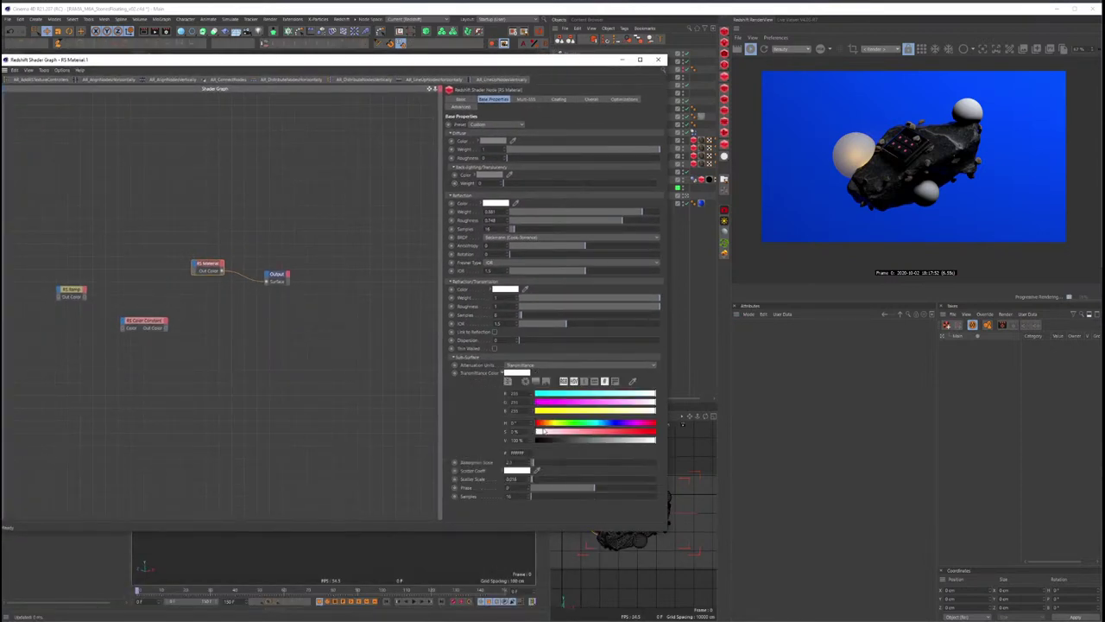
pyautogui.moveTo(544, 428); pyautogui.dragTo(556, 427)
pyautogui.moveTo(628, 431); pyautogui.dragTo(596, 433)
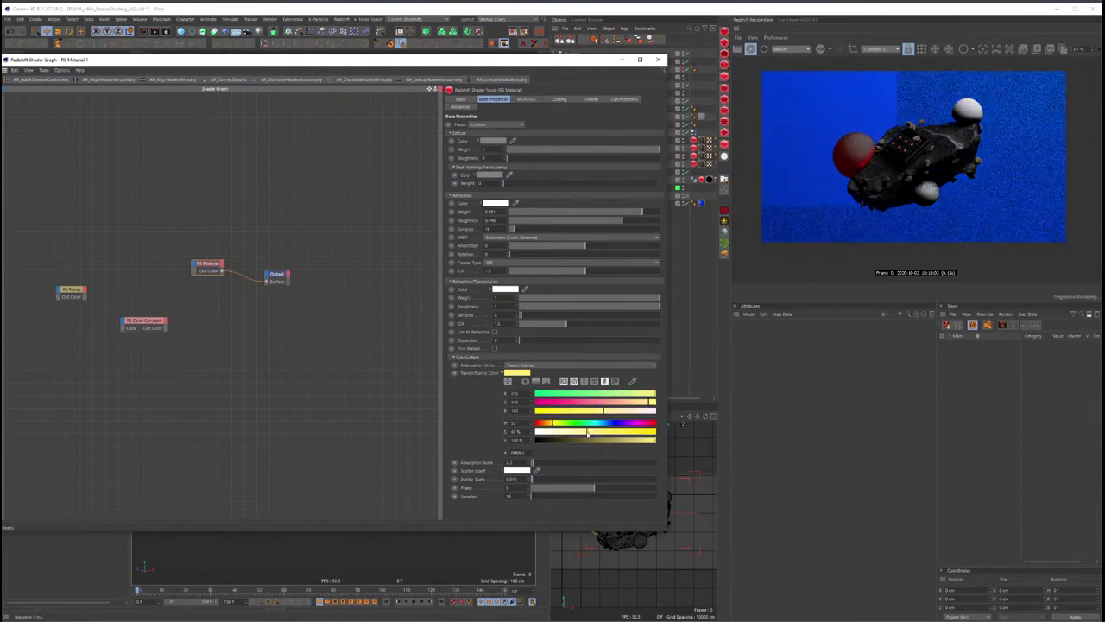
pyautogui.click(542, 365)
# Step: Set attenuation units to Extinction and adjust the extinction colour on the colour wheel
pyautogui.click(542, 382)
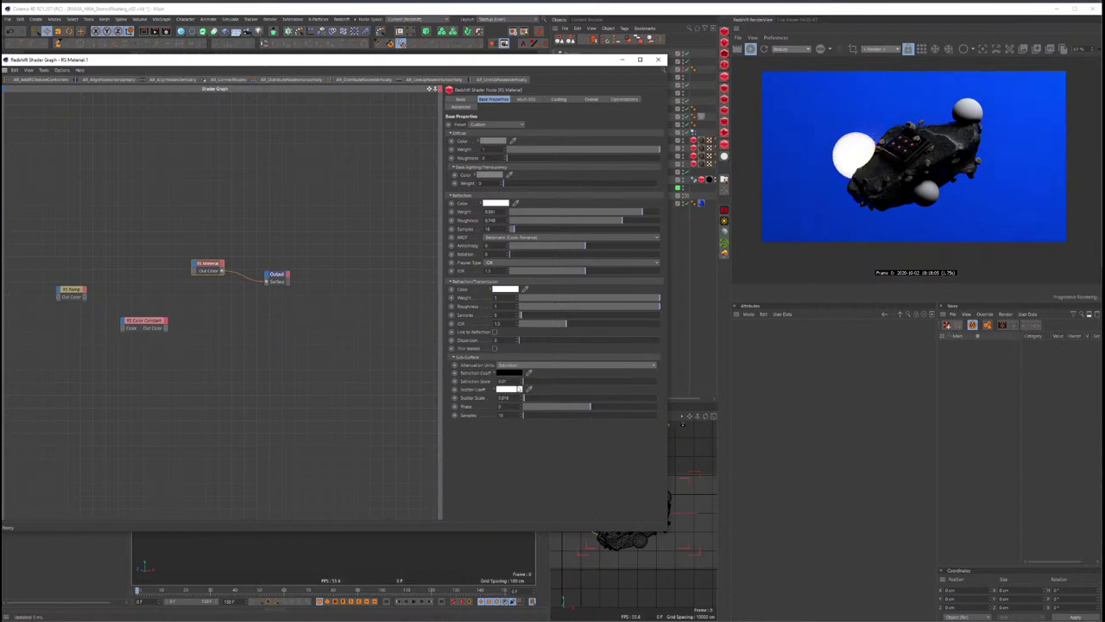
pyautogui.click(517, 381)
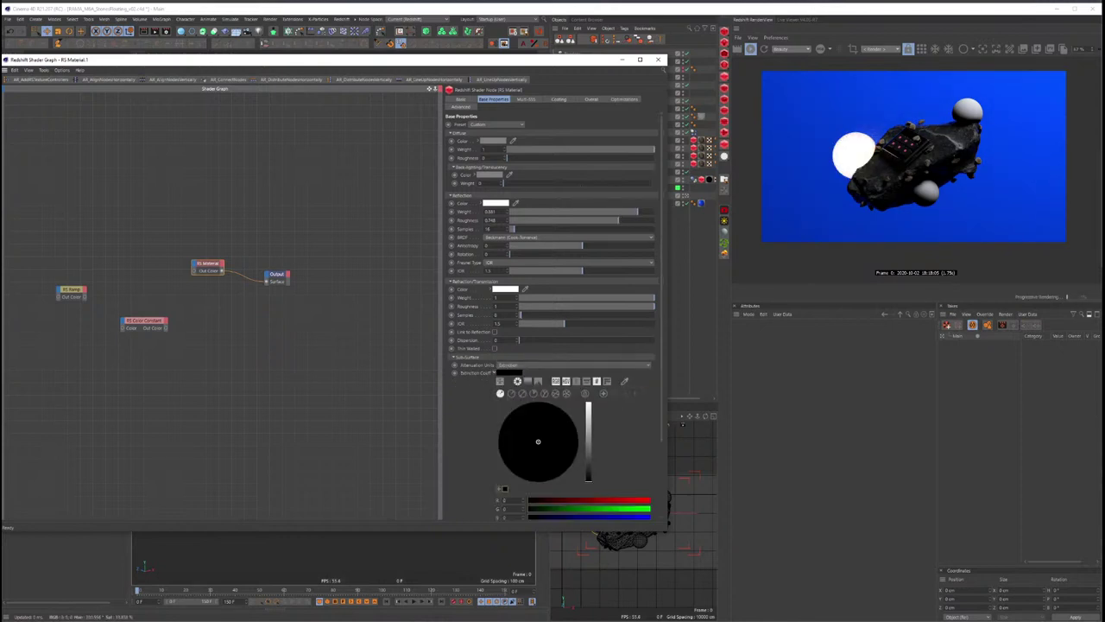
pyautogui.click(521, 393)
pyautogui.moveTo(586, 450); pyautogui.dragTo(588, 406)
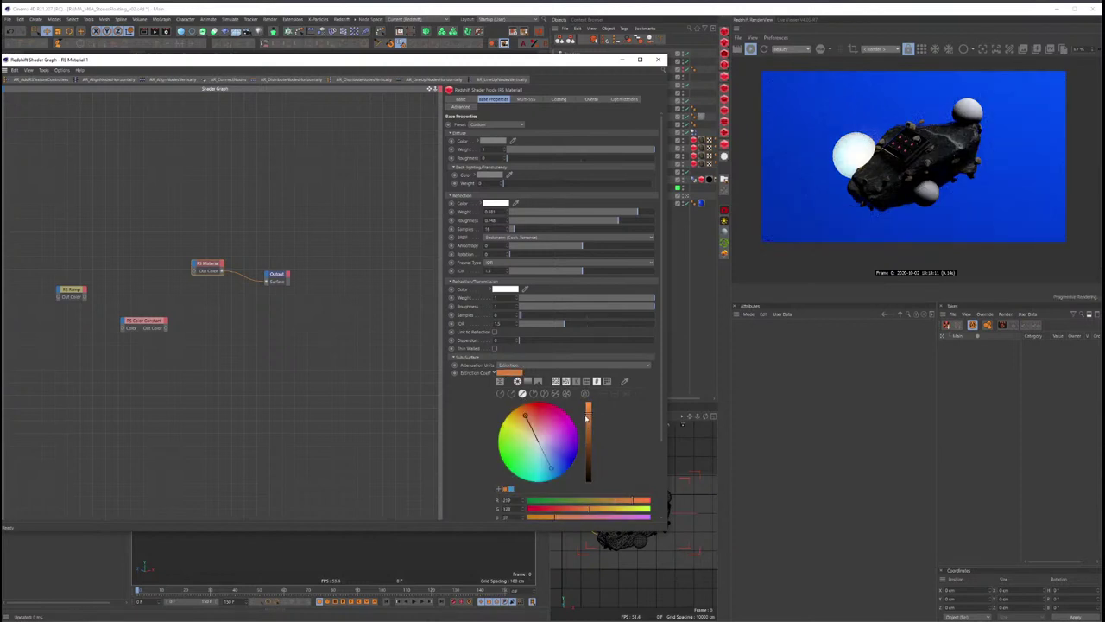
pyautogui.doubleClick(589, 64)
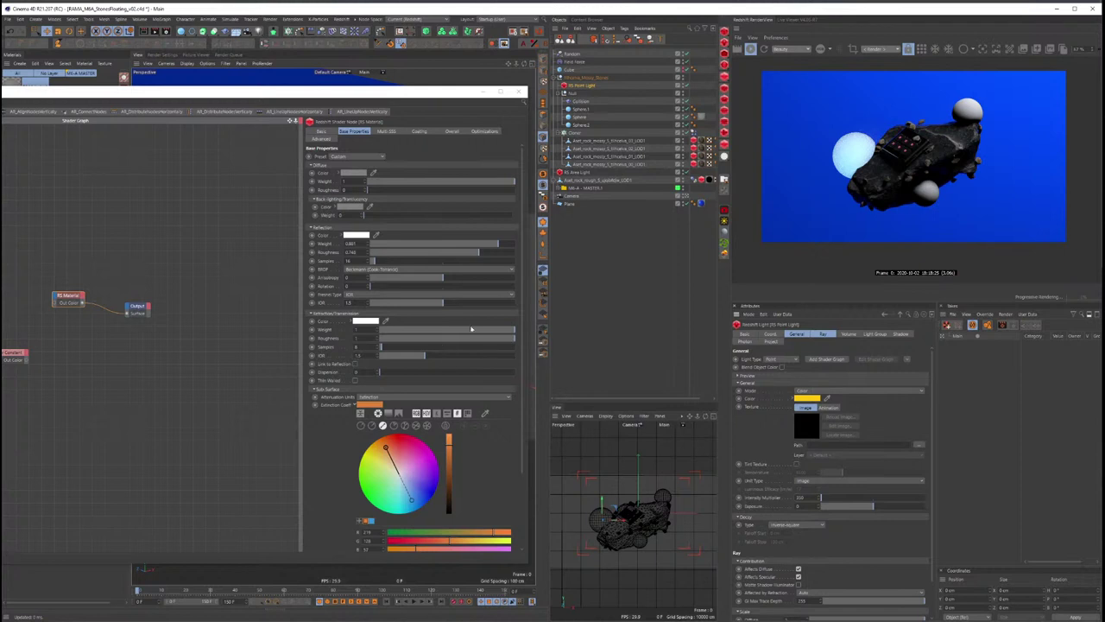
pyautogui.scroll(-5, 558, 510)
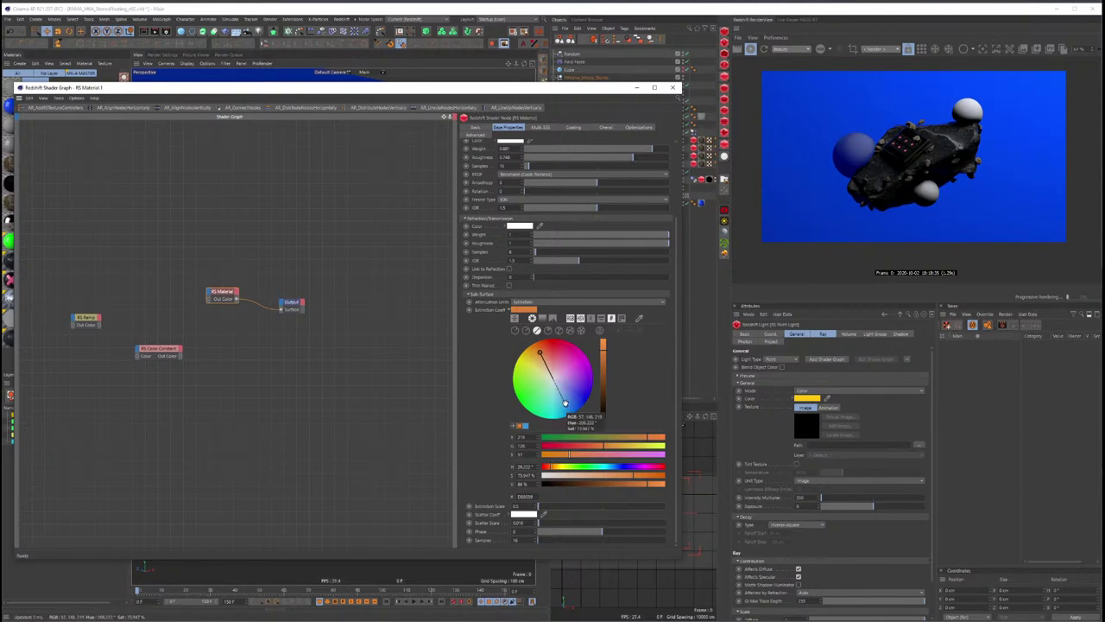
pyautogui.click(565, 404)
pyautogui.click(569, 397)
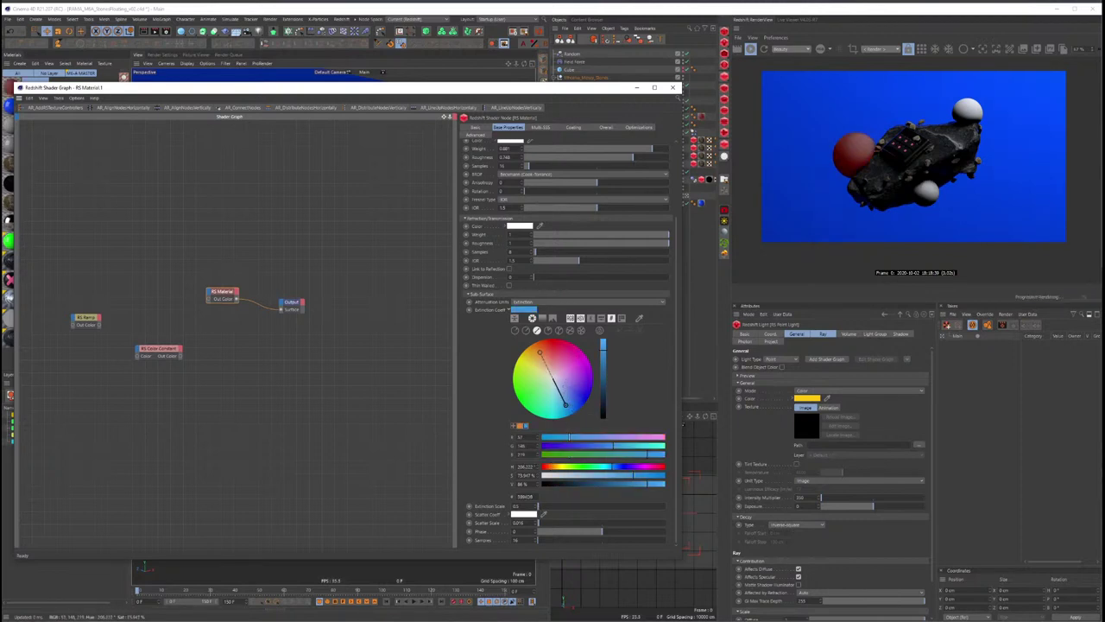
pyautogui.click(574, 395)
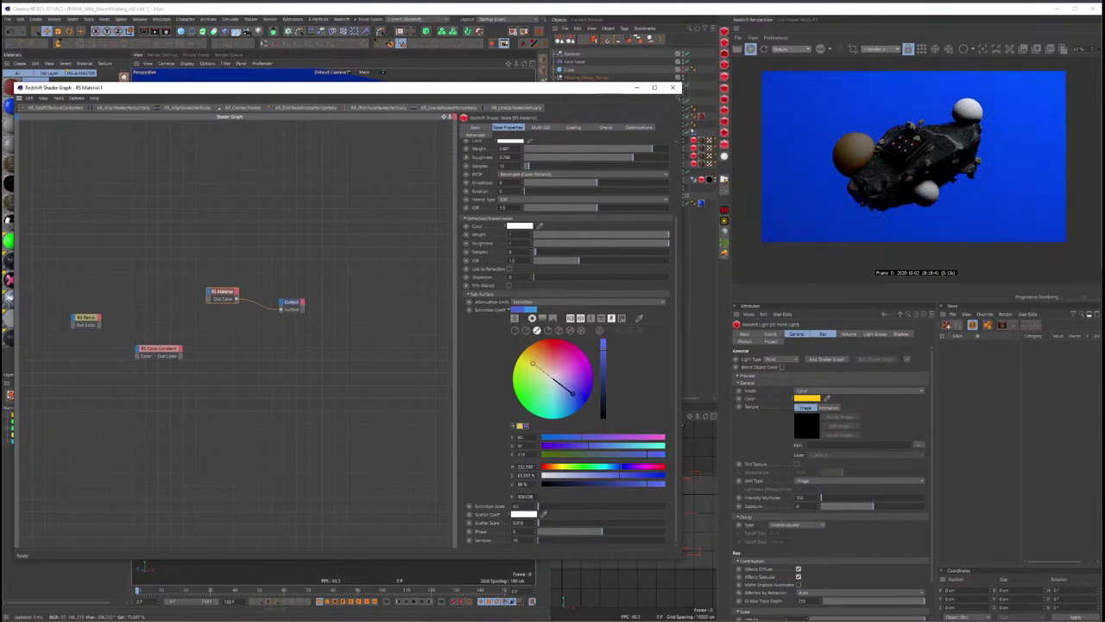
pyautogui.click(577, 398)
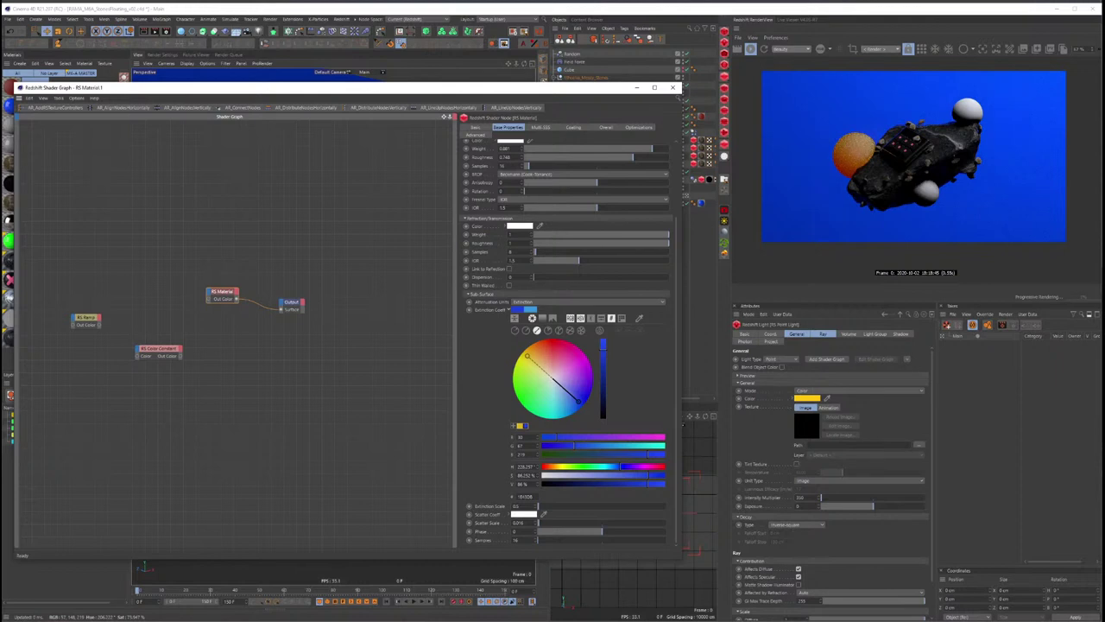
pyautogui.scroll(3, 856, 155)
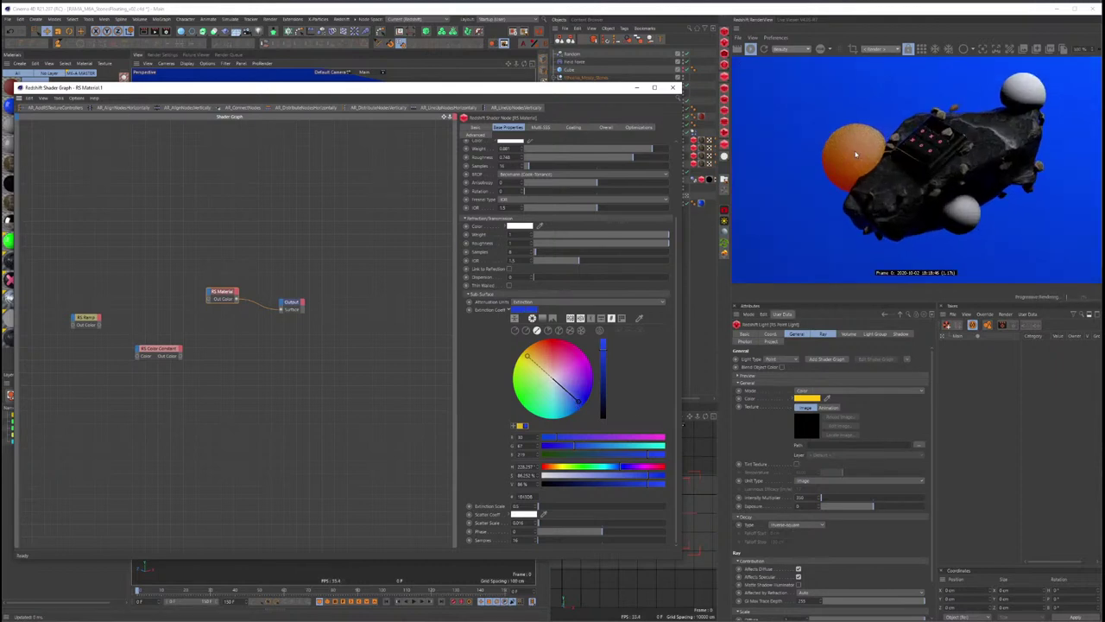
# Step: Lower the refraction roughness to about 0.53 and check the result with a bucket render
pyautogui.click(856, 154)
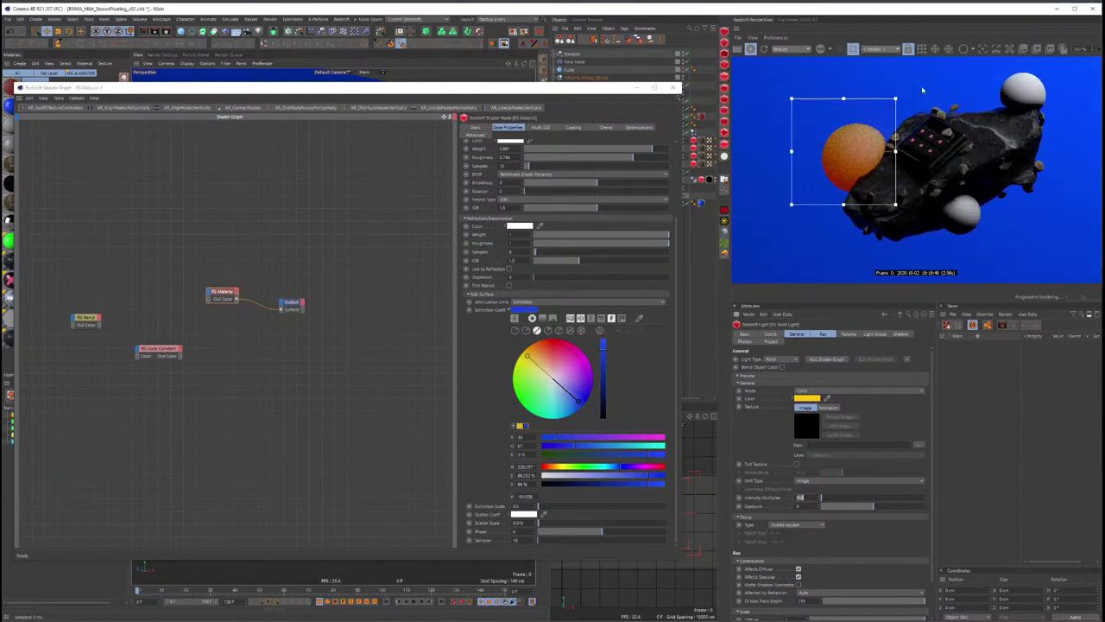
pyautogui.click(921, 50)
pyautogui.moveTo(631, 244); pyautogui.dragTo(606, 245)
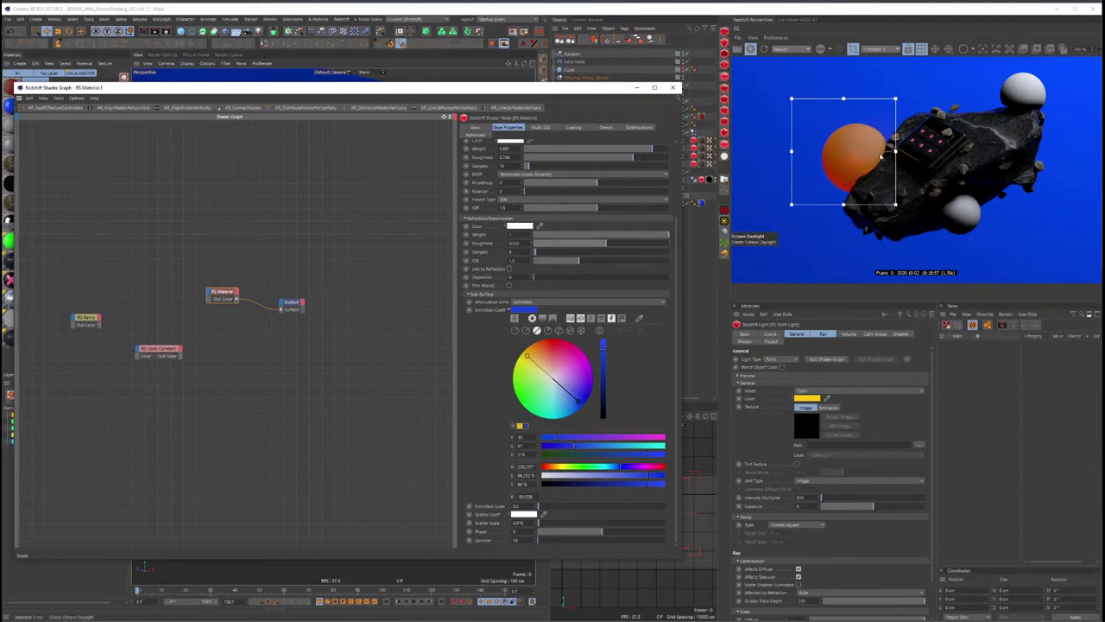
pyautogui.click(920, 50)
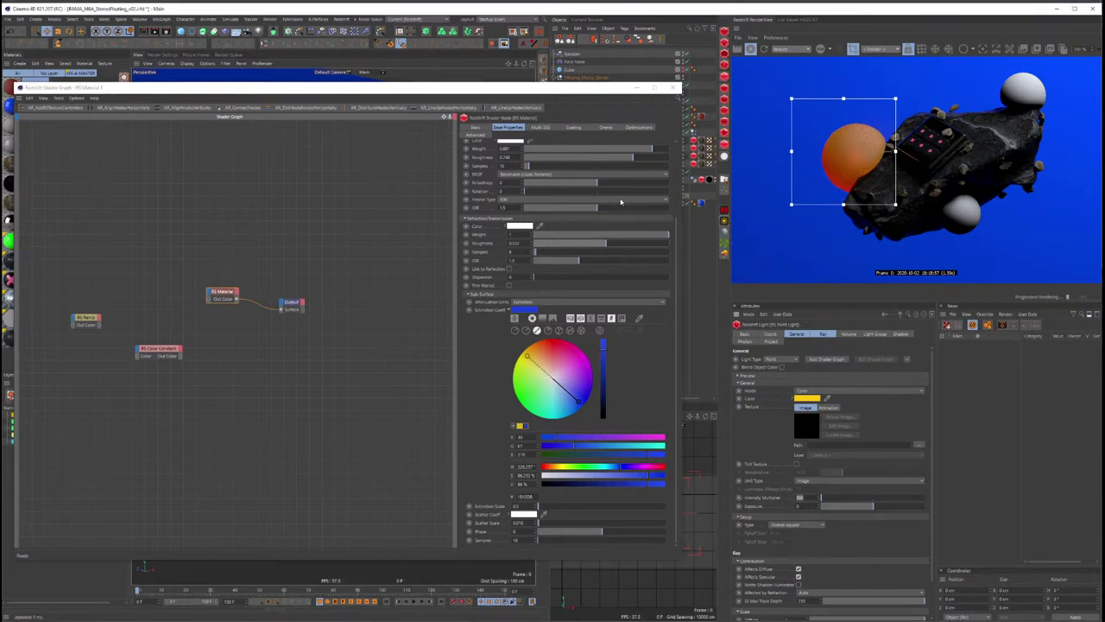
# Step: Lower the subsurface phase, adjust the scatter scale, and fine-tune the extinction colour for a brighter orb
pyautogui.click(497, 457)
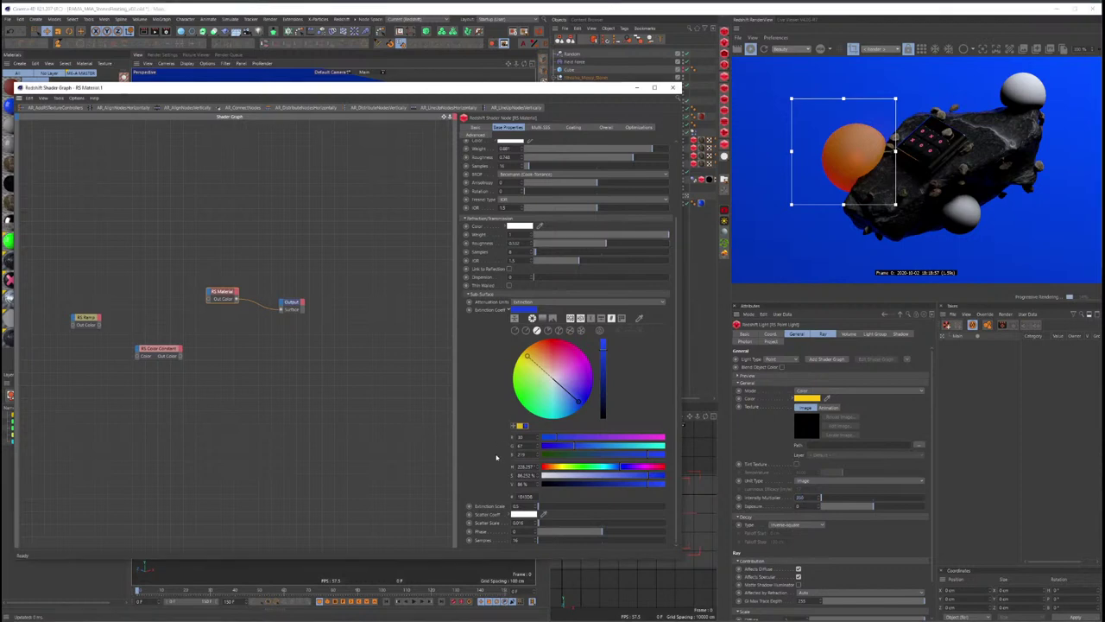
pyautogui.click(514, 515)
pyautogui.scroll(-2, 497, 446)
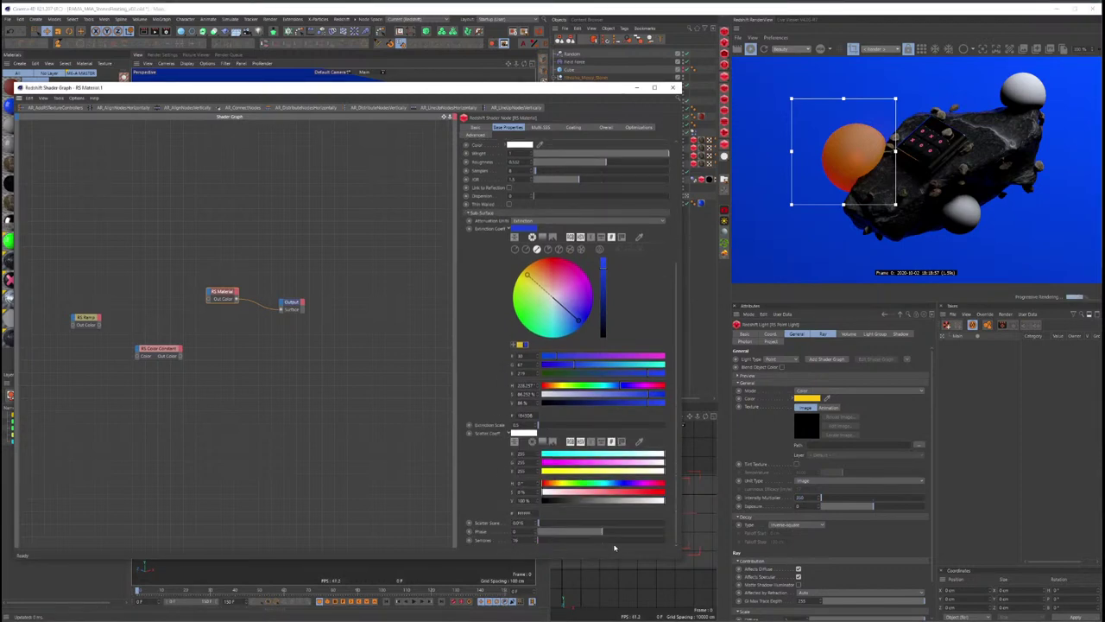
pyautogui.moveTo(602, 531); pyautogui.dragTo(569, 533)
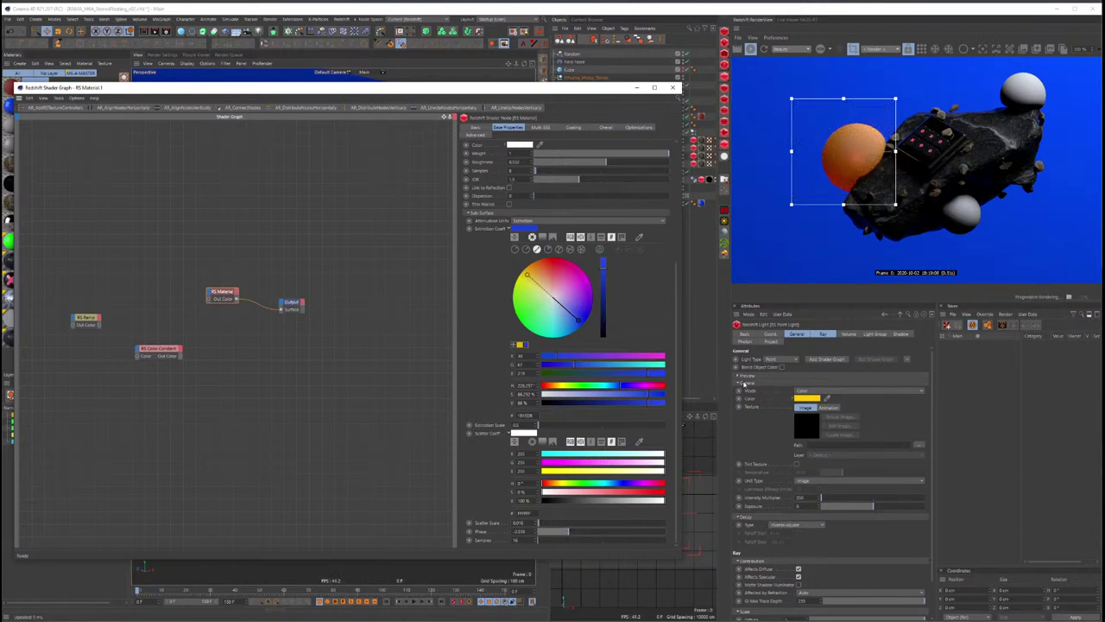
pyautogui.click(785, 360)
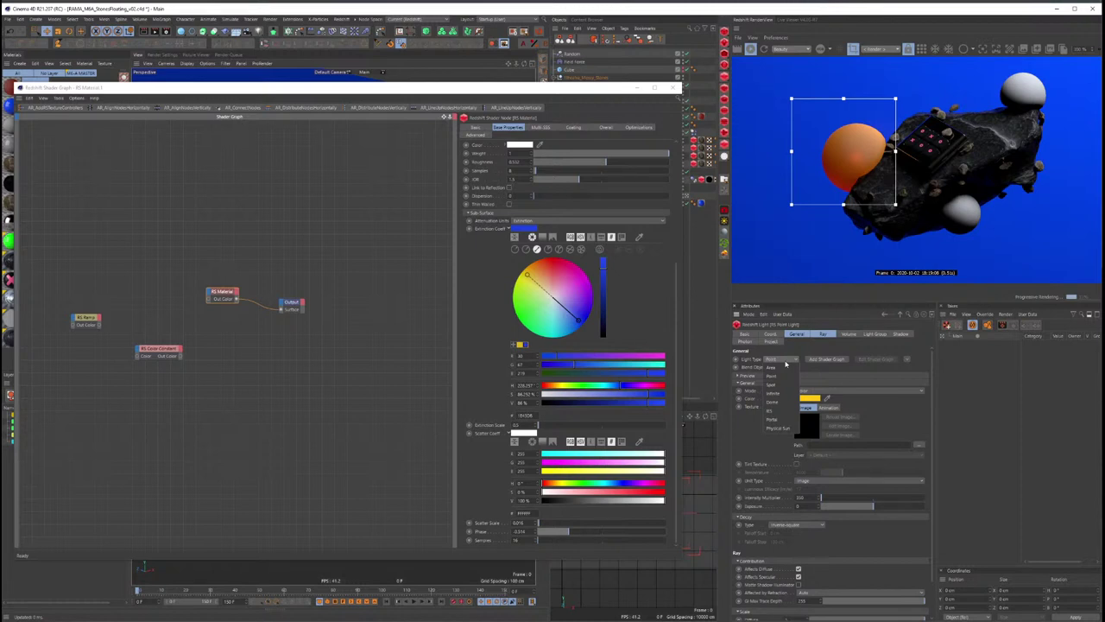
pyautogui.click(485, 444)
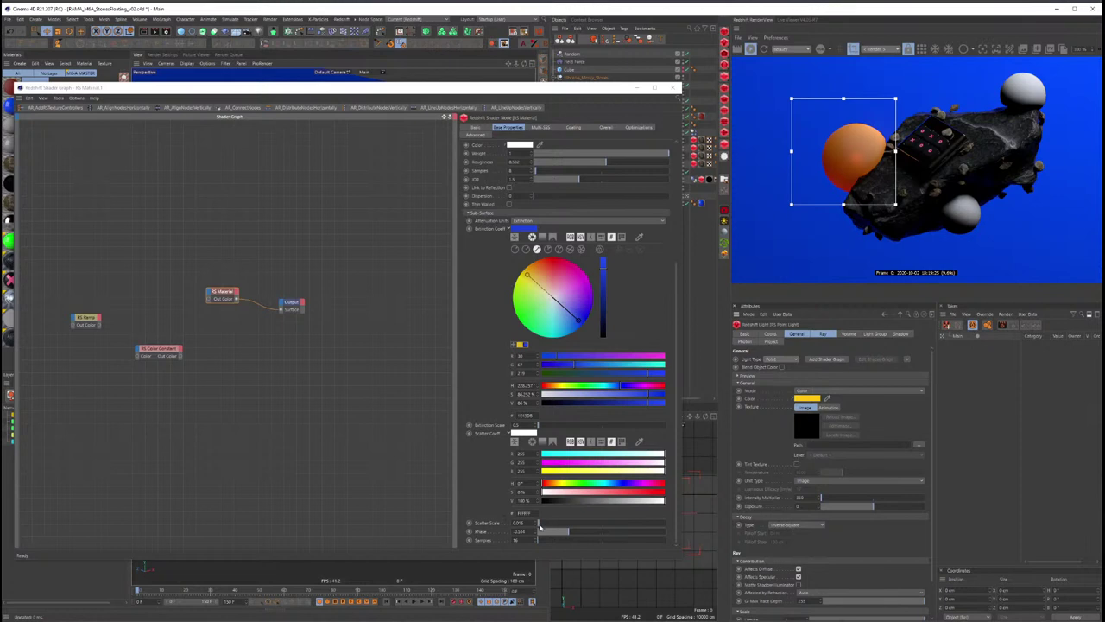
pyautogui.click(540, 525)
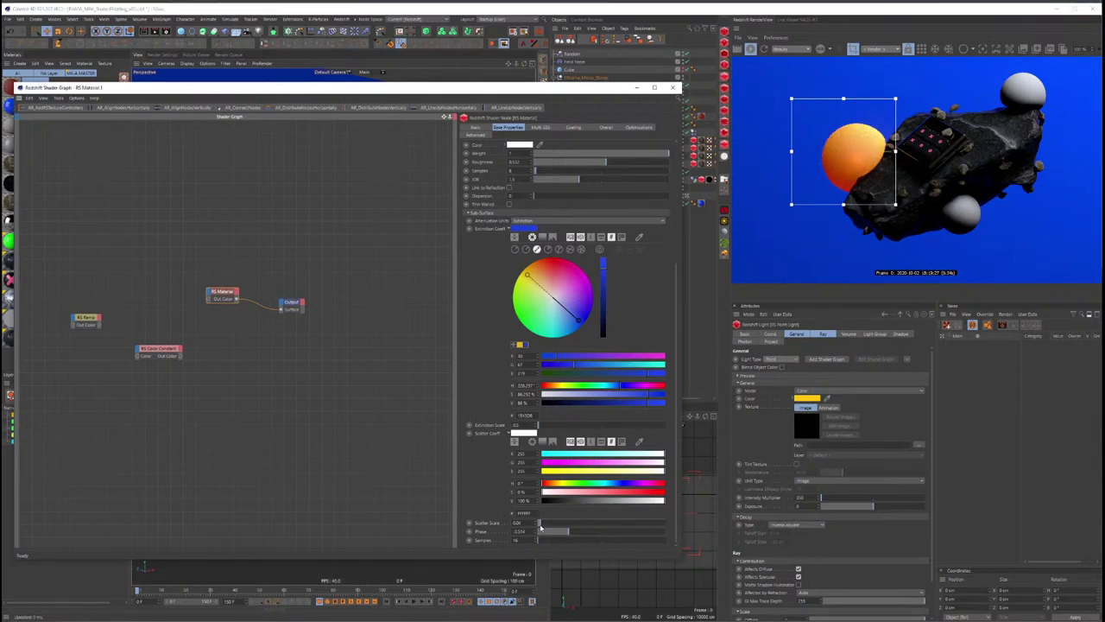
pyautogui.moveTo(579, 324); pyautogui.dragTo(572, 320)
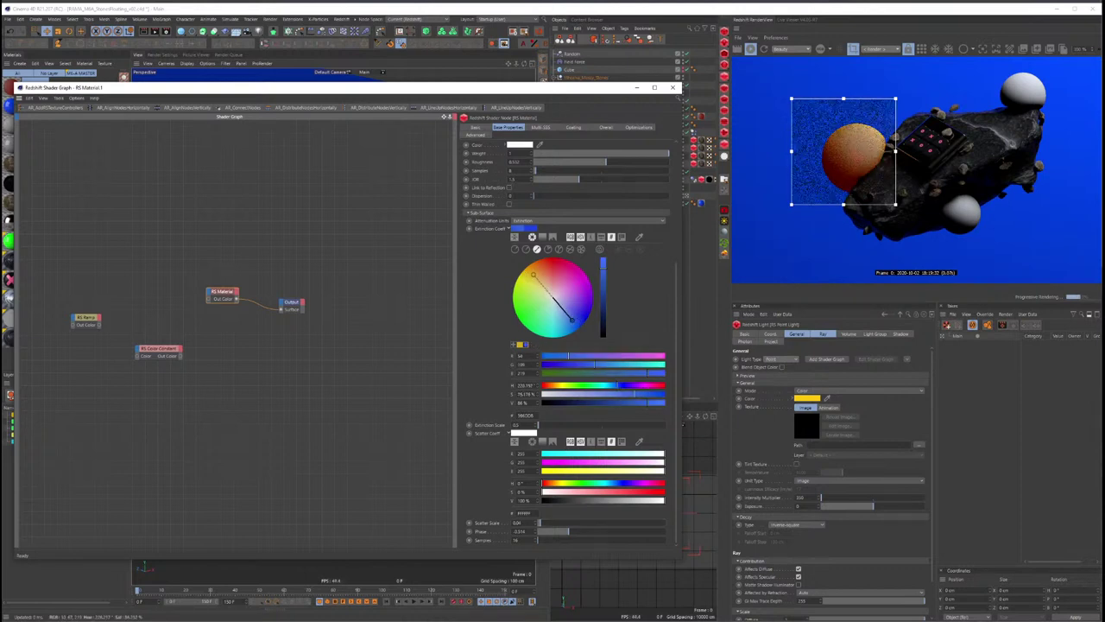
pyautogui.moveTo(533, 275); pyautogui.dragTo(527, 277)
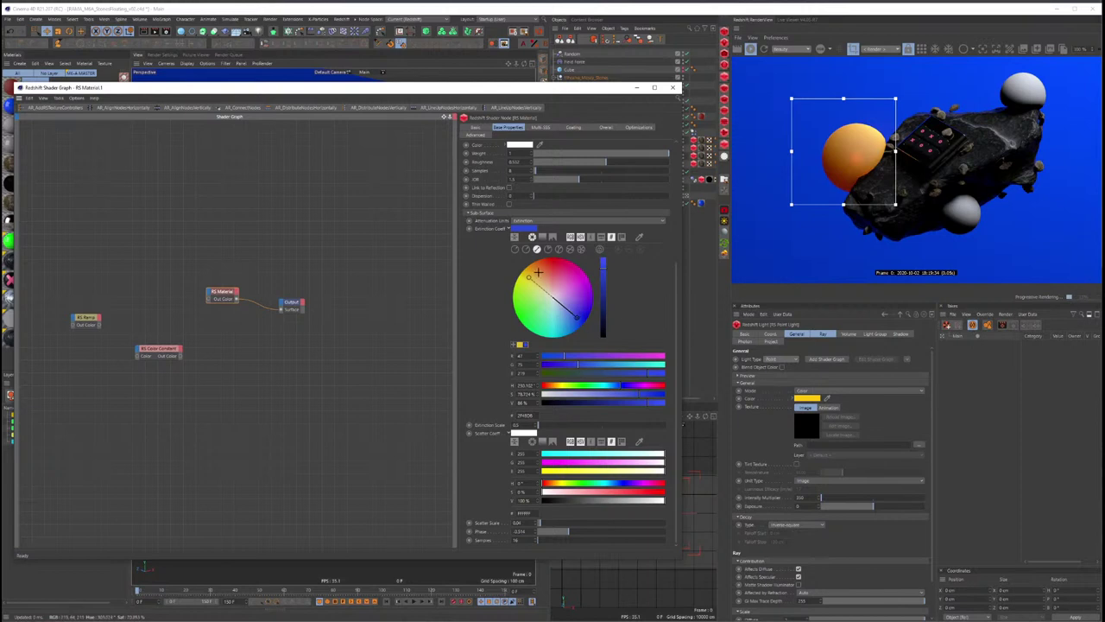
# Step: Set the sphere object's segments to 64
pyautogui.moveTo(612, 93); pyautogui.dragTo(514, 133)
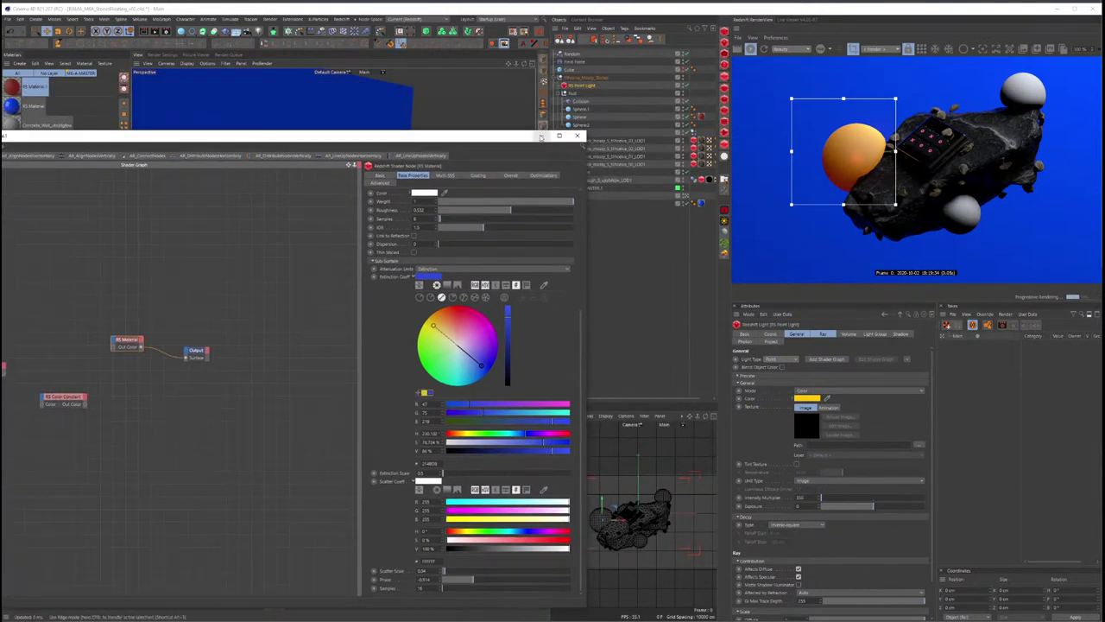
pyautogui.click(580, 117)
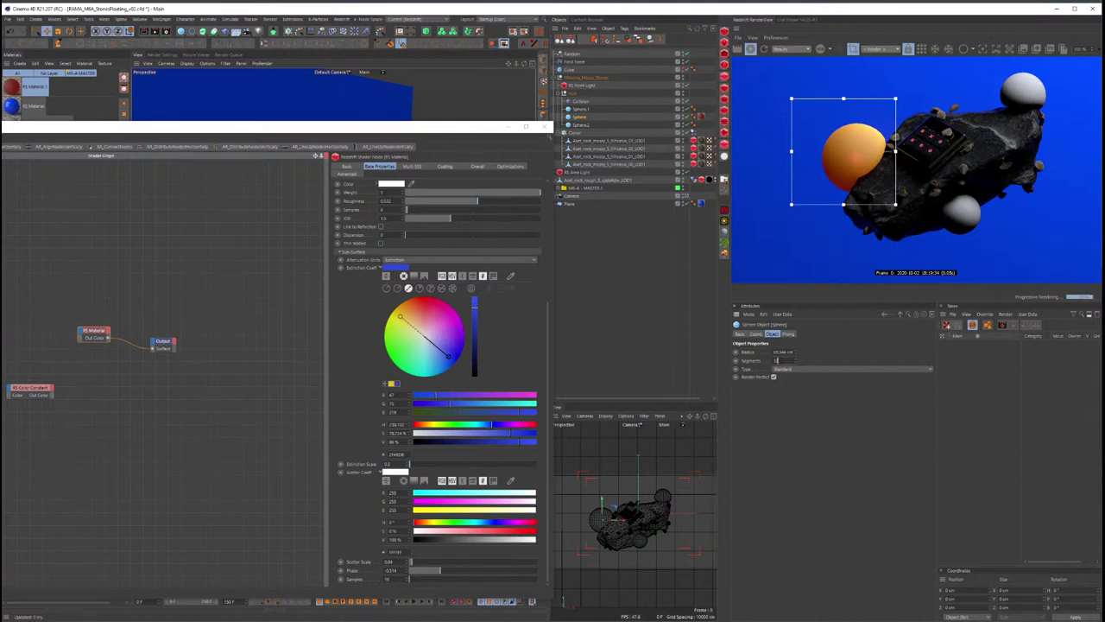
pyautogui.press('Return')
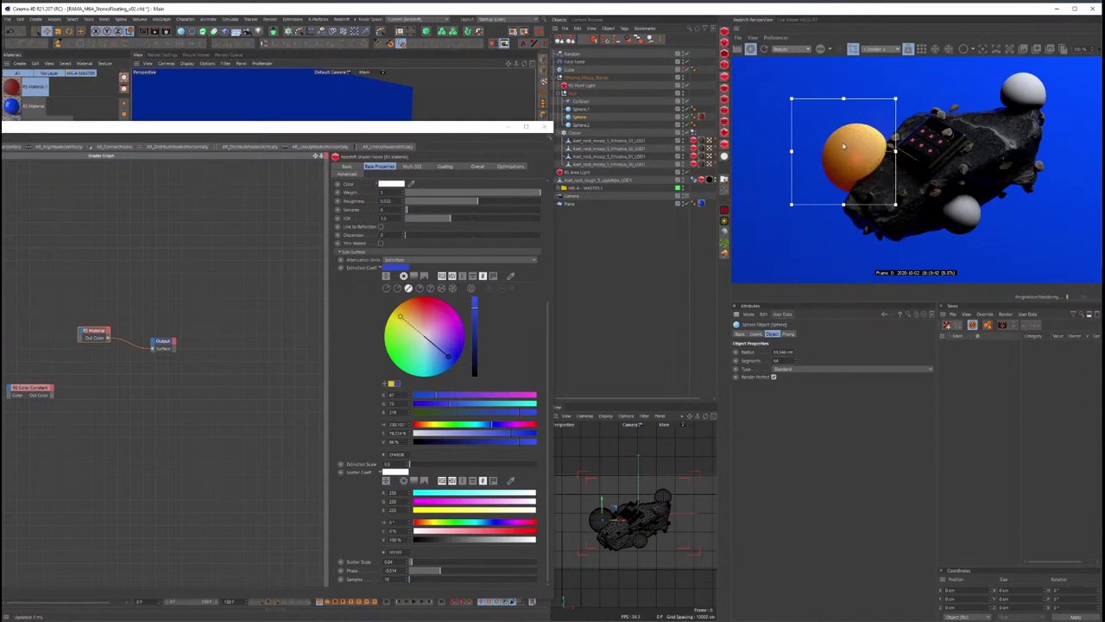
pyautogui.moveTo(460, 139); pyautogui.dragTo(604, 125)
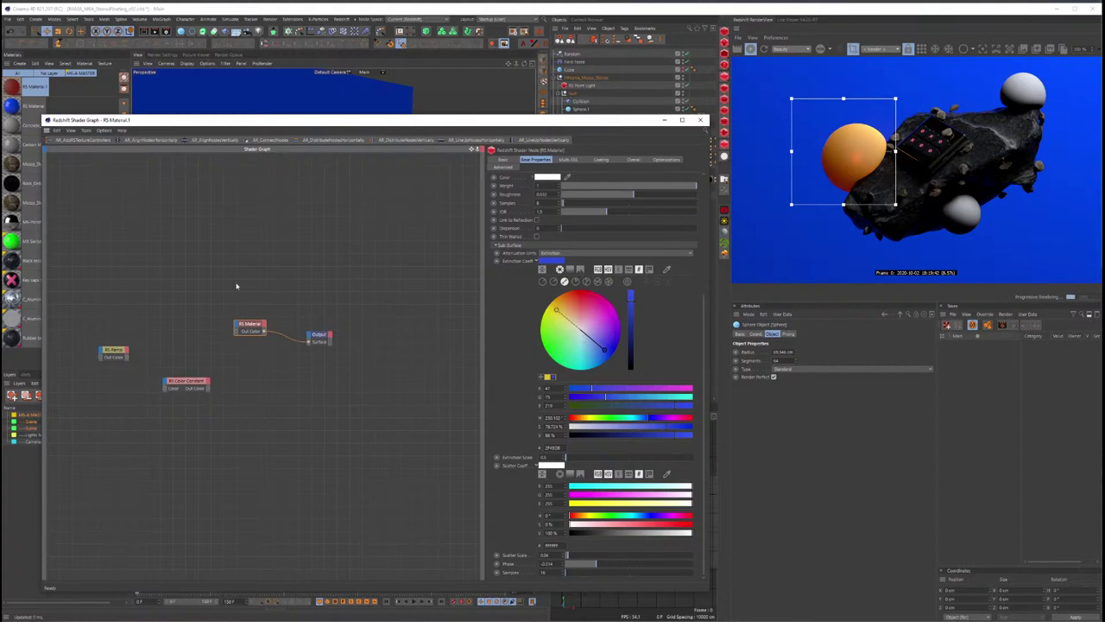
# Step: Drag the reflection roughness down to about 0.4 and the weight down to about 0.48
pyautogui.scroll(5, 521, 388)
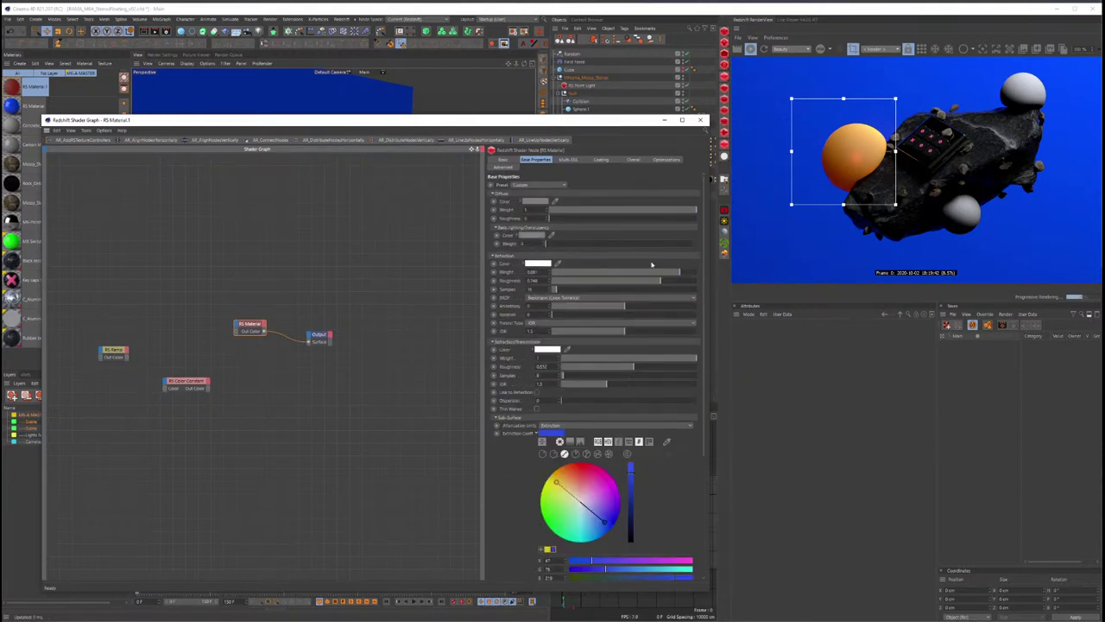
pyautogui.moveTo(662, 283); pyautogui.dragTo(615, 282)
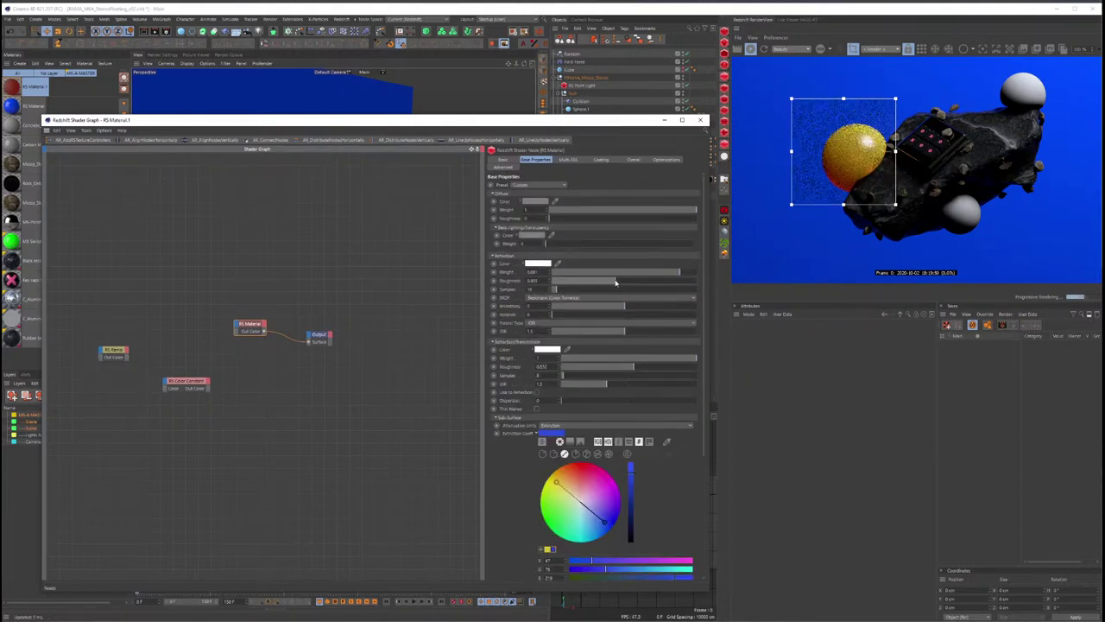
pyautogui.moveTo(680, 272); pyautogui.dragTo(605, 275)
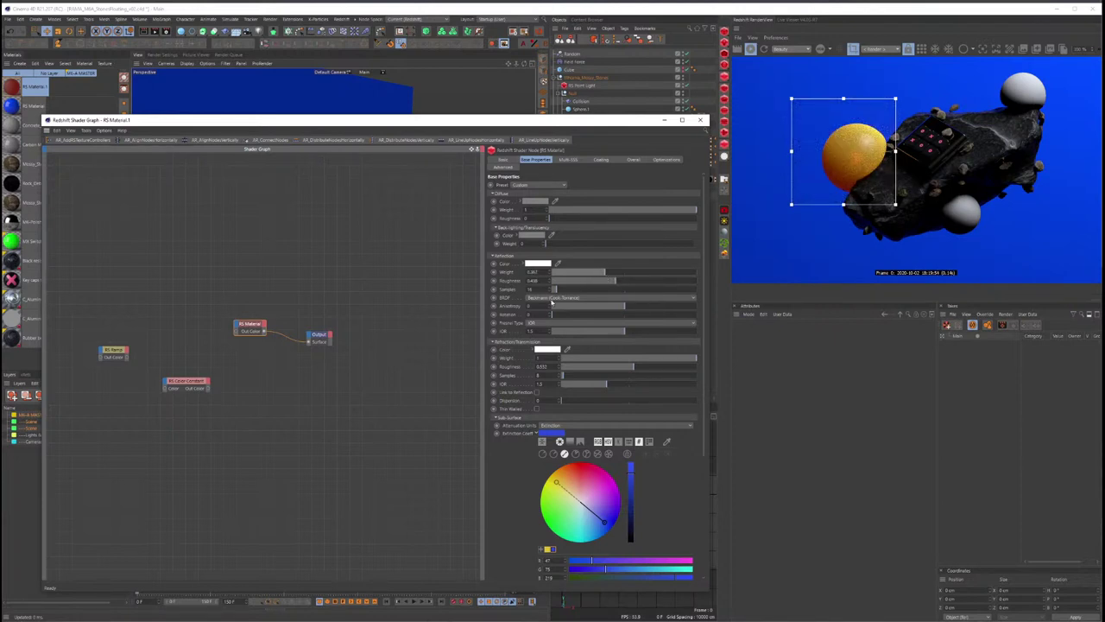
pyautogui.moveTo(535, 125); pyautogui.dragTo(257, 98)
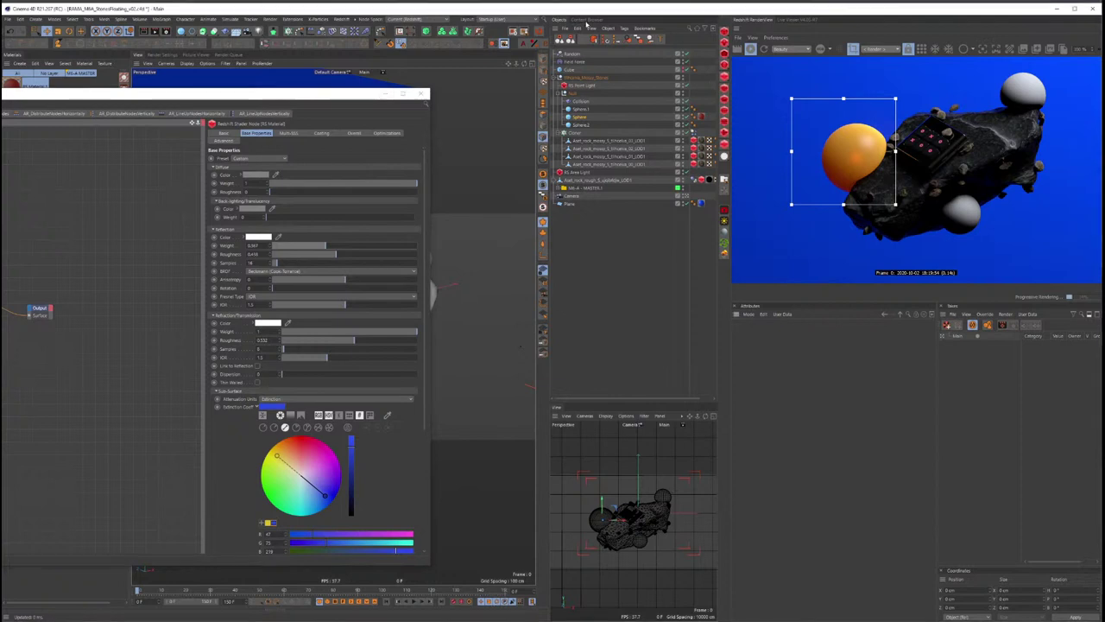
# Step: Open the Surface Imperfections preset folder in the Content Browser with compact thumbnails
pyautogui.click(677, 31)
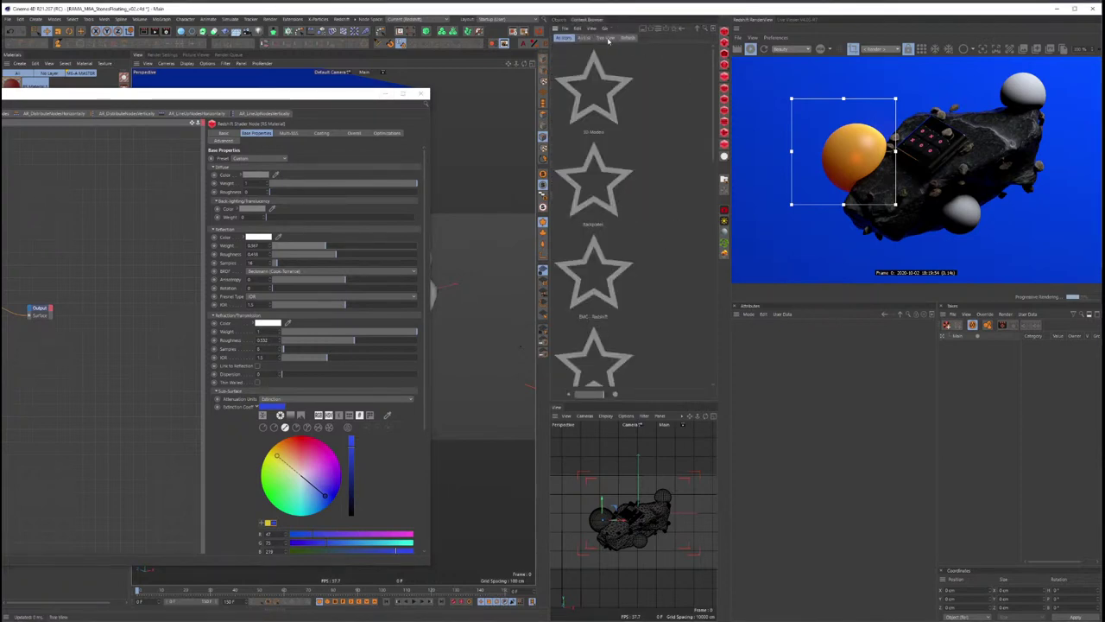
pyautogui.moveTo(593, 395); pyautogui.dragTo(582, 399)
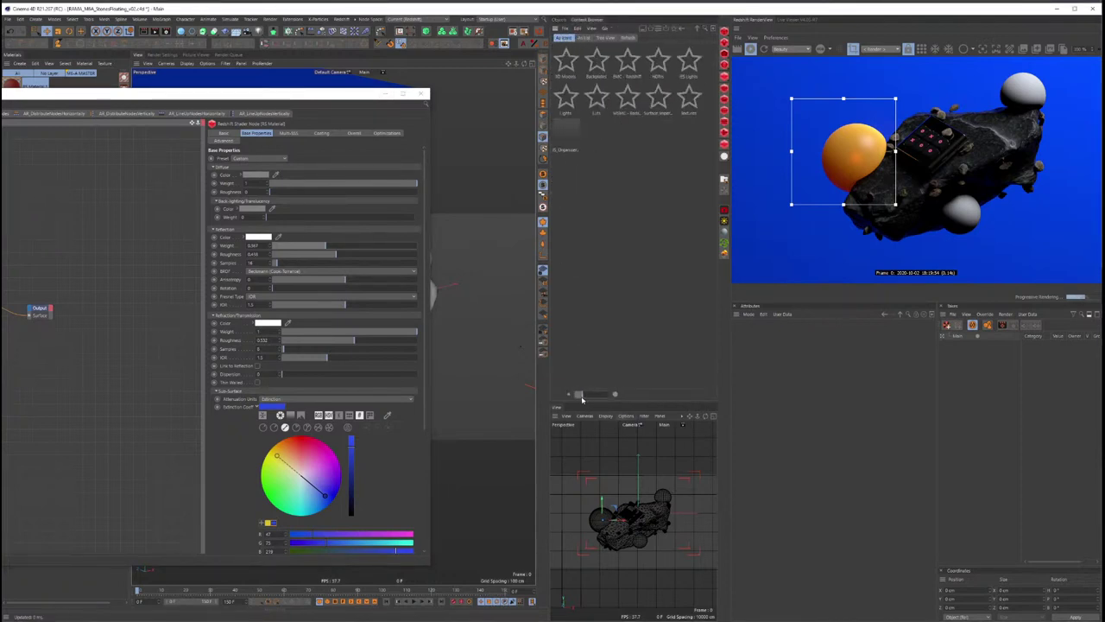
pyautogui.doubleClick(656, 100)
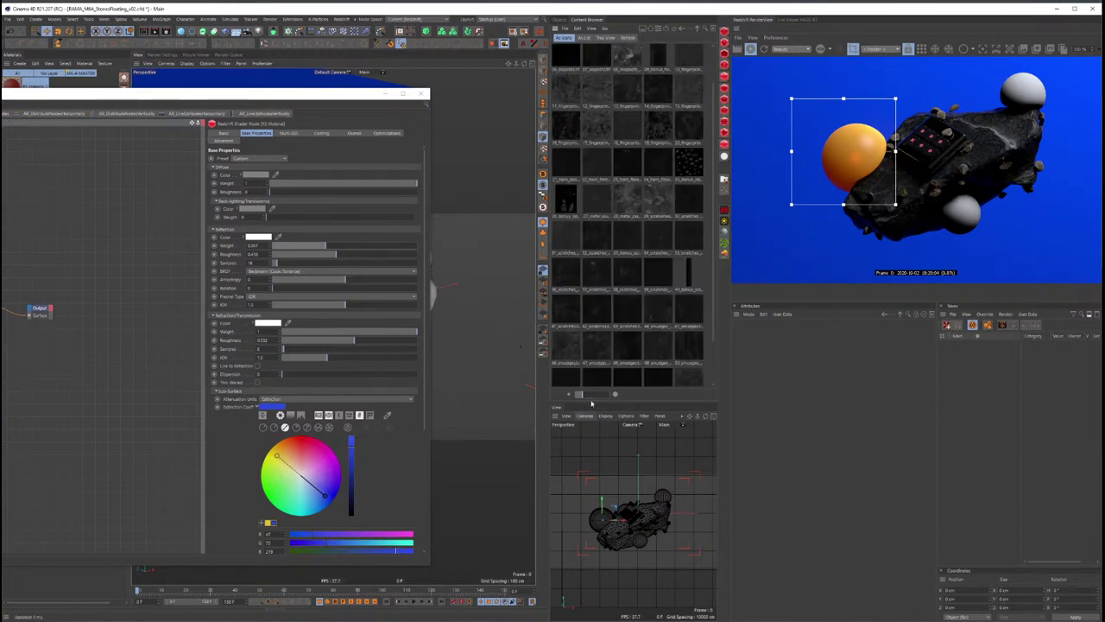
pyautogui.keyDown('ctrl'); pyautogui.scroll(3, 639, 199); pyautogui.keyUp('ctrl')
pyautogui.keyDown('ctrl'); pyautogui.scroll(2, 664, 254); pyautogui.keyUp('ctrl')
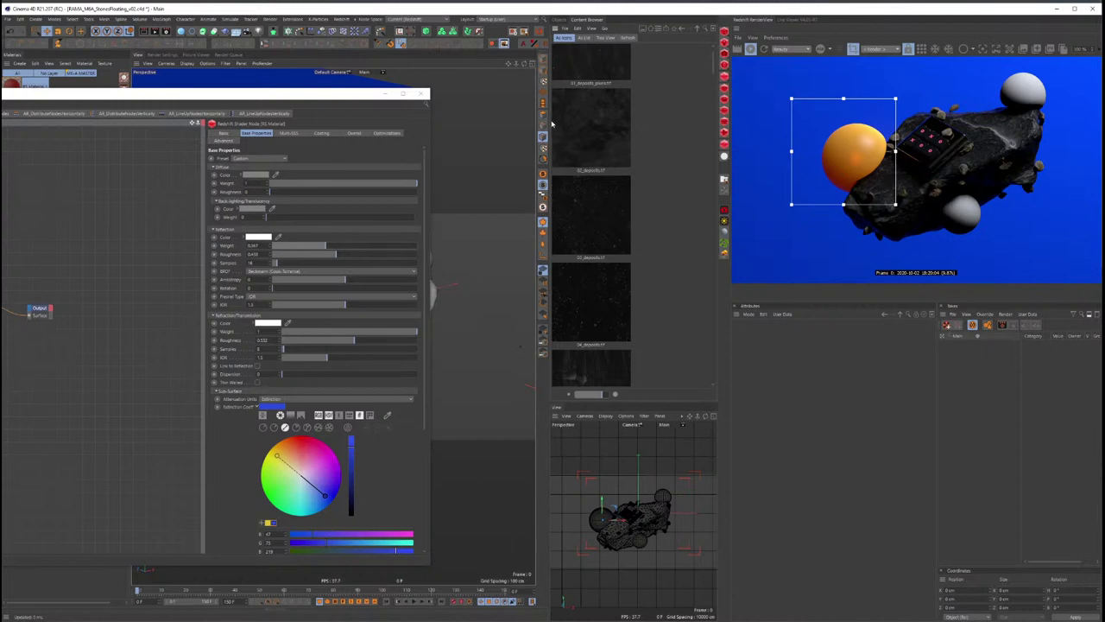
# Step: Widen the texture library to two columns and scroll down to the fingerprints/smudges textures
pyautogui.moveTo(548, 120); pyautogui.dragTo(471, 129)
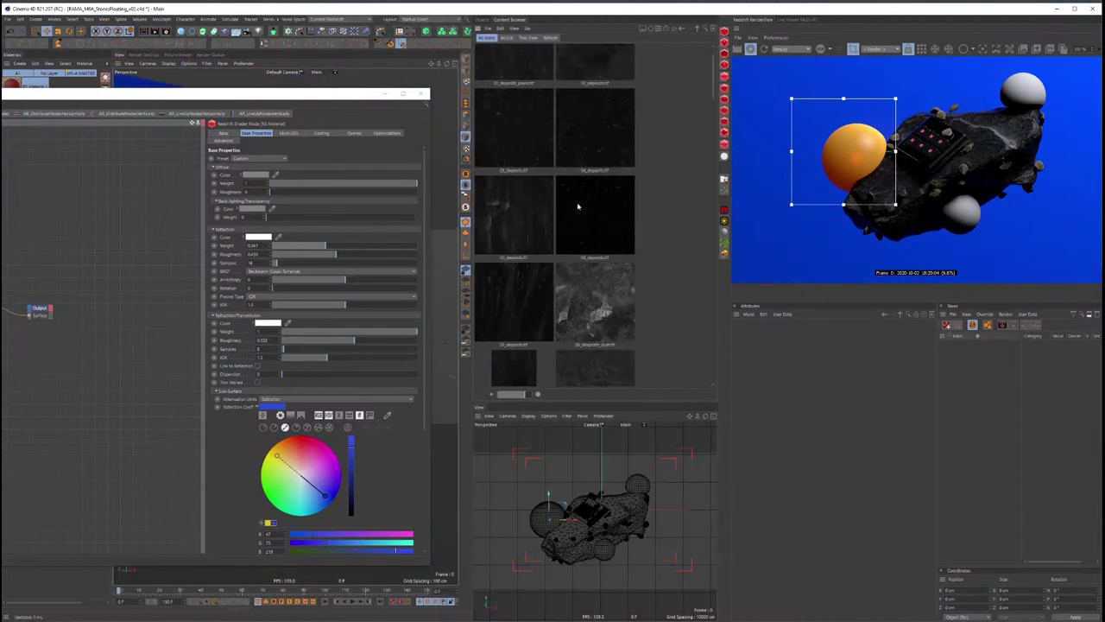
pyautogui.scroll(1, 579, 206)
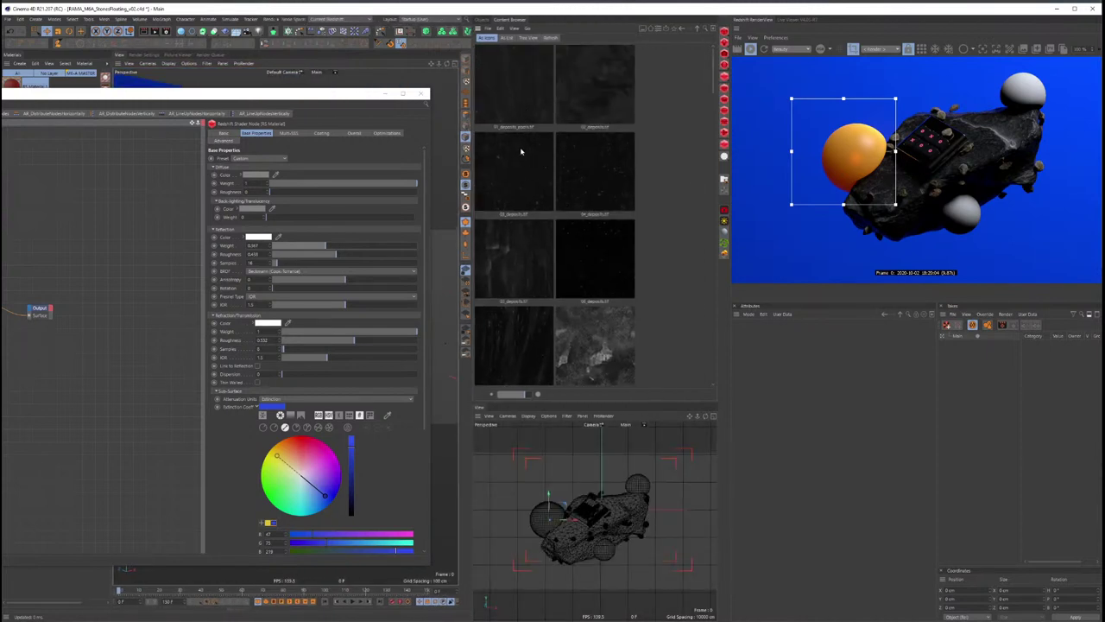
pyautogui.scroll(-1, 522, 154)
pyautogui.scroll(-1, 523, 155)
pyautogui.scroll(-1, 525, 157)
pyautogui.scroll(-1, 528, 160)
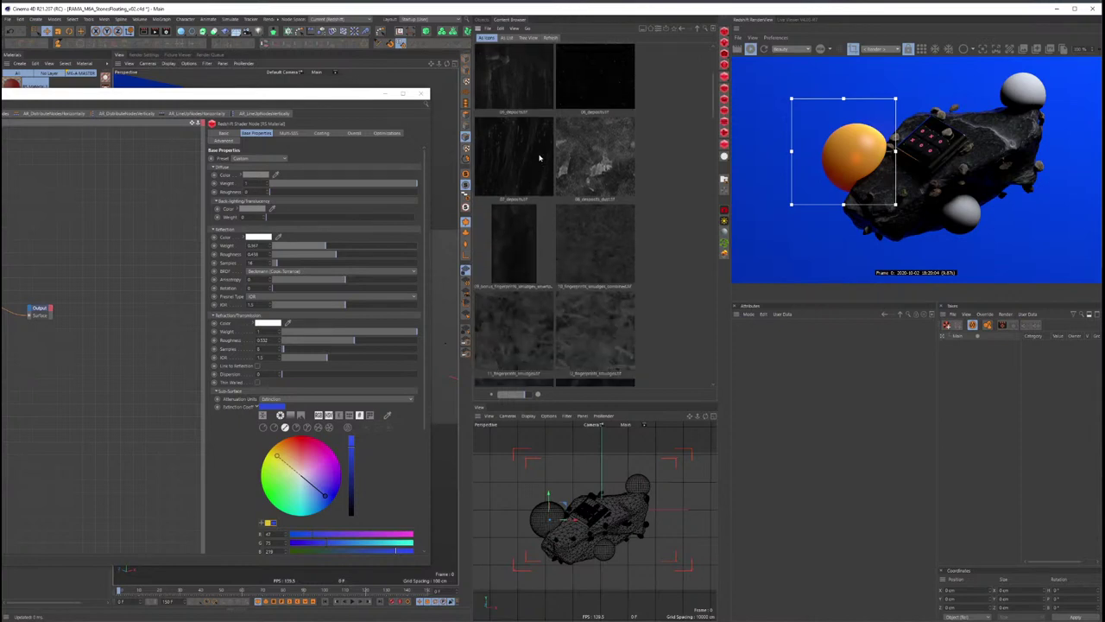
pyautogui.scroll(-1, 536, 194)
pyautogui.scroll(-1, 534, 227)
pyautogui.scroll(-1, 537, 229)
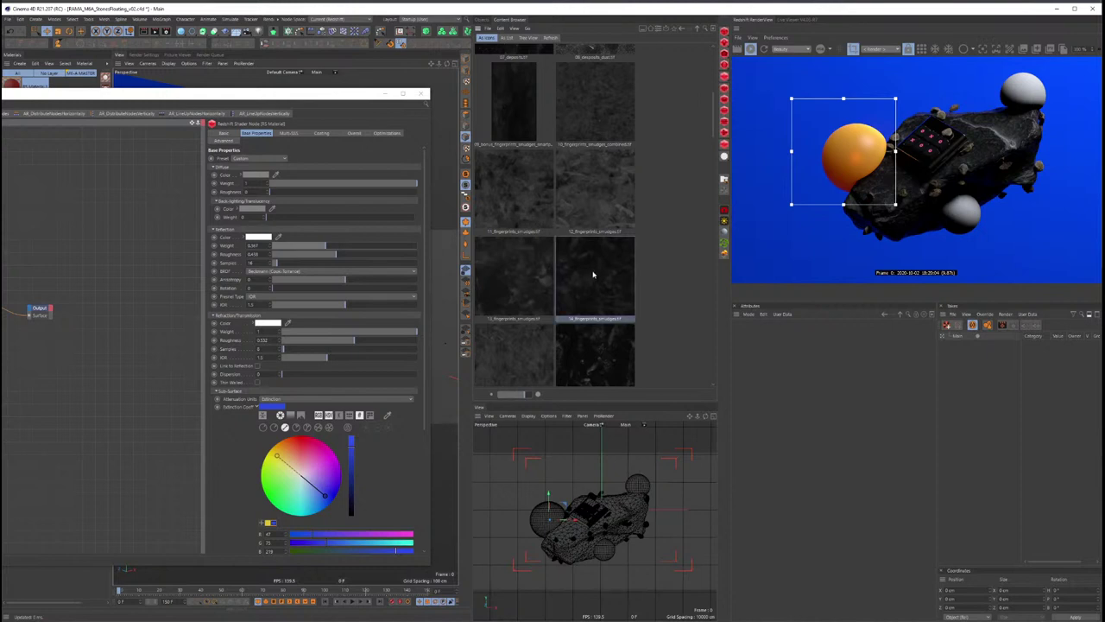
# Step: Add the 14_fingerprints_smudges texture and wire its output into the material's reflection roughness
pyautogui.moveTo(593, 275); pyautogui.dragTo(26, 217)
pyautogui.moveTo(401, 112); pyautogui.dragTo(402, 90)
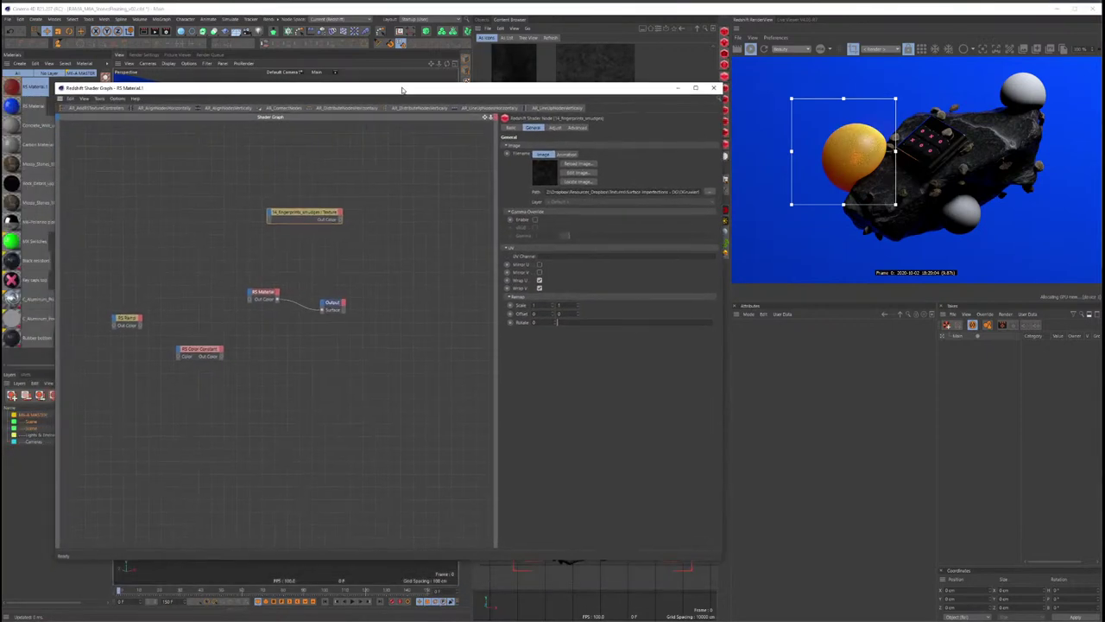
pyautogui.moveTo(341, 220); pyautogui.dragTo(186, 270)
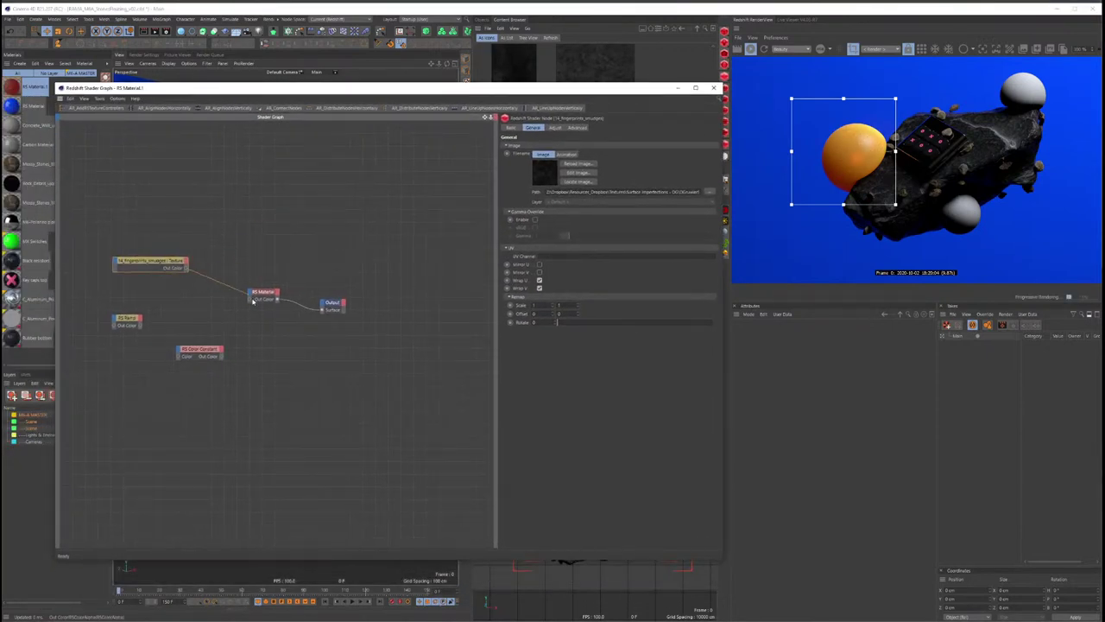
pyautogui.moveTo(254, 300); pyautogui.dragTo(252, 297)
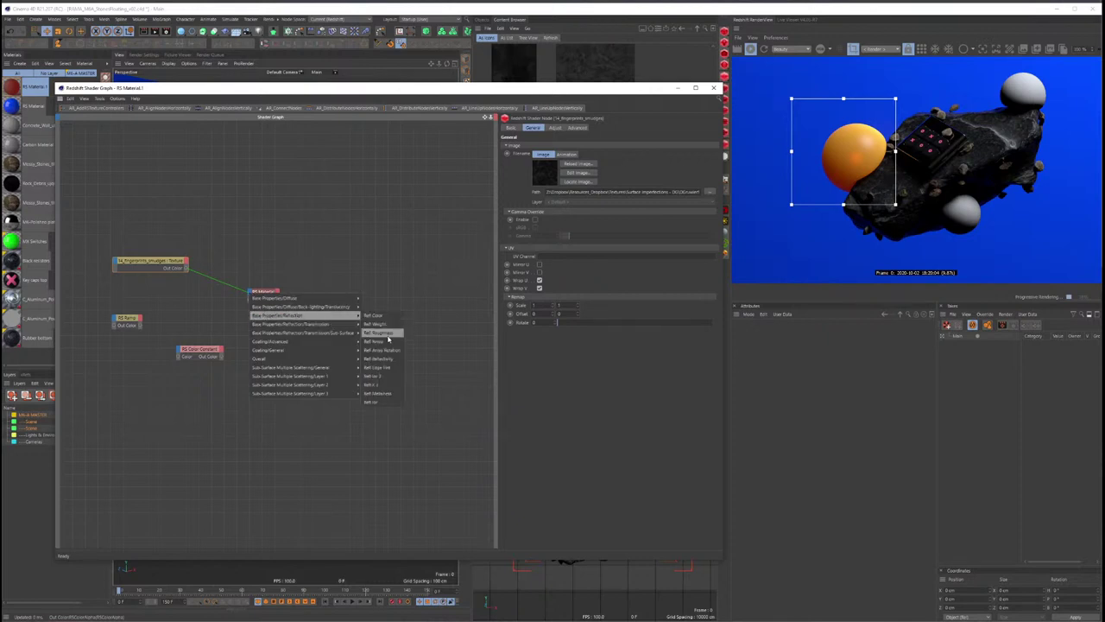
pyautogui.click(385, 335)
pyautogui.moveTo(121, 218); pyautogui.dragTo(180, 319)
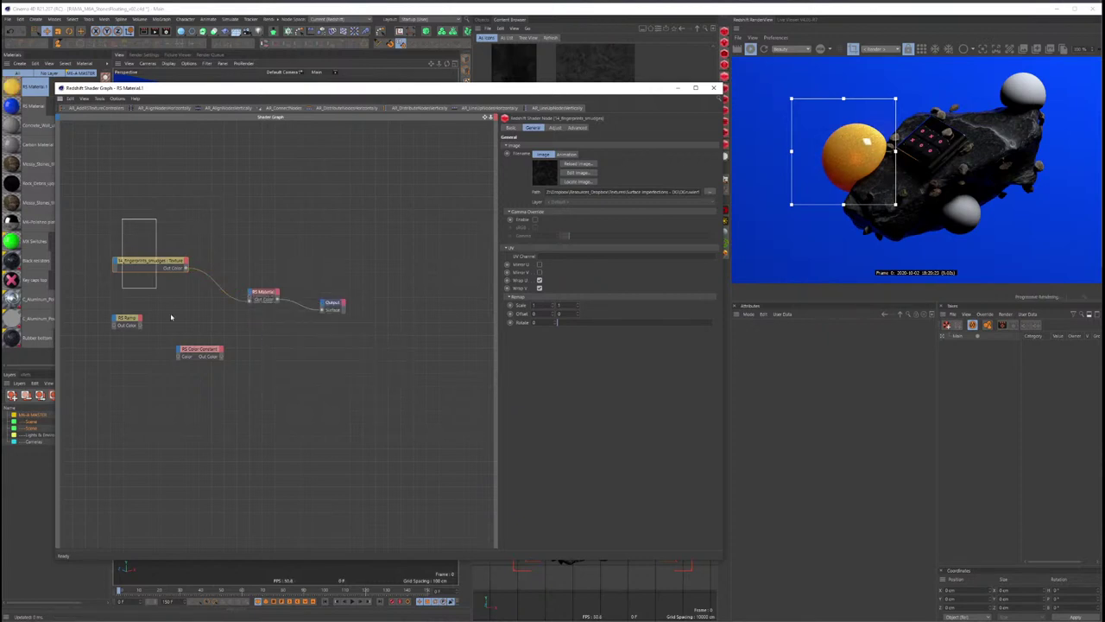
pyautogui.moveTo(153, 239)
pyautogui.mouseDown()
pyautogui.moveTo(176, 291)
pyautogui.moveTo(165, 272)
pyautogui.mouseUp()
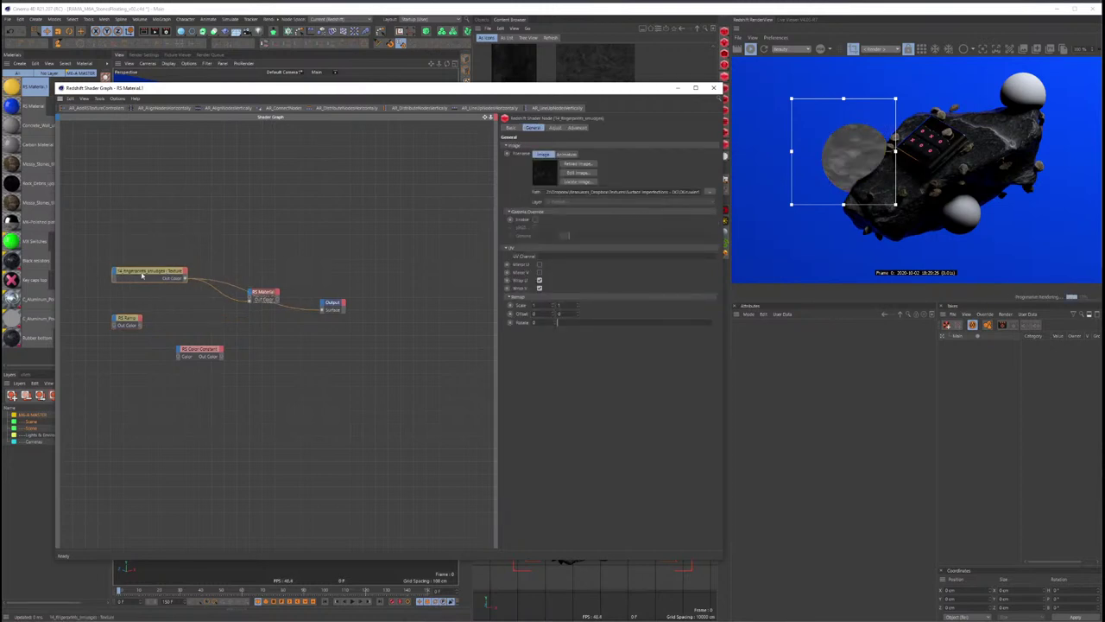
# Step: Attach scale, offset and rotate controllers to the texture and set SCALE to Float
pyautogui.click(93, 107)
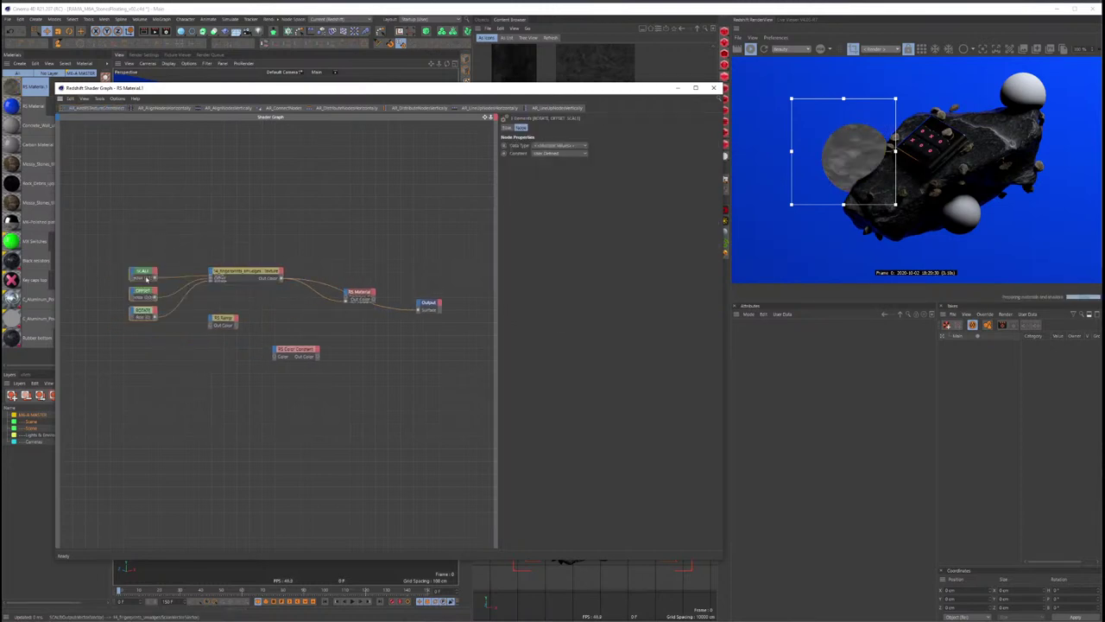
pyautogui.moveTo(141, 315); pyautogui.dragTo(133, 315)
pyautogui.click(134, 272)
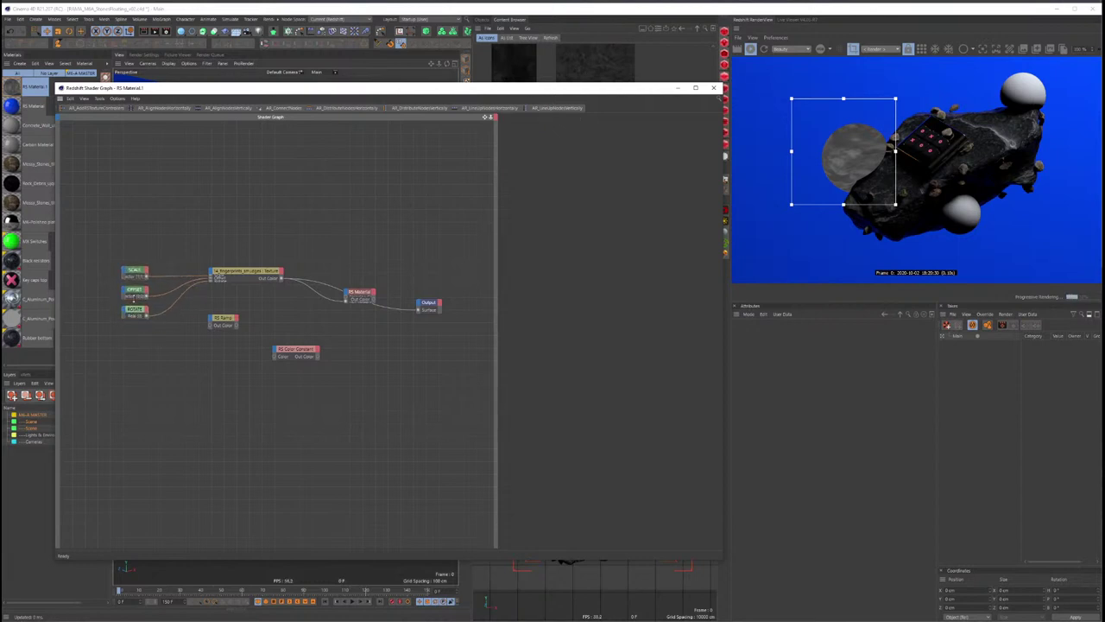
pyautogui.click(551, 147)
pyautogui.click(544, 164)
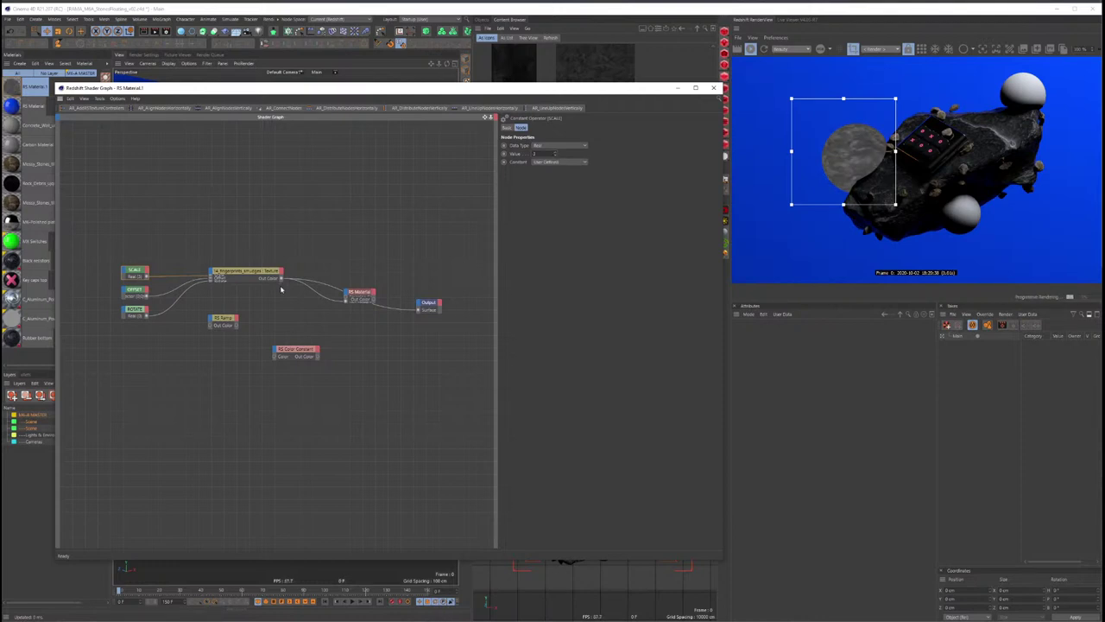
pyautogui.moveTo(280, 290); pyautogui.dragTo(218, 272, button='middle')
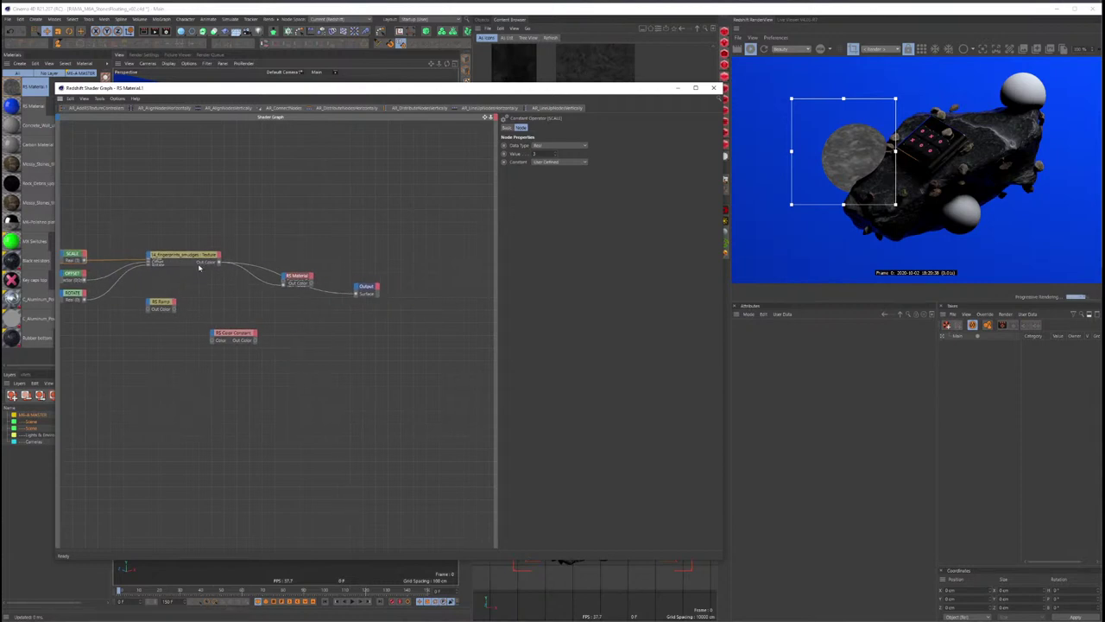
pyautogui.moveTo(200, 259)
pyautogui.mouseDown()
pyautogui.moveTo(168, 259)
pyautogui.moveTo(214, 266)
pyautogui.mouseUp()
# Step: Insert an RS Ramp into the material's reflection roughness and tighten its black-to-white gradient
pyautogui.write('ramp')
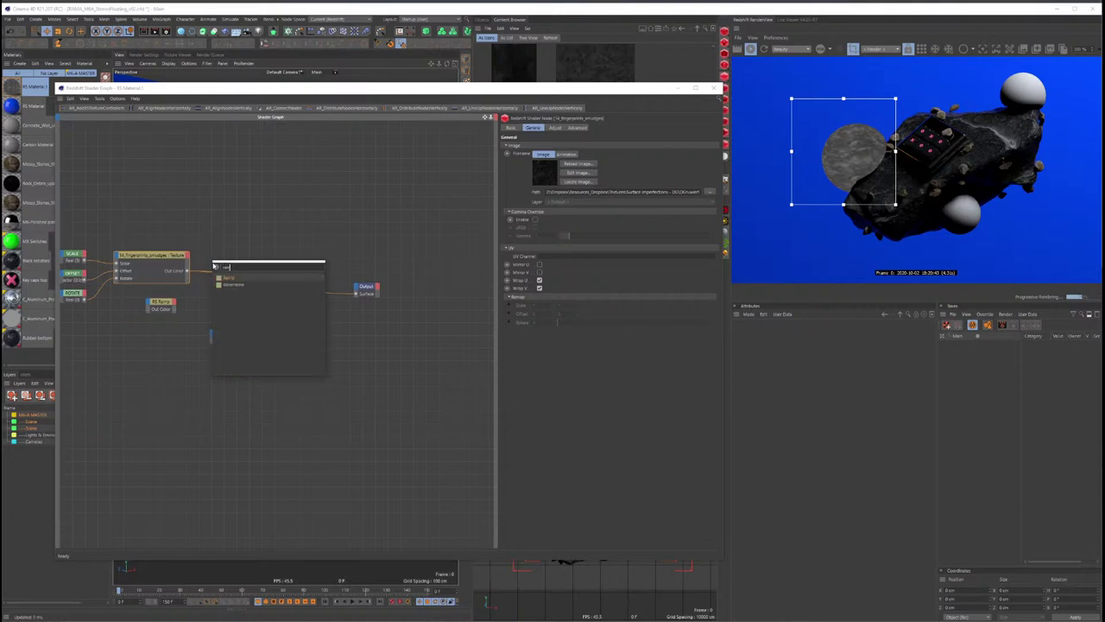
pyautogui.press('Return')
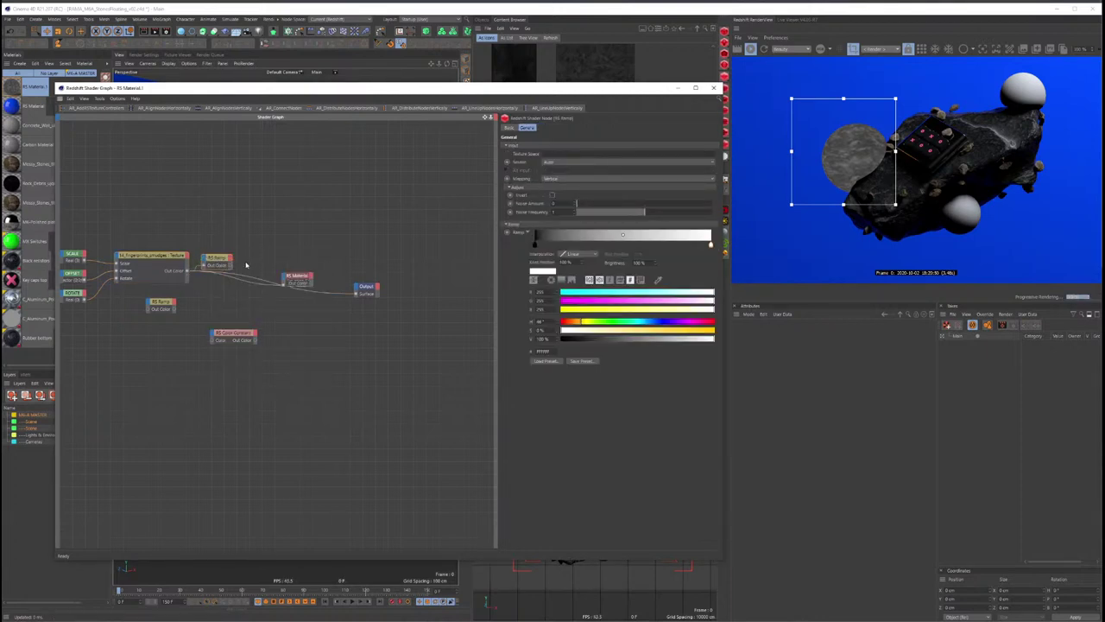
pyautogui.moveTo(230, 265)
pyautogui.mouseDown()
pyautogui.moveTo(285, 288)
pyautogui.moveTo(285, 319)
pyautogui.mouseUp()
pyautogui.click(303, 277)
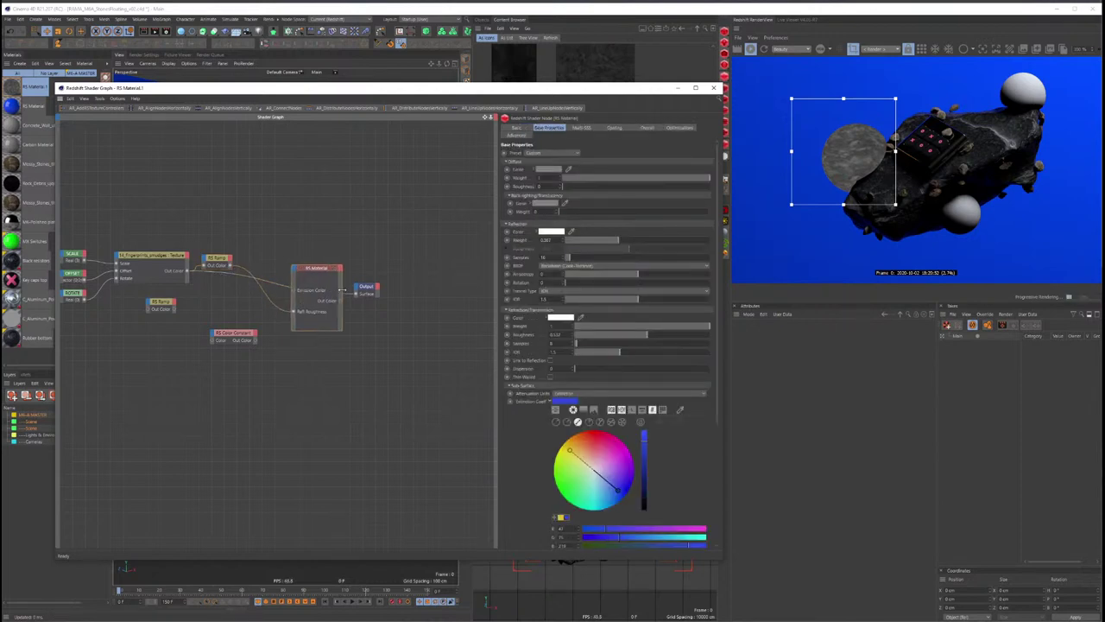
pyautogui.moveTo(311, 269); pyautogui.dragTo(291, 265)
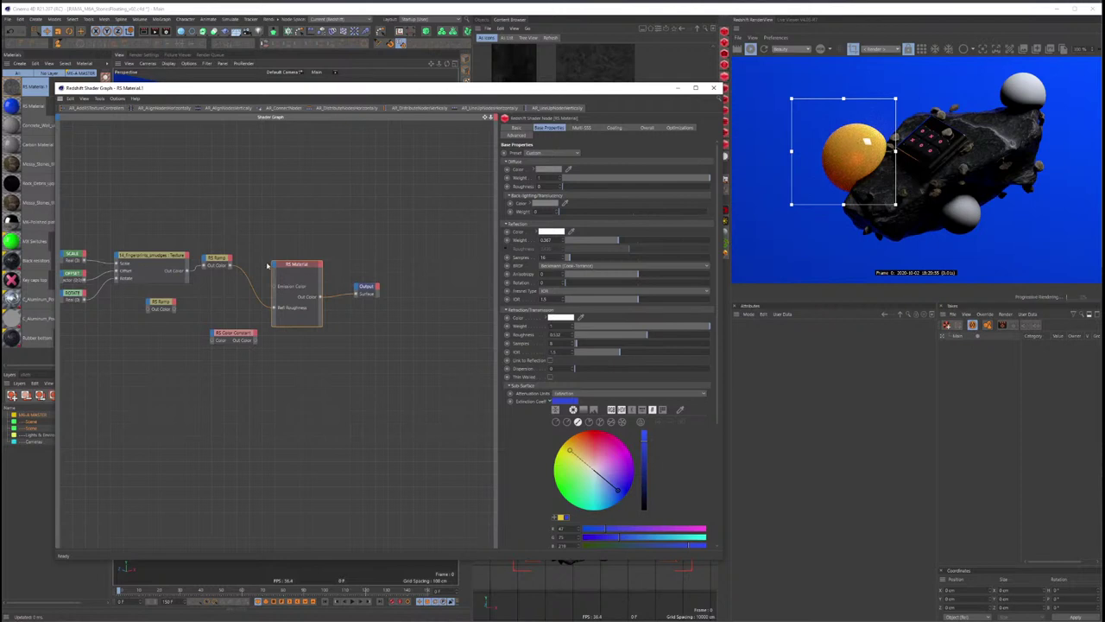
pyautogui.click(224, 269)
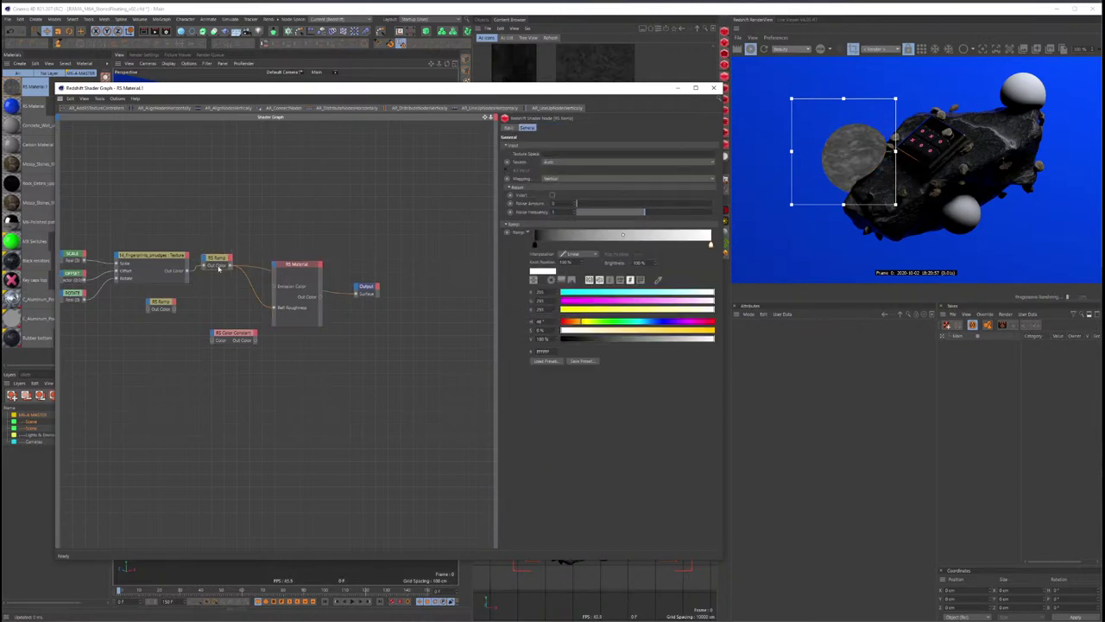
pyautogui.moveTo(534, 246)
pyautogui.mouseDown()
pyautogui.moveTo(584, 245)
pyautogui.moveTo(551, 245)
pyautogui.mouseUp()
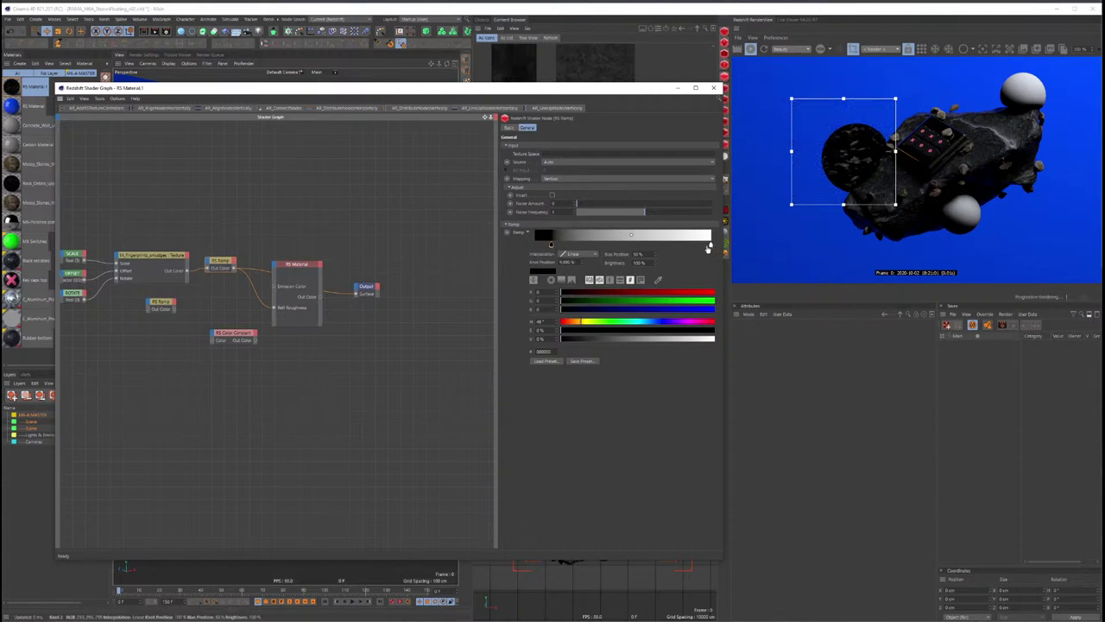
pyautogui.moveTo(708, 247); pyautogui.dragTo(542, 247)
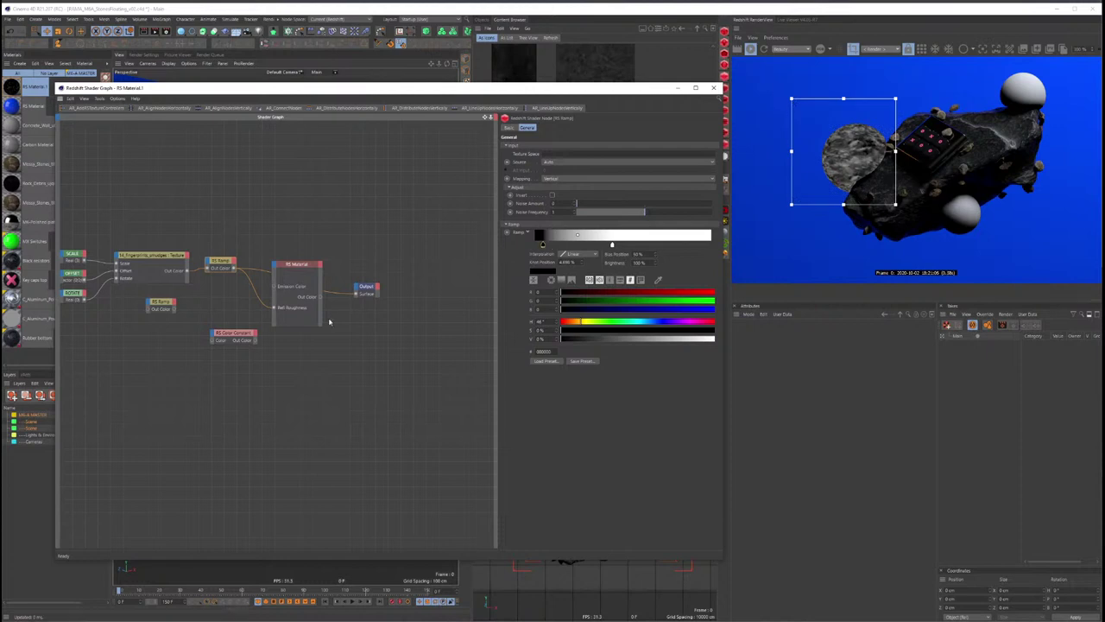
# Step: Lower the material's reflection weight and check the result in the render view
pyautogui.click(296, 274)
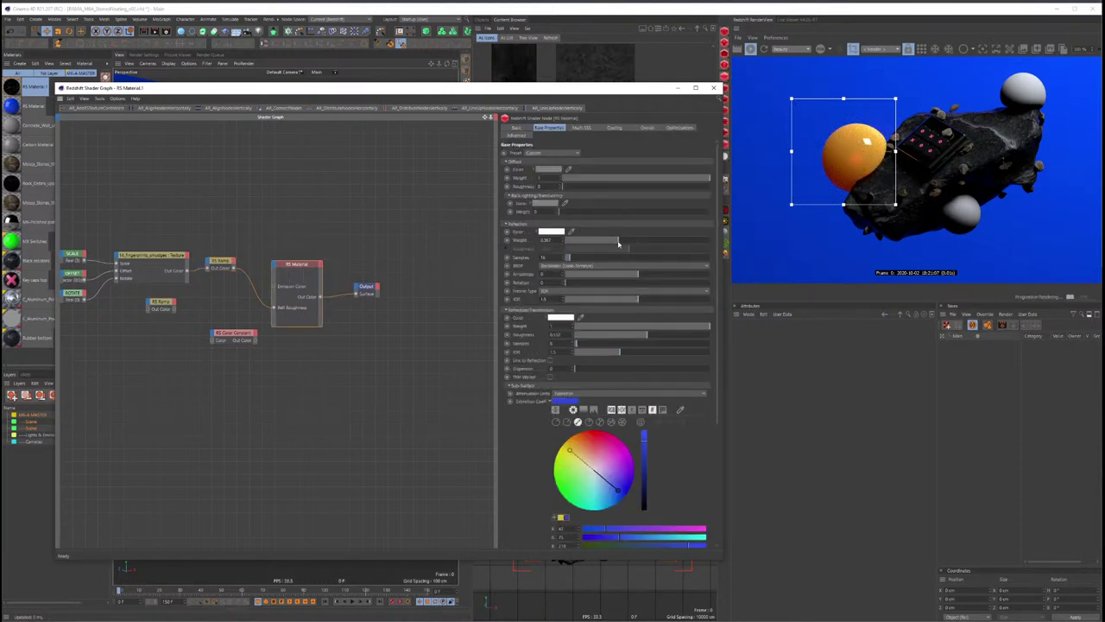
pyautogui.moveTo(616, 240)
pyautogui.mouseDown()
pyautogui.moveTo(576, 246)
pyautogui.moveTo(713, 241)
pyautogui.moveTo(650, 243)
pyautogui.mouseUp()
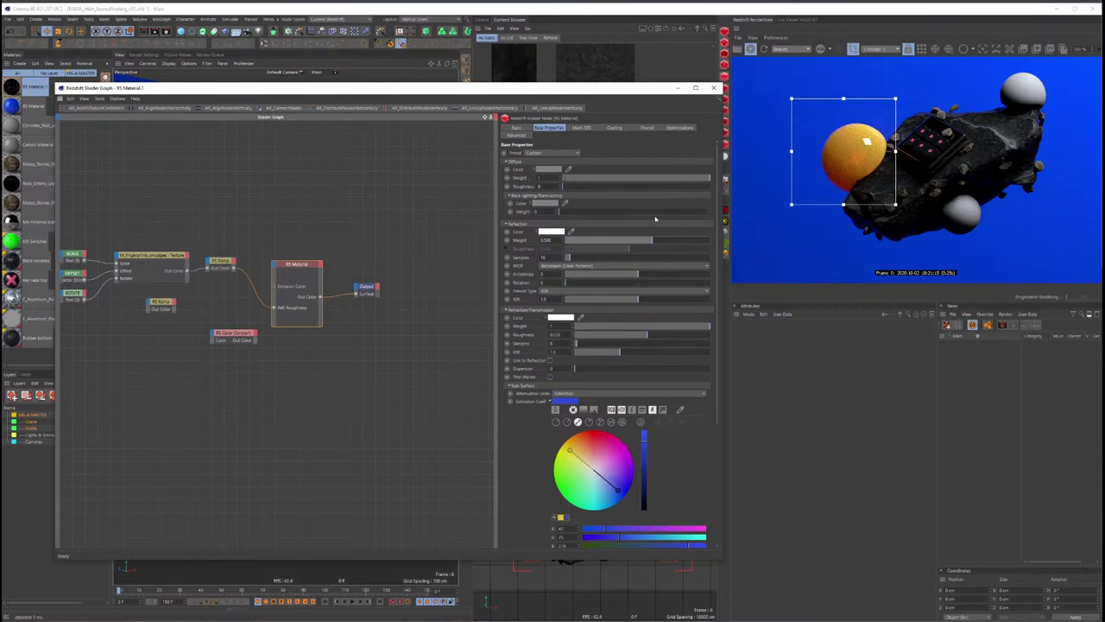
pyautogui.scroll(2, 837, 119)
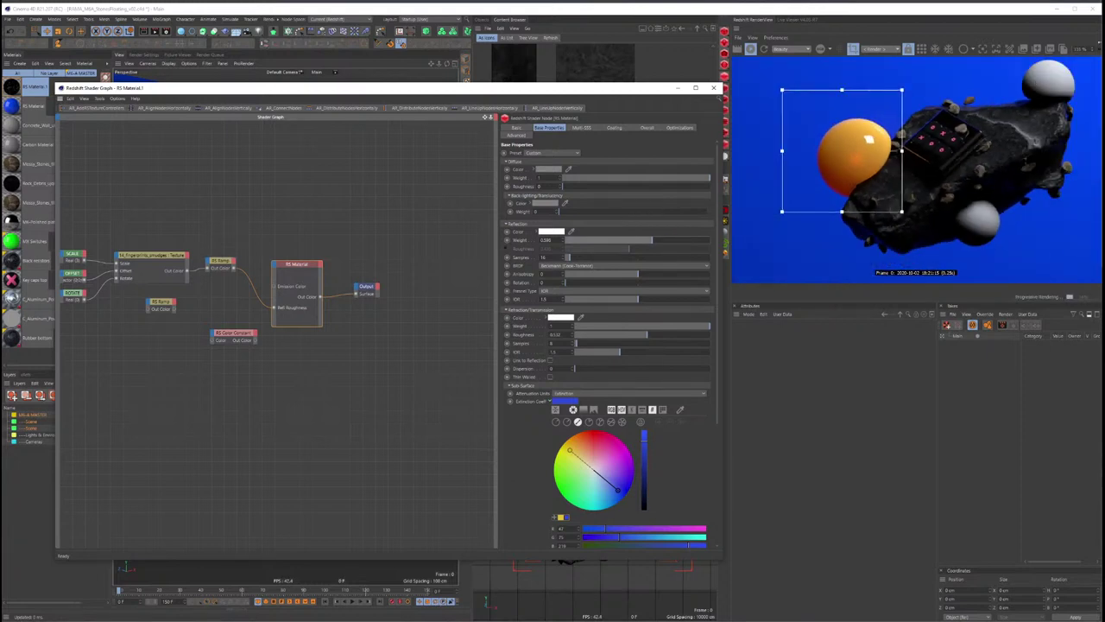
pyautogui.click(1100, 50)
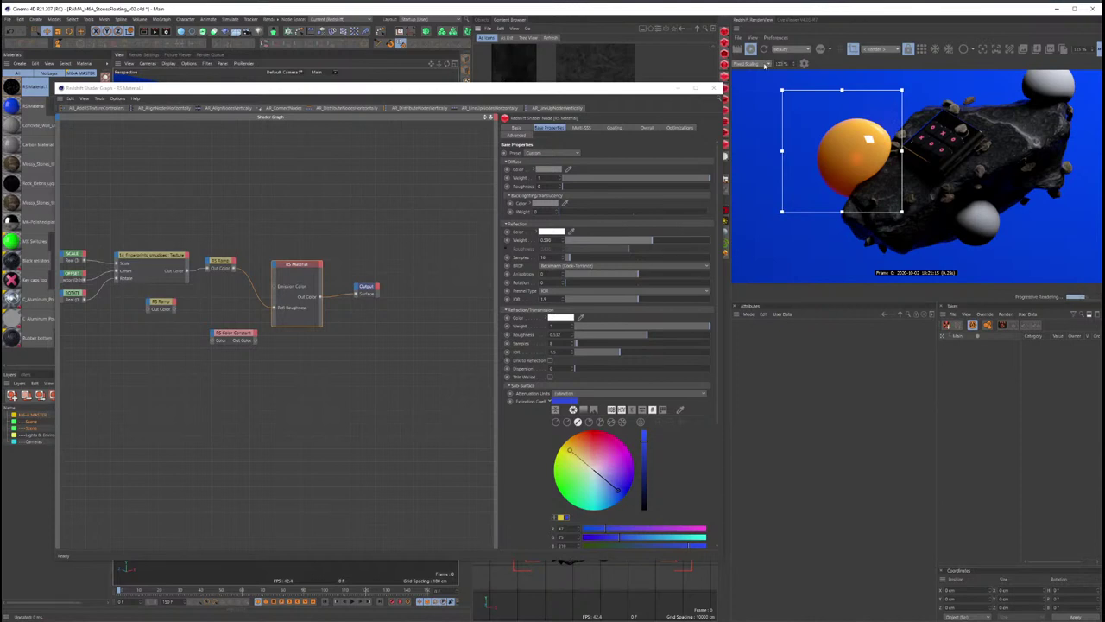
pyautogui.scroll(3, 949, 194)
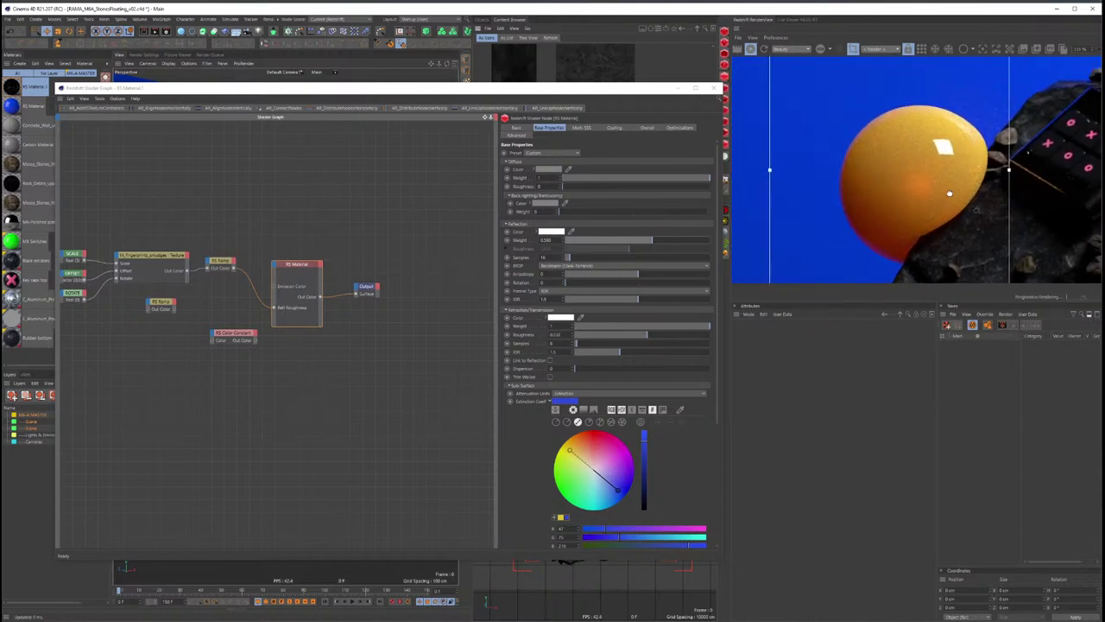
pyautogui.scroll(-3, 949, 193)
pyautogui.scroll(-1, 933, 188)
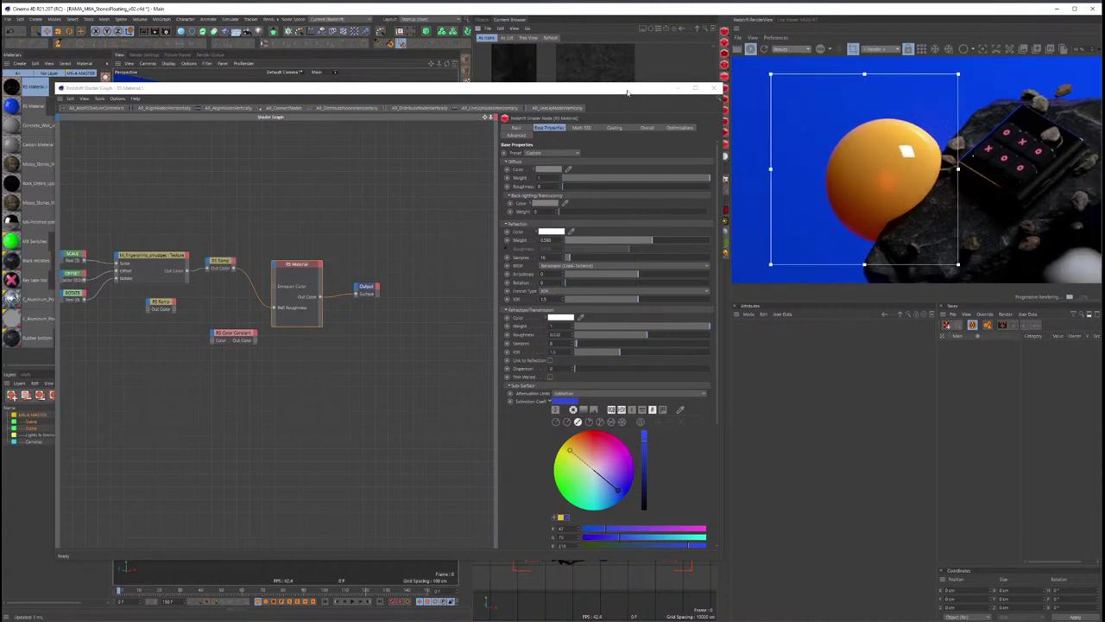
# Step: Trial a lower refraction weight, then raise the reflection weight to full
pyautogui.moveTo(628, 92); pyautogui.dragTo(618, 99)
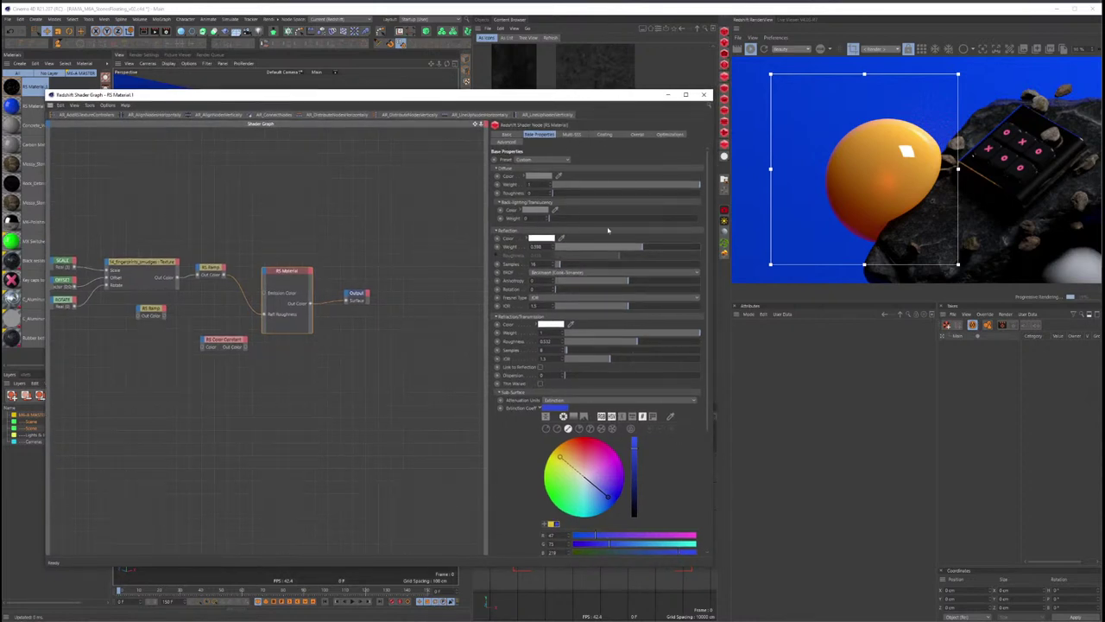
pyautogui.click(604, 135)
pyautogui.click(541, 134)
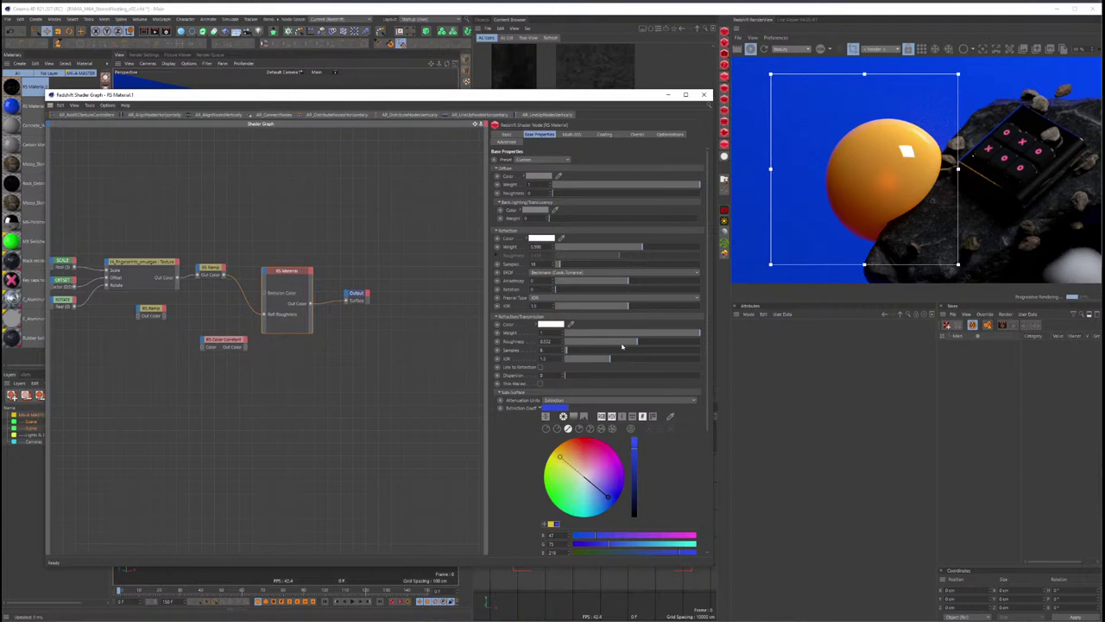
pyautogui.moveTo(673, 337)
pyautogui.mouseDown()
pyautogui.moveTo(703, 334)
pyautogui.moveTo(565, 333)
pyautogui.mouseUp()
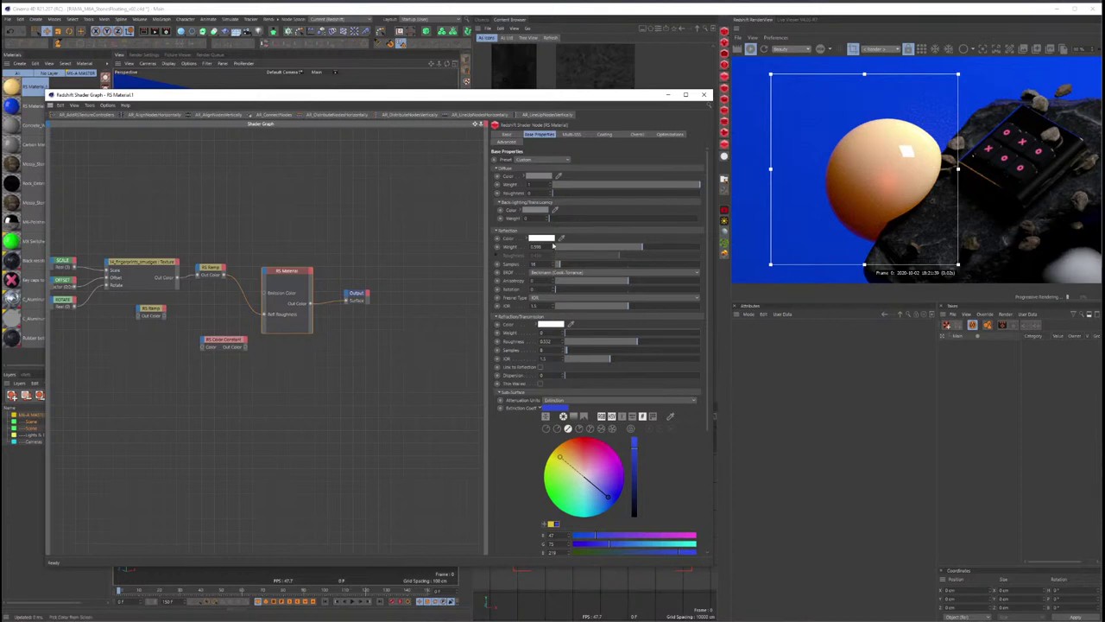
pyautogui.moveTo(645, 249); pyautogui.dragTo(691, 249)
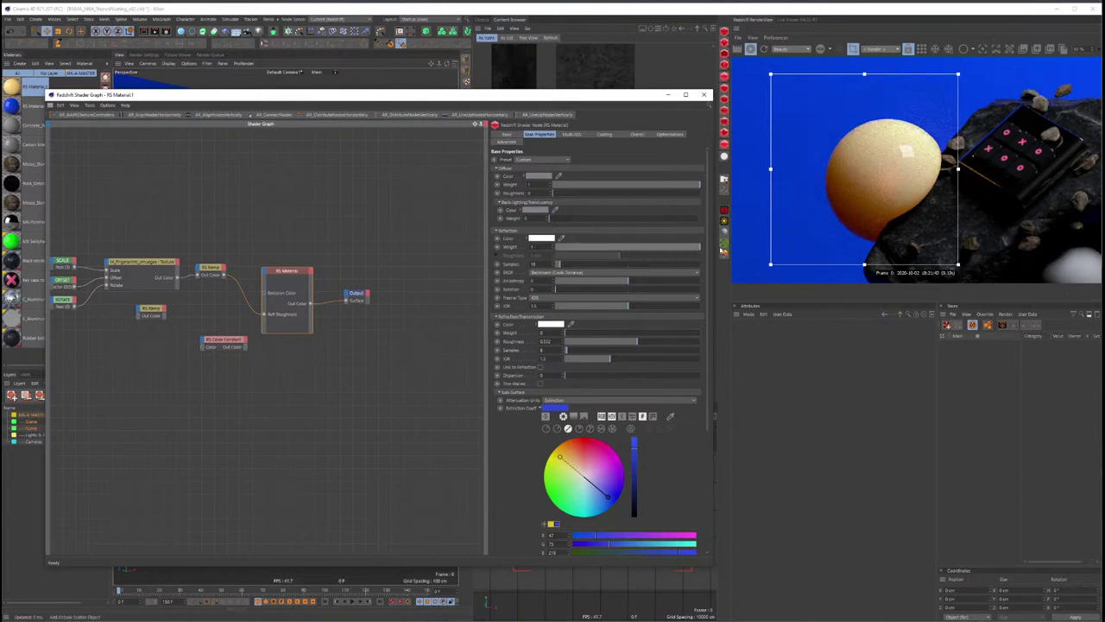
# Step: Drag the RS Ramp's black knot to about 3% and its white knot to about 33%
pyautogui.click(215, 272)
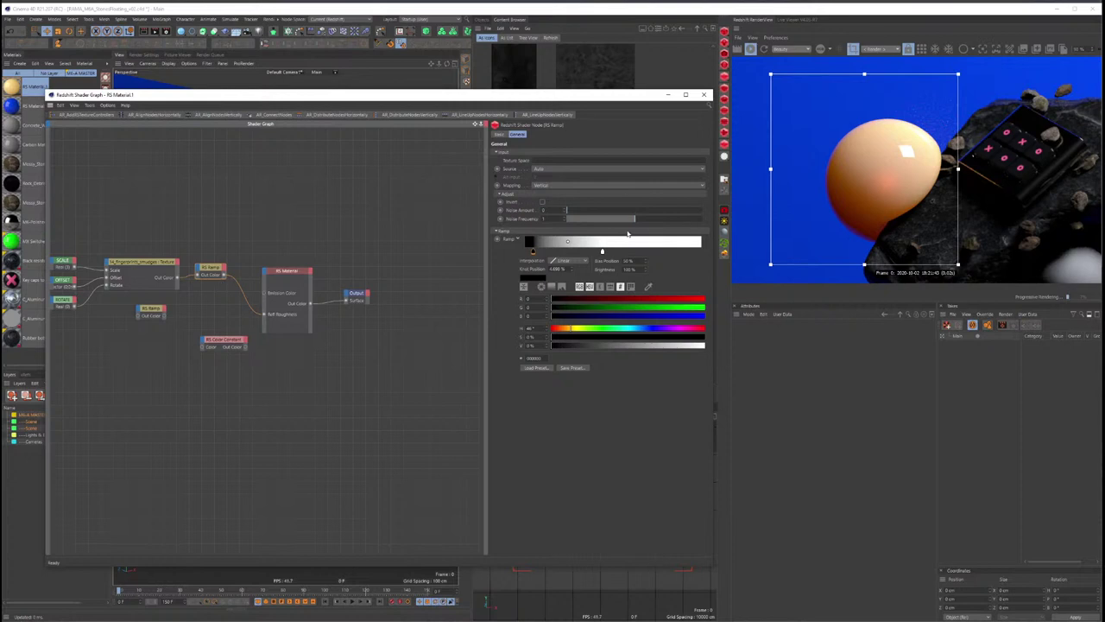
pyautogui.moveTo(602, 251); pyautogui.dragTo(696, 252)
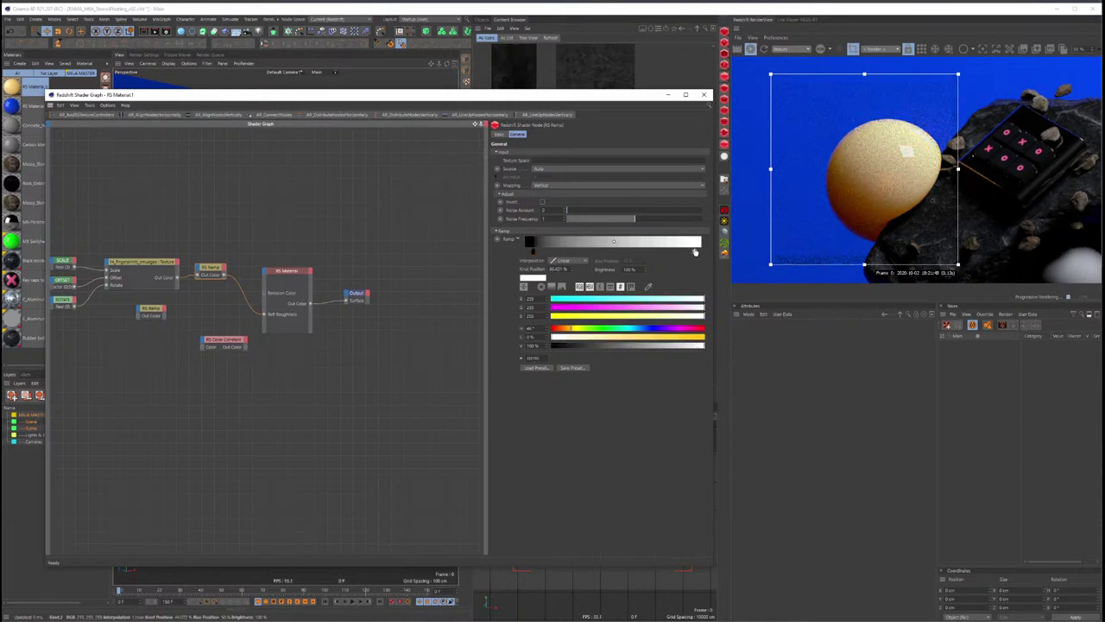
pyautogui.moveTo(531, 251)
pyautogui.mouseDown()
pyautogui.moveTo(632, 255)
pyautogui.moveTo(510, 254)
pyautogui.mouseUp()
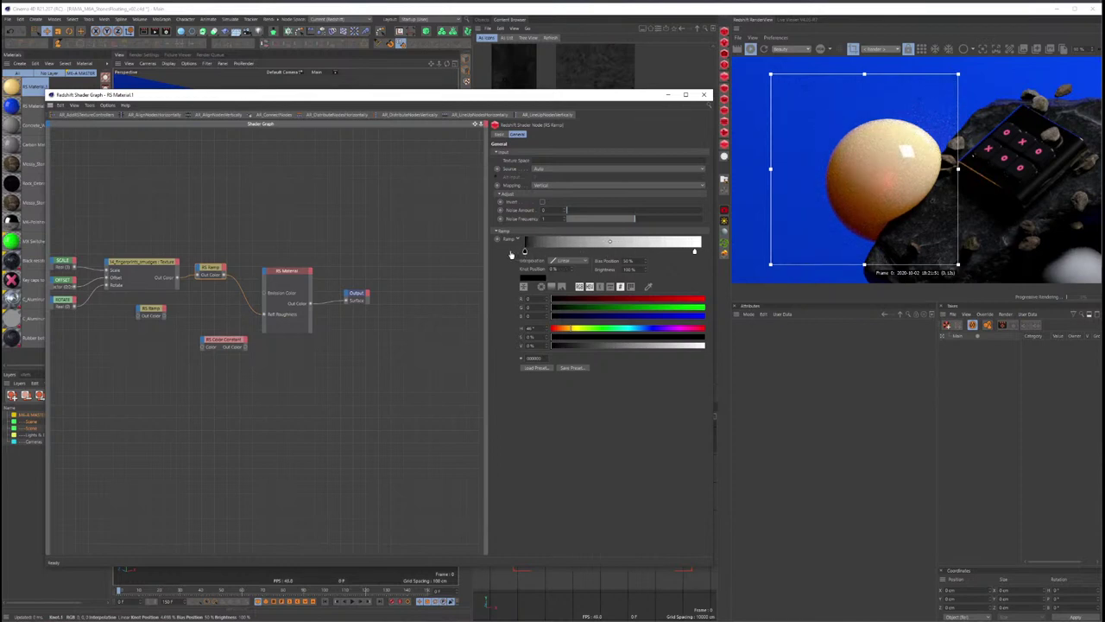
pyautogui.moveTo(696, 251); pyautogui.dragTo(549, 255)
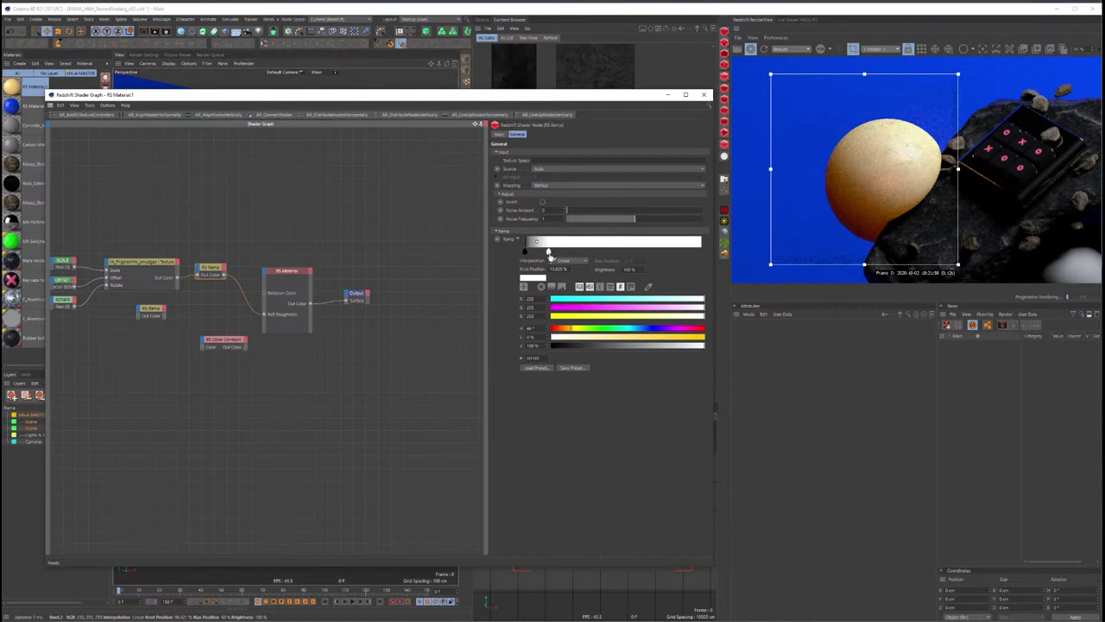
pyautogui.moveTo(524, 252); pyautogui.dragTo(528, 252)
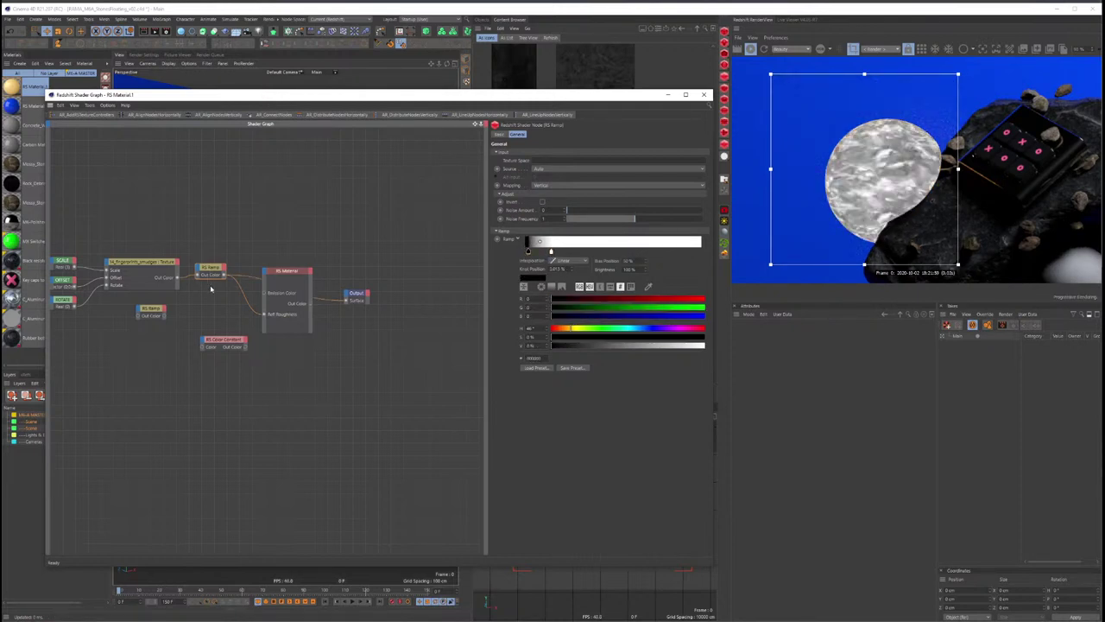
pyautogui.click(290, 308)
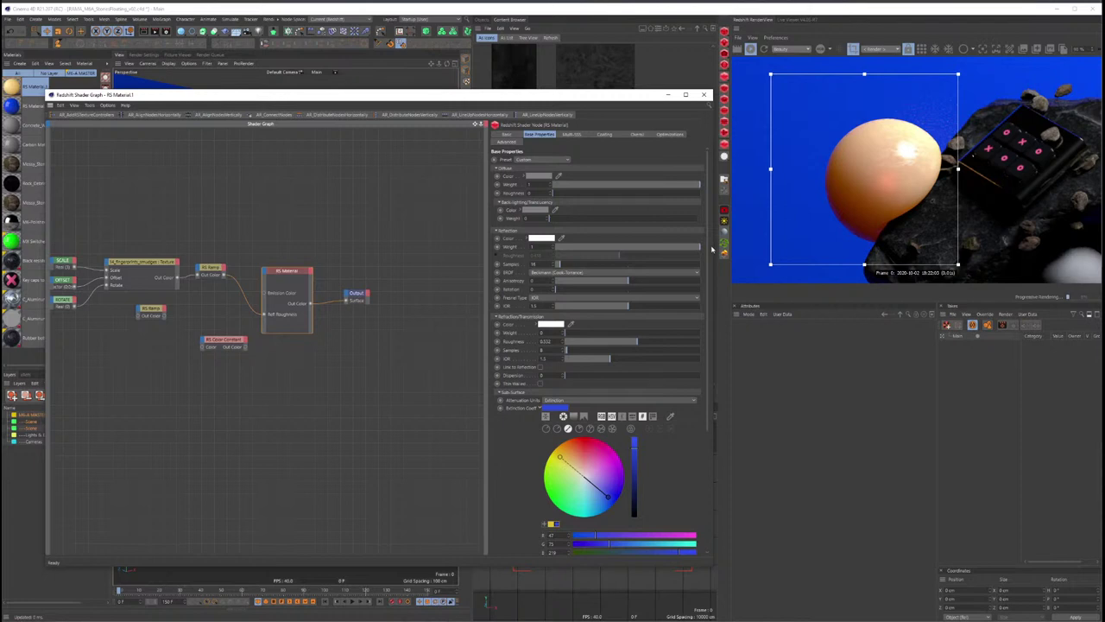
# Step: Lower the reflection weight to about 0.4 and set the refraction weight to 1
pyautogui.moveTo(595, 248); pyautogui.dragTo(619, 250)
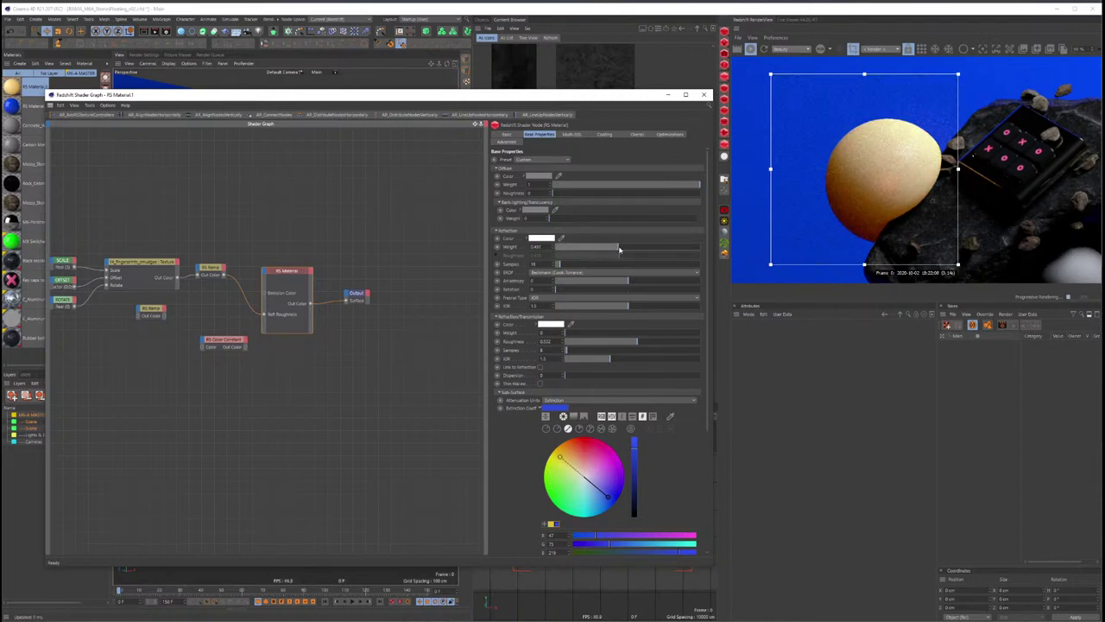
pyautogui.moveTo(619, 250); pyautogui.dragTo(621, 251)
pyautogui.moveTo(576, 334); pyautogui.dragTo(649, 332)
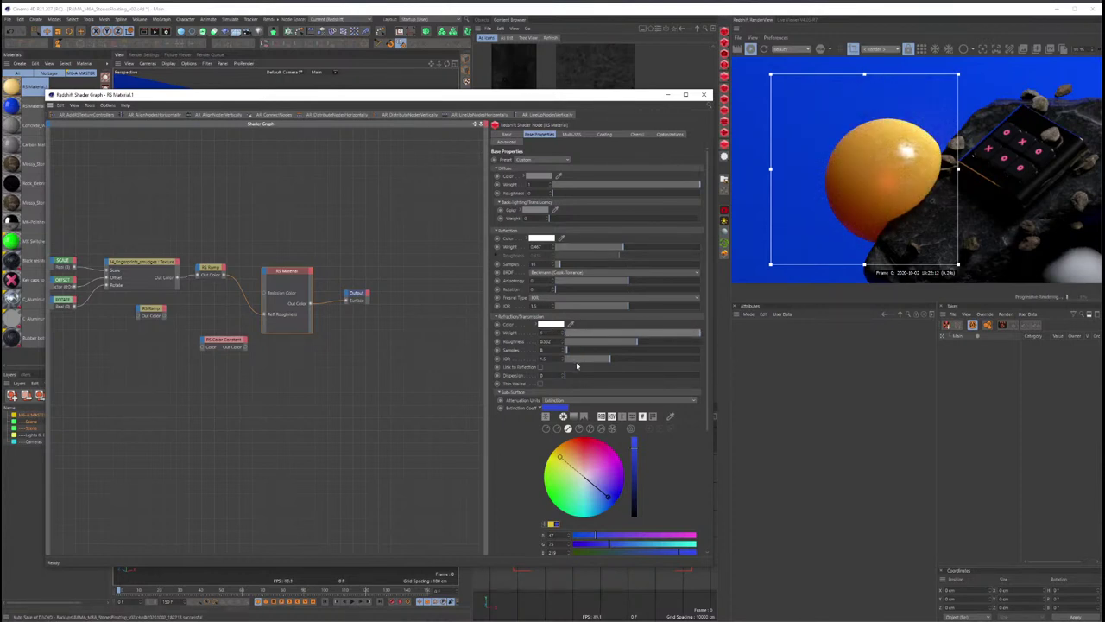
# Step: Make the scatter colour orange, raise the phase, and cut the scatter scale to about 0.114
pyautogui.scroll(-3, 548, 384)
pyautogui.scroll(-3, 543, 461)
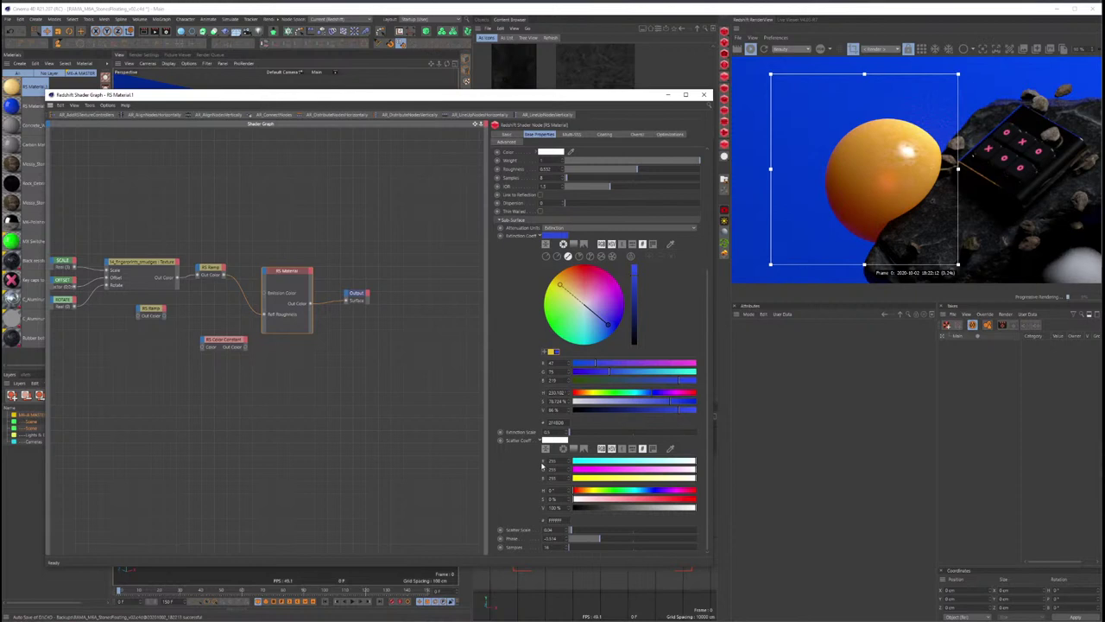
pyautogui.click(639, 497)
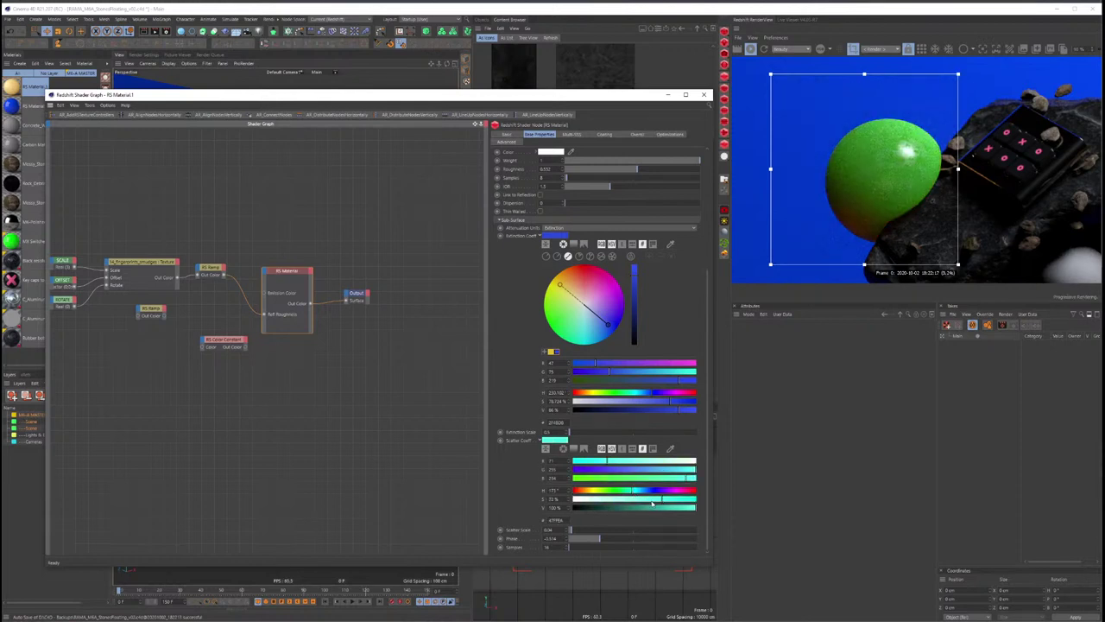
pyautogui.moveTo(640, 492); pyautogui.dragTo(587, 492)
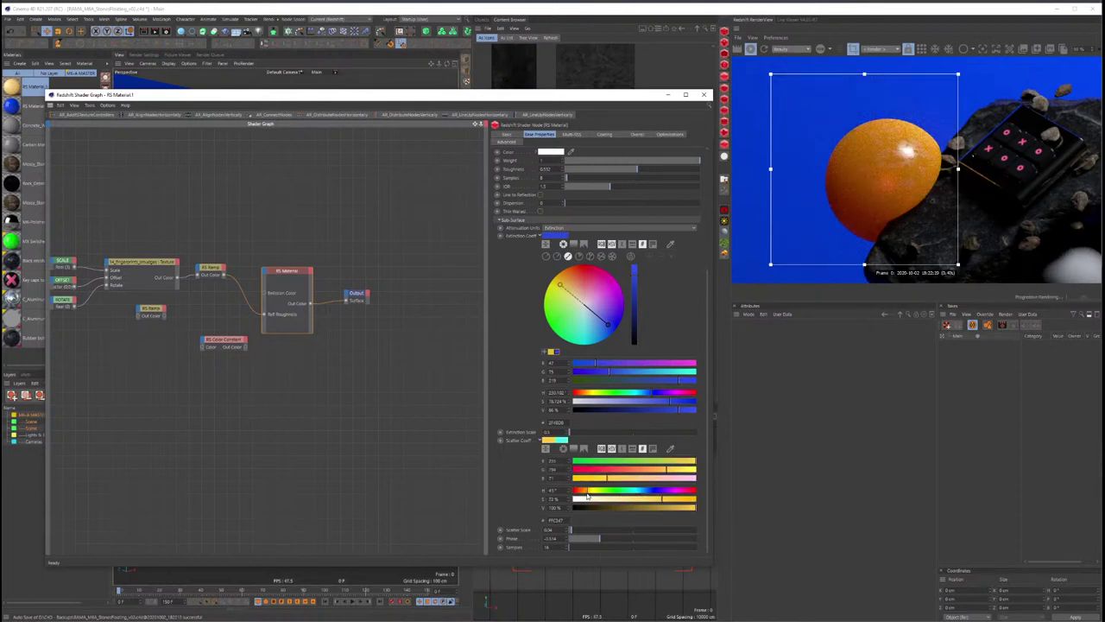
pyautogui.moveTo(662, 502); pyautogui.dragTo(657, 500)
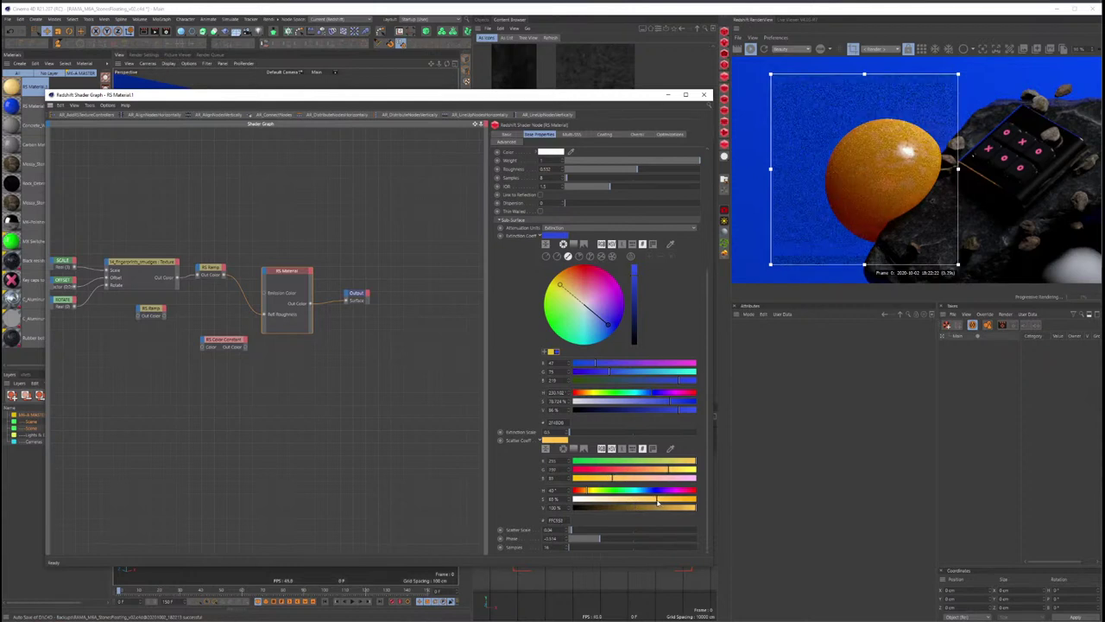
pyautogui.moveTo(572, 538)
pyautogui.mouseDown()
pyautogui.moveTo(683, 542)
pyautogui.moveTo(607, 539)
pyautogui.mouseUp()
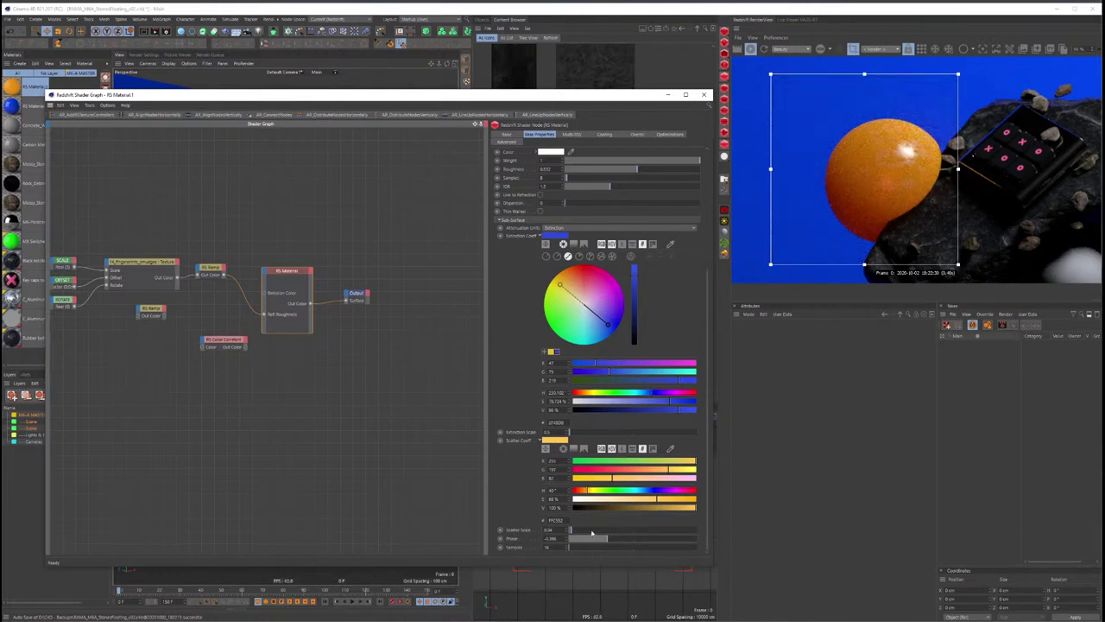
pyautogui.click(575, 531)
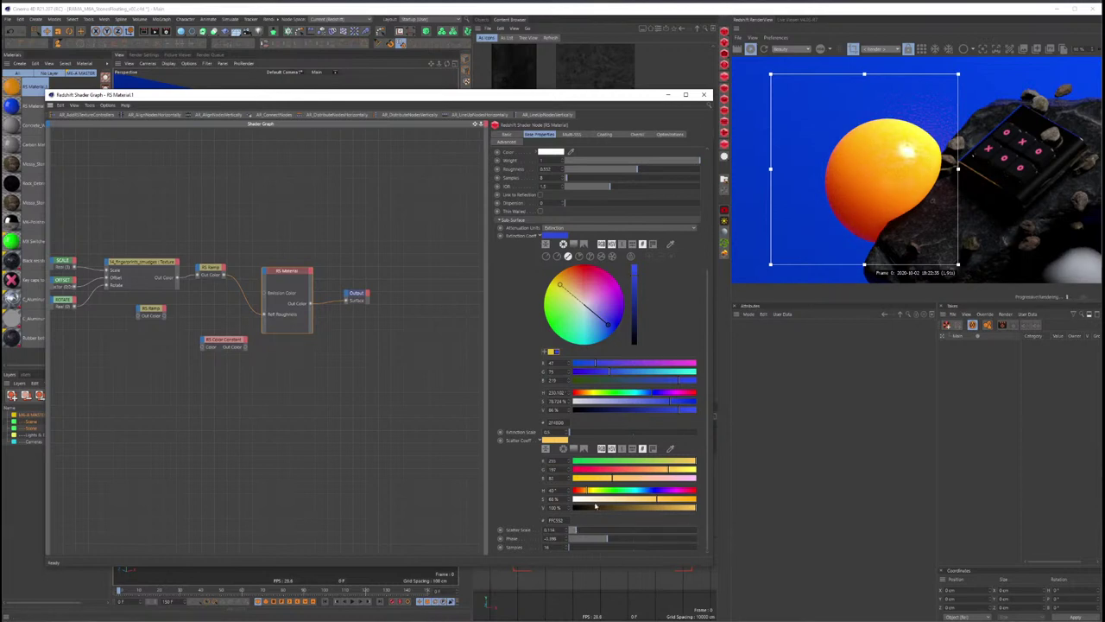
pyautogui.keyDown('alt'); pyautogui.moveTo(970, 214); pyautogui.dragTo(952, 188); pyautogui.keyUp('alt')
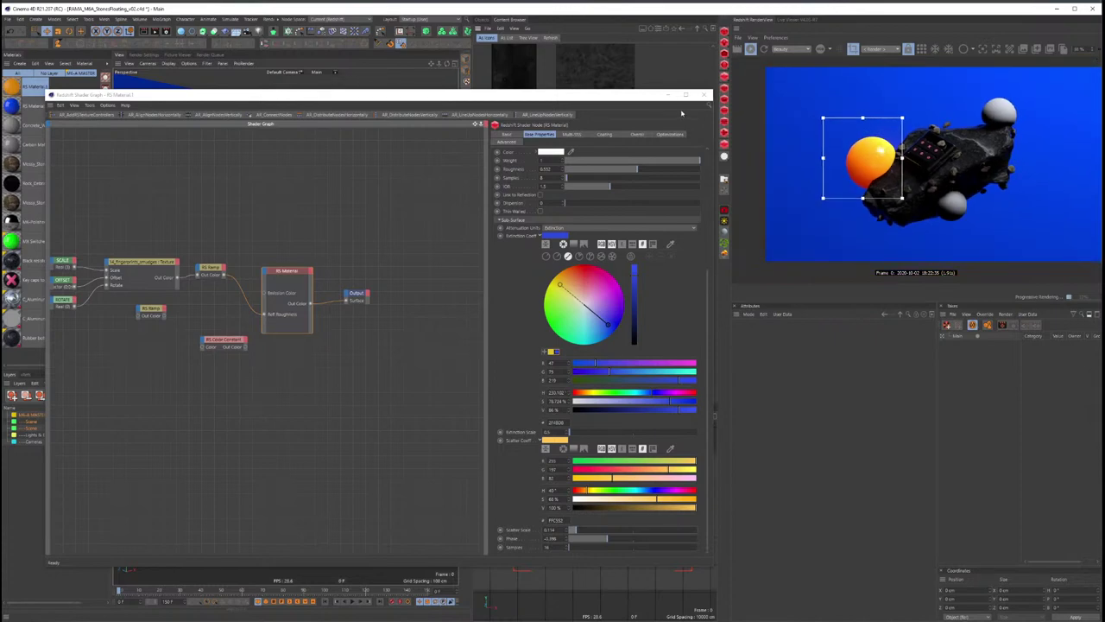
# Step: Close the Shader Graph and turn off the RenderView region so the whole frame renders
pyautogui.click(668, 95)
pyautogui.click(480, 19)
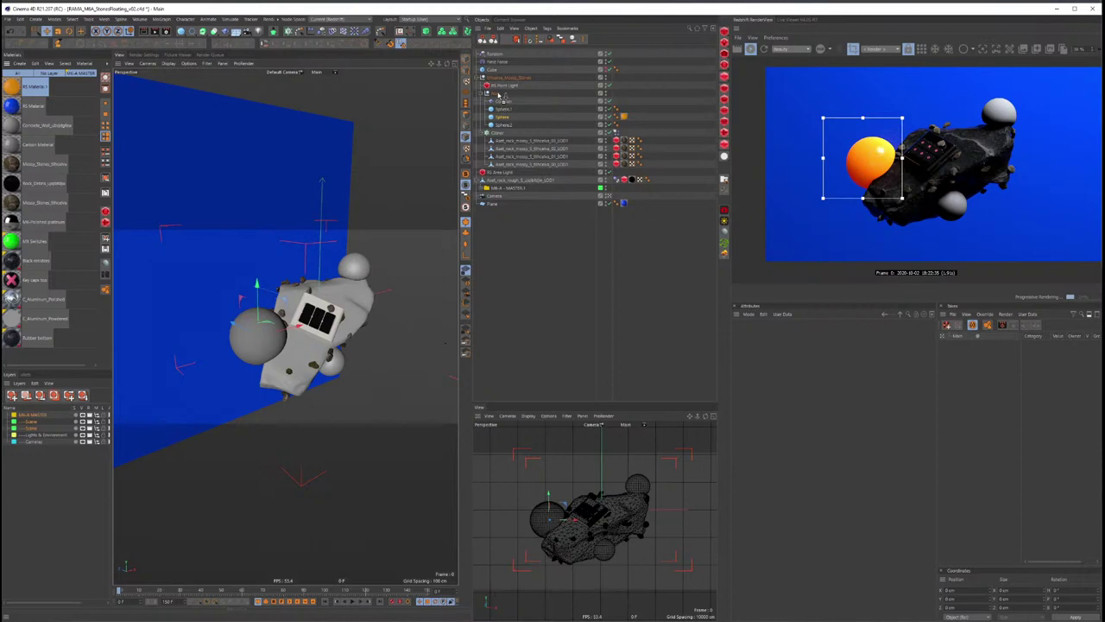
pyautogui.click(853, 48)
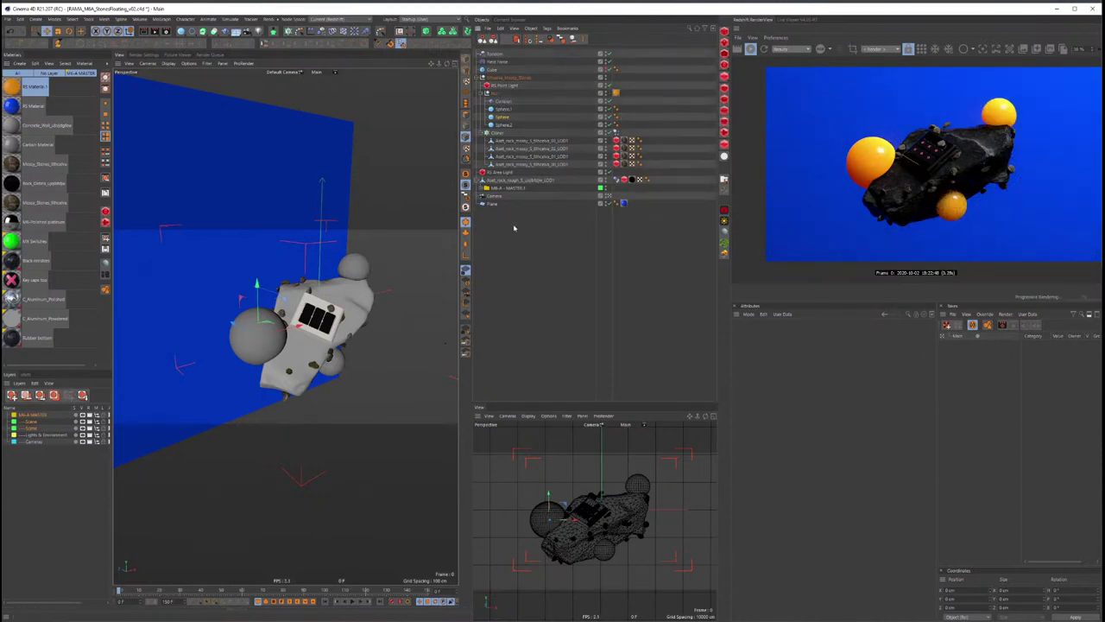
pyautogui.scroll(-5, 259, 337)
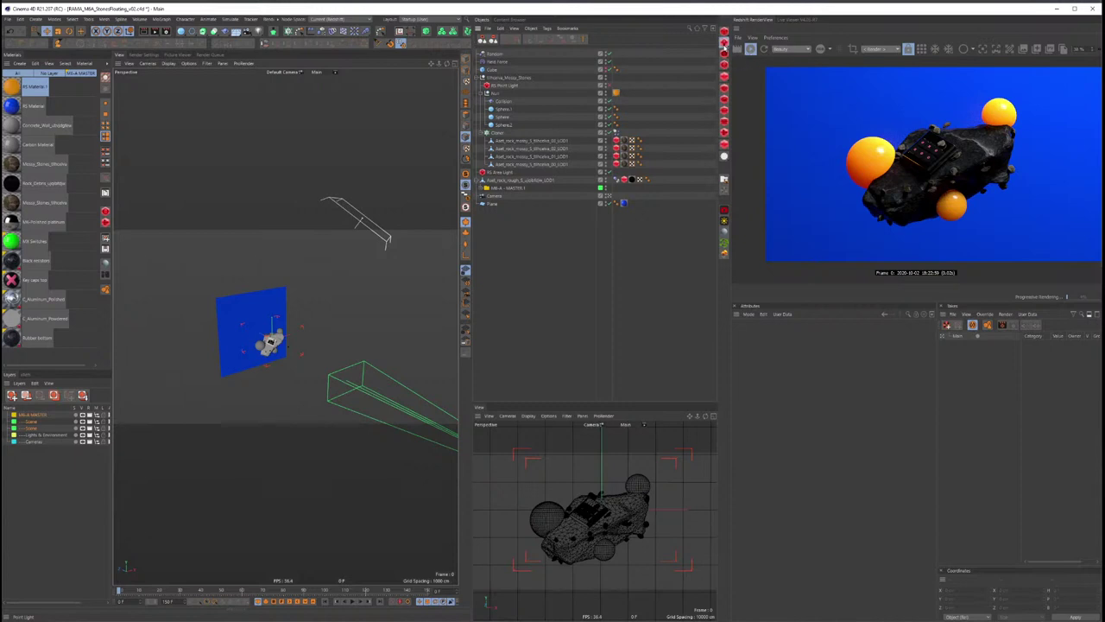
# Step: Add an RS Area Light inside the ship group, rename it, and set Project Mode to Include
pyautogui.moveTo(724, 41)
pyautogui.mouseDown()
pyautogui.moveTo(753, 59)
pyautogui.moveTo(753, 78)
pyautogui.mouseUp()
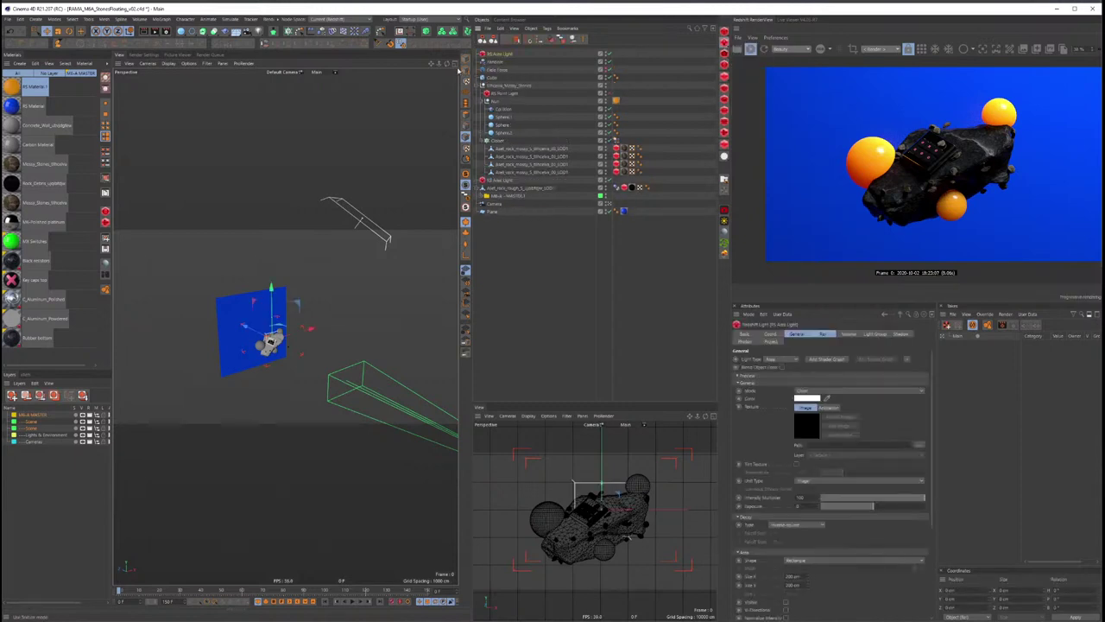
pyautogui.moveTo(498, 93); pyautogui.dragTo(496, 86)
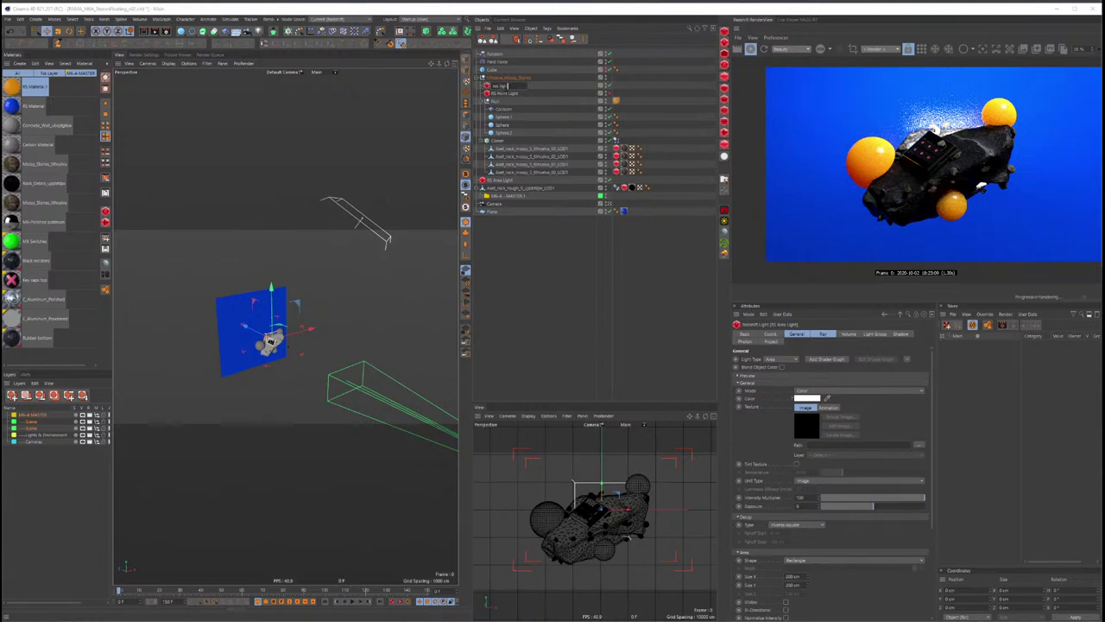
pyautogui.press('Return')
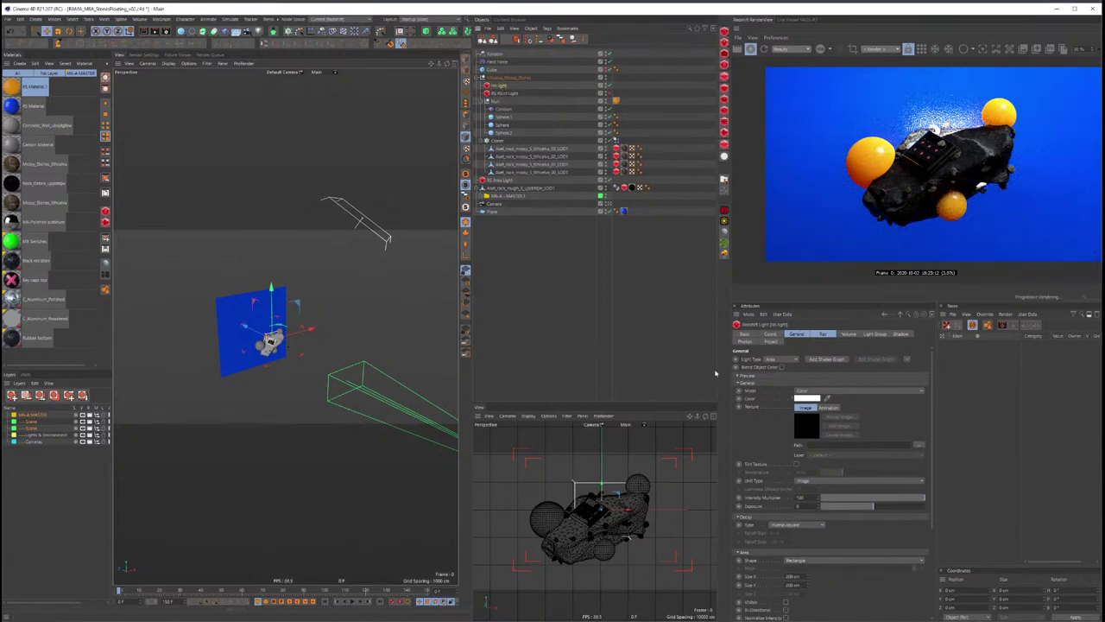
pyautogui.click(771, 341)
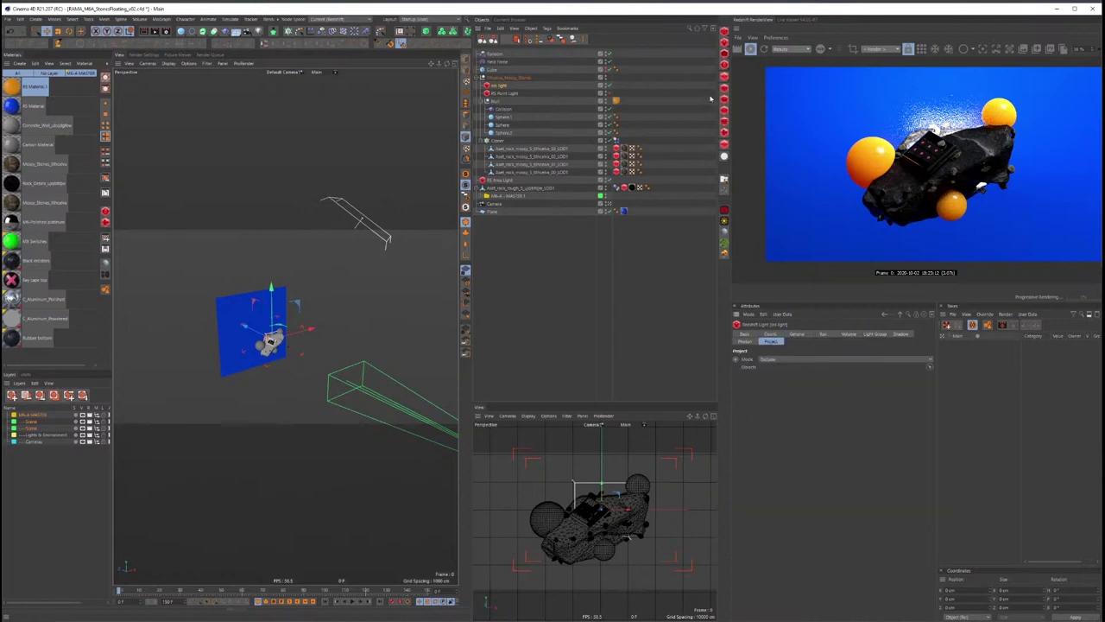
pyautogui.click(811, 358)
pyautogui.click(816, 371)
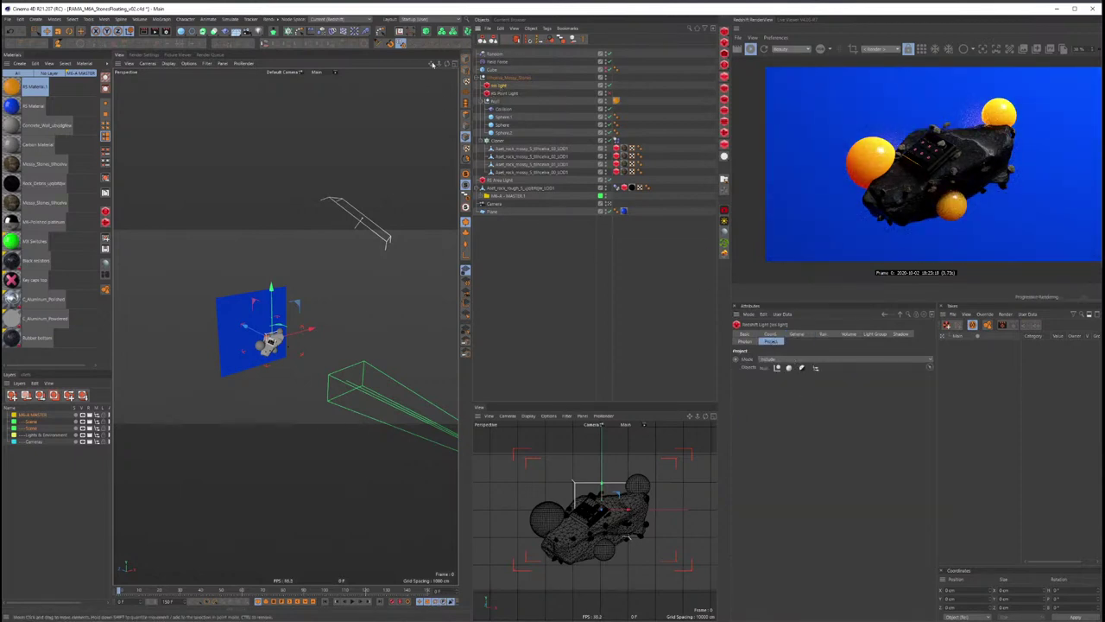
# Step: Look through the new area light and position it aimed close to the ship
pyautogui.moveTo(471, 86); pyautogui.dragTo(516, 82)
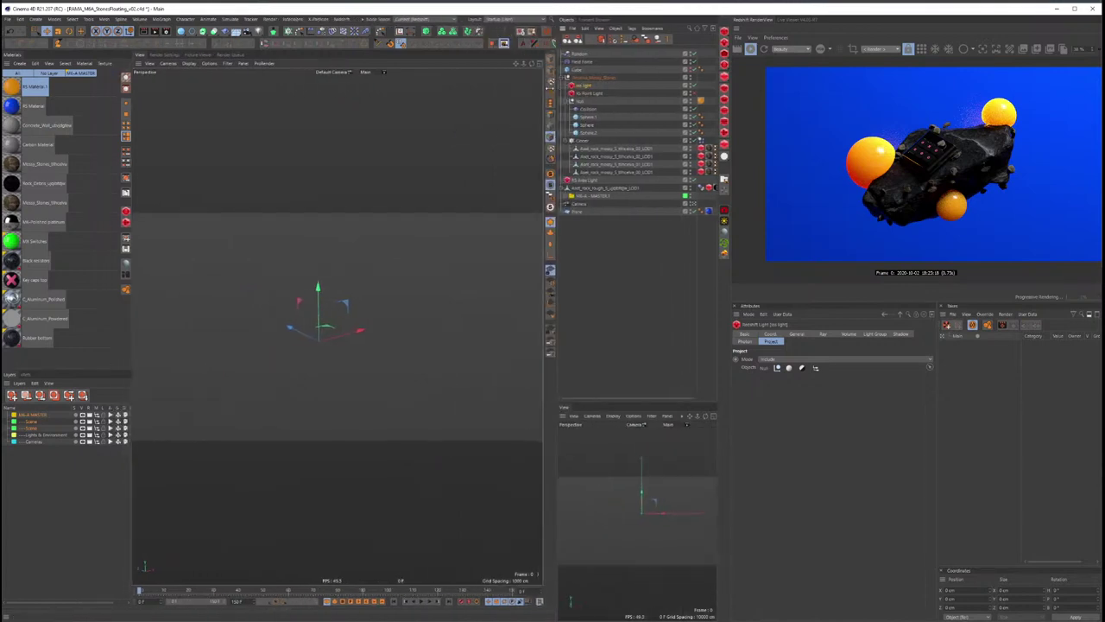
pyautogui.click(497, 45)
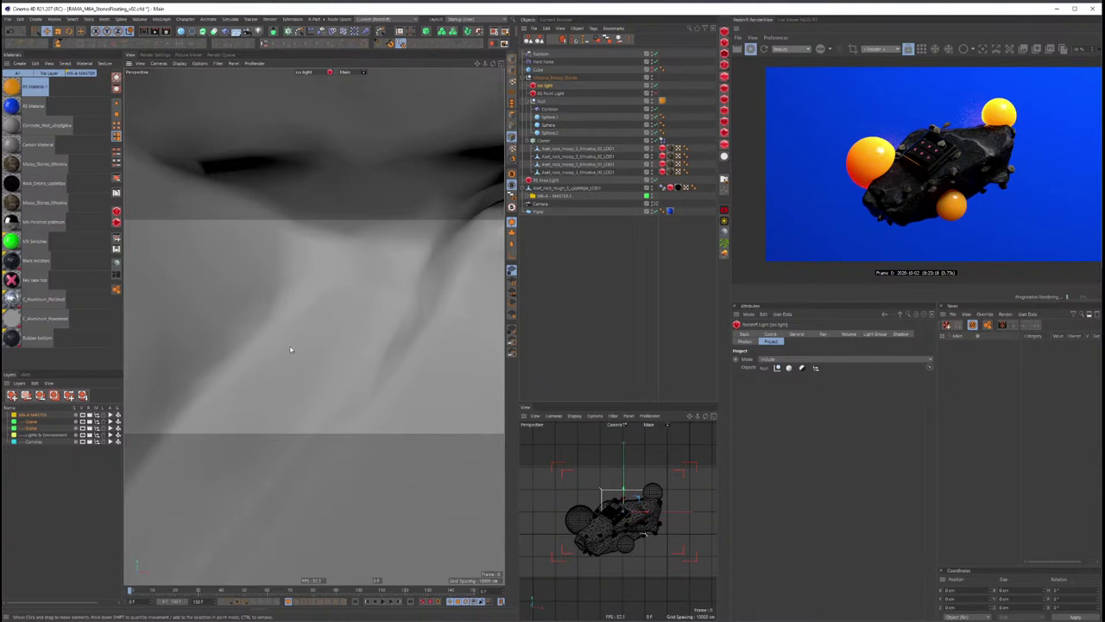
pyautogui.scroll(-5, 290, 349)
pyautogui.moveTo(290, 348)
pyautogui.keyDown('alt'); pyautogui.mouseDown()
pyautogui.moveTo(435, 349)
pyautogui.moveTo(451, 323)
pyautogui.mouseUp(); pyautogui.keyUp('alt')
pyautogui.scroll(3, 321, 328)
pyautogui.moveTo(320, 328)
pyautogui.keyDown('alt'); pyautogui.mouseDown()
pyautogui.moveTo(305, 342)
pyautogui.moveTo(319, 277)
pyautogui.moveTo(440, 172)
pyautogui.mouseUp(); pyautogui.keyUp('alt')
pyautogui.scroll(-2, 304, 343)
pyautogui.scroll(-3, 297, 350)
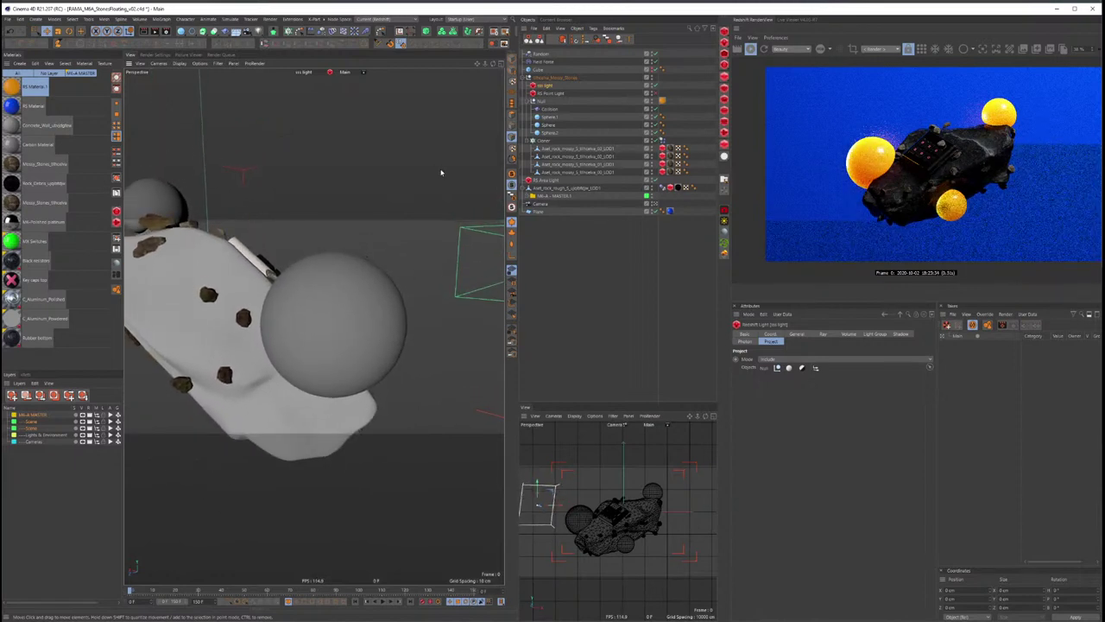
pyautogui.click(516, 76)
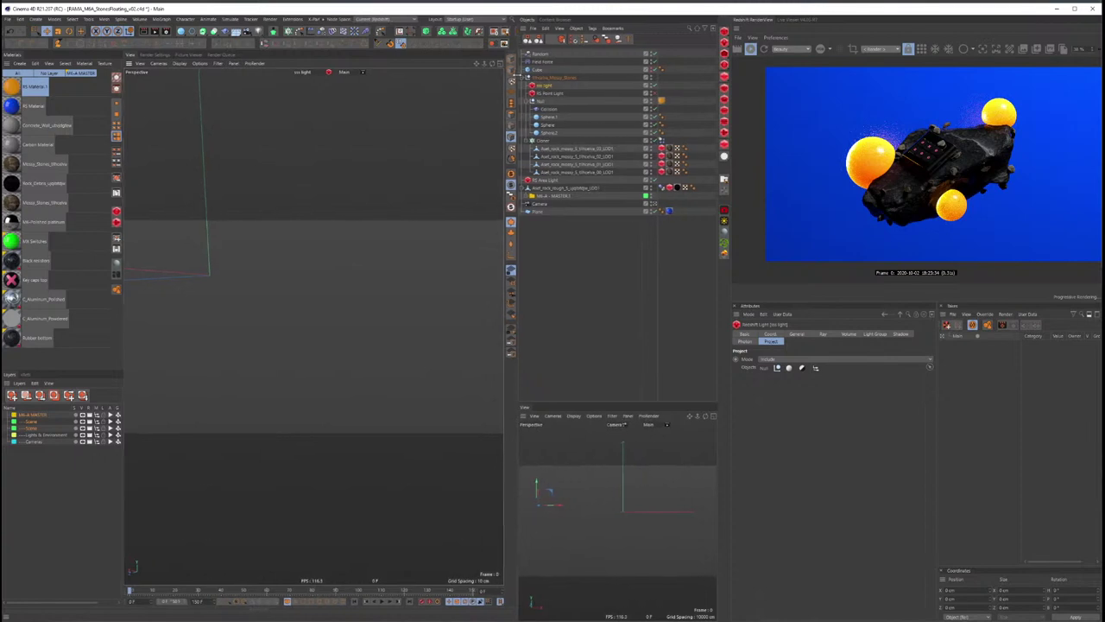
pyautogui.click(802, 335)
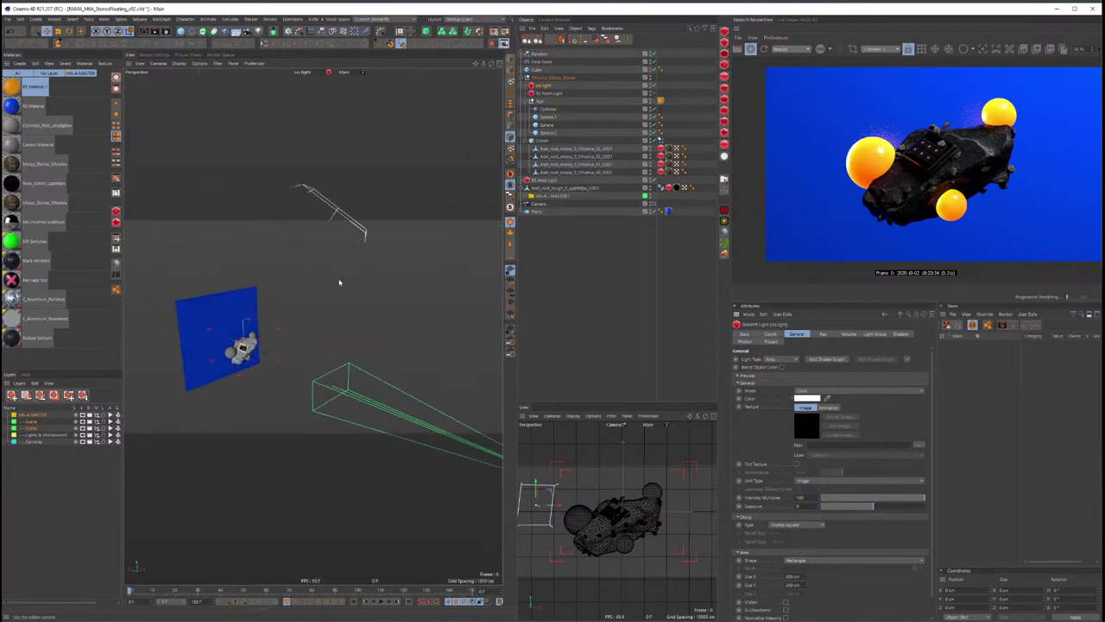
# Step: Lower the rs light's intensity and include only Sphere.1, Sphere and Sphere.2, hiding the rock from render
pyautogui.scroll(3, 370, 340)
pyautogui.scroll(3, 418, 362)
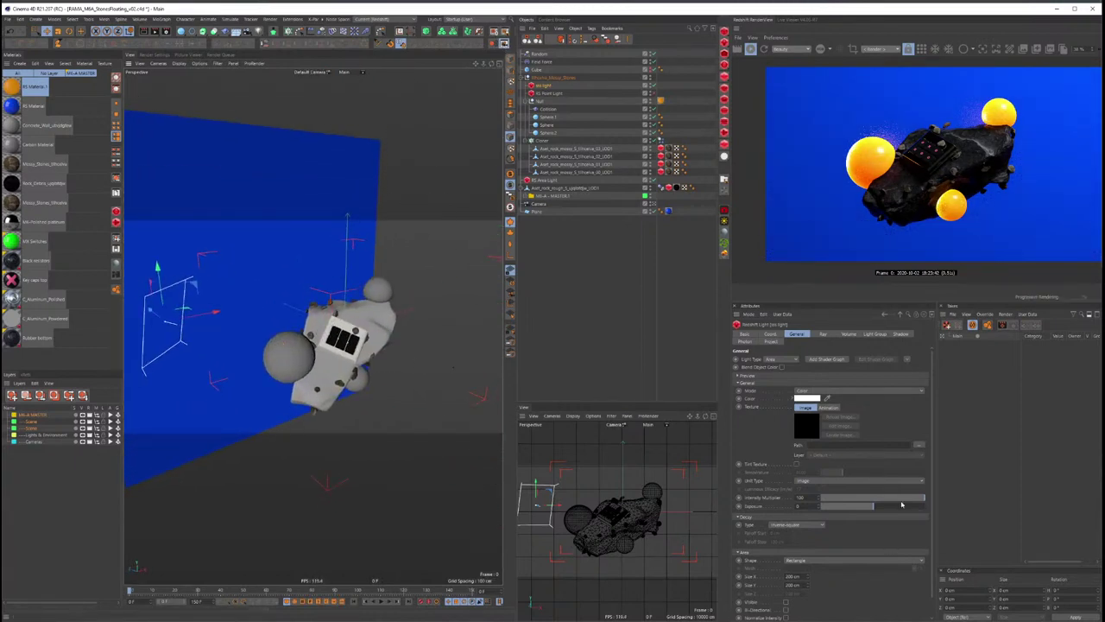
pyautogui.moveTo(826, 499); pyautogui.dragTo(838, 503)
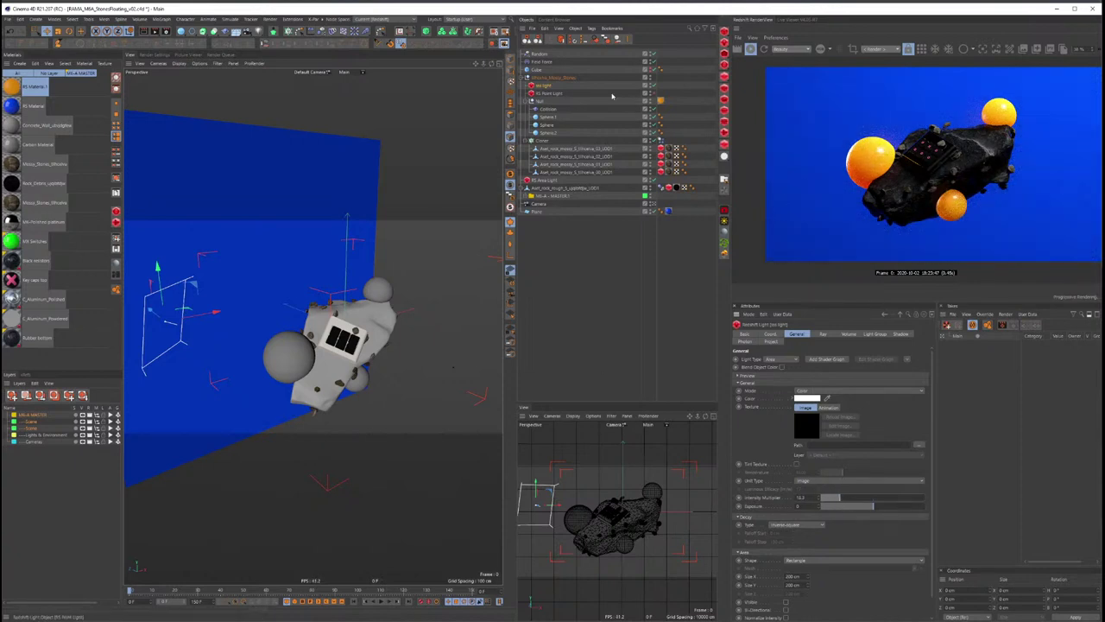
pyautogui.click(769, 341)
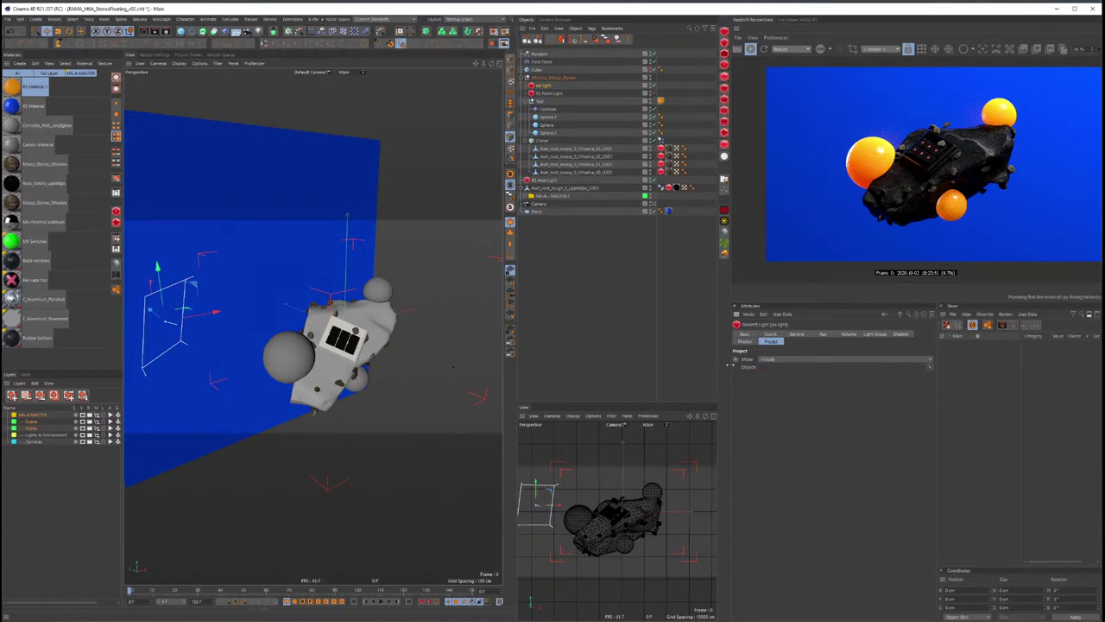
pyautogui.moveTo(553, 121); pyautogui.dragTo(760, 367)
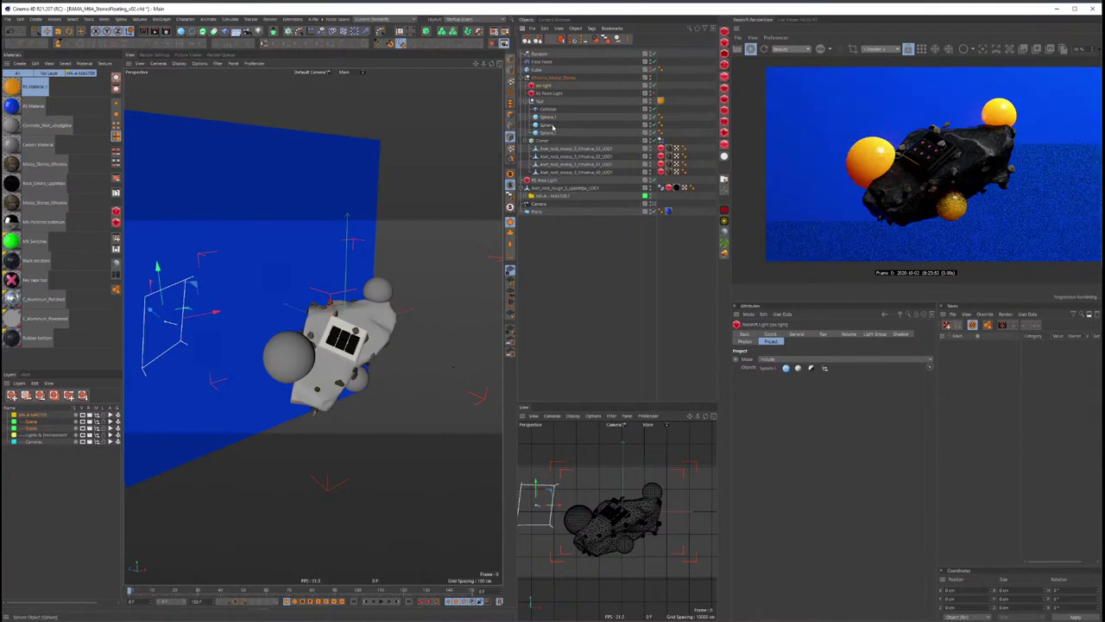
pyautogui.moveTo(552, 127); pyautogui.dragTo(777, 377)
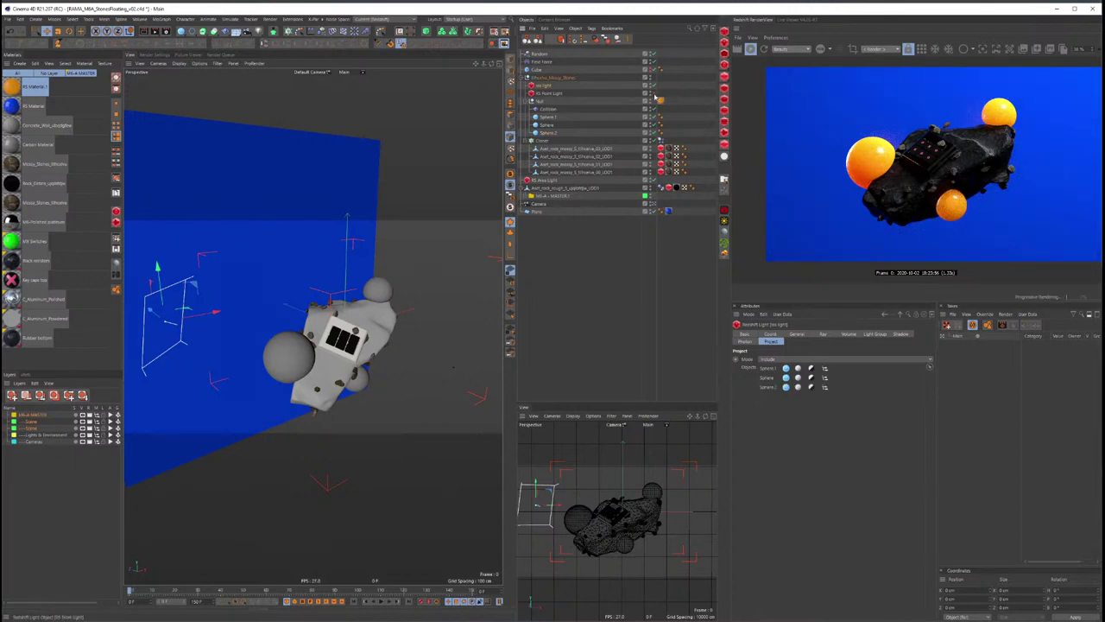
pyautogui.click(654, 189)
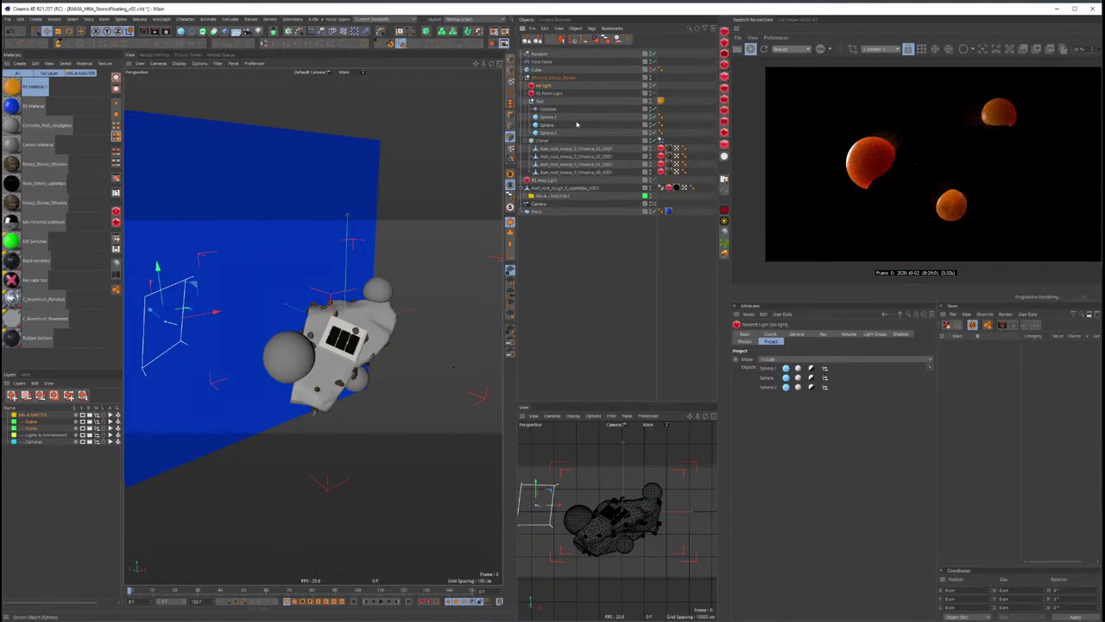
# Step: Re-enable the ship's render visibility and review the System and Integration render settings
pyautogui.click(655, 85)
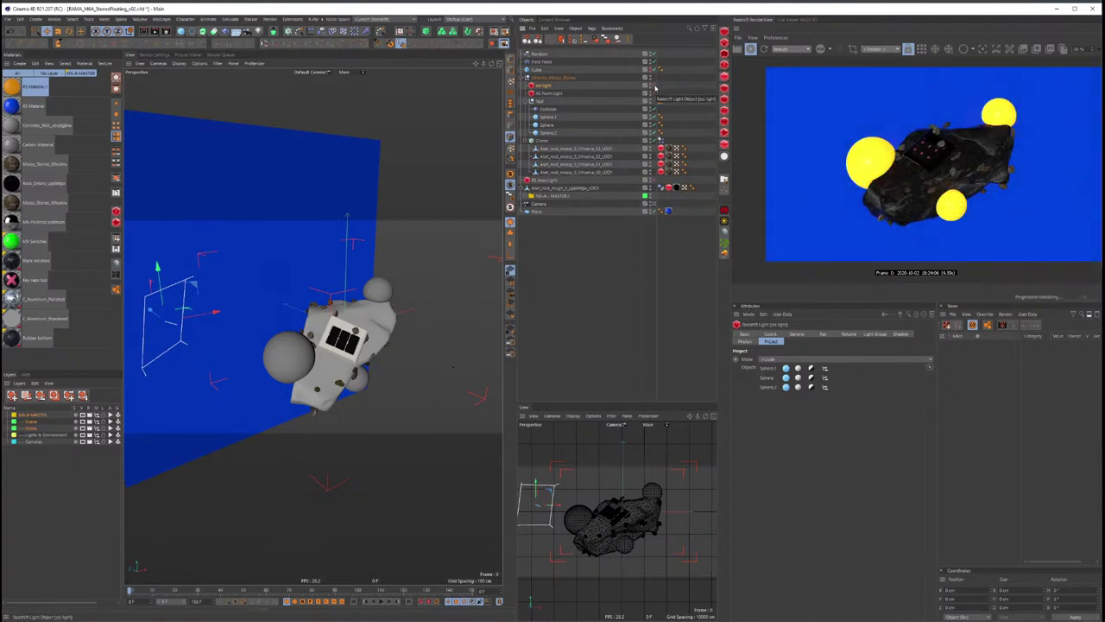
pyautogui.click(155, 55)
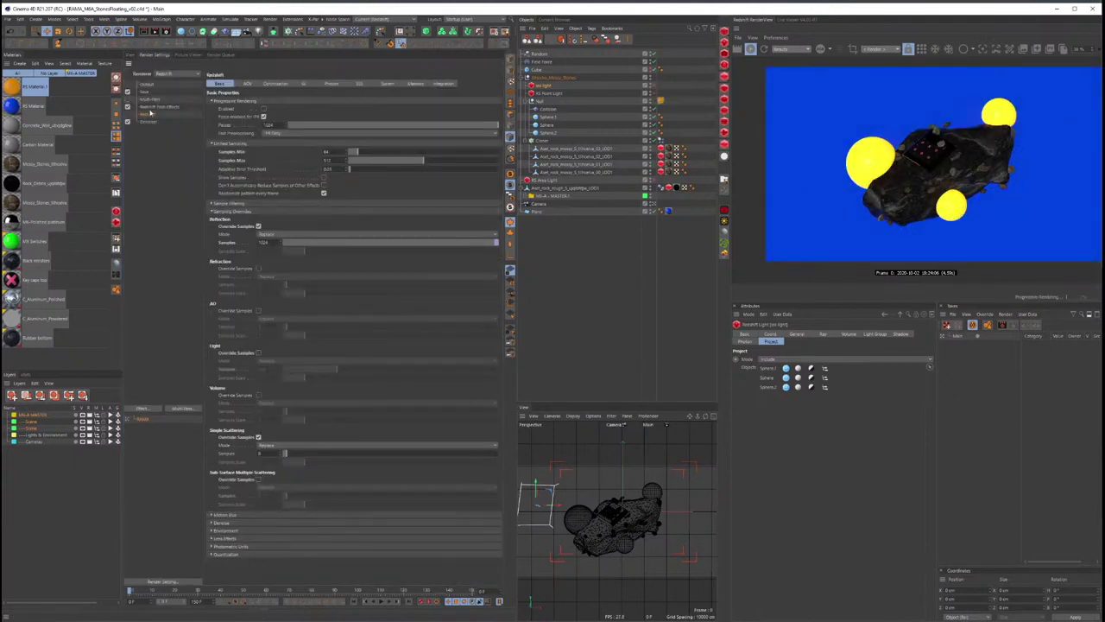
pyautogui.click(391, 84)
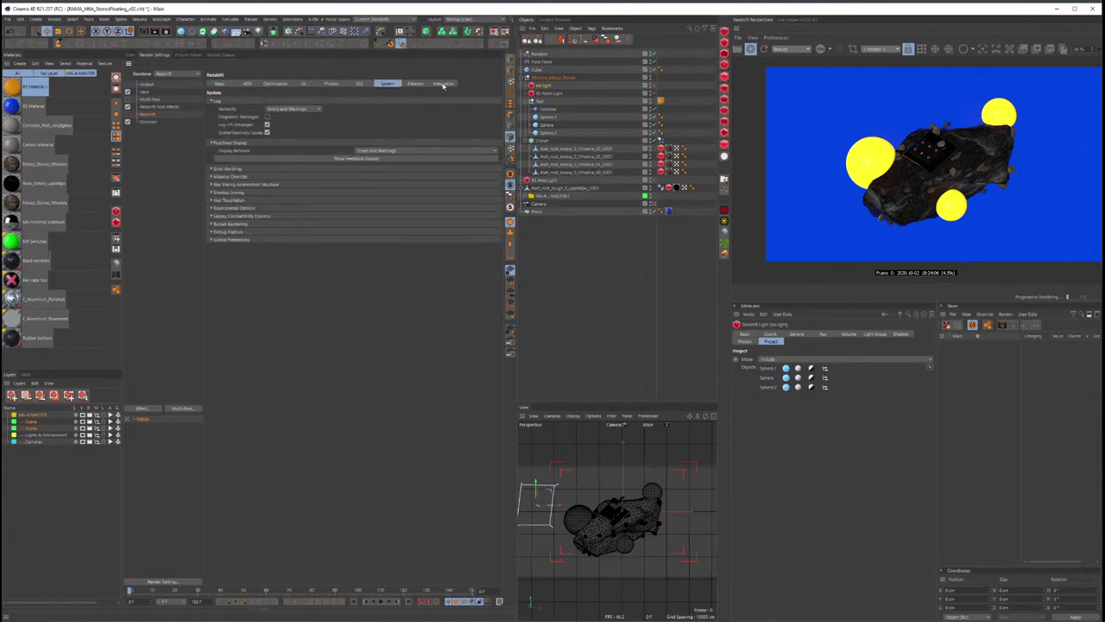
pyautogui.click(415, 84)
pyautogui.click(443, 84)
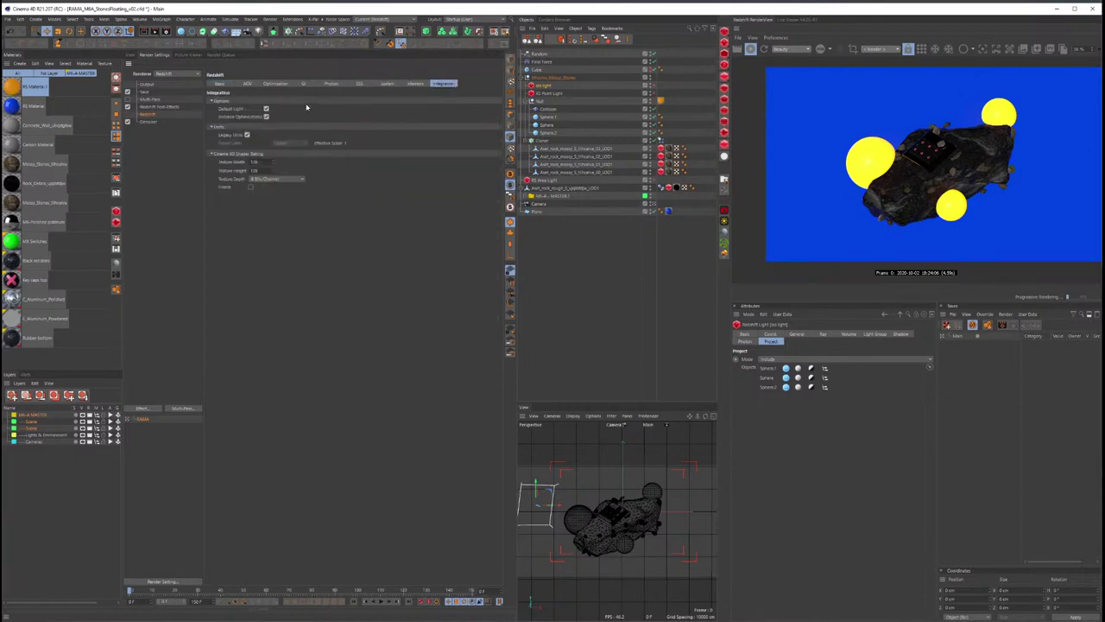
pyautogui.click(131, 54)
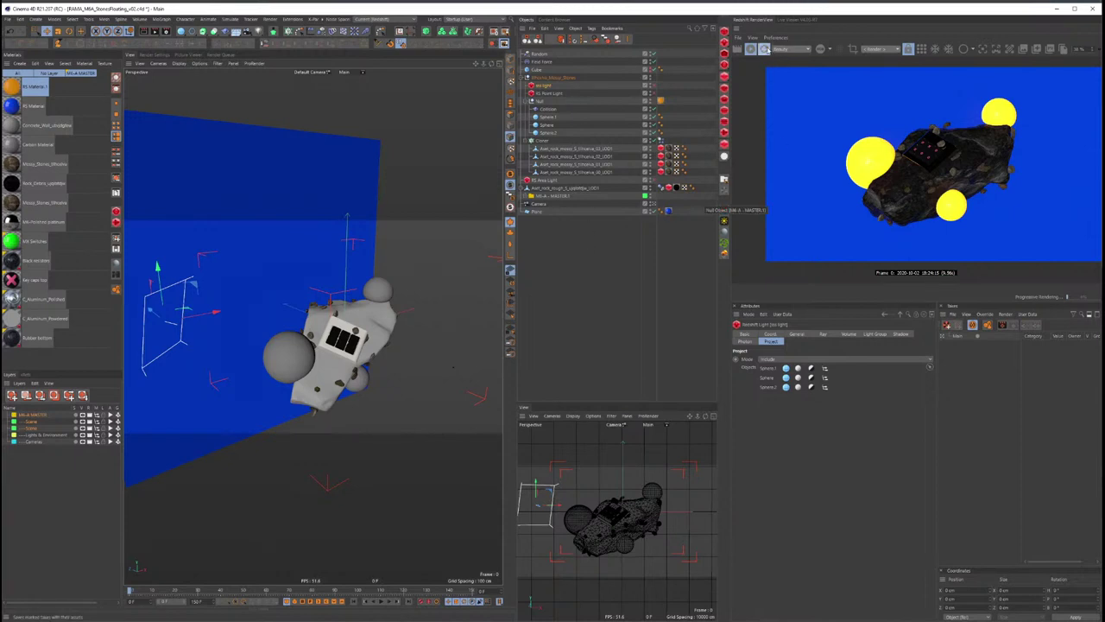
# Step: Remove Sphere.1 and Sphere.2 from the rs light's include list, re-aim it, and open RS Material's Shader Graph
pyautogui.click(765, 49)
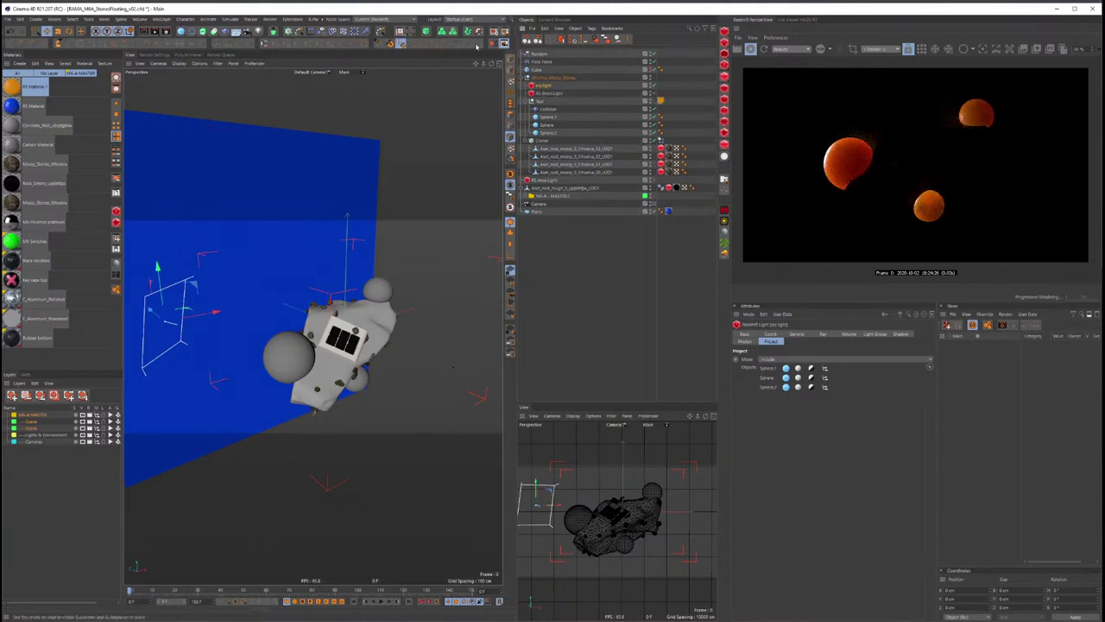
pyautogui.moveTo(345, 344)
pyautogui.keyDown('alt'); pyautogui.mouseDown()
pyautogui.moveTo(424, 341)
pyautogui.moveTo(402, 338)
pyautogui.moveTo(403, 361)
pyautogui.moveTo(436, 357)
pyautogui.moveTo(385, 331)
pyautogui.moveTo(389, 312)
pyautogui.mouseUp(); pyautogui.keyUp('alt')
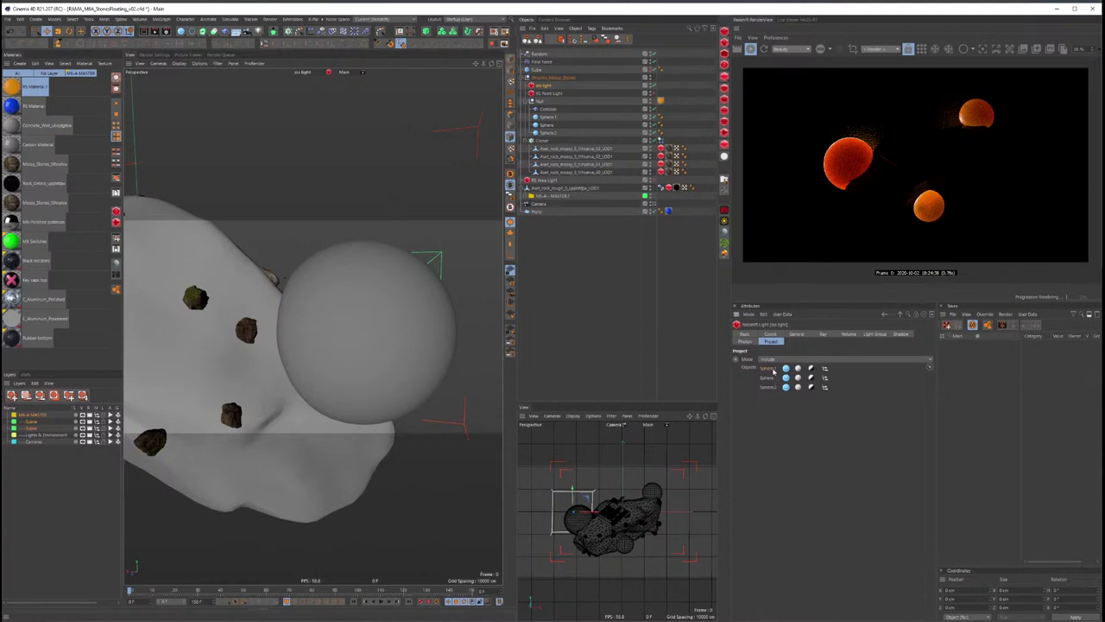
pyautogui.press('Delete')
pyautogui.click(768, 377)
pyautogui.press('Delete')
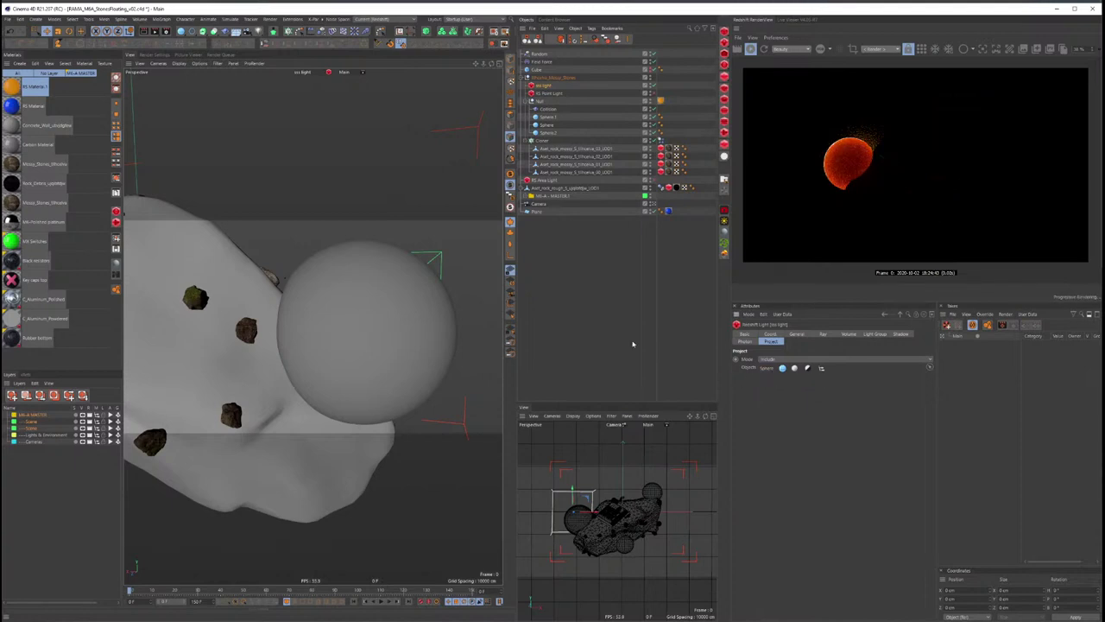
pyautogui.keyDown('alt'); pyautogui.moveTo(362, 340); pyautogui.dragTo(419, 270); pyautogui.keyUp('alt')
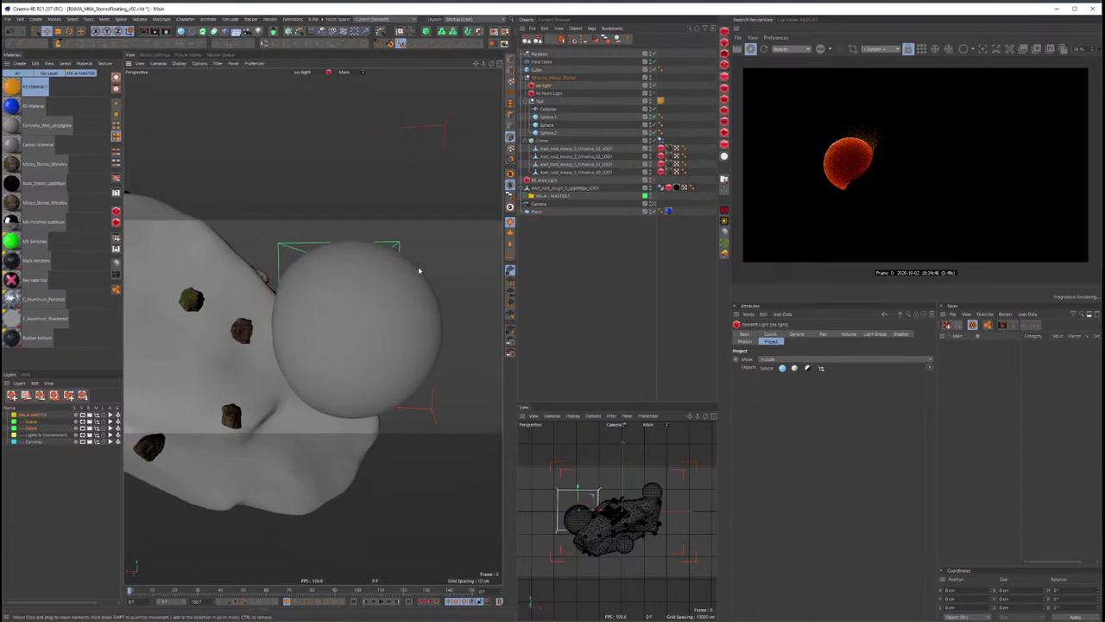
pyautogui.doubleClick(12, 87)
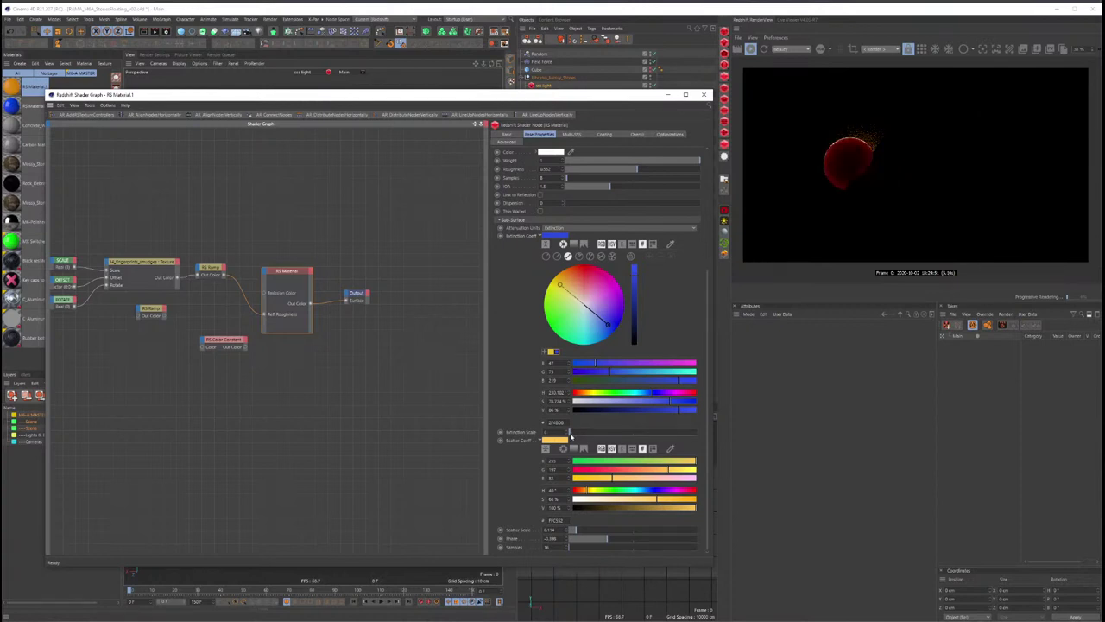
# Step: Set the orb's subsurface extinction scale to 0.05 and lower scatter scale to about 0.04
pyautogui.moveTo(572, 436); pyautogui.dragTo(574, 437)
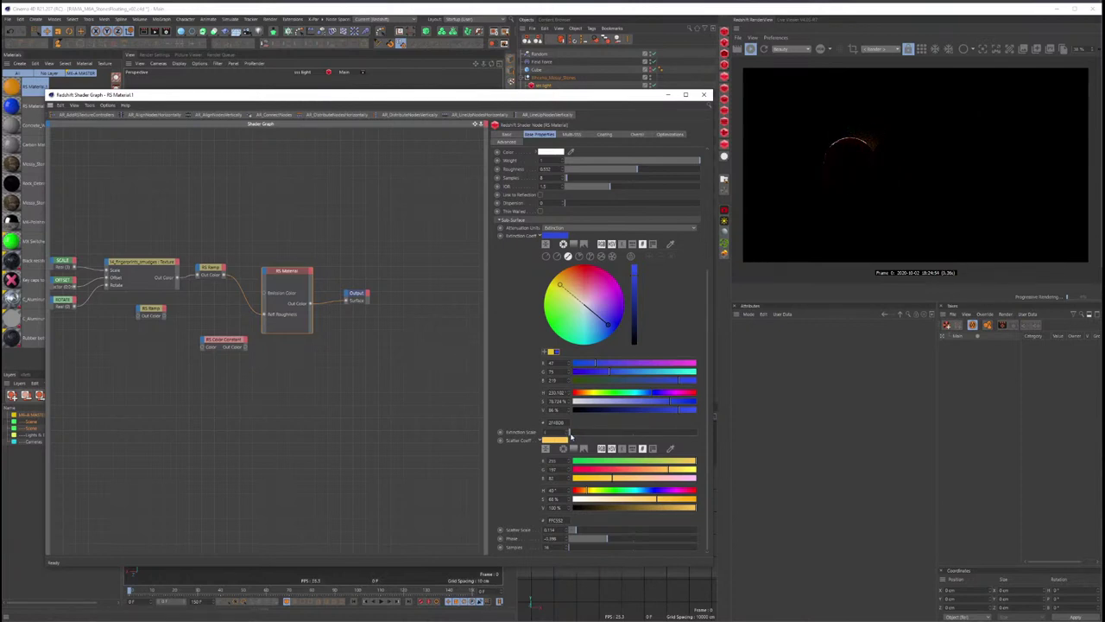
pyautogui.moveTo(569, 437); pyautogui.dragTo(569, 437)
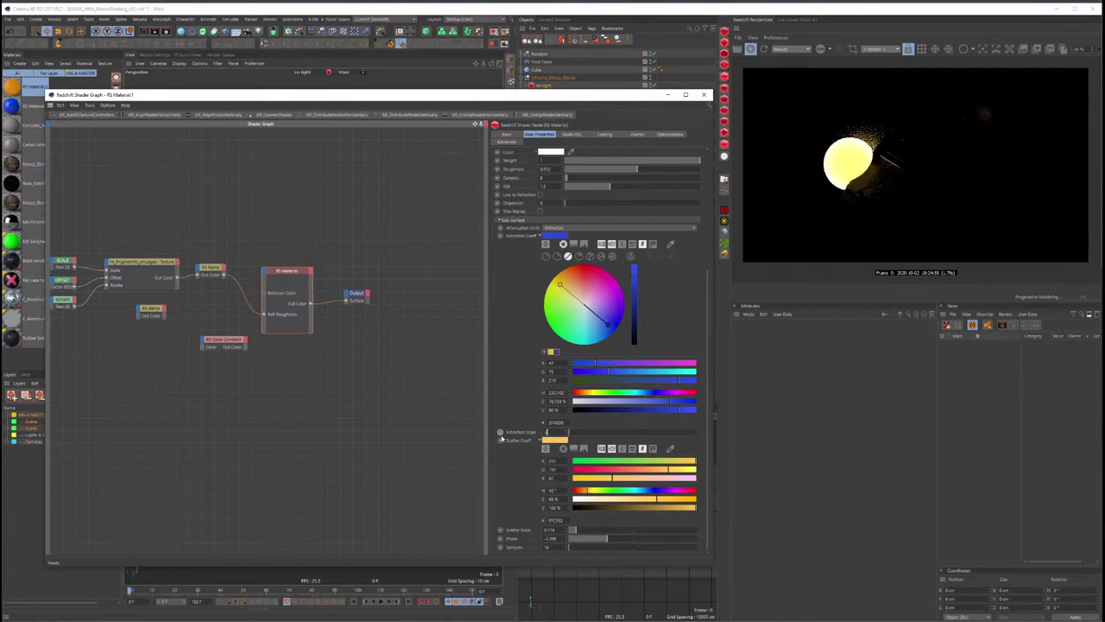
pyautogui.write('0.05')
pyautogui.press('Return')
pyautogui.moveTo(567, 432); pyautogui.dragTo(568, 431)
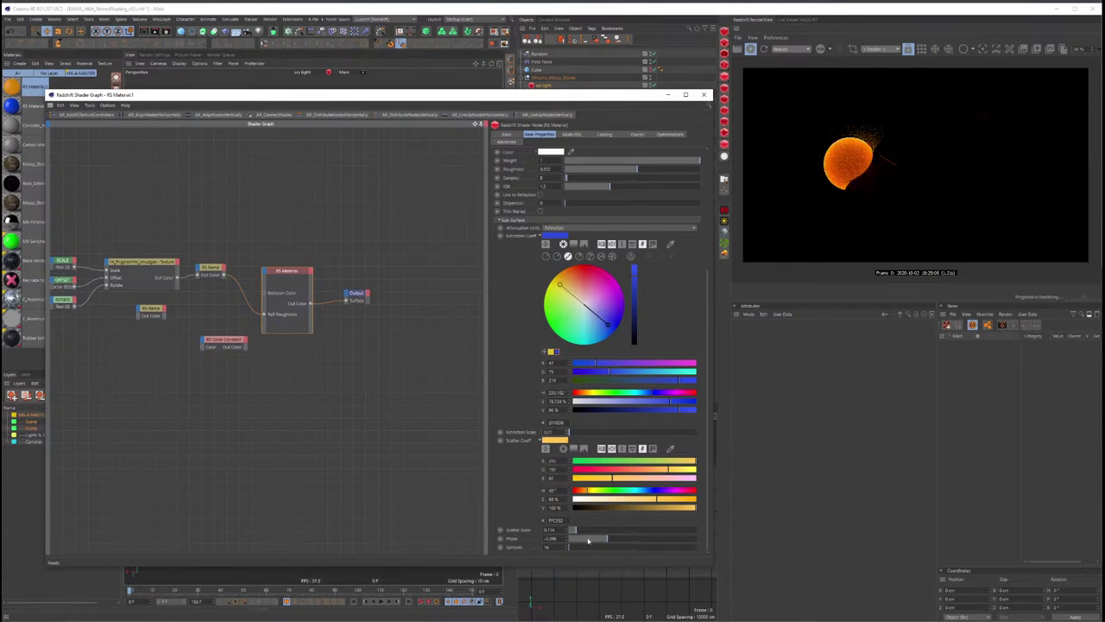
pyautogui.moveTo(576, 534); pyautogui.dragTo(572, 535)
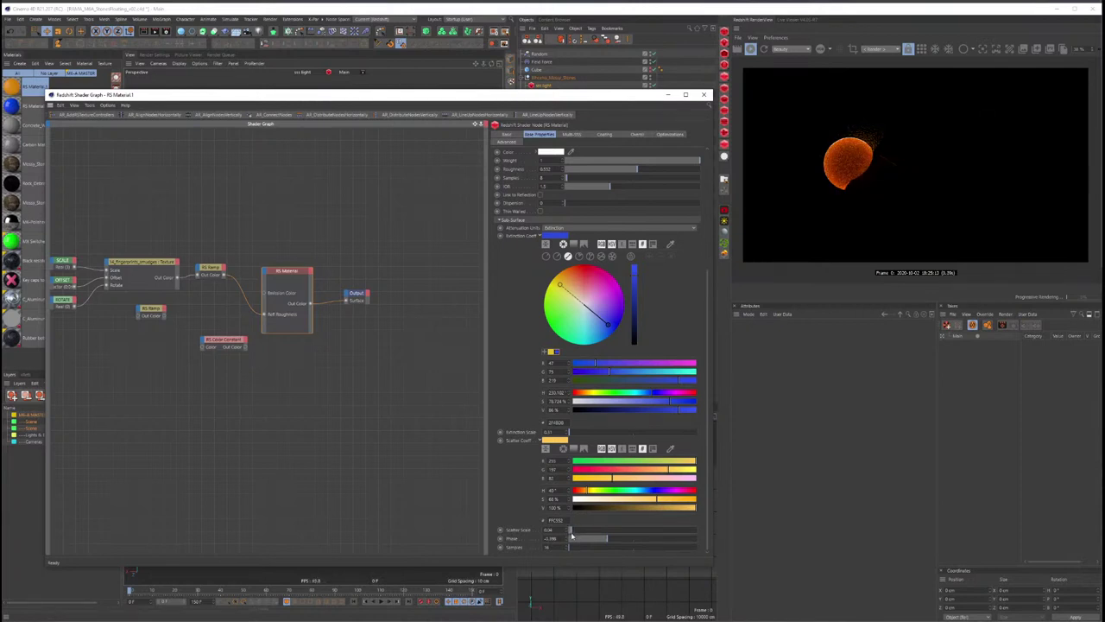
pyautogui.click(605, 135)
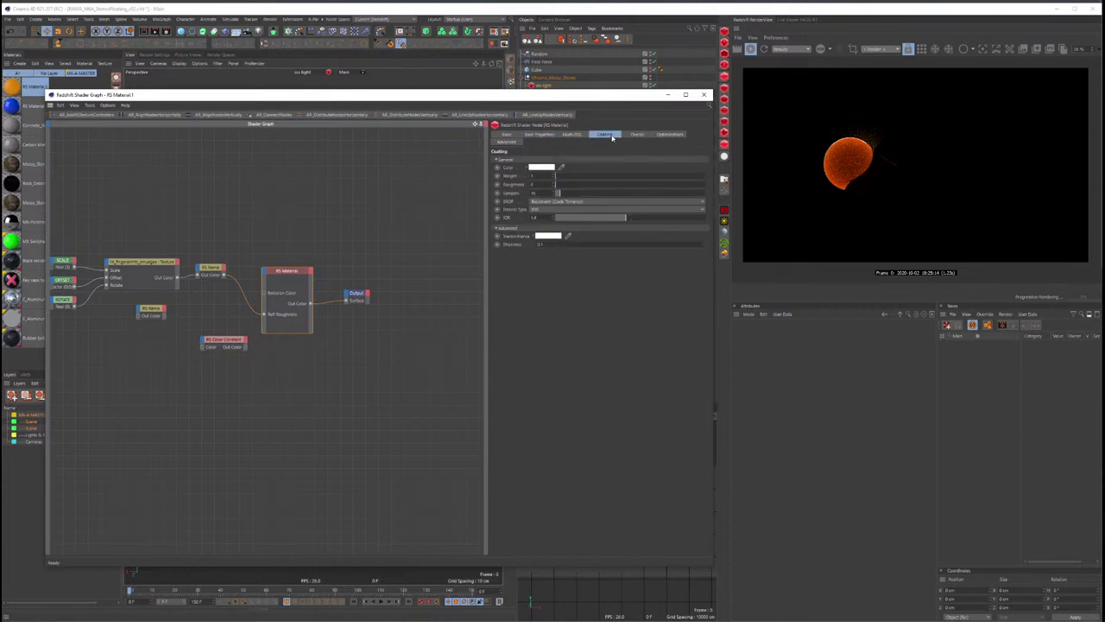
pyautogui.click(636, 136)
pyautogui.click(544, 136)
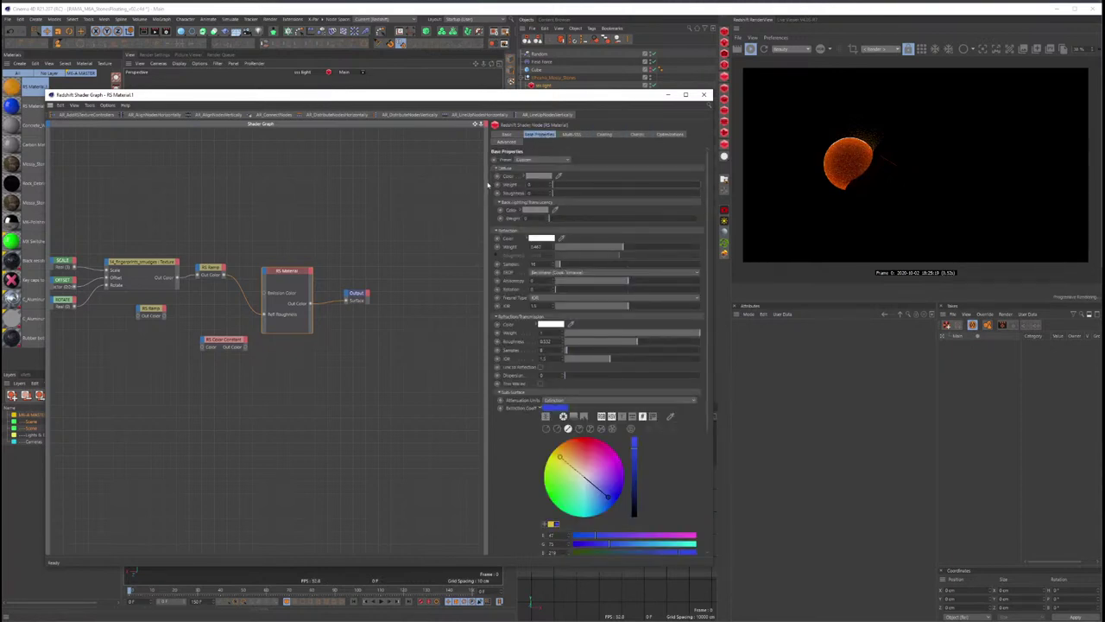
# Step: Duplicate the rs light, include Sphere.1 in the copy, and reposition it around the ship
pyautogui.click(705, 95)
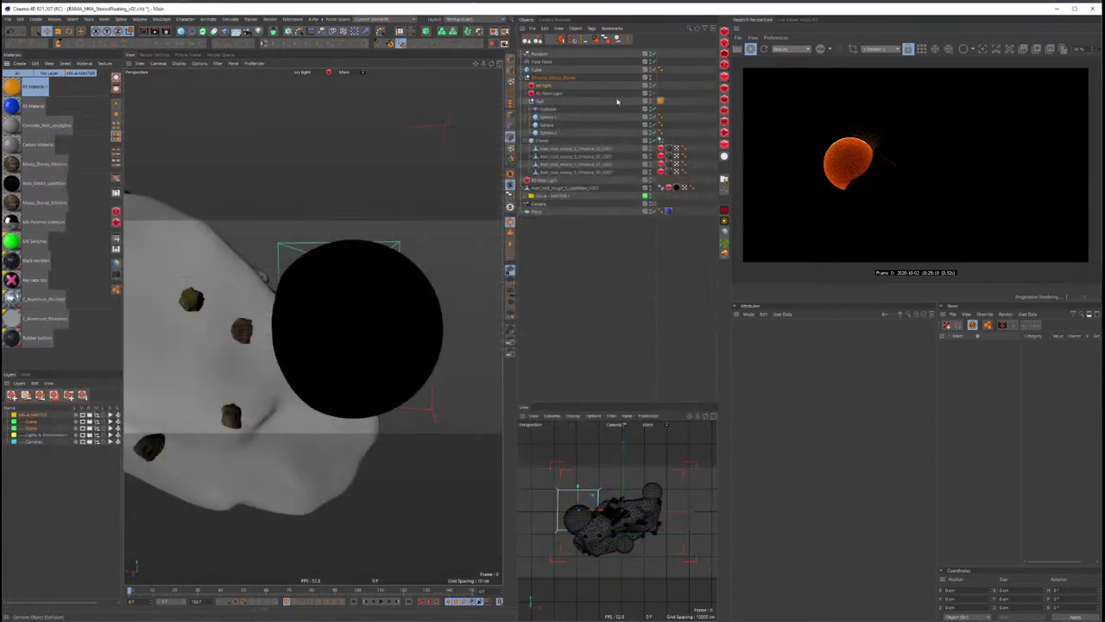
pyautogui.click(546, 88)
pyautogui.keyDown('ctrl'); pyautogui.moveTo(546, 92); pyautogui.dragTo(547, 93); pyautogui.keyUp('ctrl')
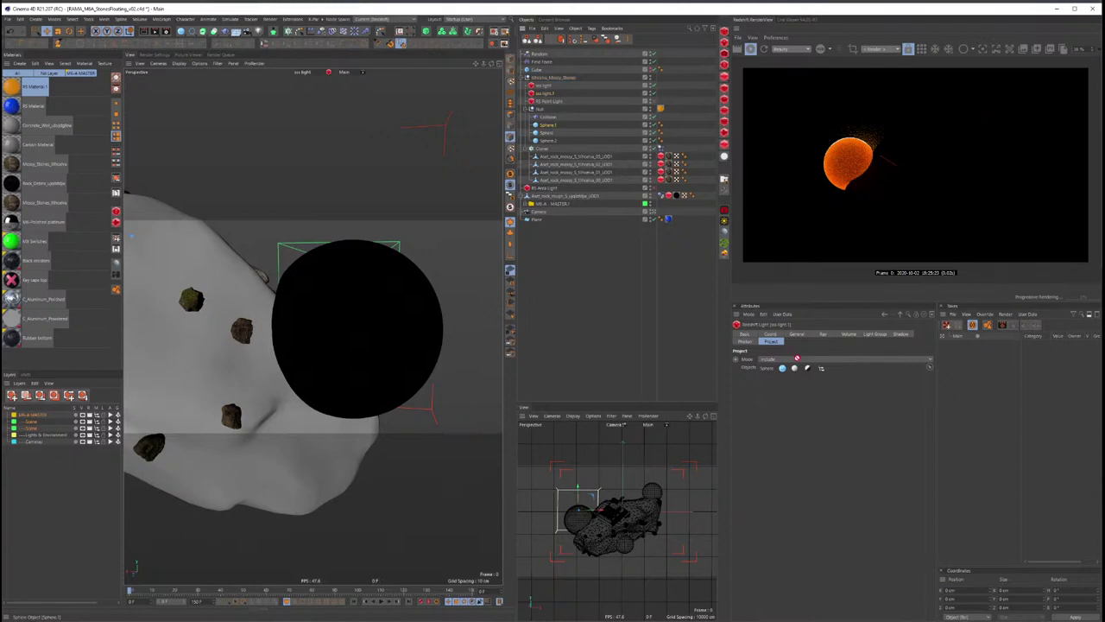
pyautogui.moveTo(769, 369); pyautogui.dragTo(771, 378)
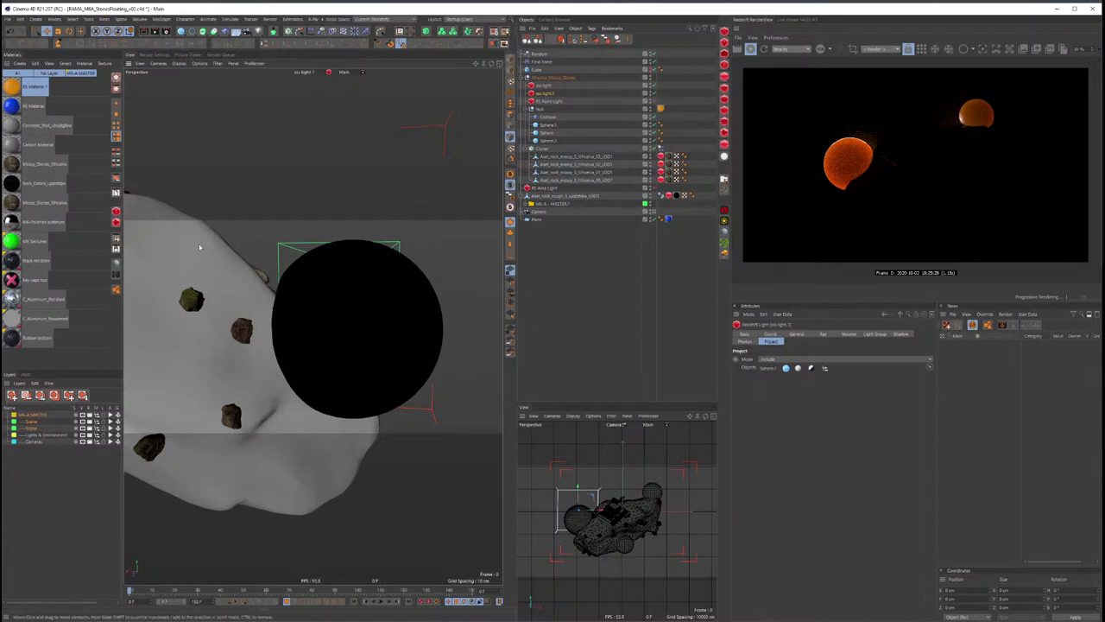
pyautogui.moveTo(199, 248)
pyautogui.keyDown('alt'); pyautogui.mouseDown()
pyautogui.moveTo(304, 248)
pyautogui.moveTo(308, 315)
pyautogui.moveTo(314, 300)
pyautogui.moveTo(402, 334)
pyautogui.moveTo(342, 320)
pyautogui.moveTo(406, 333)
pyautogui.moveTo(316, 317)
pyautogui.moveTo(351, 326)
pyautogui.moveTo(242, 336)
pyautogui.mouseUp(); pyautogui.keyUp('alt')
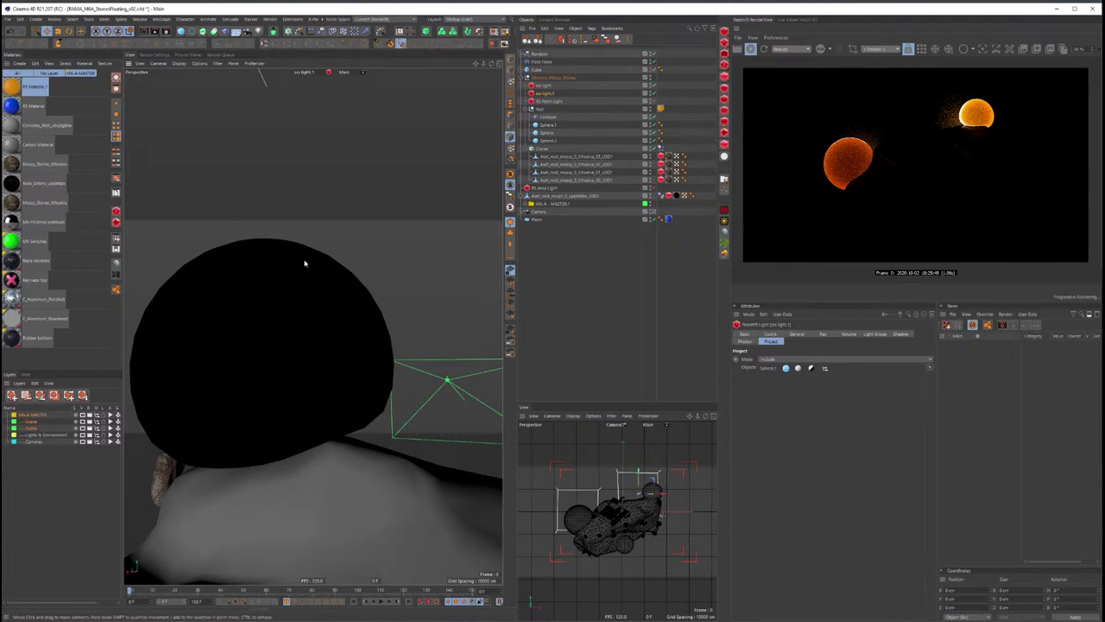
# Step: Duplicate the light again so the third copy lights only Sphere.2
pyautogui.keyDown('ctrl'); pyautogui.moveTo(550, 97); pyautogui.dragTo(551, 102); pyautogui.keyUp('ctrl')
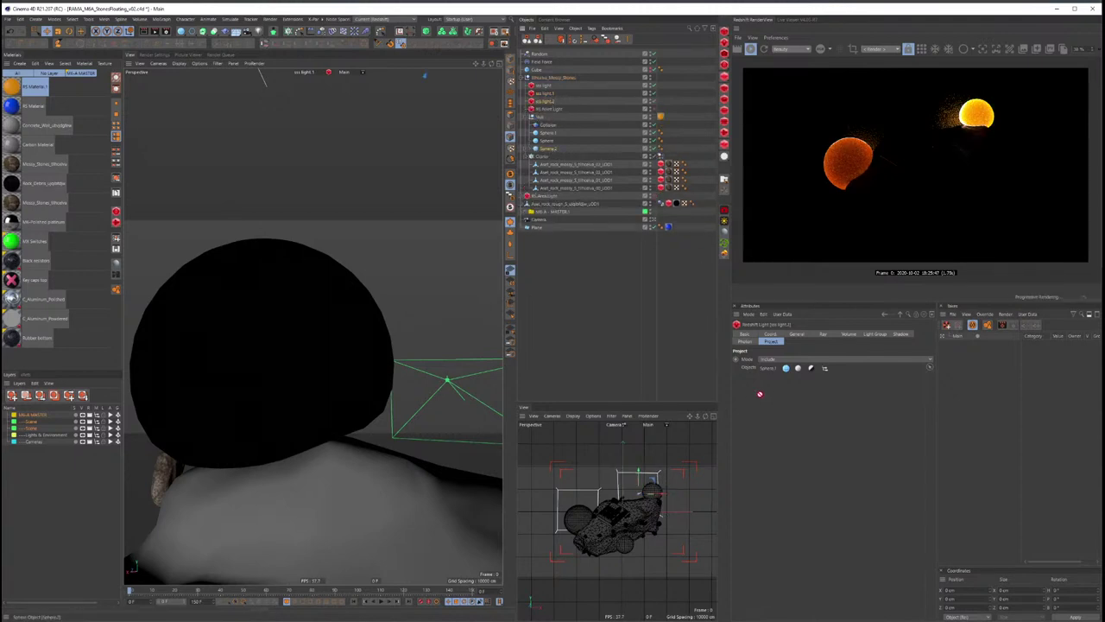
pyautogui.moveTo(760, 394); pyautogui.dragTo(782, 368)
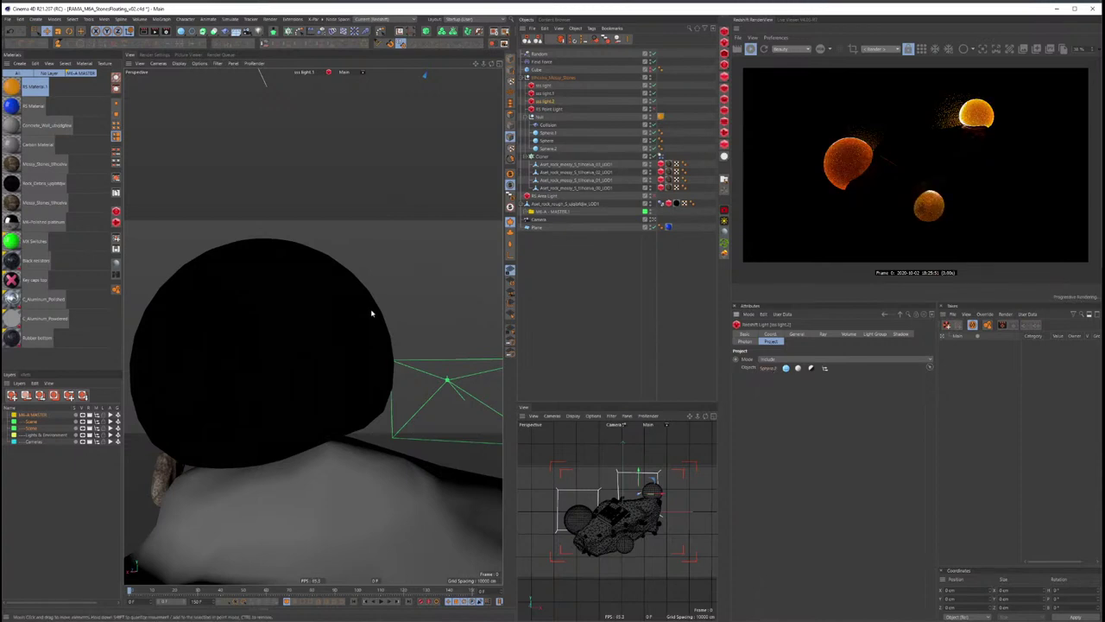
pyautogui.press('o')
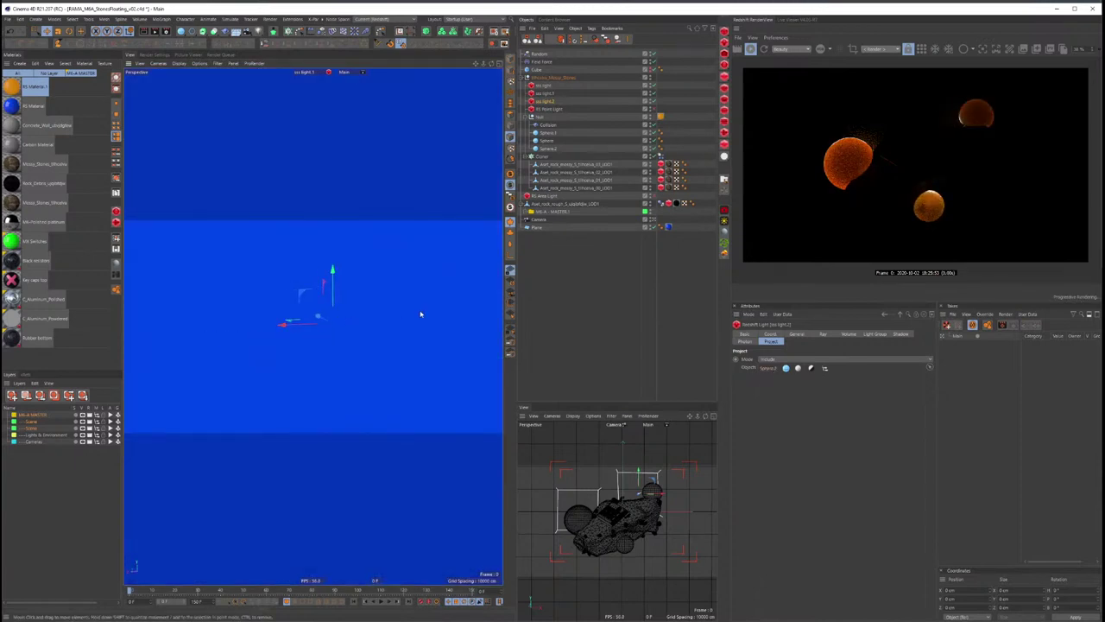
# Step: Orbit and zoom through rs light.2 to aim it up at the sphere beneath the ship
pyautogui.moveTo(421, 314)
pyautogui.keyDown('alt'); pyautogui.mouseDown()
pyautogui.moveTo(181, 354)
pyautogui.moveTo(223, 266)
pyautogui.moveTo(235, 304)
pyautogui.mouseUp(); pyautogui.keyUp('alt')
pyautogui.scroll(5, 302, 339)
pyautogui.scroll(3, 235, 304)
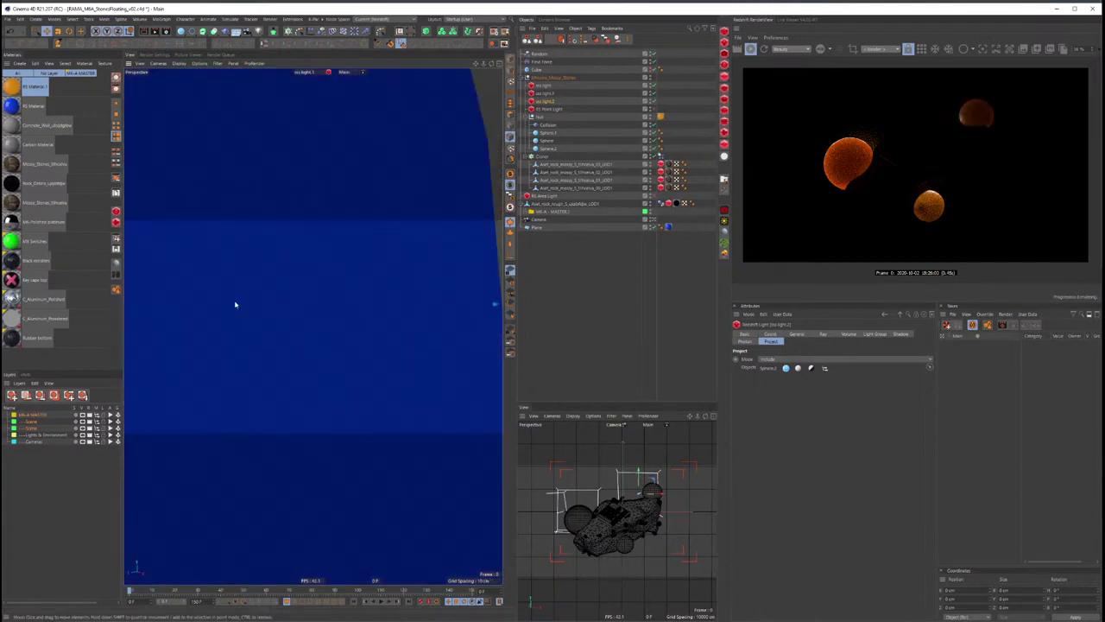
pyautogui.scroll(2, 235, 304)
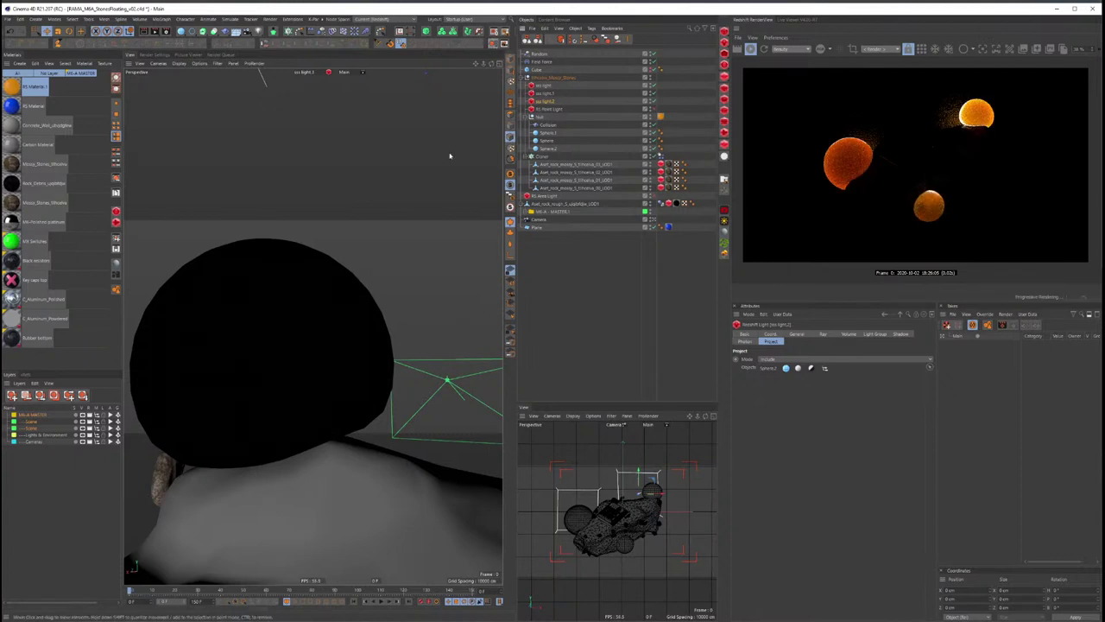
pyautogui.moveTo(300, 350)
pyautogui.keyDown('alt'); pyautogui.mouseDown()
pyautogui.moveTo(190, 370)
pyautogui.moveTo(383, 351)
pyautogui.moveTo(326, 280)
pyautogui.moveTo(374, 361)
pyautogui.moveTo(368, 296)
pyautogui.moveTo(311, 291)
pyautogui.moveTo(240, 313)
pyautogui.moveTo(323, 316)
pyautogui.moveTo(321, 333)
pyautogui.moveTo(326, 294)
pyautogui.moveTo(359, 271)
pyautogui.moveTo(445, 328)
pyautogui.mouseUp(); pyautogui.keyUp('alt')
pyautogui.scroll(2, 368, 296)
pyautogui.scroll(2, 370, 291)
pyautogui.scroll(2, 365, 286)
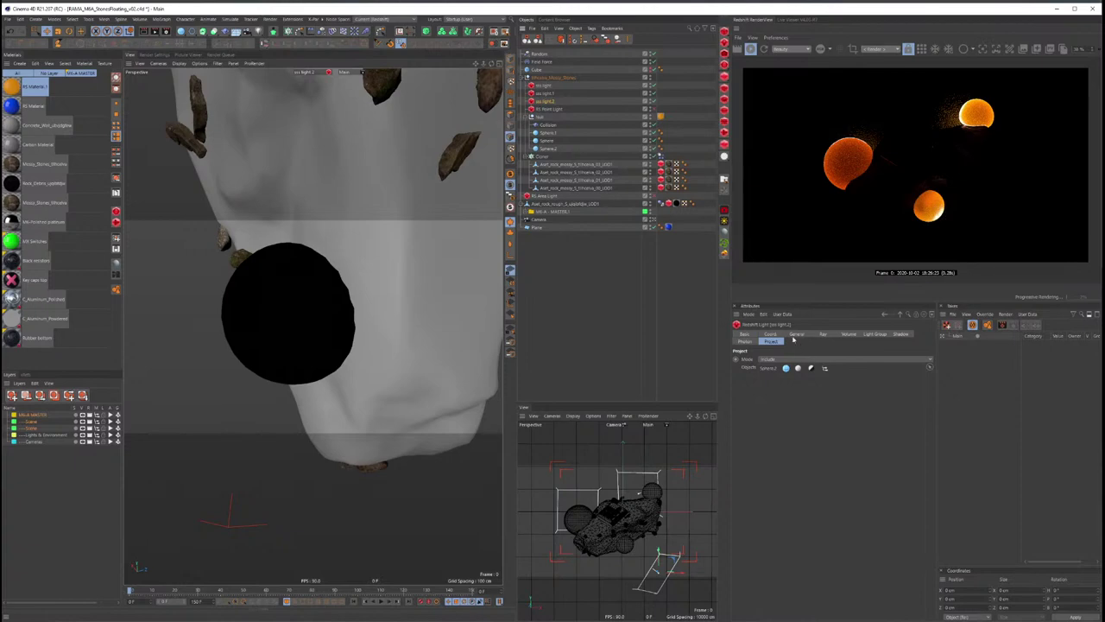
pyautogui.hotkey('alt', 'Tab')
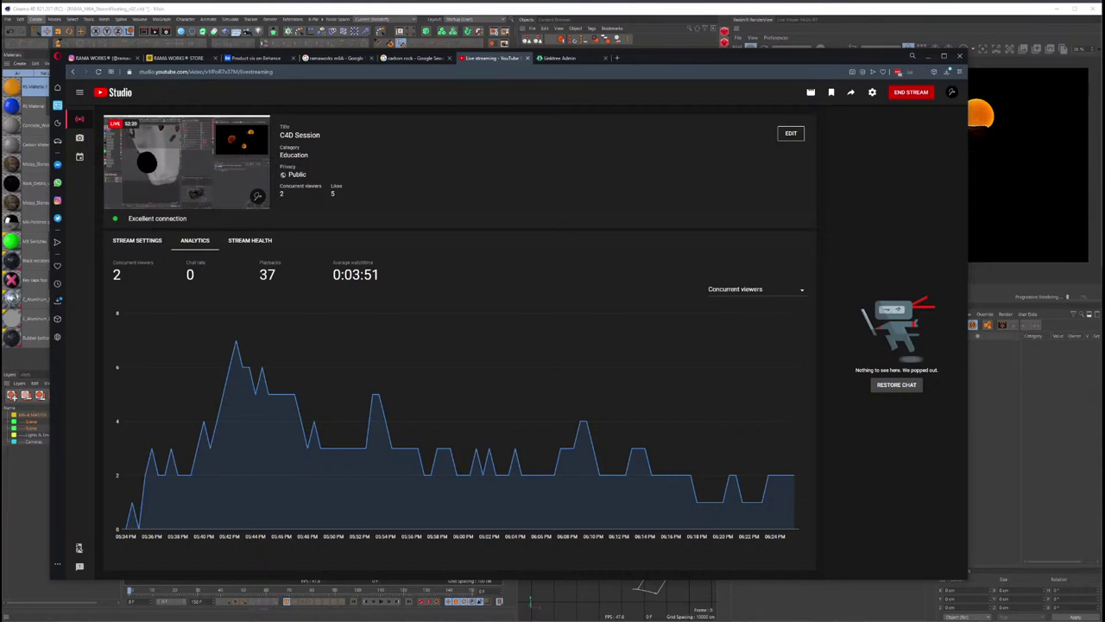
pyautogui.hotkey('alt', 'Tab')
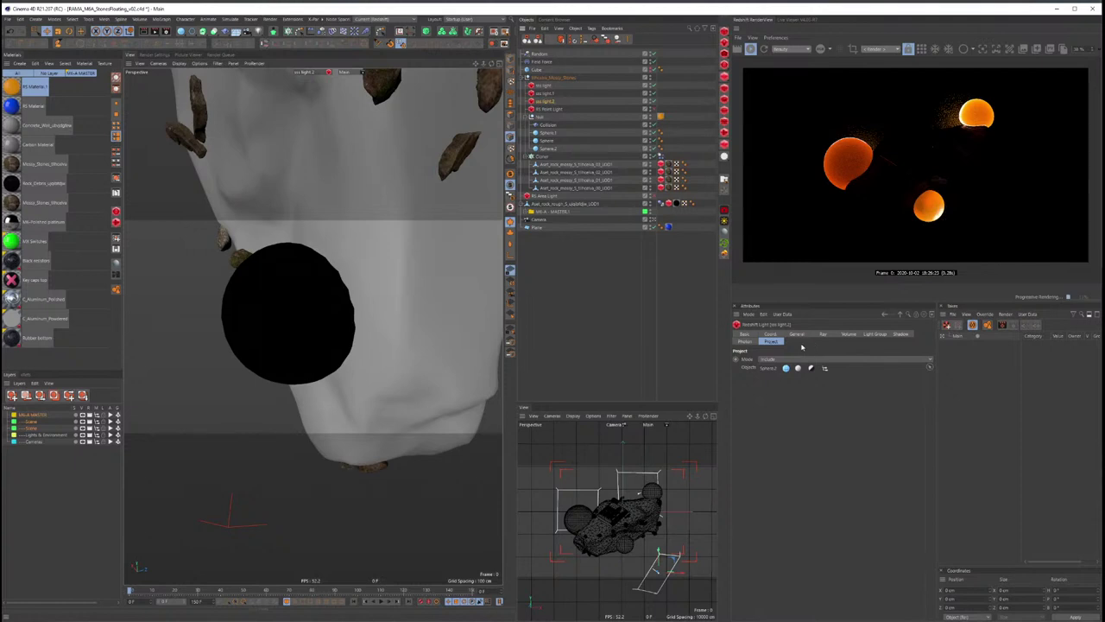
# Step: Lower rs light.2's intensity, return to the Default Camera, and resize and tilt the area light
pyautogui.click(796, 334)
pyautogui.moveTo(834, 501); pyautogui.dragTo(827, 501)
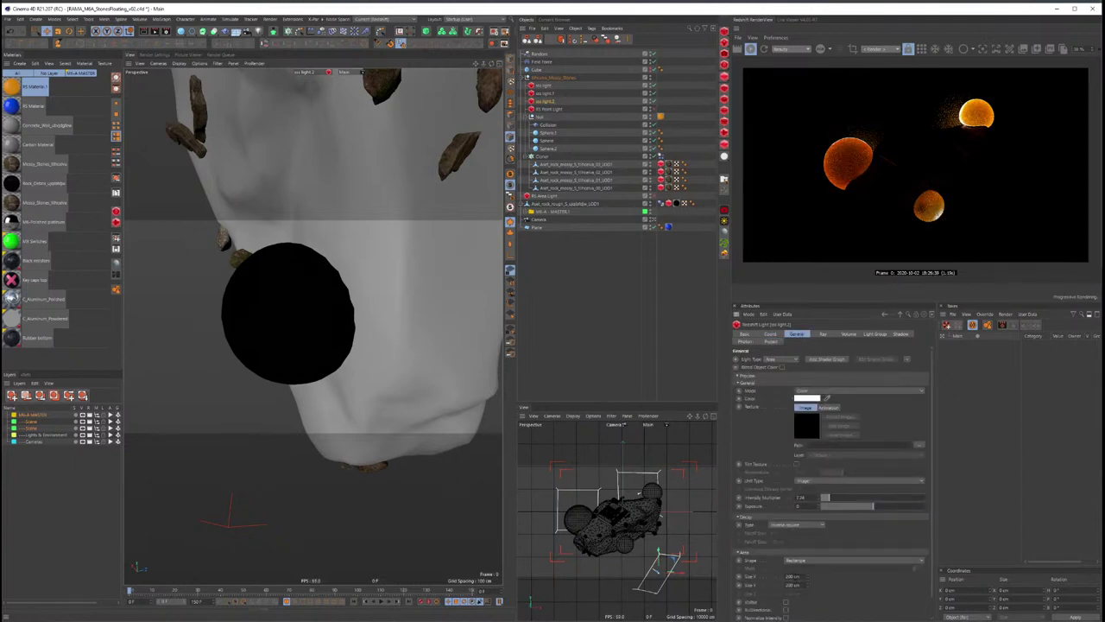
pyautogui.hotkey('ctrl', 'shift', 'z')
pyautogui.hotkey('ctrl', 'shift', 'z')
pyautogui.hotkey('ctrl', 'shift', 'z')
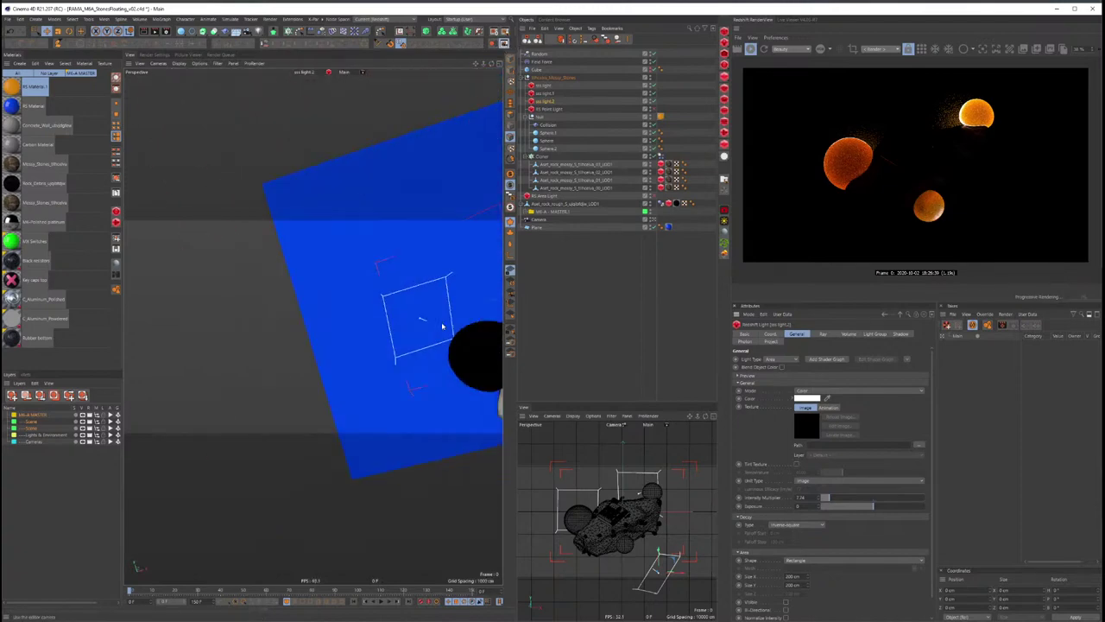
pyautogui.hotkey('ctrl', 'shift', 'z')
pyautogui.hotkey('ctrl', 'shift', 'z')
pyautogui.hotkey('ctrl', 'shift', 'z')
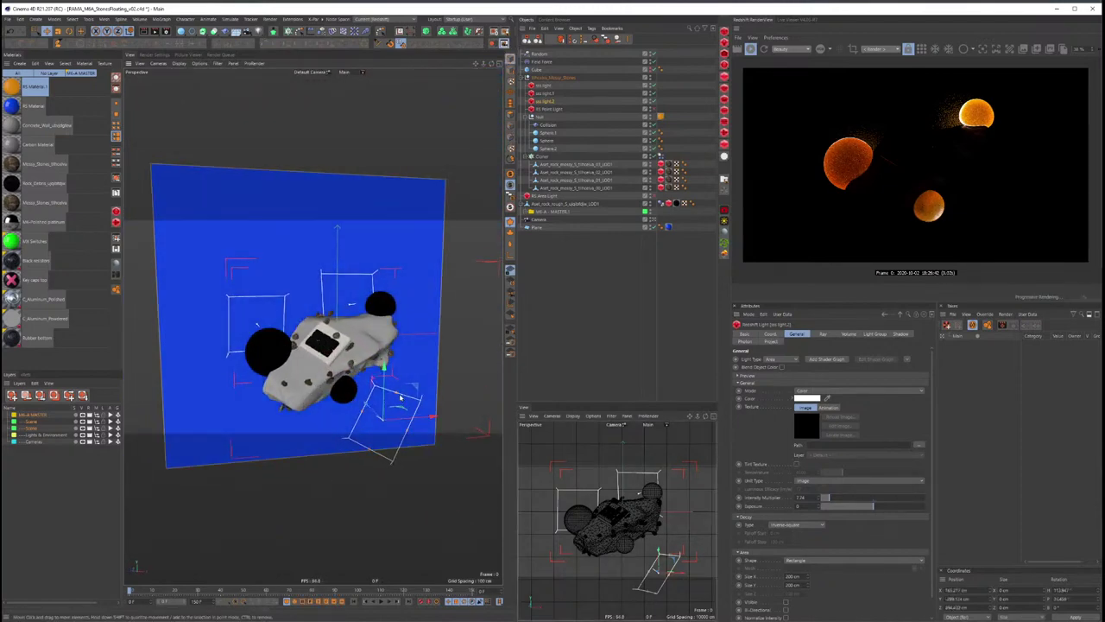
pyautogui.moveTo(409, 430)
pyautogui.mouseDown()
pyautogui.moveTo(400, 386)
pyautogui.moveTo(382, 418)
pyautogui.moveTo(255, 363)
pyautogui.moveTo(277, 360)
pyautogui.mouseUp()
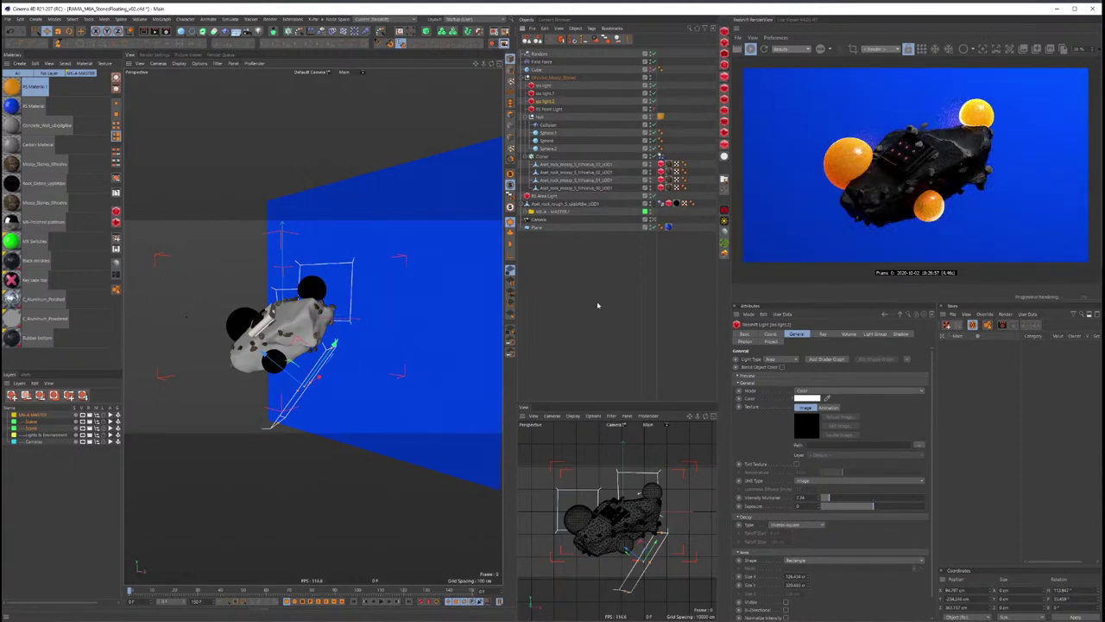
# Step: Lower the Intensity Multiplier slightly on two of the rs lights
pyautogui.click(596, 278)
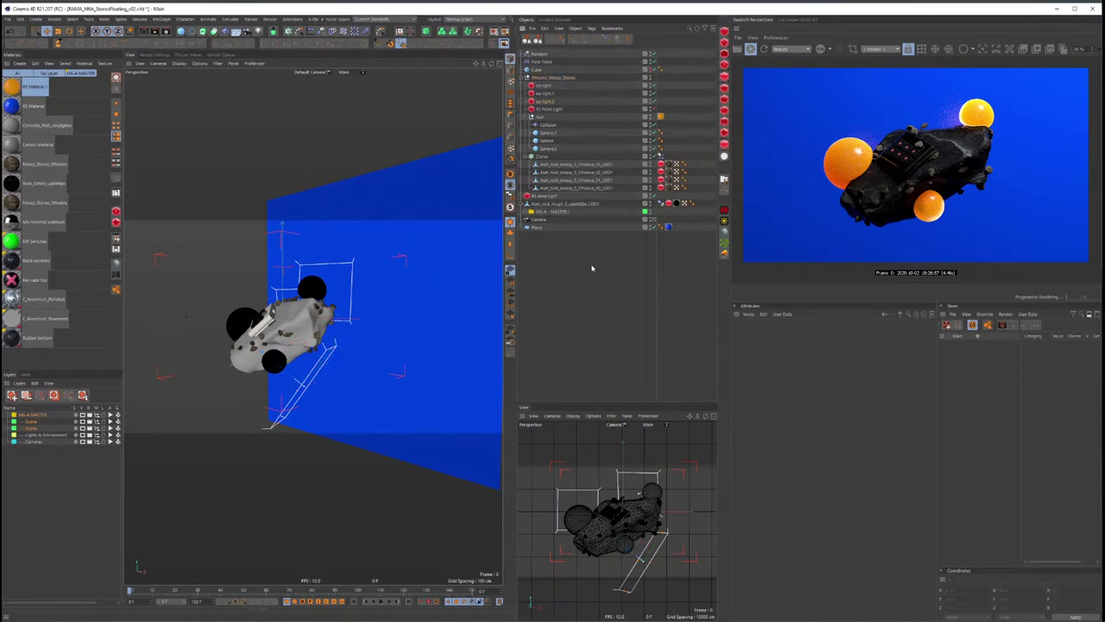
pyautogui.hotkey('ctrl', 'z')
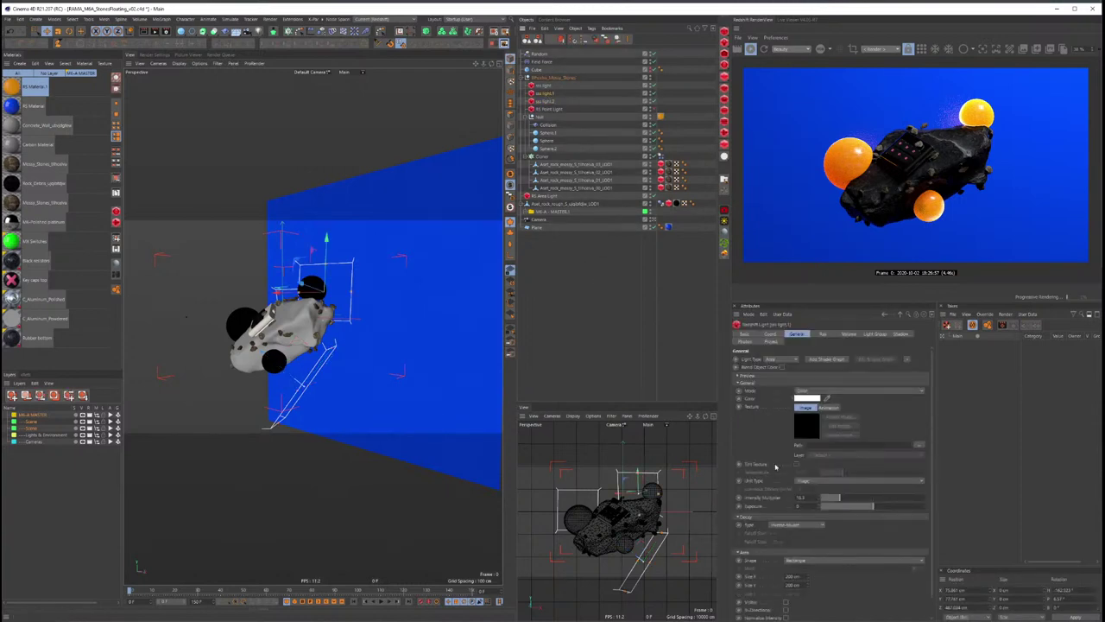
pyautogui.moveTo(838, 501); pyautogui.dragTo(829, 501)
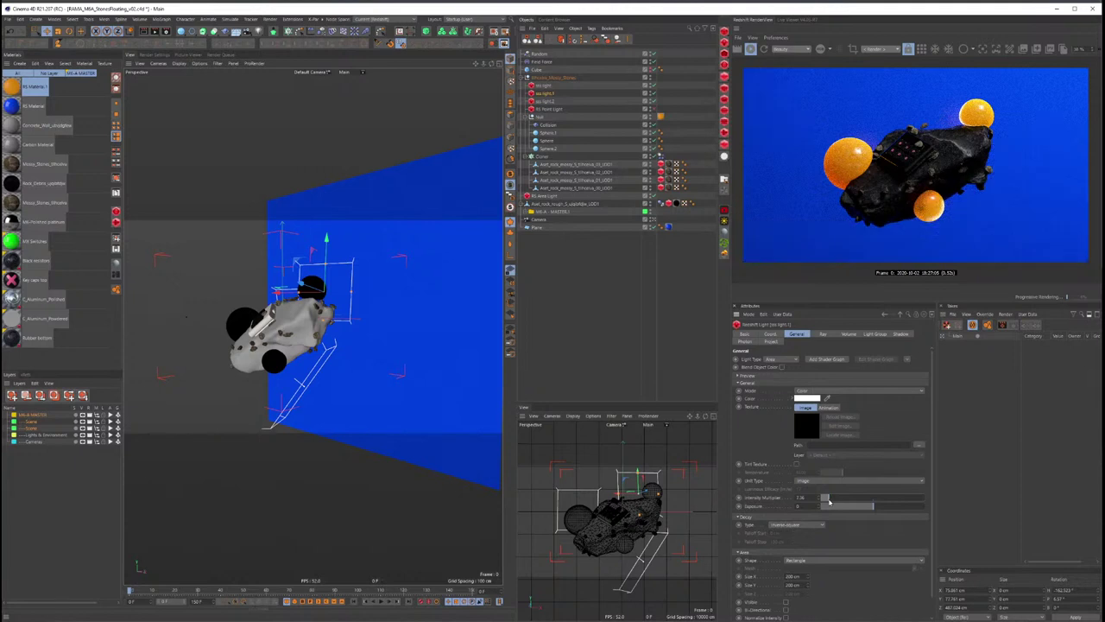
pyautogui.moveTo(827, 501); pyautogui.dragTo(824, 501)
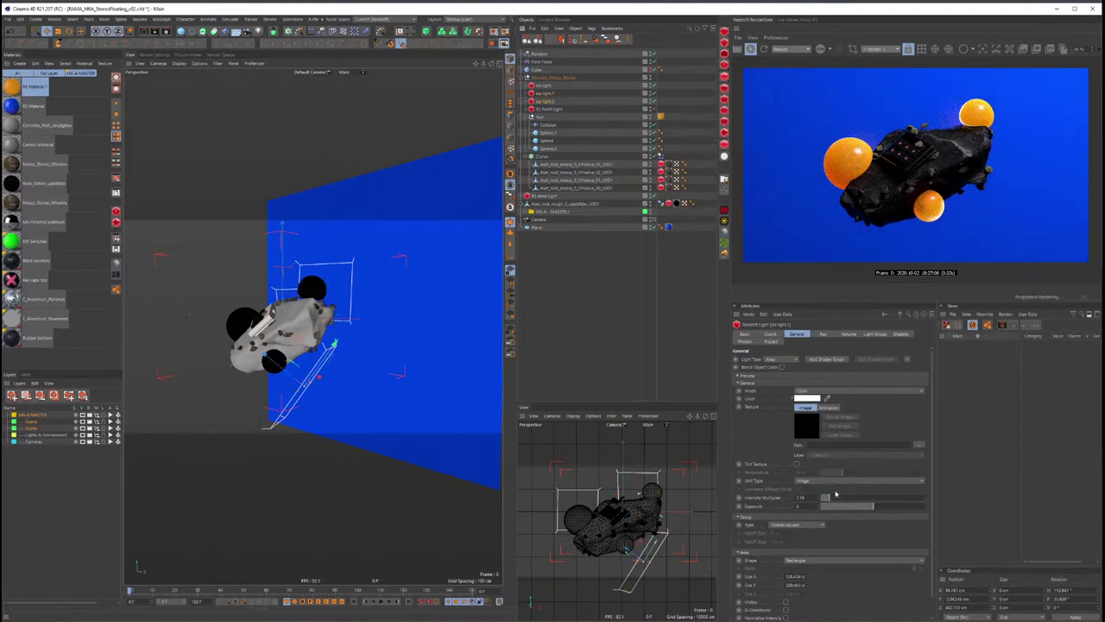
pyautogui.click(545, 88)
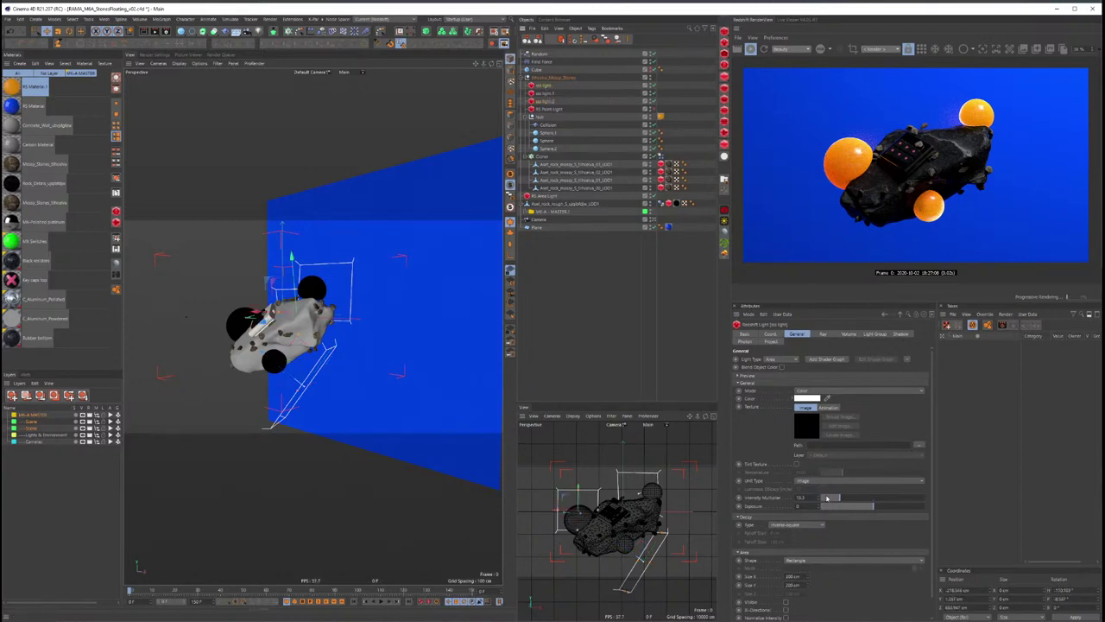
pyautogui.moveTo(836, 499); pyautogui.dragTo(831, 500)
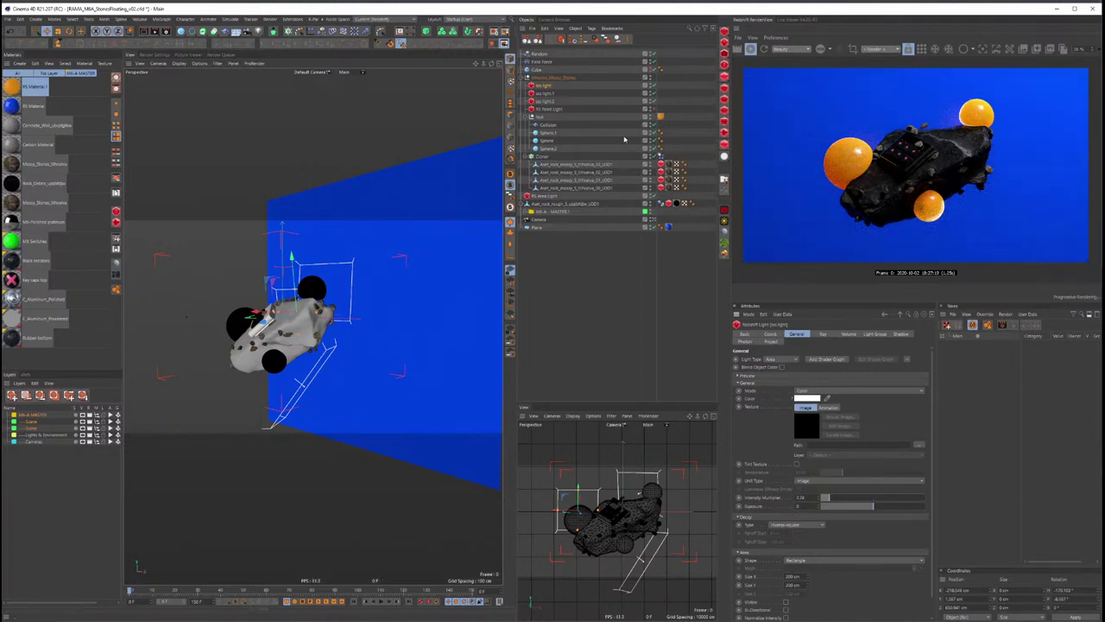
# Step: Look through the first rs light and re-aim it around Sphere.1 and Sphere.2
pyautogui.click(673, 105)
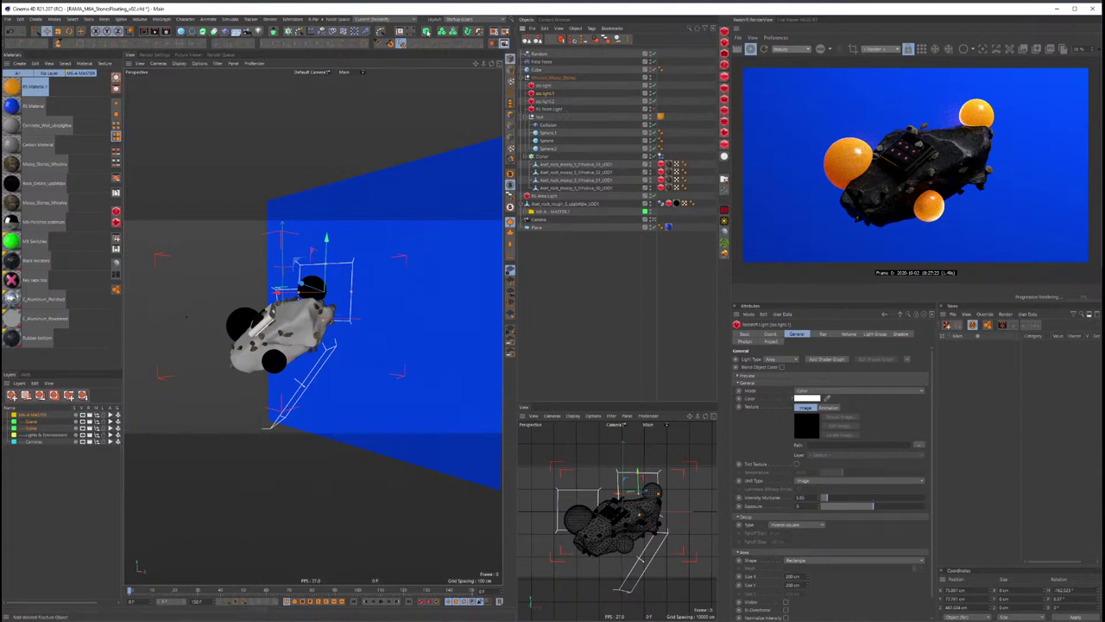
pyautogui.click(494, 44)
pyautogui.moveTo(313, 386)
pyautogui.keyDown('alt'); pyautogui.mouseDown()
pyautogui.moveTo(360, 311)
pyautogui.moveTo(351, 363)
pyautogui.moveTo(378, 369)
pyautogui.moveTo(323, 363)
pyautogui.moveTo(334, 351)
pyautogui.moveTo(262, 357)
pyautogui.moveTo(349, 380)
pyautogui.moveTo(382, 374)
pyautogui.moveTo(368, 345)
pyautogui.moveTo(342, 336)
pyautogui.mouseUp(); pyautogui.keyUp('alt')
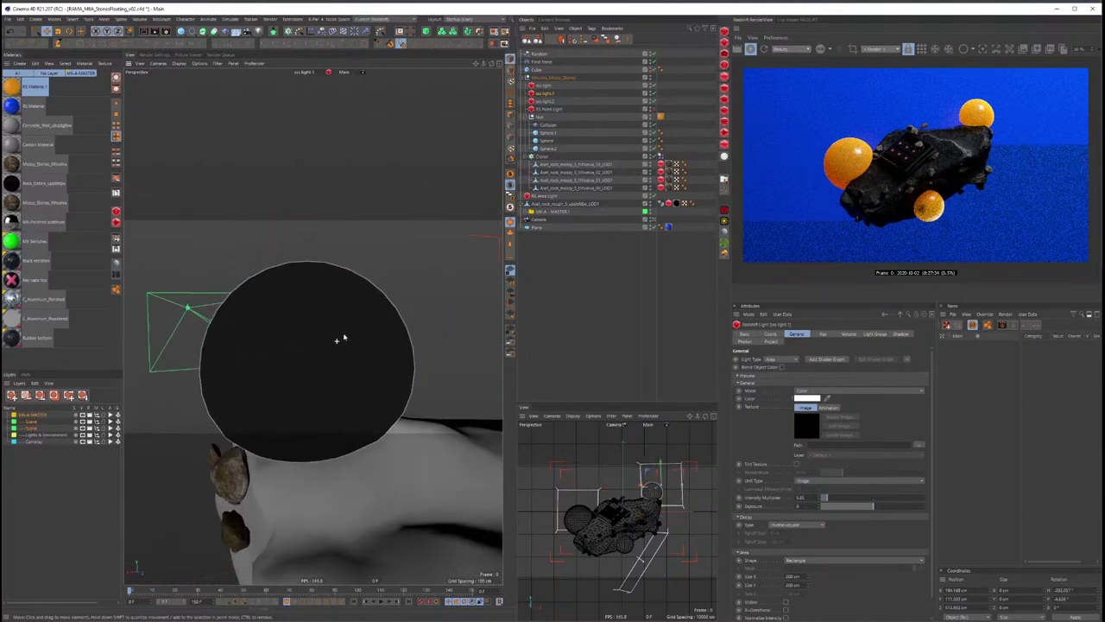
pyautogui.click(557, 149)
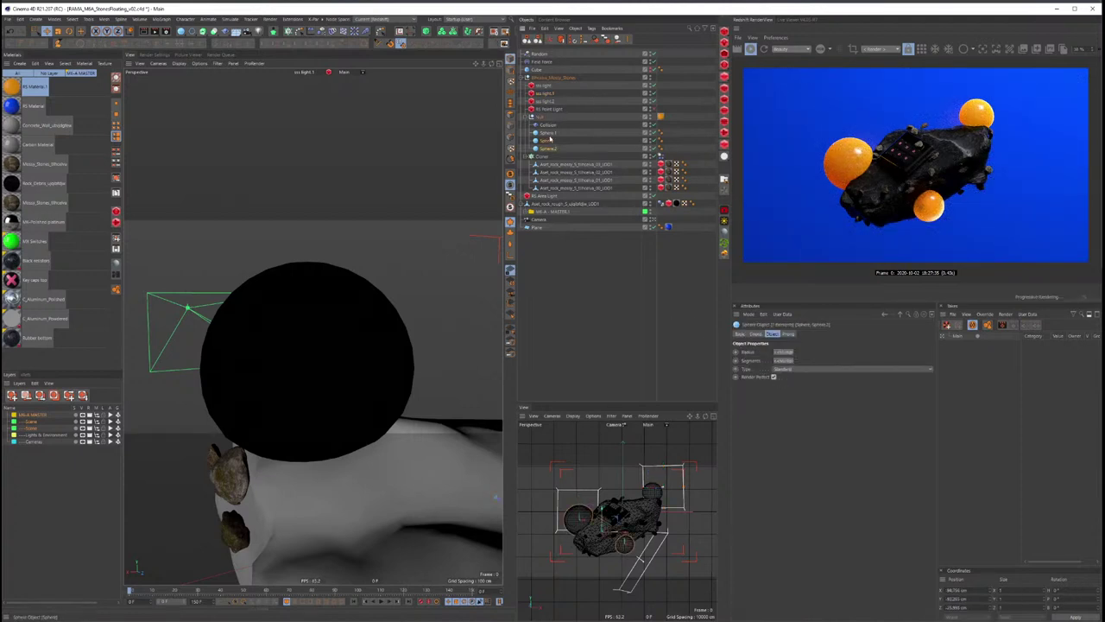
pyautogui.keyDown('ctrl'); pyautogui.click(548, 132); pyautogui.keyUp('ctrl')
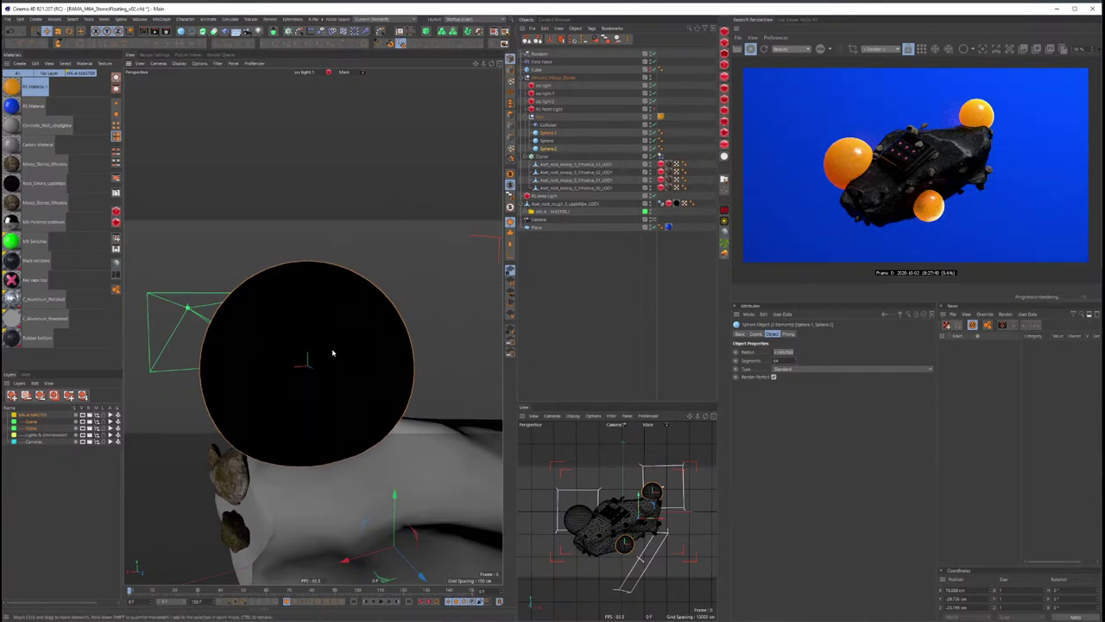
pyautogui.keyDown('alt'); pyautogui.moveTo(333, 353); pyautogui.dragTo(344, 329); pyautogui.keyUp('alt')
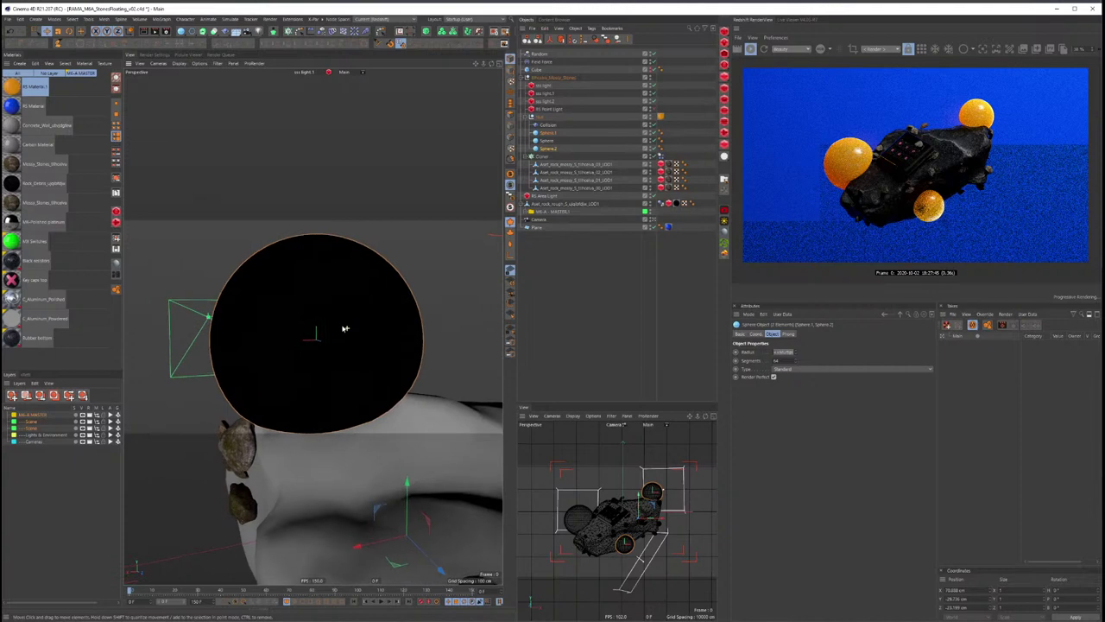
# Step: Add an RS Area Light and aim it at the spaceship
pyautogui.keyDown('alt'); pyautogui.moveTo(345, 329); pyautogui.dragTo(343, 337); pyautogui.keyUp('alt')
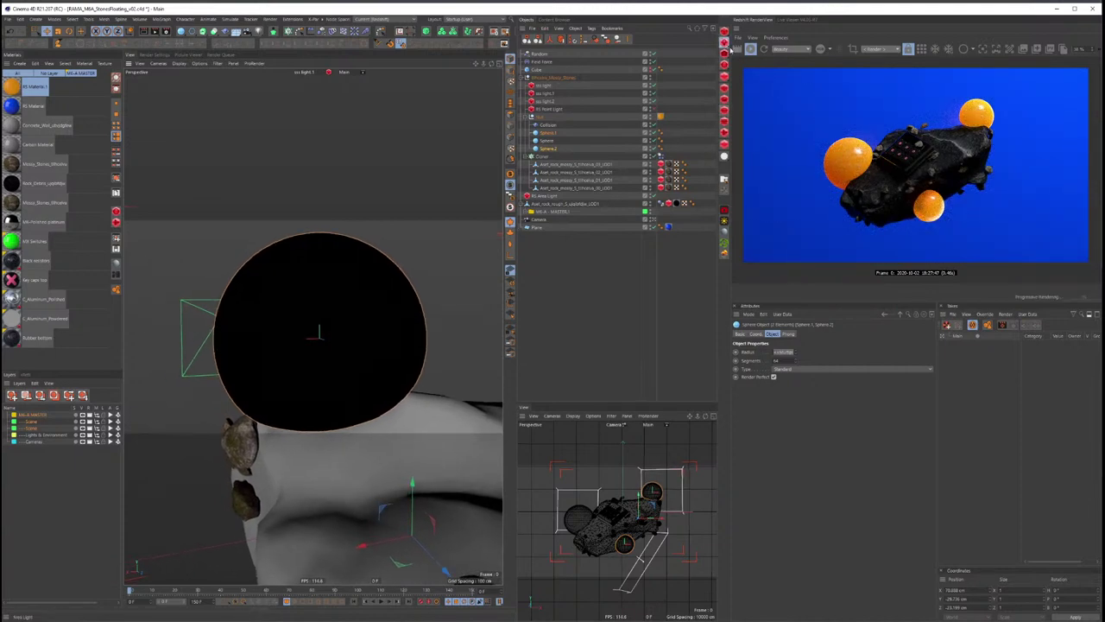
pyautogui.click(725, 43)
pyautogui.click(763, 78)
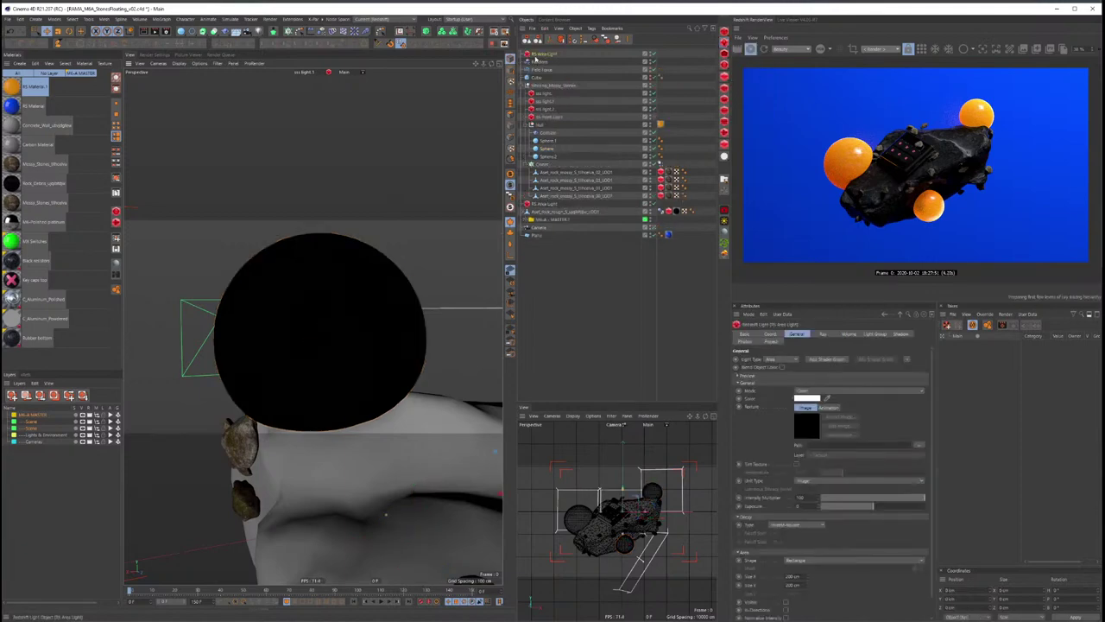
pyautogui.moveTo(345, 328)
pyautogui.keyDown('alt'); pyautogui.mouseDown()
pyautogui.moveTo(419, 351)
pyautogui.moveTo(430, 368)
pyautogui.moveTo(422, 382)
pyautogui.mouseUp(); pyautogui.keyUp('alt')
pyautogui.scroll(-3, 421, 382)
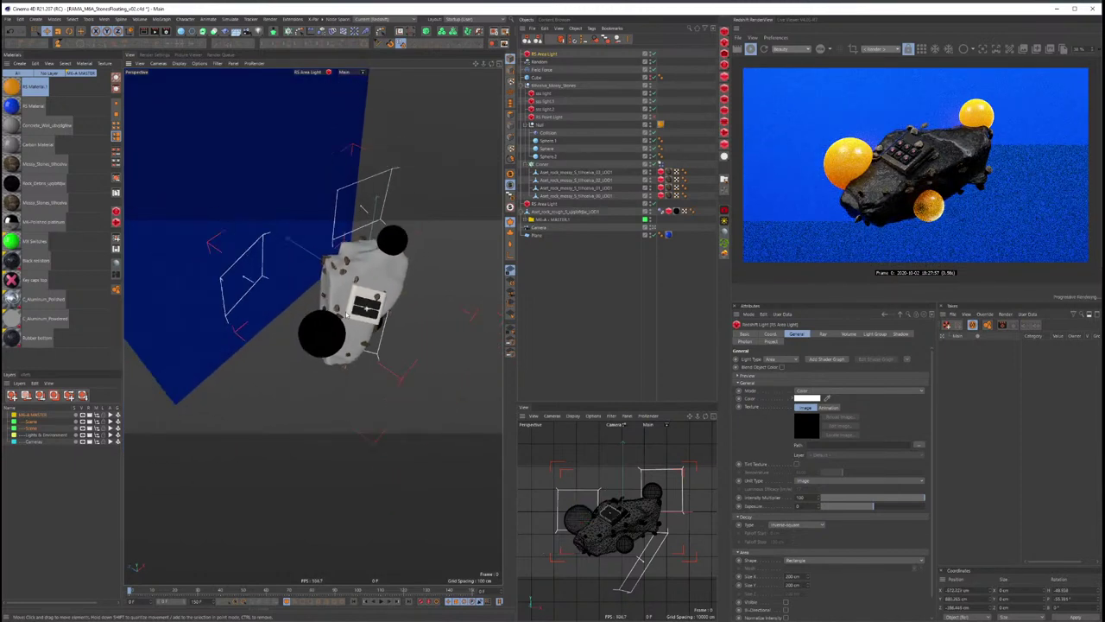
pyautogui.scroll(-3, 422, 382)
pyautogui.scroll(5, 409, 304)
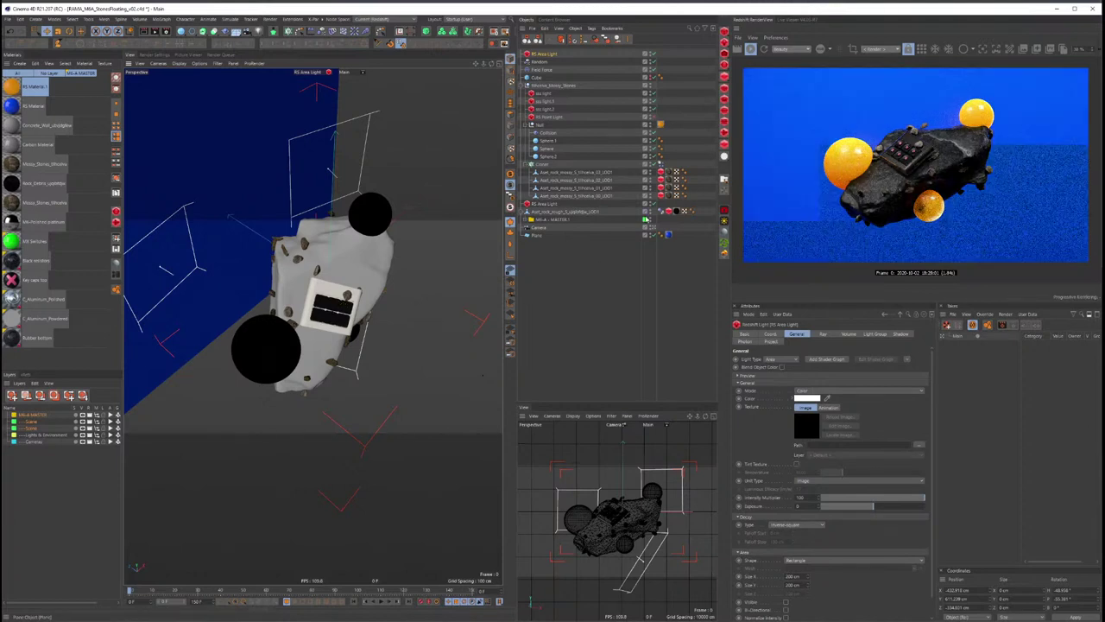
# Step: Open and close the Redshift Asset Manager, then delete the new RS Area Light
pyautogui.click(555, 212)
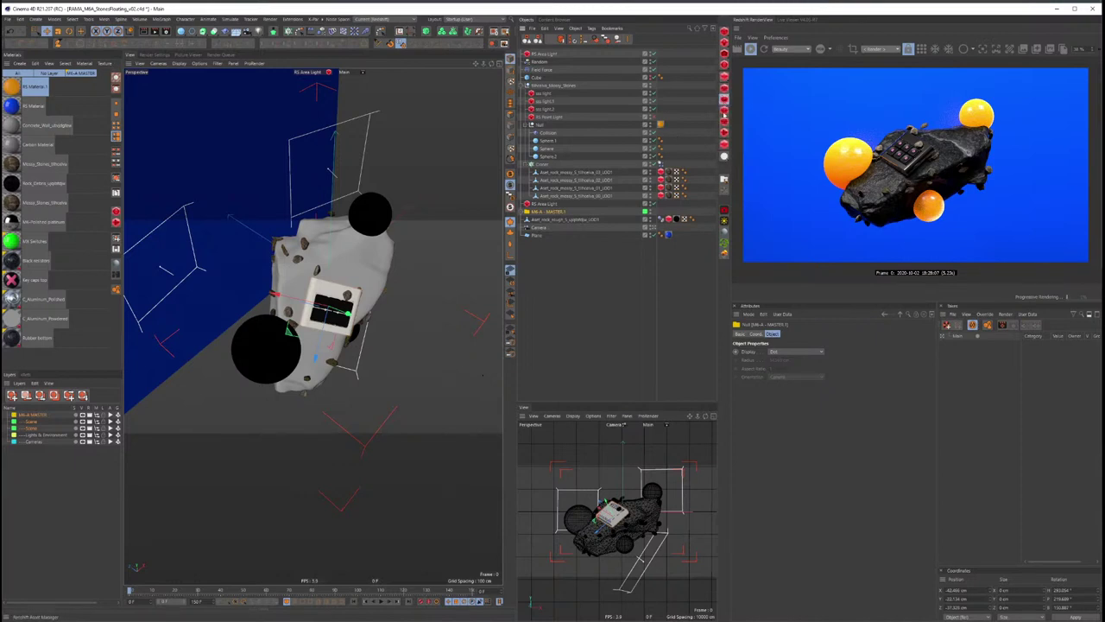
pyautogui.click(725, 116)
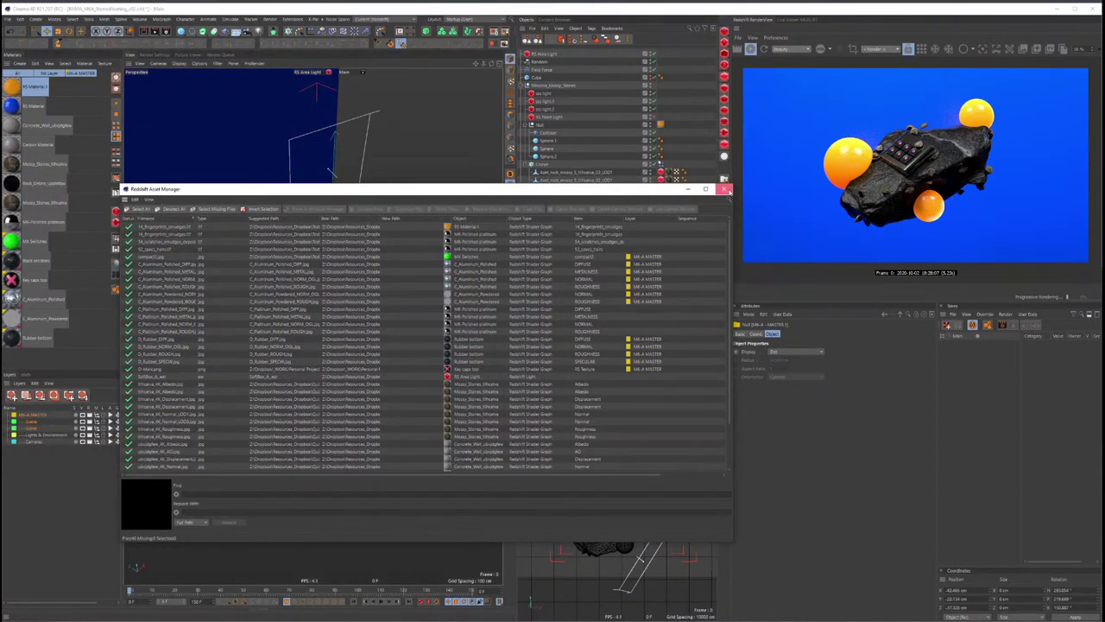
pyautogui.click(723, 189)
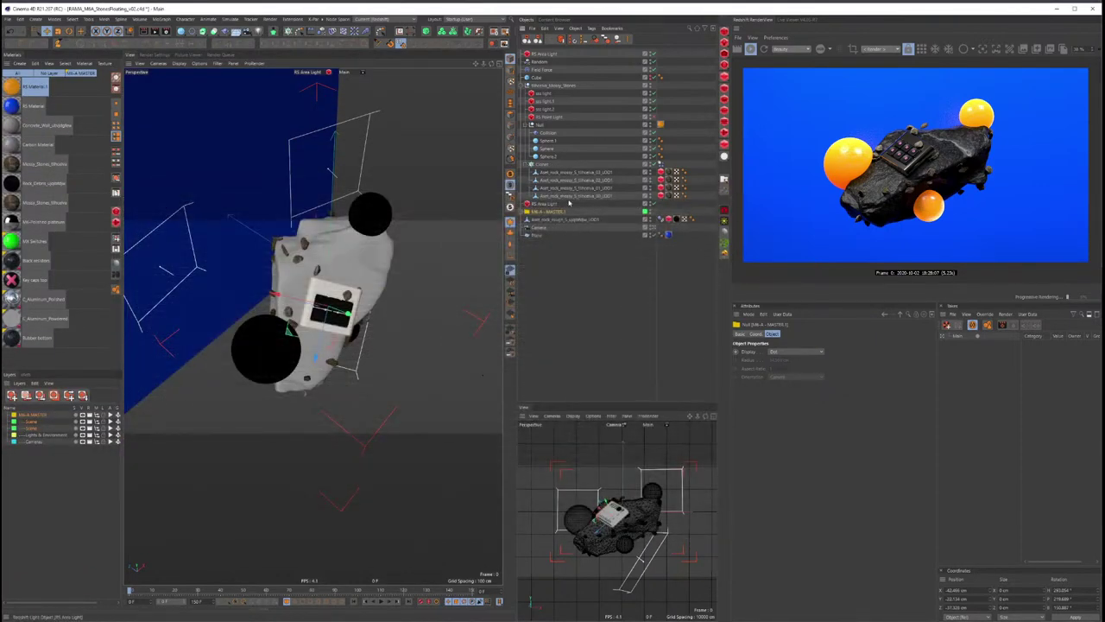
pyautogui.click(549, 55)
pyautogui.press('Delete')
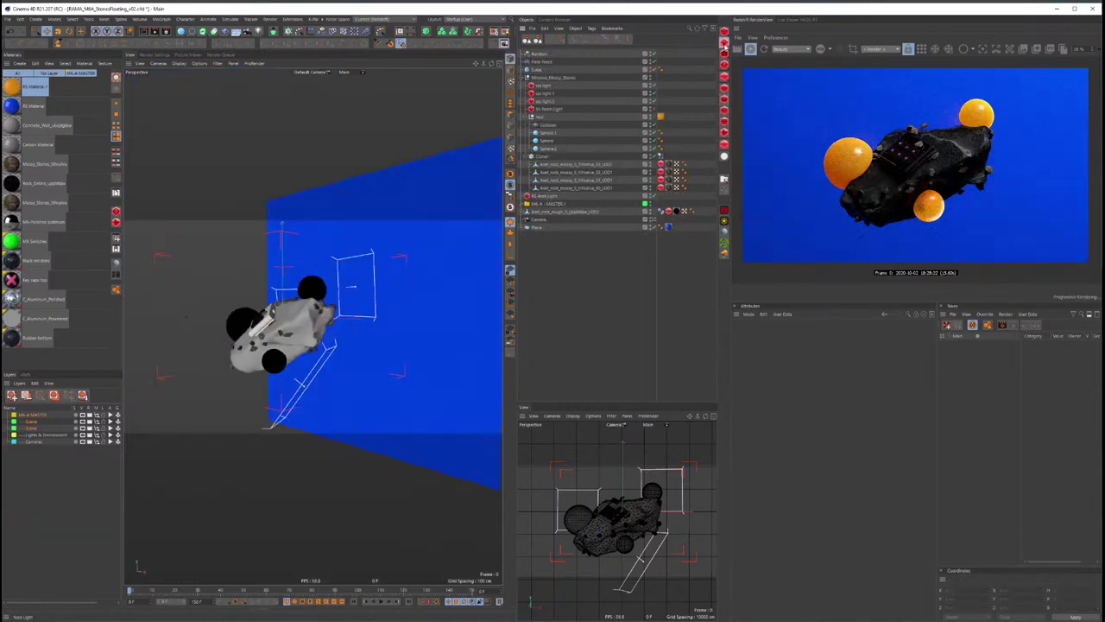
# Step: Add an RS Dome Light and browse the Content Browser to the GSG ProStudio Metal HDRIs
pyautogui.click(724, 42)
pyautogui.click(752, 85)
pyautogui.click(555, 19)
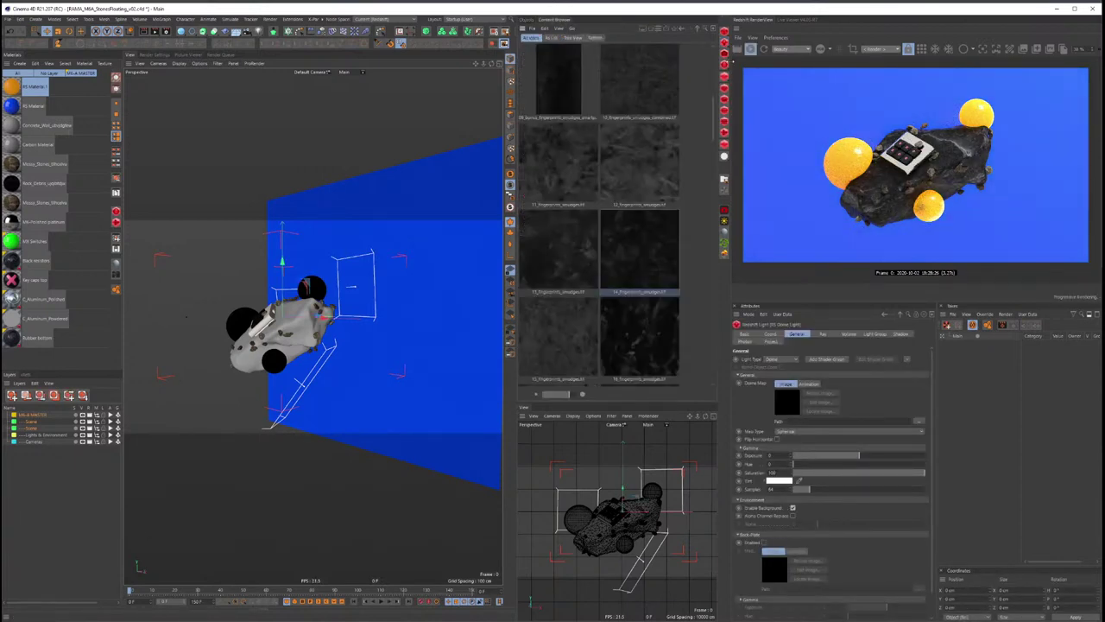
pyautogui.click(675, 30)
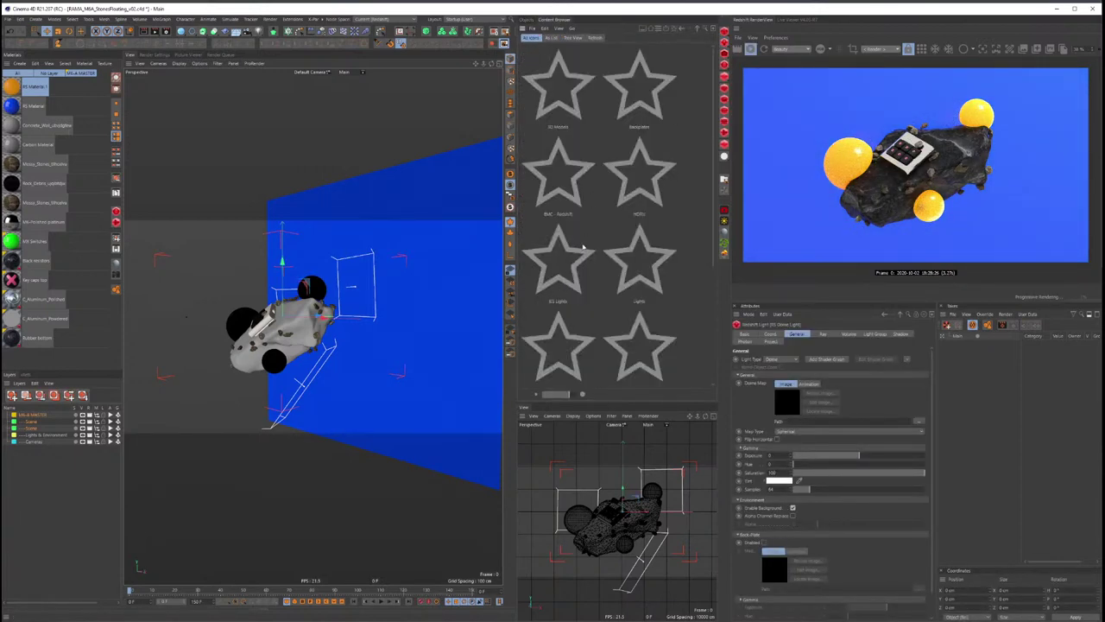
pyautogui.doubleClick(639, 173)
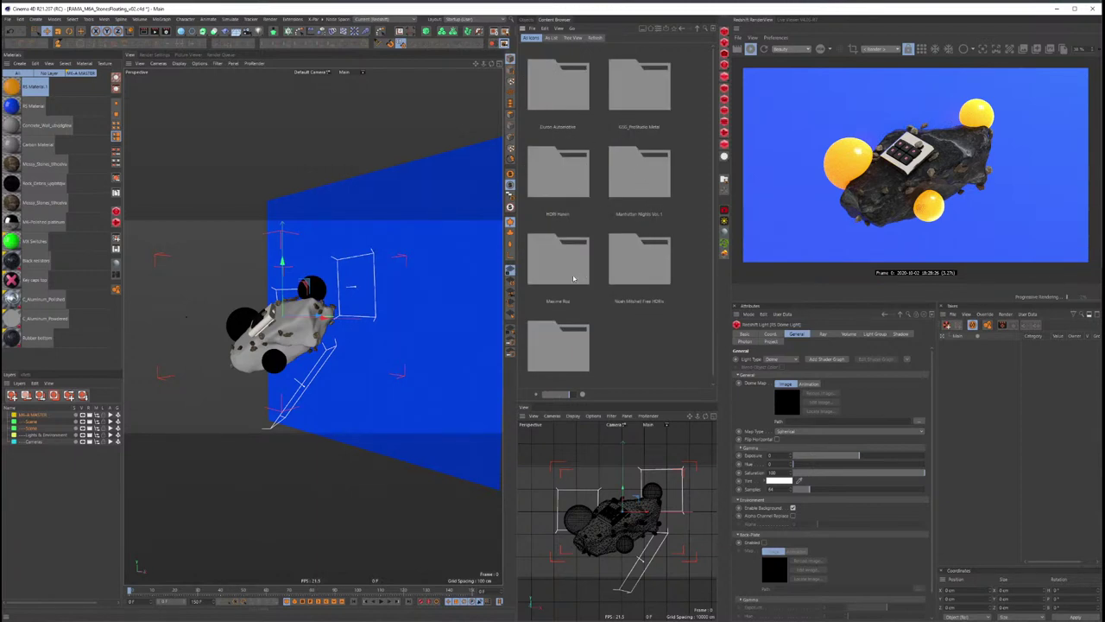
pyautogui.scroll(-1, 599, 291)
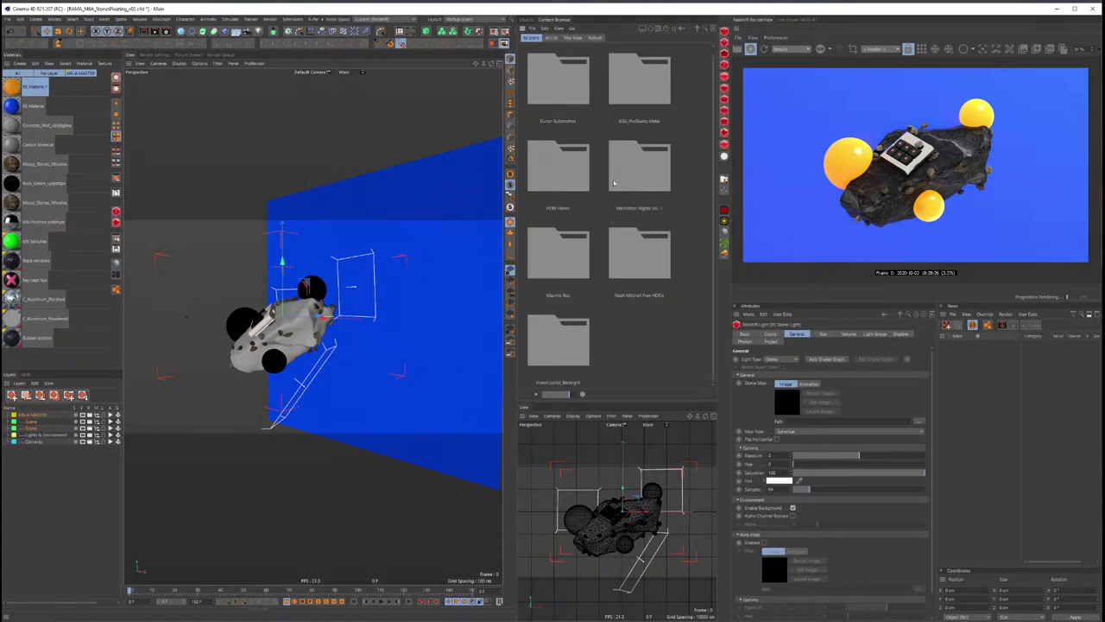
pyautogui.doubleClick(643, 112)
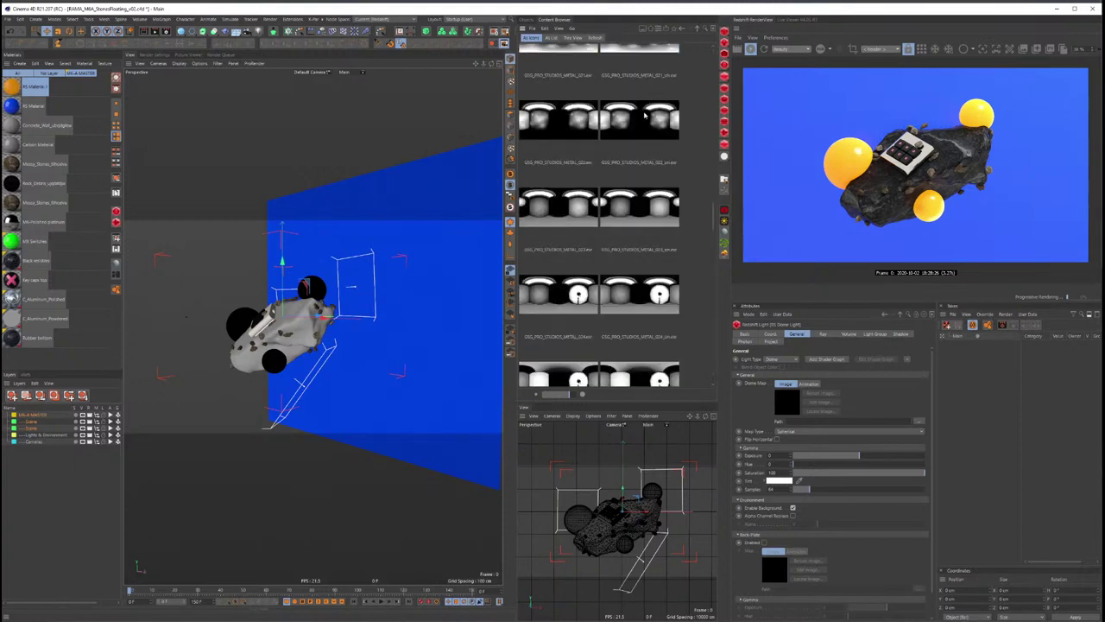
# Step: Drag a GSG ProStudio Metal HDRI into the dome light's Dome Map slot
pyautogui.moveTo(714, 223); pyautogui.dragTo(720, 132)
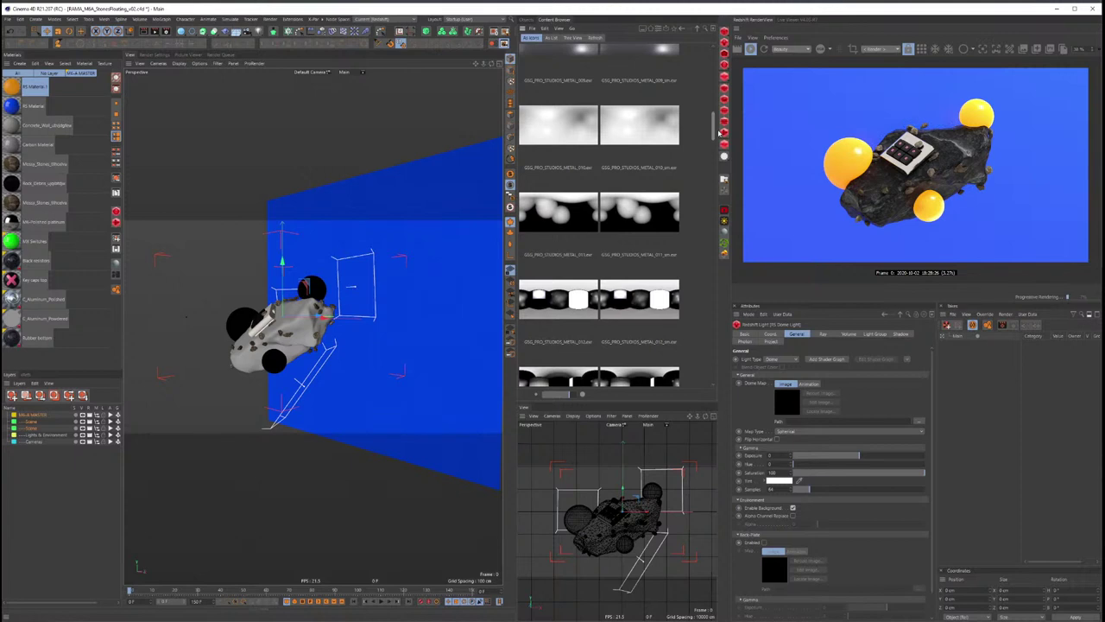
pyautogui.moveTo(720, 132); pyautogui.dragTo(719, 134)
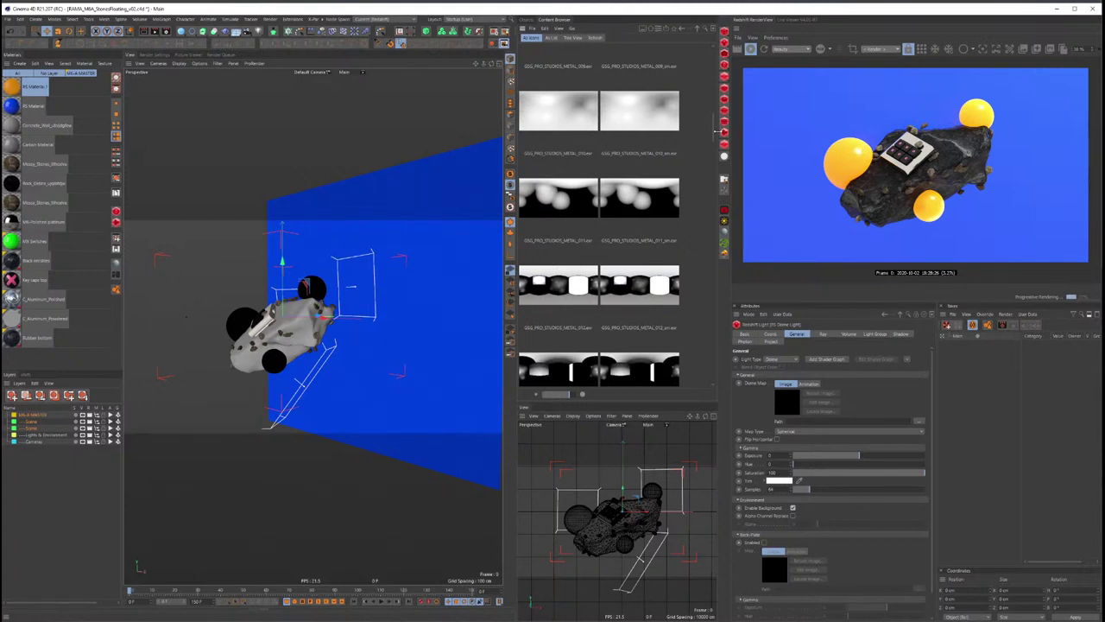
pyautogui.scroll(-2, 645, 299)
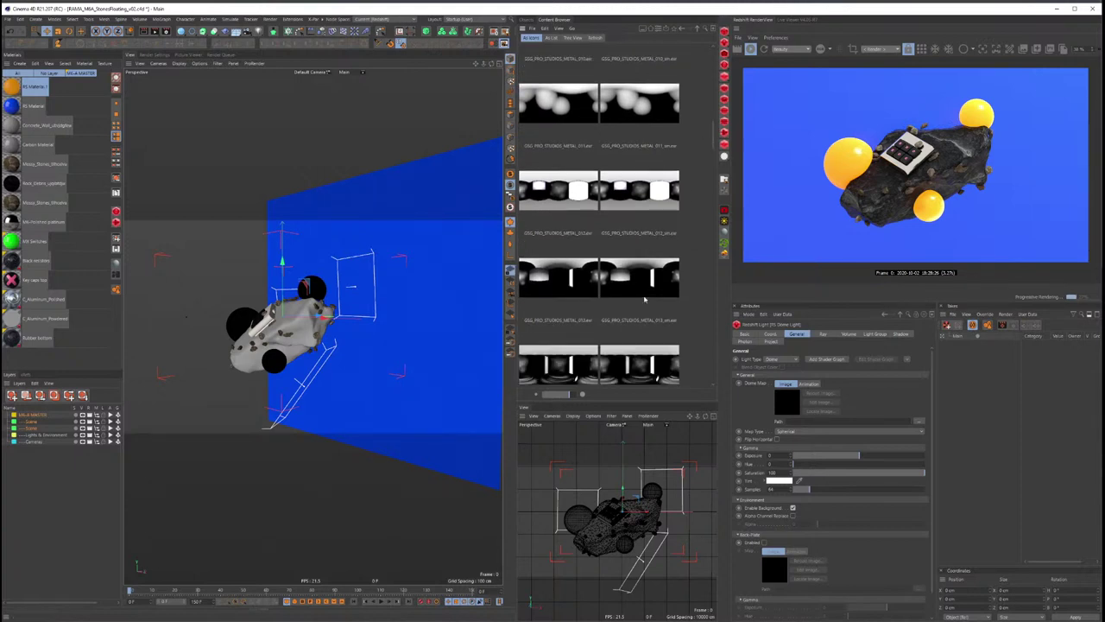
pyautogui.scroll(-2, 645, 300)
pyautogui.scroll(-2, 644, 300)
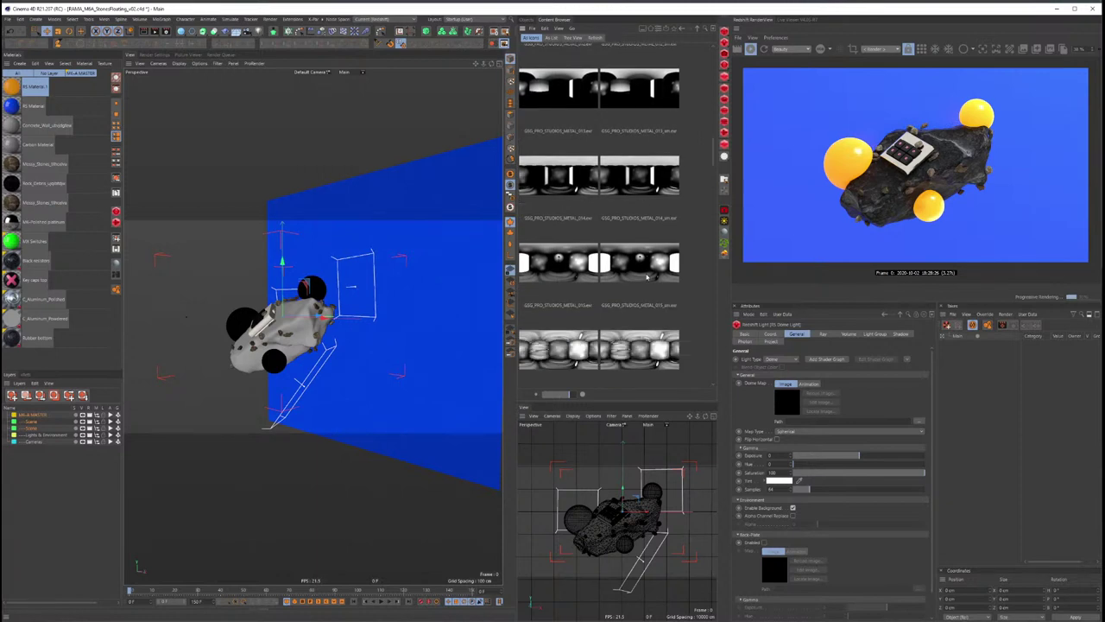
pyautogui.scroll(-3, 647, 277)
pyautogui.moveTo(675, 232); pyautogui.dragTo(786, 402)
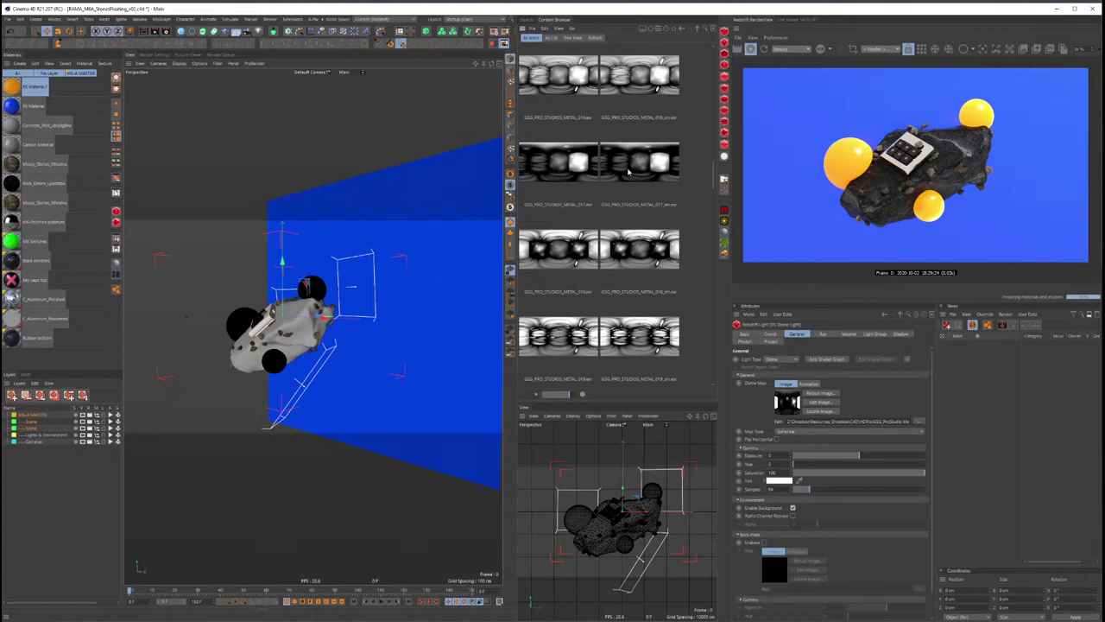
# Step: Rotate the RS Dome Light to turn the HDRI environment to a new angle
pyautogui.hotkey('shift', 'F1')
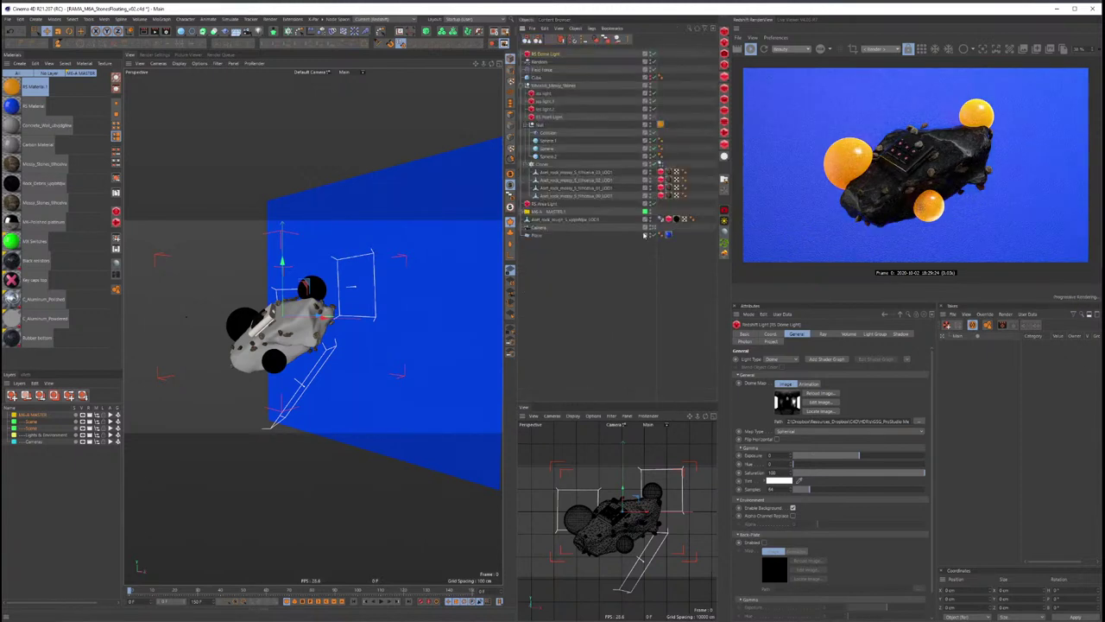
pyautogui.press('r')
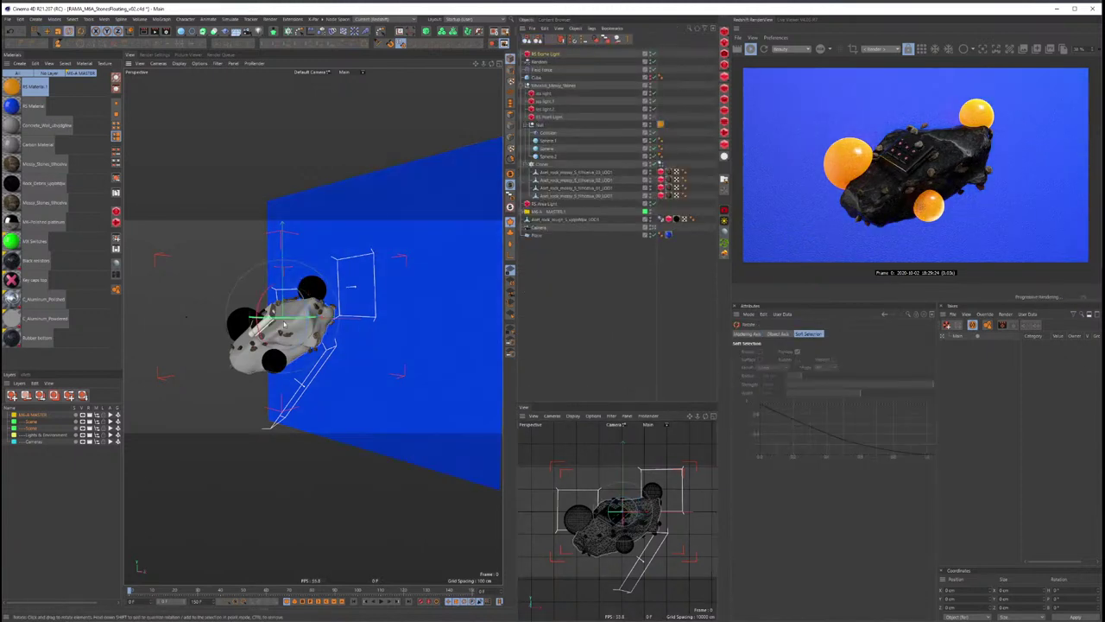
pyautogui.moveTo(283, 327)
pyautogui.mouseDown()
pyautogui.moveTo(253, 316)
pyautogui.moveTo(305, 329)
pyautogui.moveTo(364, 321)
pyautogui.mouseUp()
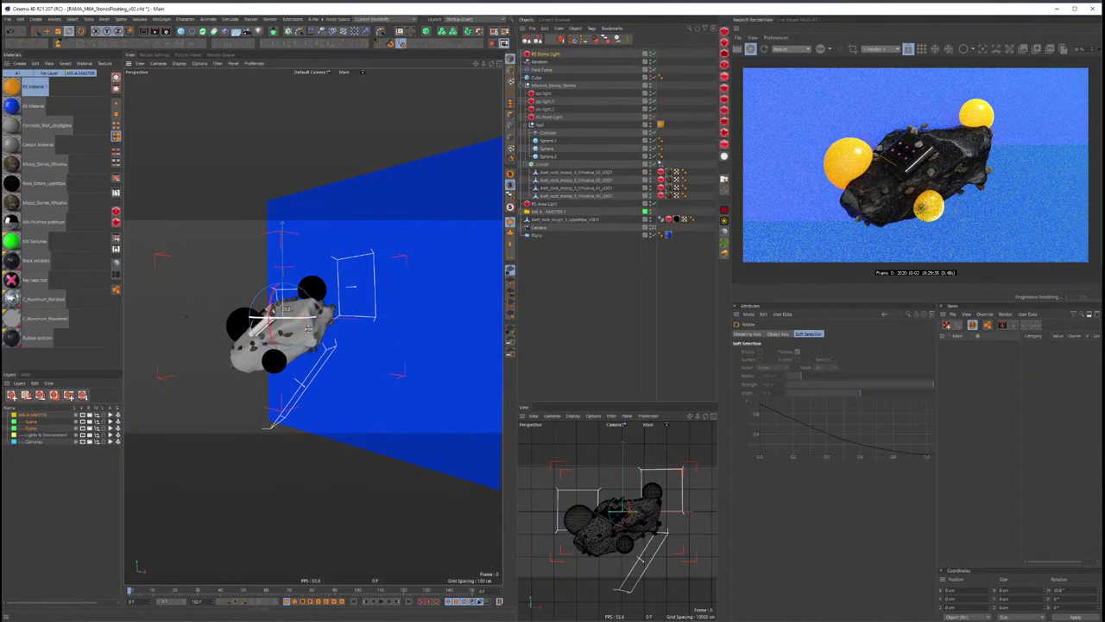
pyautogui.moveTo(363, 320); pyautogui.dragTo(264, 309)
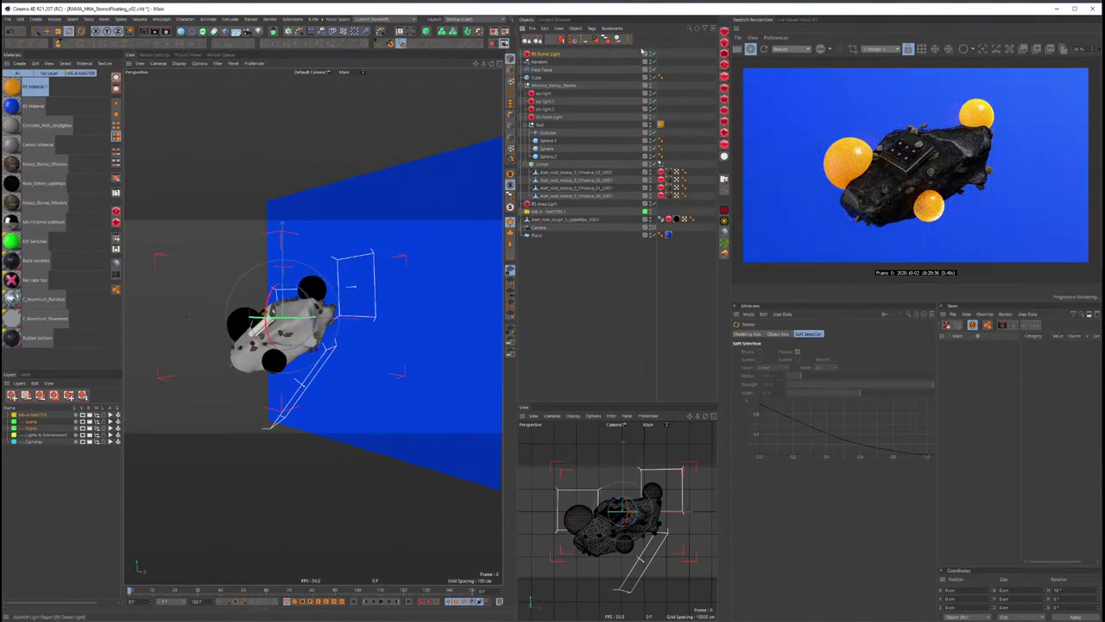
pyautogui.click(654, 54)
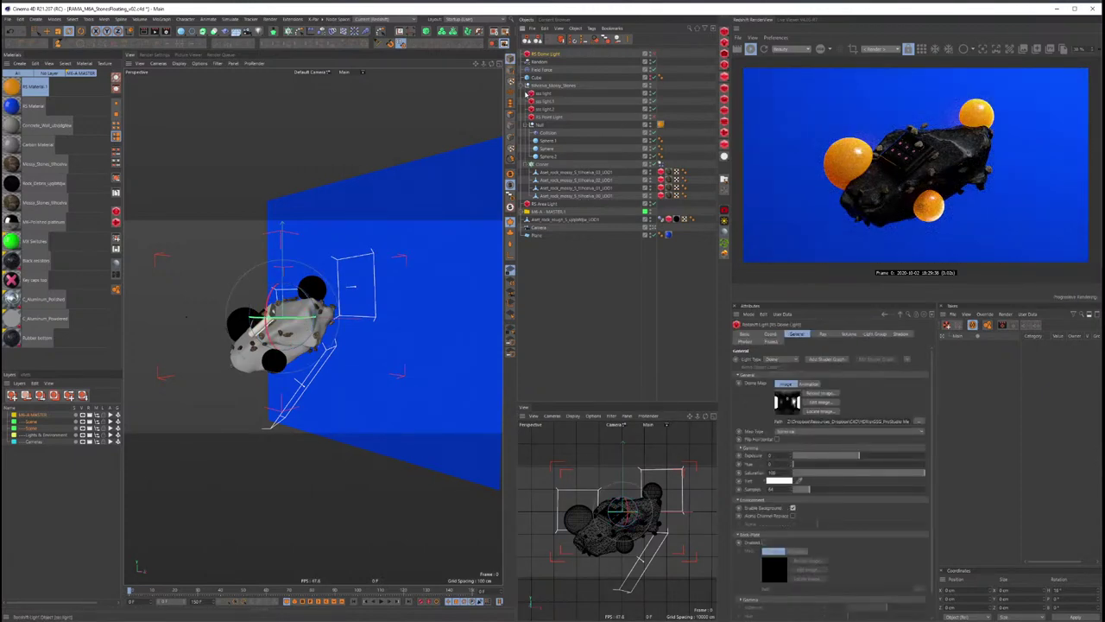
# Step: Look through the key area light, re-aim it at the ship and shift it along X
pyautogui.click(544, 204)
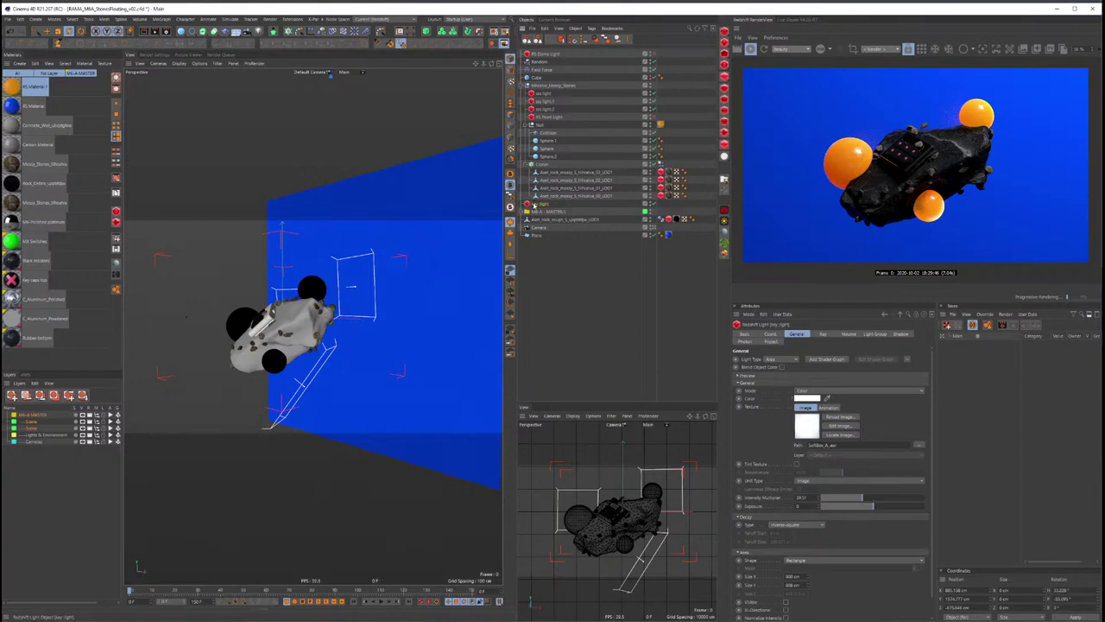
pyautogui.hotkey('ctrl', 'shift', 'c')
pyautogui.moveTo(410, 171)
pyautogui.keyDown('alt'); pyautogui.mouseDown()
pyautogui.moveTo(334, 294)
pyautogui.moveTo(296, 279)
pyautogui.moveTo(404, 325)
pyautogui.mouseUp(); pyautogui.keyUp('alt')
pyautogui.press('e')
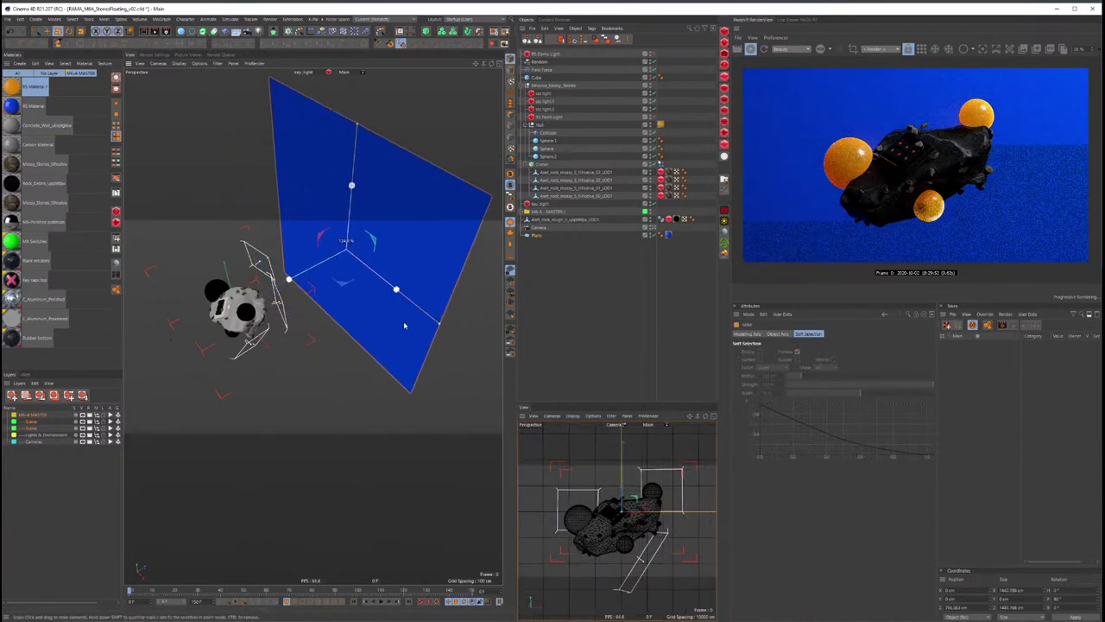
pyautogui.moveTo(388, 276)
pyautogui.mouseDown()
pyautogui.moveTo(307, 273)
pyautogui.moveTo(314, 326)
pyautogui.moveTo(238, 285)
pyautogui.moveTo(237, 259)
pyautogui.moveTo(212, 259)
pyautogui.moveTo(276, 289)
pyautogui.moveTo(306, 349)
pyautogui.moveTo(363, 401)
pyautogui.moveTo(330, 249)
pyautogui.moveTo(329, 260)
pyautogui.mouseUp()
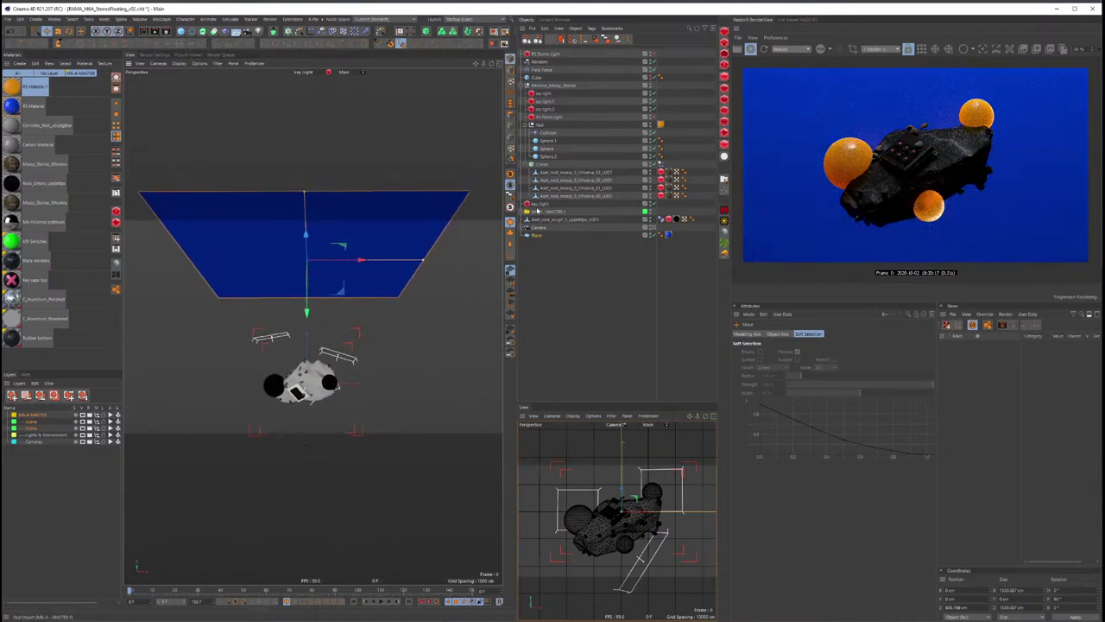
# Step: Set the key light's Intensity Multiplier to 25 and duplicate it as key light 1
pyautogui.click(538, 205)
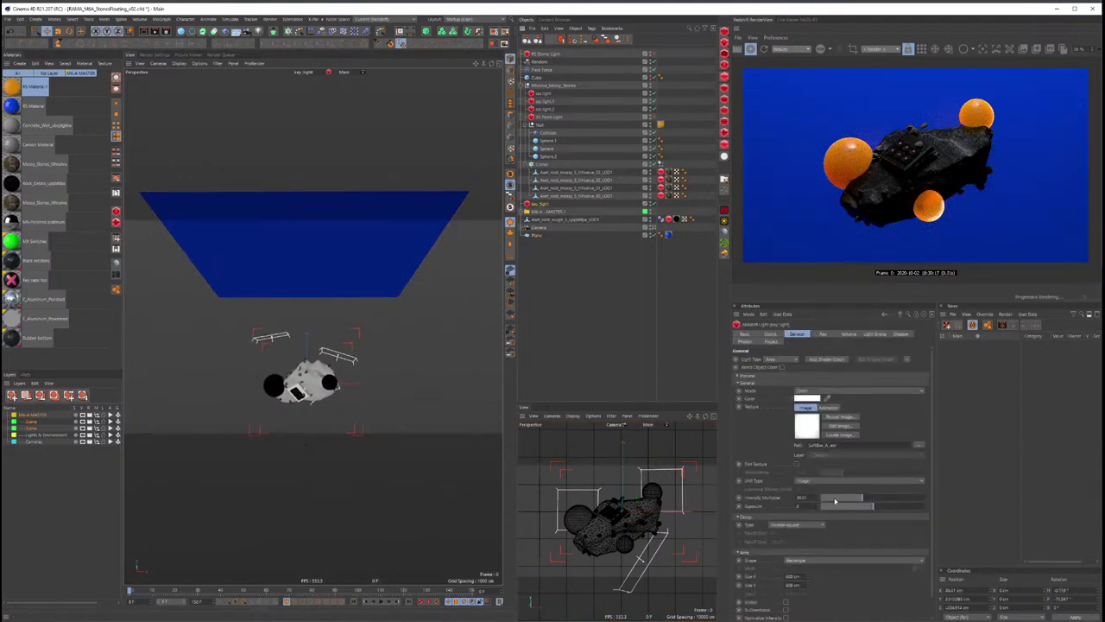
pyautogui.write('25')
pyautogui.press('Return')
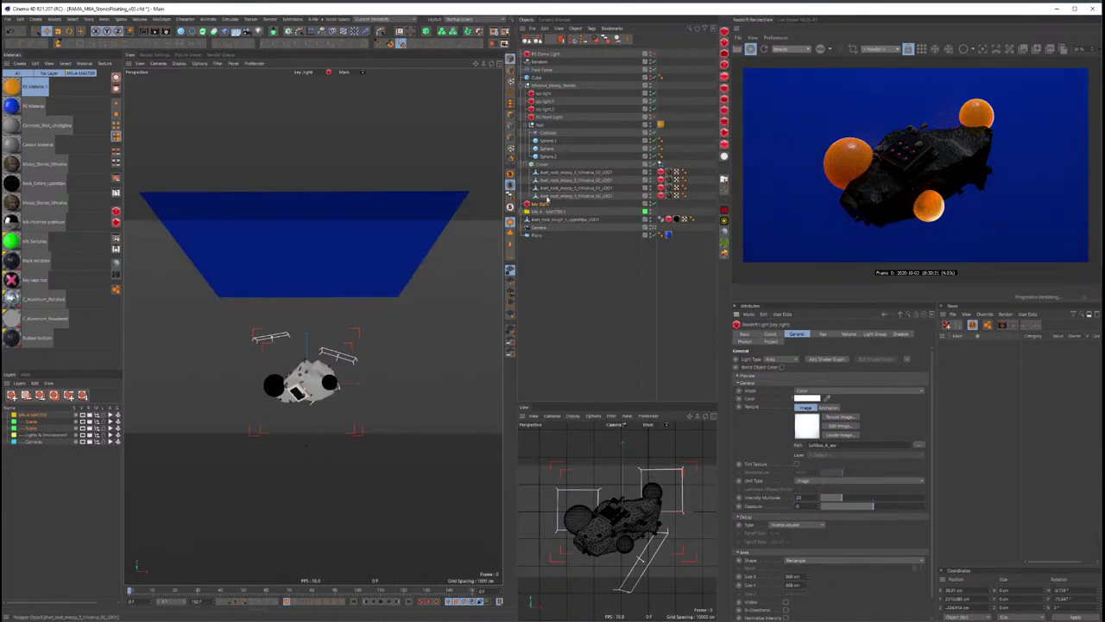
pyautogui.keyDown('ctrl'); pyautogui.moveTo(541, 208); pyautogui.dragTo(544, 215); pyautogui.keyUp('ctrl')
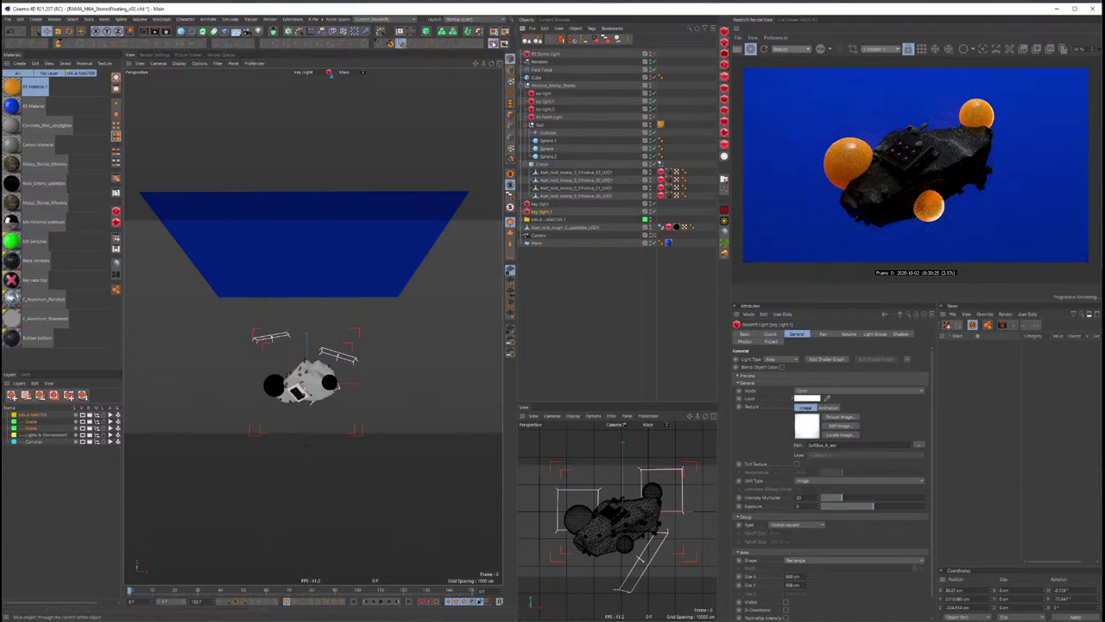
# Step: Switch off one of the lights and pick the blue material from the render view
pyautogui.moveTo(354, 283)
pyautogui.keyDown('alt'); pyautogui.mouseDown()
pyautogui.moveTo(313, 326)
pyautogui.moveTo(342, 259)
pyautogui.moveTo(381, 258)
pyautogui.moveTo(431, 296)
pyautogui.mouseUp(); pyautogui.keyUp('alt')
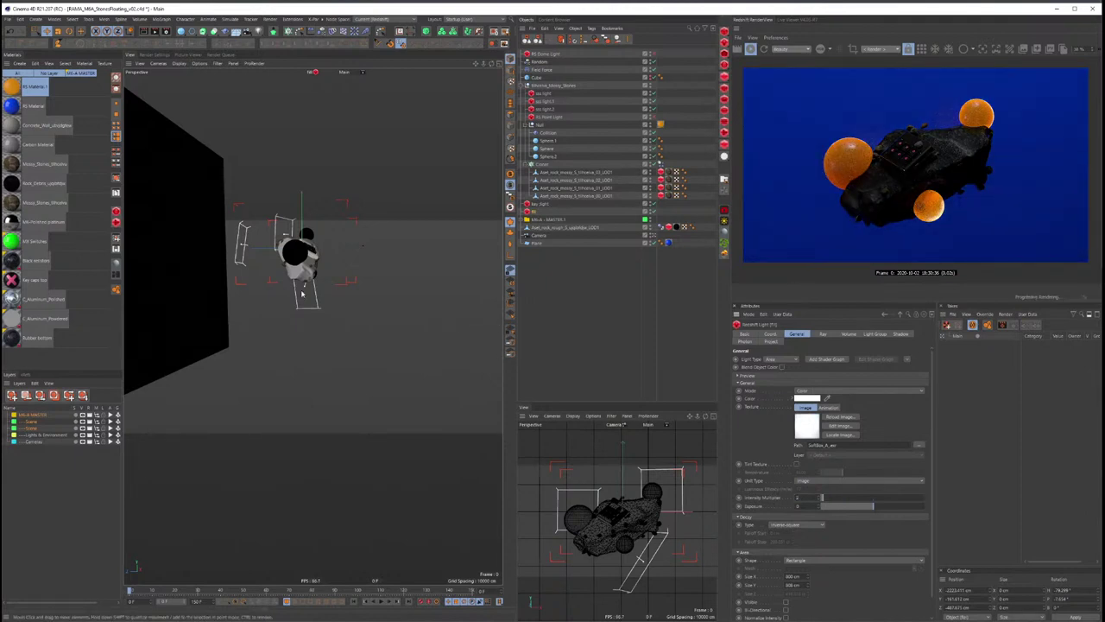
pyautogui.moveTo(297, 276)
pyautogui.keyDown('alt'); pyautogui.mouseDown()
pyautogui.moveTo(313, 304)
pyautogui.moveTo(312, 259)
pyautogui.moveTo(332, 278)
pyautogui.moveTo(310, 285)
pyautogui.mouseUp(); pyautogui.keyUp('alt')
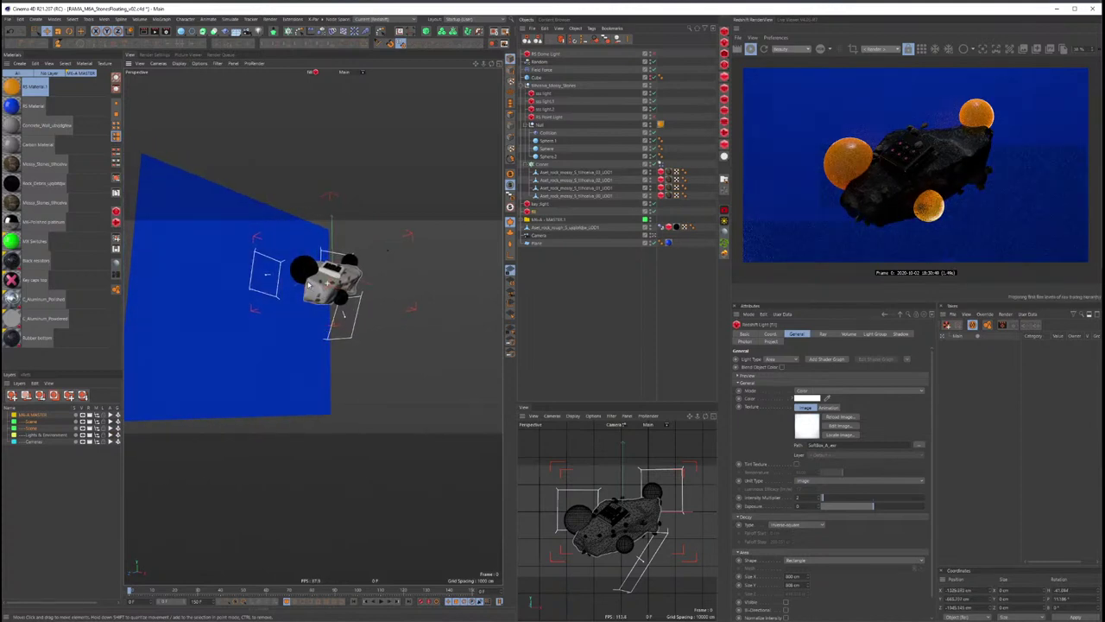
pyautogui.click(654, 207)
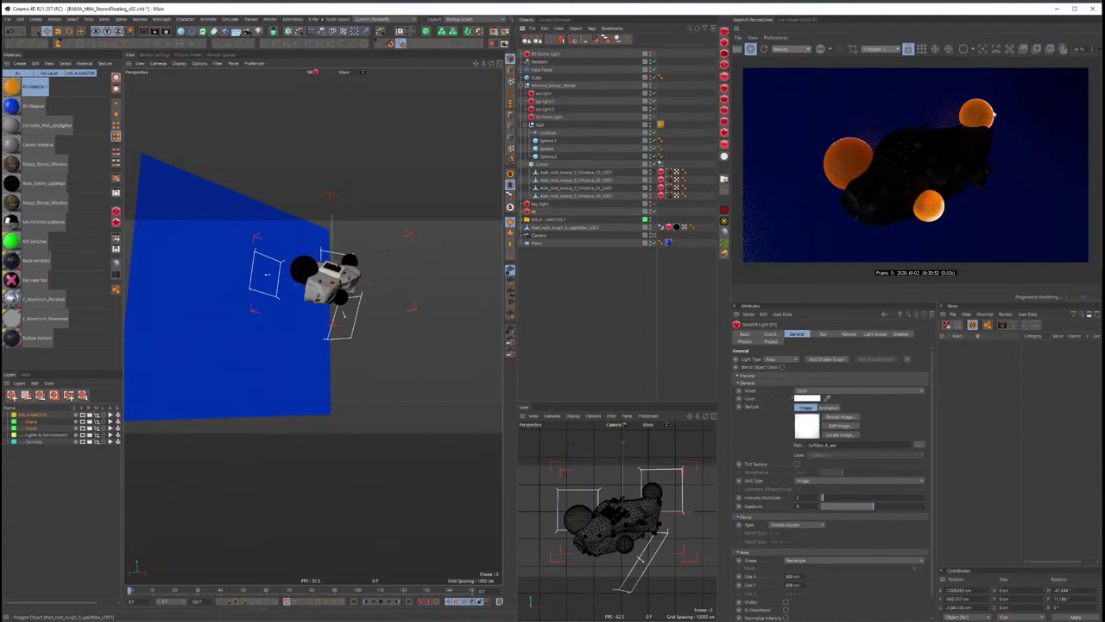
pyautogui.click(1008, 50)
pyautogui.click(745, 86)
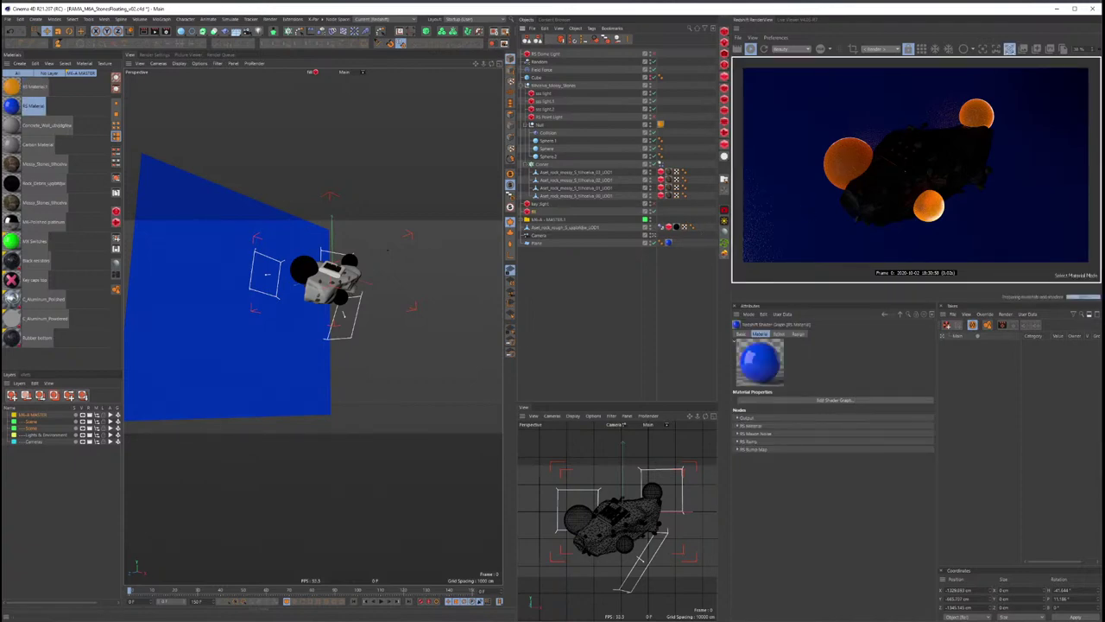
# Step: In the blue material's Shader Graph, raise the RS Material node's Reflection Roughness to about 0.45
pyautogui.click(723, 131)
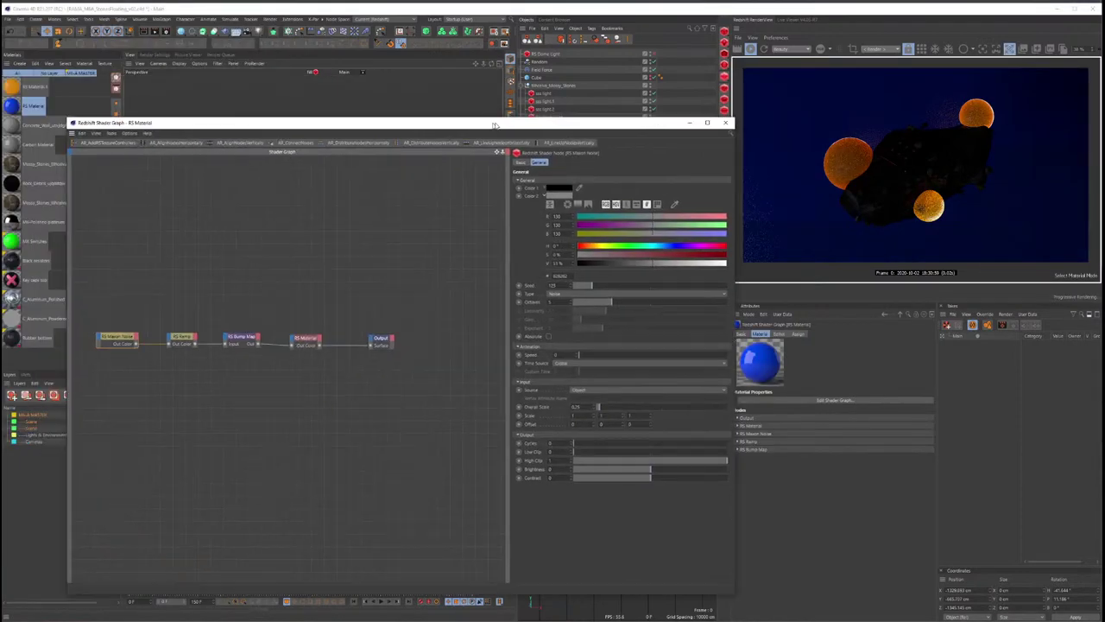
pyautogui.moveTo(495, 125); pyautogui.dragTo(528, 125)
pyautogui.moveTo(338, 274); pyautogui.dragTo(388, 385)
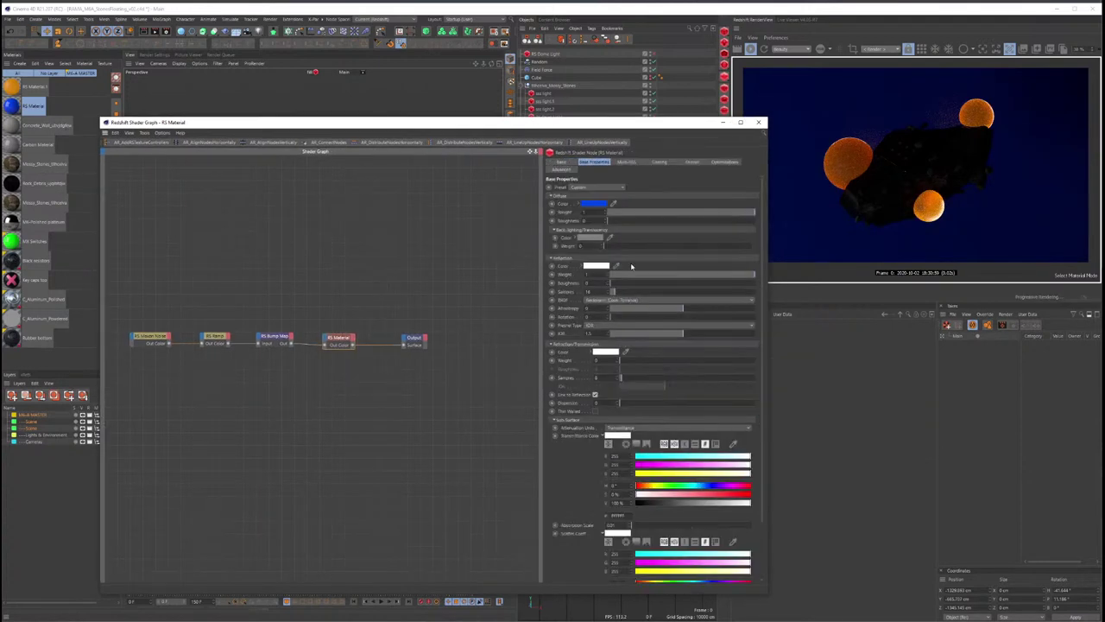
pyautogui.moveTo(615, 287); pyautogui.dragTo(681, 286)
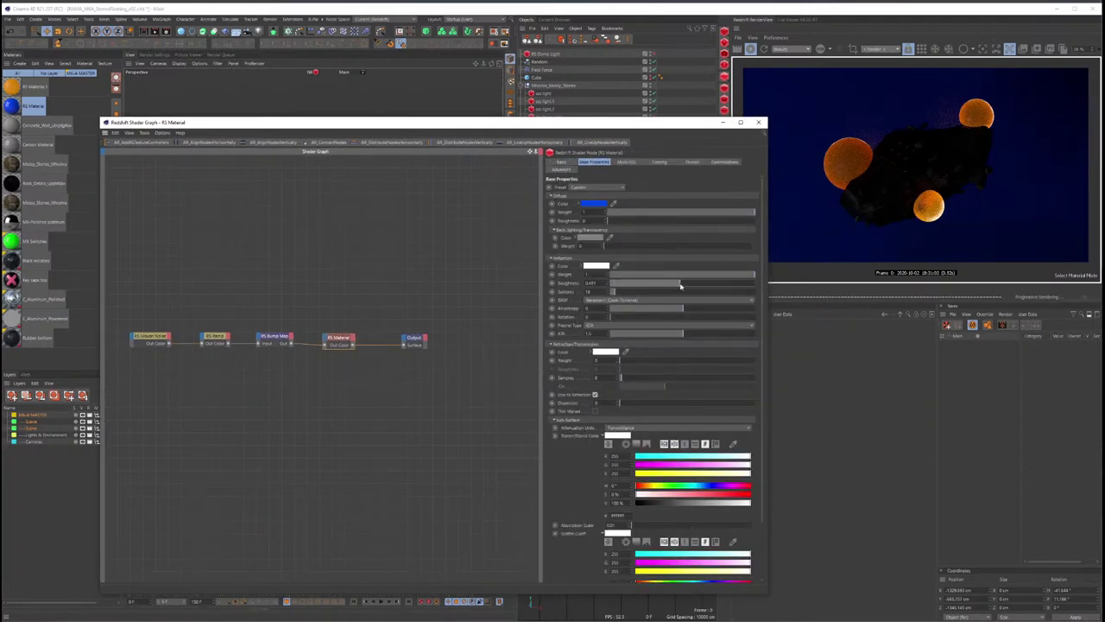